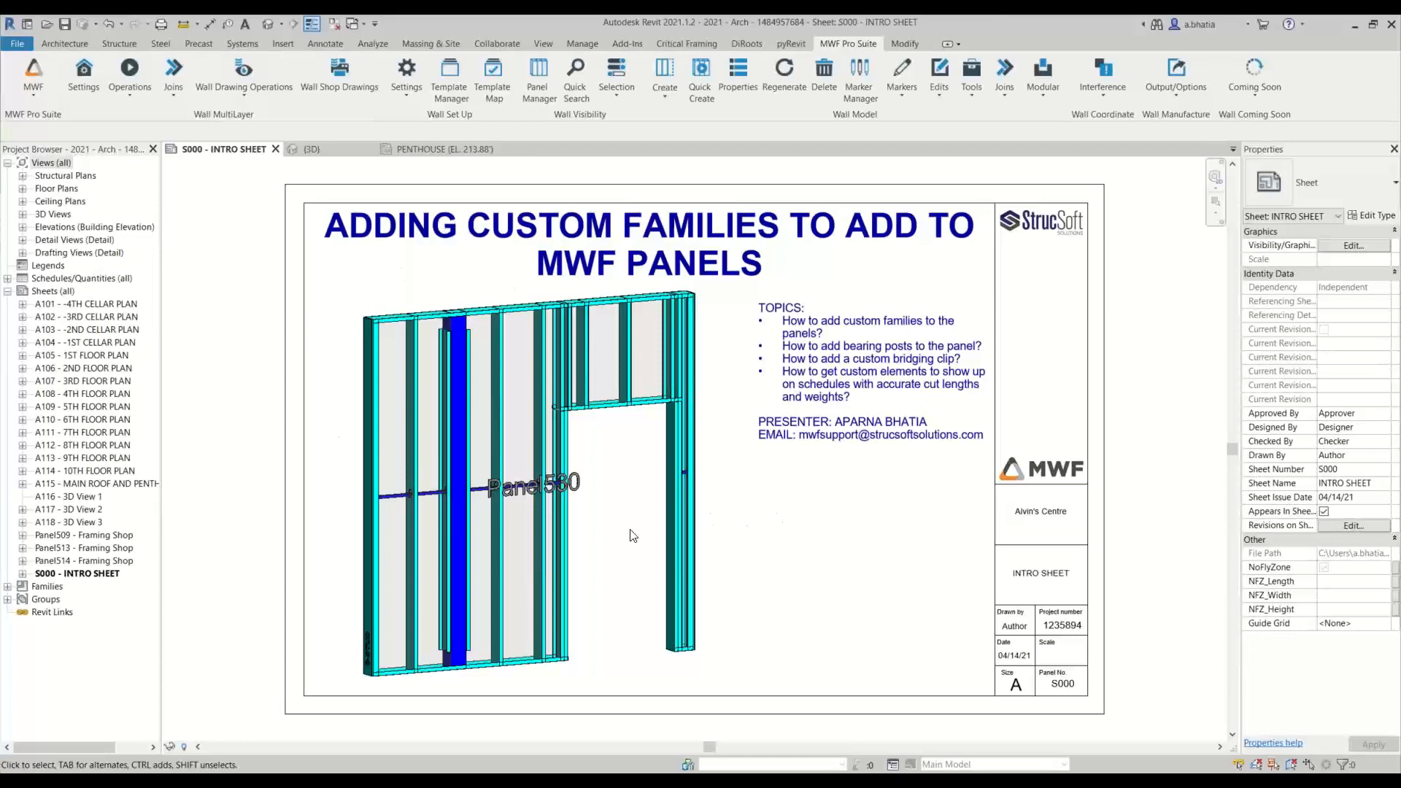
Step: Examine the bridging clips and the bearing post of the framed panel shown on the intro sheet
scroll(426, 504, up, 8)
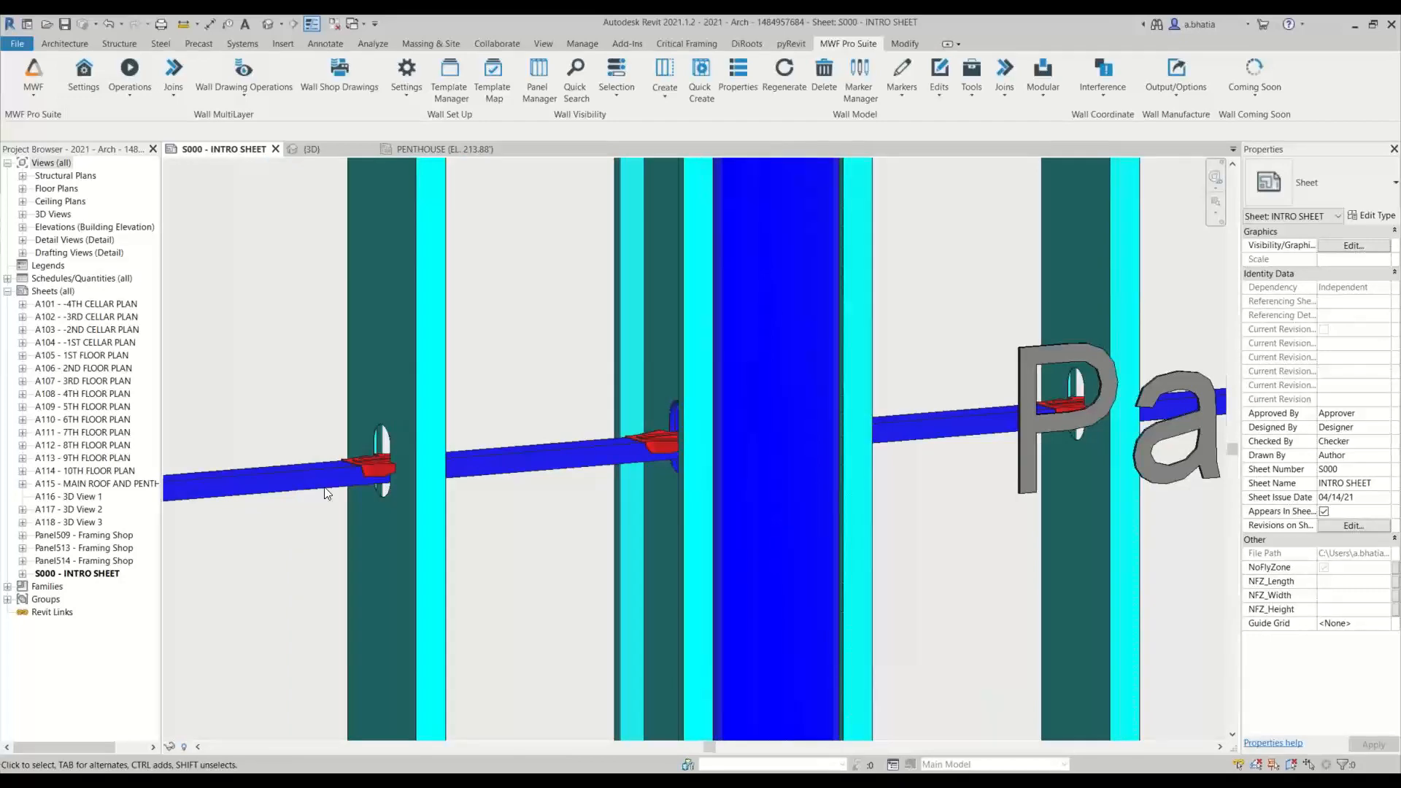
scroll(385, 511, down, 6)
scroll(454, 432, down, 5)
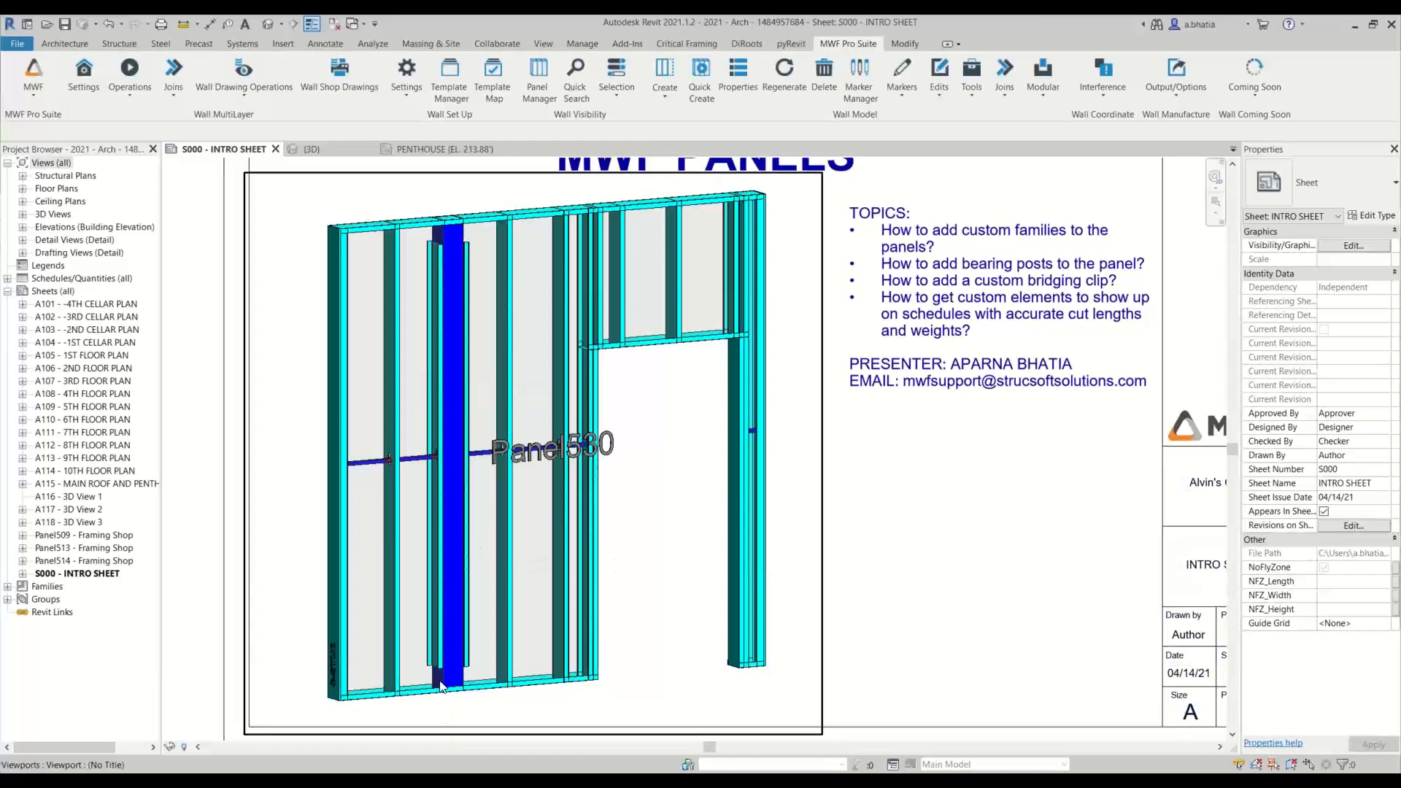
scroll(564, 642, down, 1)
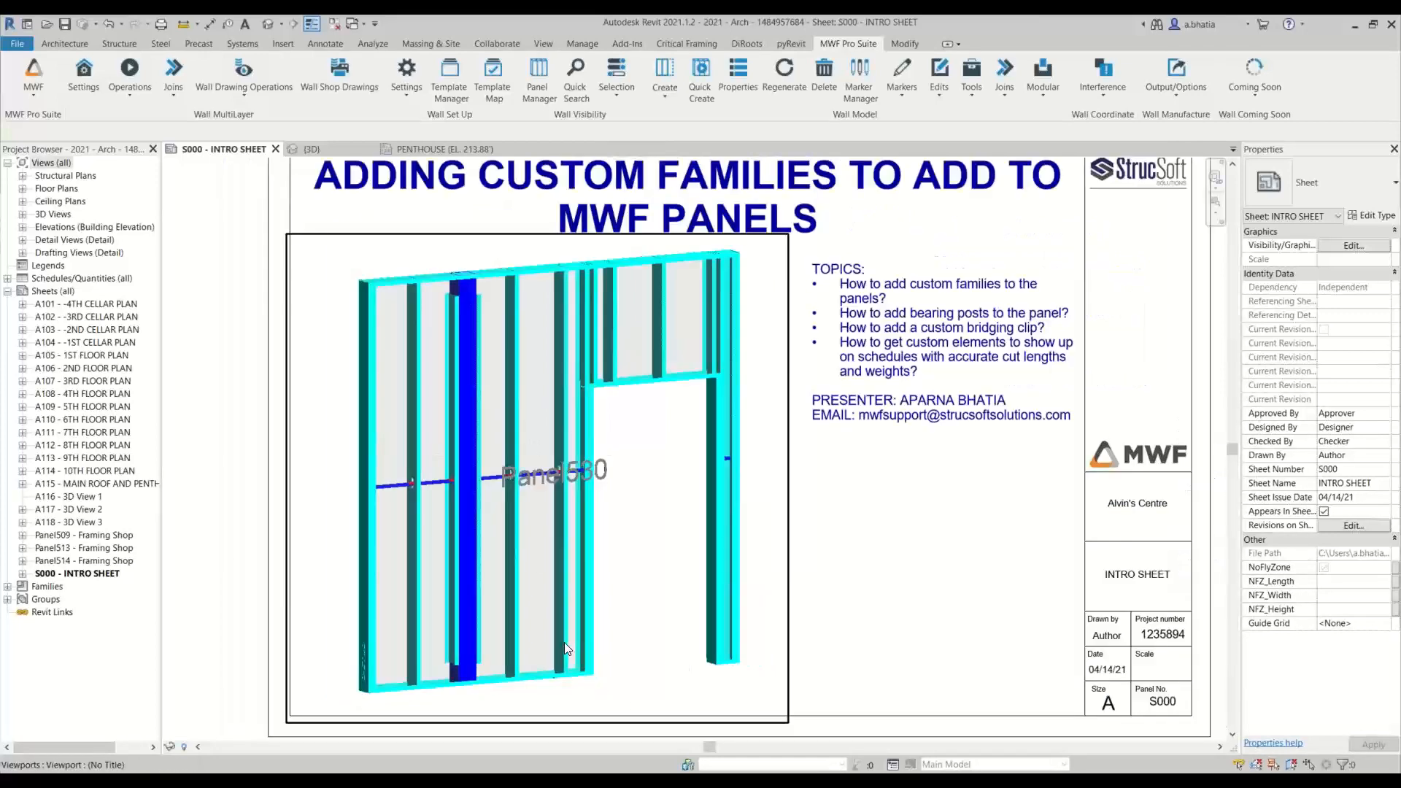
Step: Select the Panel531 wall in the PENTHOUSE structural plan and show the panel in the 3D view
click(424, 150)
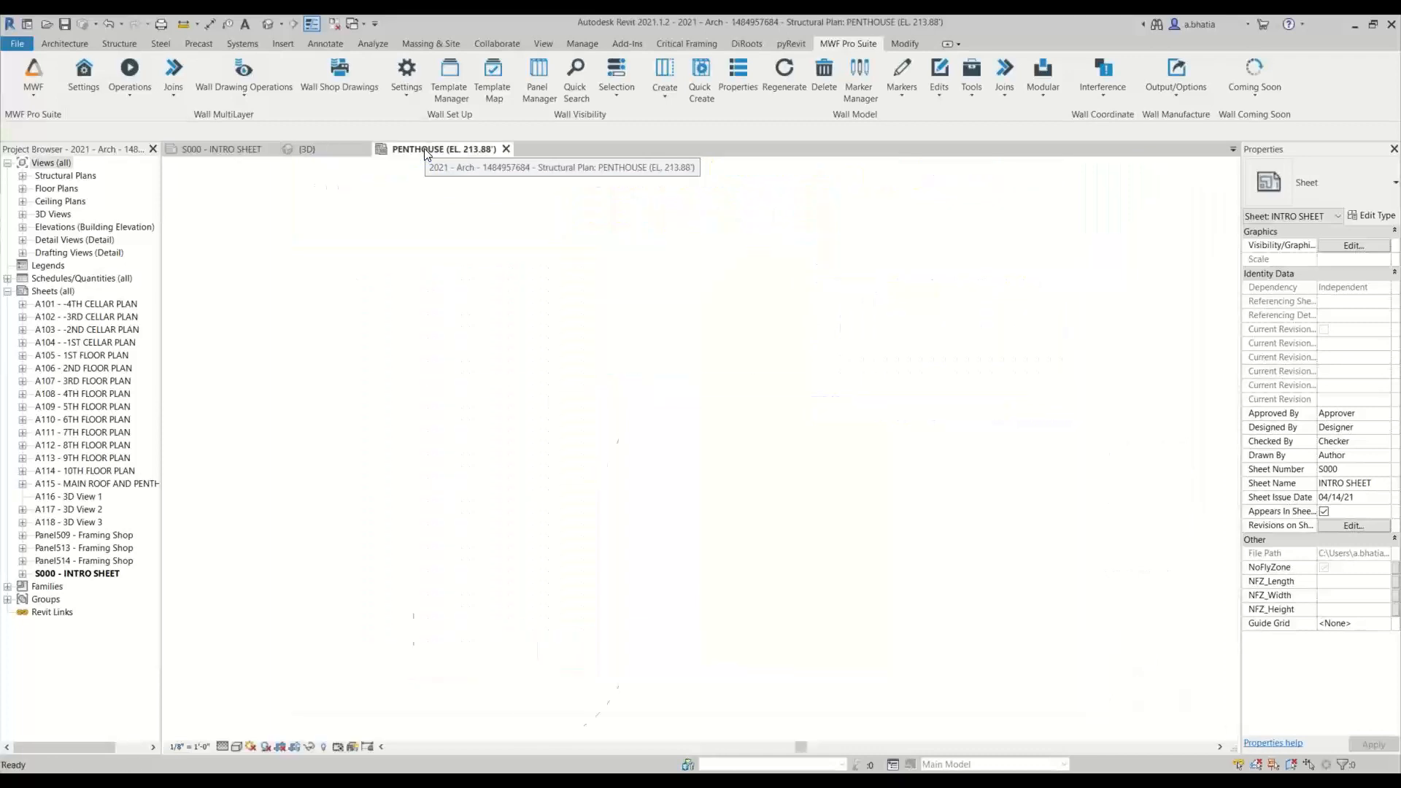
scroll(517, 425, down, 2)
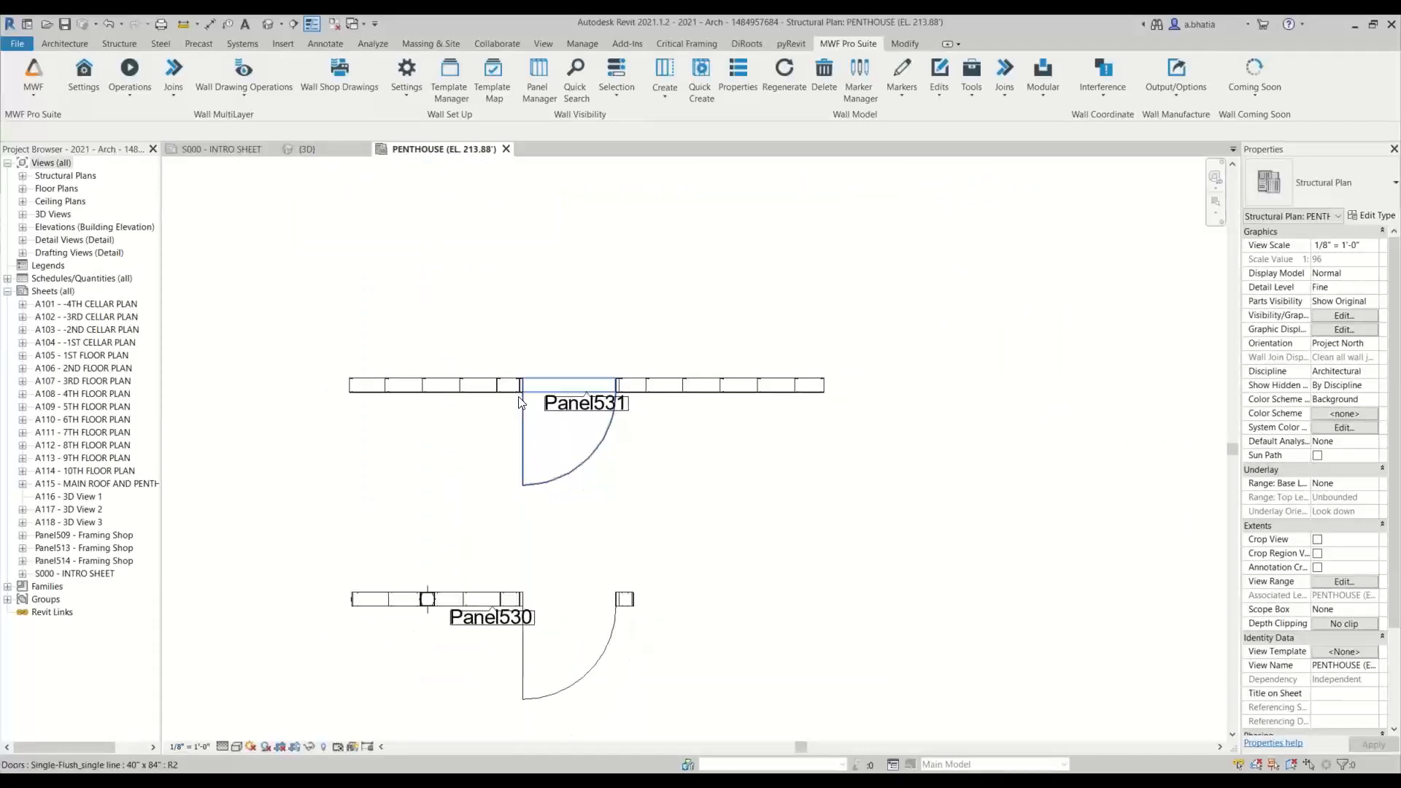
click(470, 385)
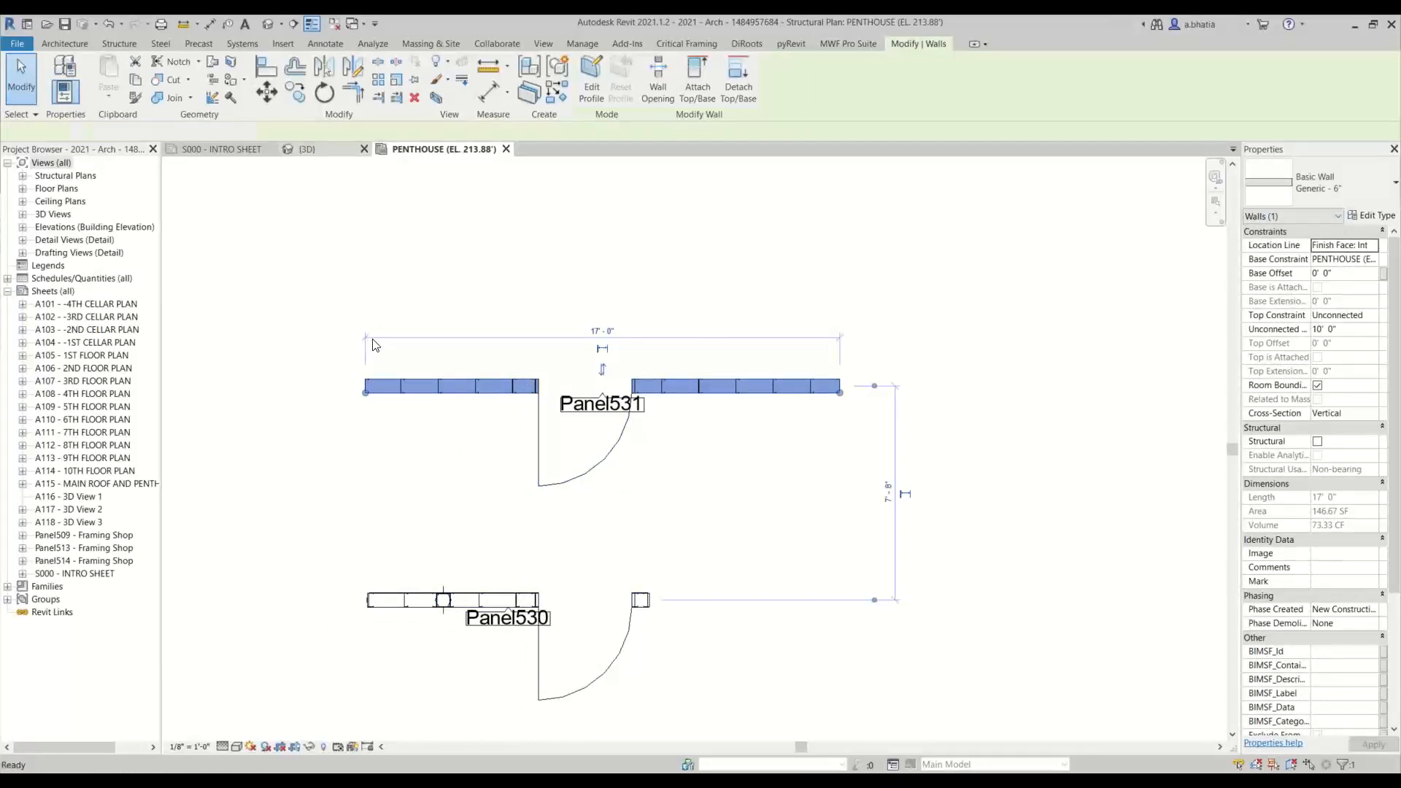
click(306, 149)
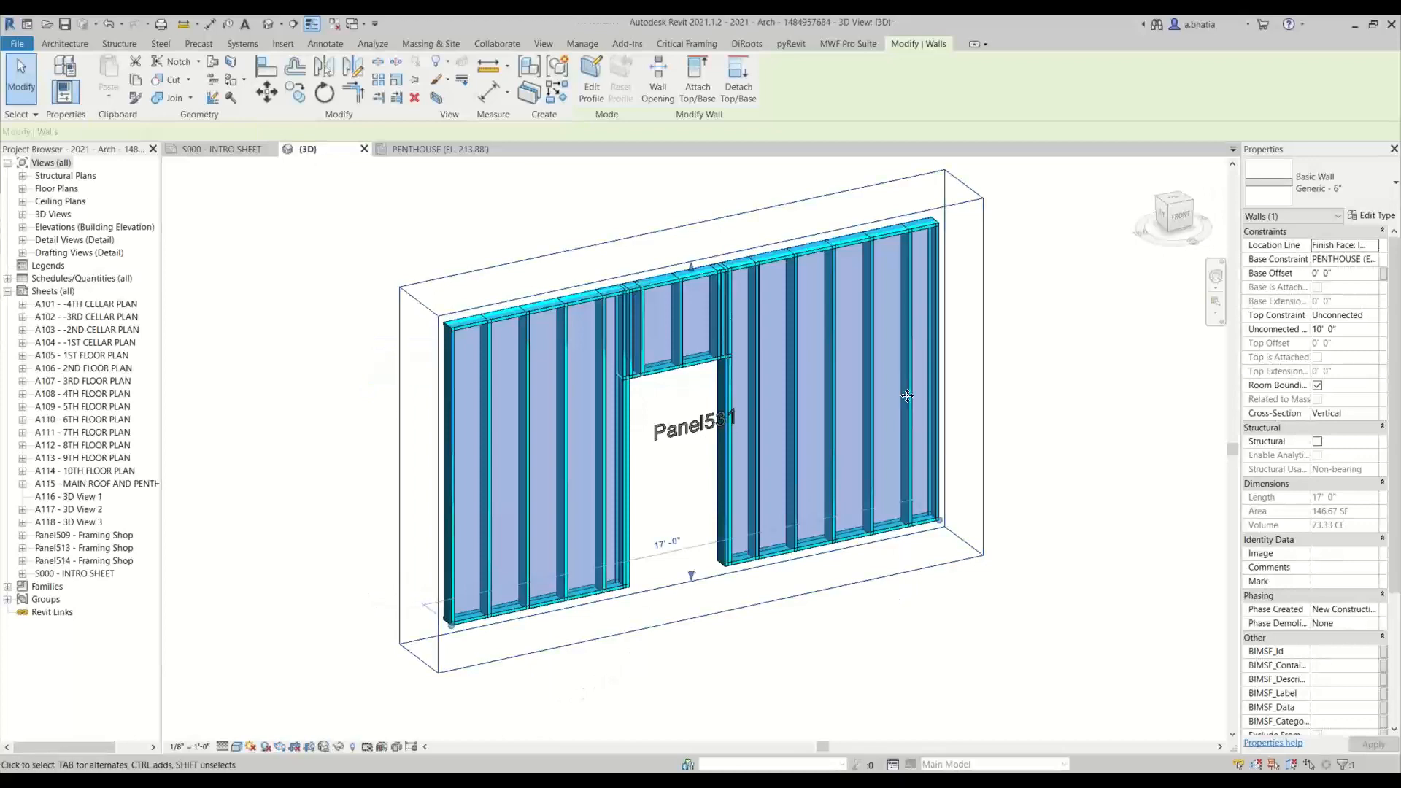
scroll(907, 395, up, 1)
middle_drag(907, 396, 810, 415)
click(938, 381)
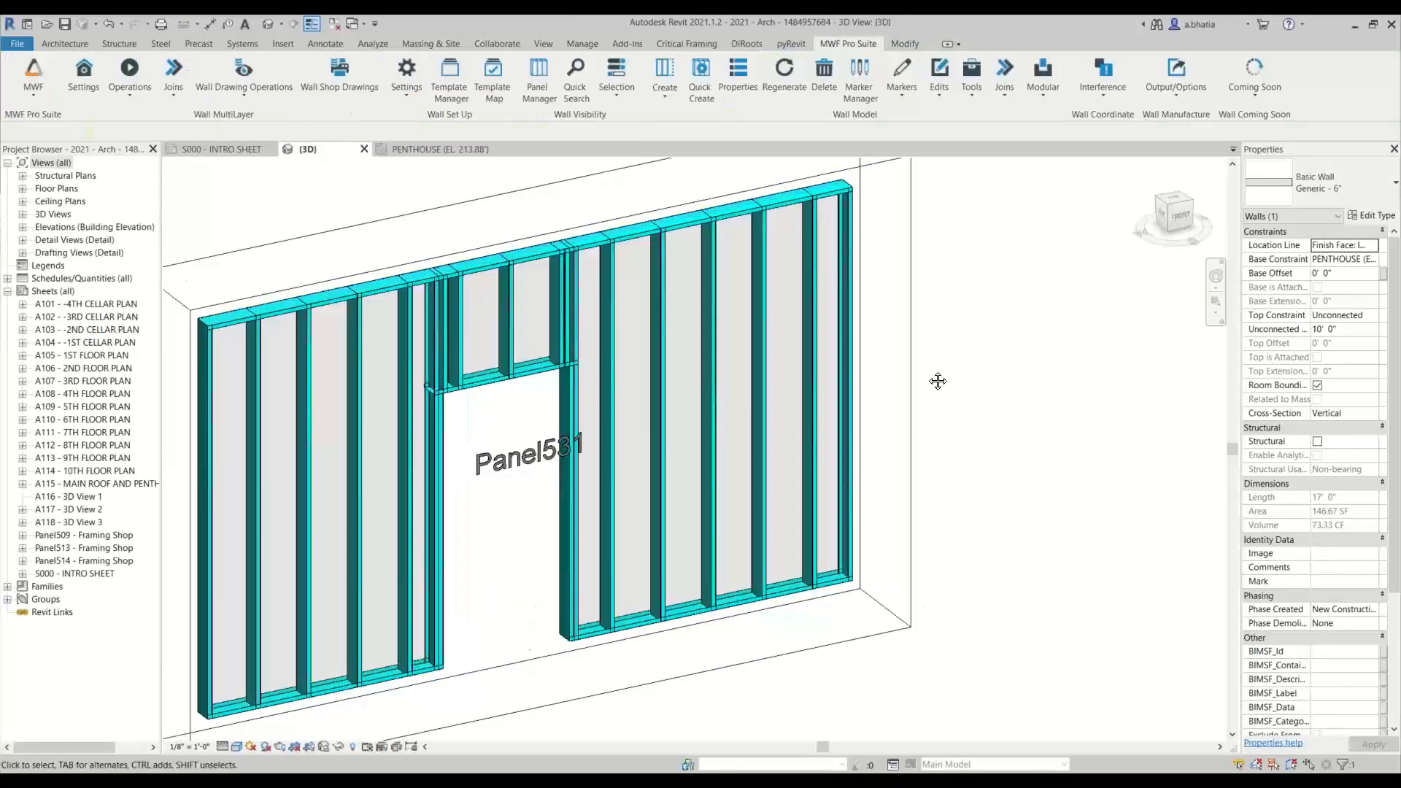
middle_drag(938, 380, 1066, 363)
Step: Open the MWF properties of Panel531 from one of its studs and set the project template LightGauge as active
click(537, 329)
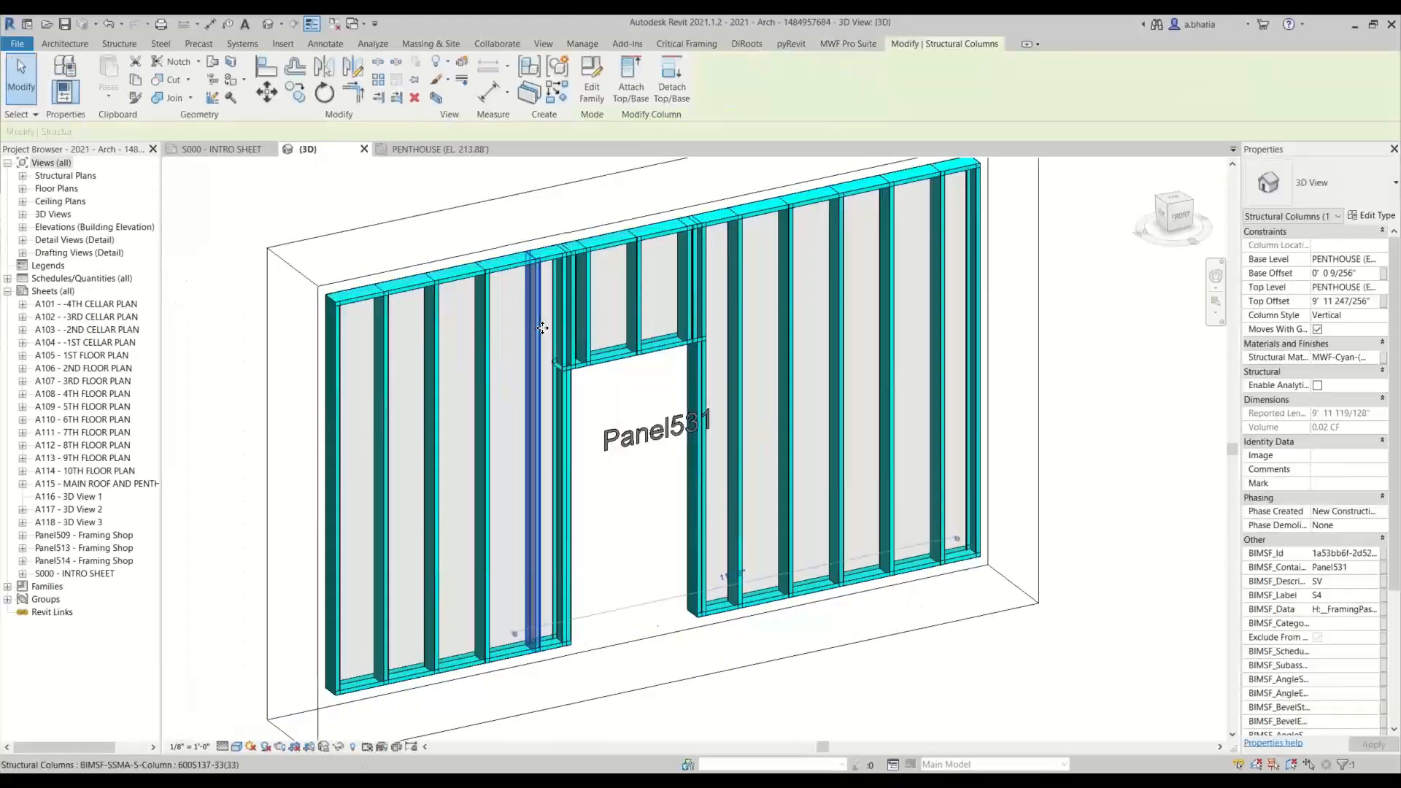
click(870, 45)
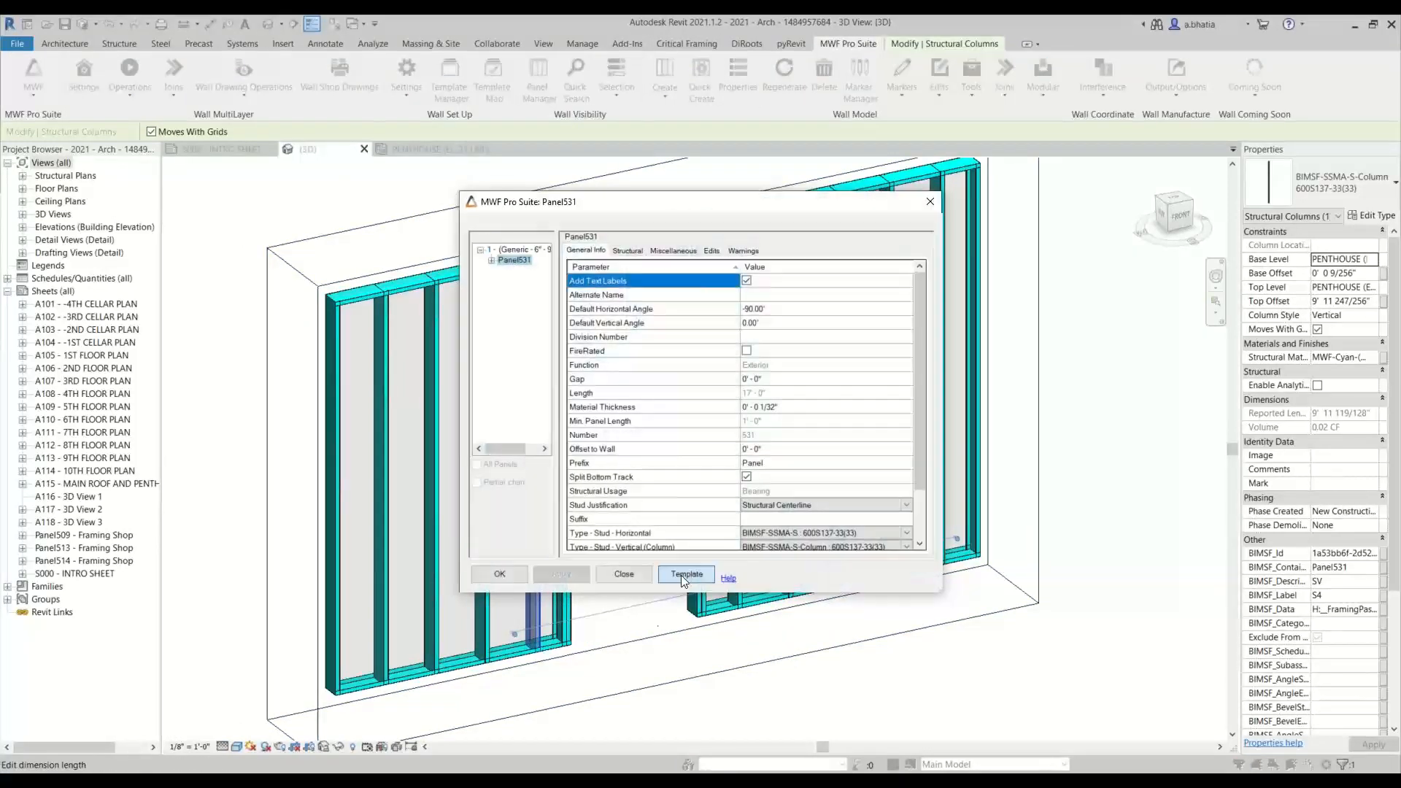
click(683, 574)
click(611, 224)
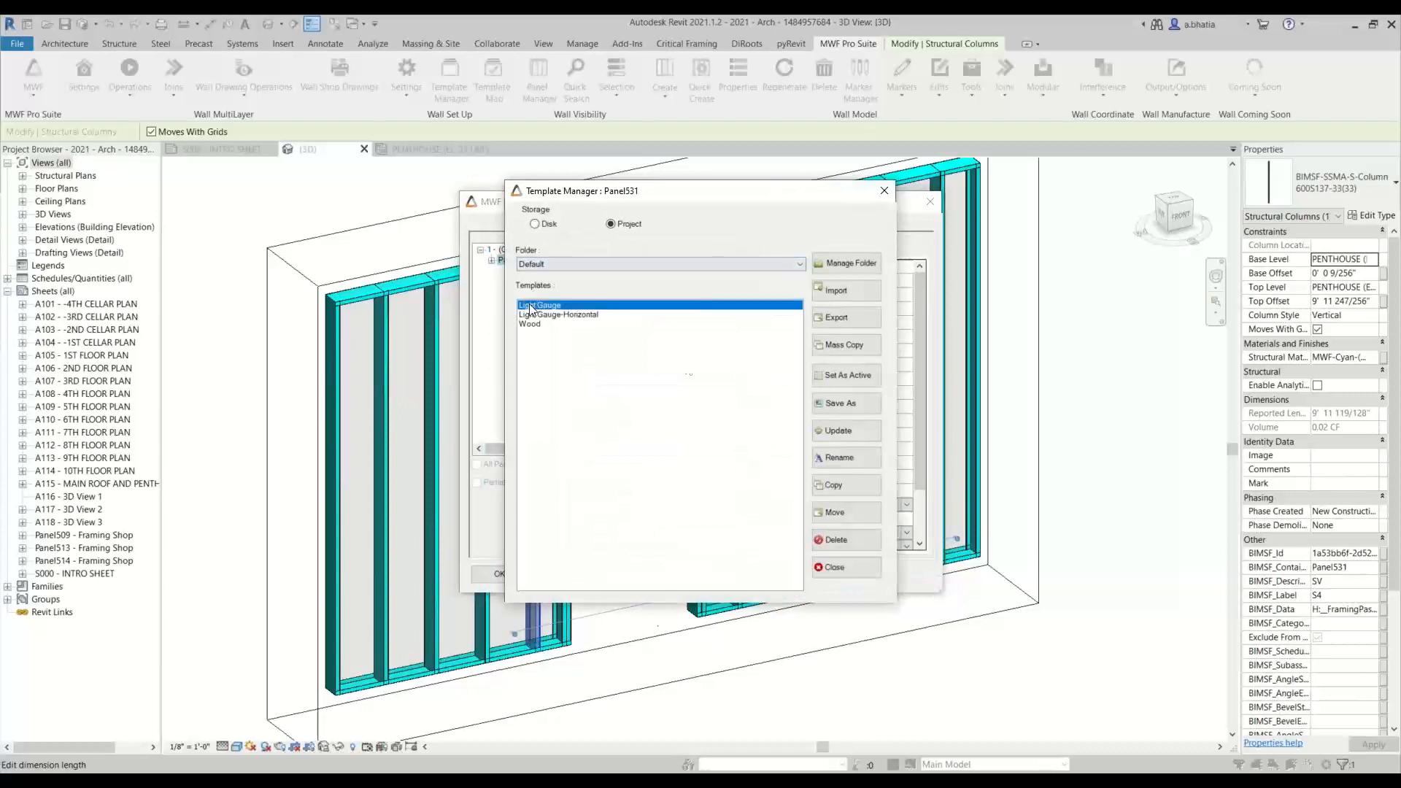
click(816, 382)
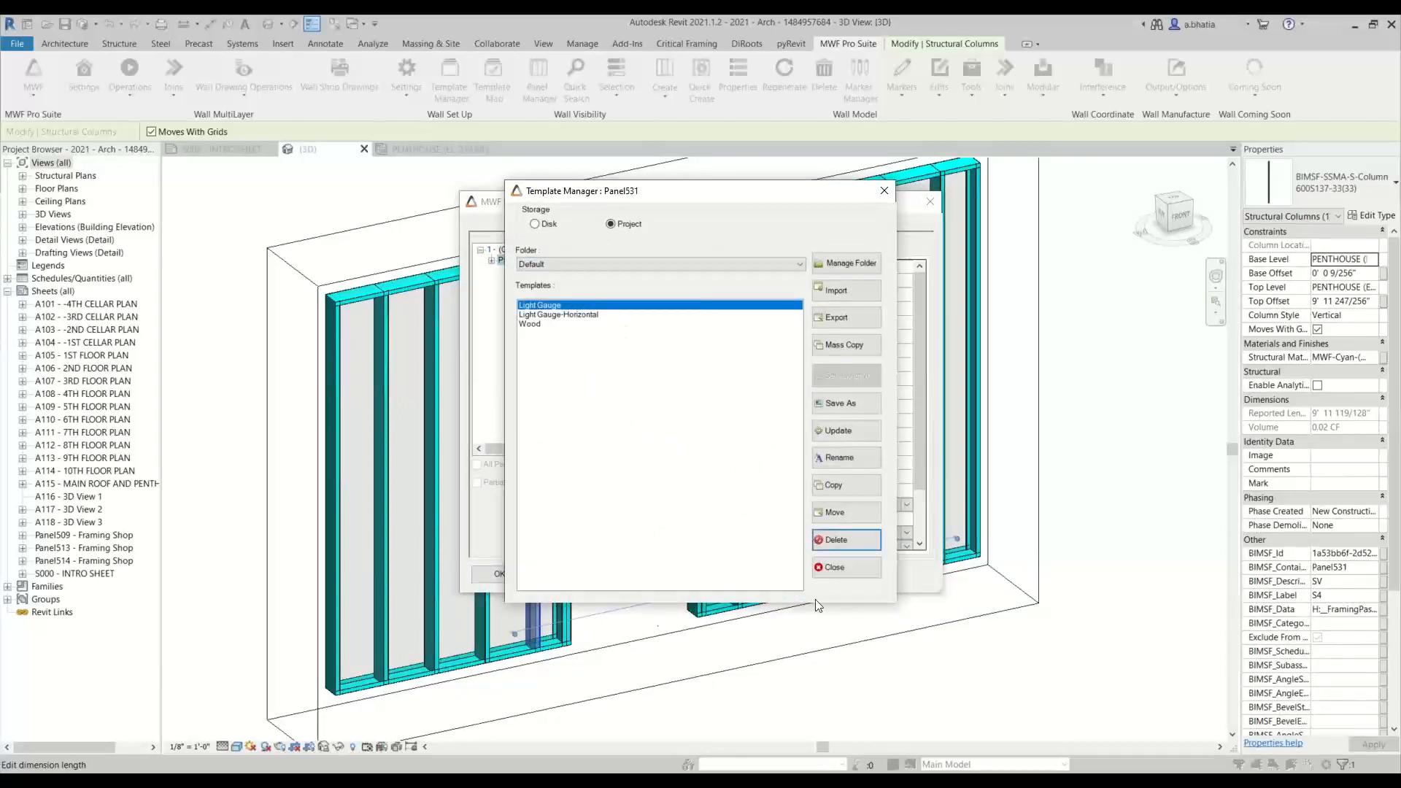
click(836, 566)
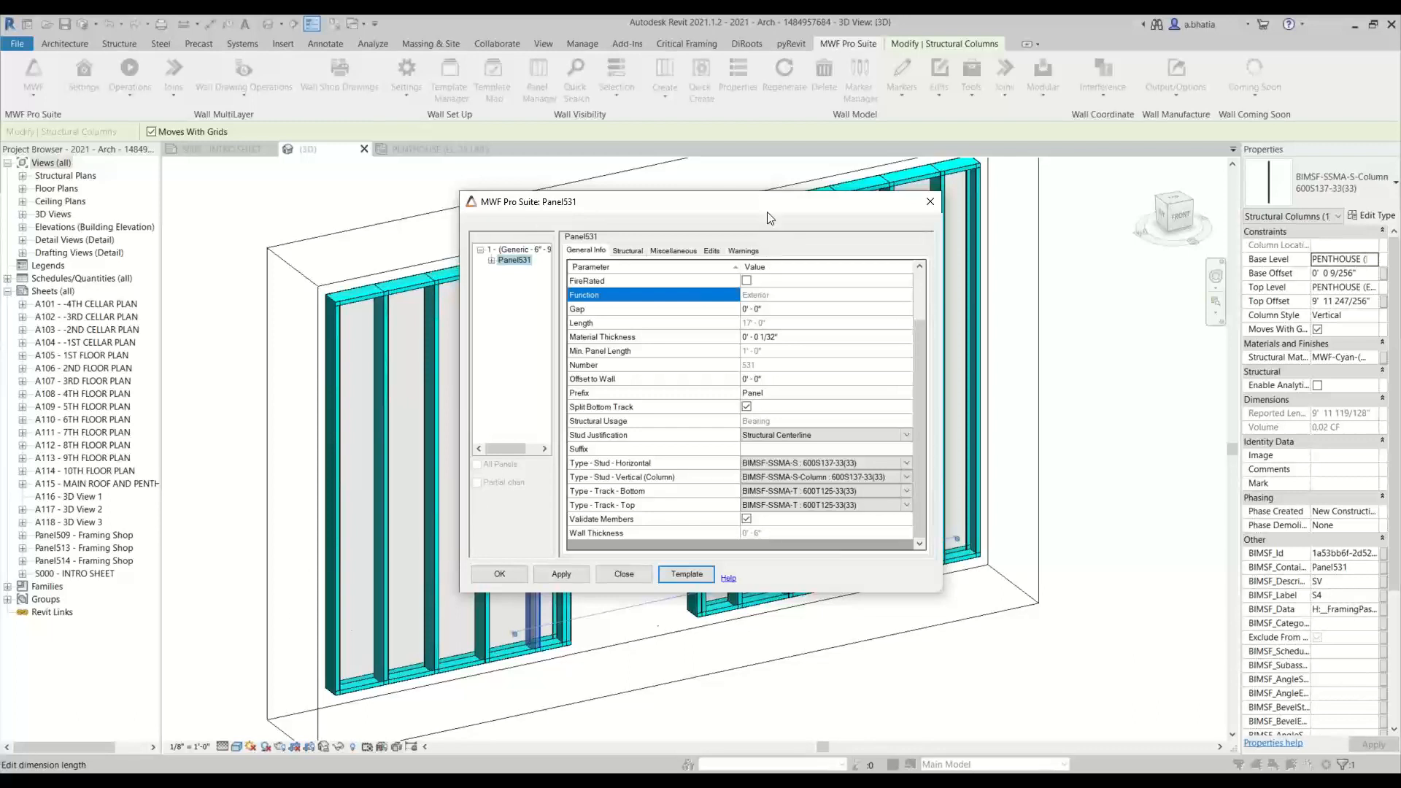
Step: Set both the start and end stud families of Panel531 to Print-Stud-Column : 600S250-33(33), and check the vertical stud type options
click(673, 250)
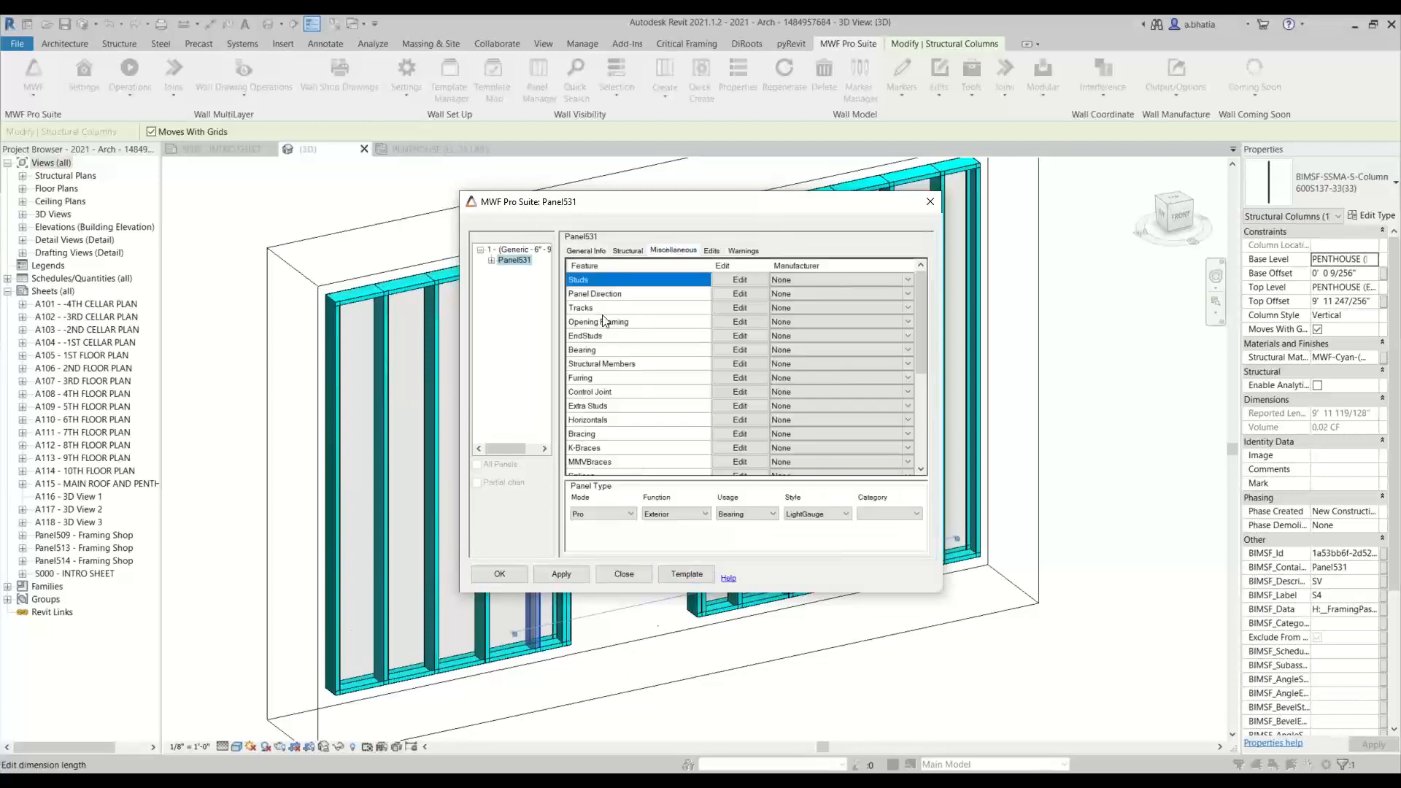
click(632, 335)
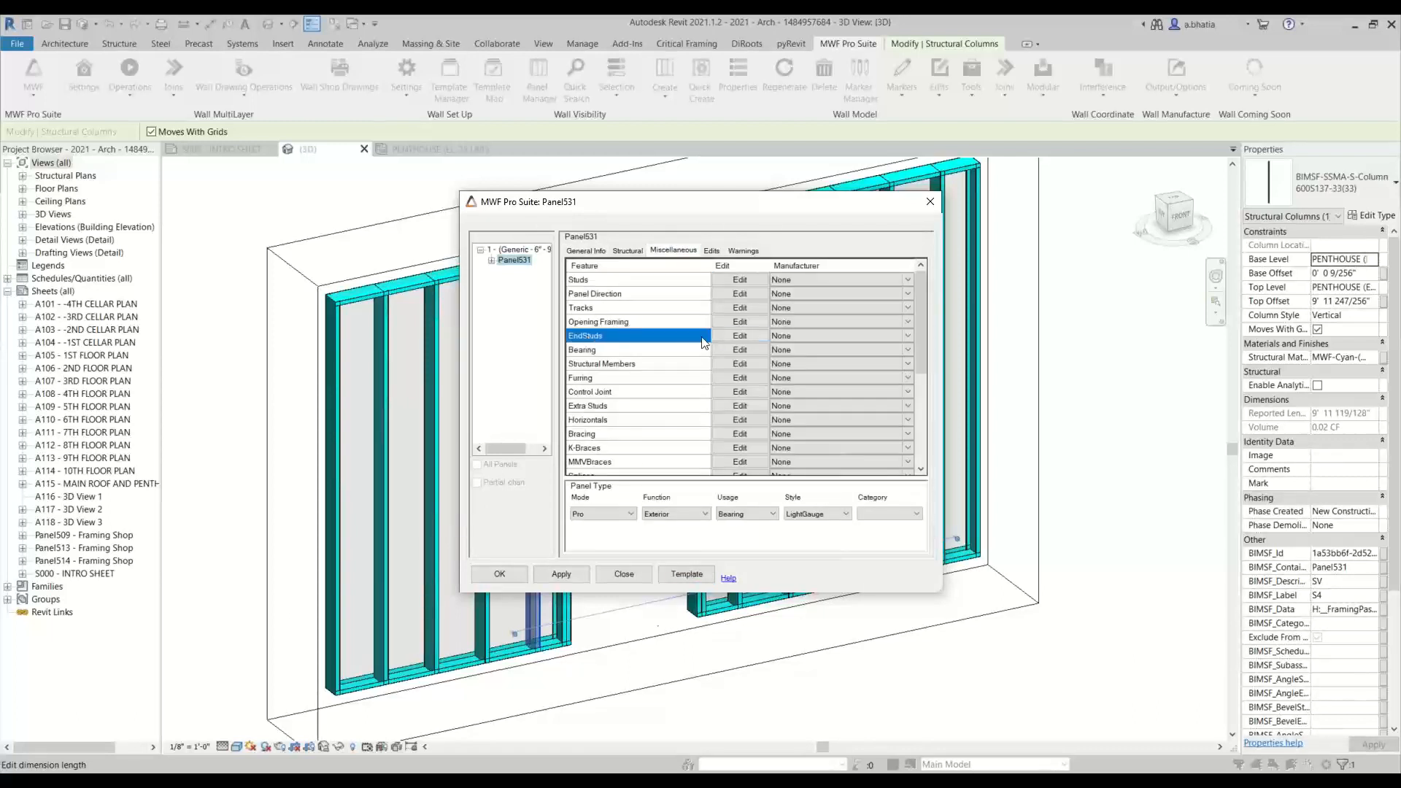
click(725, 334)
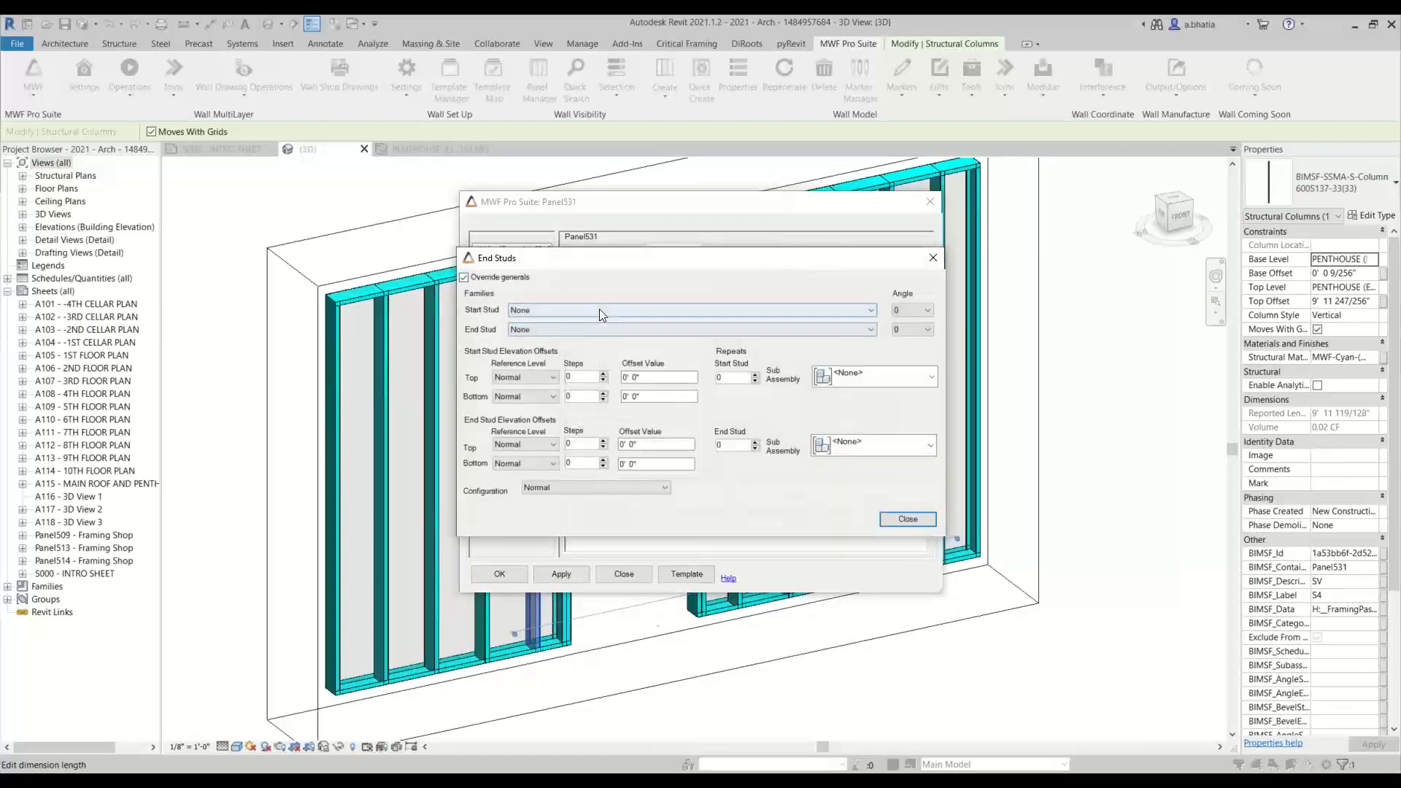
click(515, 310)
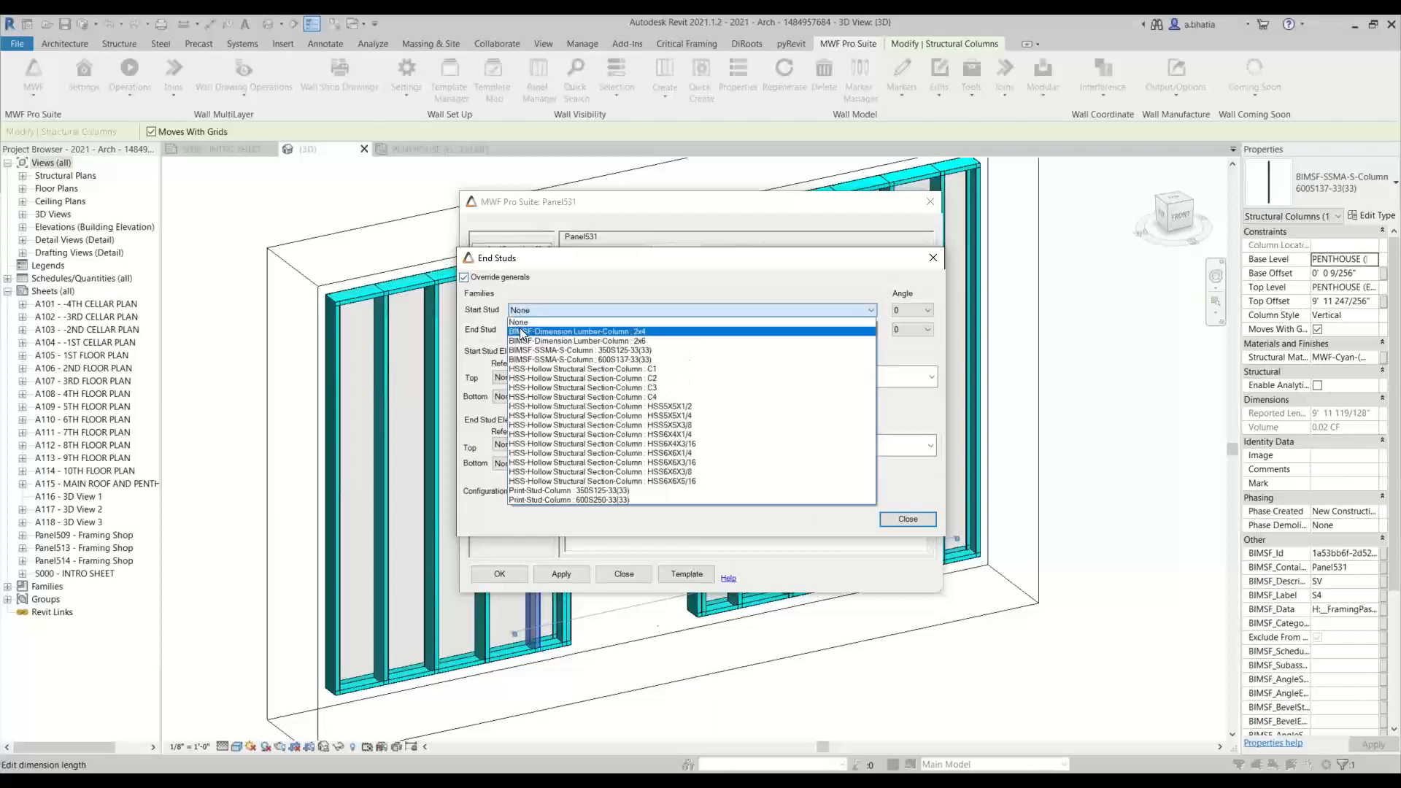
click(538, 501)
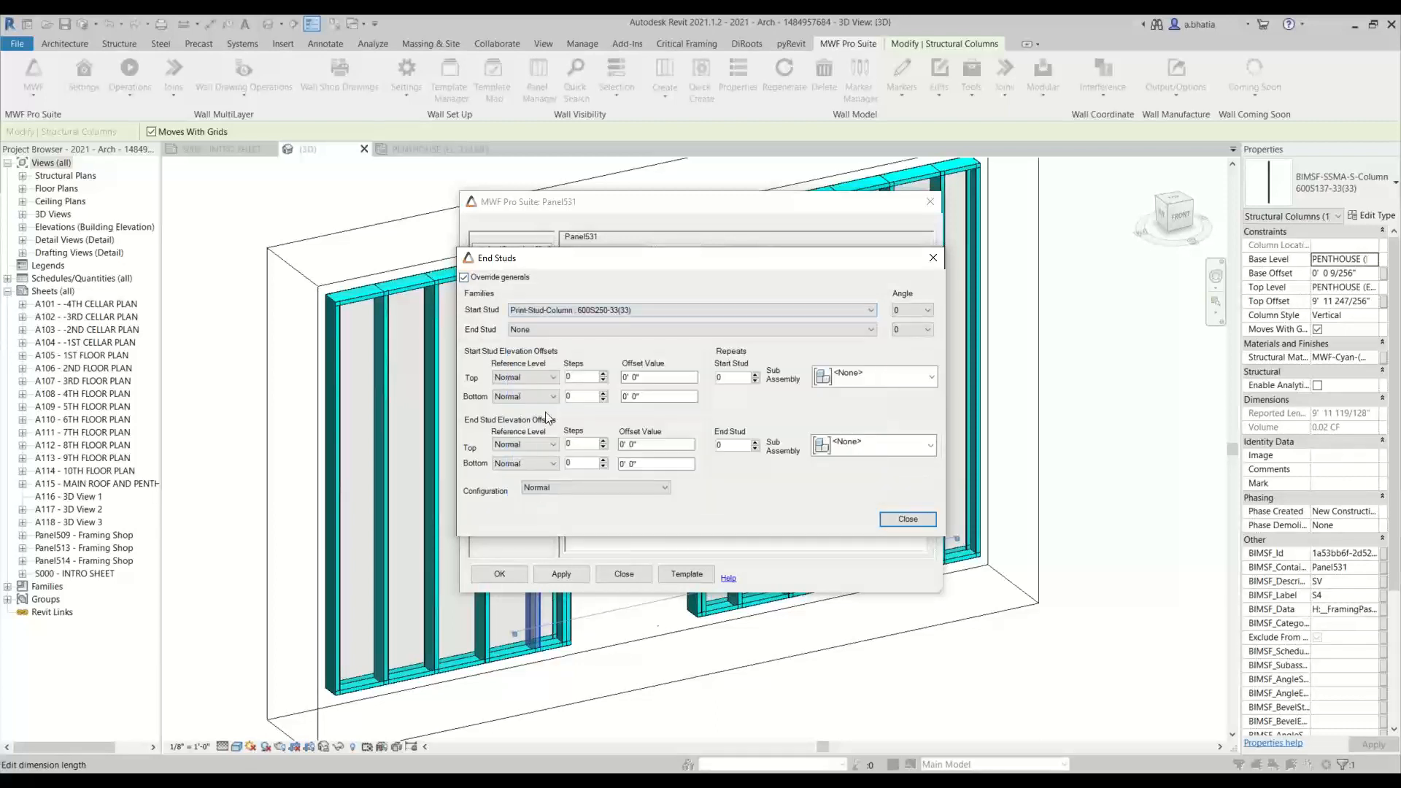
click(568, 329)
click(553, 519)
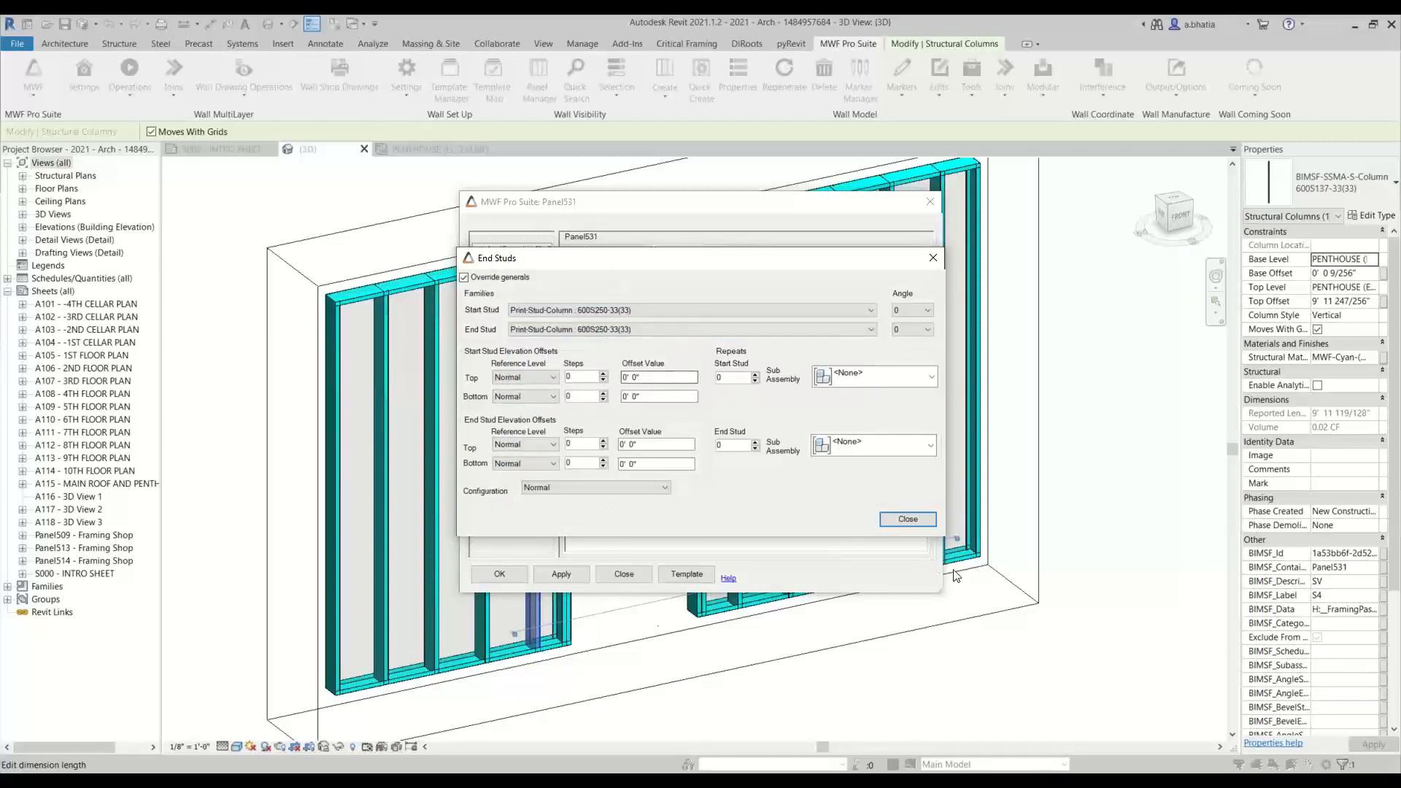
click(928, 523)
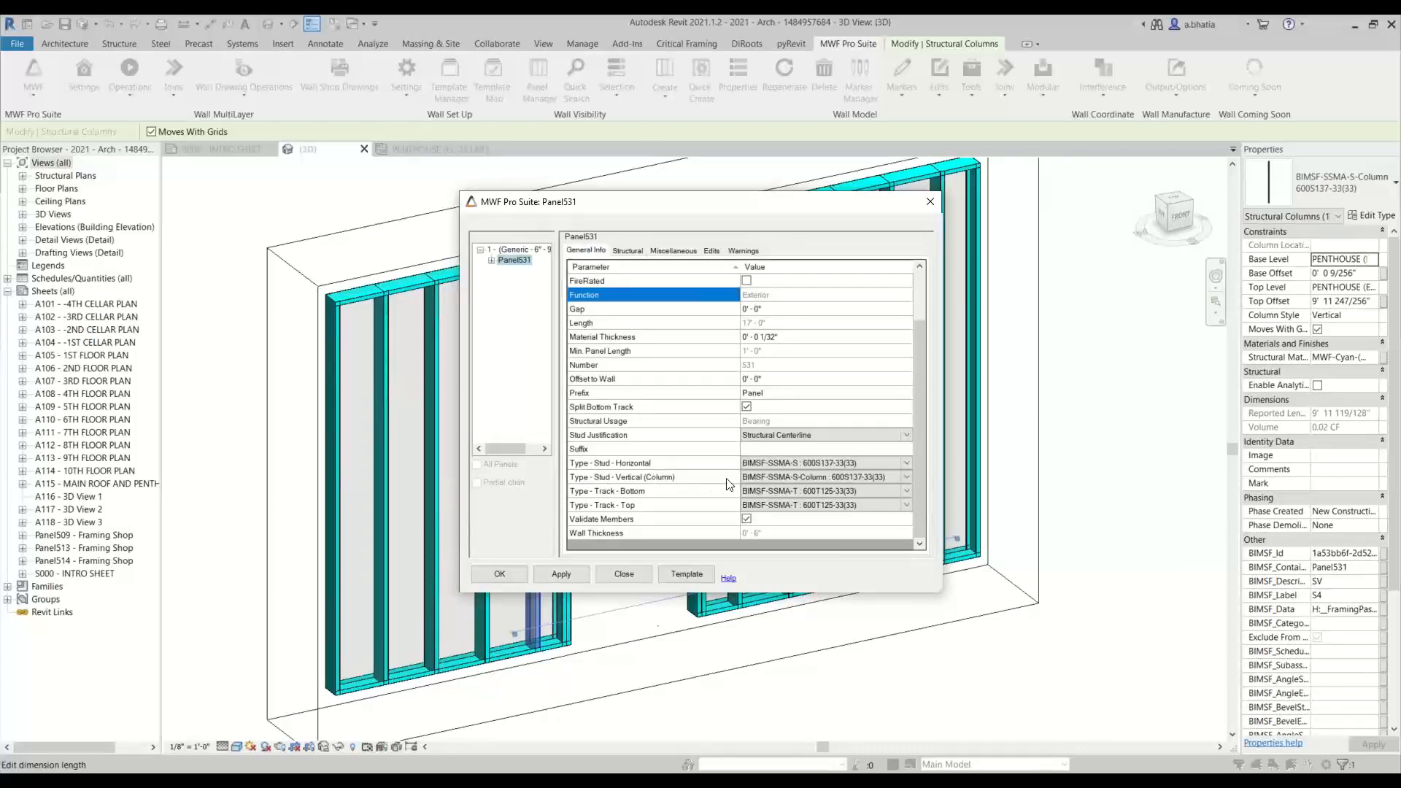
click(786, 479)
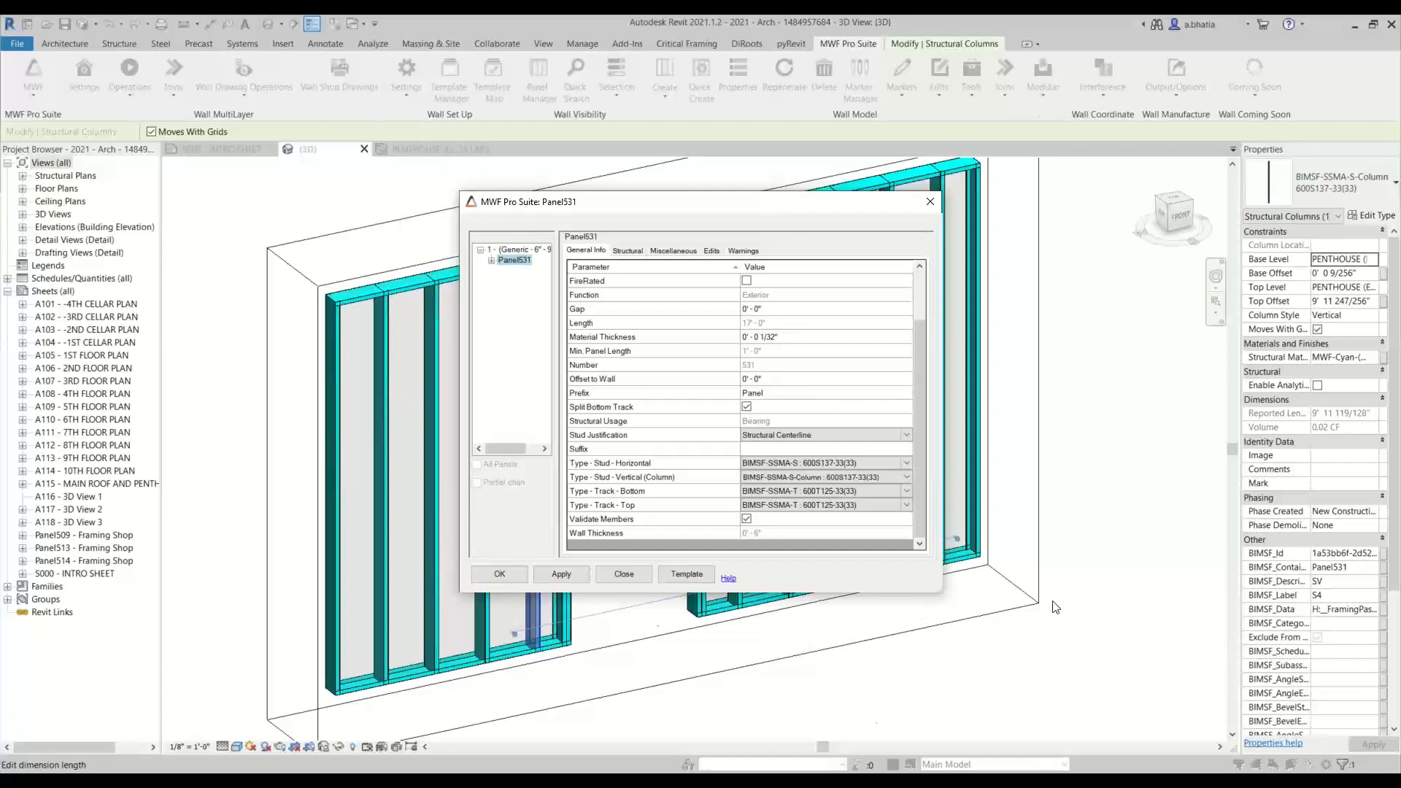
Step: In the panel's Horizontals feature, set the end point reference to Offset from end, measured from E2
click(666, 252)
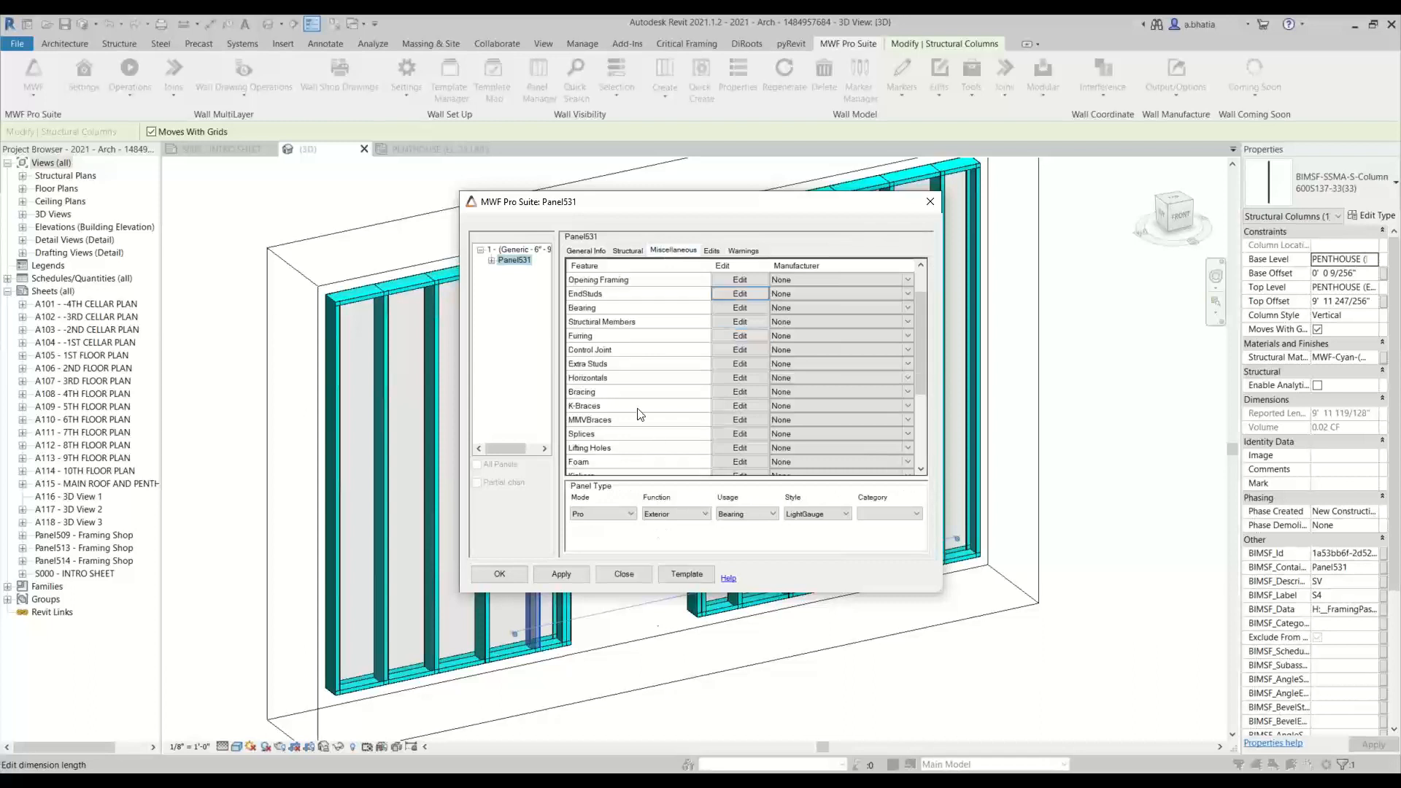
click(739, 378)
click(739, 378)
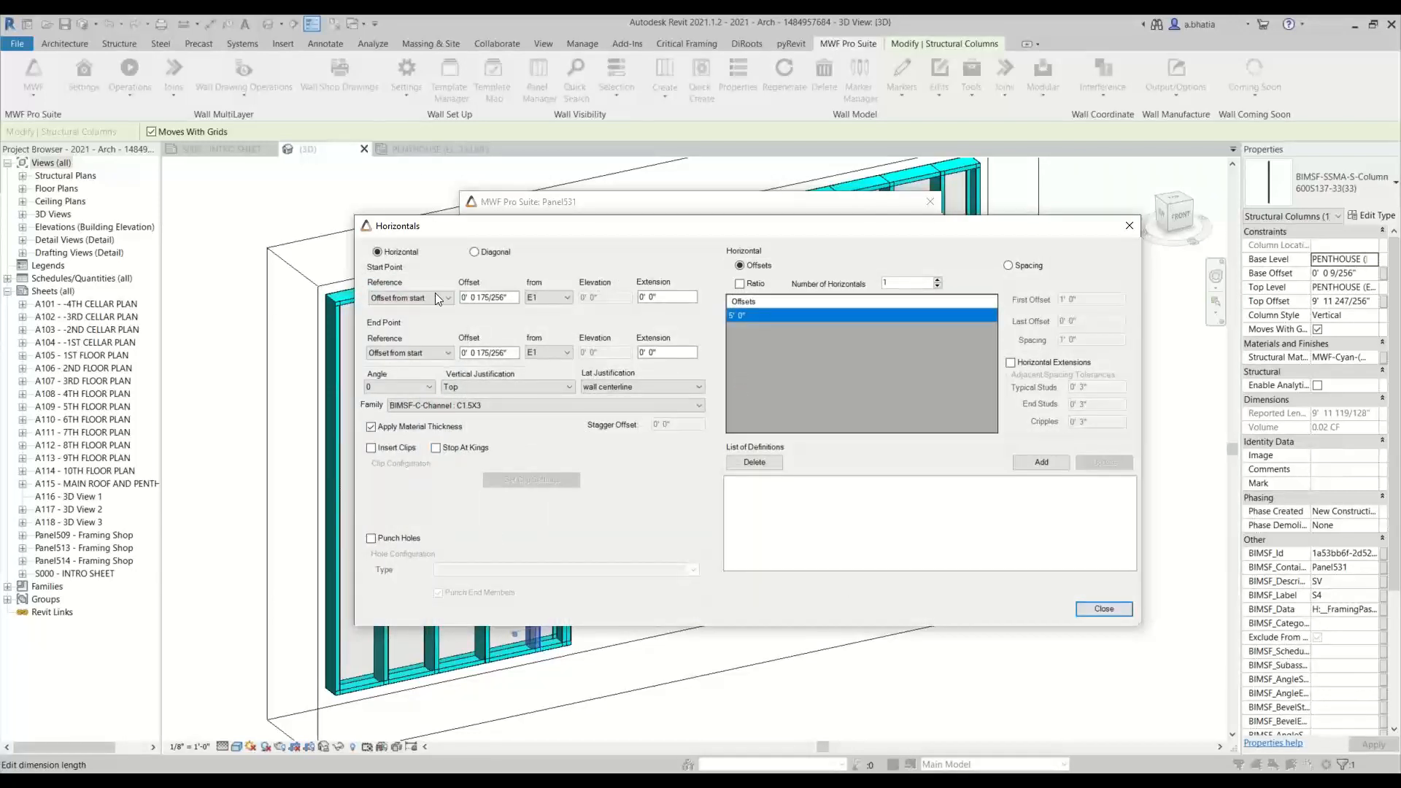
click(390, 354)
click(390, 374)
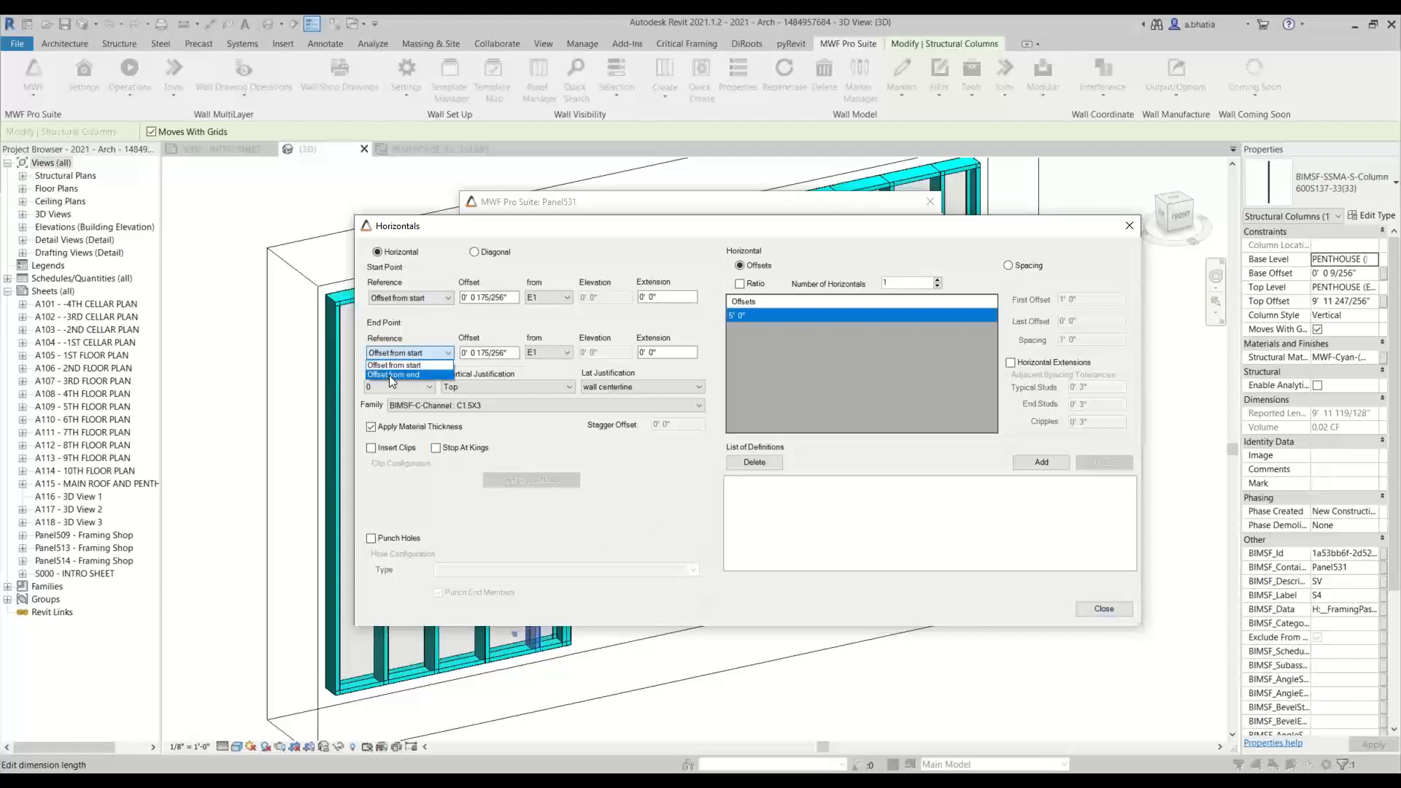
click(543, 353)
click(529, 541)
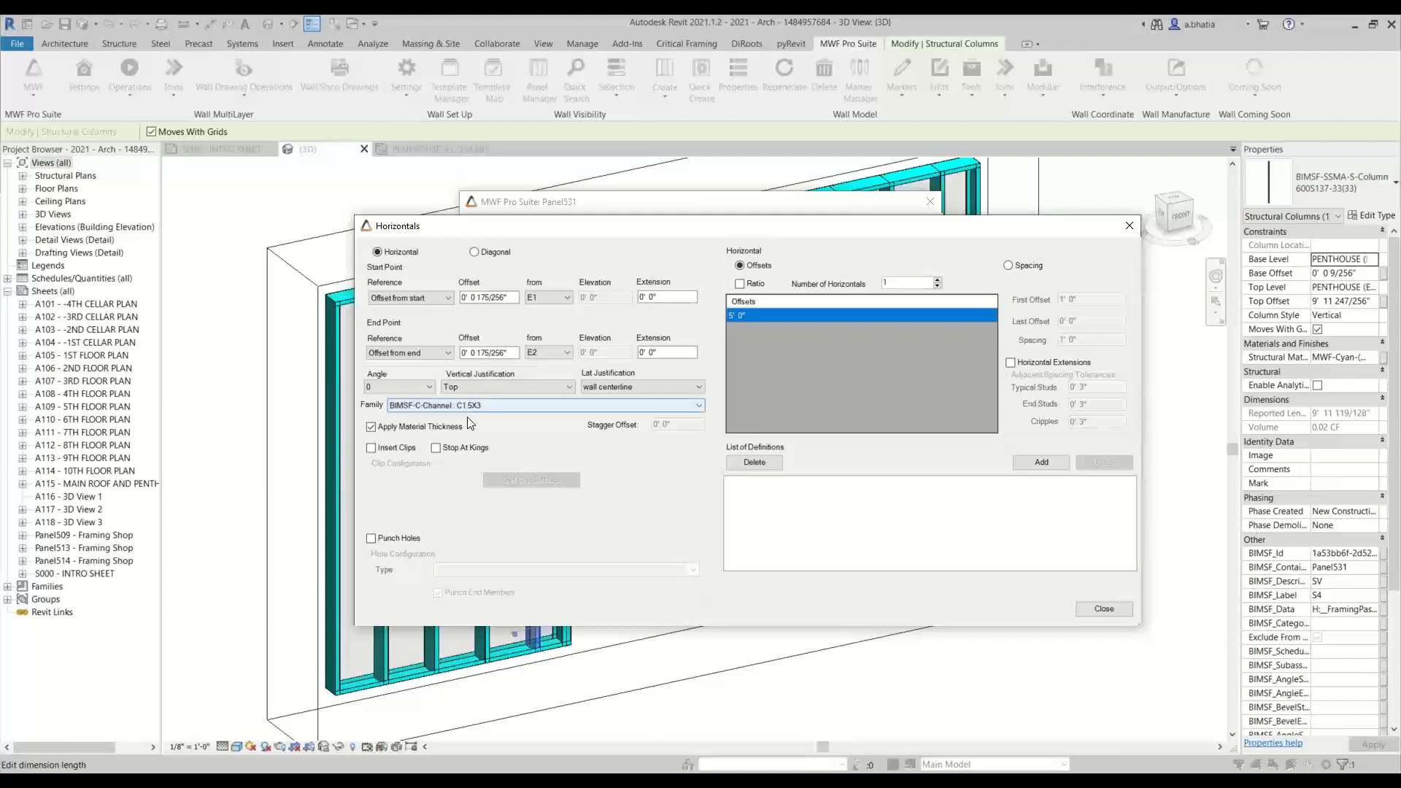
Step: Enable Stop At Kings and Insert Clips for the horizontals, and open an enlarged view of the clip settings
click(458, 456)
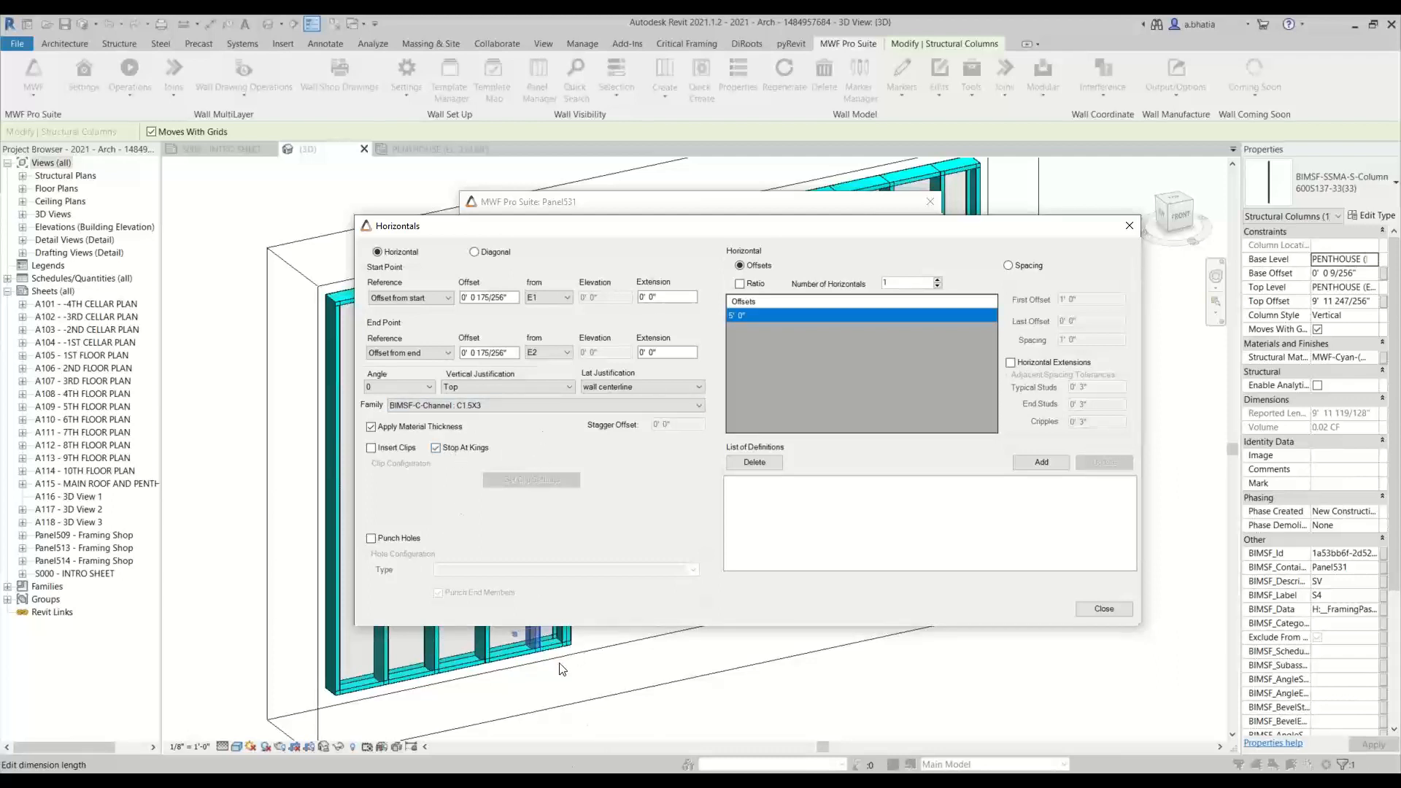
click(379, 448)
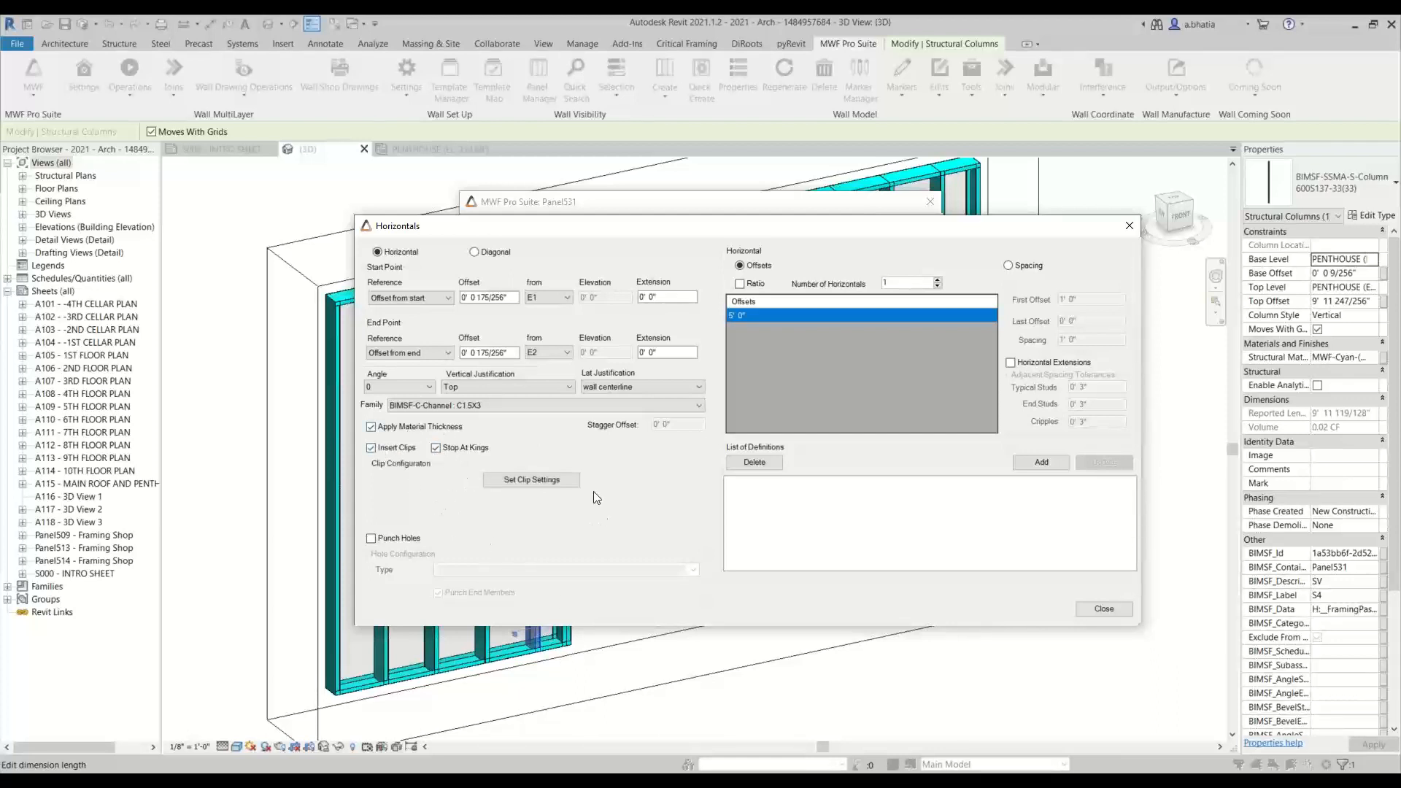
click(547, 478)
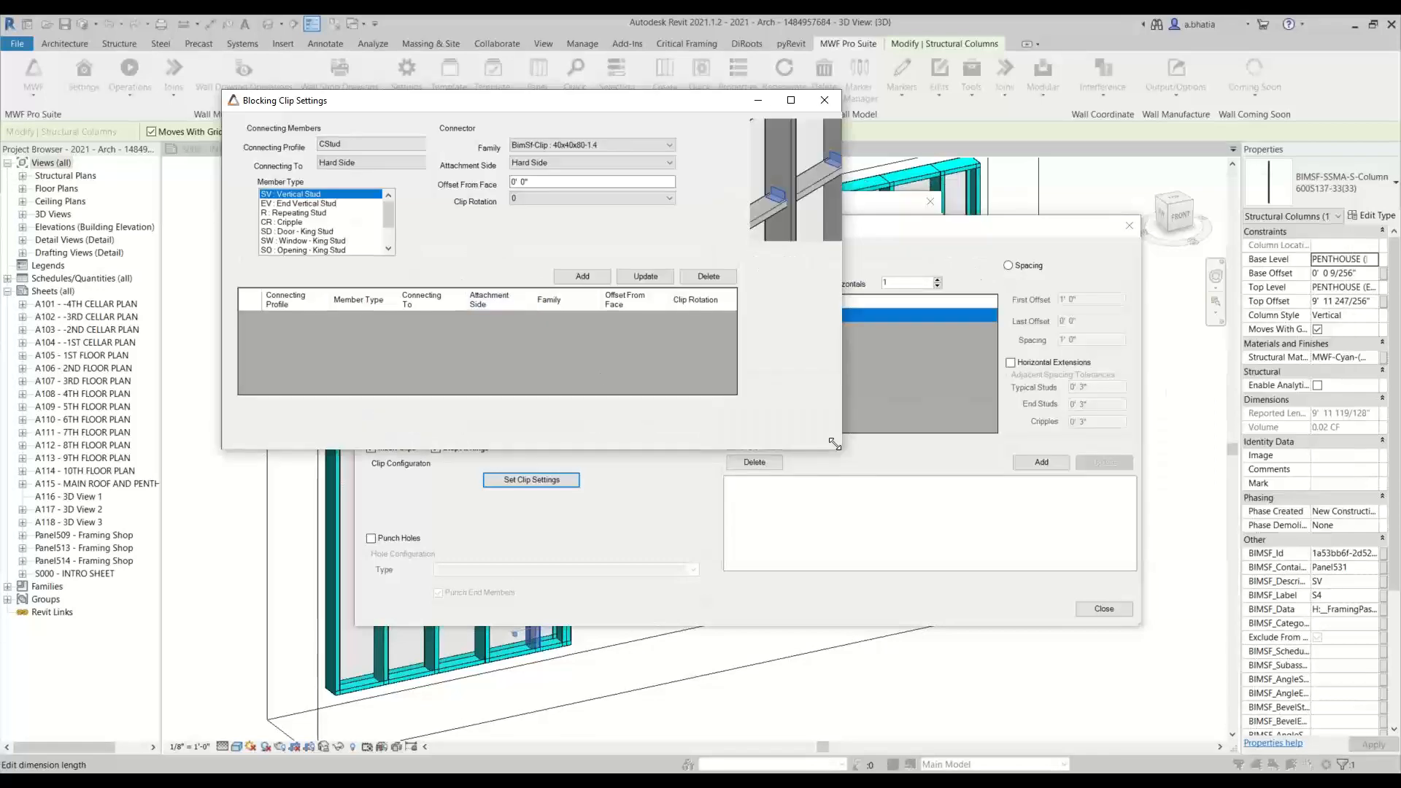
drag(835, 443, 994, 458)
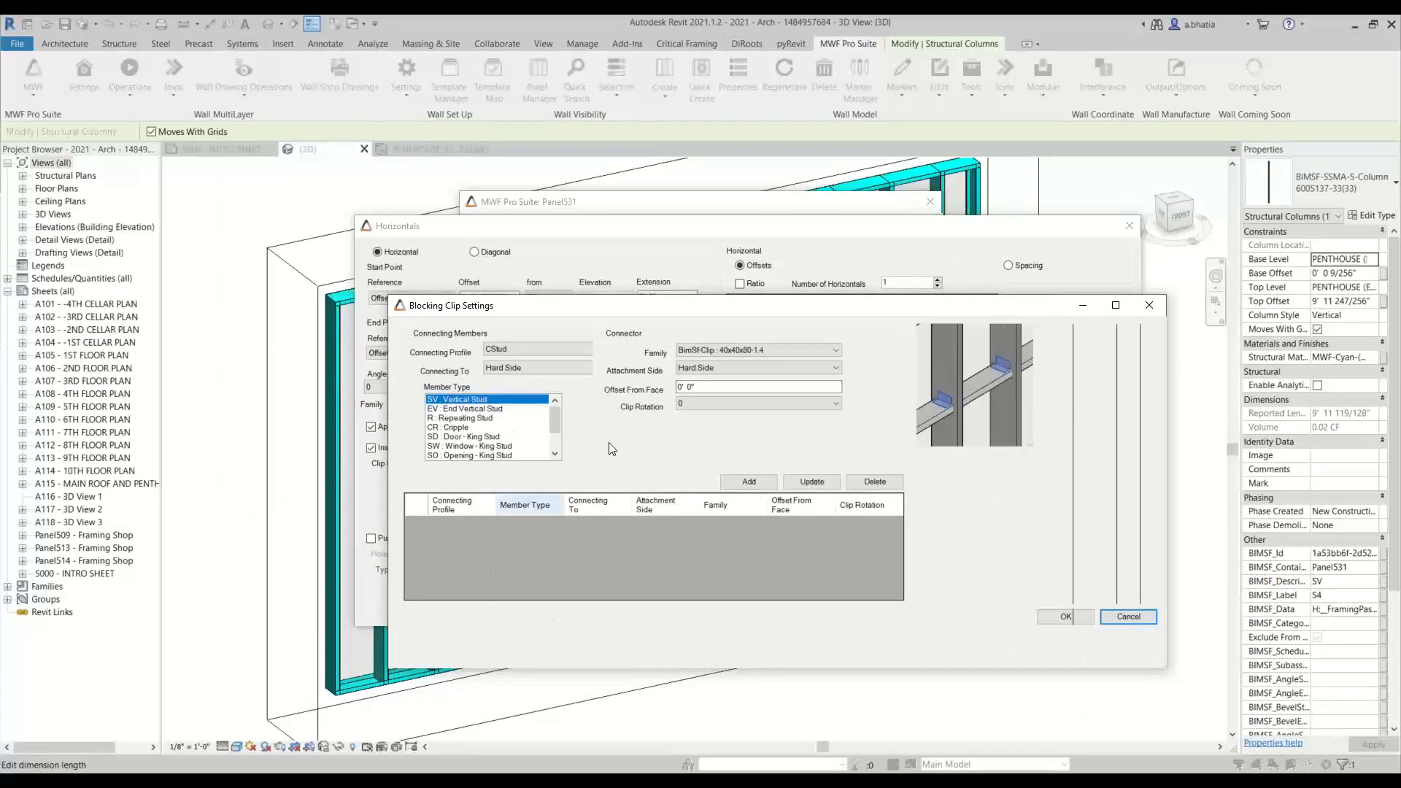
Step: Add a blocking clip definition using BimSf-Clip : 40x40x80-1.4 for vertical, end vertical and repeating studs, cripples, and door, window and opening king studs
click(756, 351)
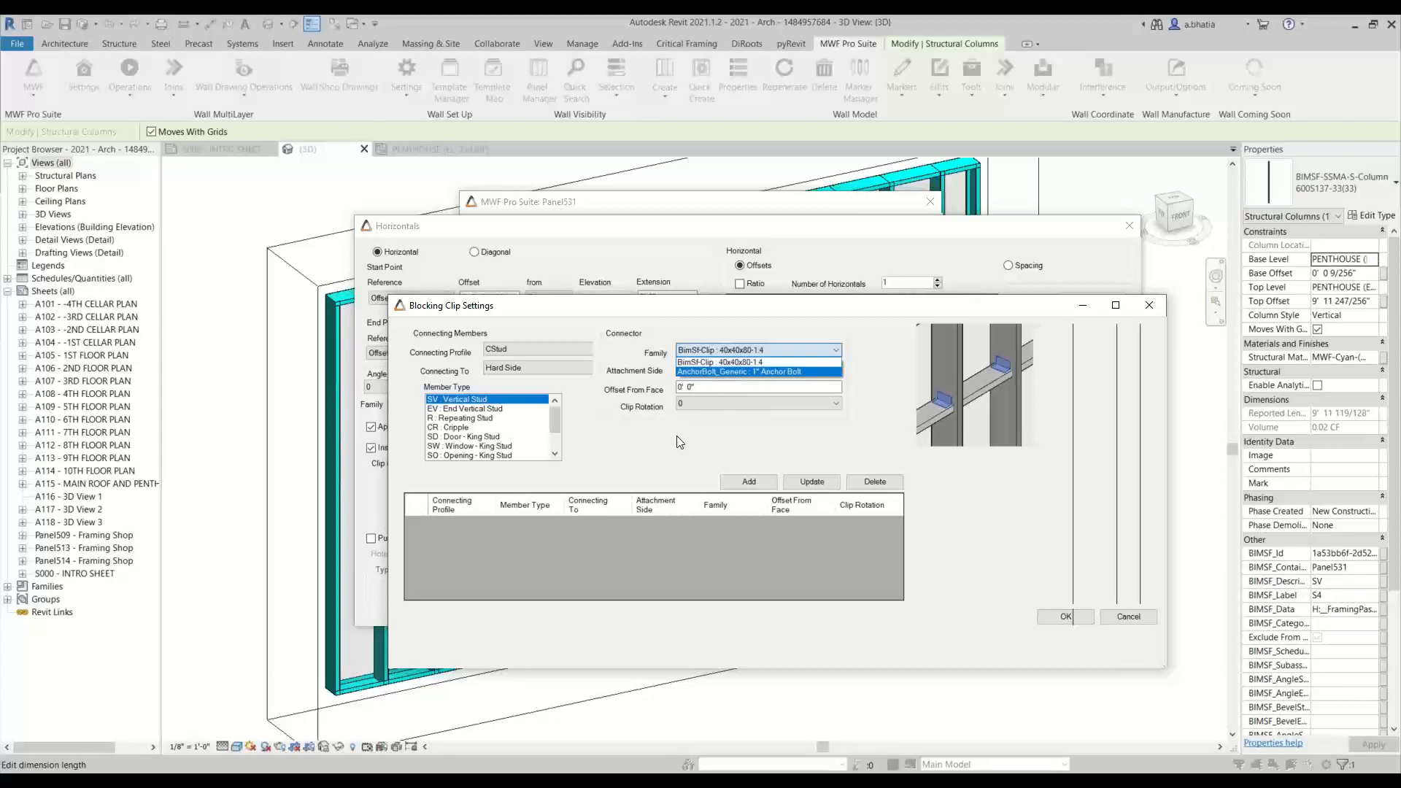
click(714, 363)
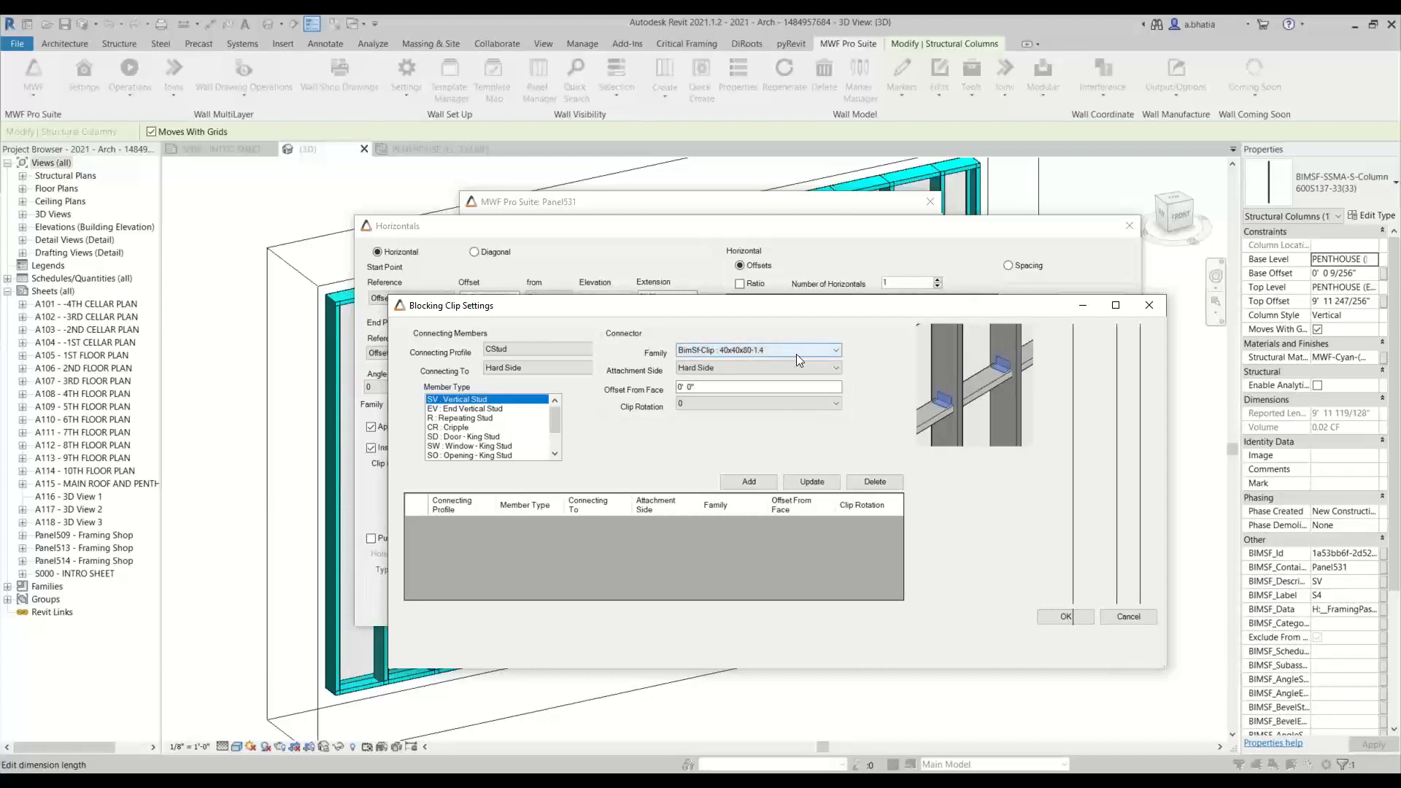
ctrl+click(454, 417)
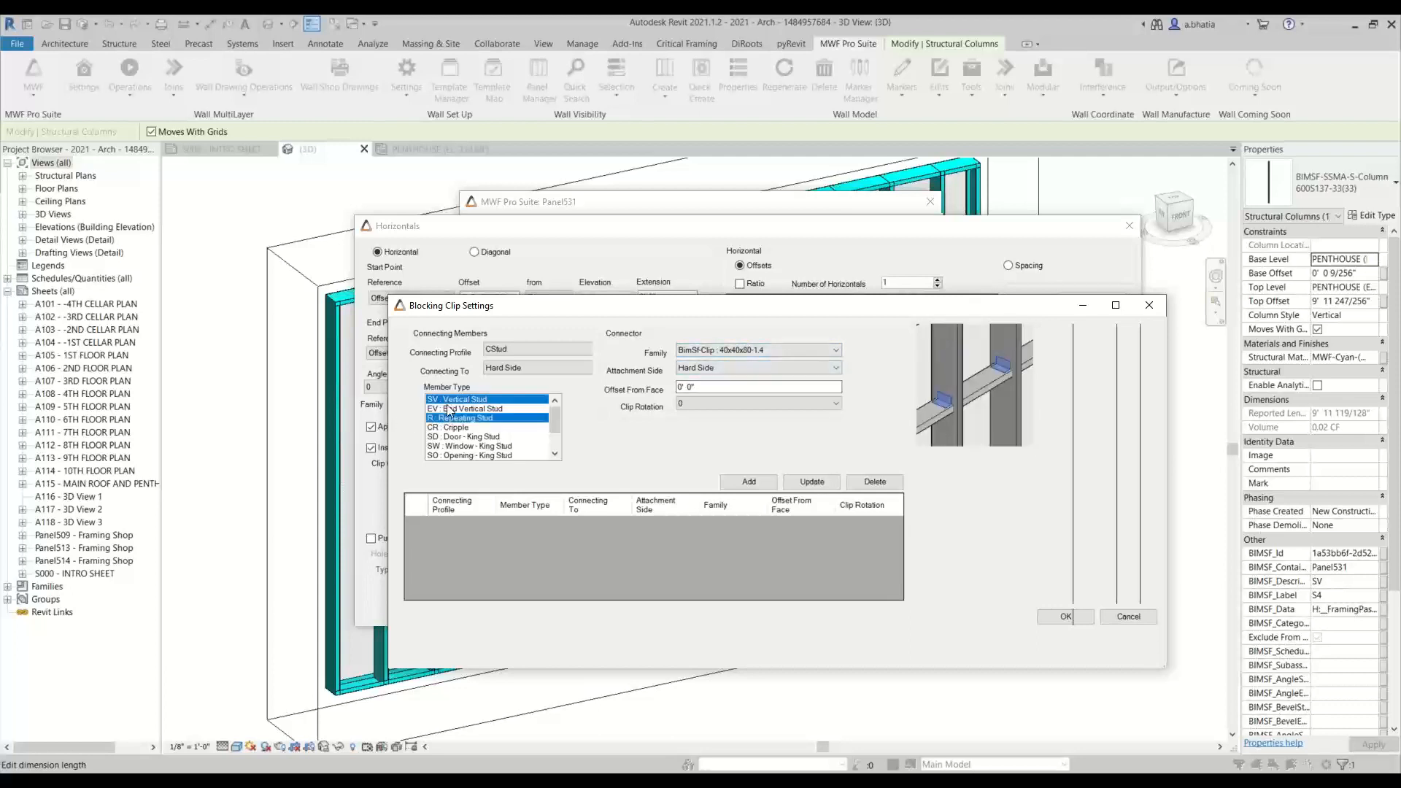
ctrl+click(450, 410)
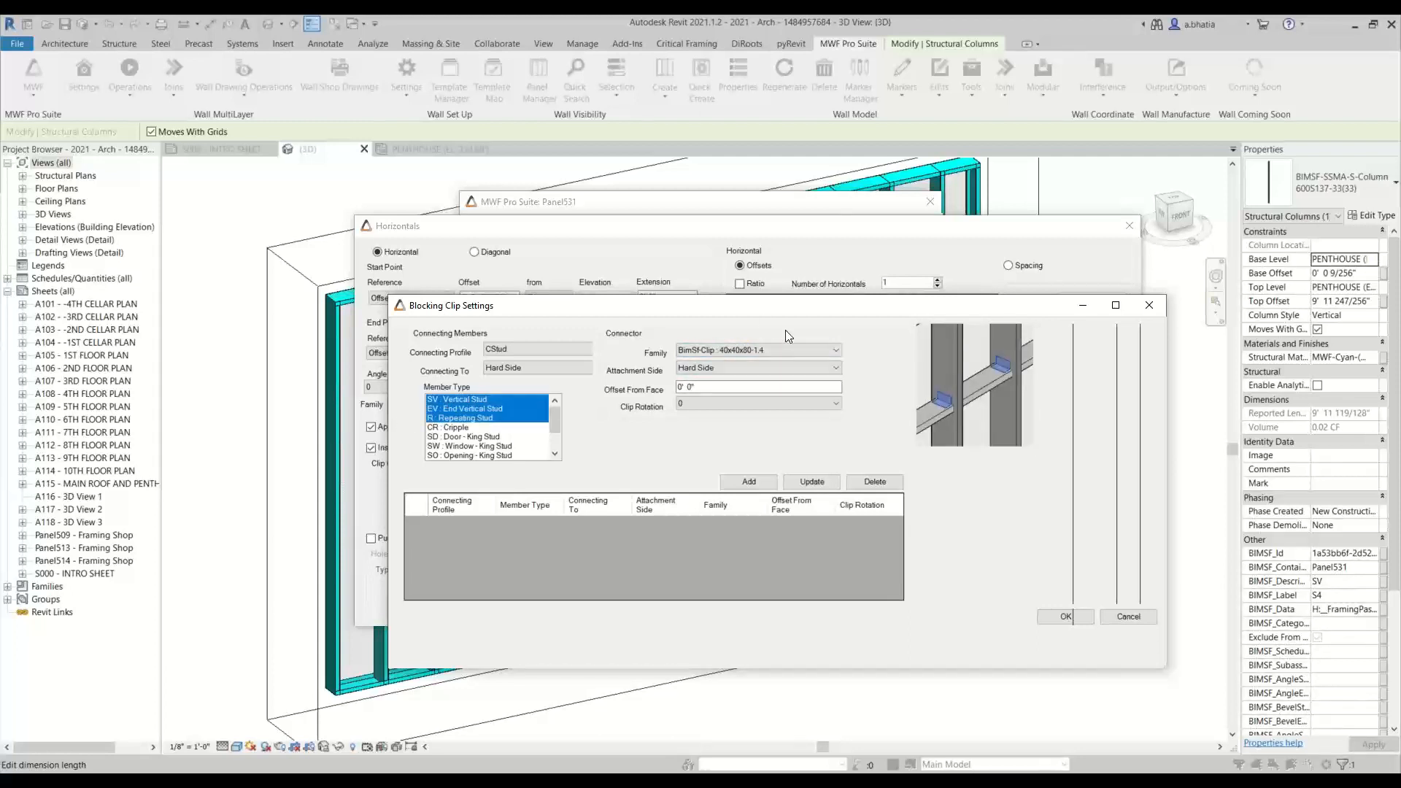
ctrl+click(454, 429)
ctrl+click(452, 438)
ctrl+click(448, 454)
ctrl+click(448, 449)
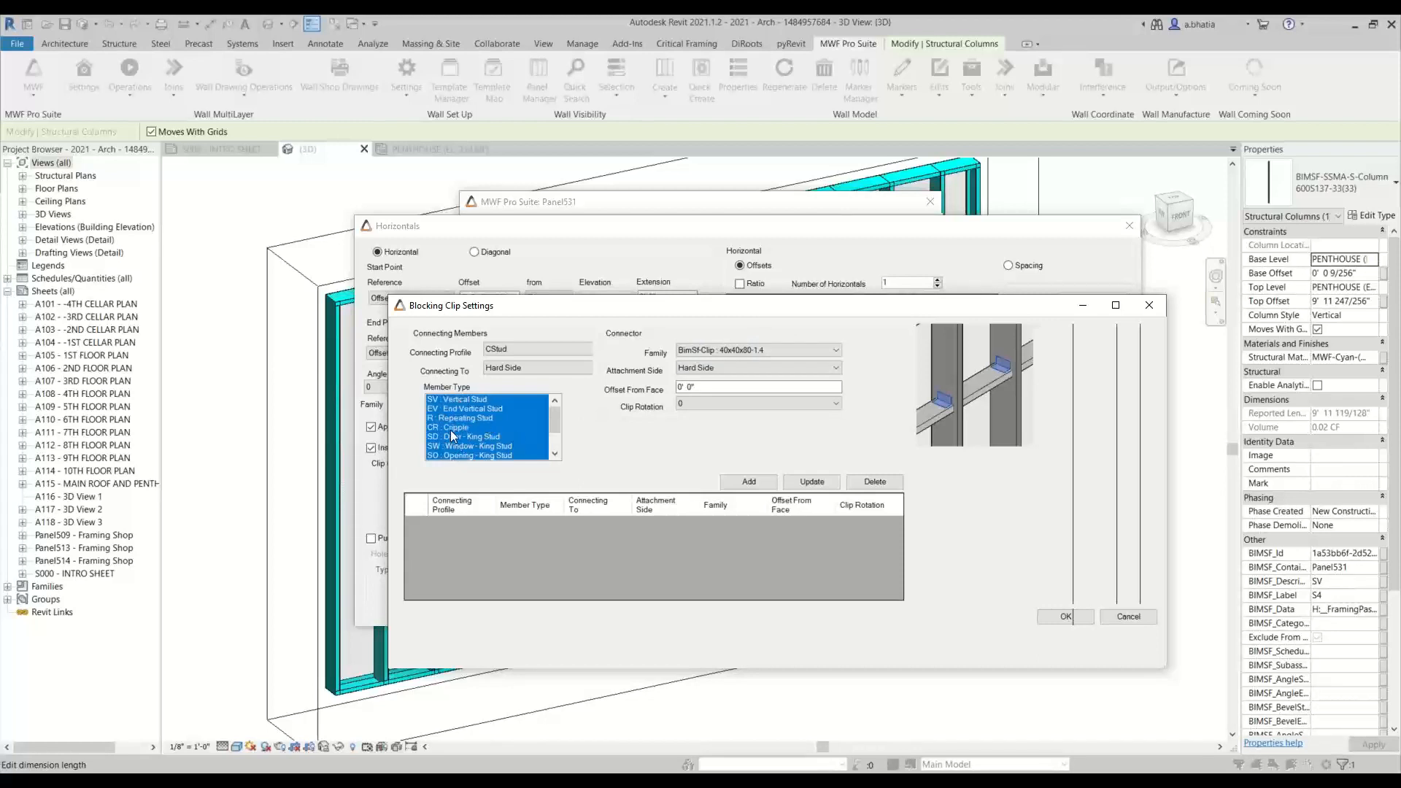
scroll(452, 436, down, 1)
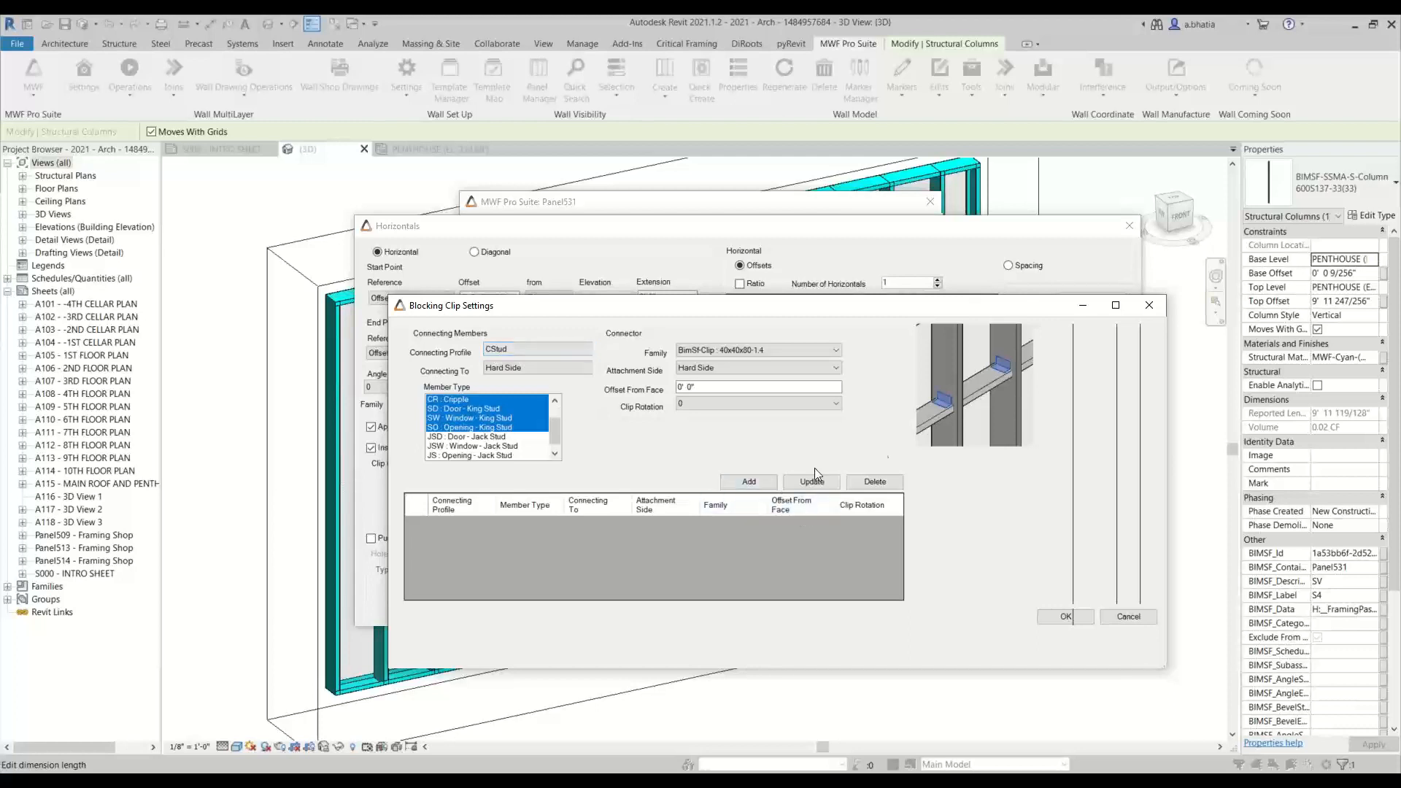
click(749, 482)
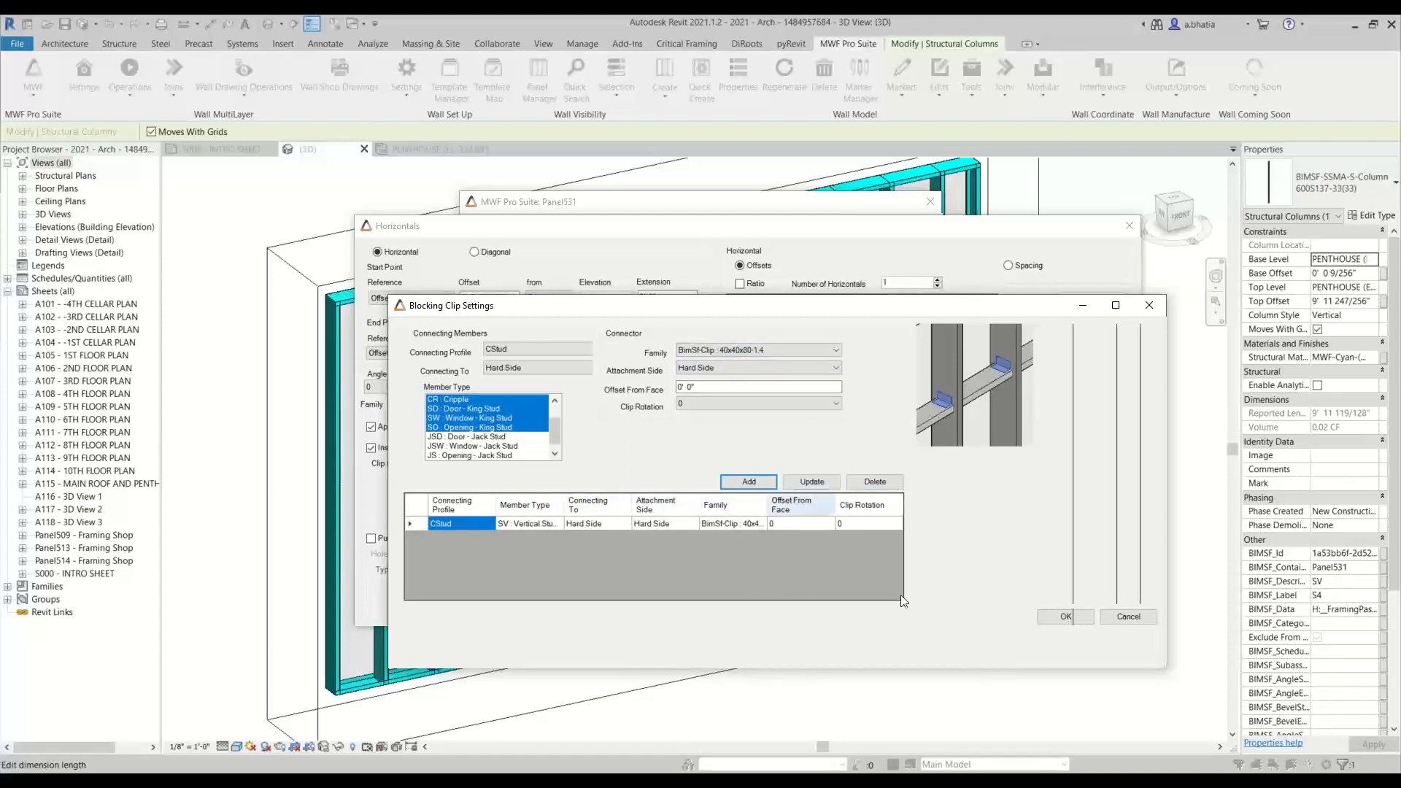
click(1066, 618)
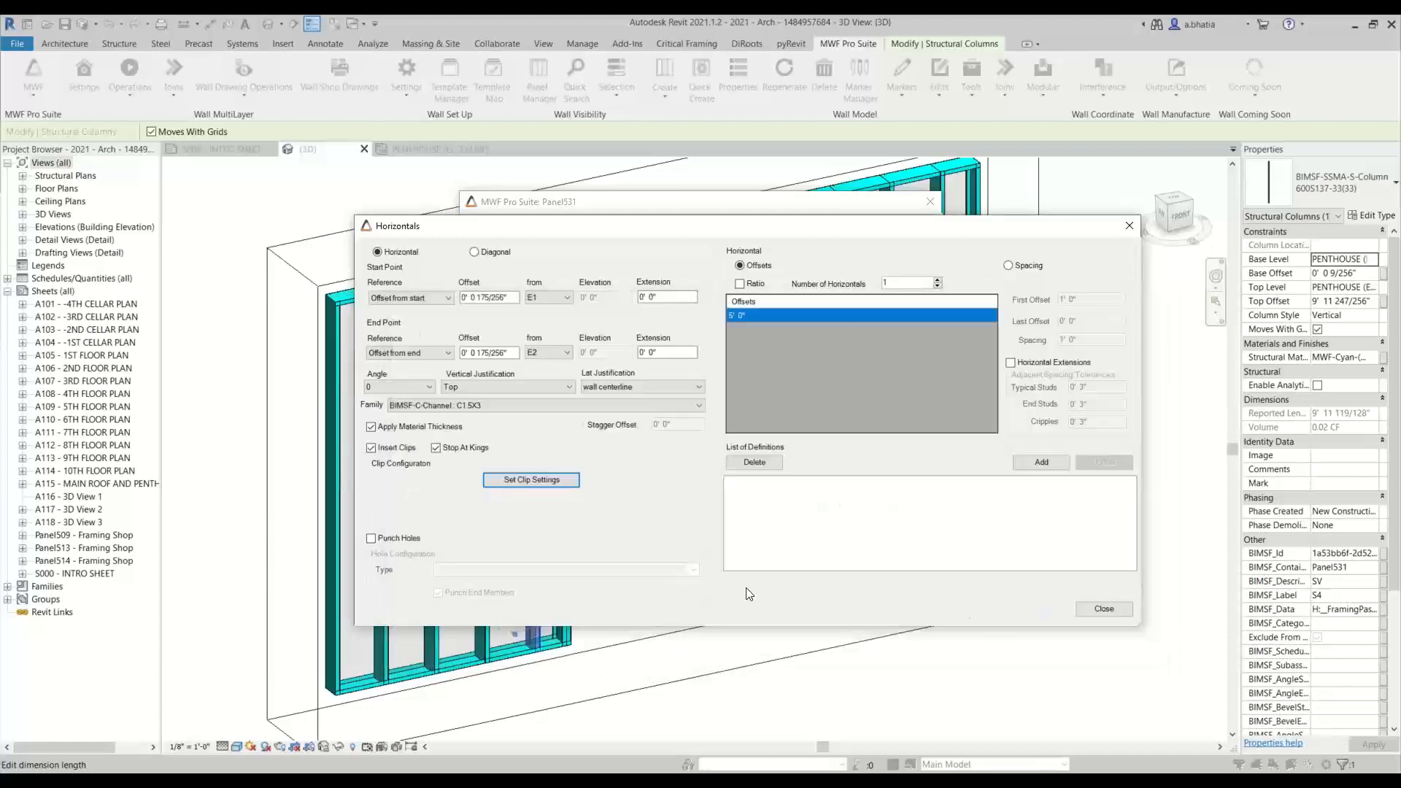
Step: Enable Punch Holes for the horizontals with hole type 3" SH, leaving the end members unpunched
click(403, 538)
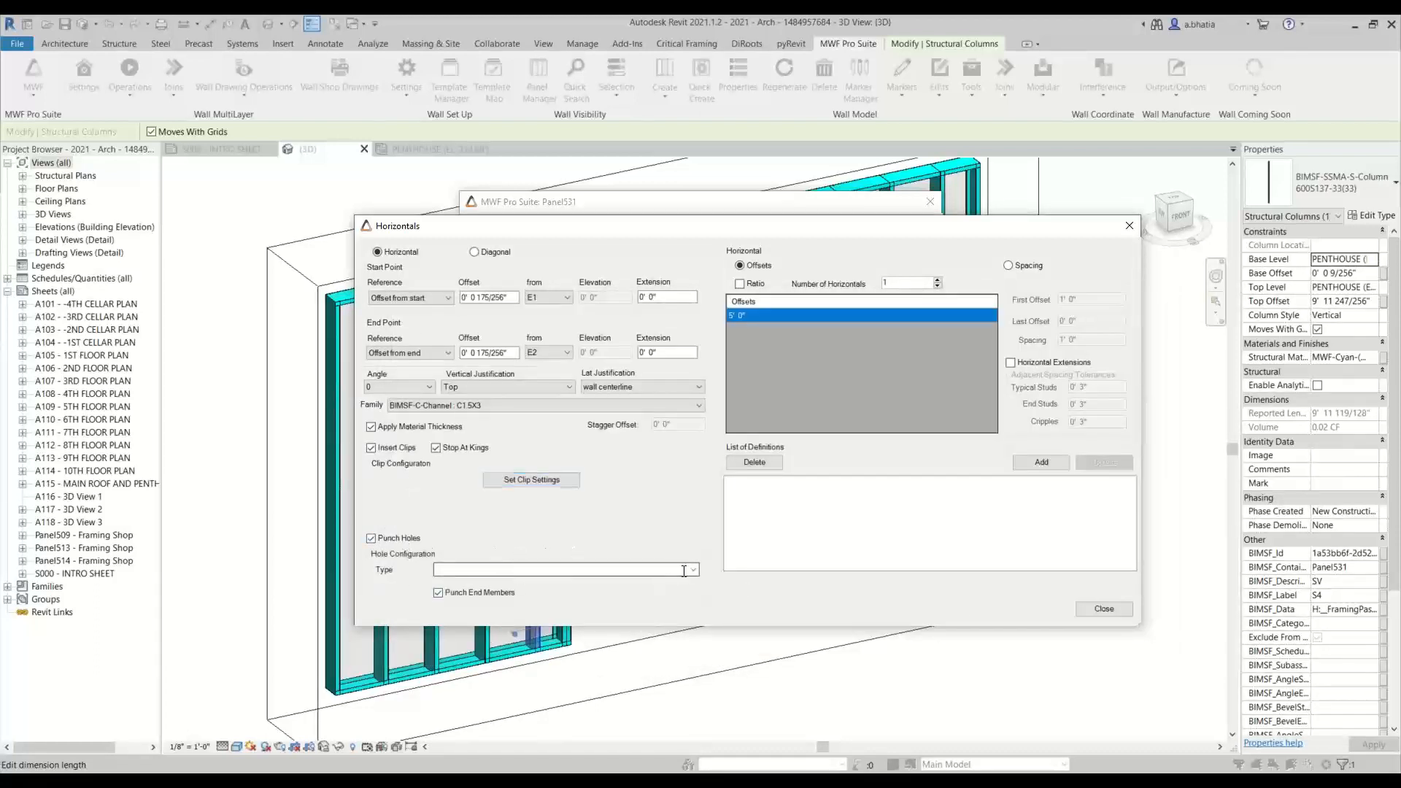
click(693, 570)
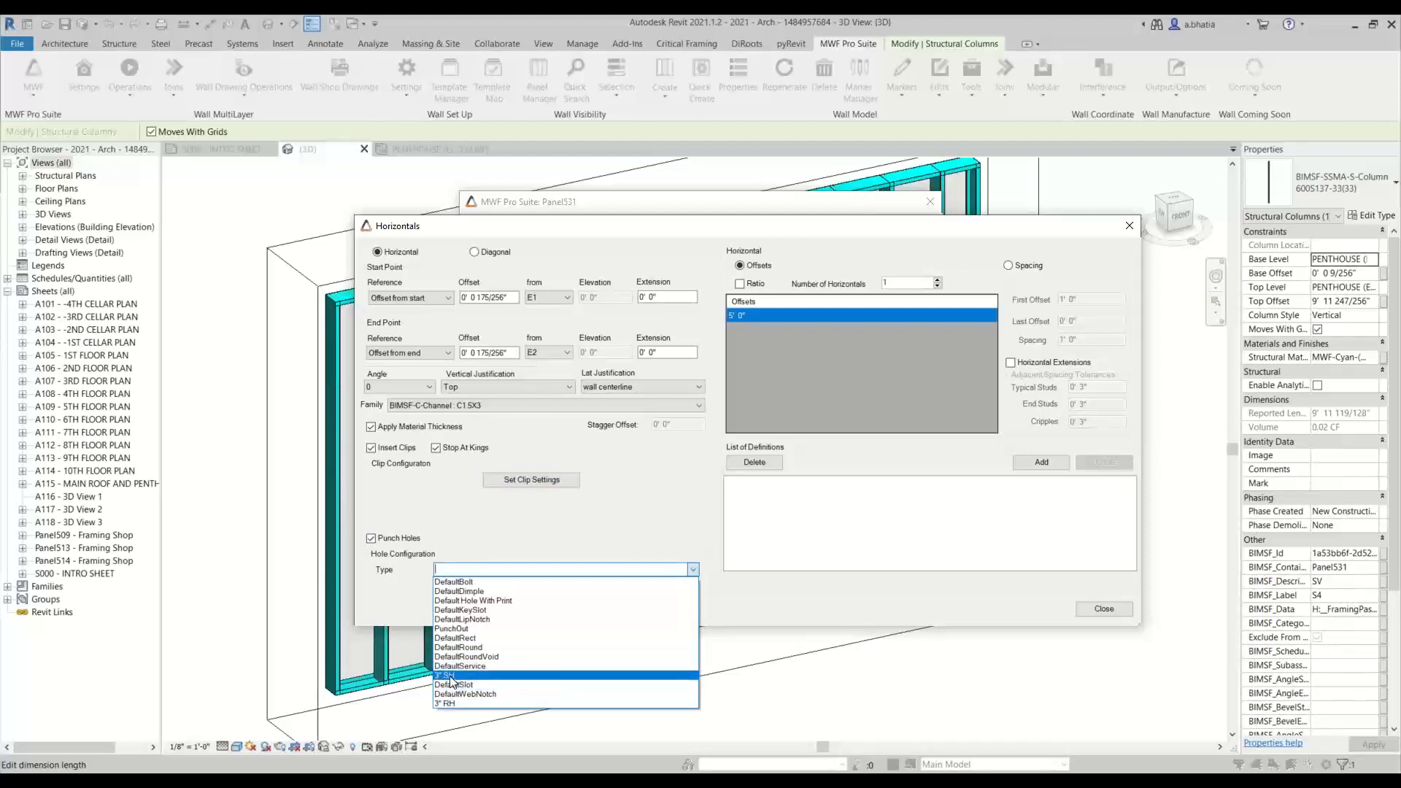
click(450, 674)
click(475, 595)
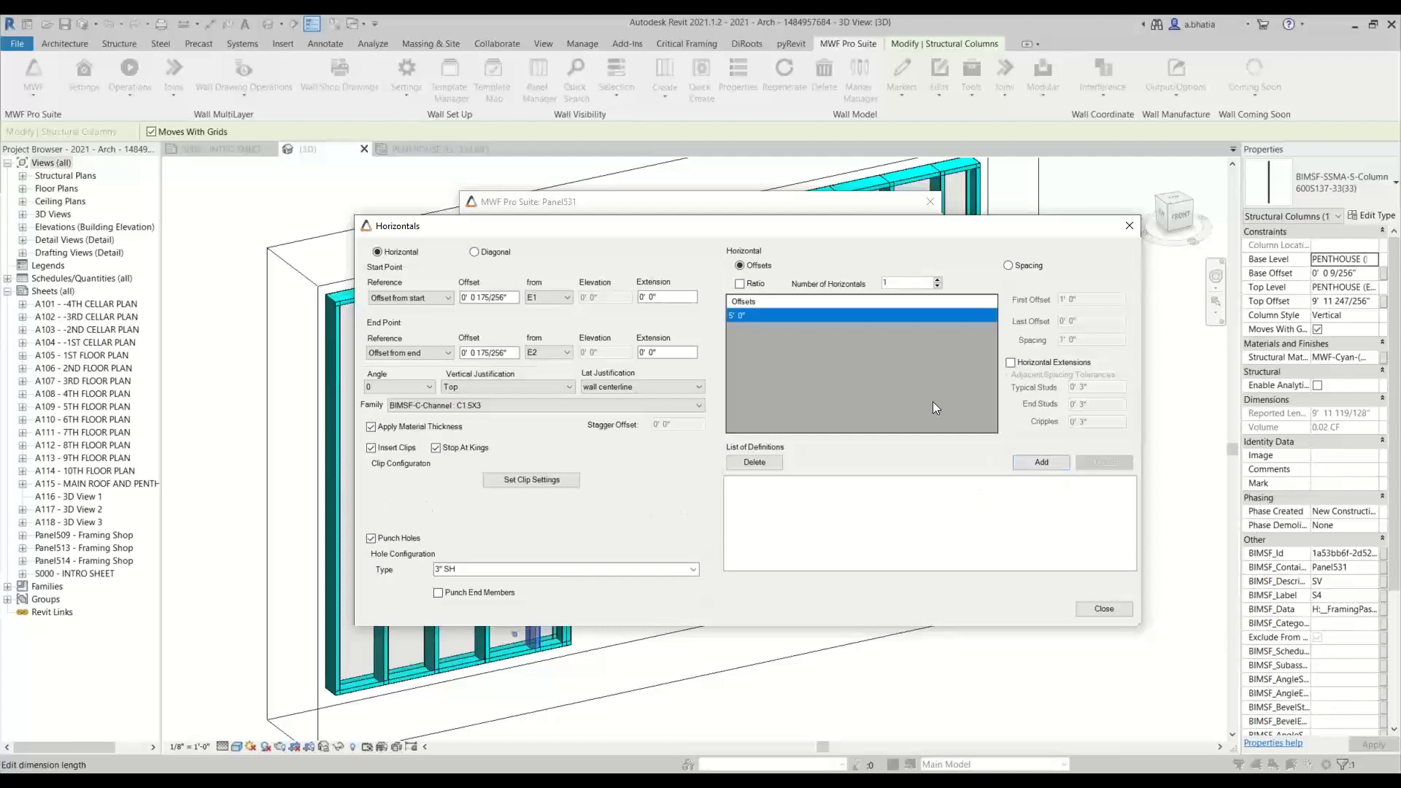
Step: Add the horizontals definition, update it to a ratio offset of 0.5, and apply the settings to regenerate Panel531
click(1032, 462)
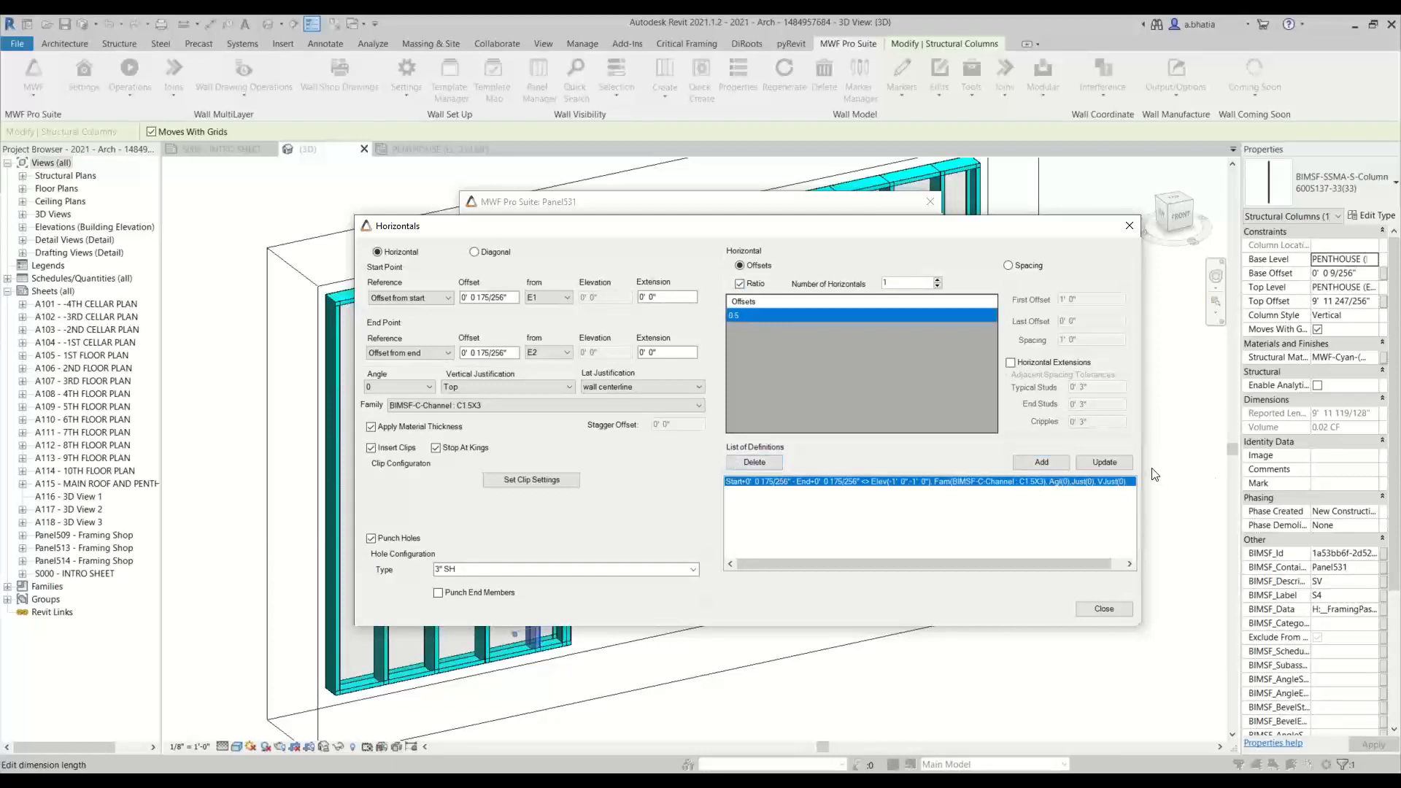
click(1118, 463)
click(1096, 611)
click(513, 575)
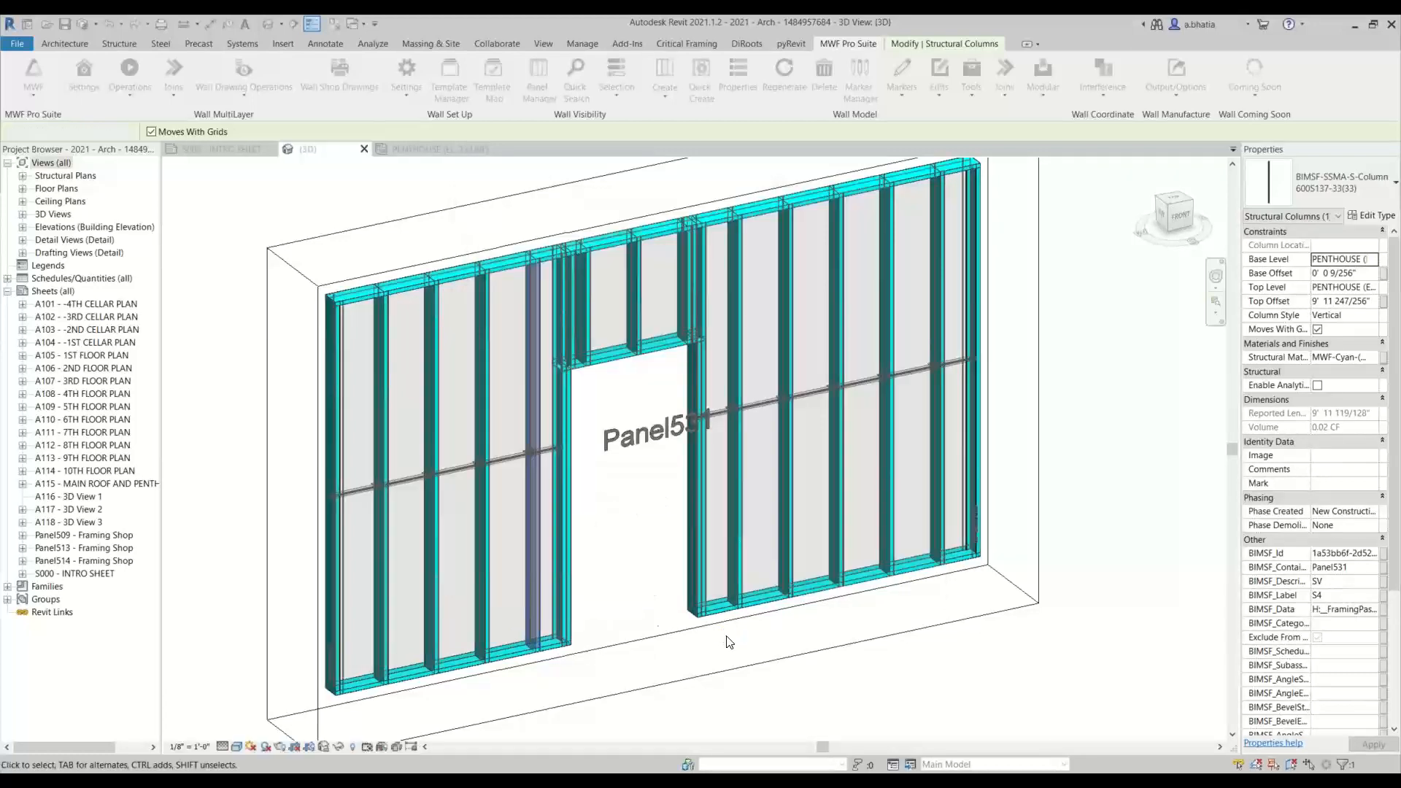
click(728, 643)
Step: Examine the bridging clips along the horizontals and the custom printed studs at both ends of Panel531
scroll(444, 467, up, 5)
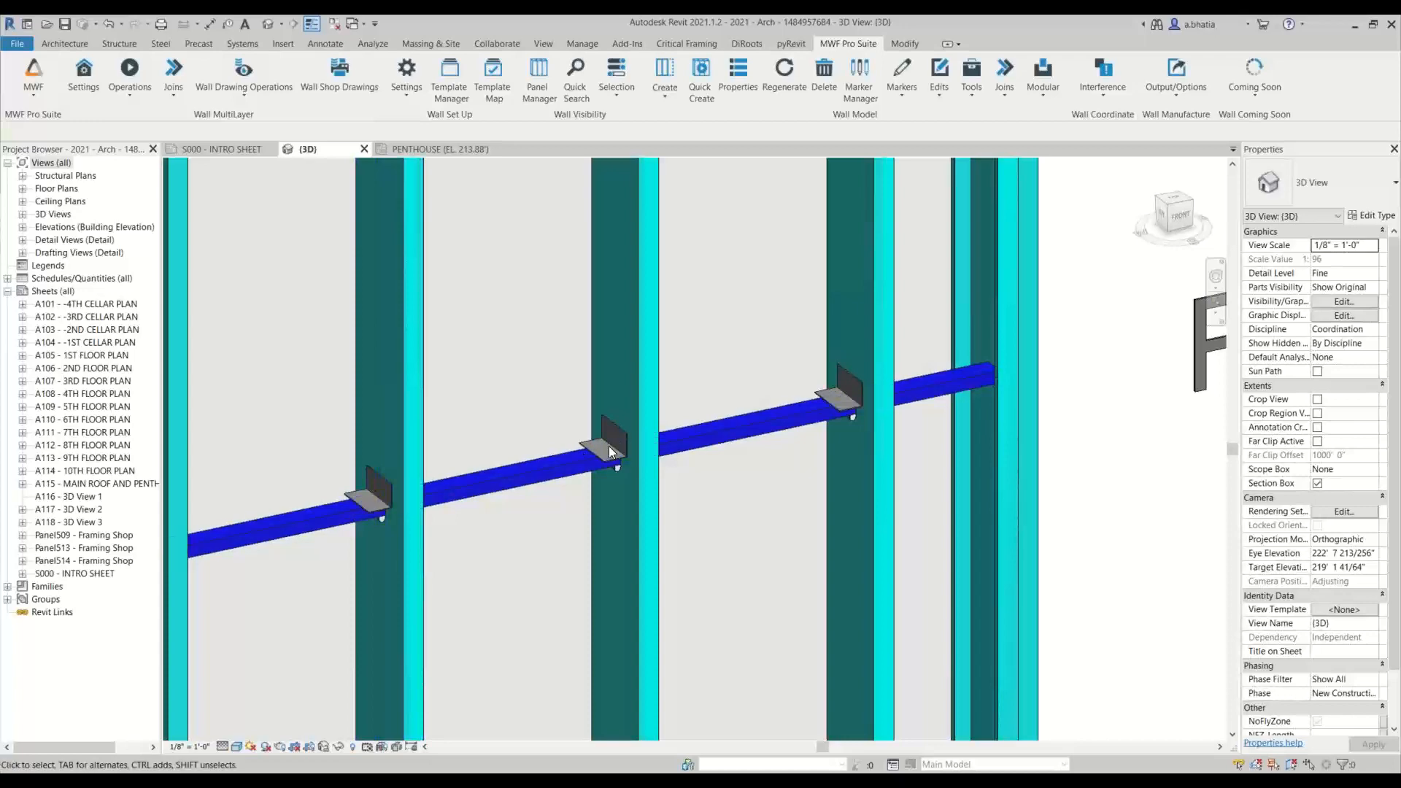
scroll(676, 445, down, 3)
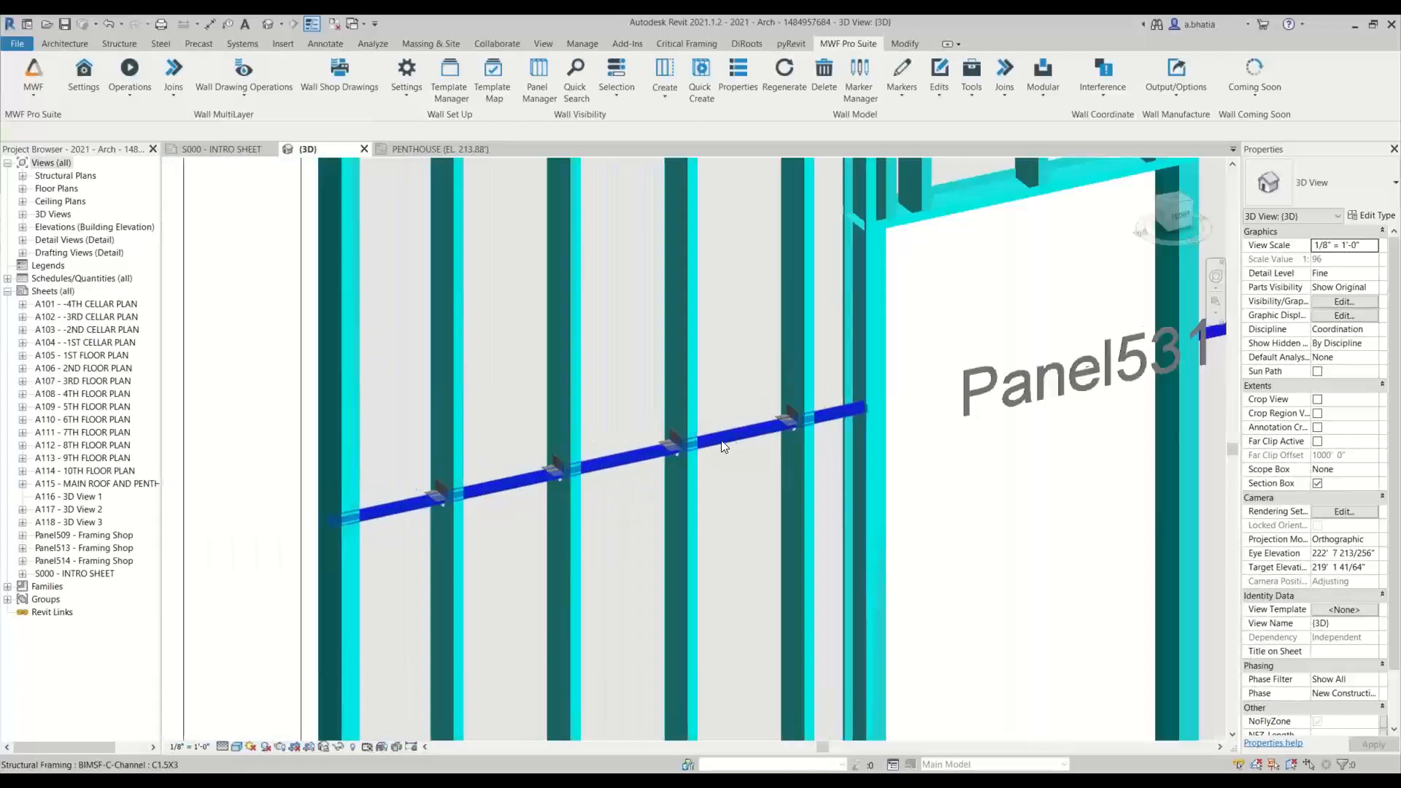
scroll(678, 456, down, 4)
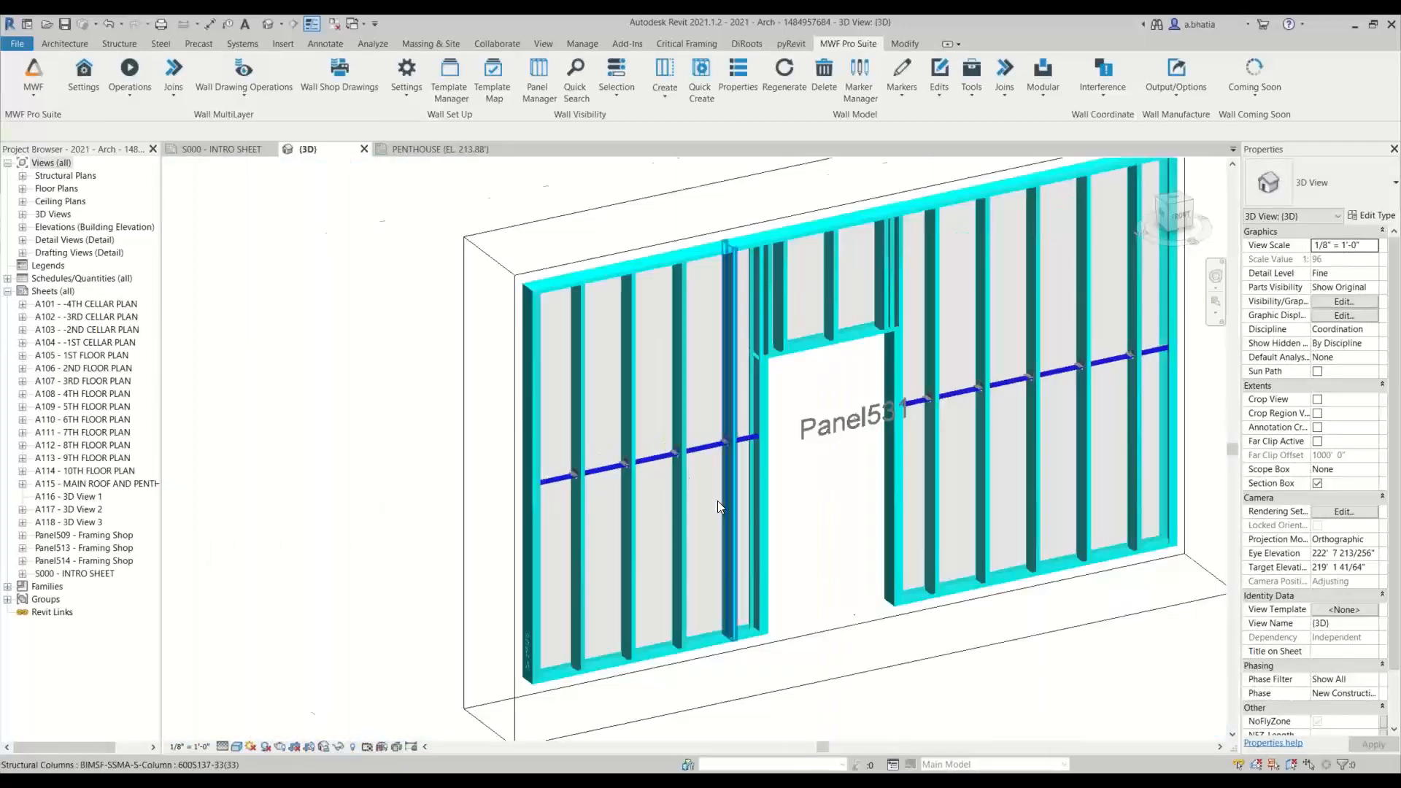
middle_drag(717, 501, 492, 506)
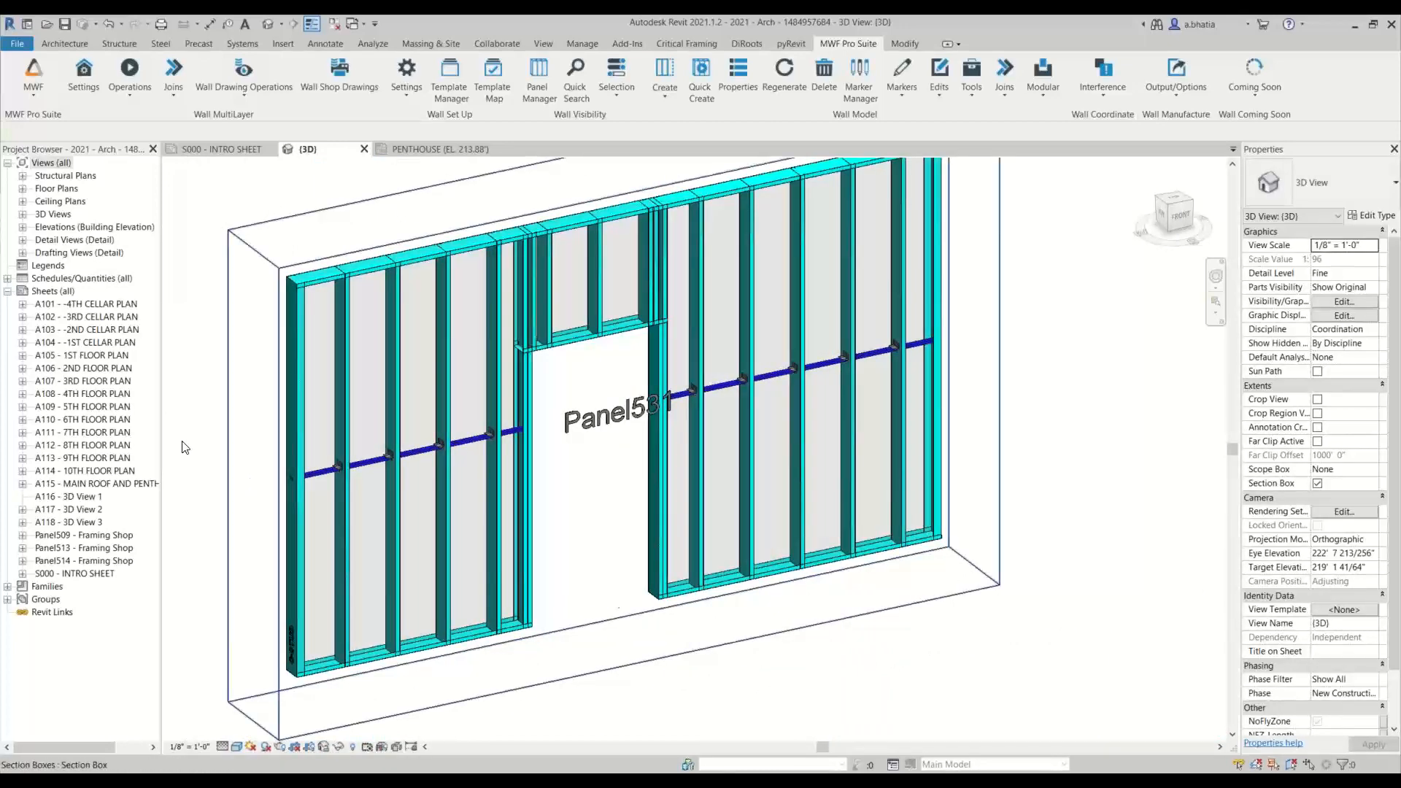
scroll(262, 660, up, 2)
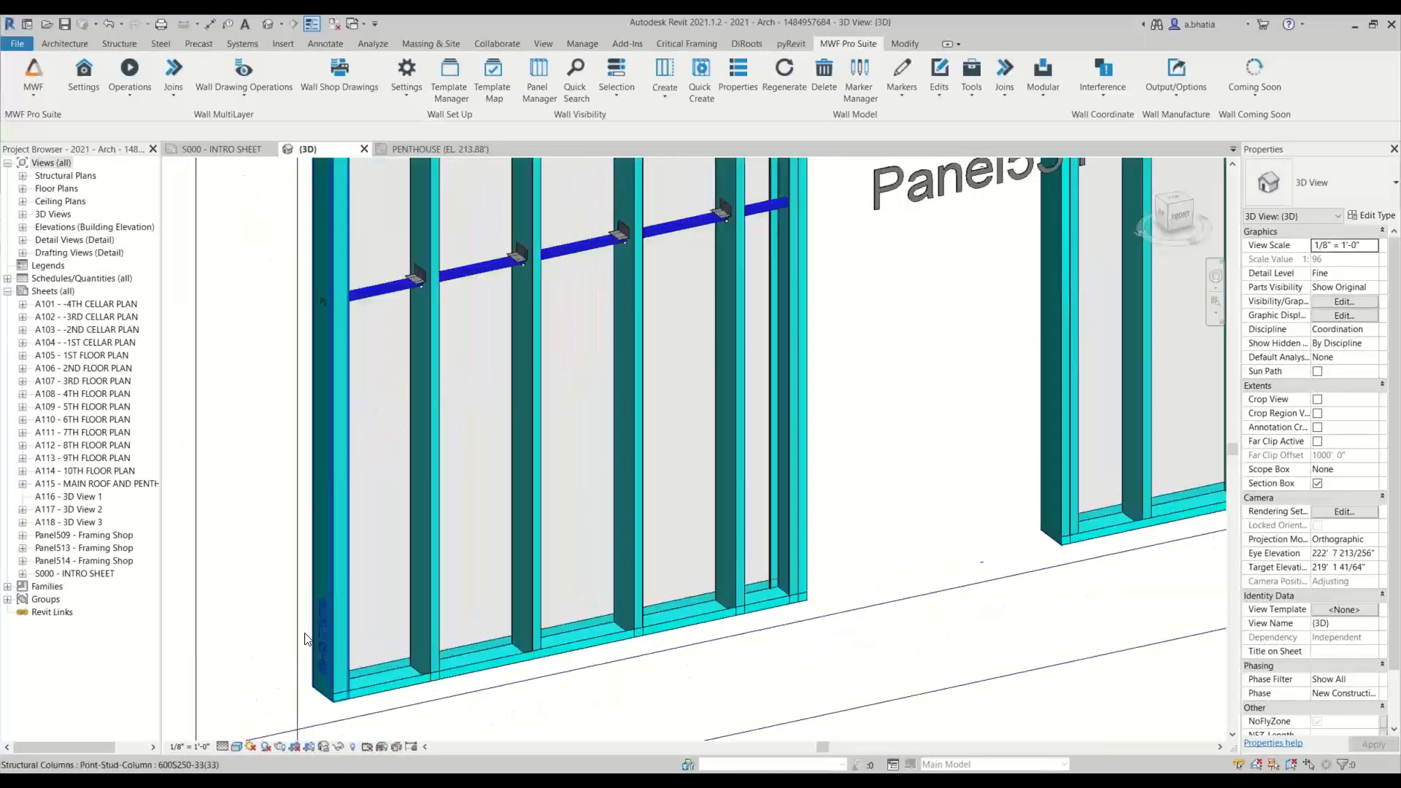
scroll(330, 661, up, 3)
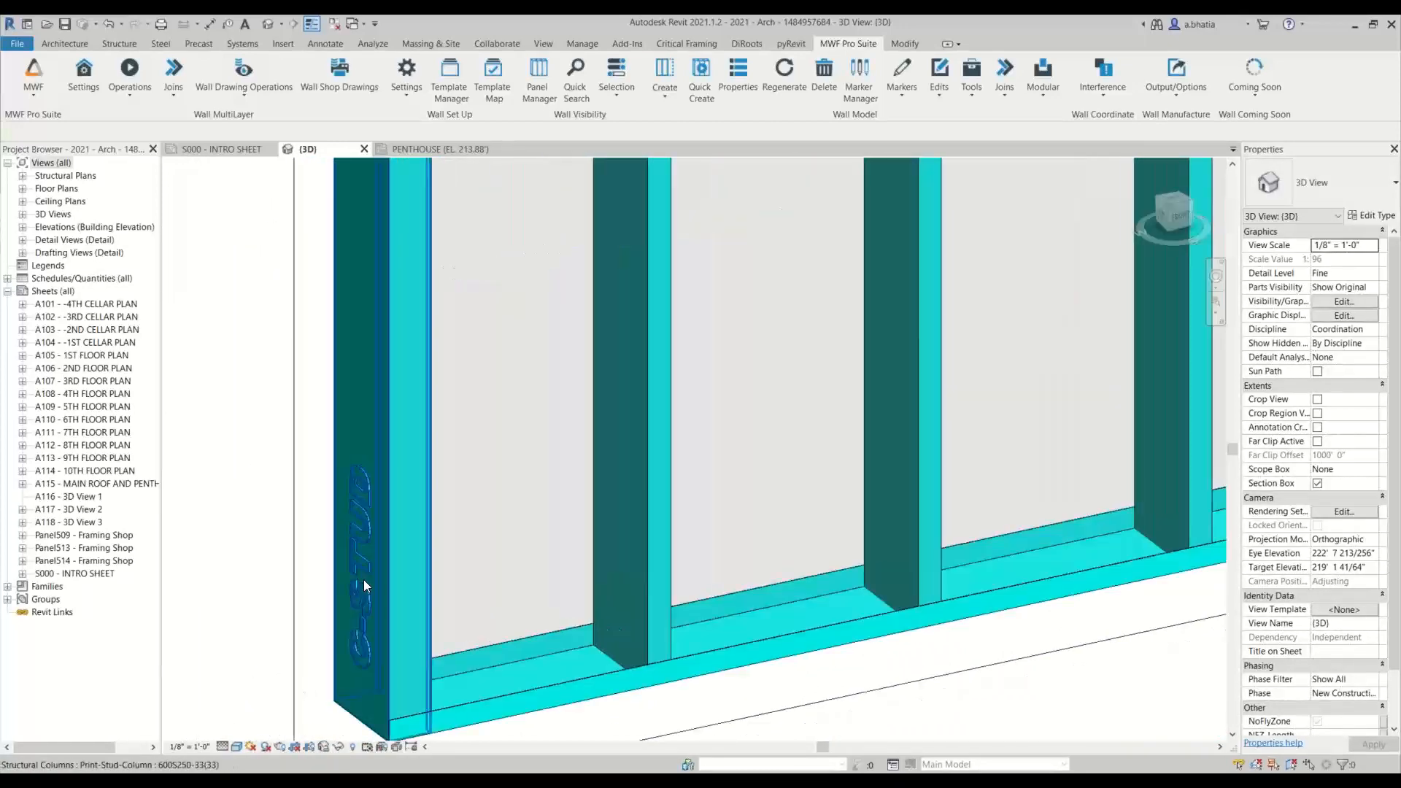
scroll(364, 579, down, 5)
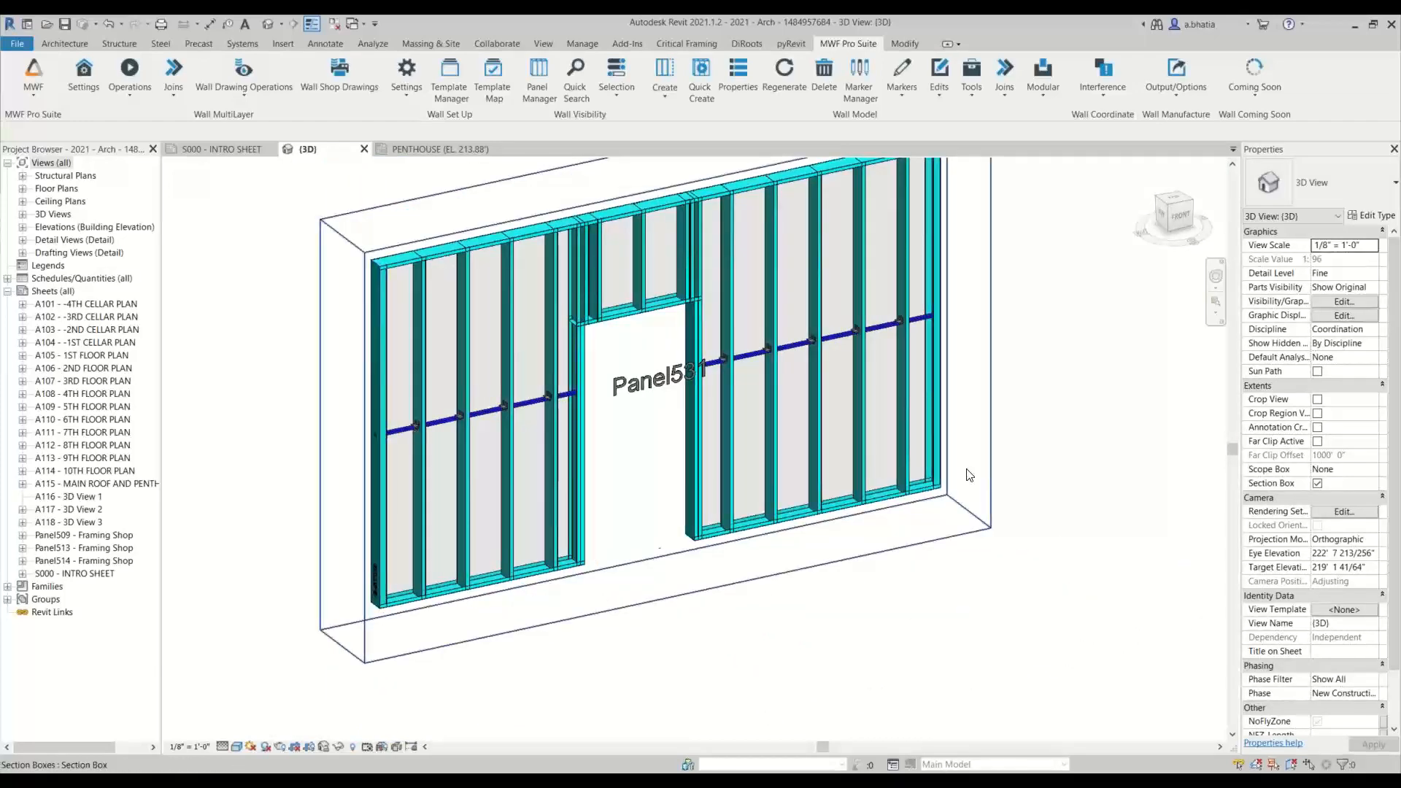
scroll(968, 470, up, 4)
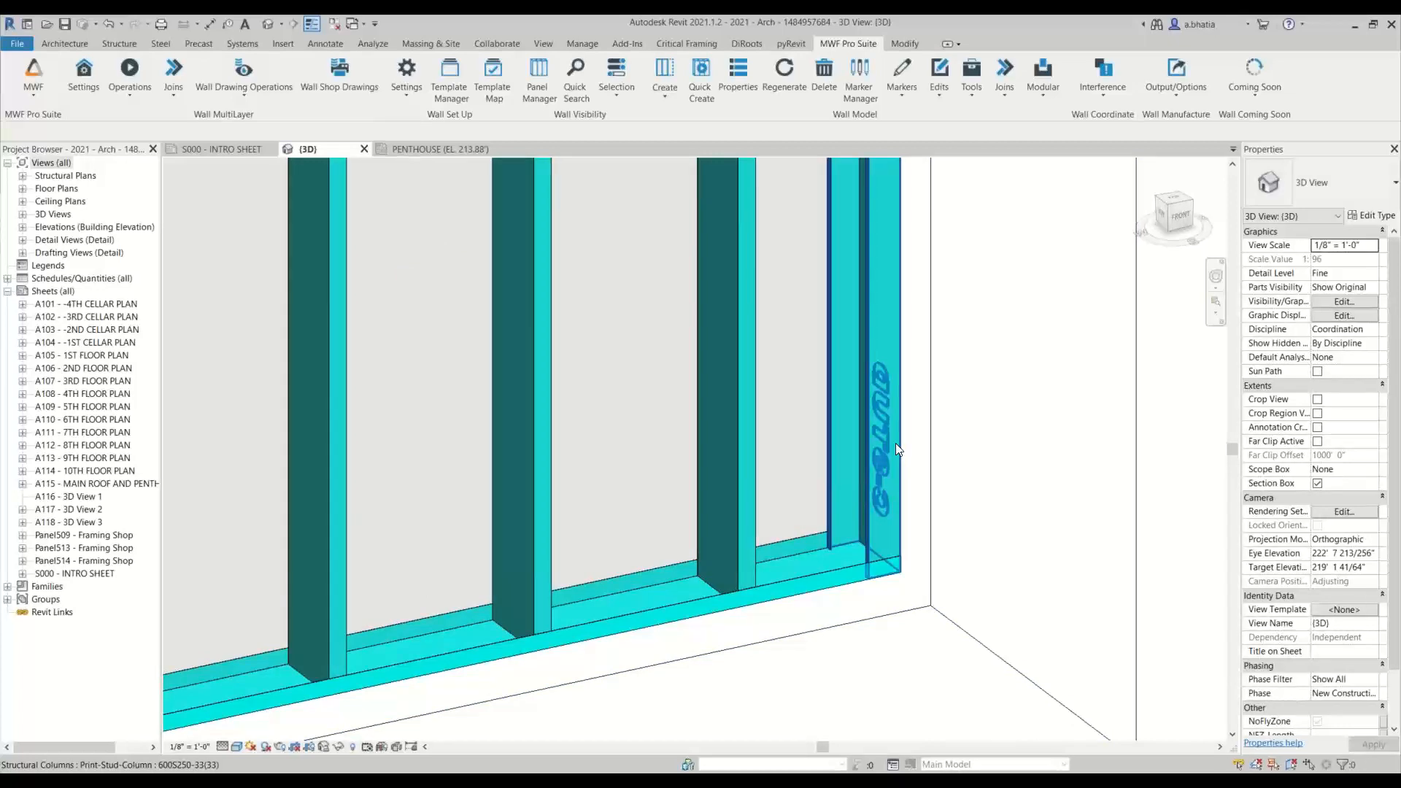
click(896, 443)
scroll(886, 383, down, 4)
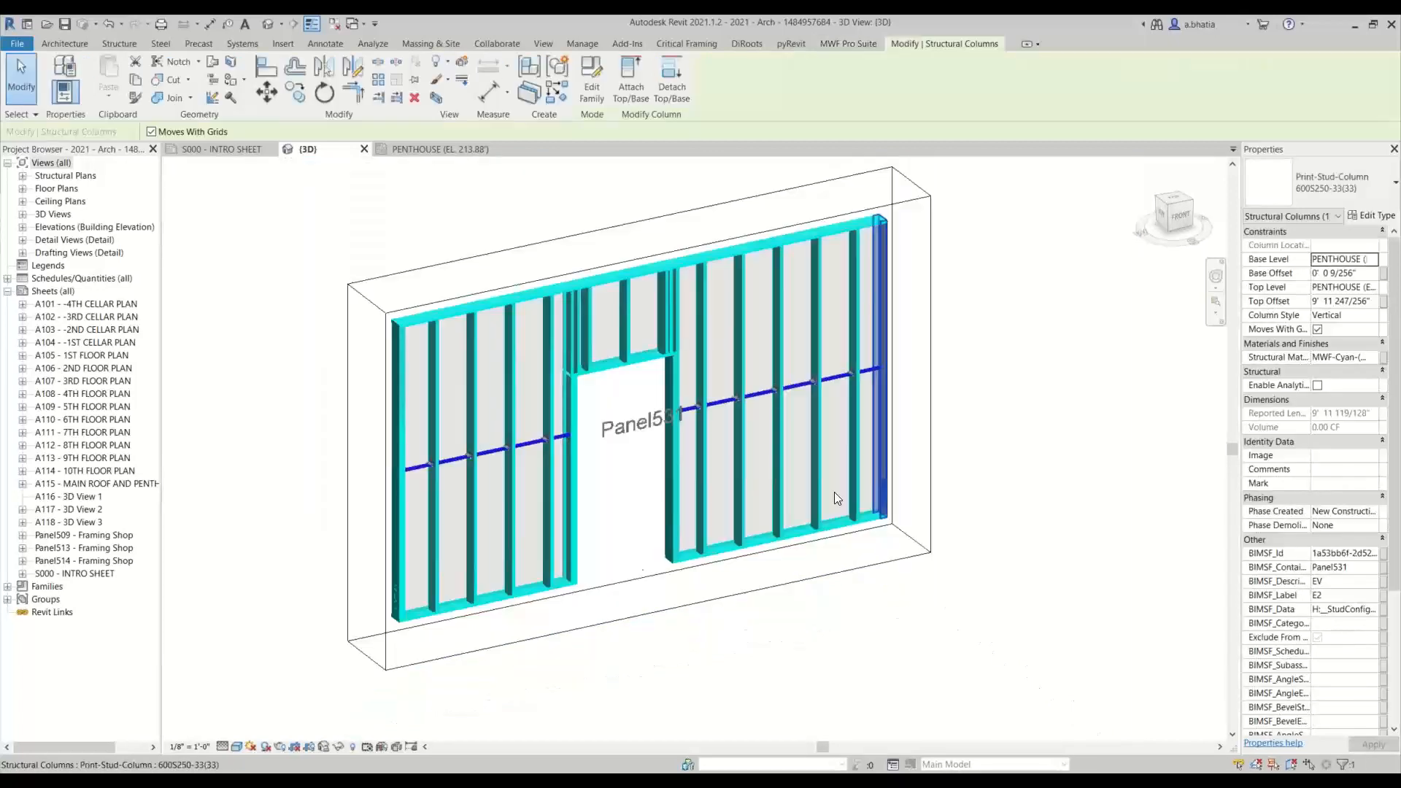
middle_drag(834, 492, 908, 533)
key(Escape)
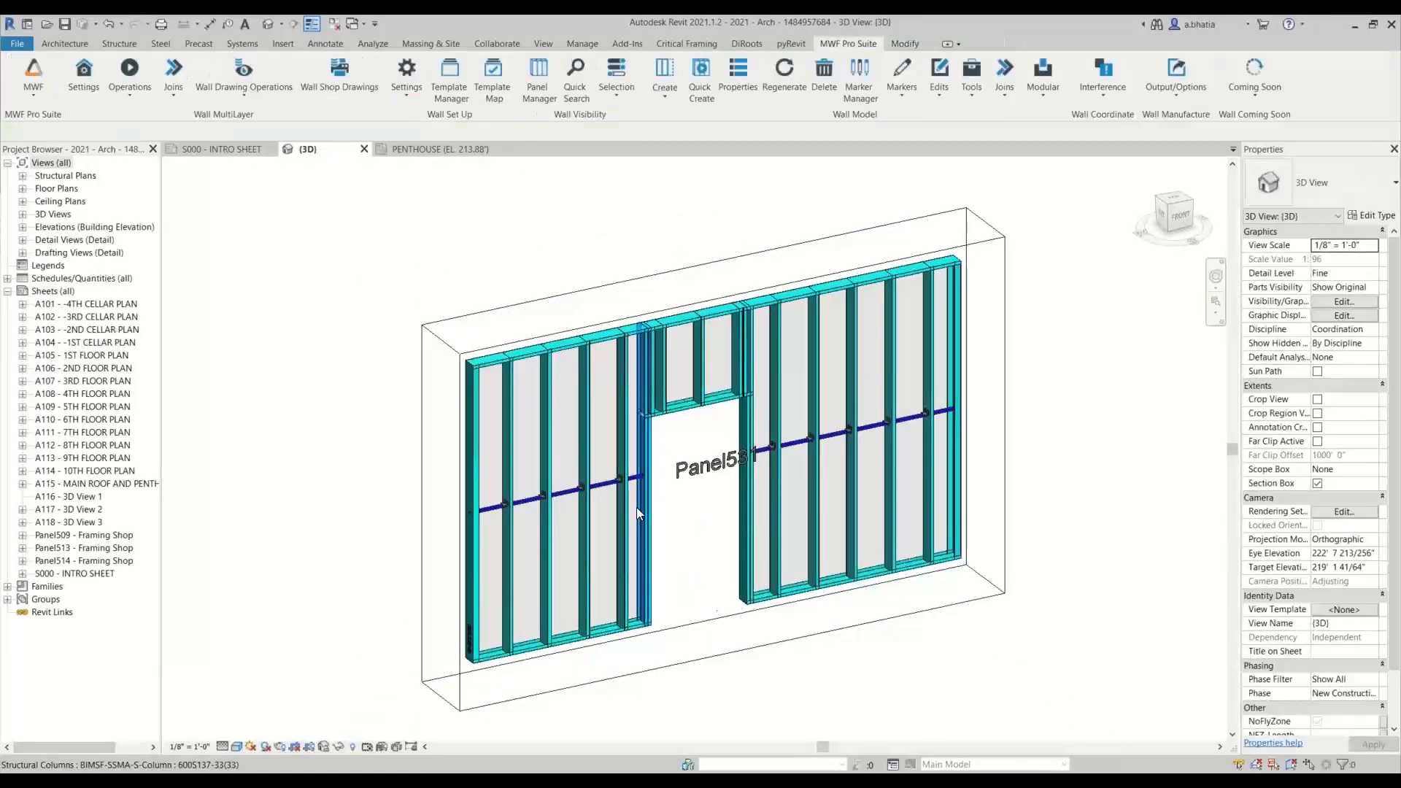
scroll(531, 509, up, 1)
middle_drag(531, 509, 467, 496)
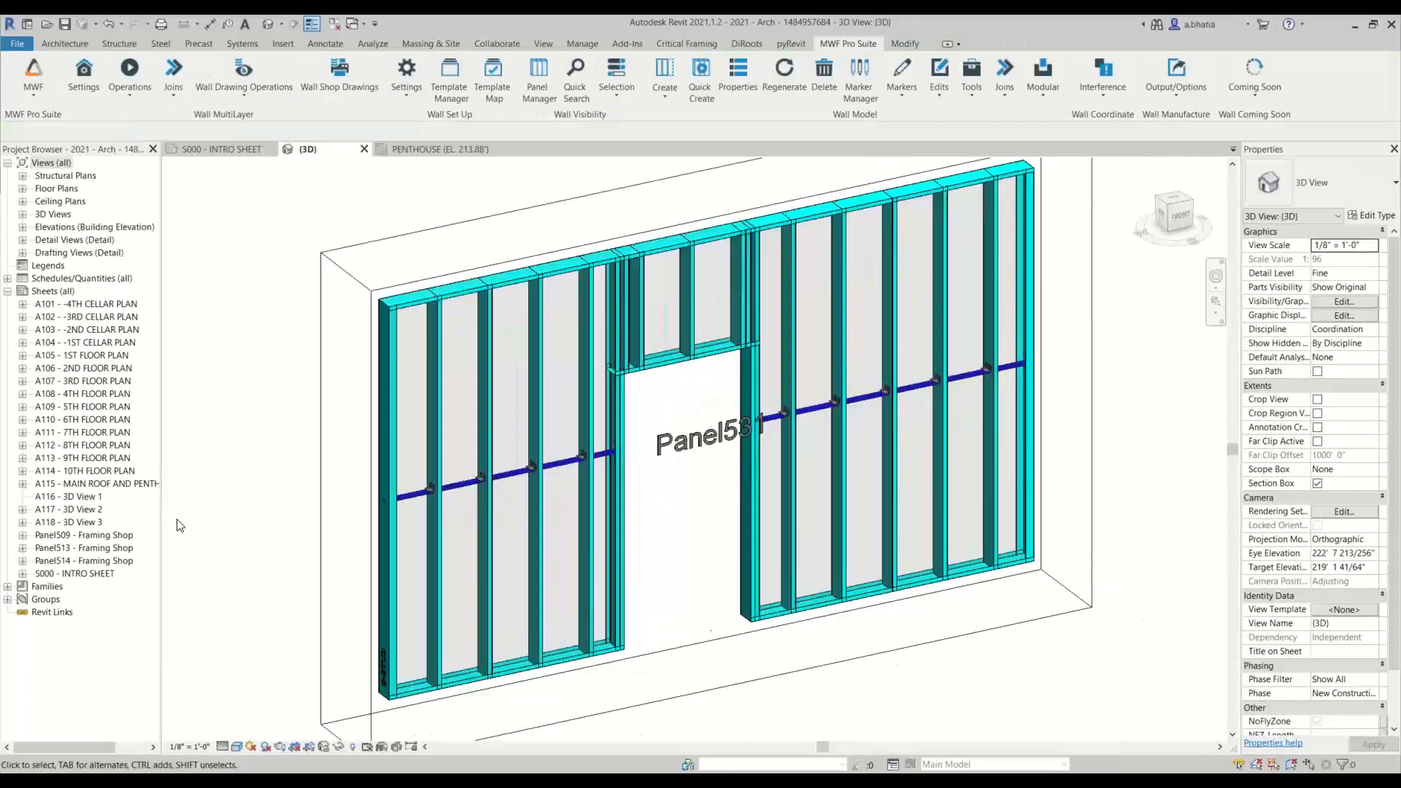
Step: Set the Description type parameter of the structural connection family CF_SUBH325_3d_Cad_MULT_Prod to CRCCLIP
double_click(36, 588)
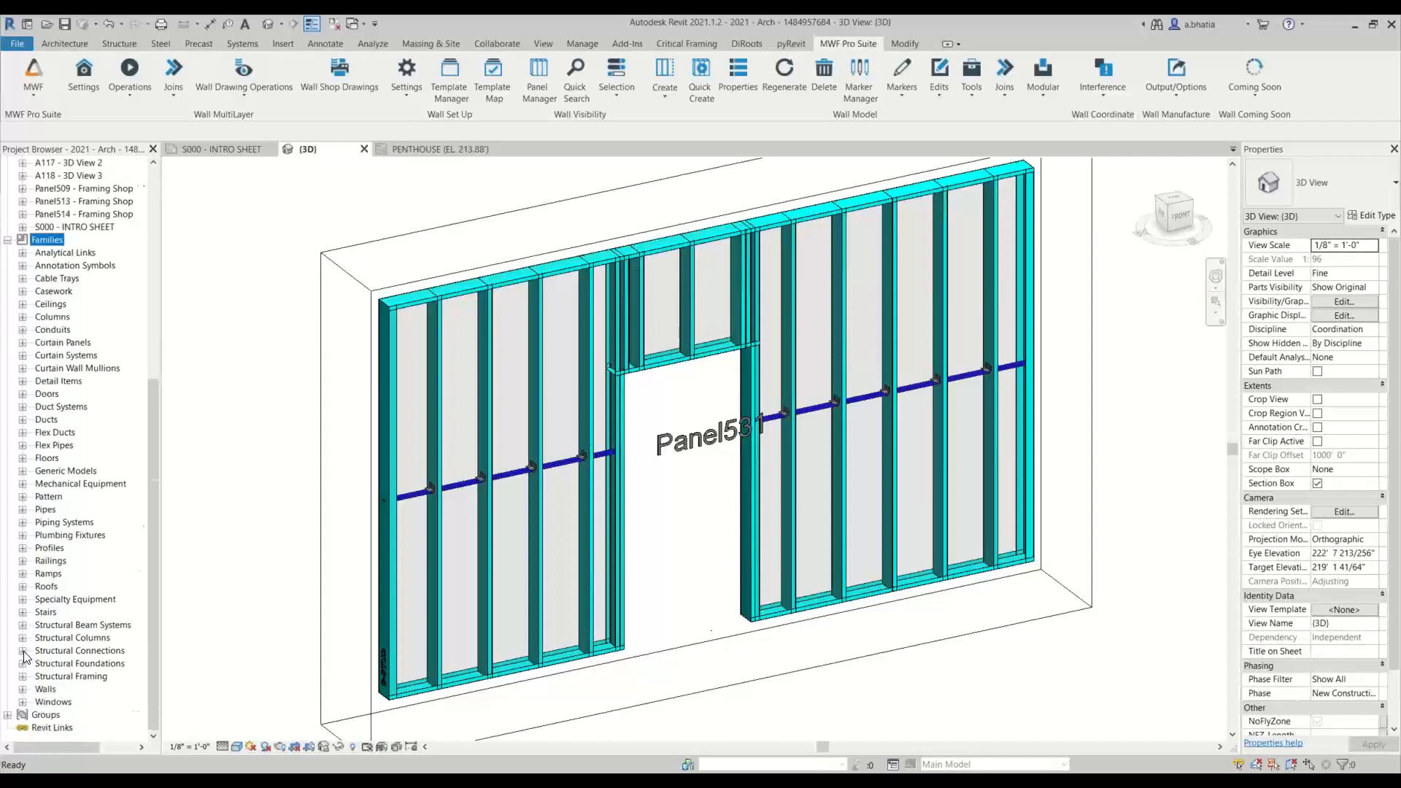
click(24, 655)
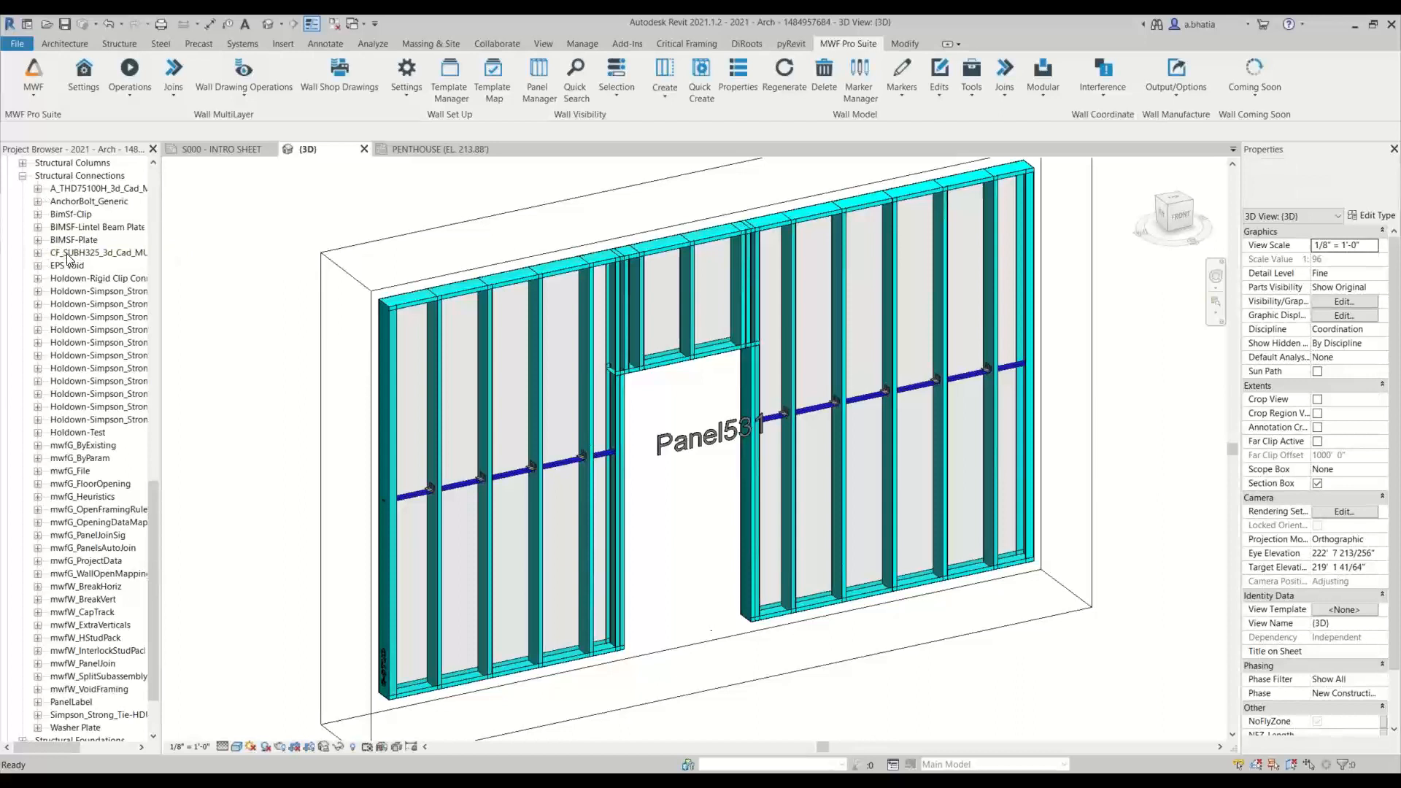
click(84, 254)
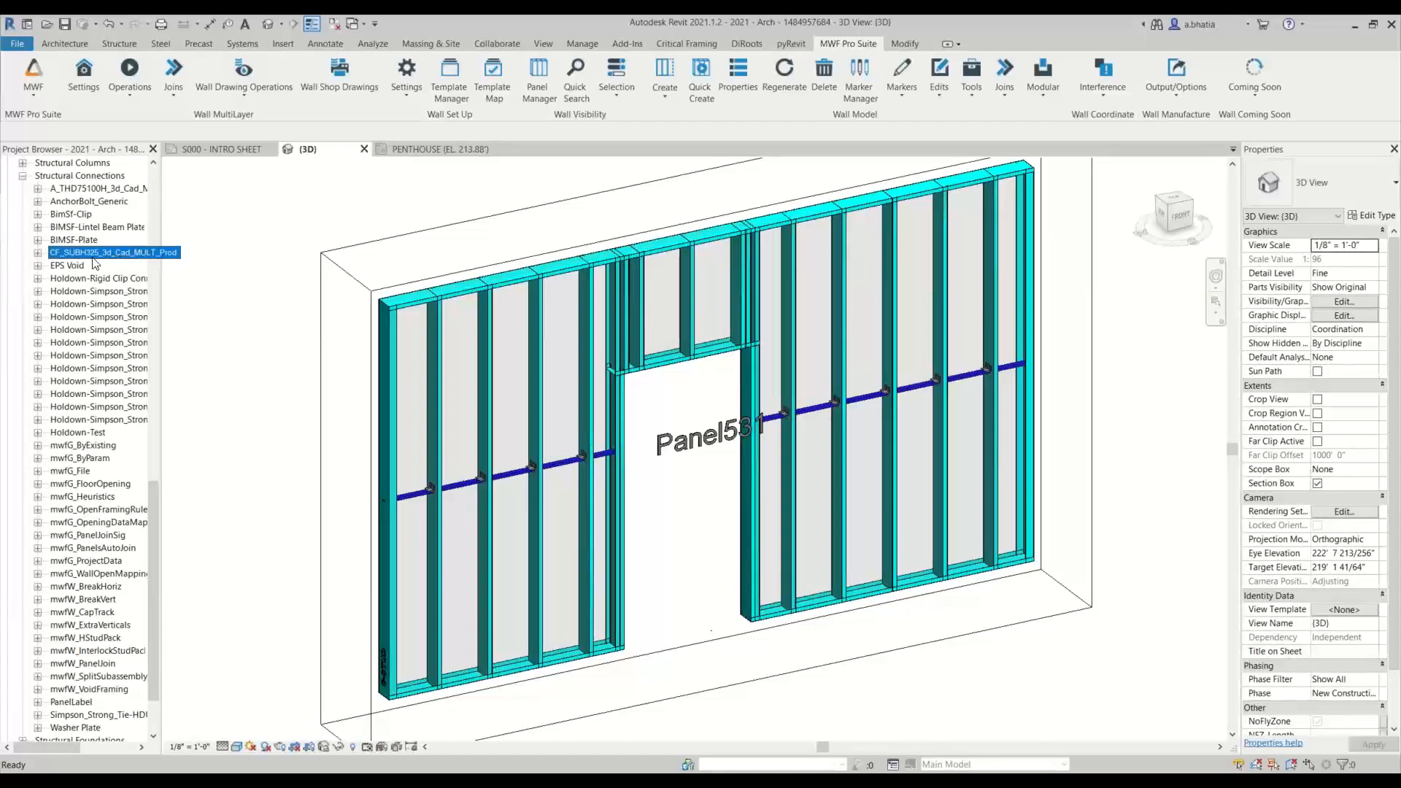
click(37, 253)
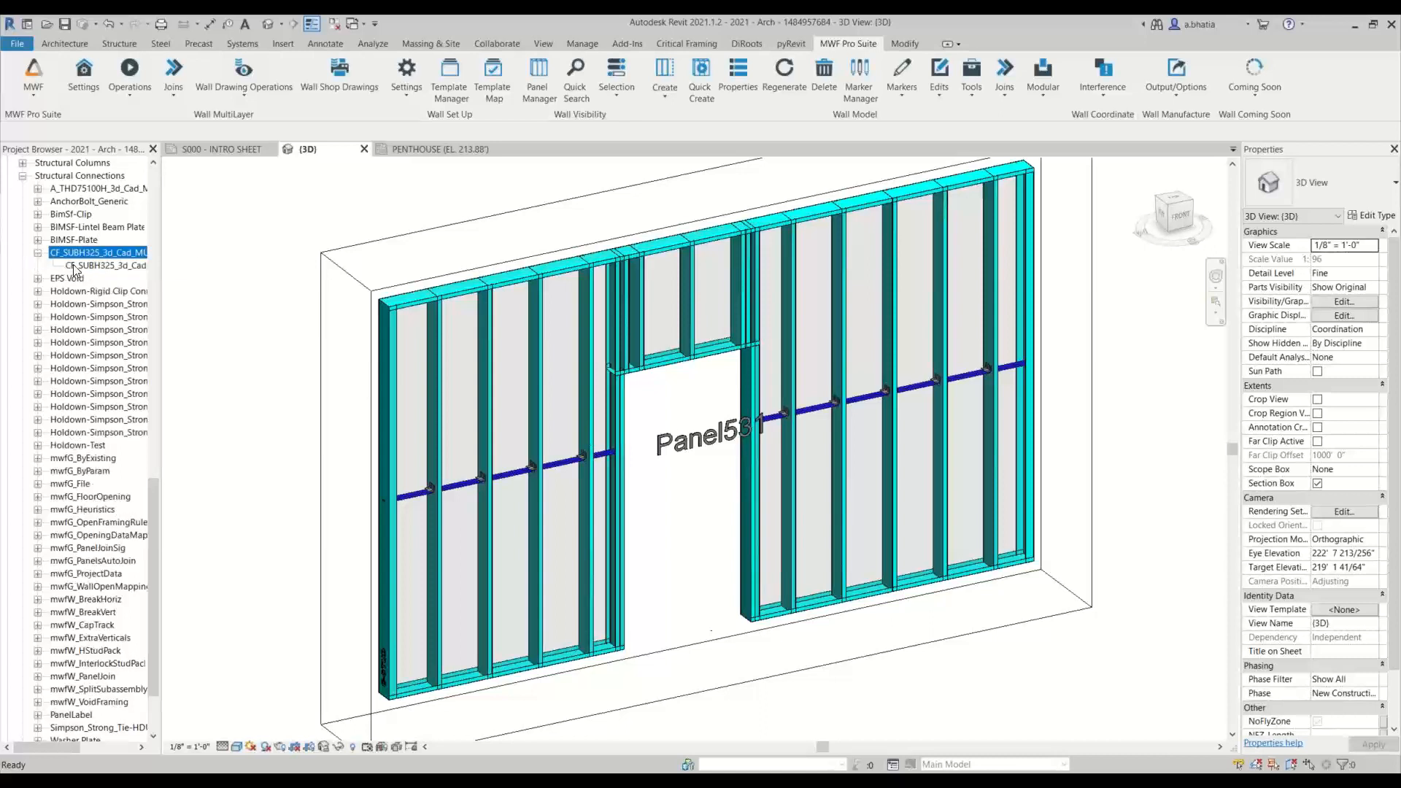
click(83, 266)
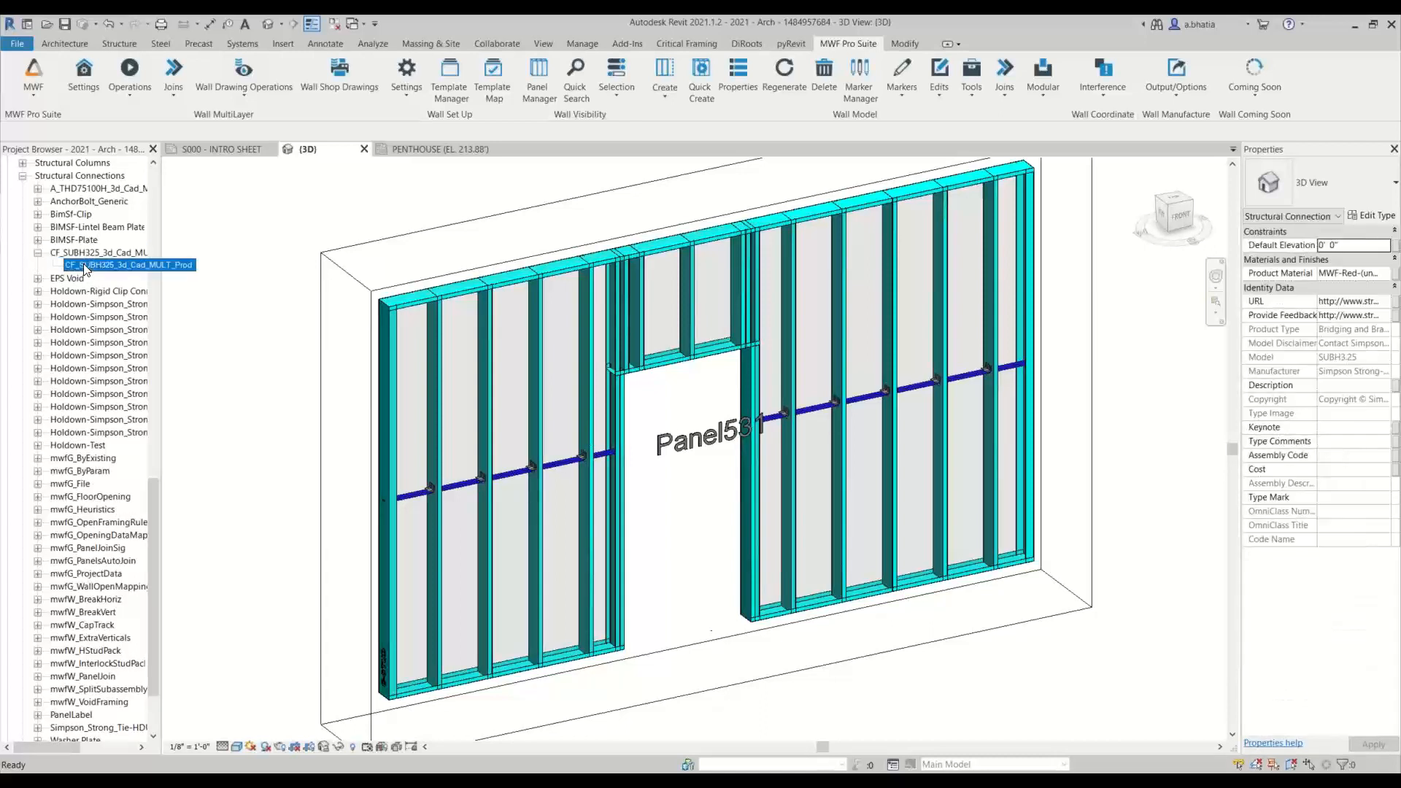
right_click(83, 264)
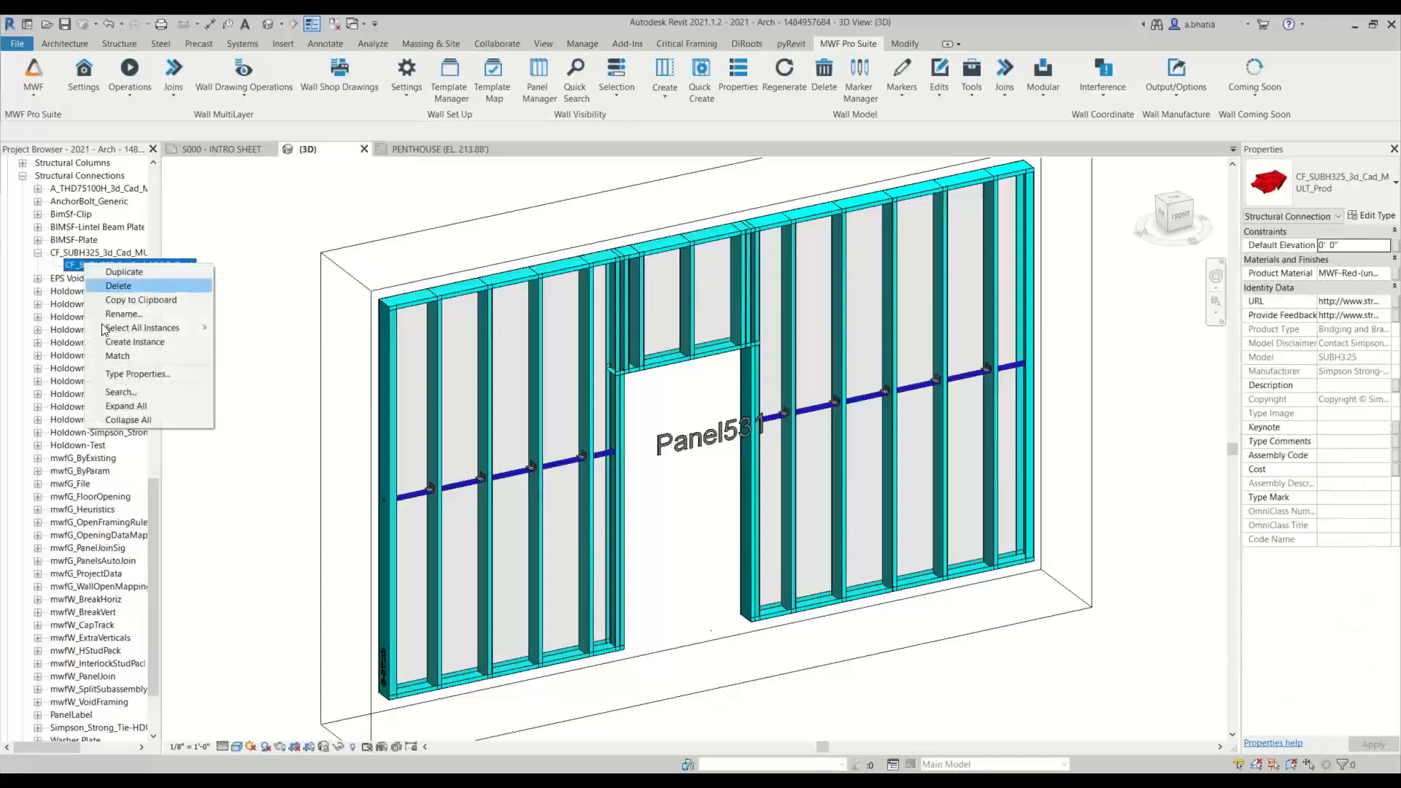
click(132, 372)
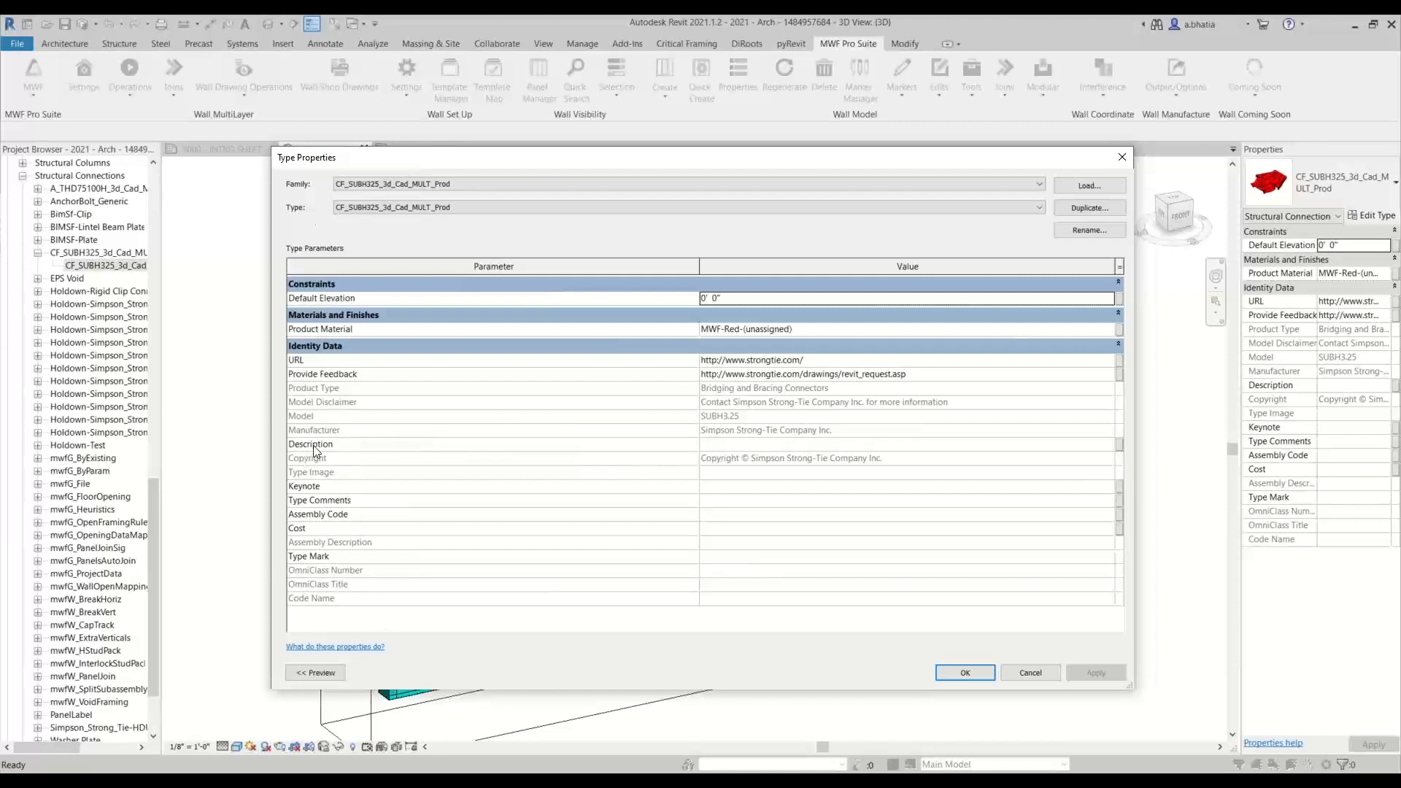
click(742, 447)
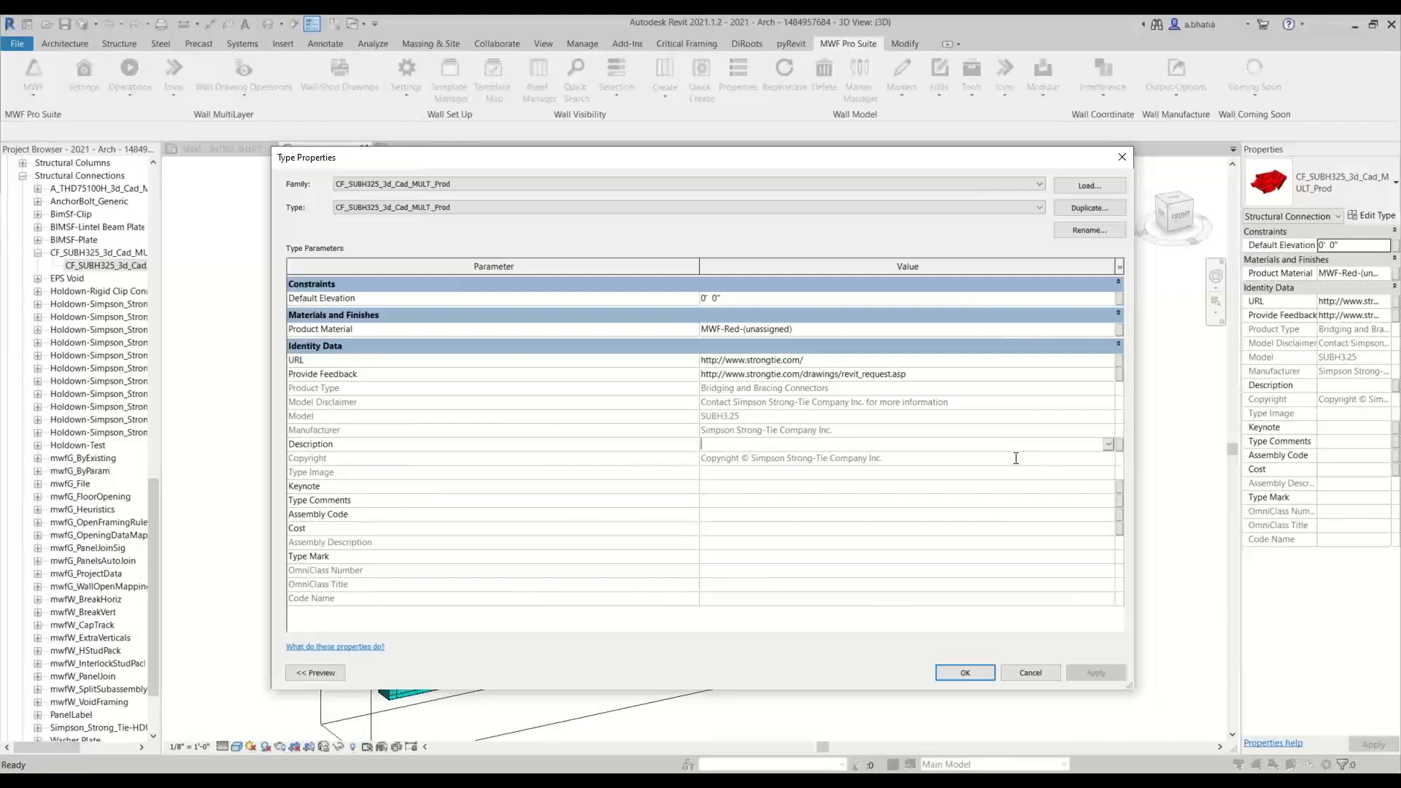
click(1108, 444)
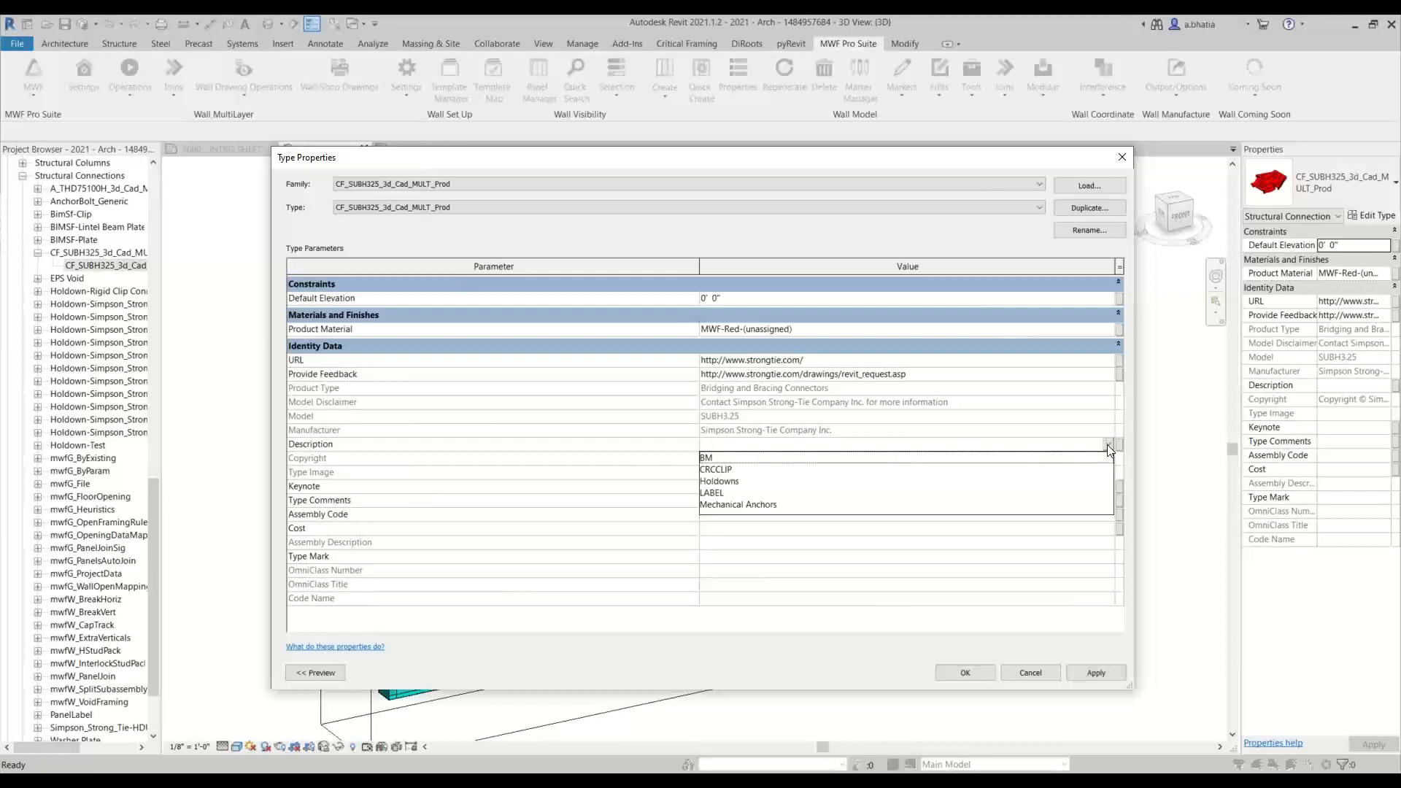
click(722, 471)
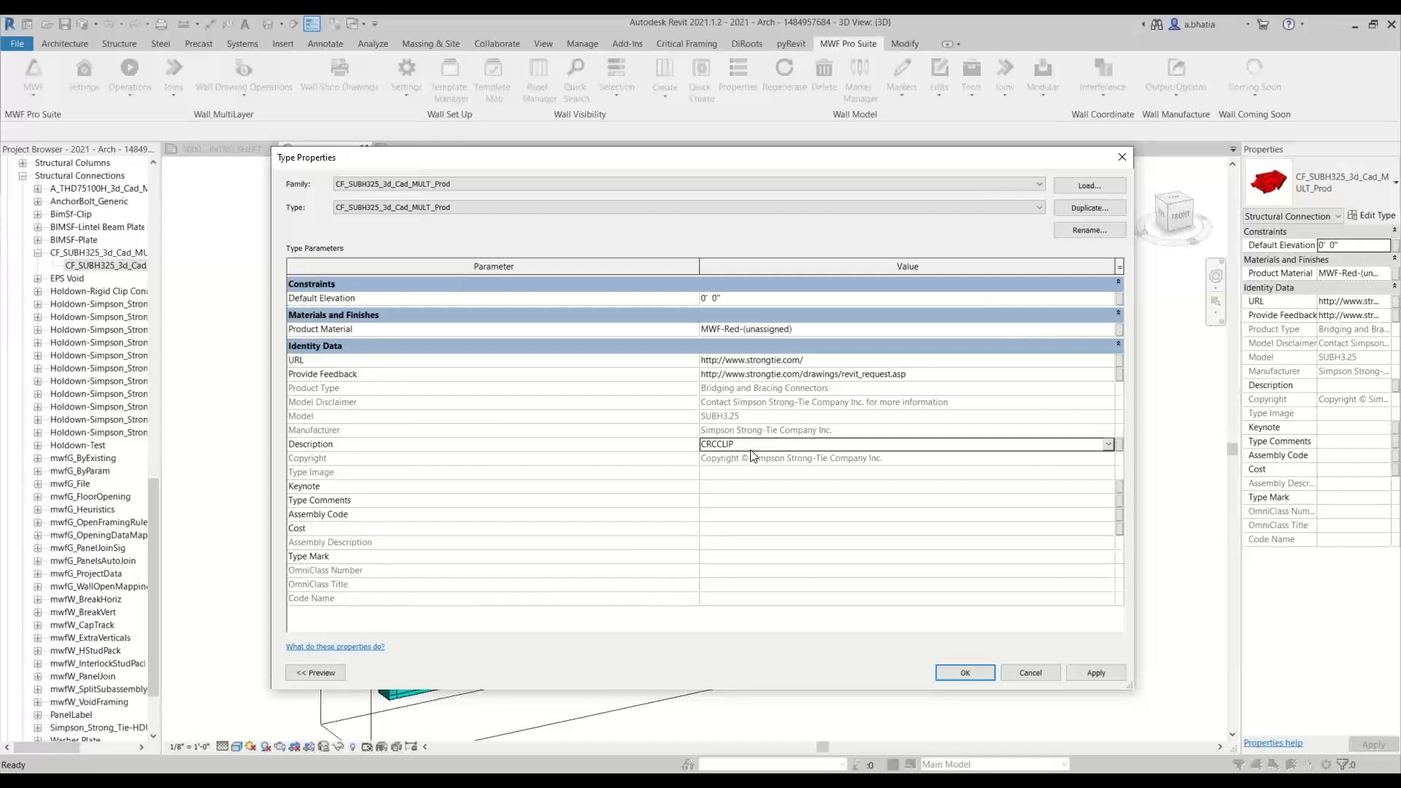
click(942, 672)
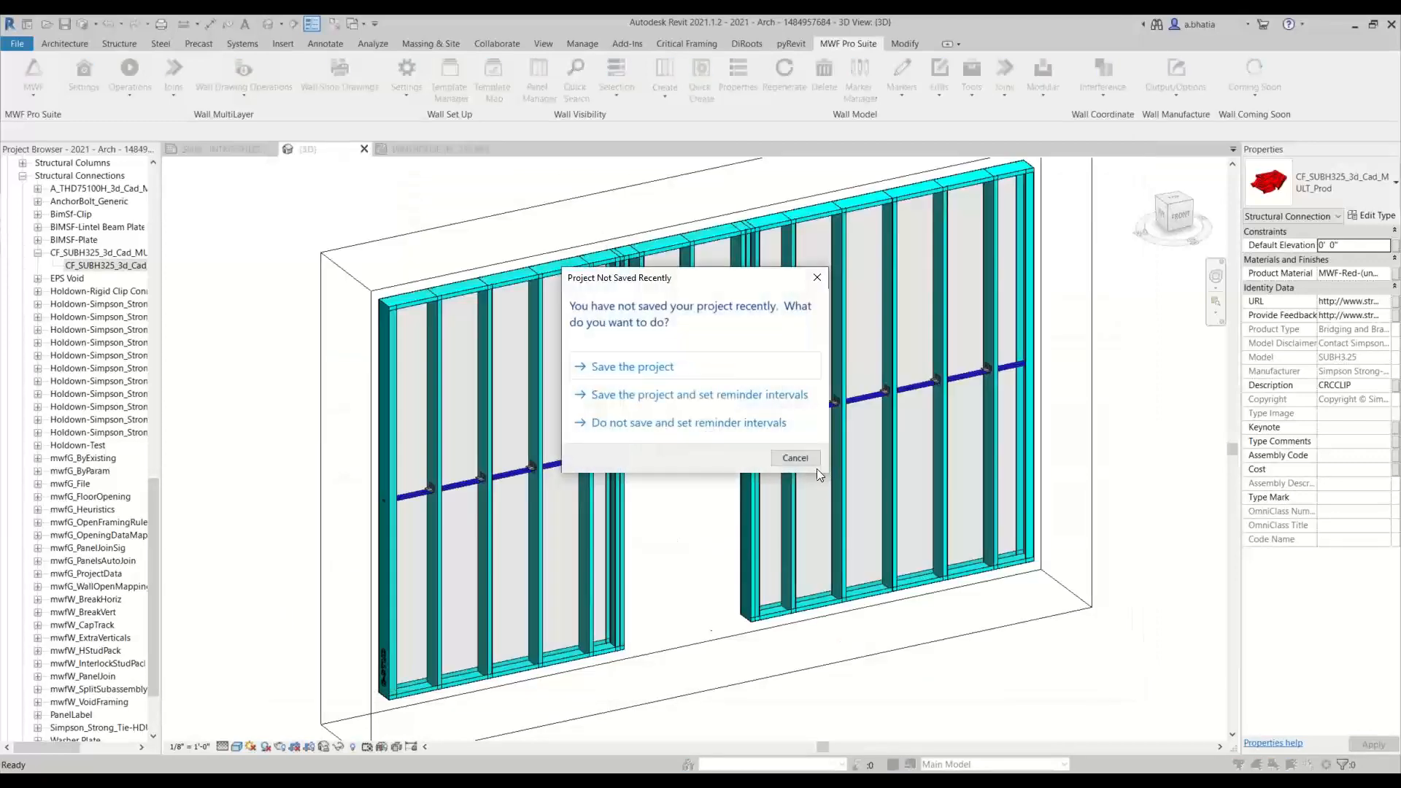
Step: Dismiss the save reminder and open the clip settings for the horizontals of Panel531
click(817, 461)
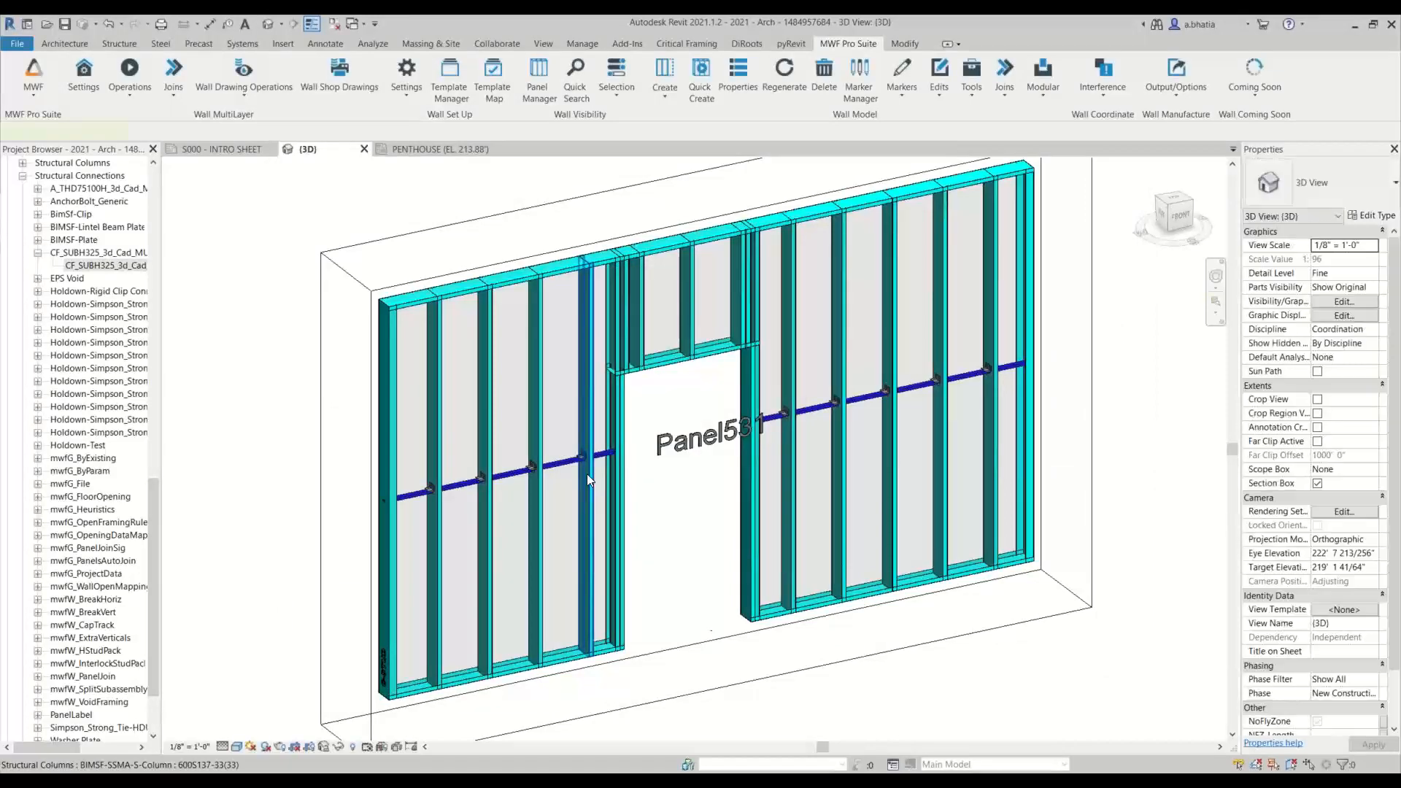
click(587, 474)
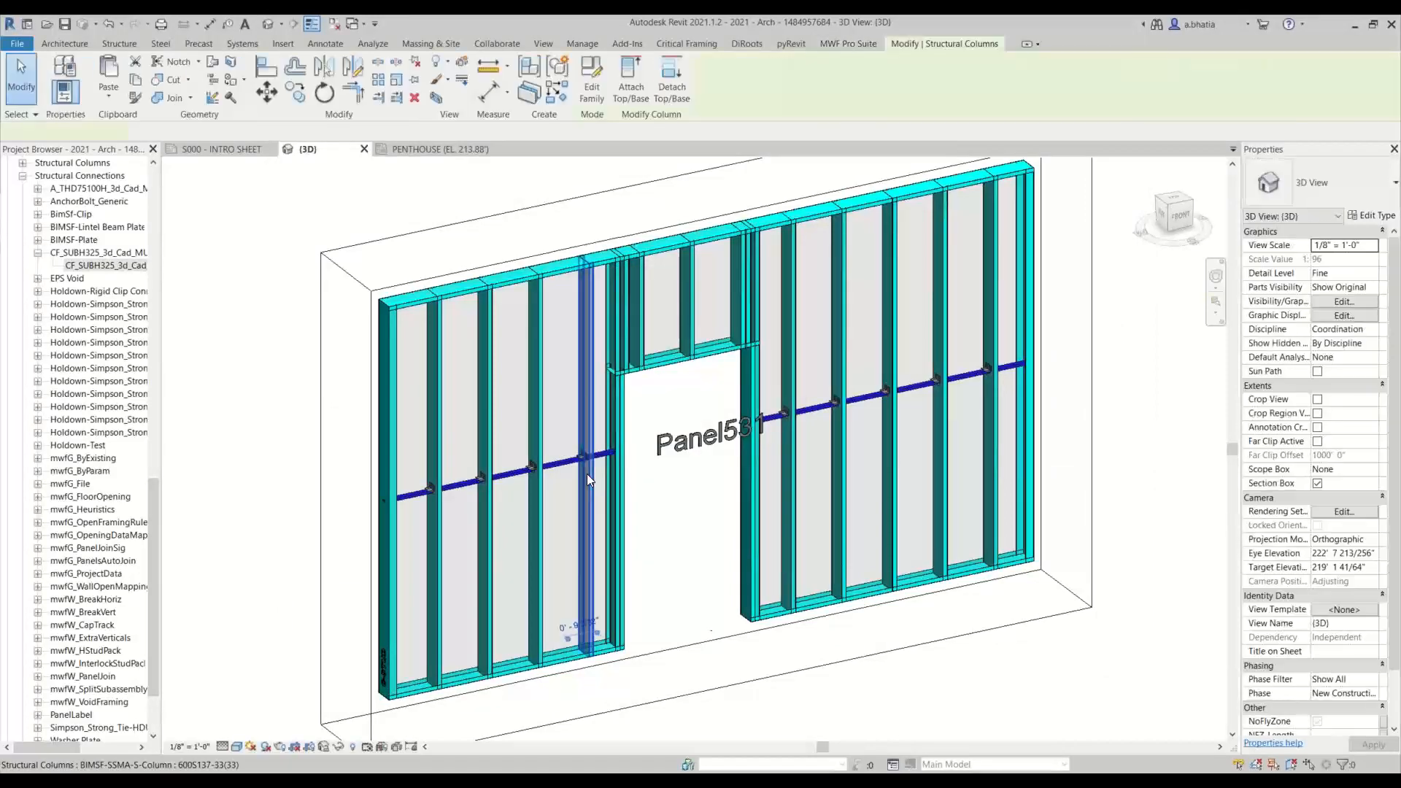
click(850, 43)
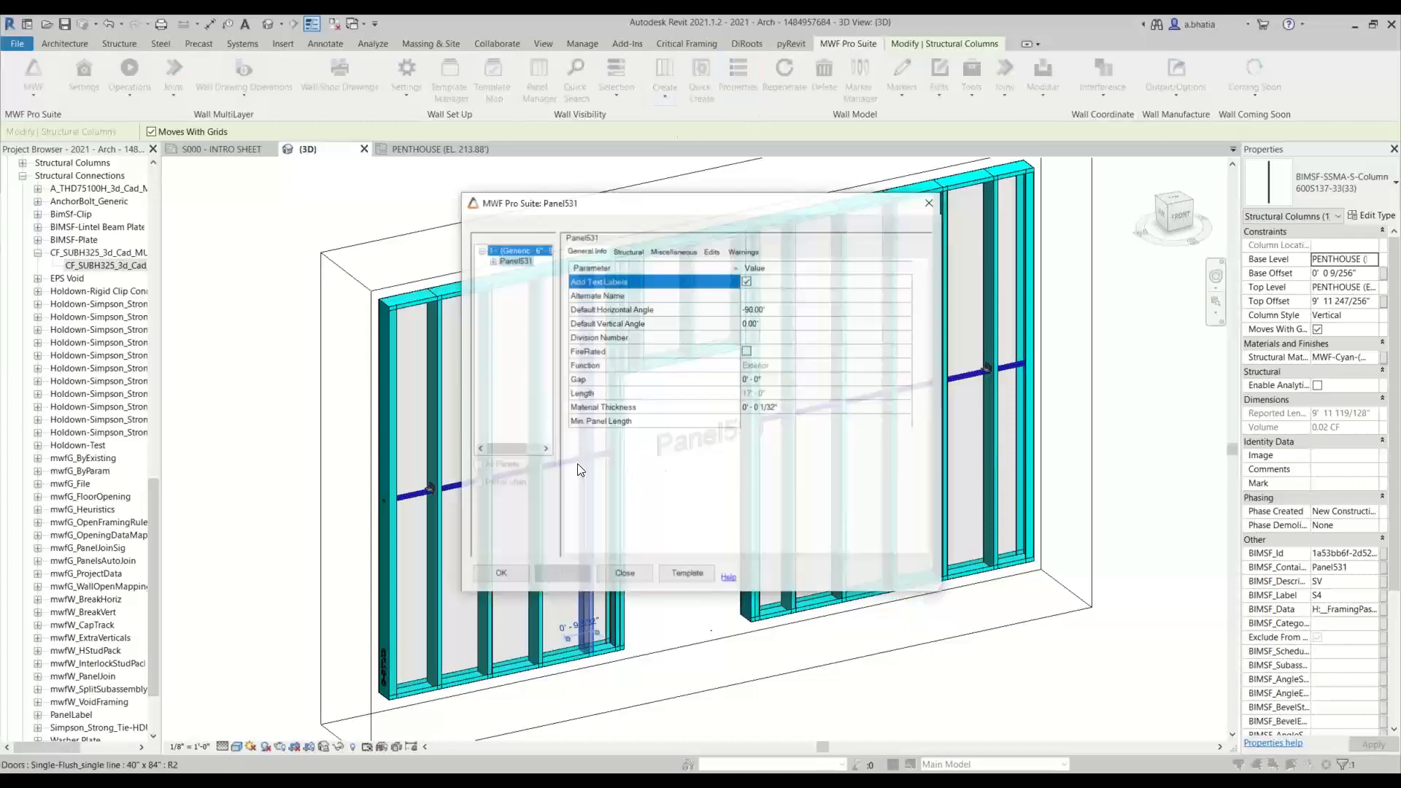
click(678, 251)
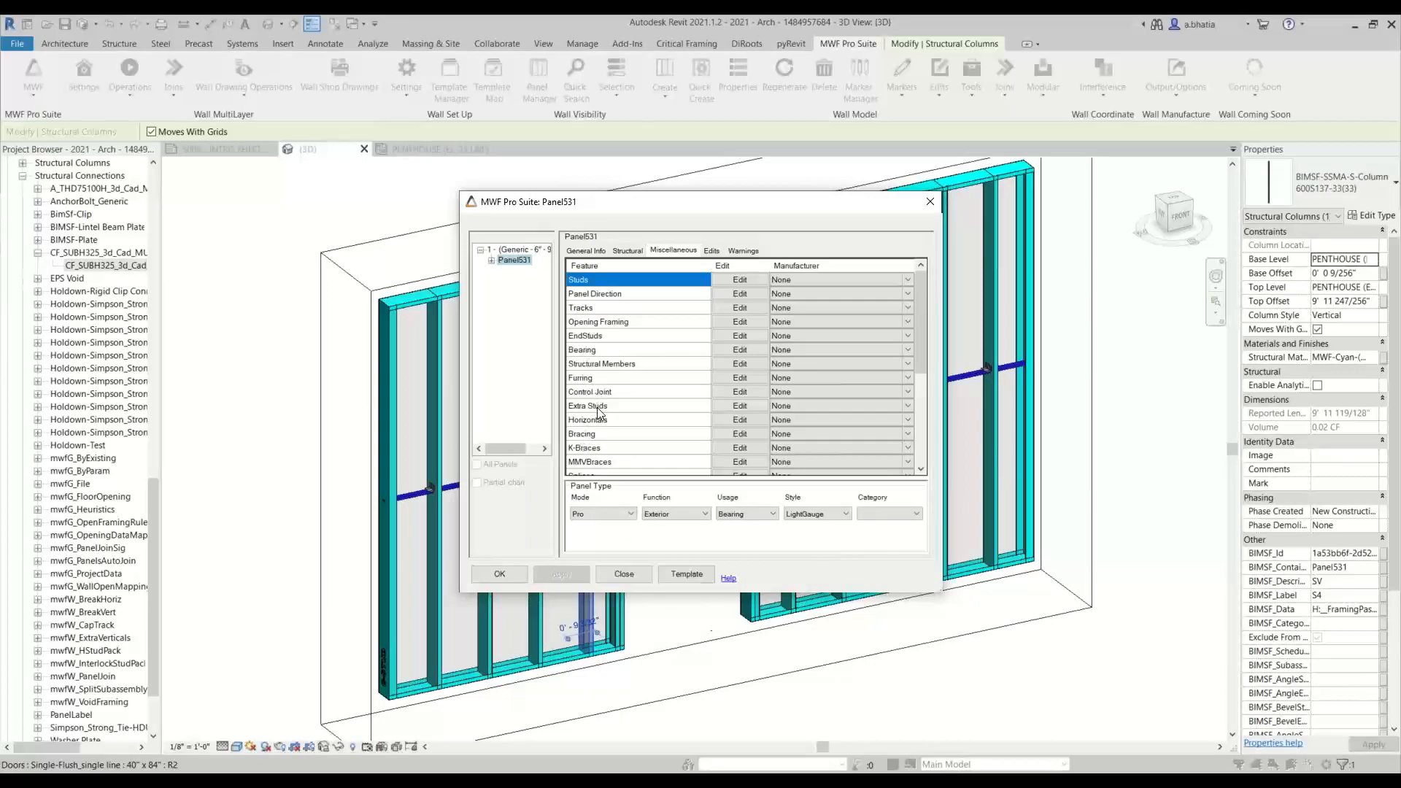
click(735, 420)
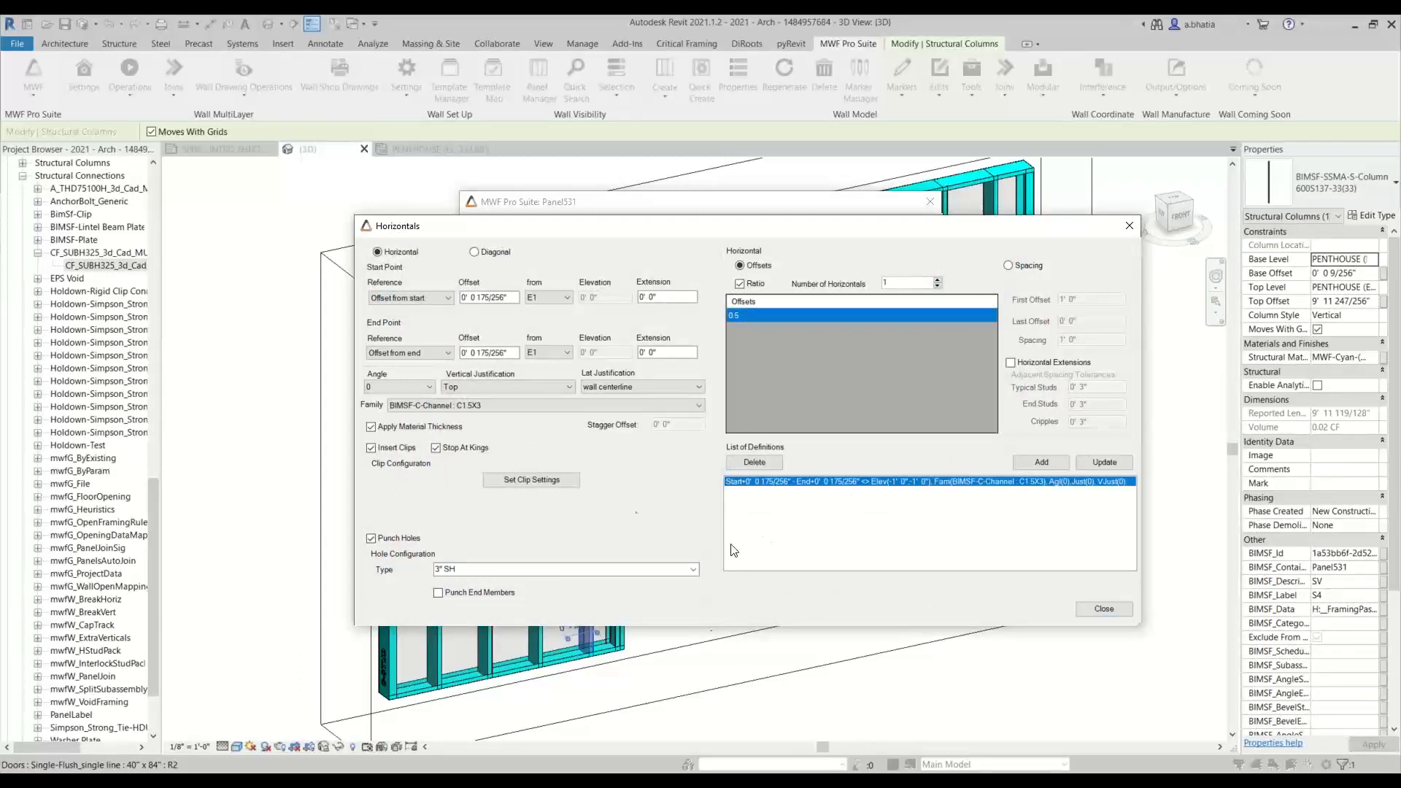
click(570, 479)
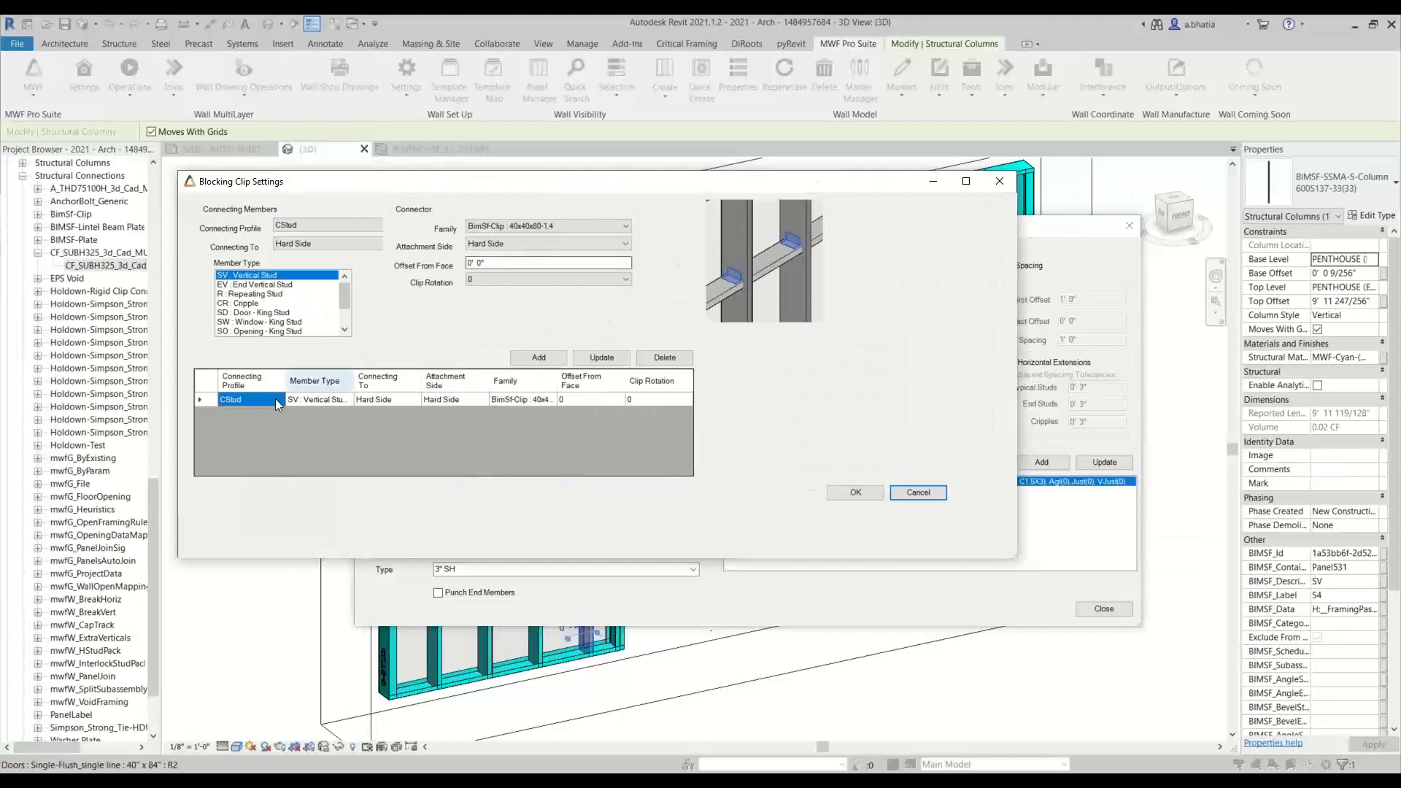
Step: Change the CStud blocking clip's connector family to CF_SUBH325_3d_Cad_MULT_Prod and update the horizontals definition with it
click(210, 398)
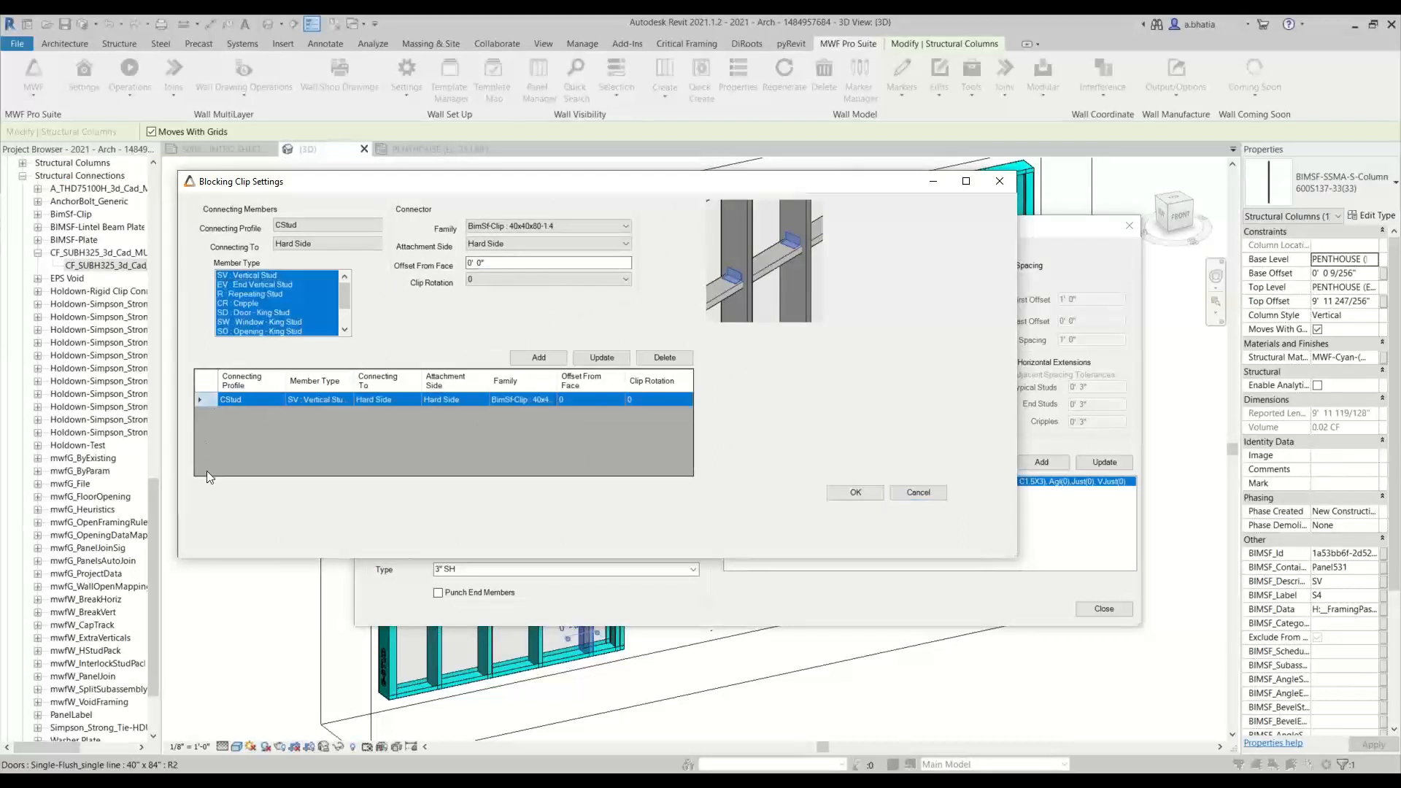
click(573, 223)
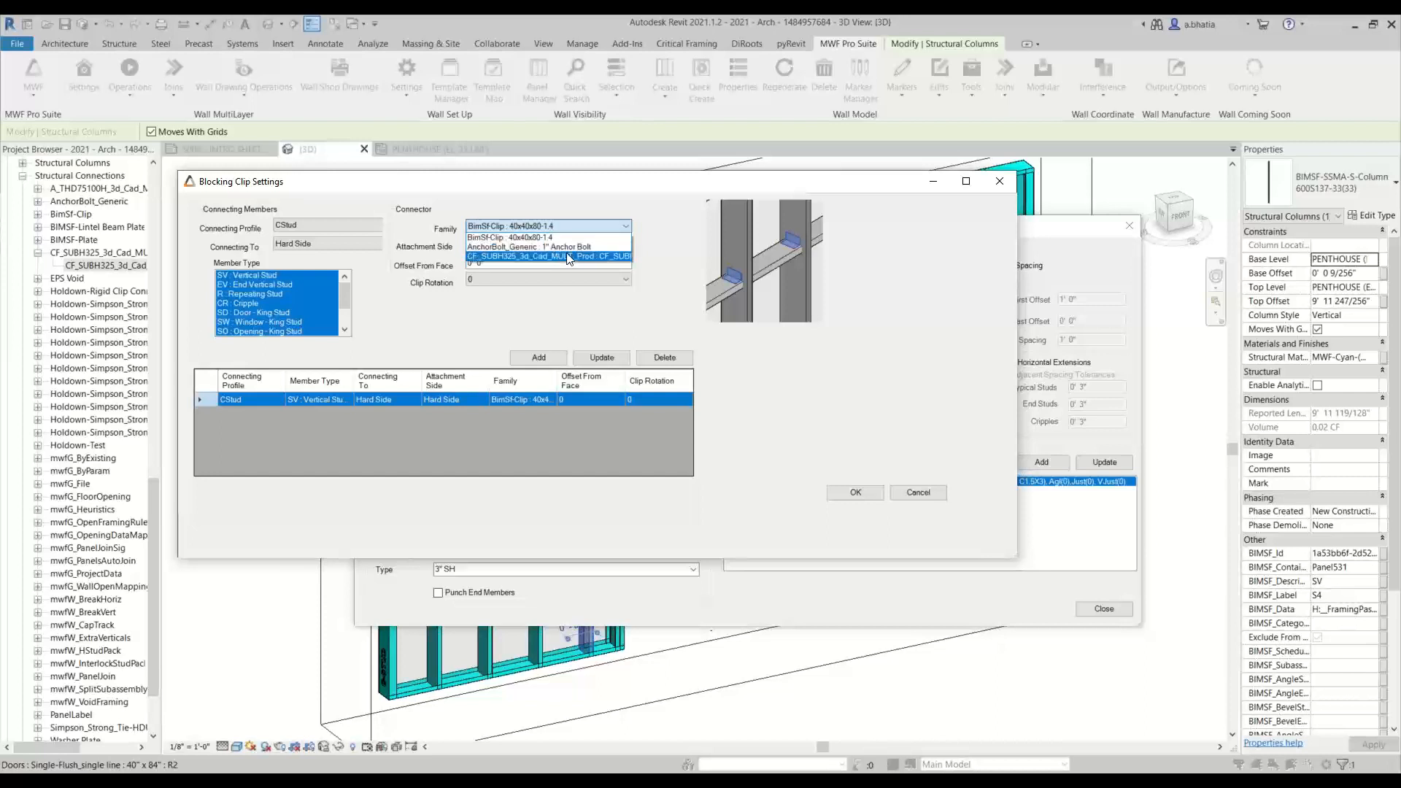
click(569, 257)
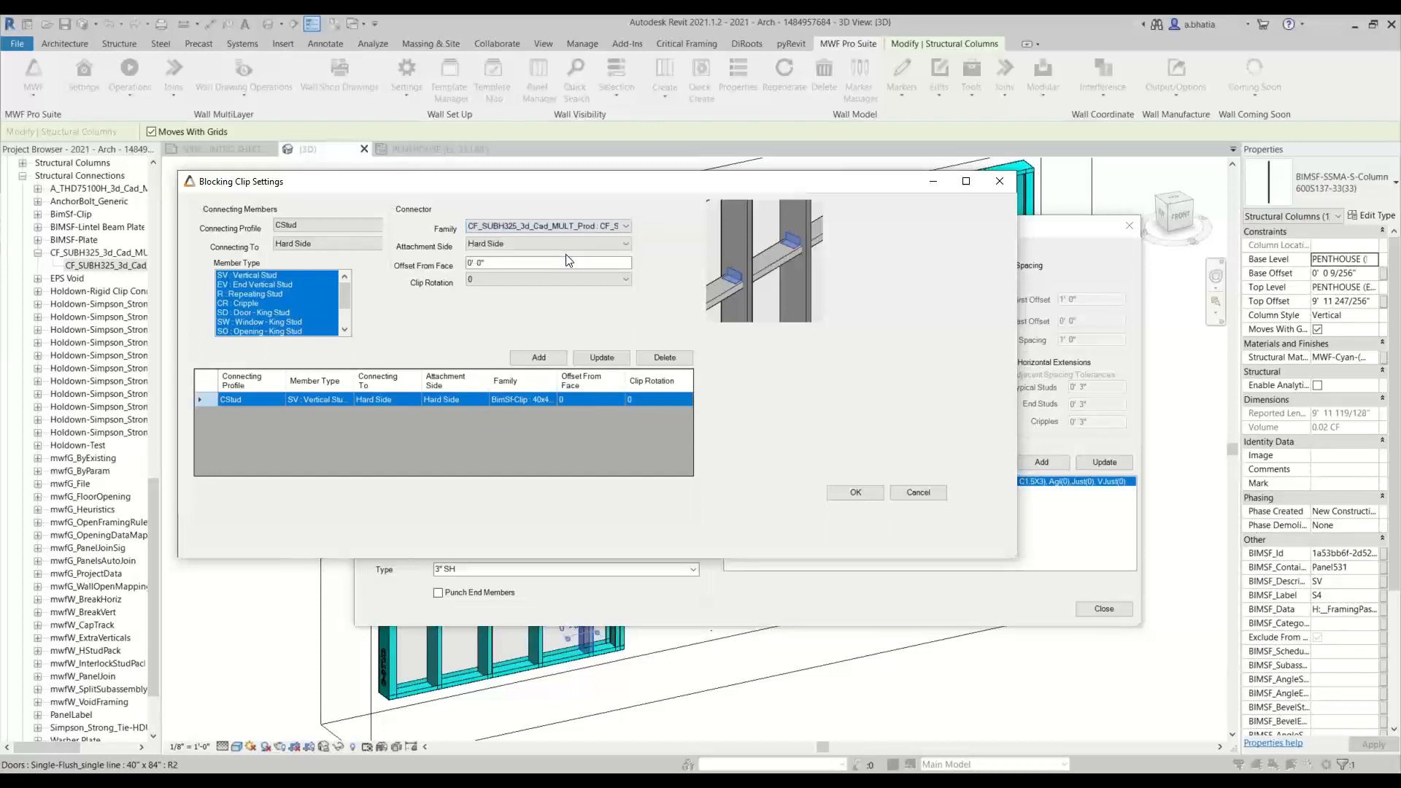
click(624, 358)
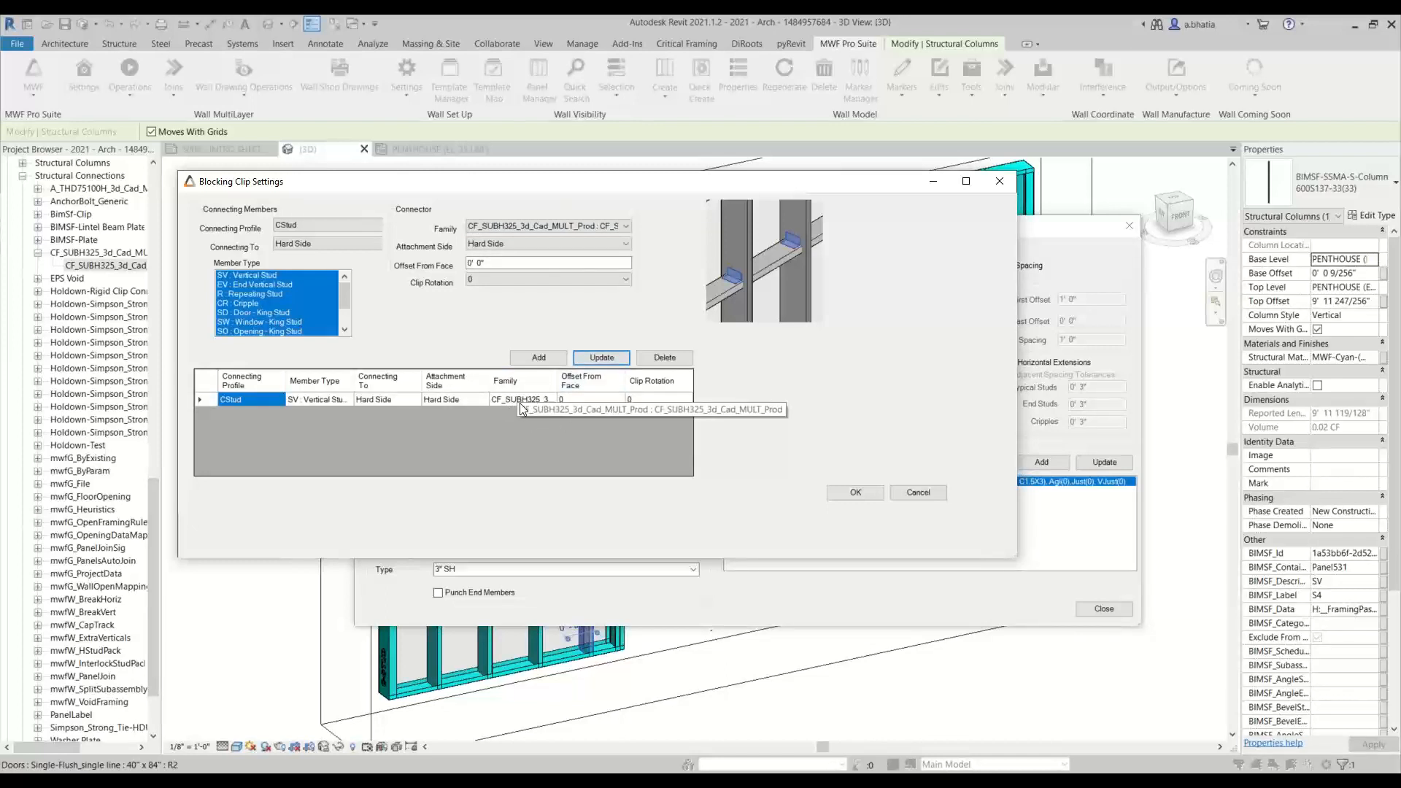
click(854, 493)
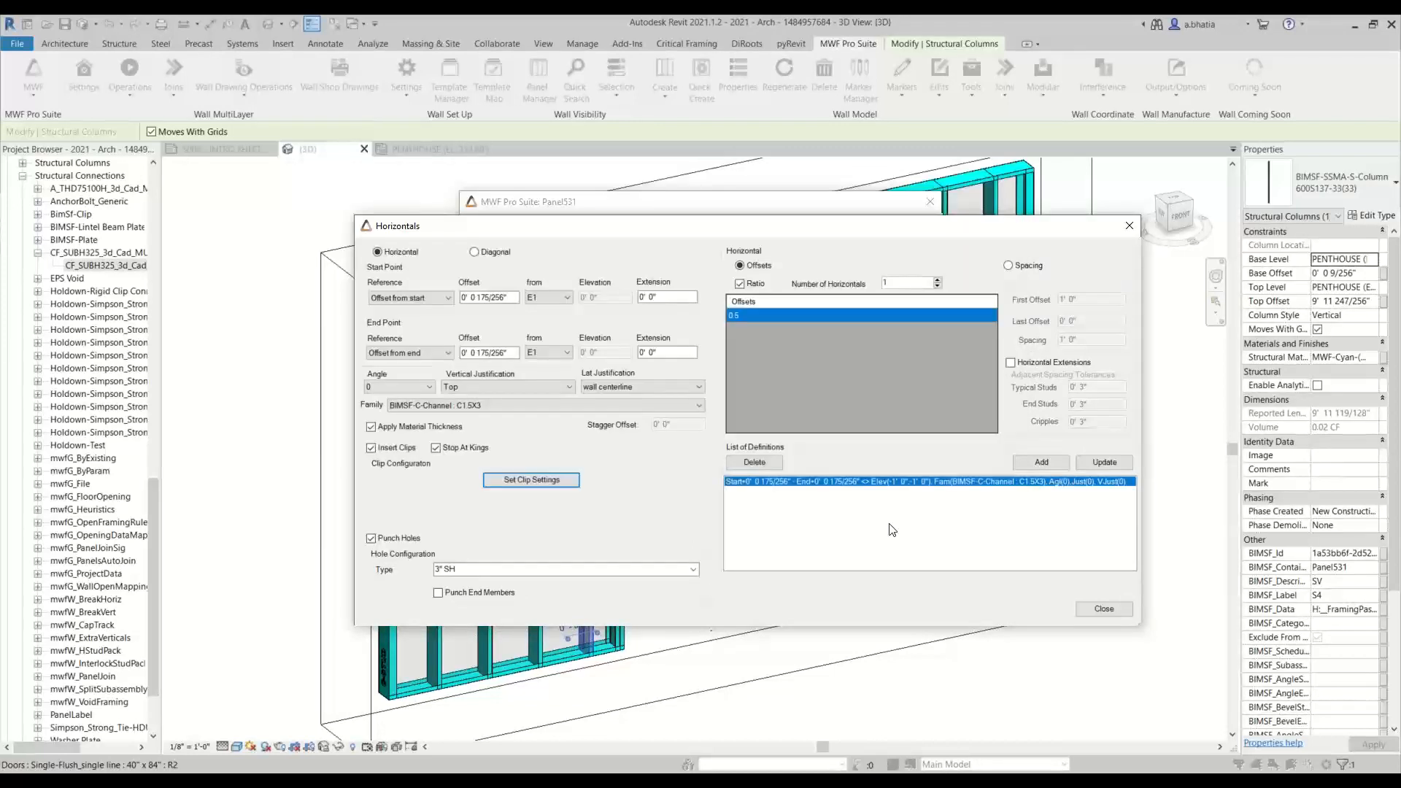
click(1115, 467)
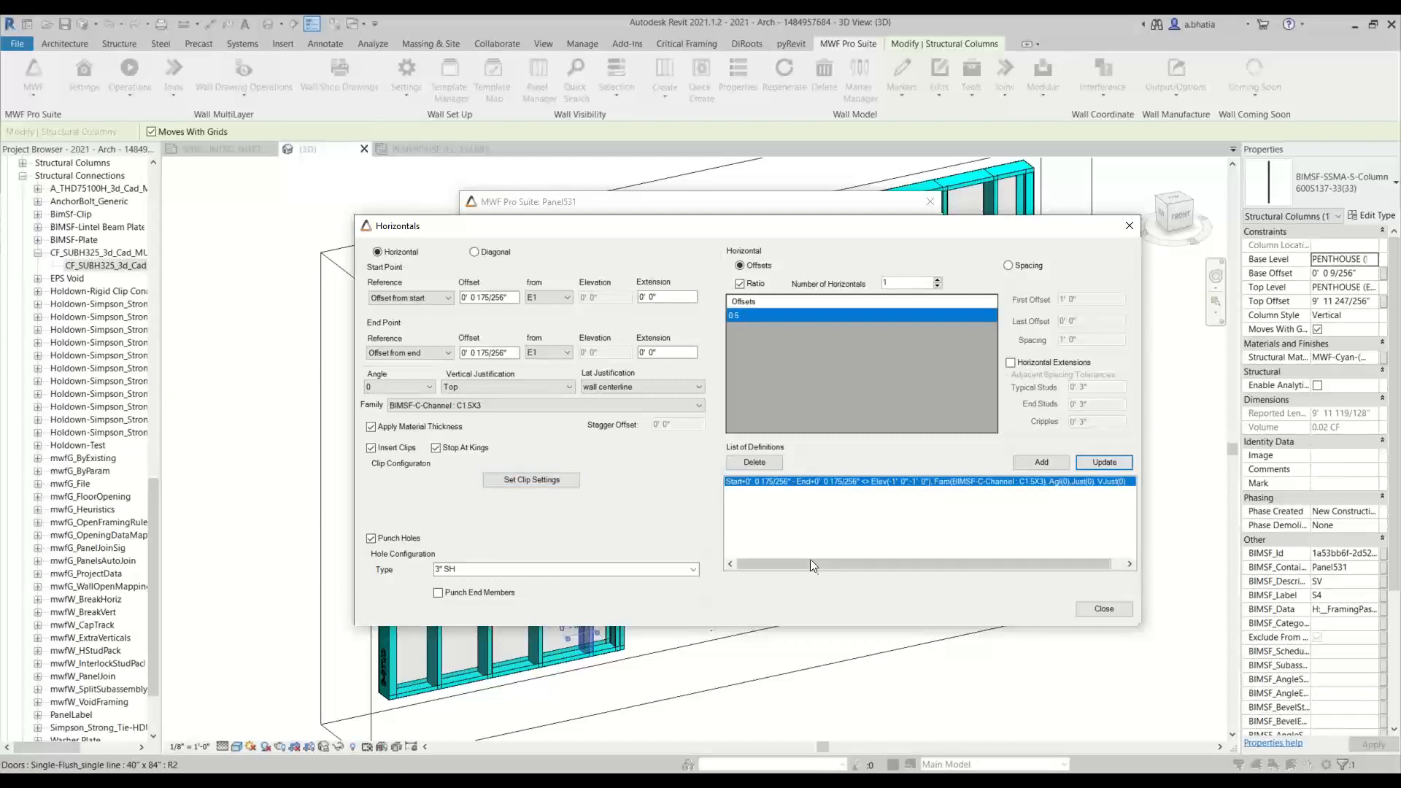
Step: Check which connector family is stored in the clip settings of the horizontals definition
click(837, 483)
click(554, 479)
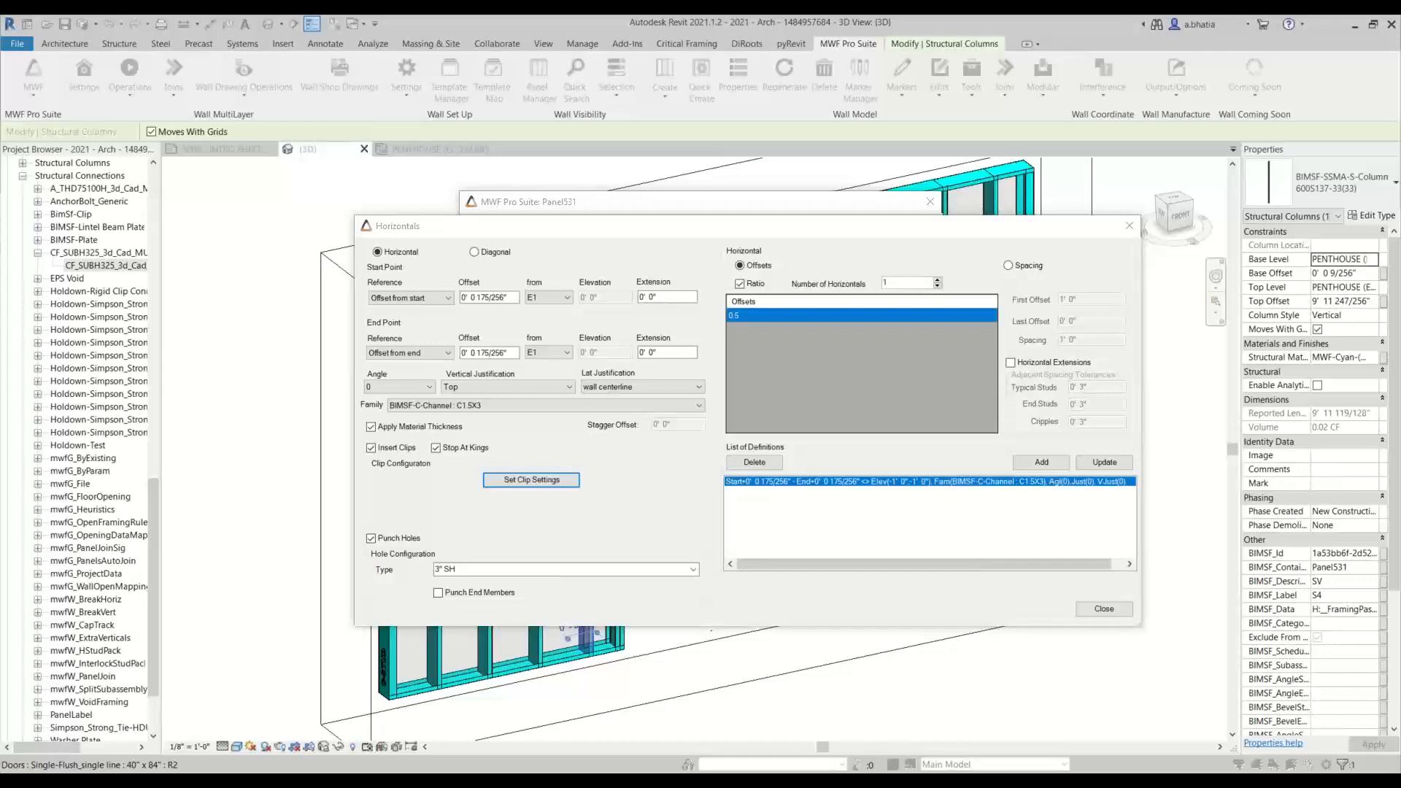
drag(1291, 71, 832, 235)
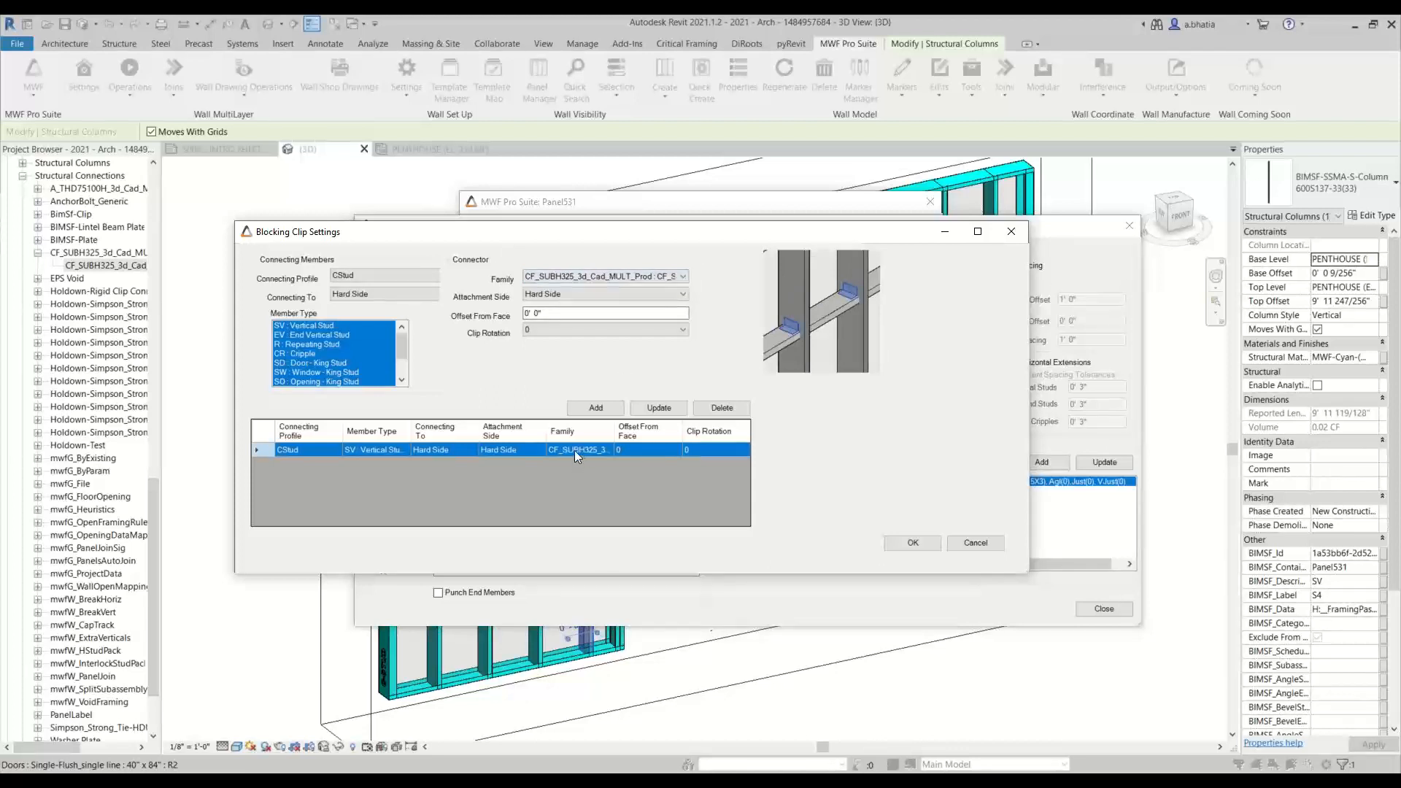
click(914, 543)
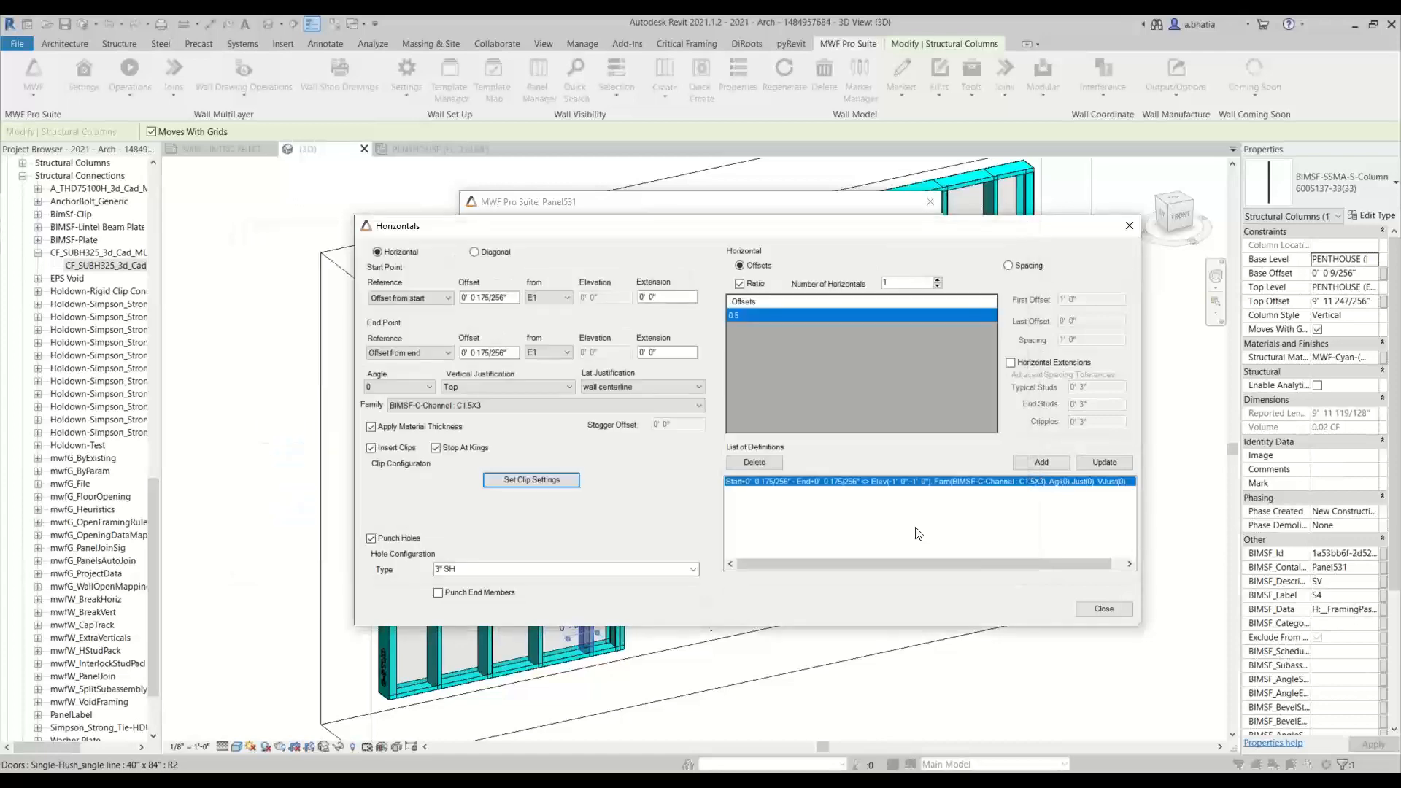
Step: Apply the horizontals settings to regenerate Panel531, and clear the selection
click(1103, 608)
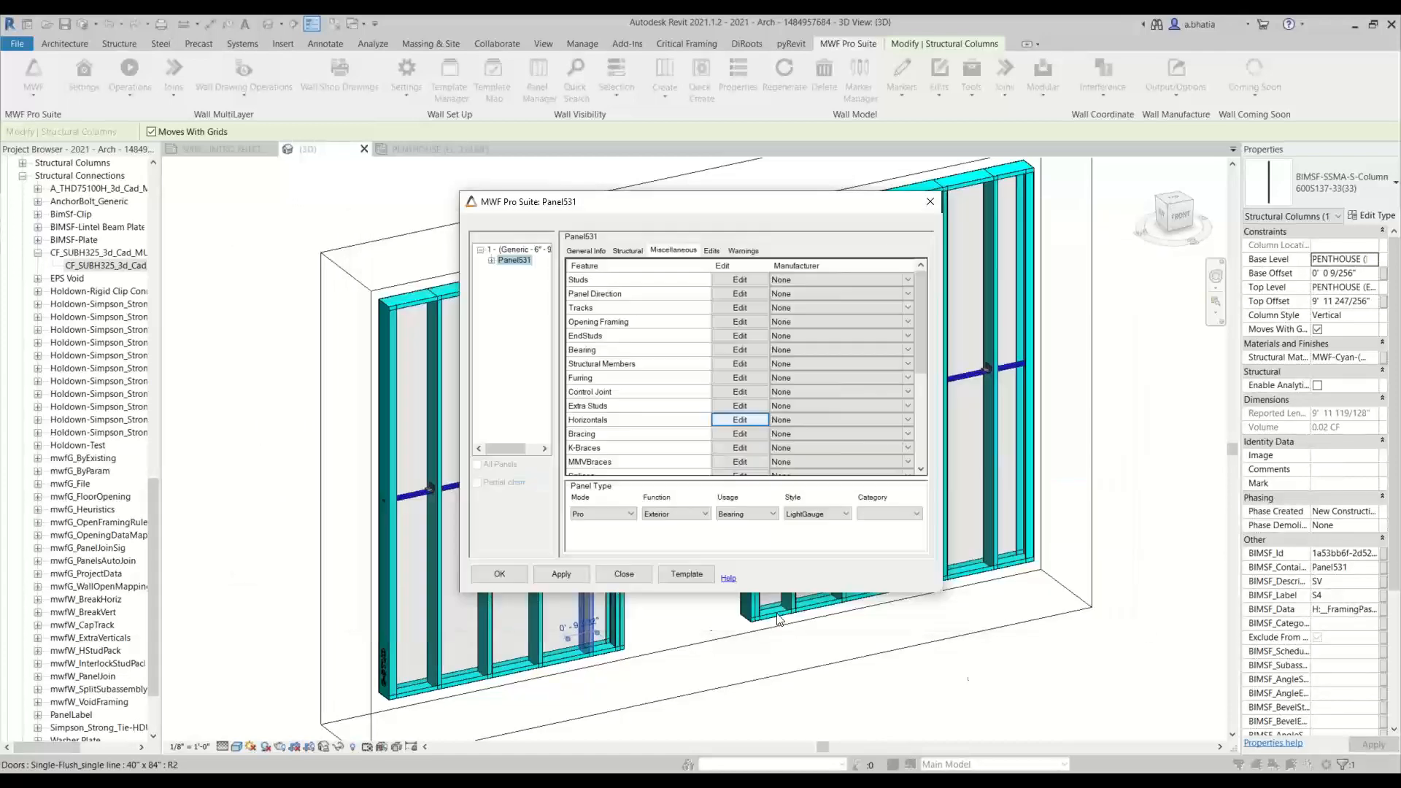
click(500, 576)
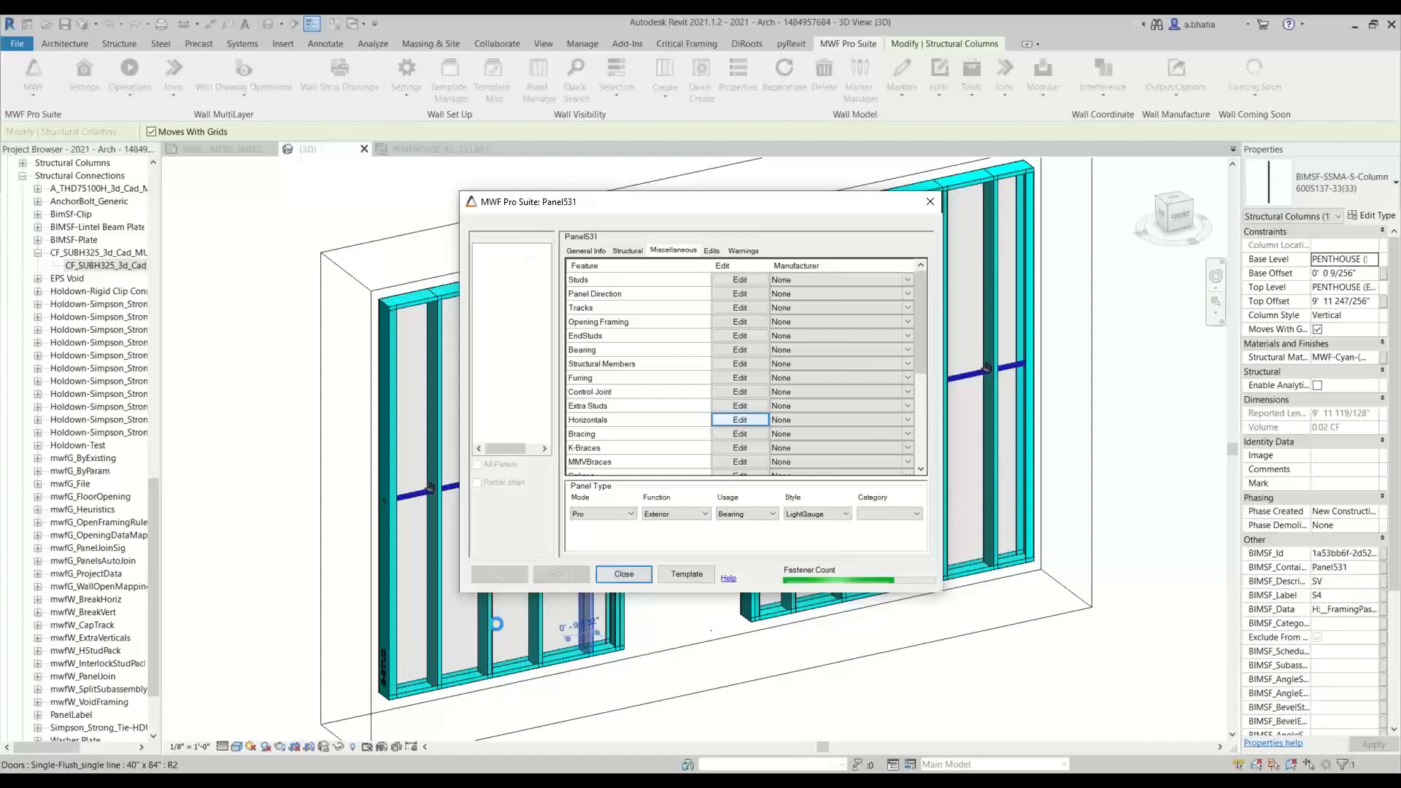
key(Escape)
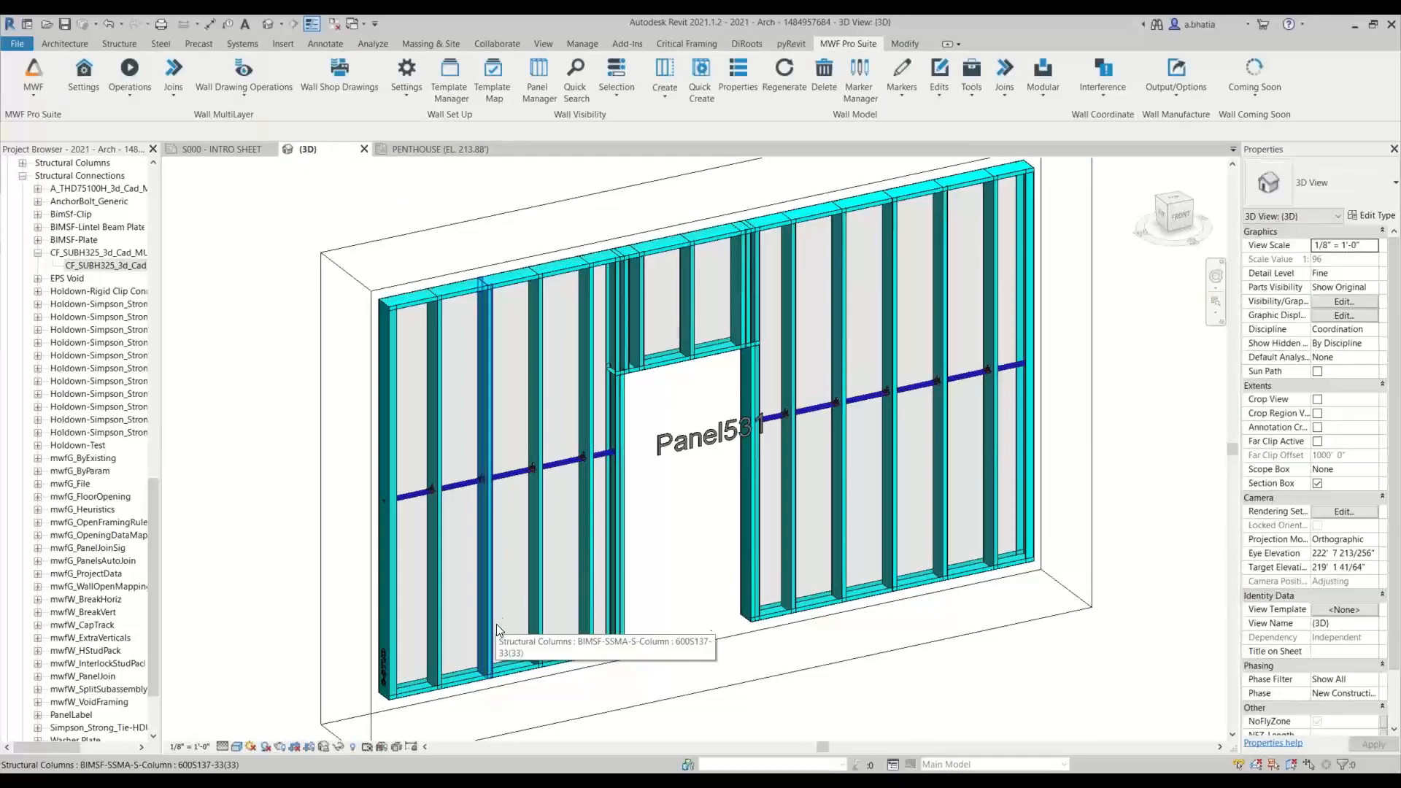
Step: Inspect a regenerated bridging clip along the horizontal of Panel531 and its instance properties
scroll(516, 451, up, 5)
scroll(598, 532, up, 4)
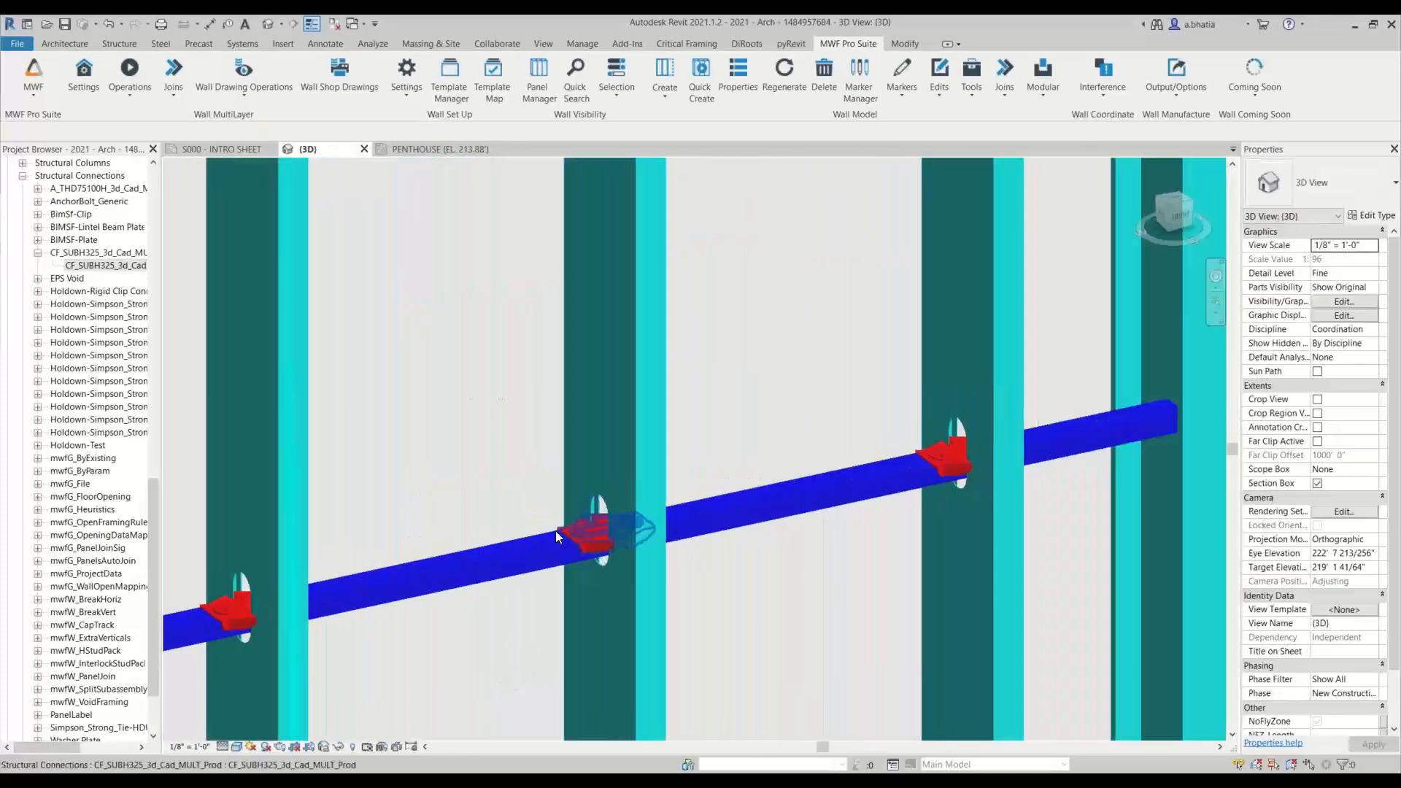
click(502, 626)
scroll(438, 643, down, 5)
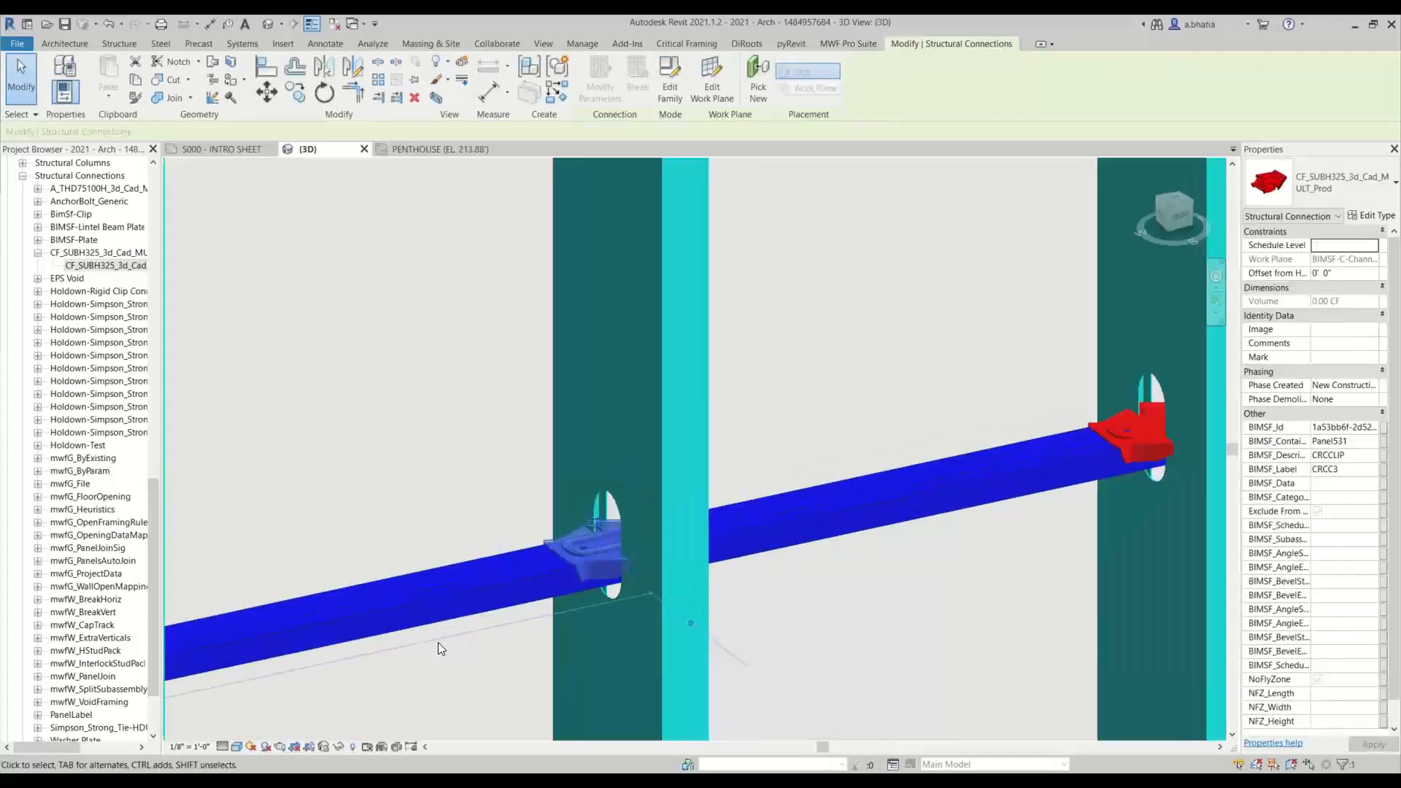
middle_drag(424, 543, 635, 483)
Step: Open the horizontal's BIMSF-C-Channel family for editing and set its section shape to C Profile
click(546, 584)
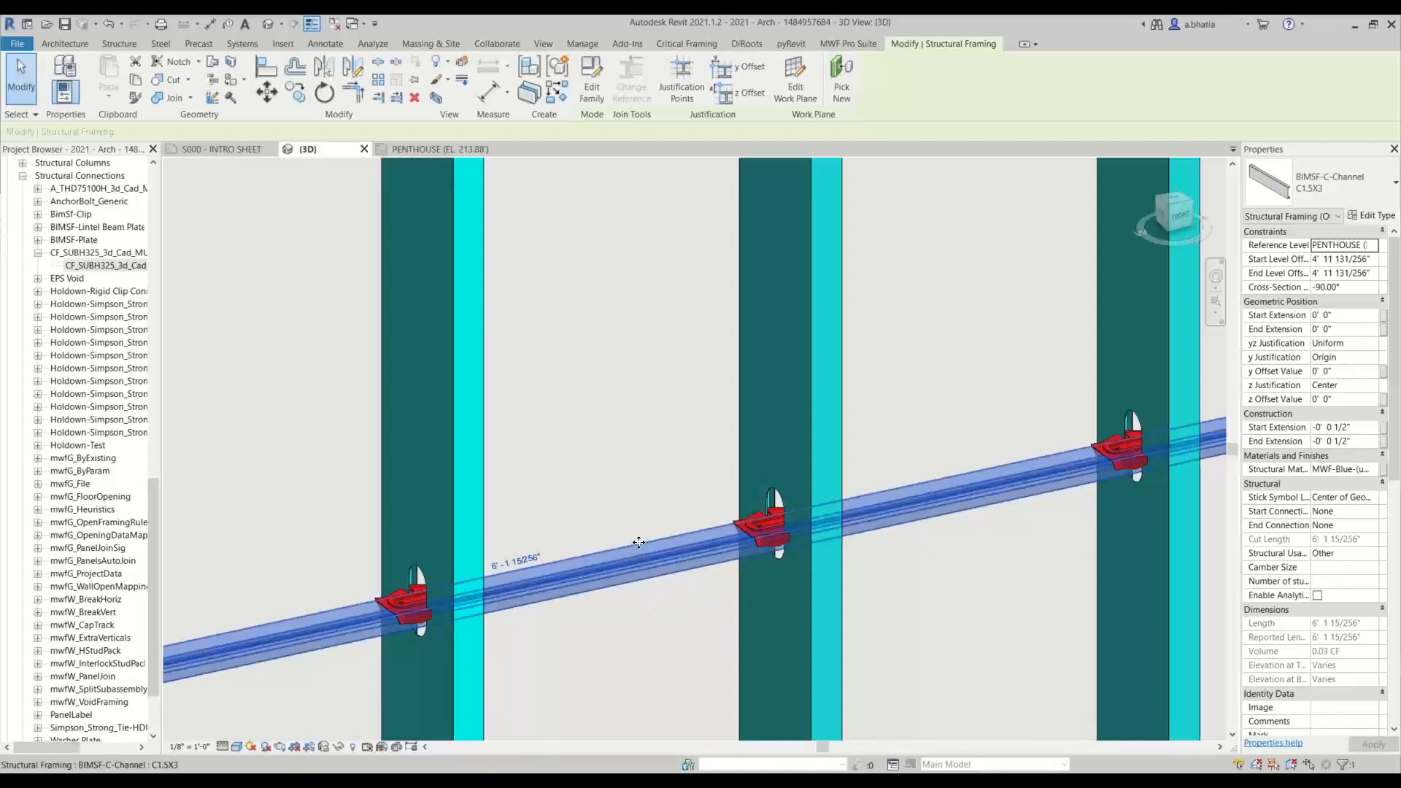
click(588, 84)
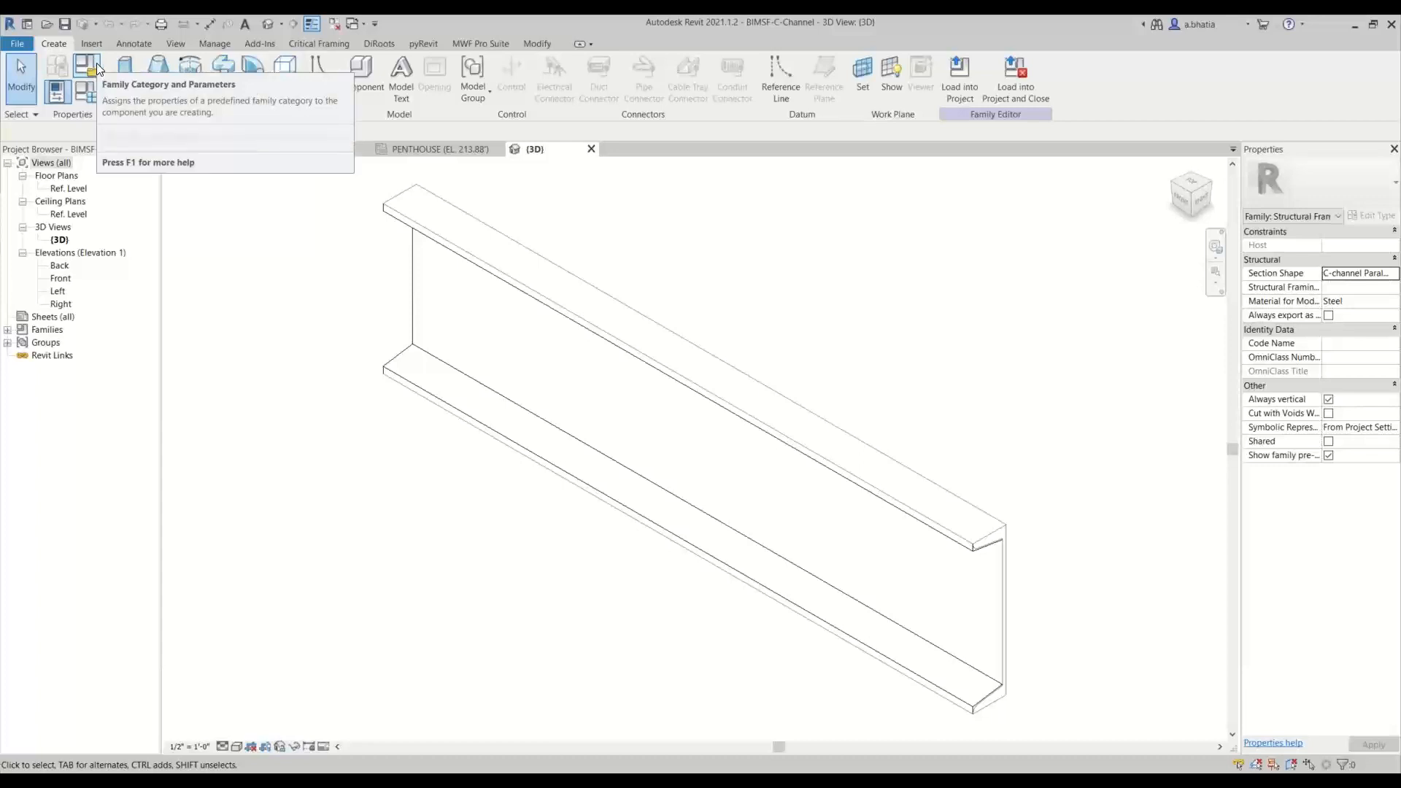
click(97, 62)
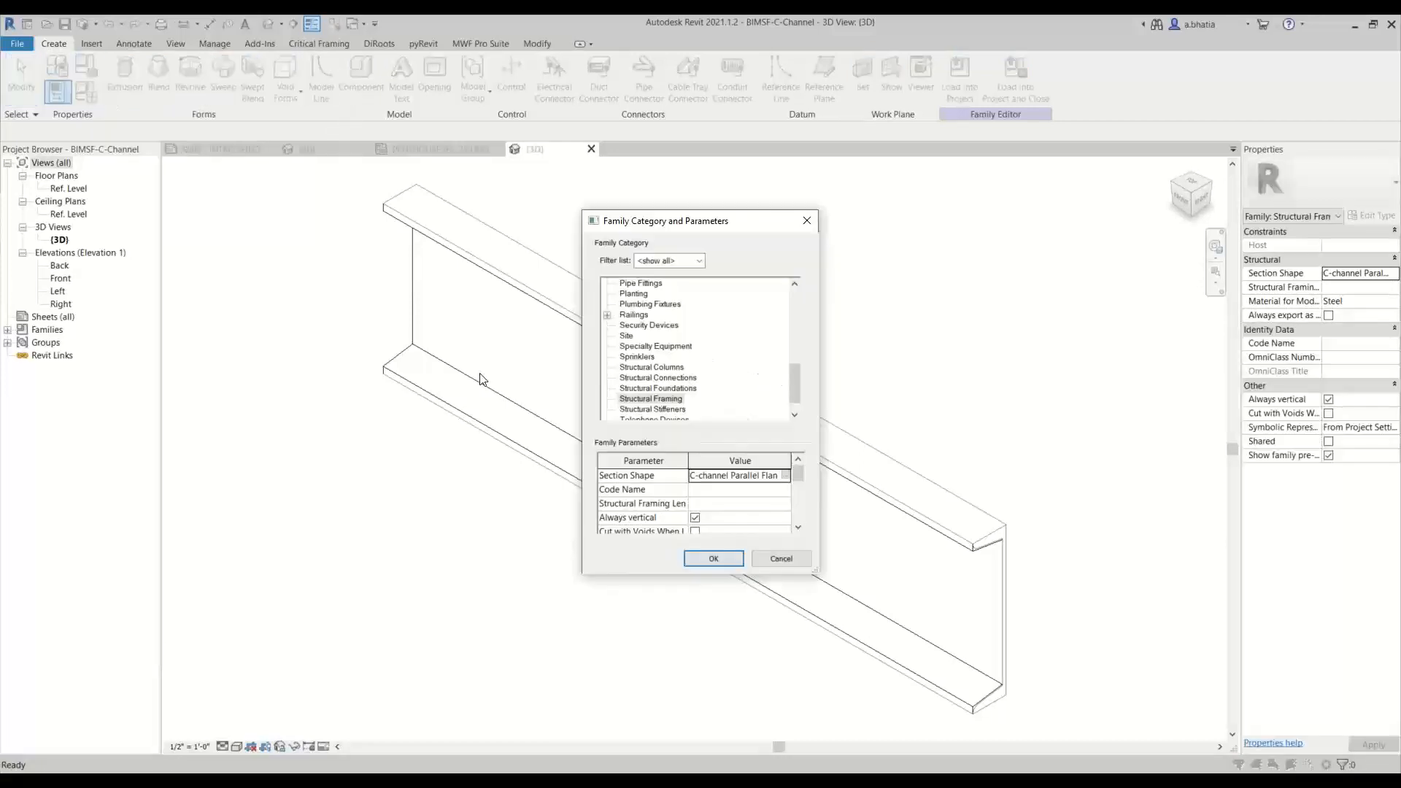
click(785, 475)
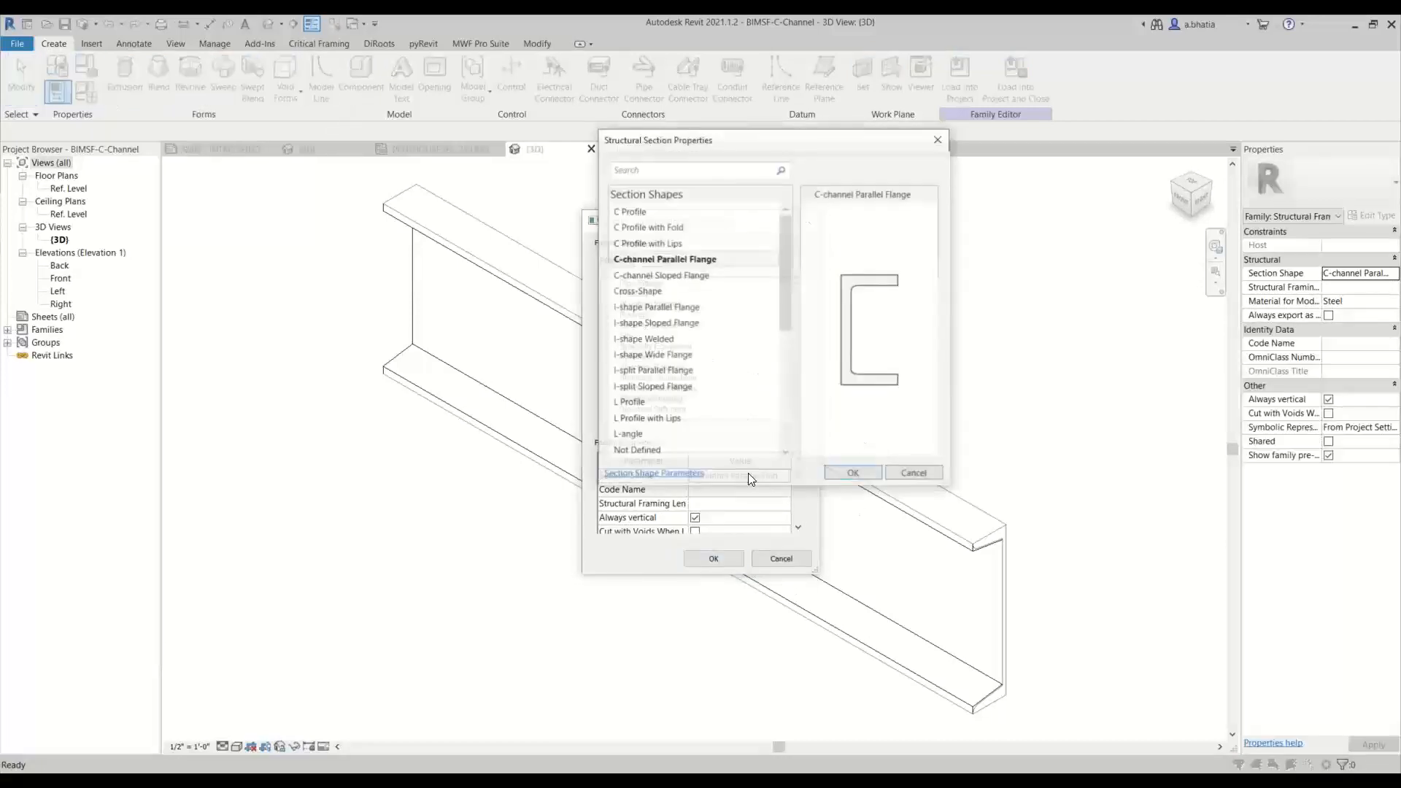
click(642, 212)
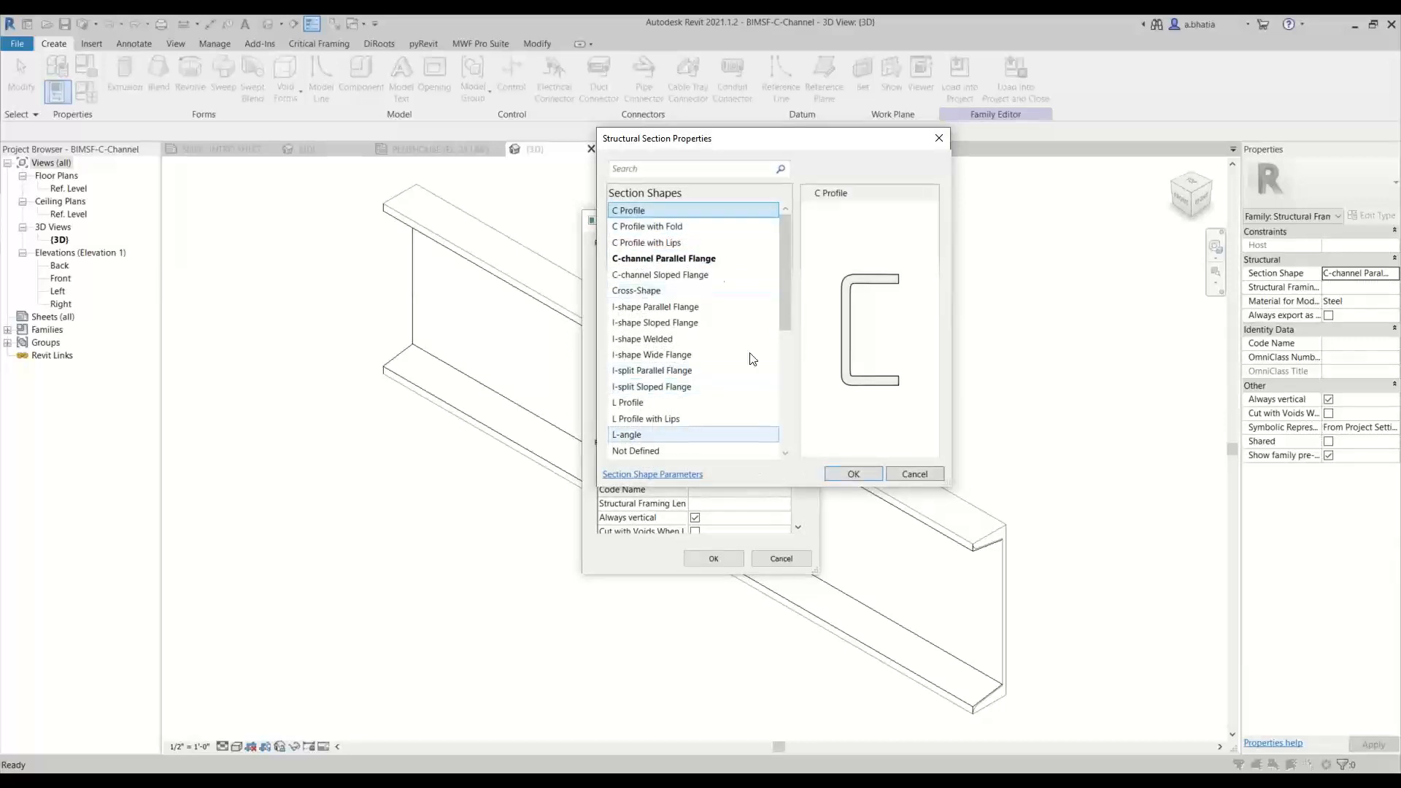
click(853, 475)
click(713, 561)
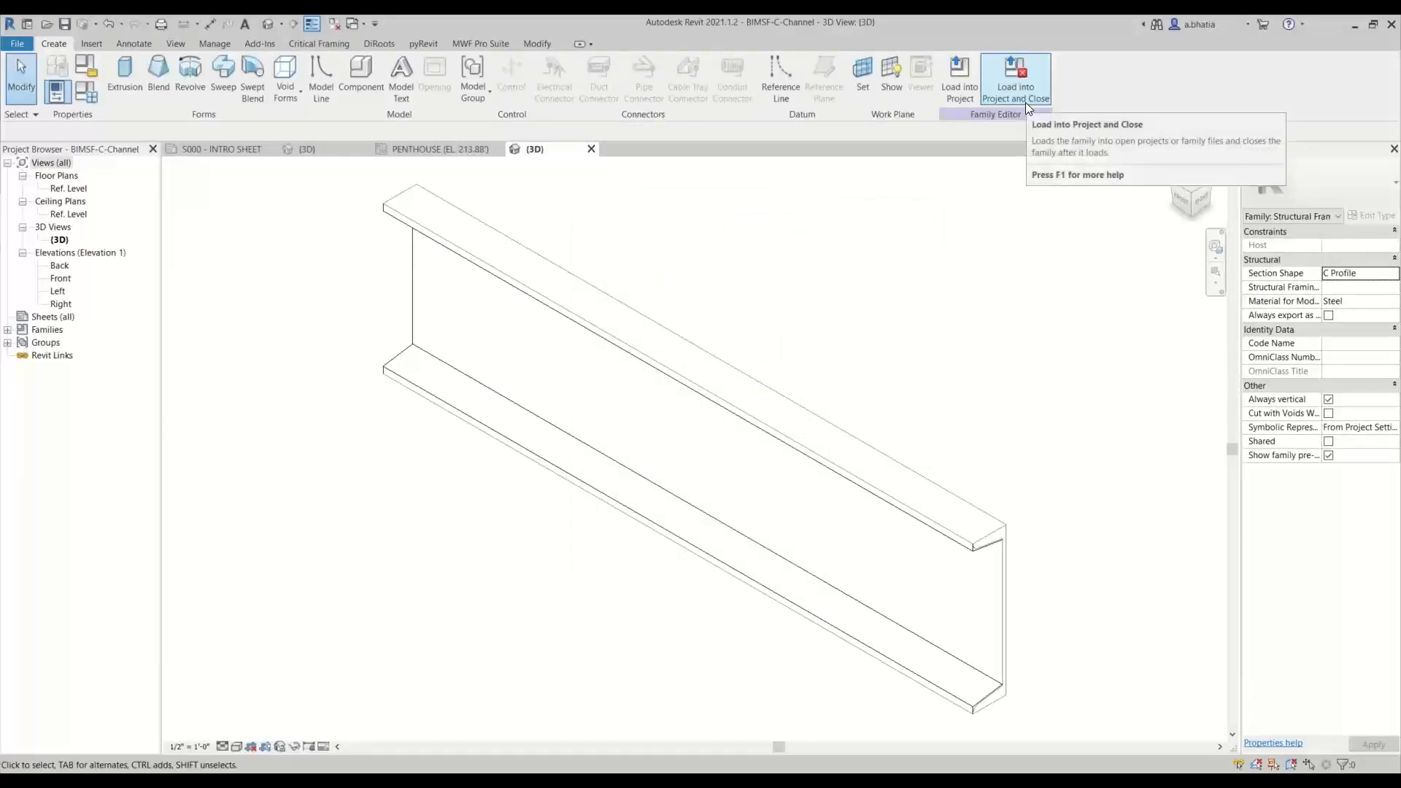
Step: Load the BIMSF-C-Channel family into the project and close it unsaved, overwriting the existing version and its parameter values
click(1026, 102)
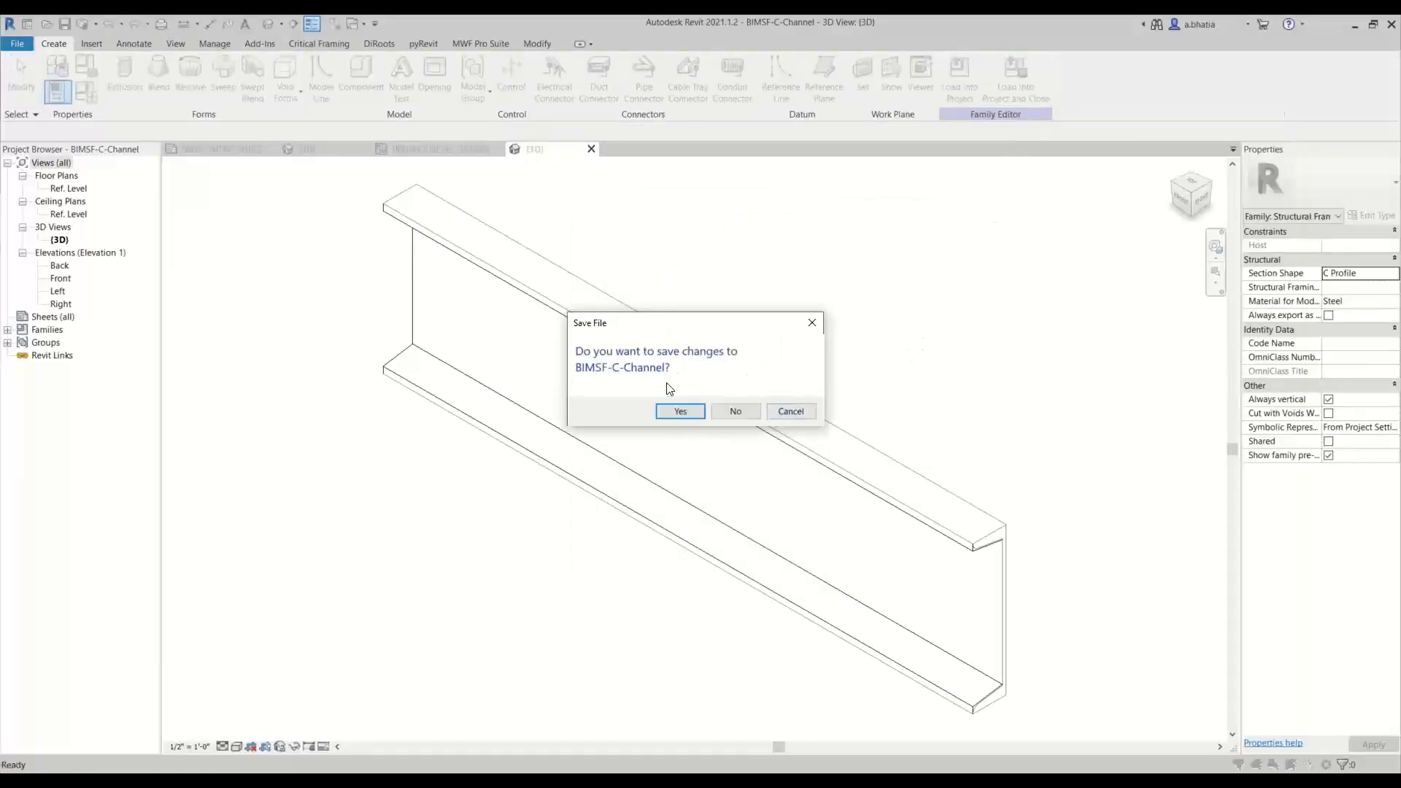
click(734, 411)
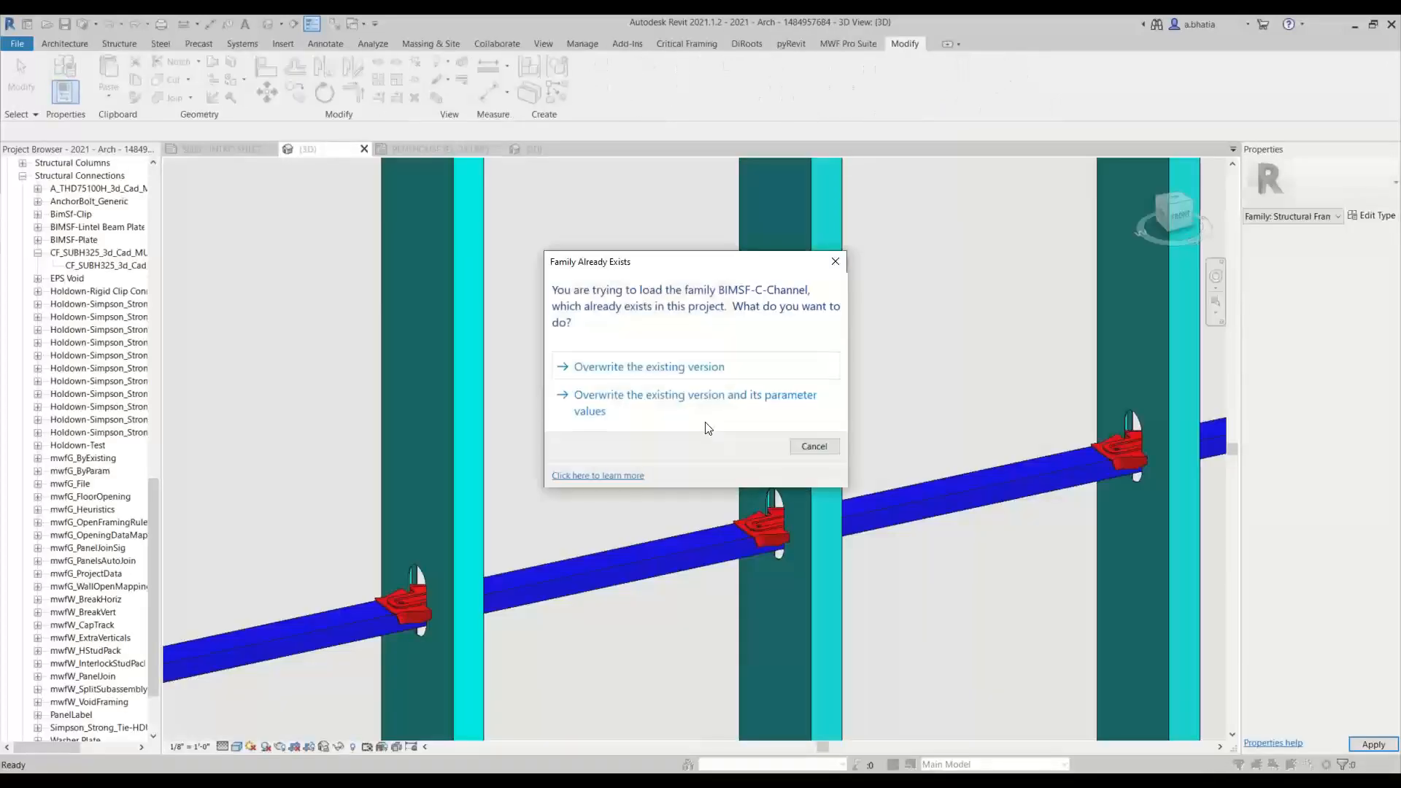
click(656, 403)
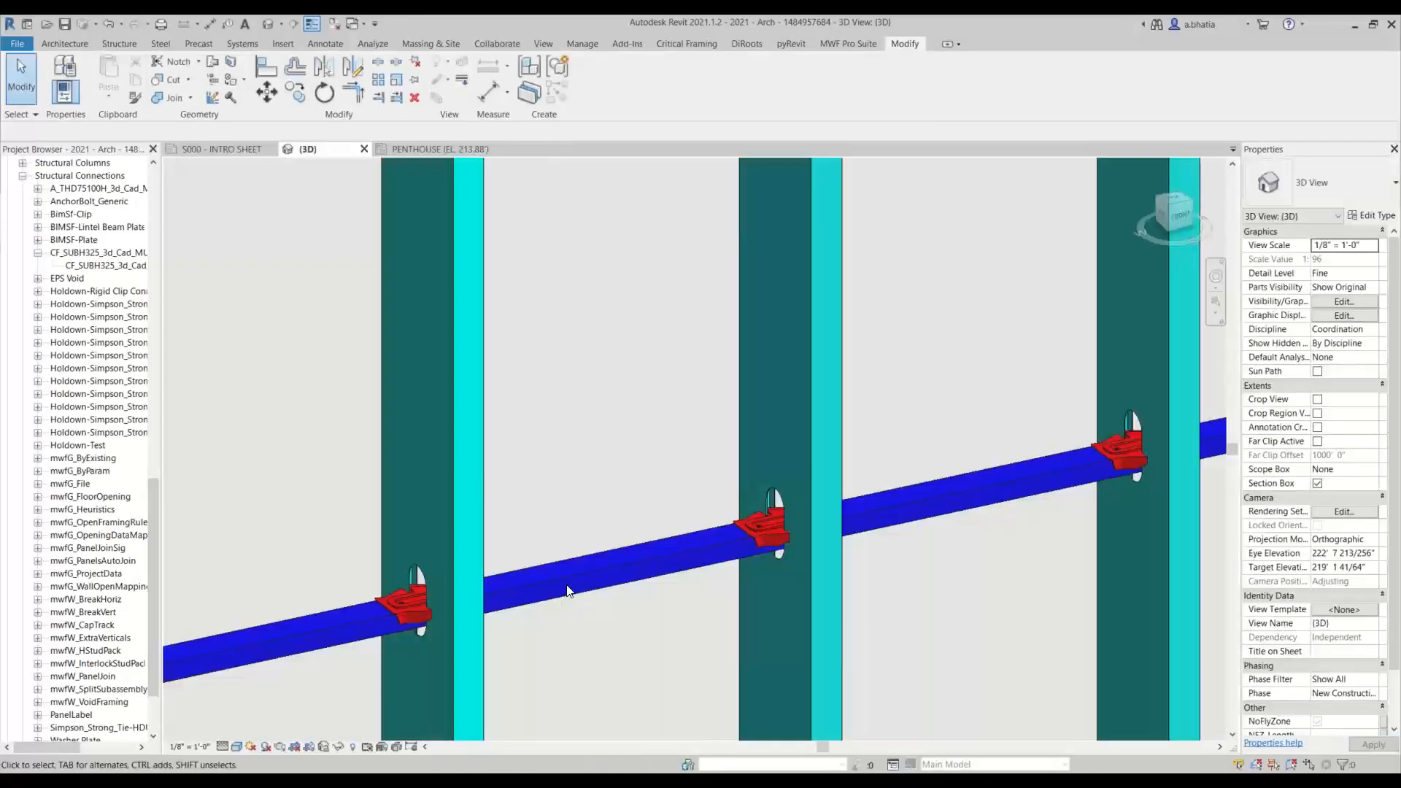
Step: Examine the properties of the reloaded C1.5X3 channel and the overall bridging layout of Panel531
click(569, 584)
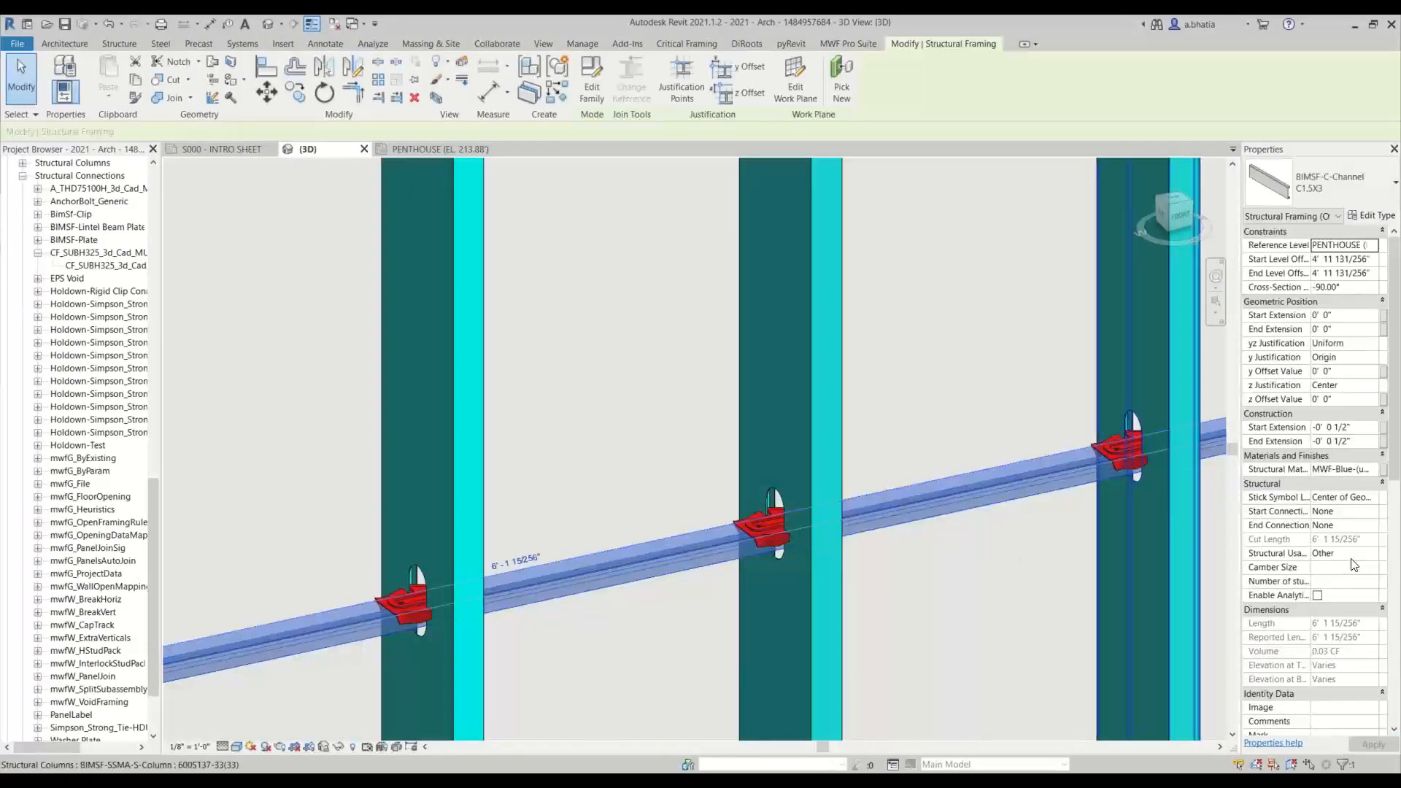
scroll(1351, 564, down, 5)
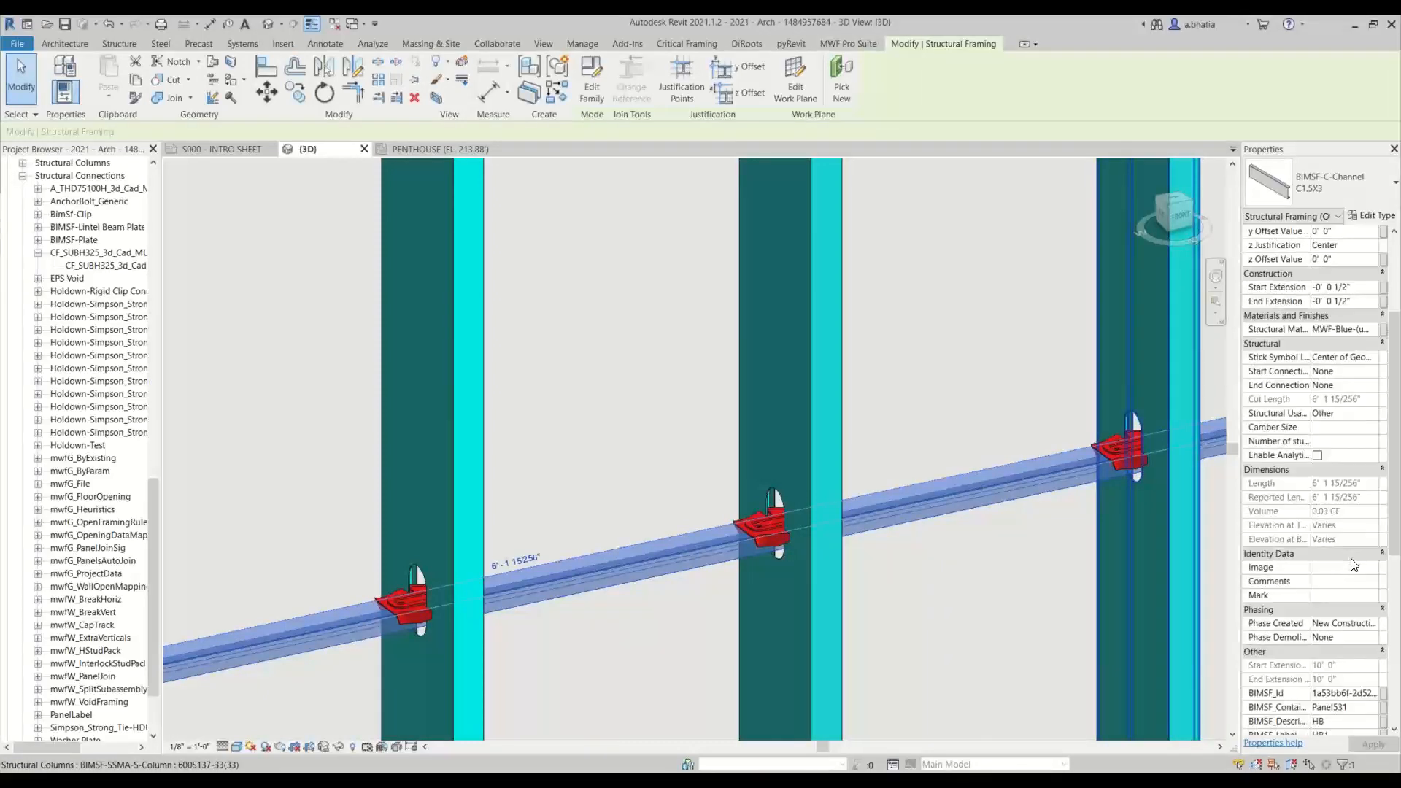
scroll(1354, 563, up, 5)
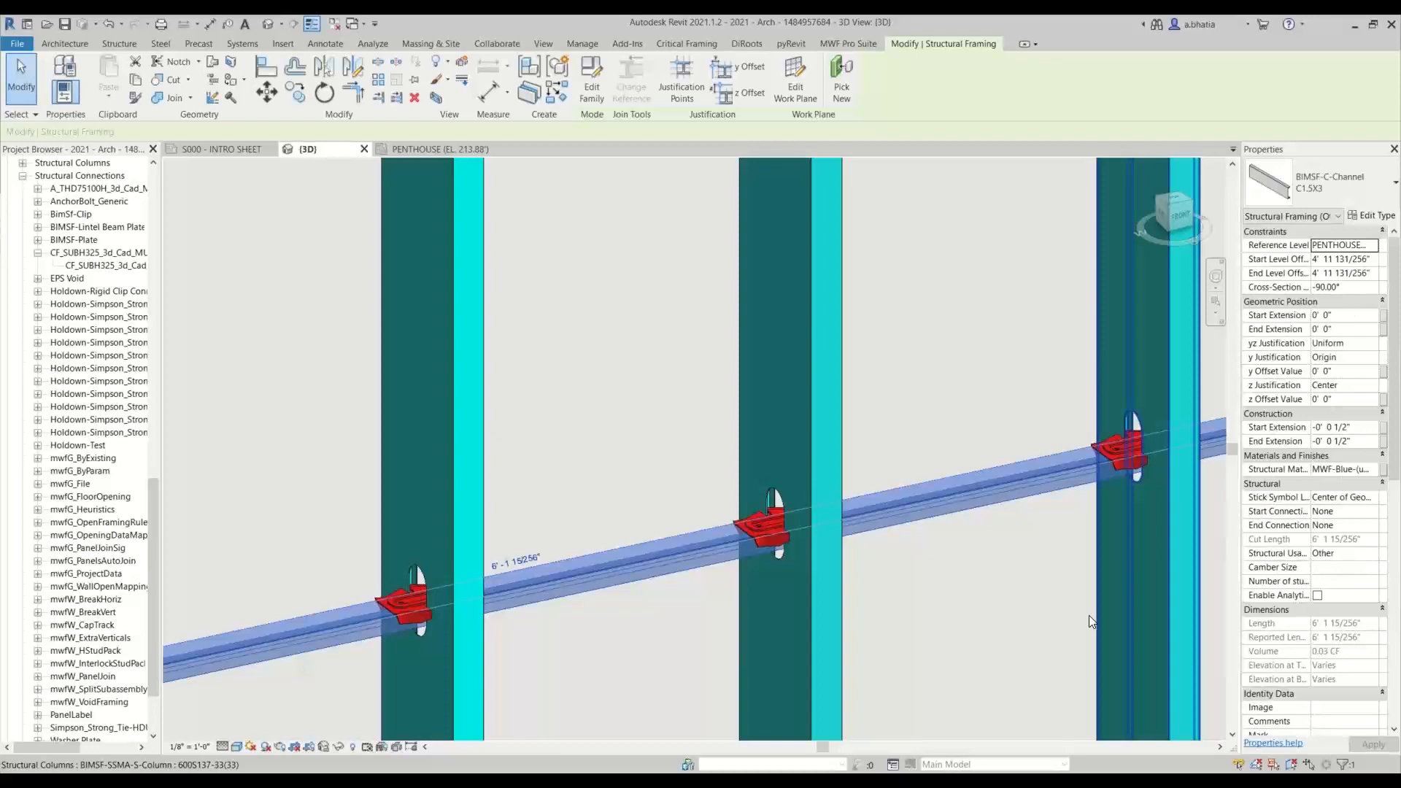
click(663, 524)
scroll(663, 523, down, 3)
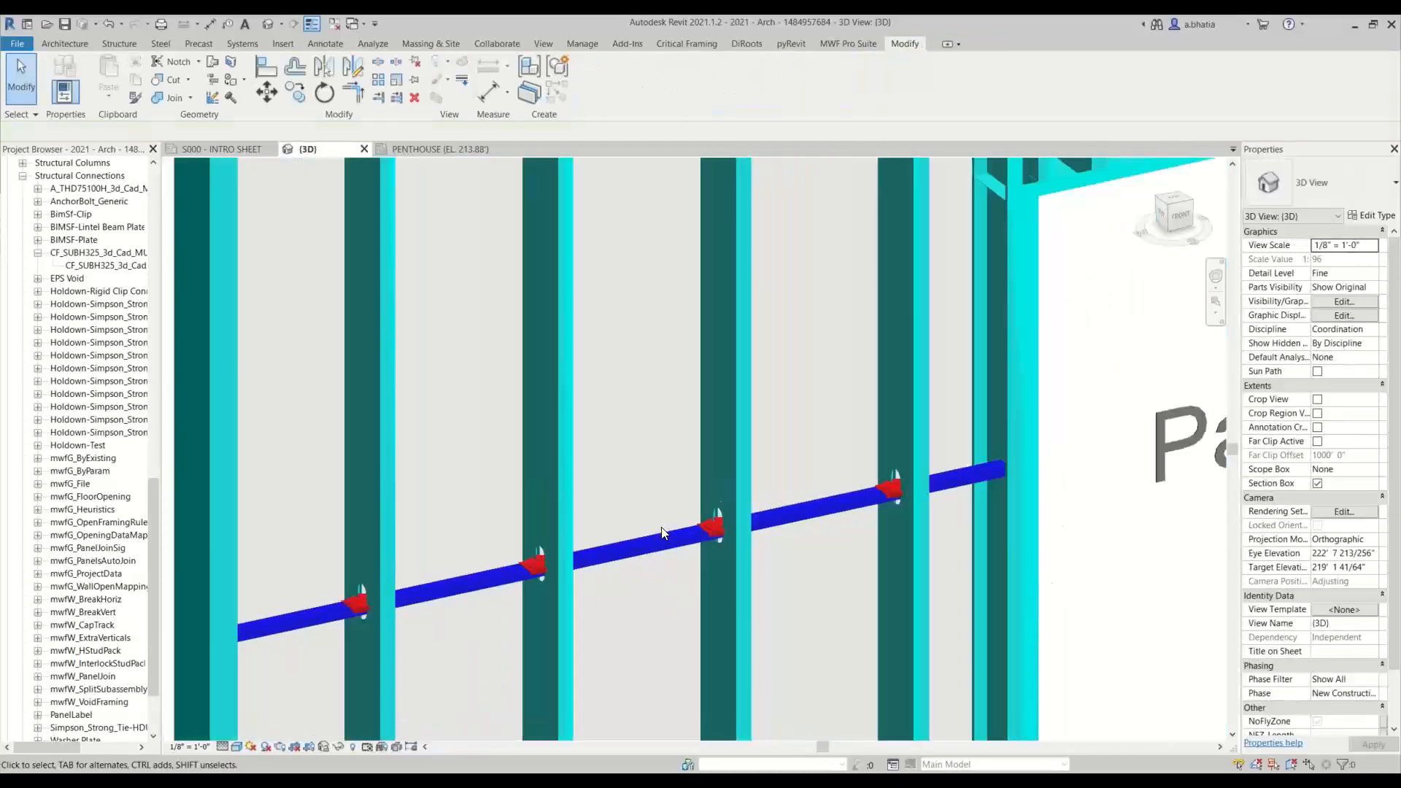
scroll(661, 526, down, 3)
scroll(638, 540, down, 2)
scroll(616, 532, up, 1)
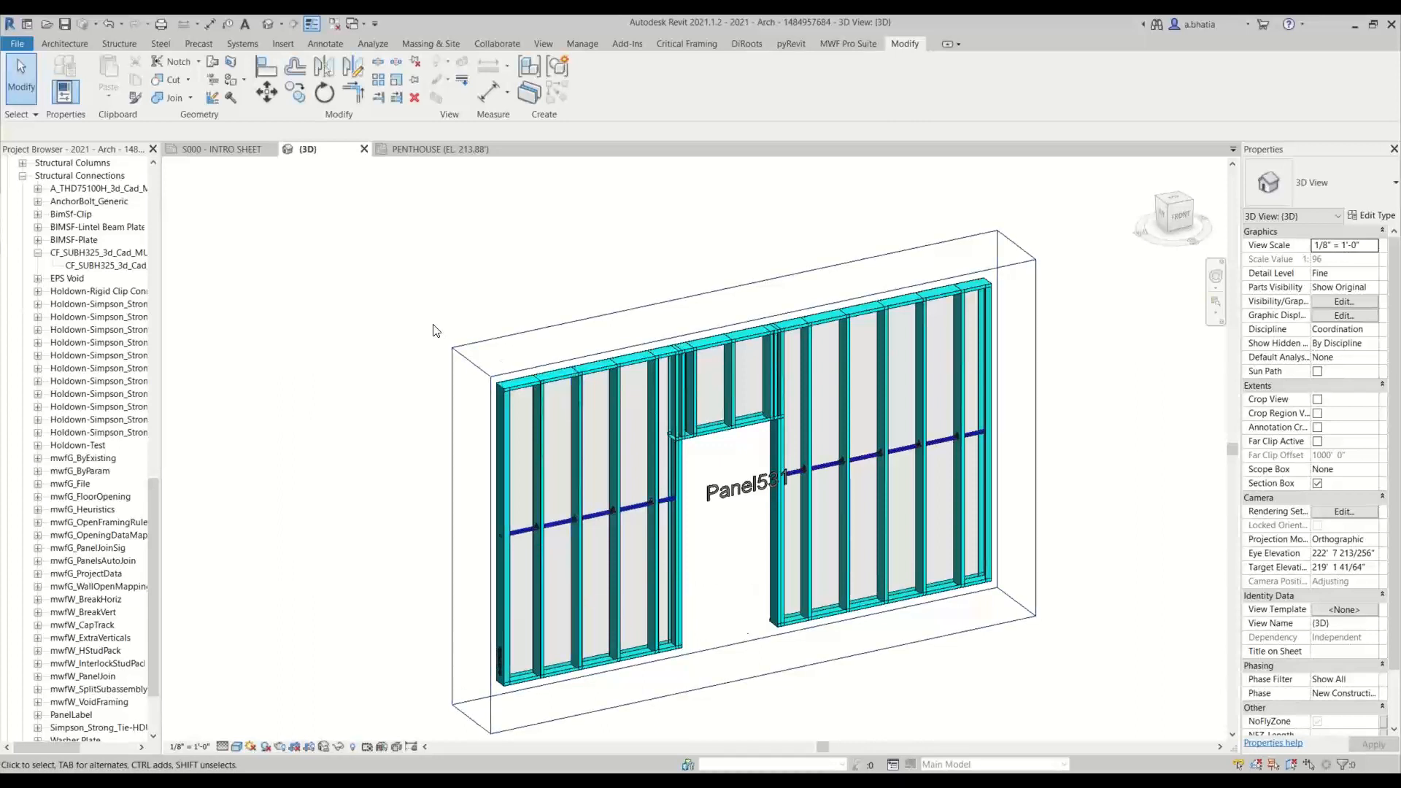
Step: Examine the studs and the marker around the square column of Panel530 in the PENTHOUSE structural plan
click(413, 154)
scroll(421, 556, up, 3)
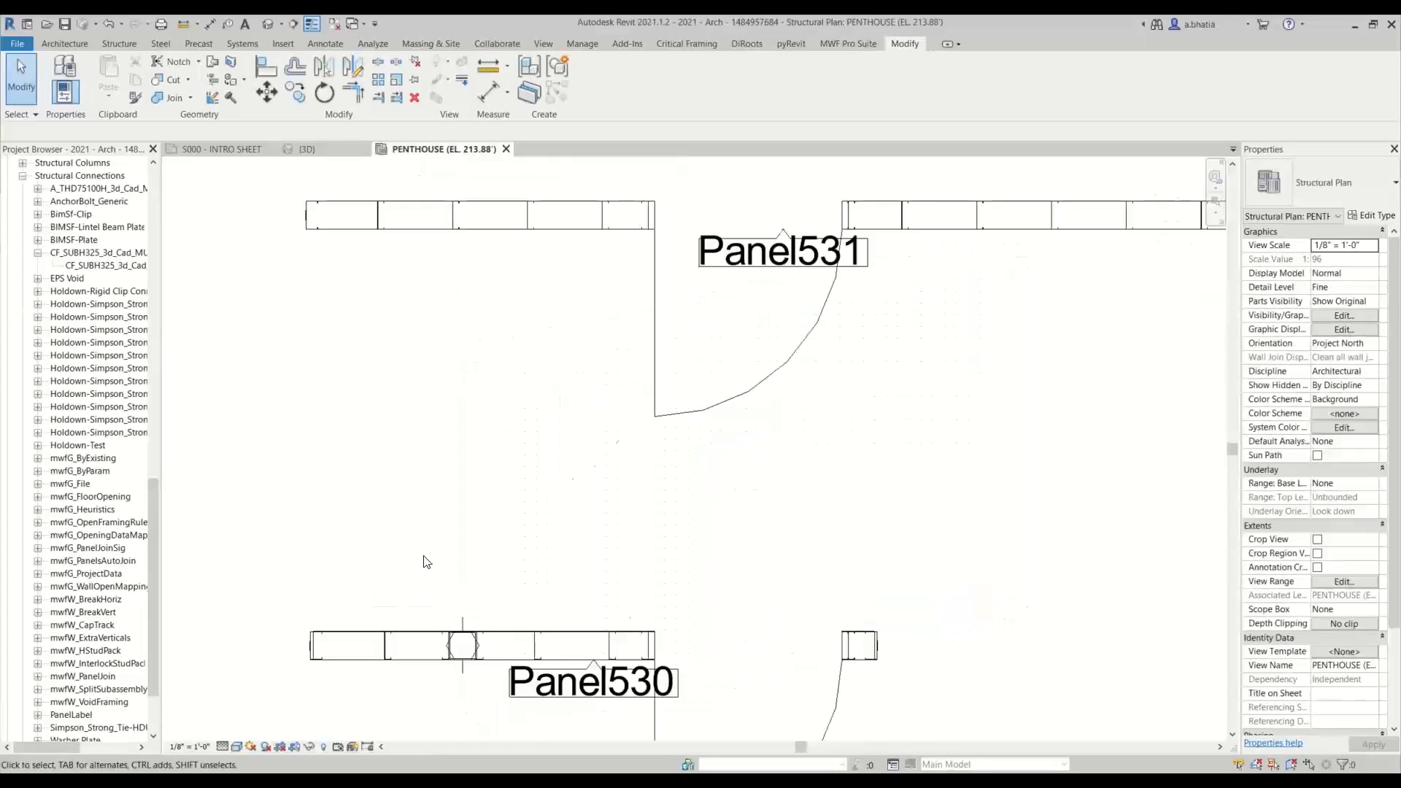
scroll(489, 605, up, 3)
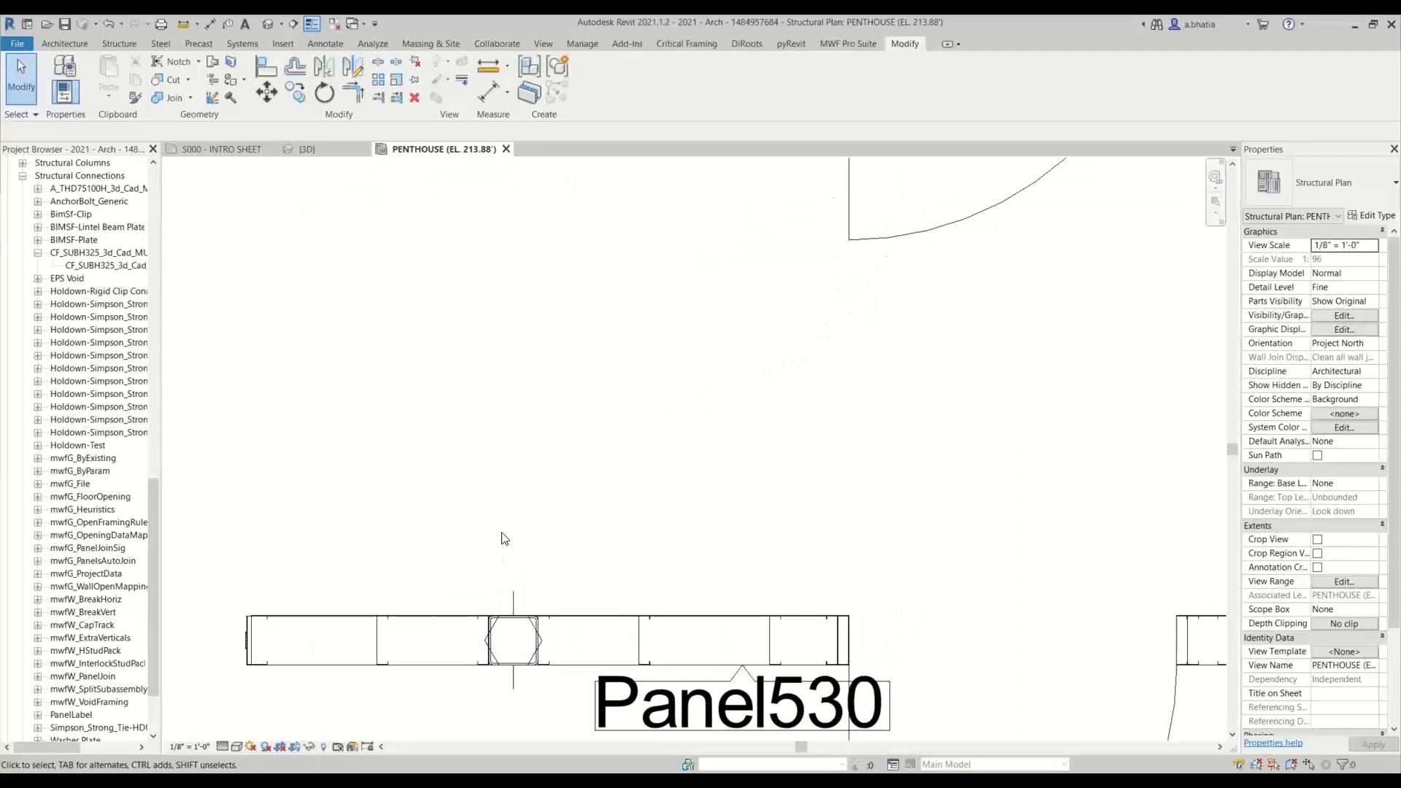
scroll(498, 635, up, 3)
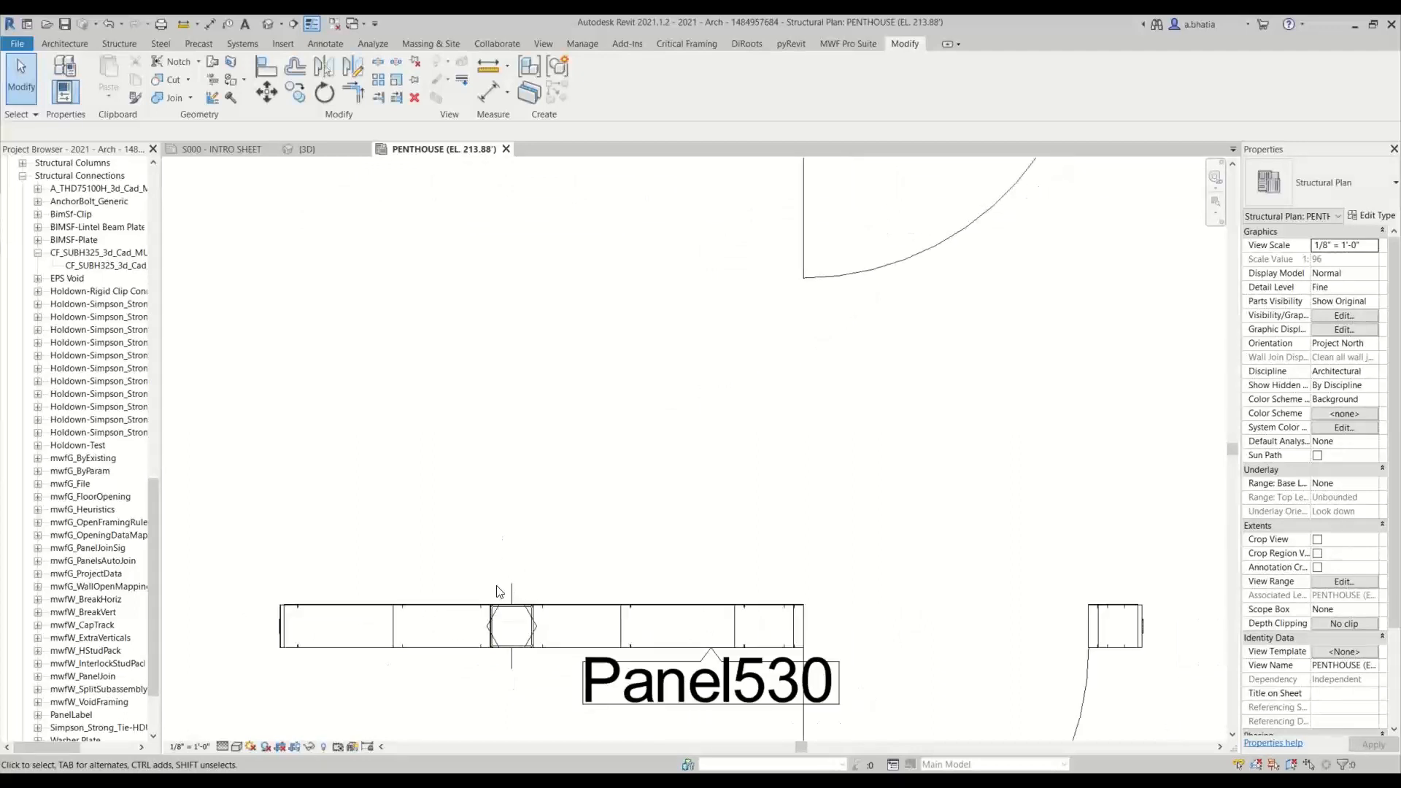
middle_drag(499, 641, 722, 625)
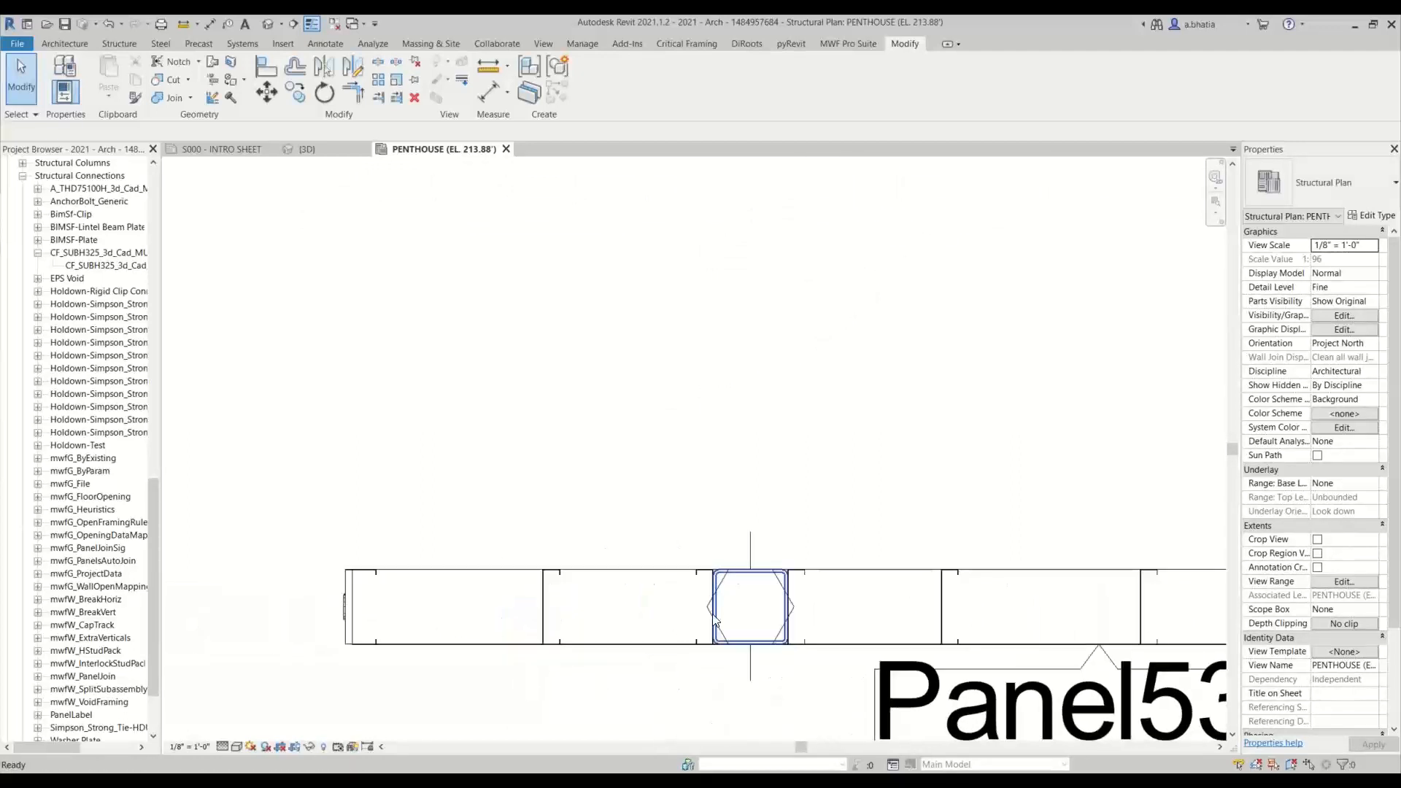
scroll(713, 615, down, 2)
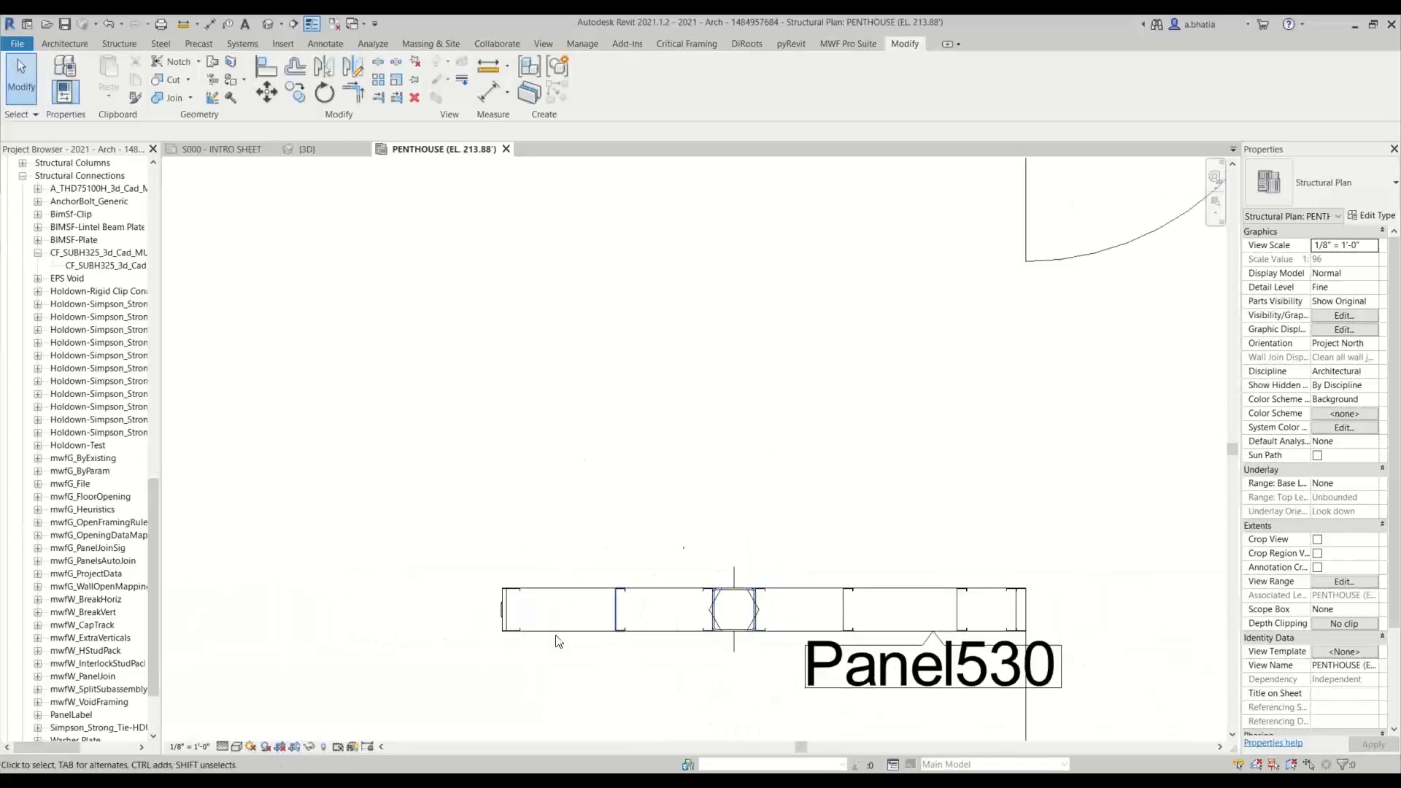
scroll(511, 613, up, 3)
scroll(560, 591, down, 5)
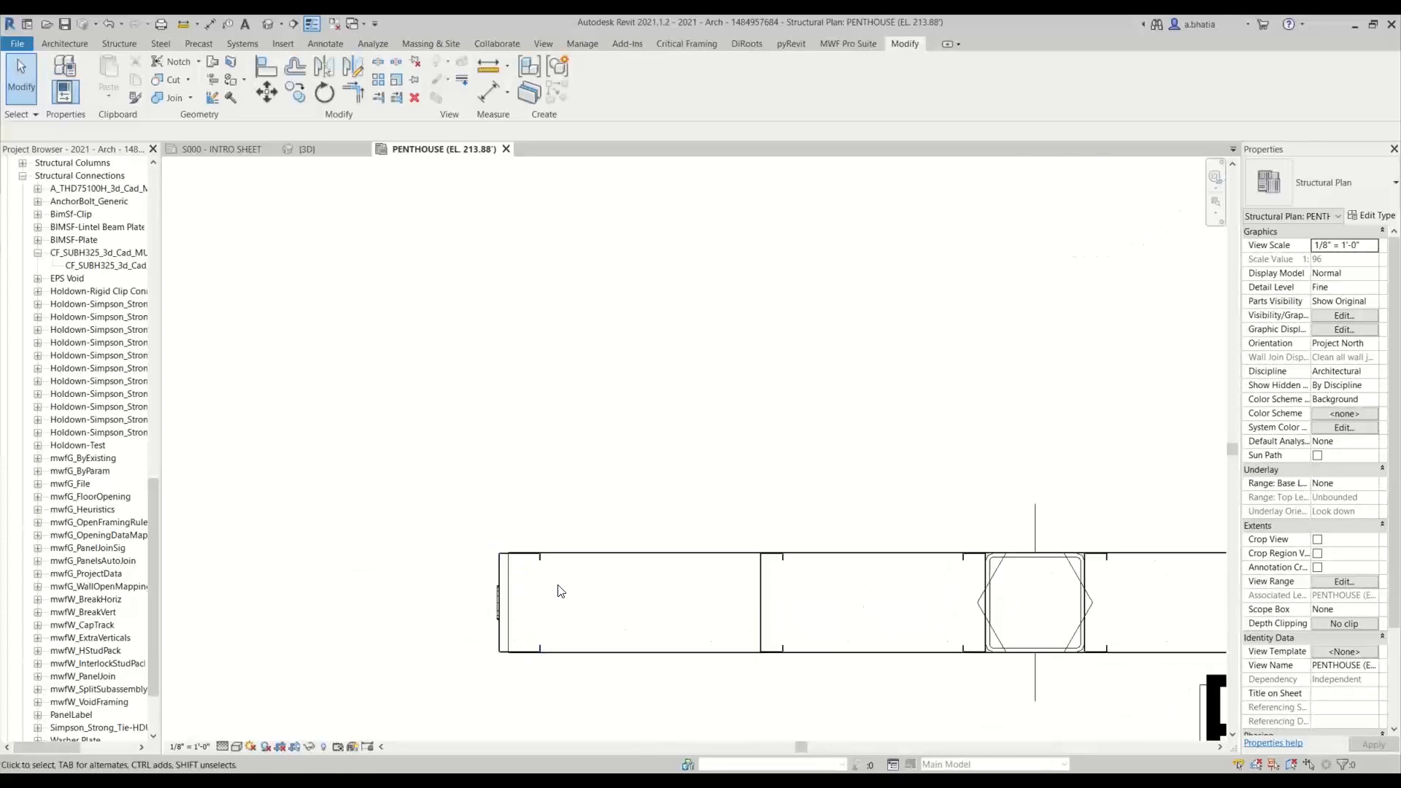
Step: Inspect Panel531's end stud and intermediate studs in plan, including the properties of one 600S137-33(33) stud
middle_drag(663, 550, 616, 666)
scroll(446, 468, up, 2)
scroll(446, 467, up, 3)
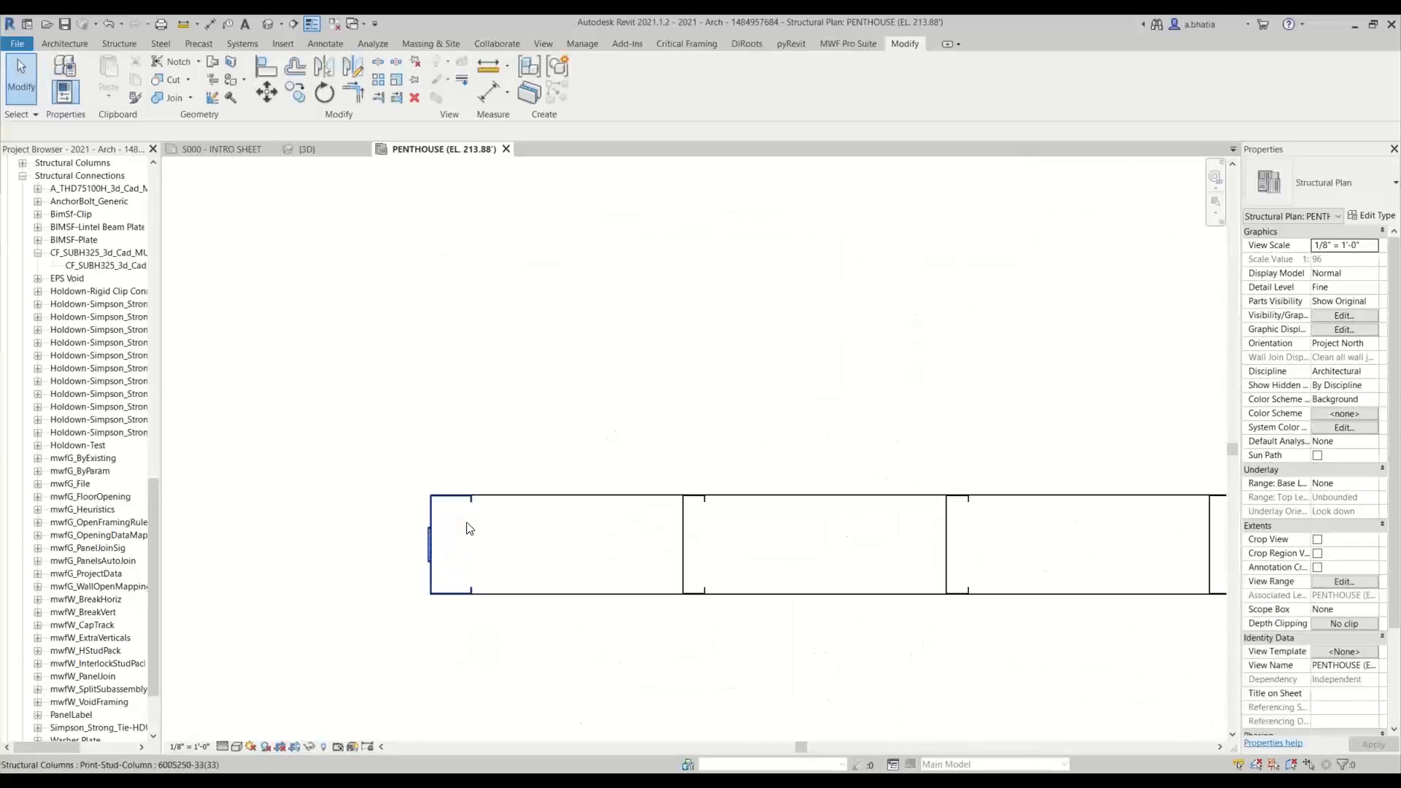
scroll(523, 538, down, 2)
middle_drag(637, 551, 427, 561)
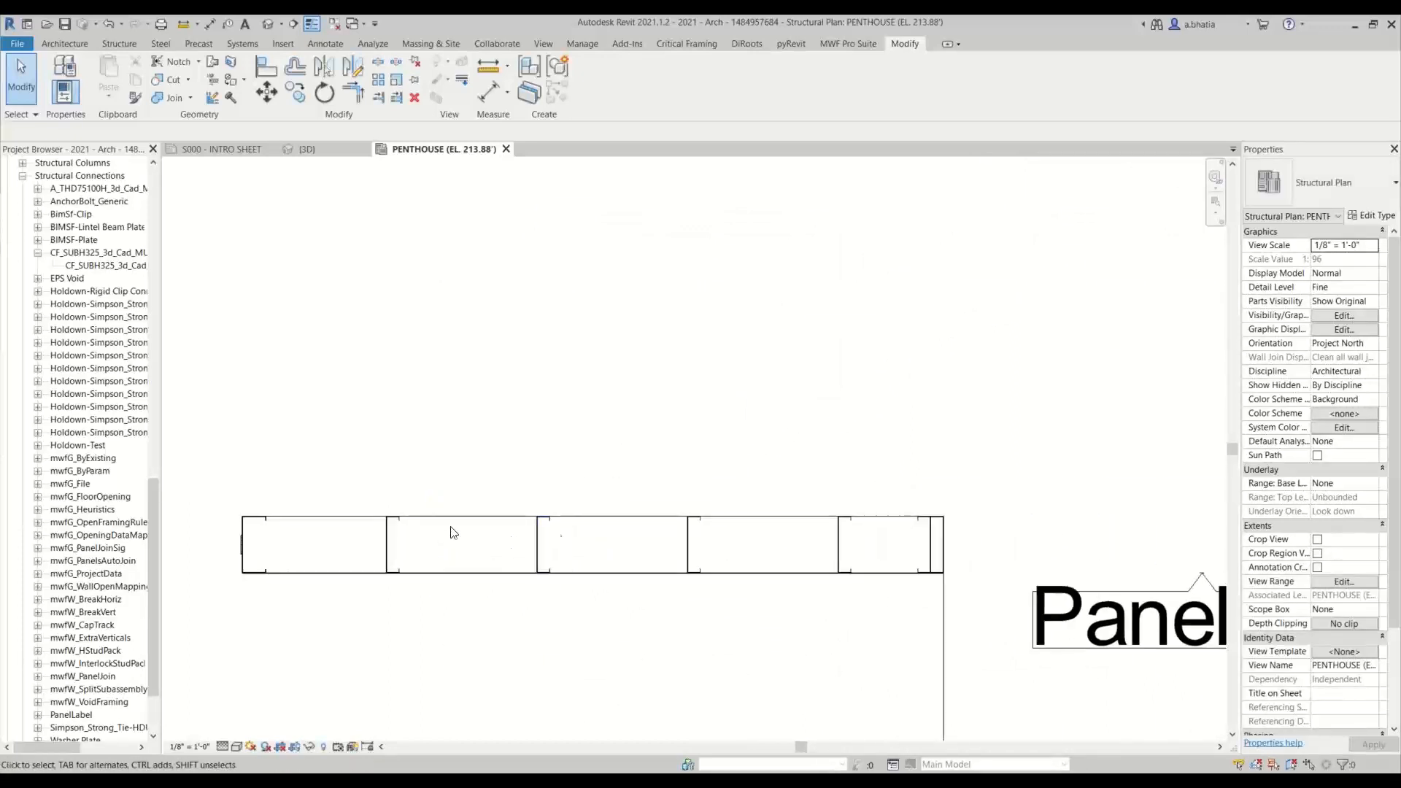
click(555, 528)
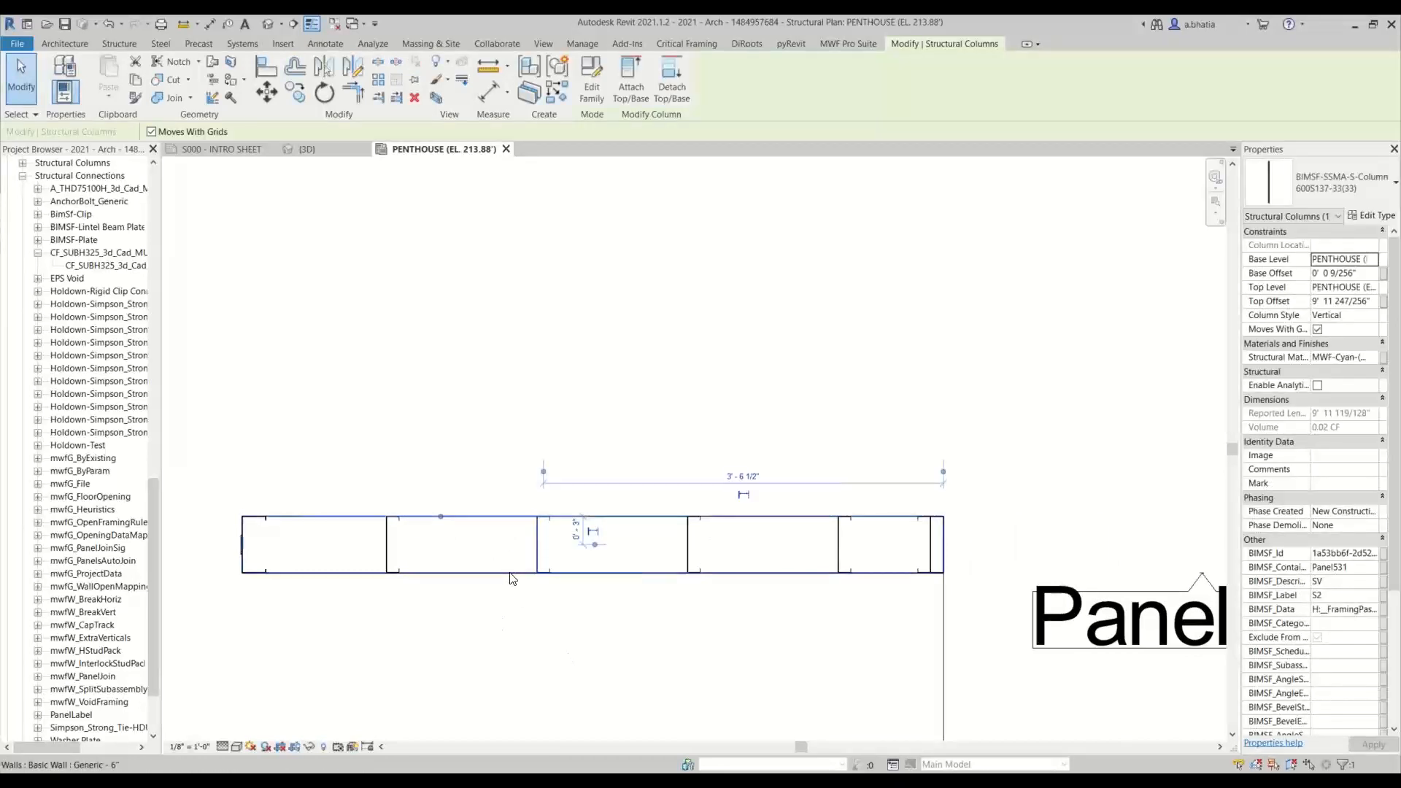
click(853, 381)
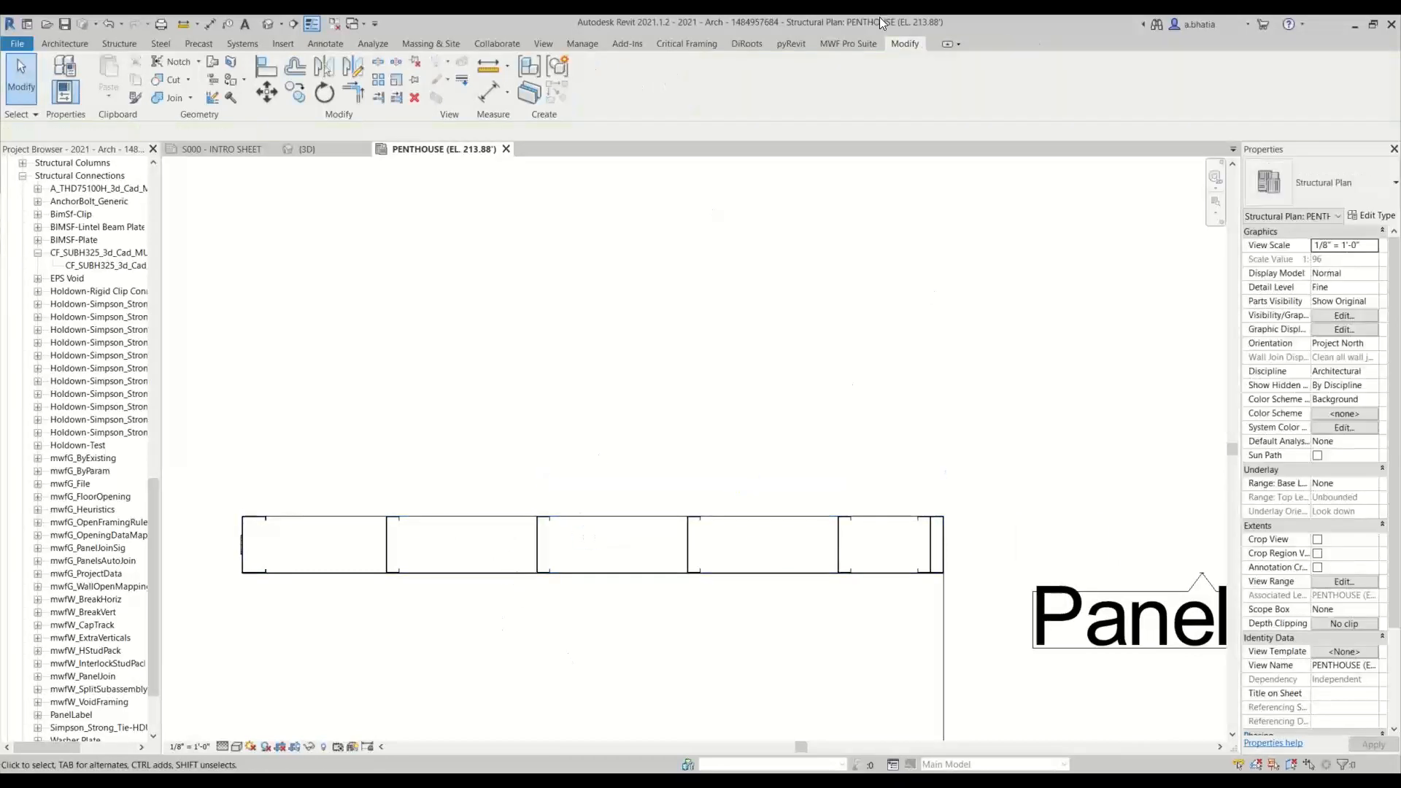
Step: In the Marker Manager's wall vertical framing types, duplicate the H Stud marker type as HSS2 SP1
click(847, 45)
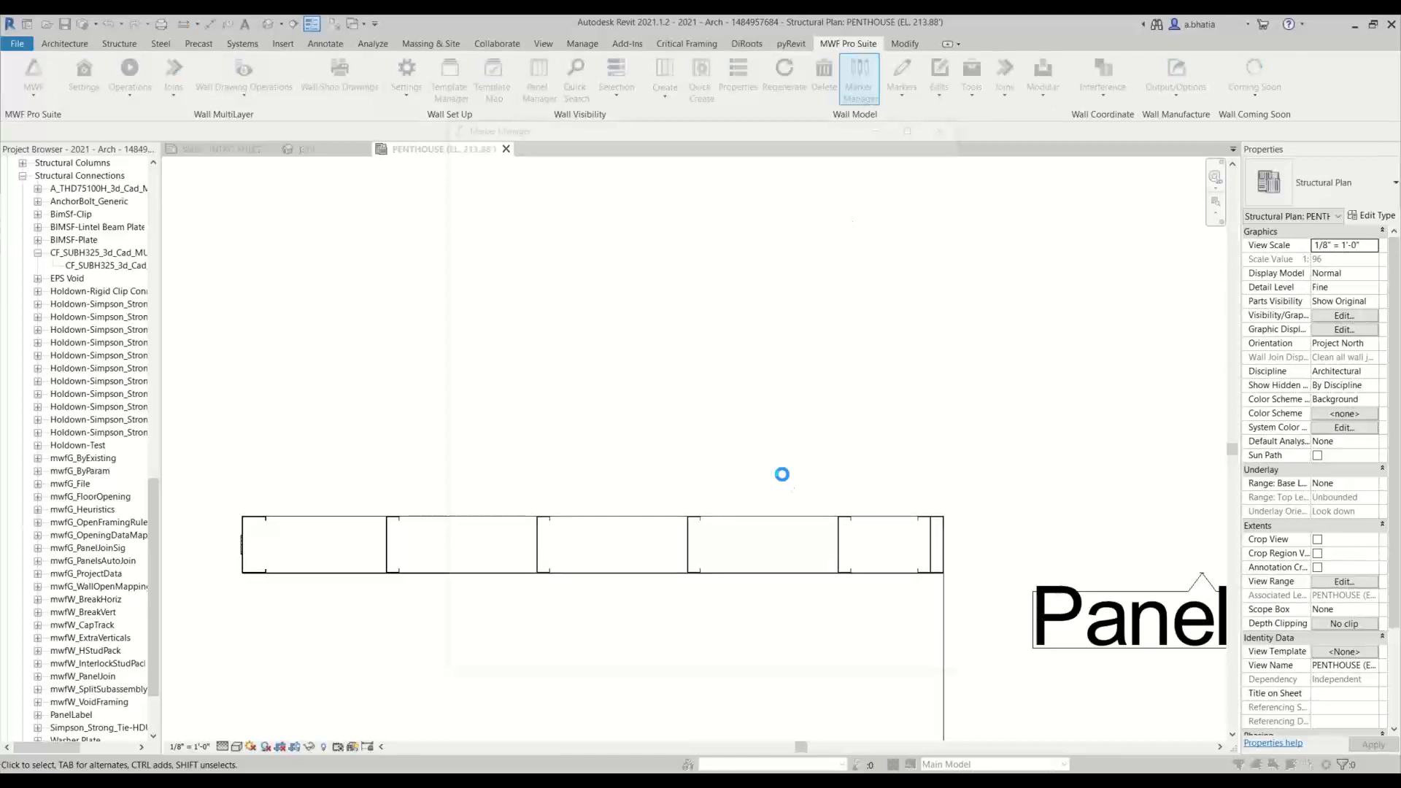
click(522, 145)
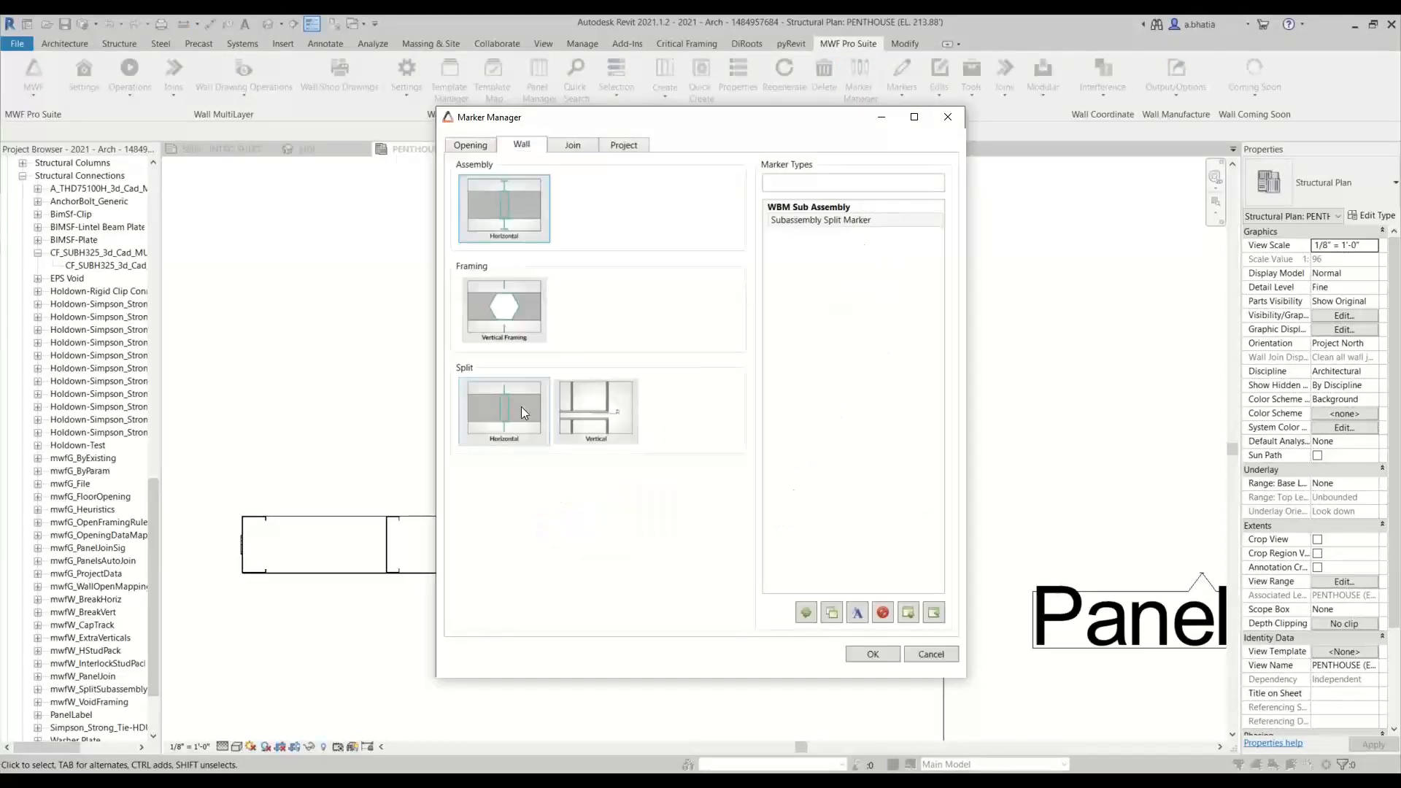
click(501, 317)
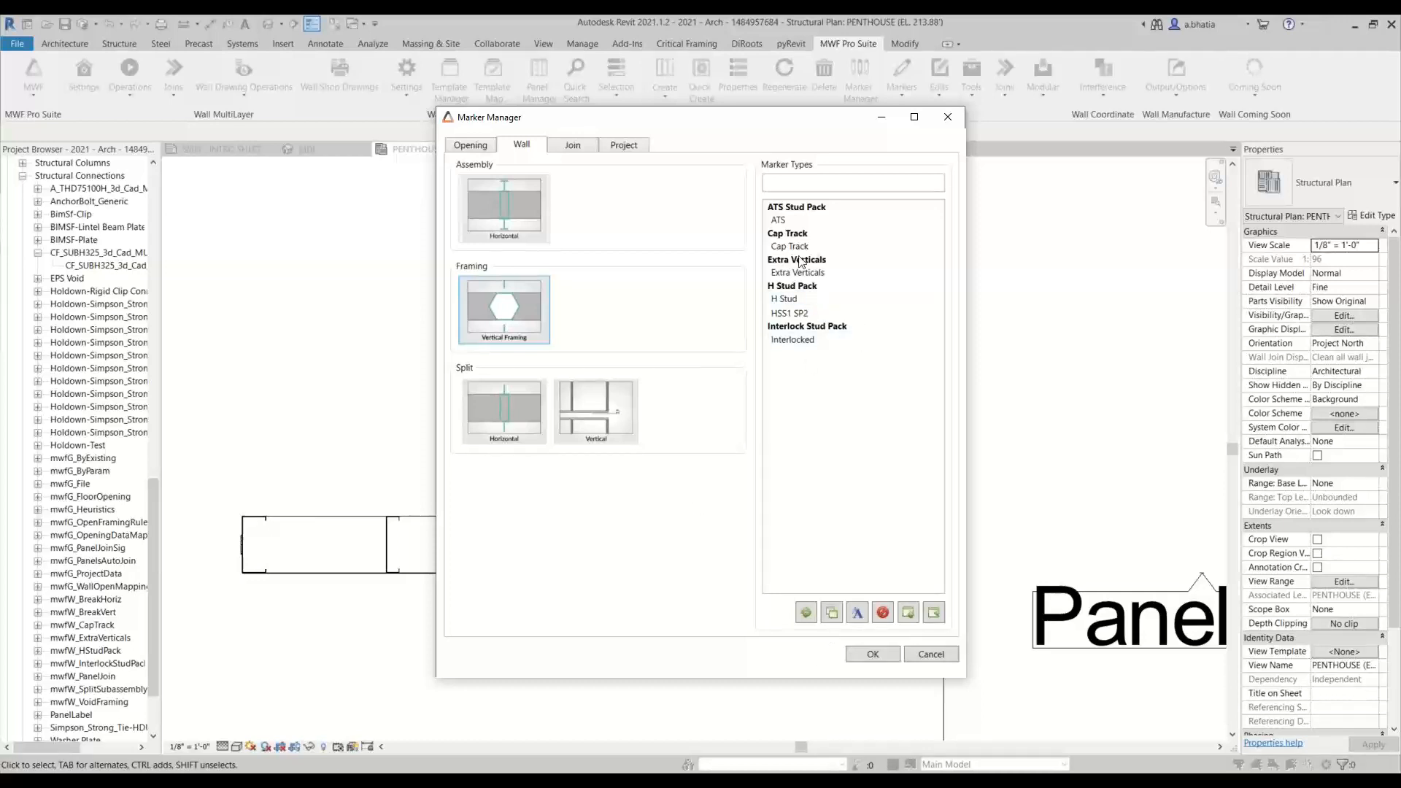
click(794, 299)
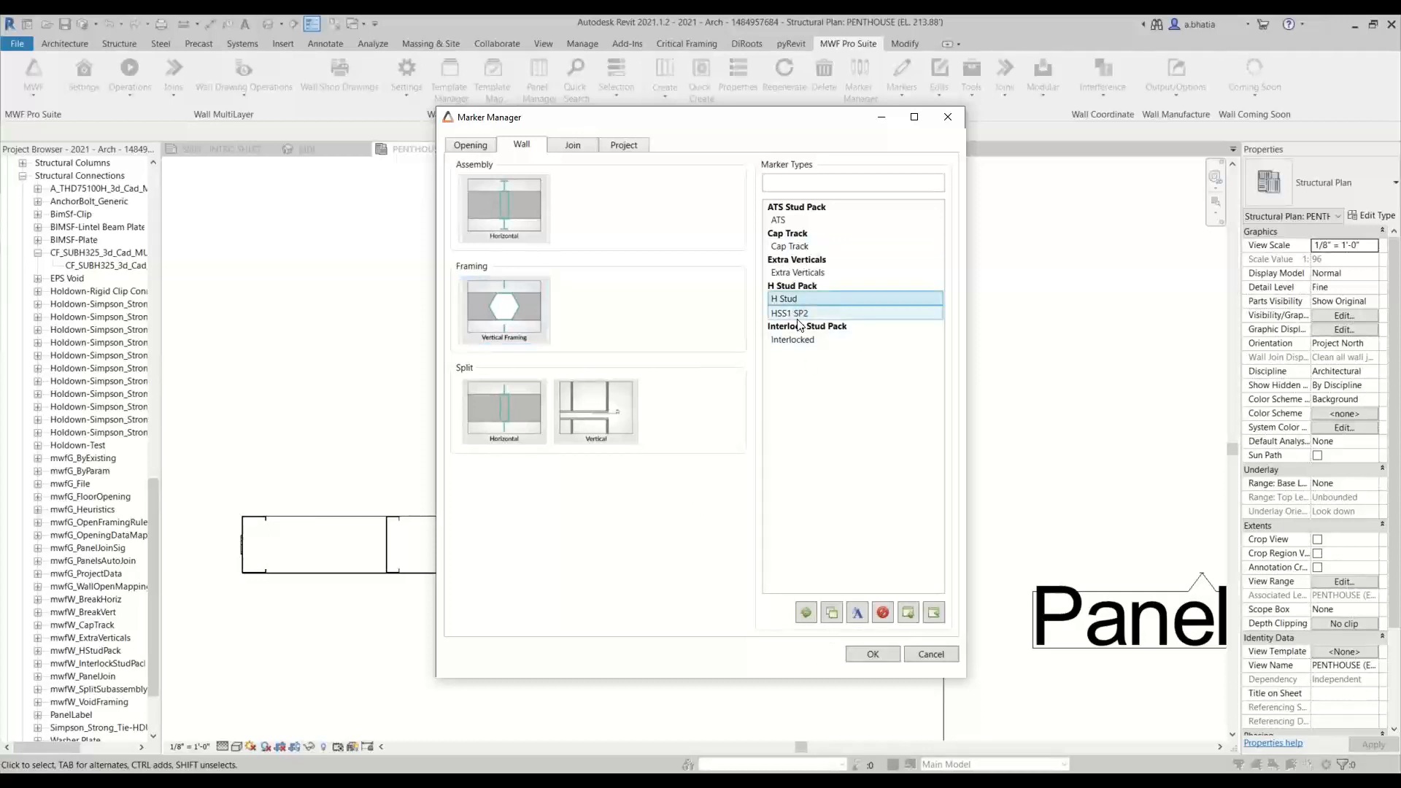
click(832, 617)
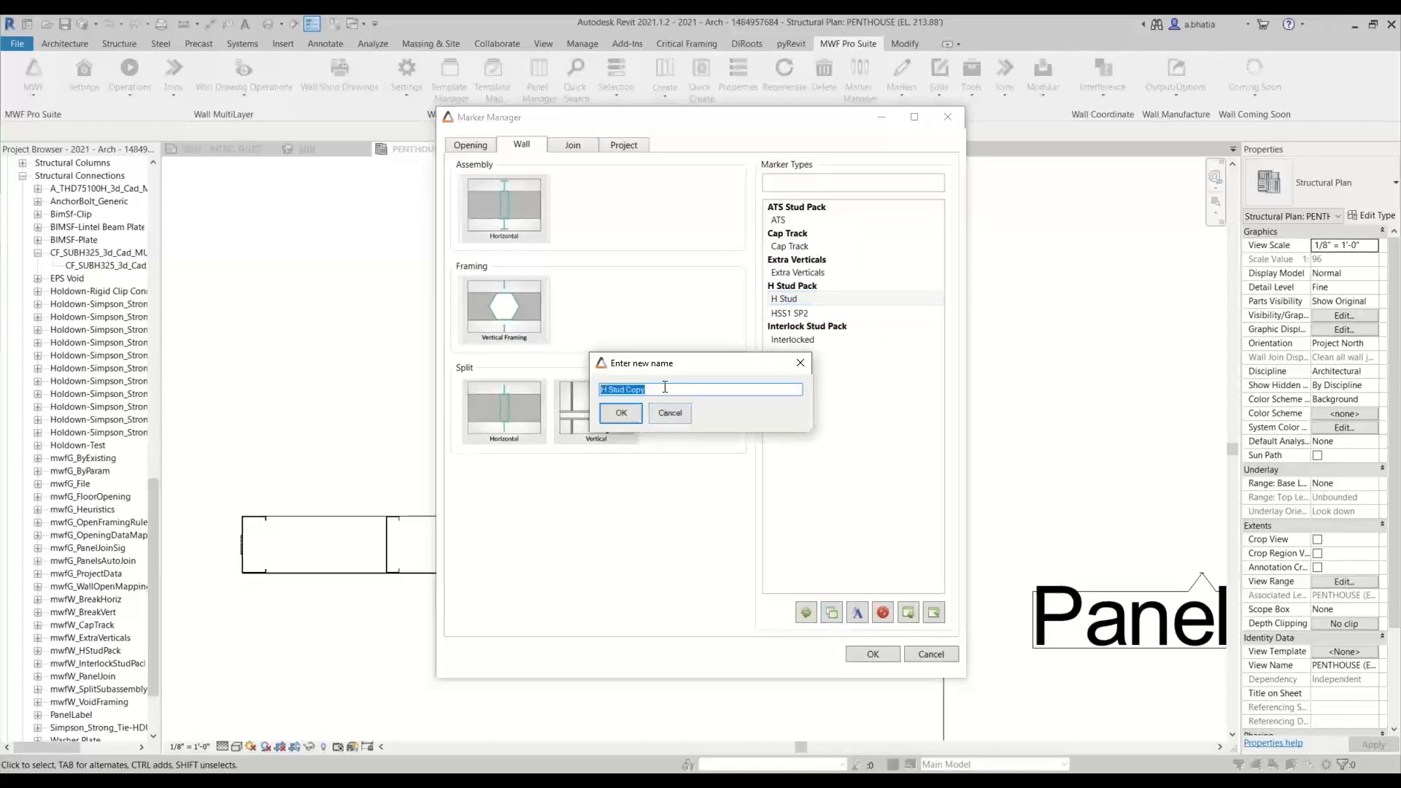
text(HSS2 SP1)
click(614, 417)
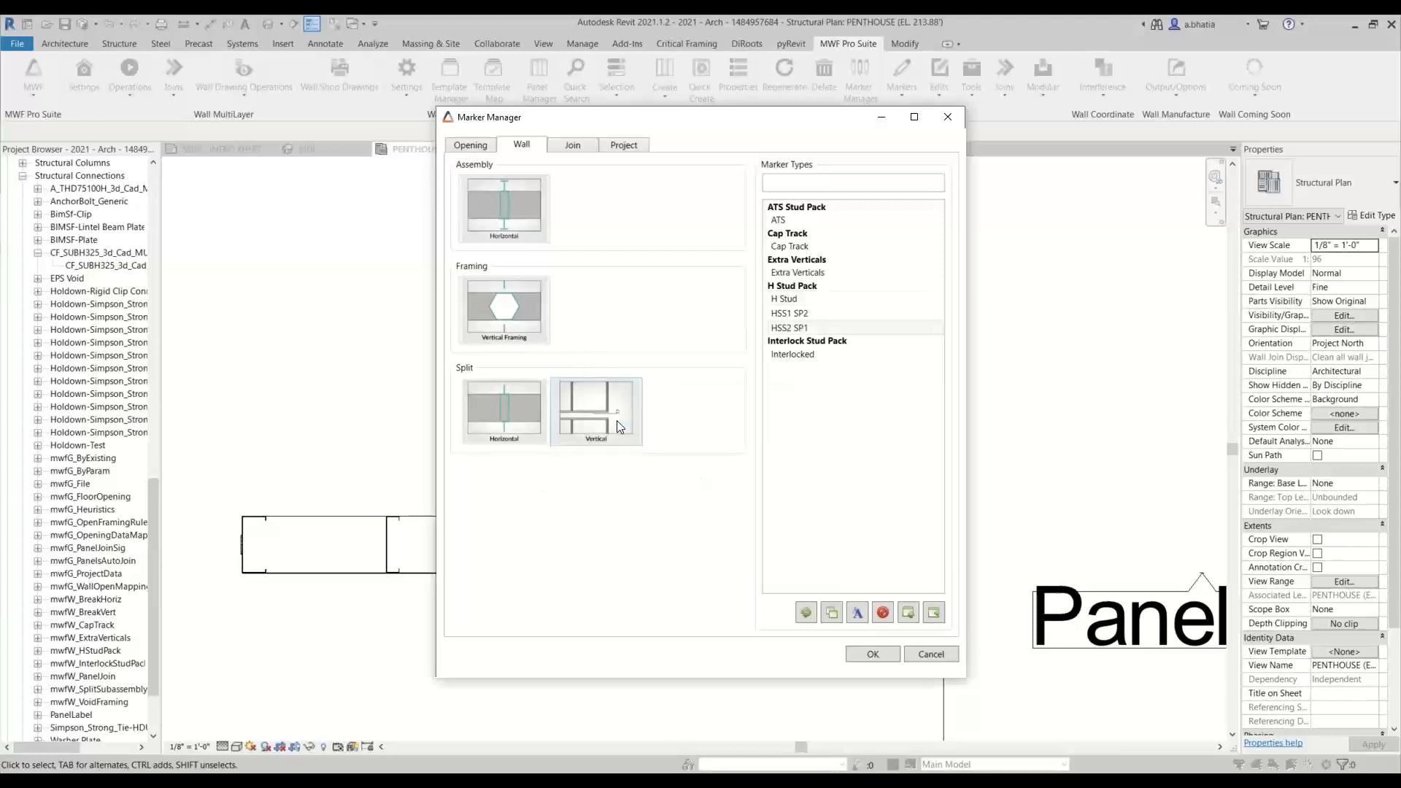
Step: Edit the HSS2 SP1 marker type to use one middle member of family HSS-Hollow Structural Section-Column : HSS6X6X3/8
click(803, 331)
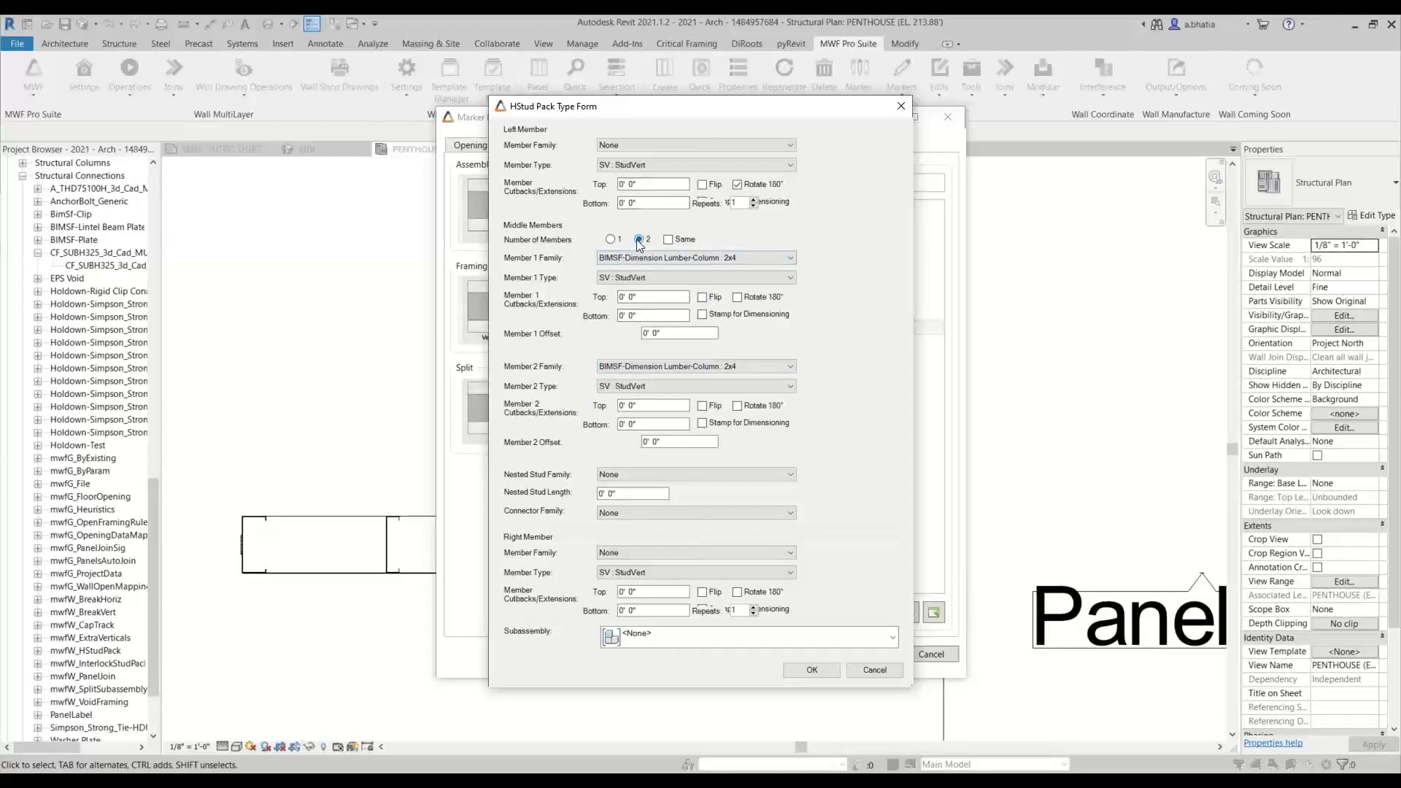
click(609, 240)
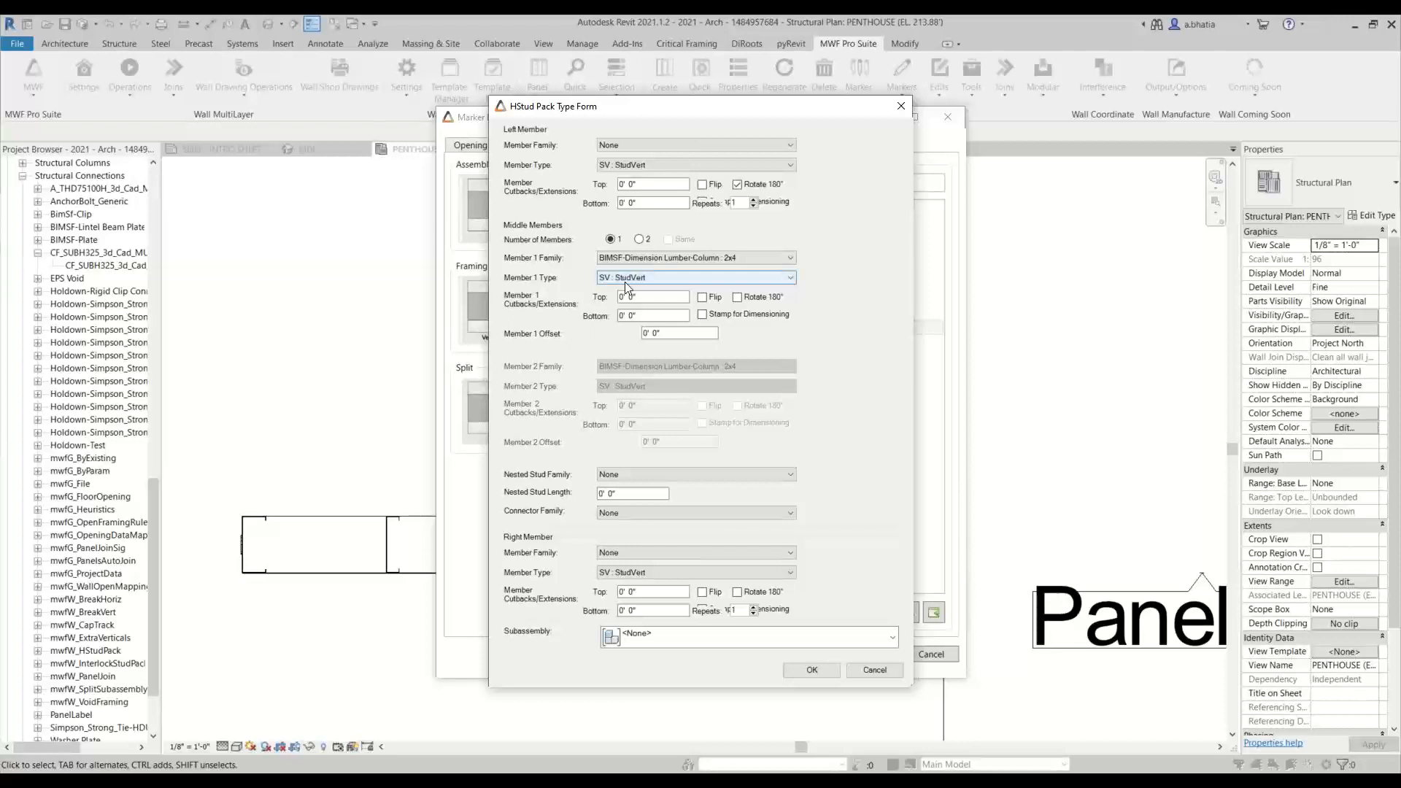
click(626, 258)
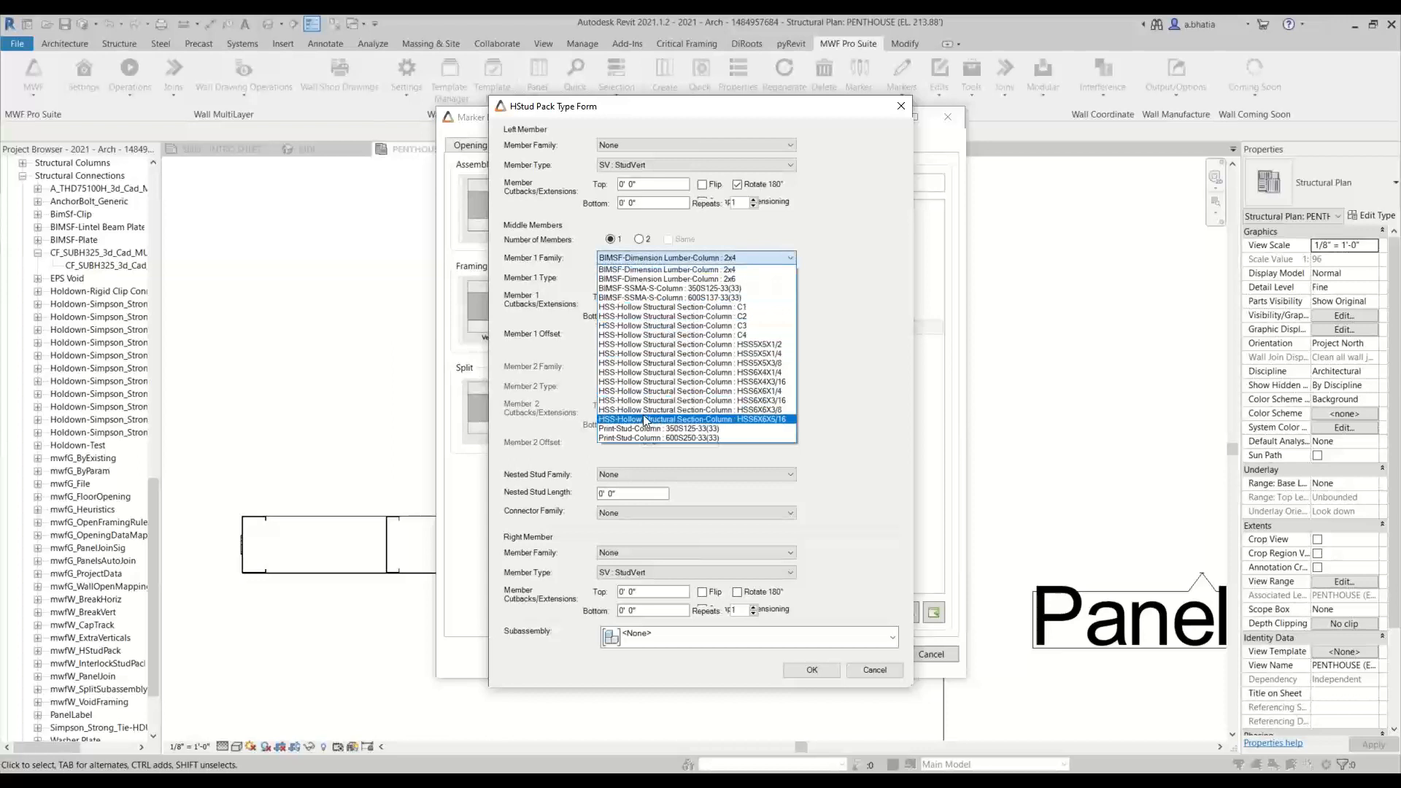
click(779, 409)
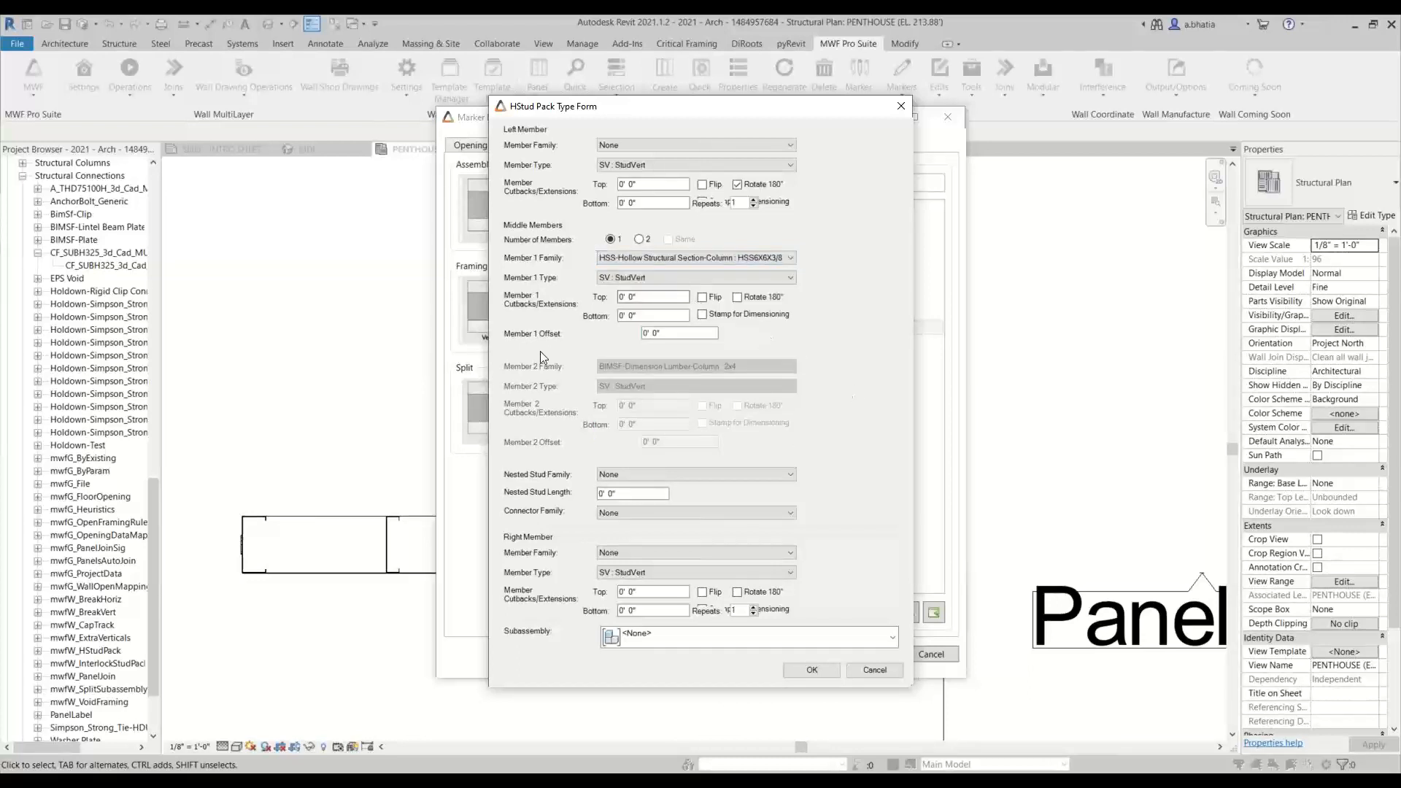
click(651, 299)
Step: Set the left member to BIMSF-SSMA-S-Column : 600S137-33(33) with 0 repeats and top and bottom cutbacks of -6"
click(693, 146)
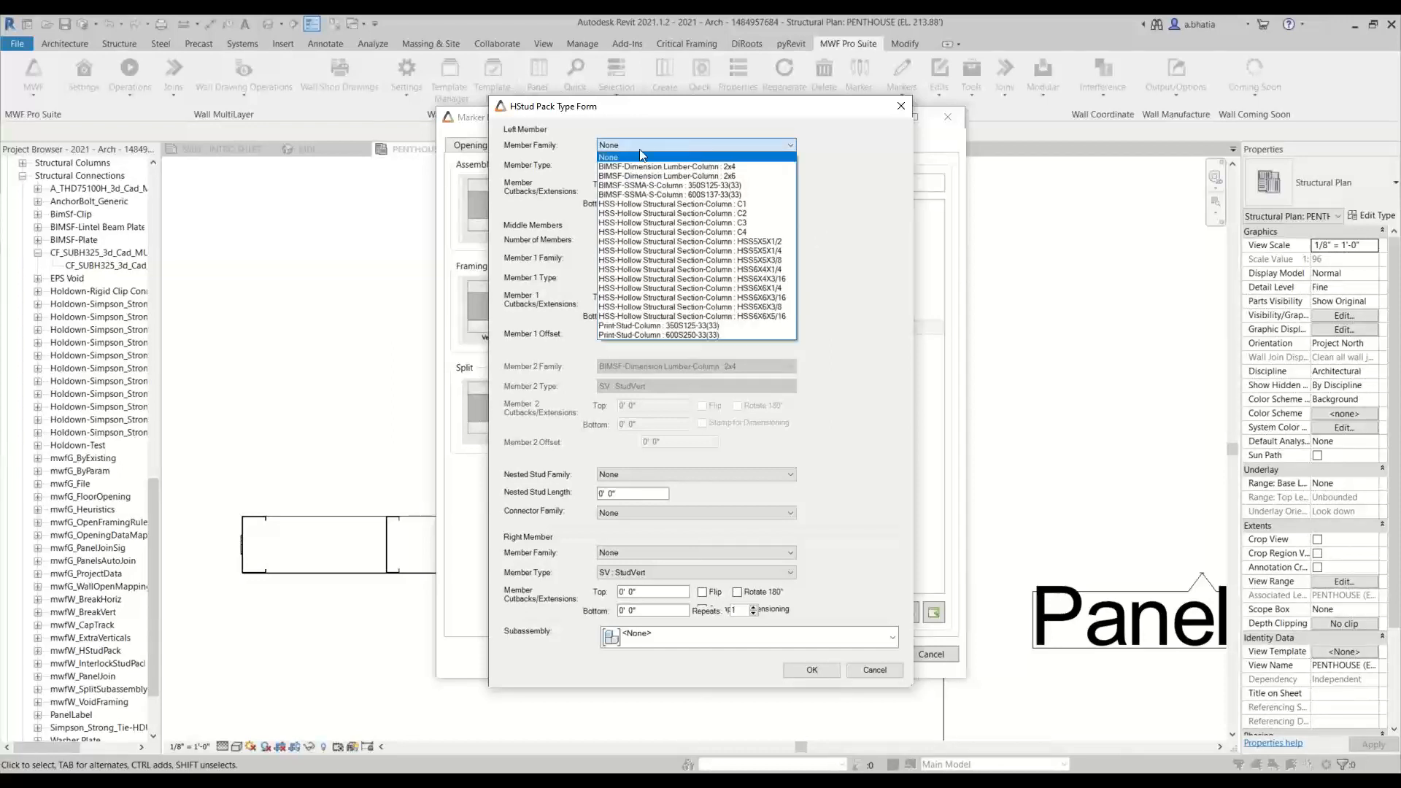
click(688, 195)
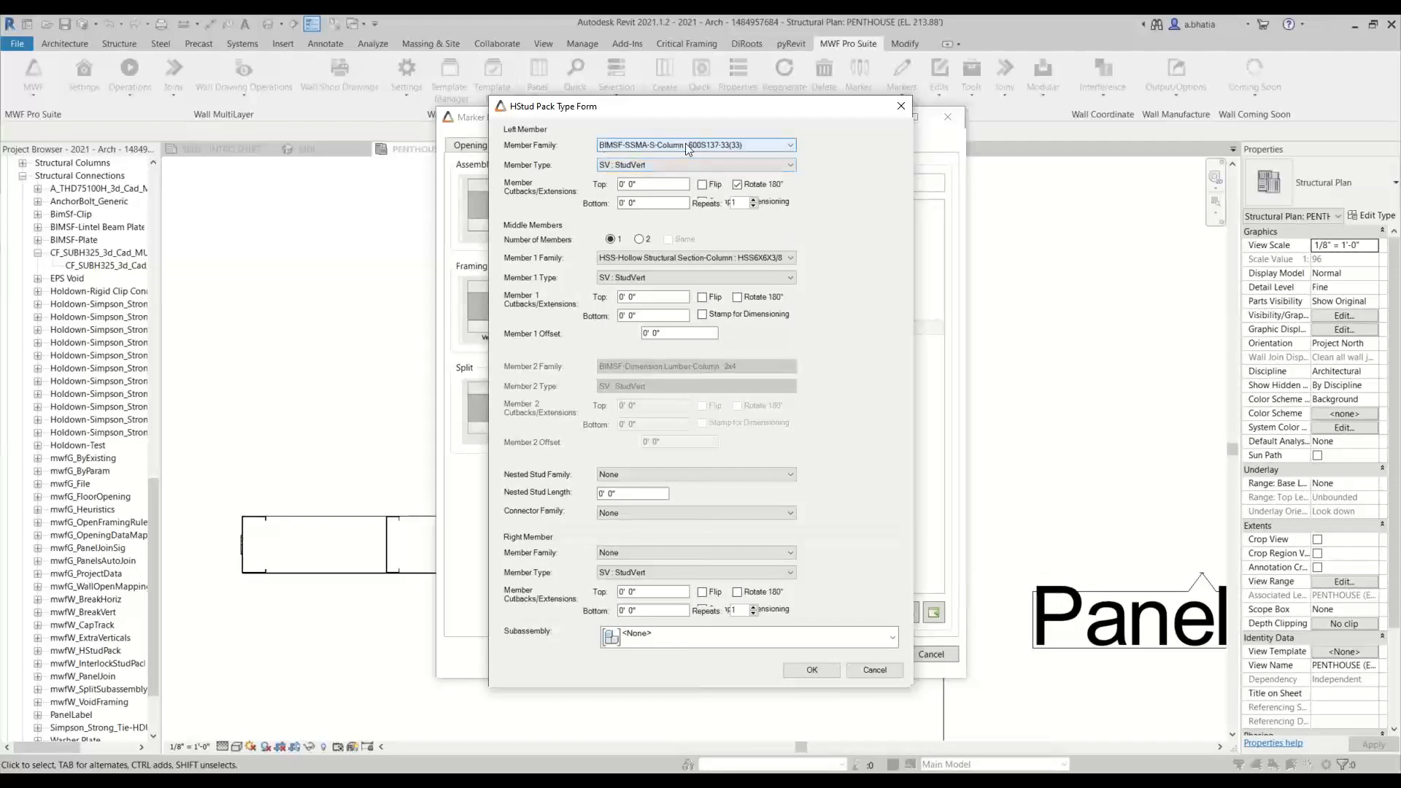
click(752, 206)
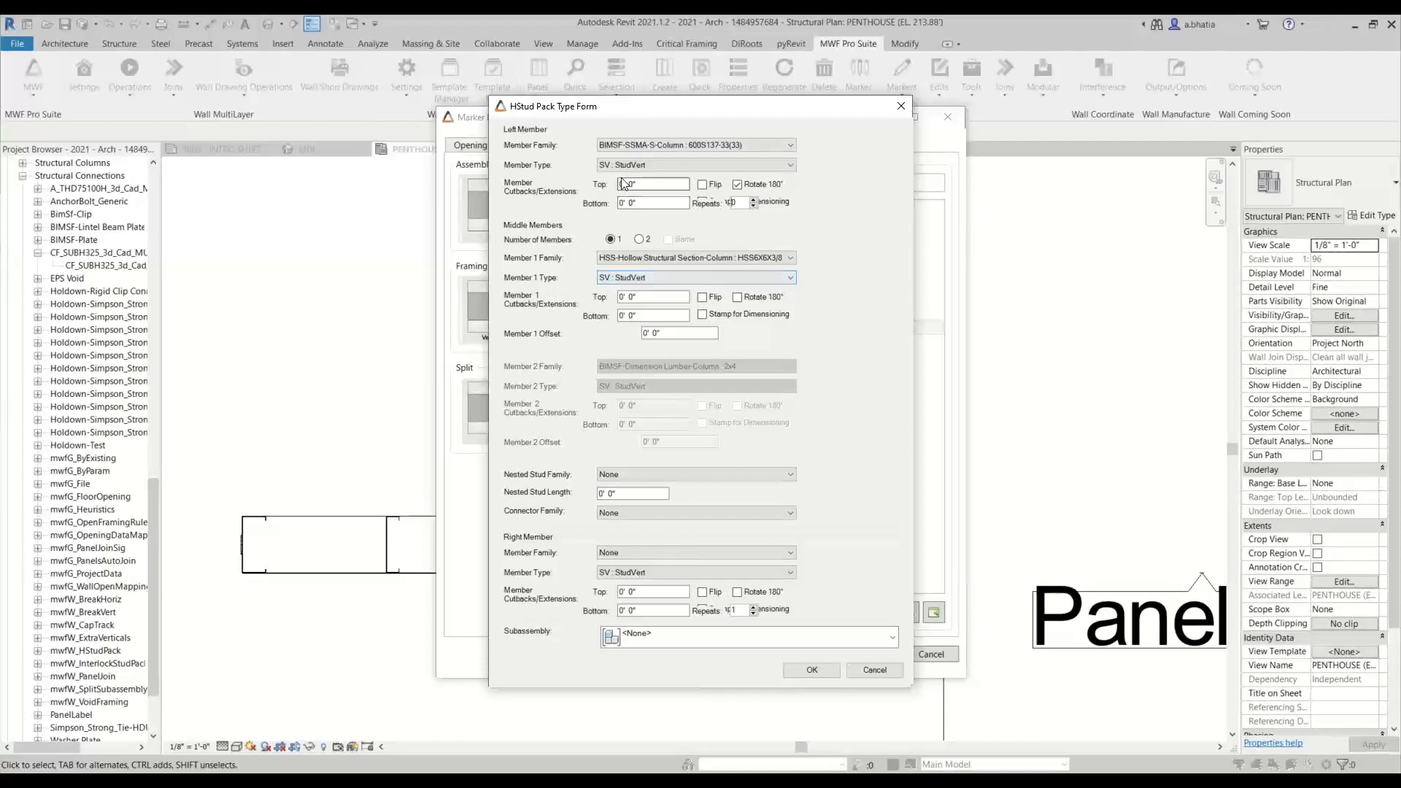
click(643, 183)
drag(643, 183, 520, 202)
text(-6")
key(Tab)
text(-6)
click(870, 280)
Step: Set the right member to BIMSF-SSMA-S-Column : 600S137-33(33) with 0 repeats and top and bottom cutbacks of -6"
click(632, 555)
click(642, 601)
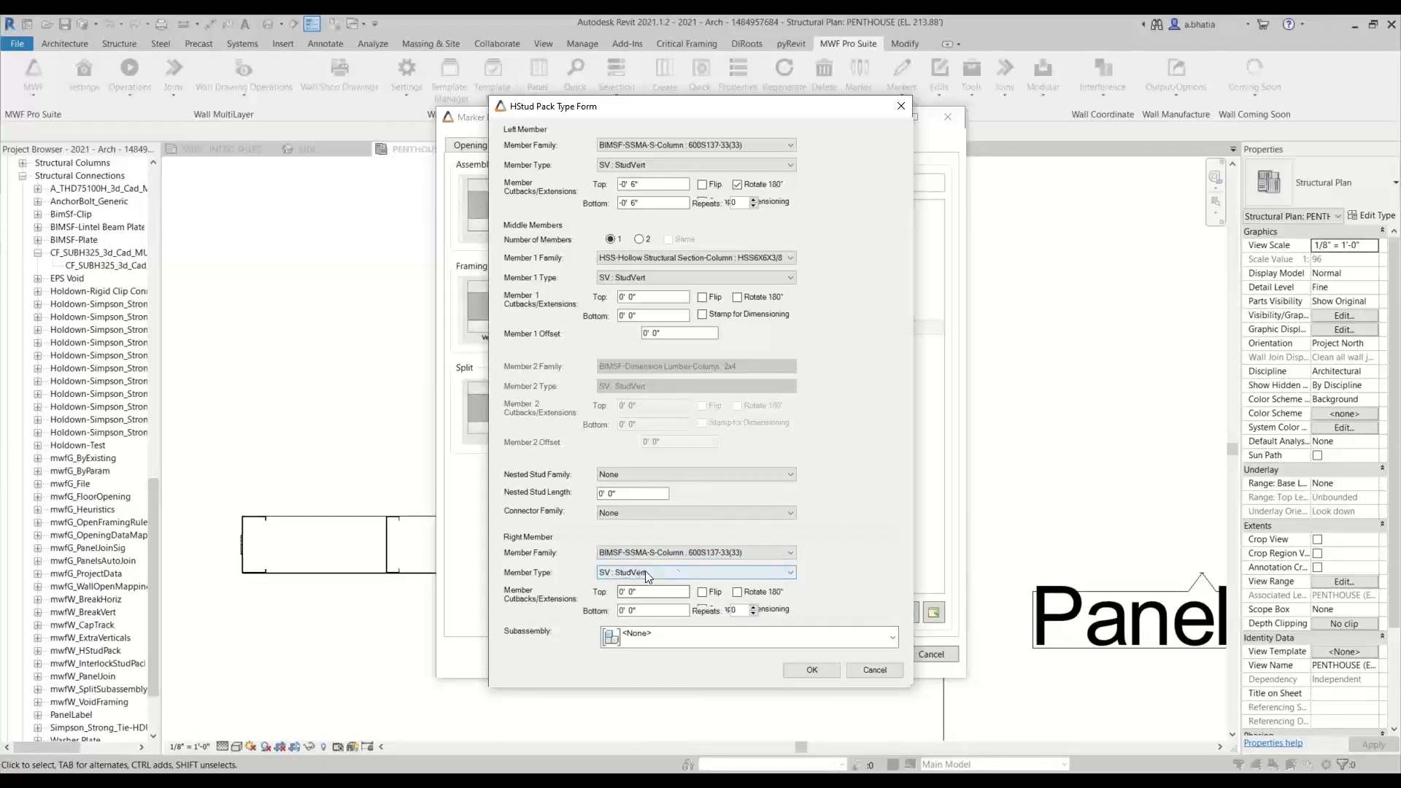
key(Tab)
text(-6)
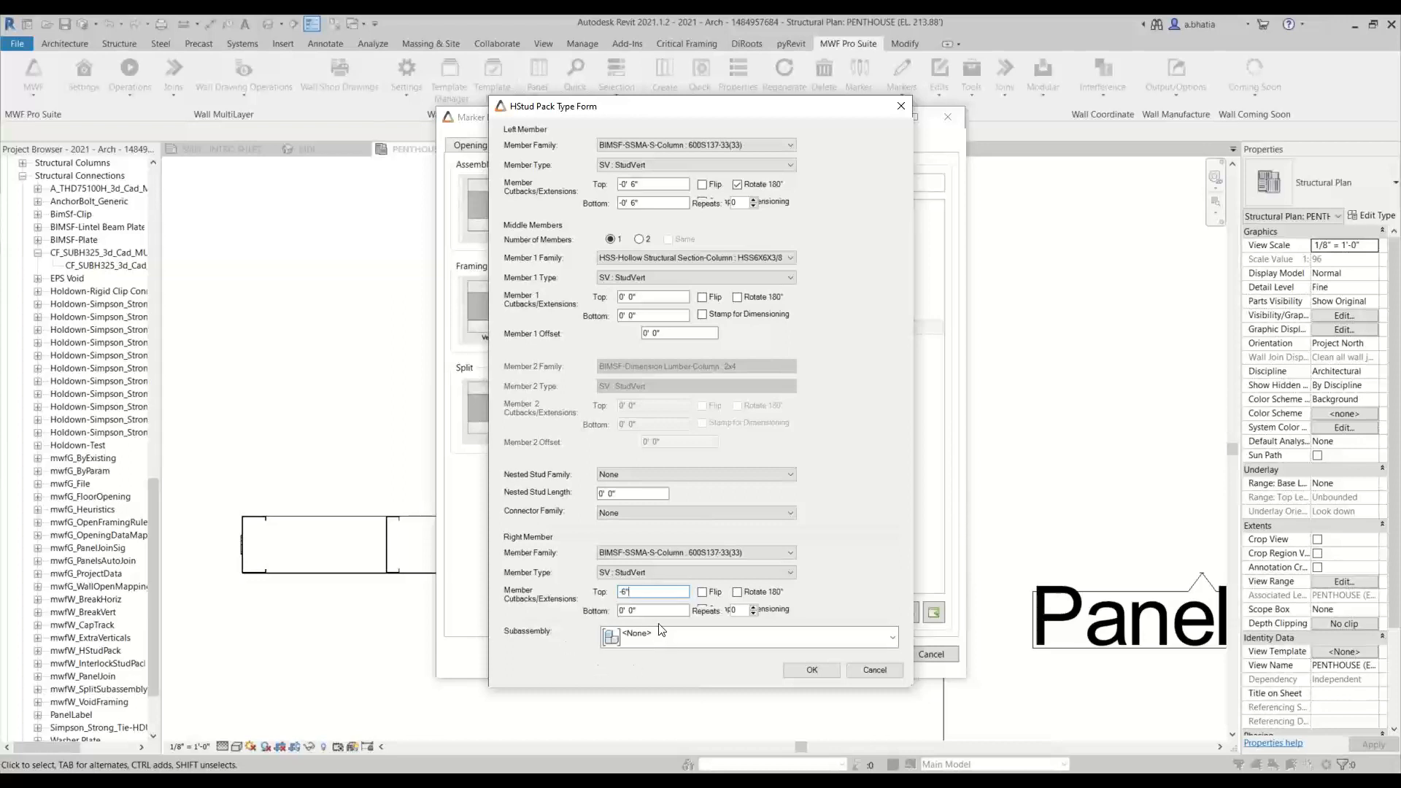
key(Tab)
text(-6)
click(645, 593)
Step: Review the member types available for the right member, keep SV : StudVert, and accept the HSS2 SP1 settings
click(622, 575)
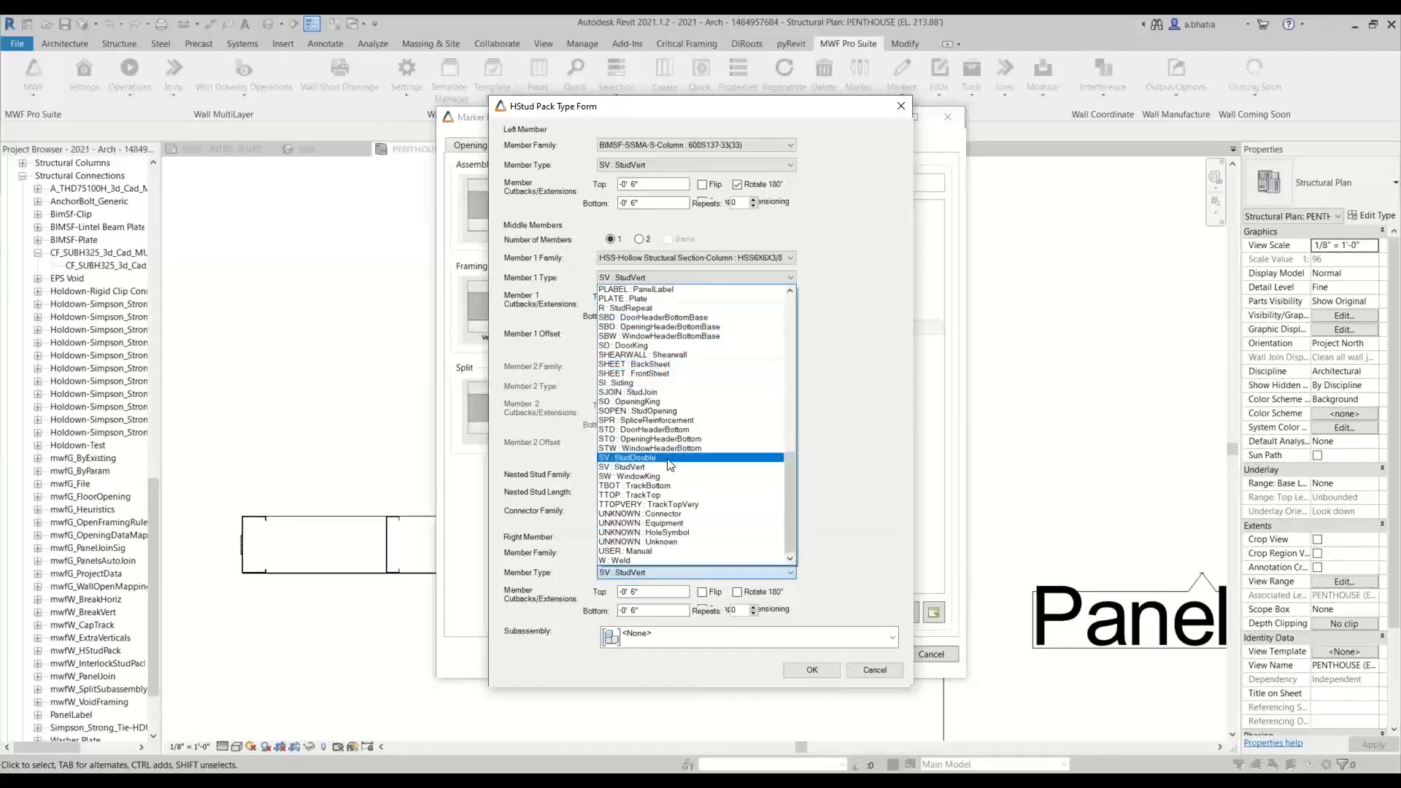
scroll(668, 464, up, 4)
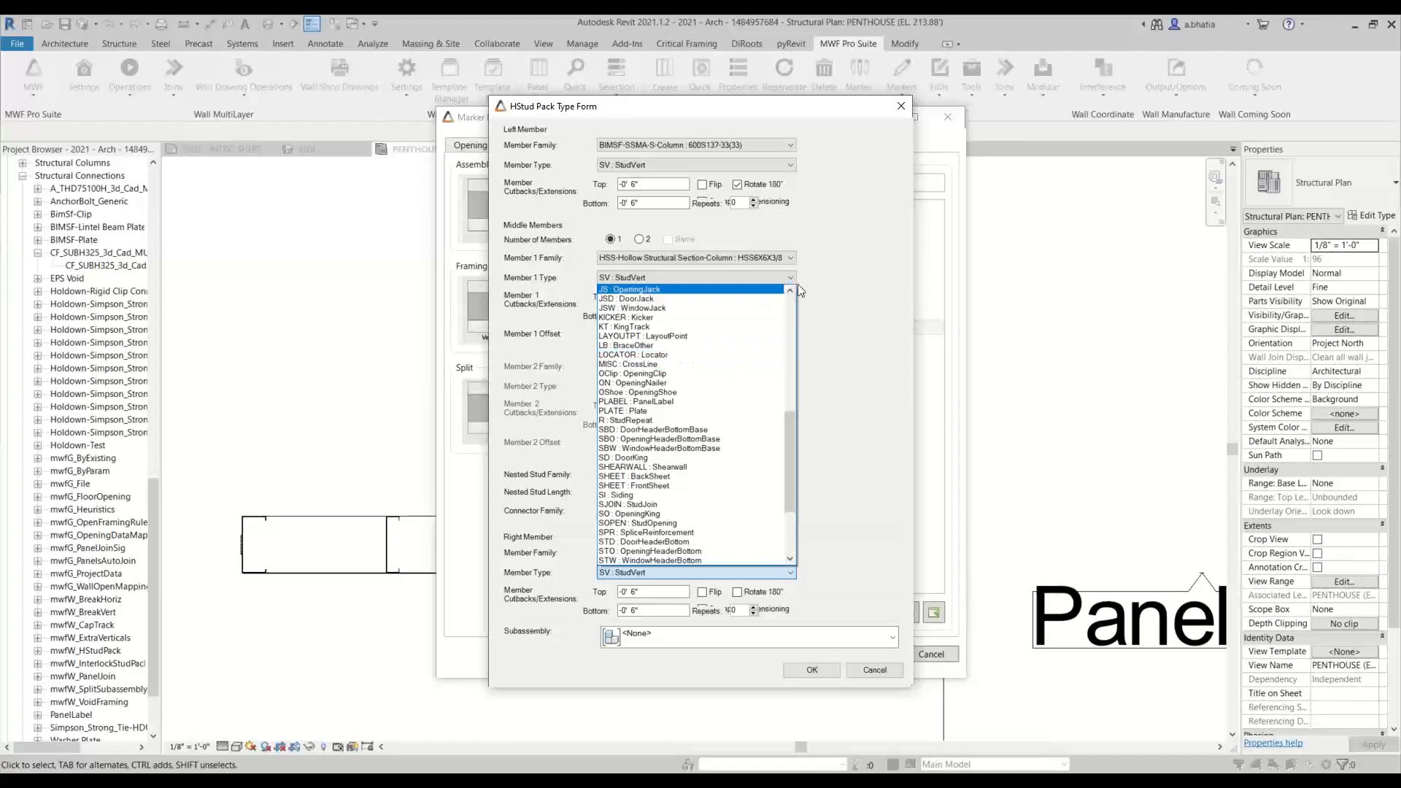
scroll(680, 388, up, 10)
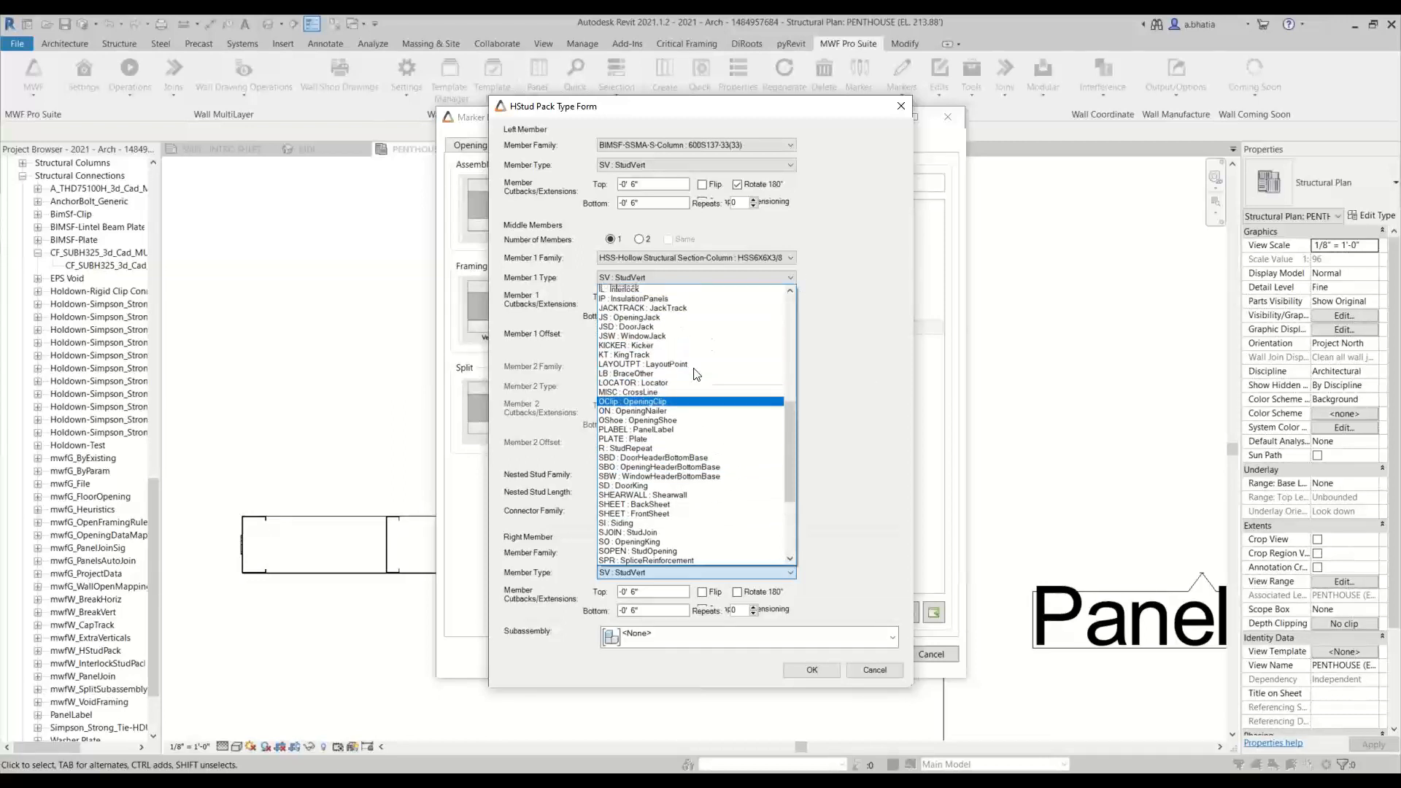
scroll(679, 388, up, 1)
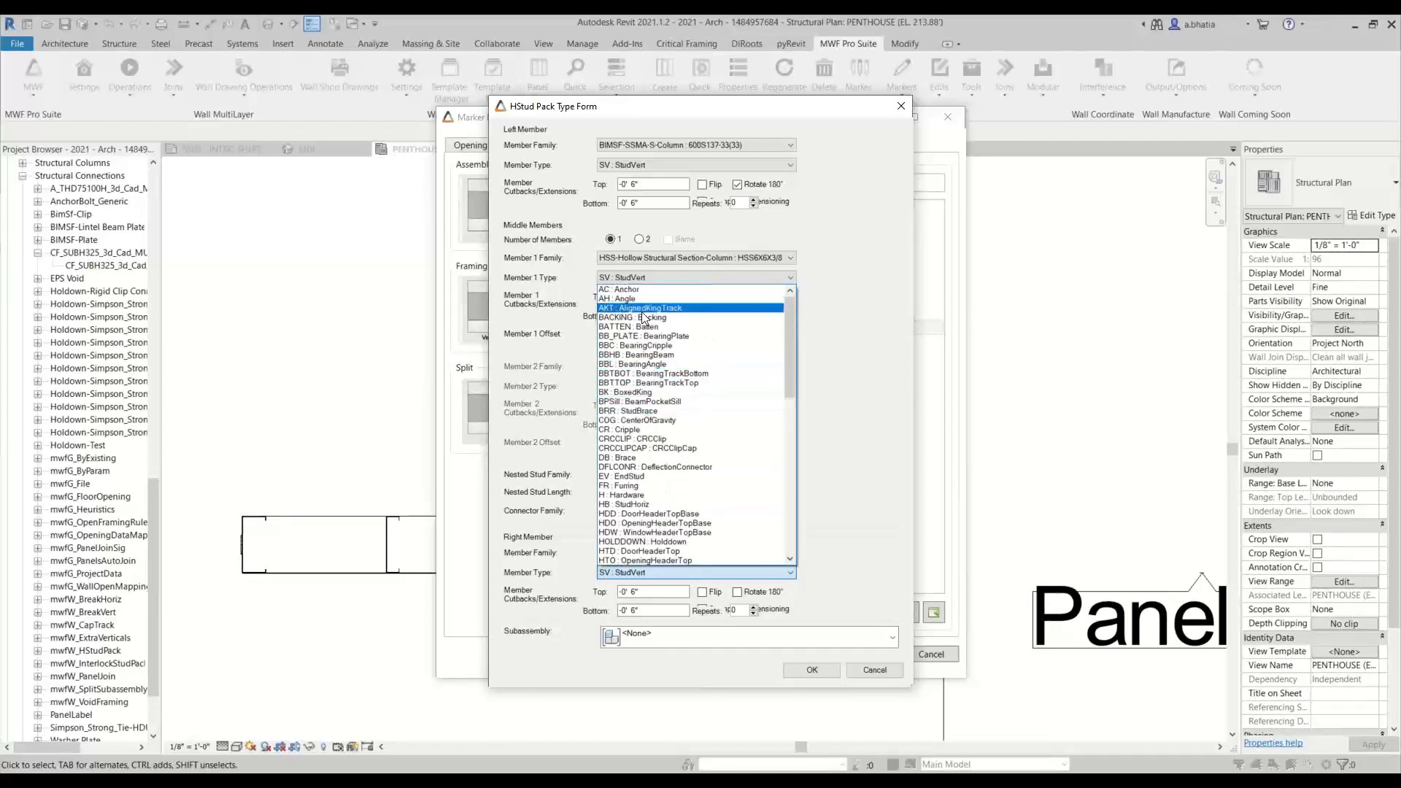
scroll(613, 380, down, 6)
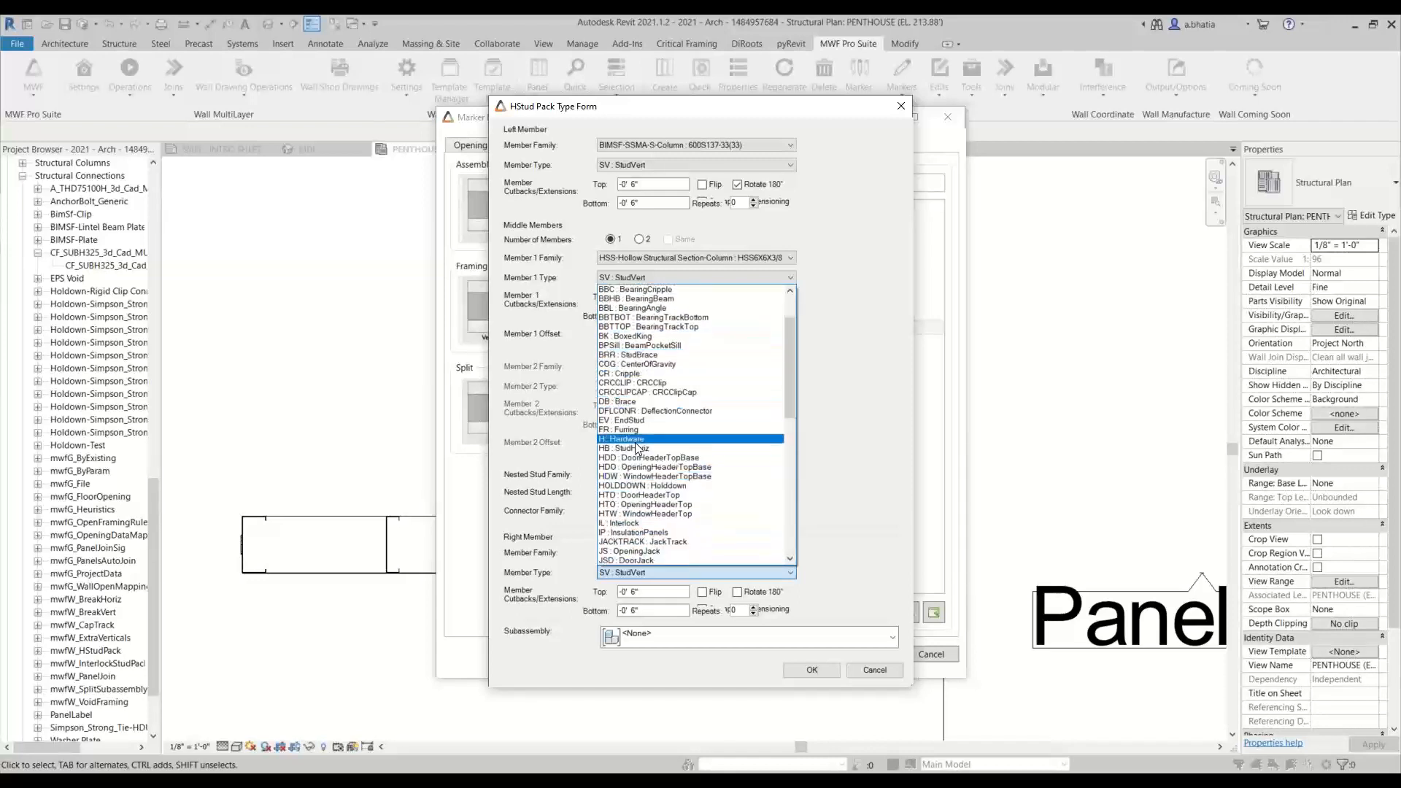
scroll(636, 427, down, 4)
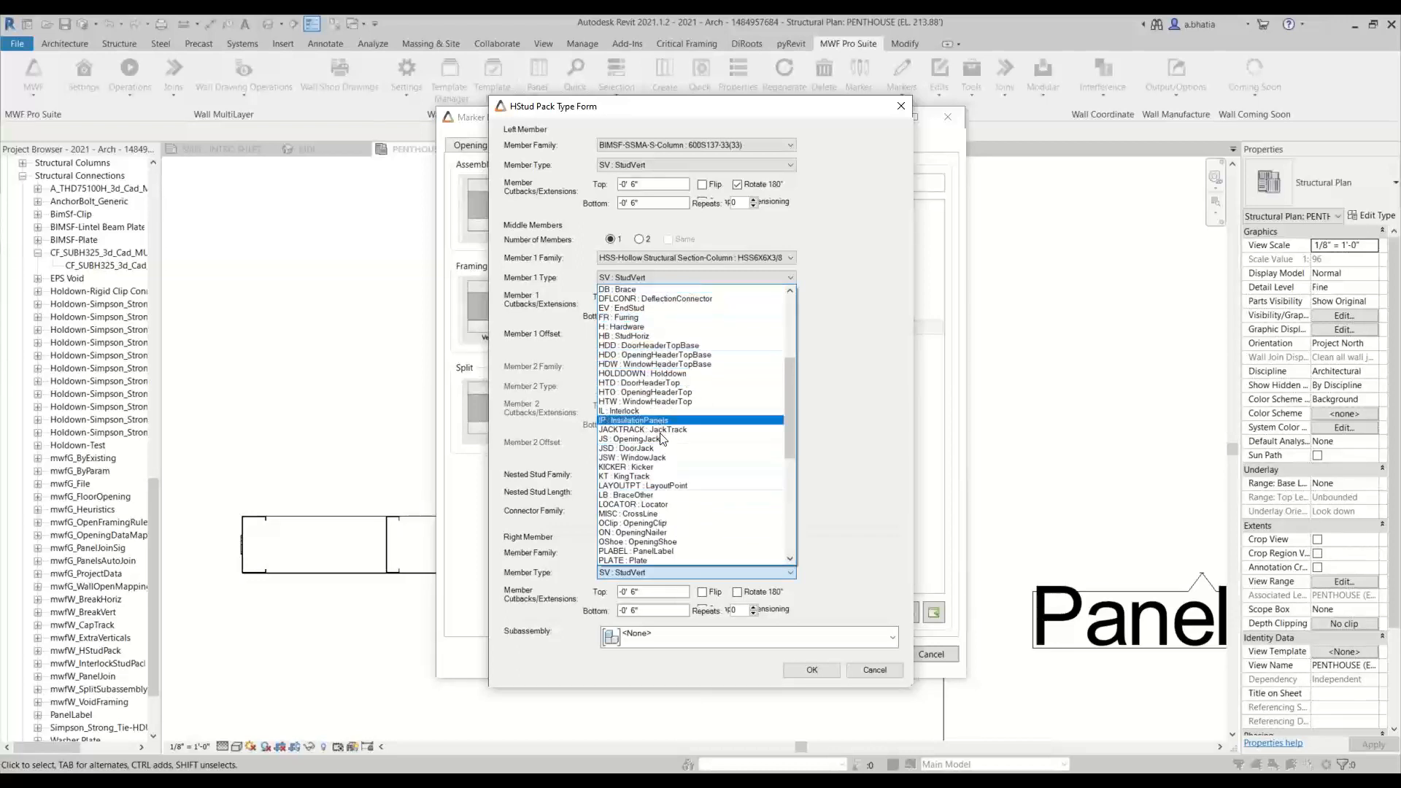
scroll(657, 527, down, 3)
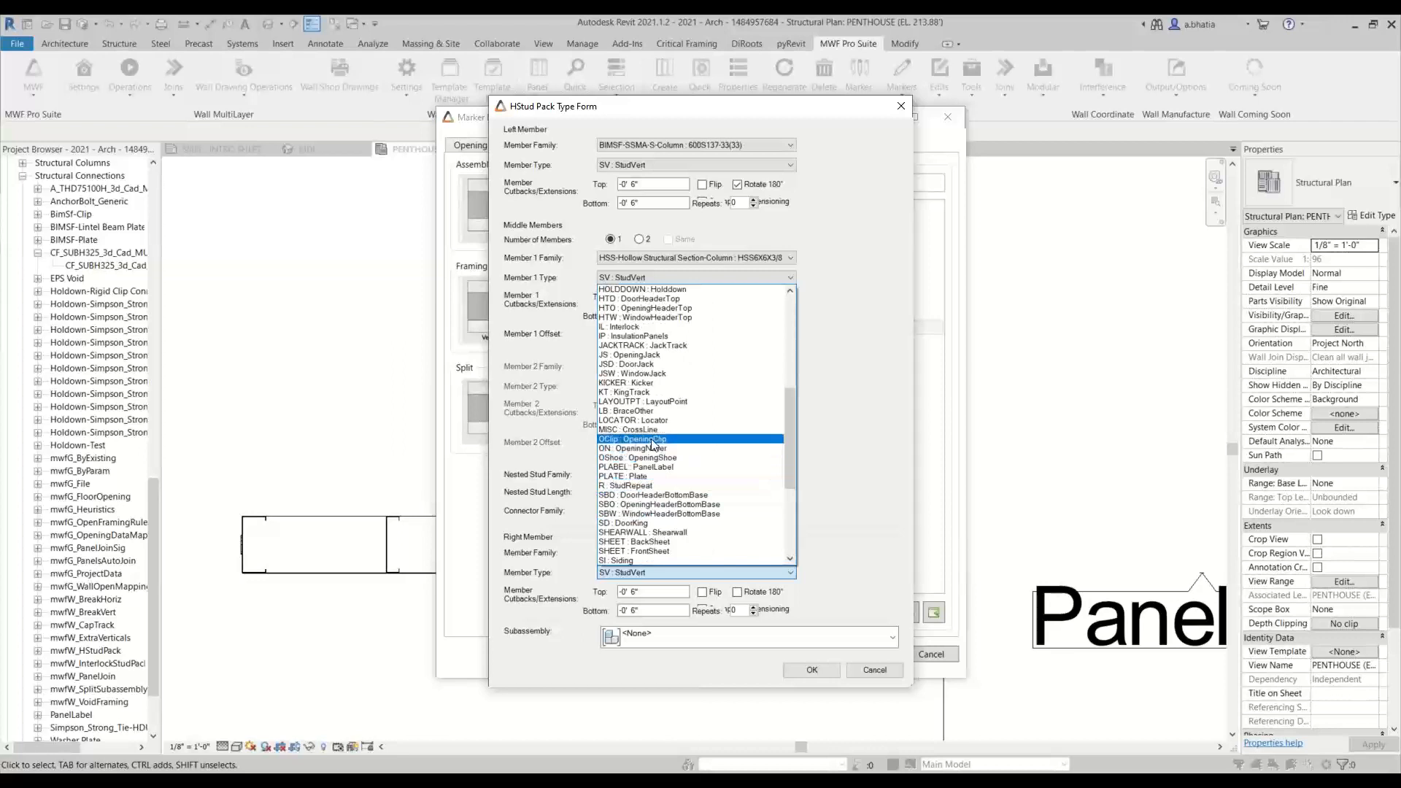
scroll(650, 527, down, 1)
scroll(650, 528, down, 2)
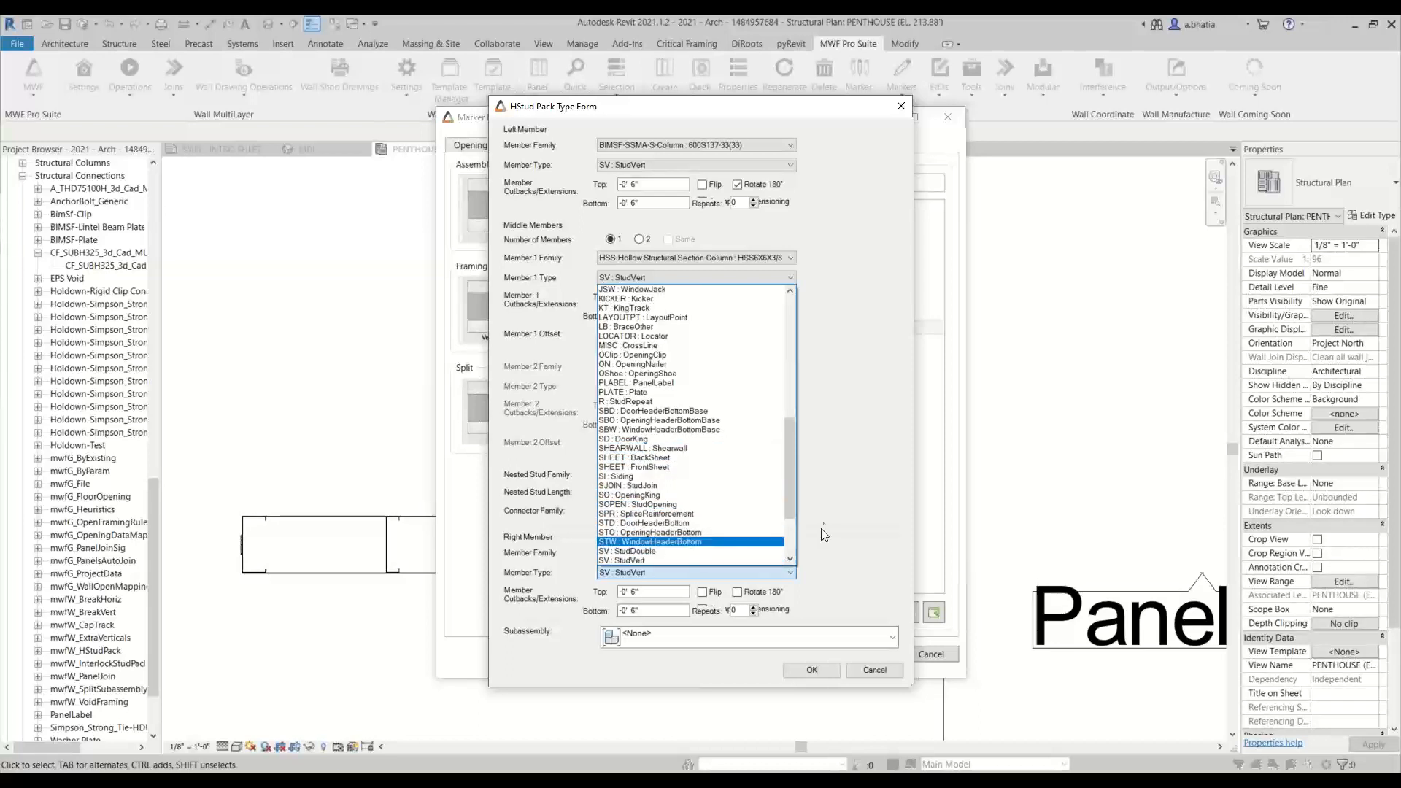
click(833, 492)
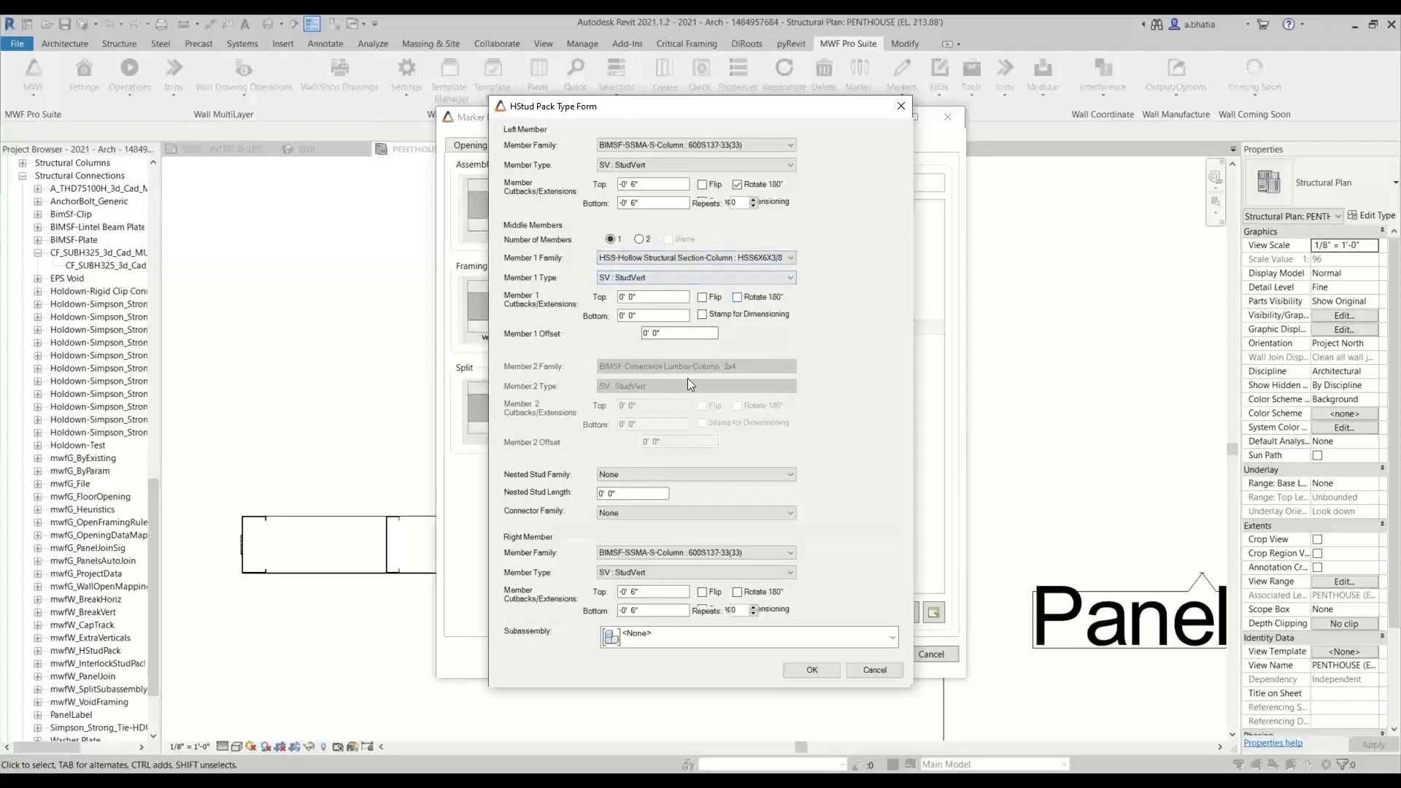
click(787, 676)
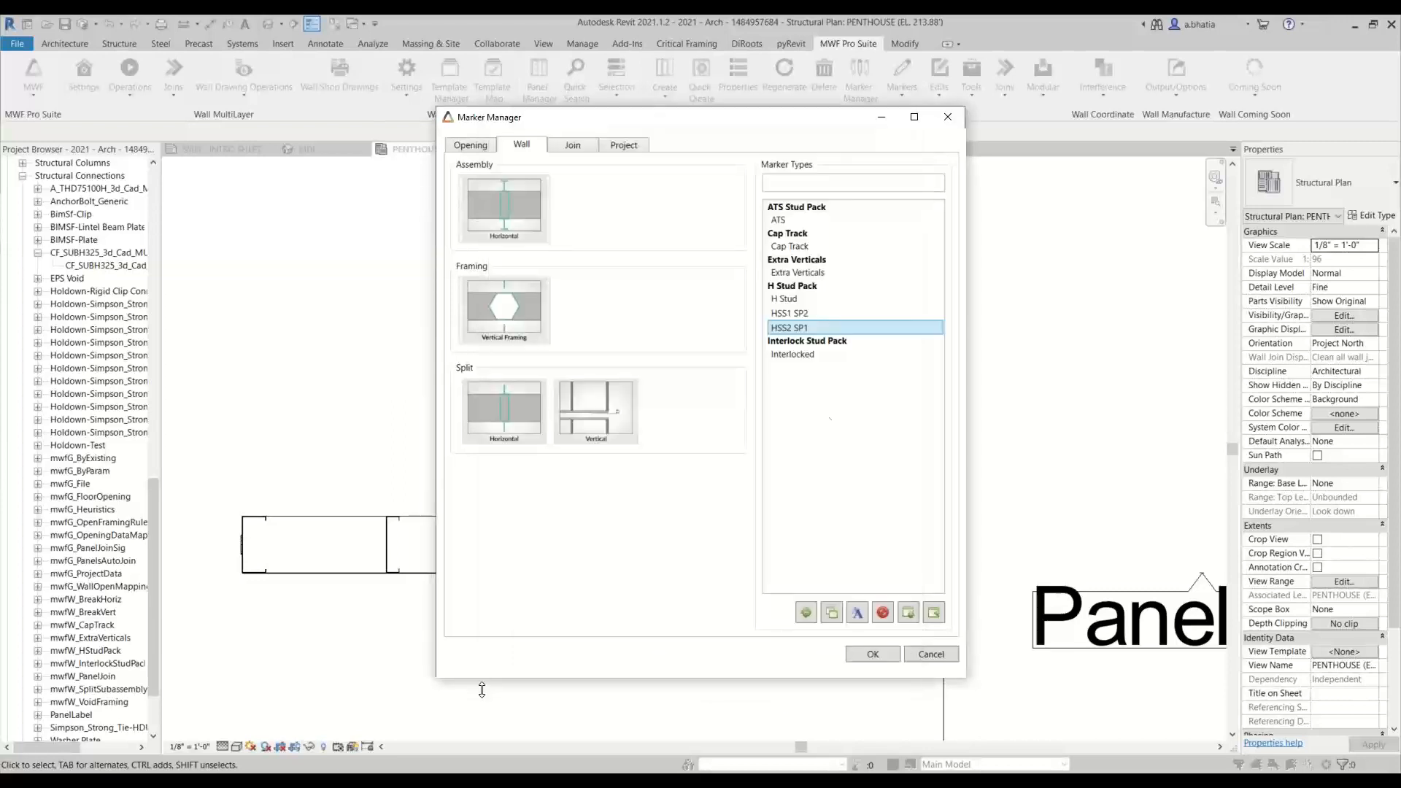
Step: Reopen the HSS2 SP1 marker type, try the Default : Generic Builtup subassembly, return it to <None>, and accept the marker changes
double_click(834, 350)
click(632, 642)
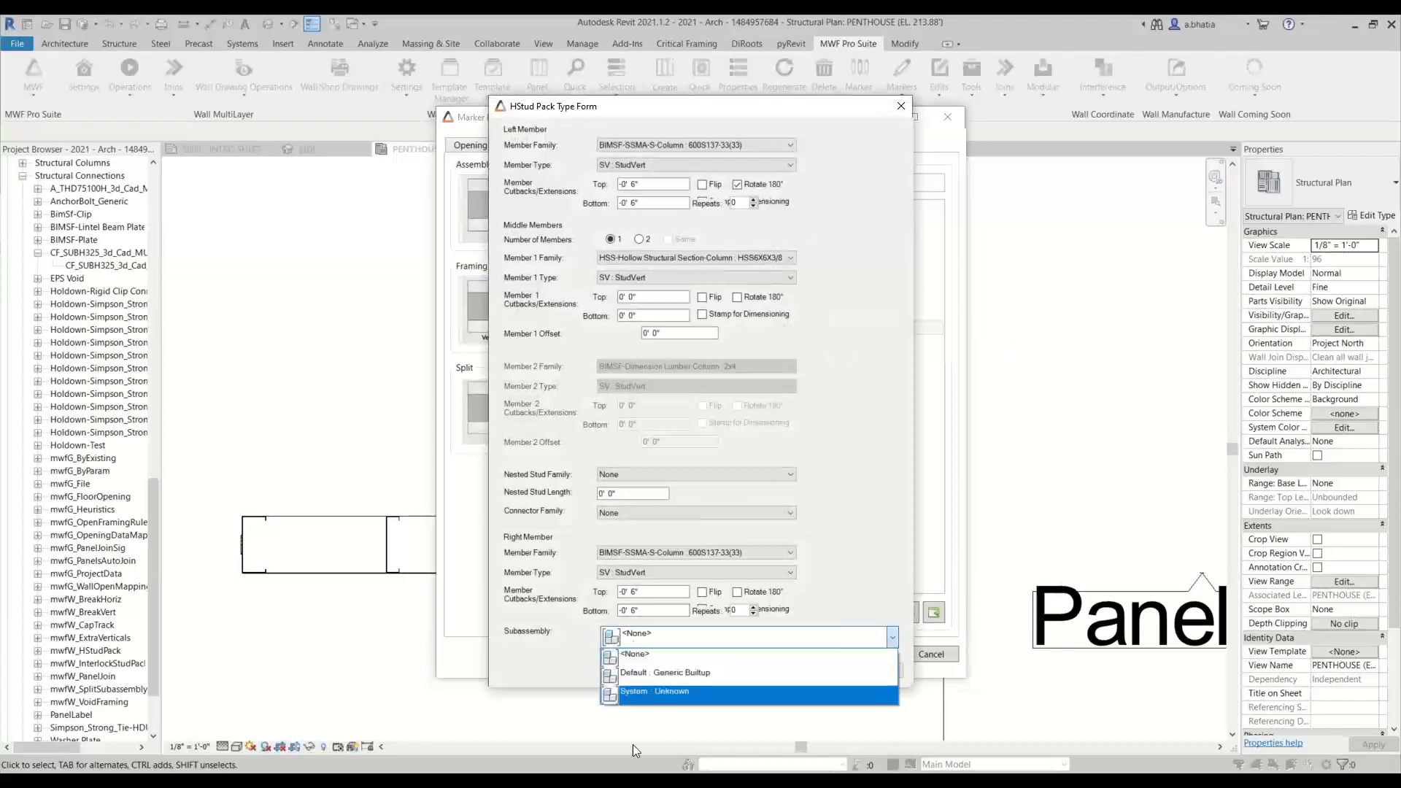
click(639, 673)
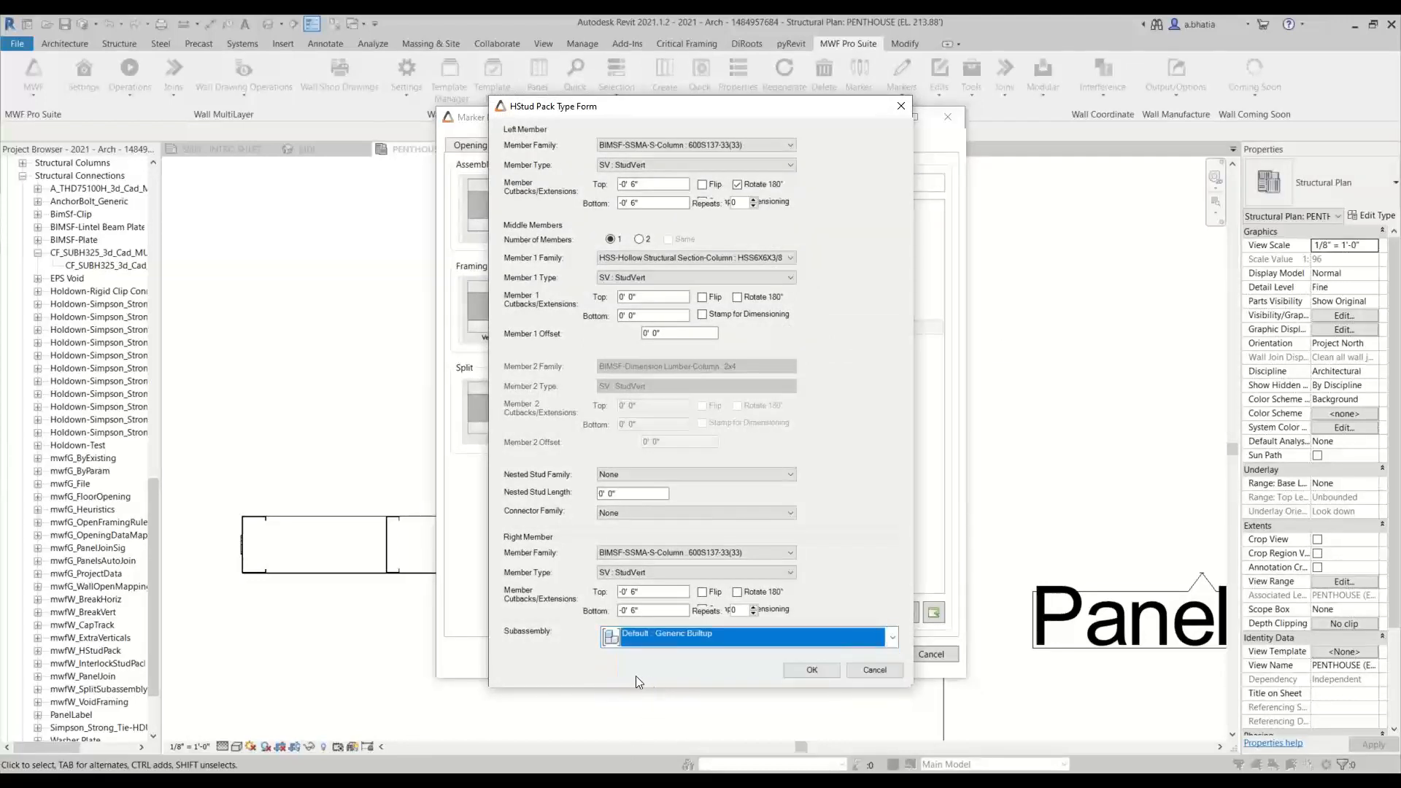
click(629, 636)
click(624, 649)
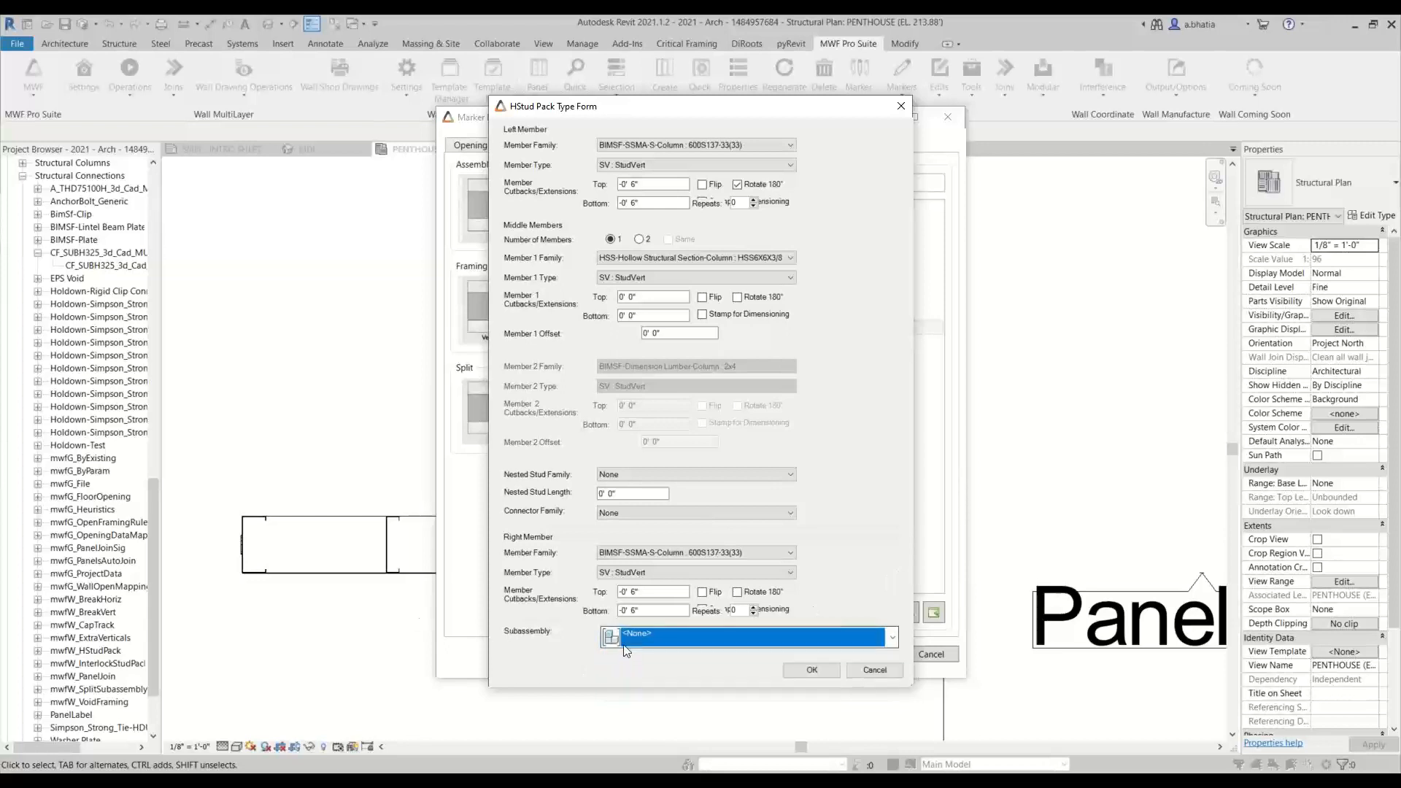
click(809, 673)
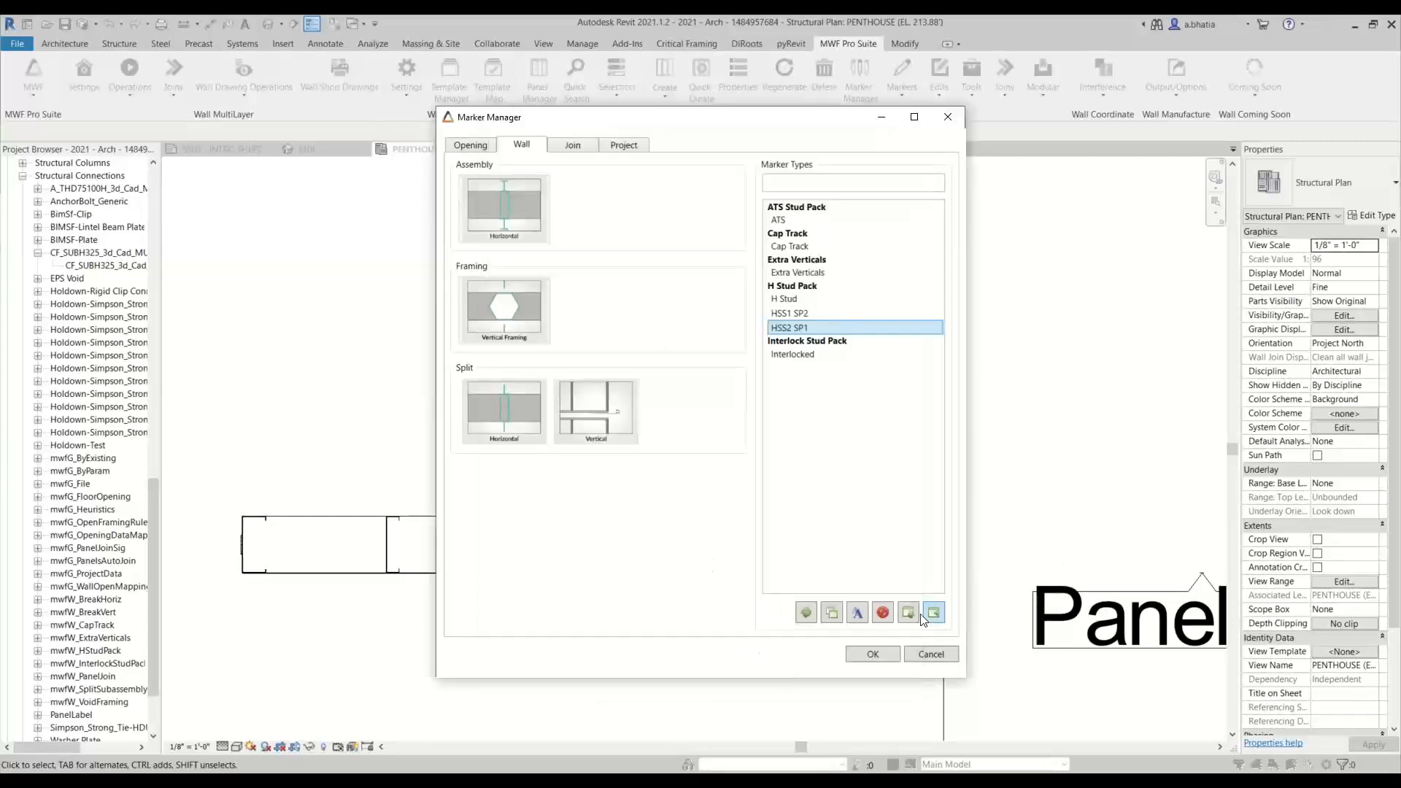
click(886, 652)
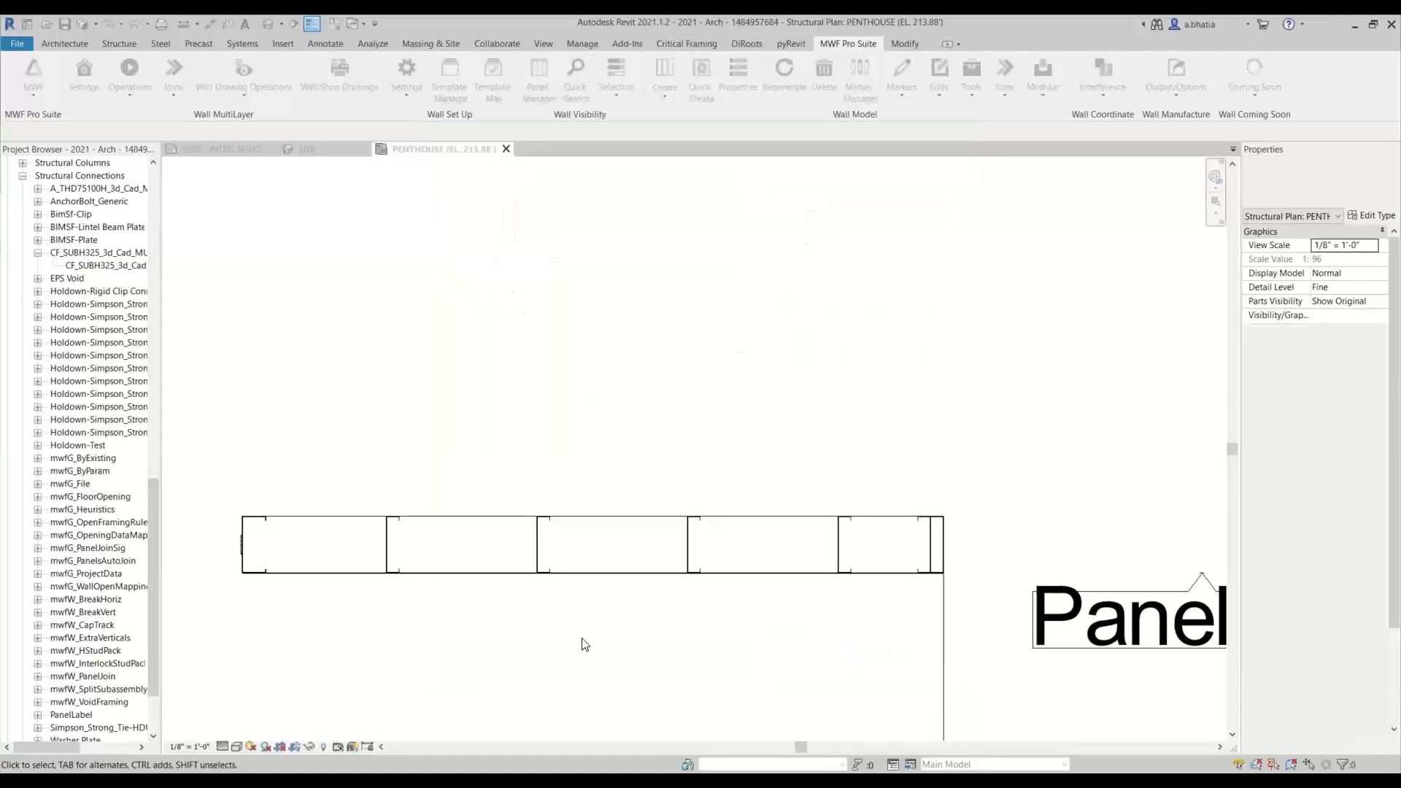
Step: Place an mwfW_HStudPack : HSS2 SP1 extra vertical marker on Panel531 left of the door, about 1'-11 11/16" from the panel's left end
scroll(582, 645, down, 3)
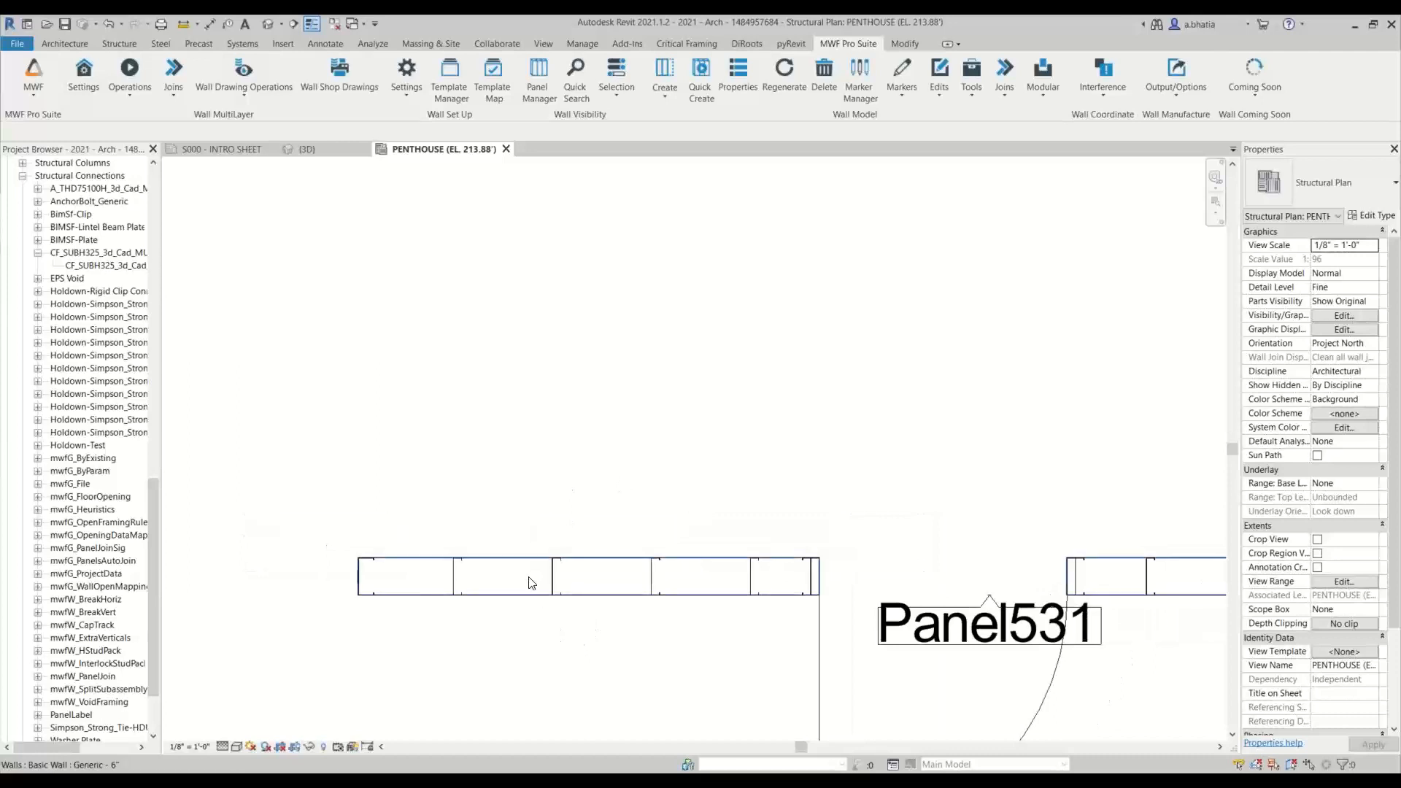
middle_drag(627, 539, 616, 543)
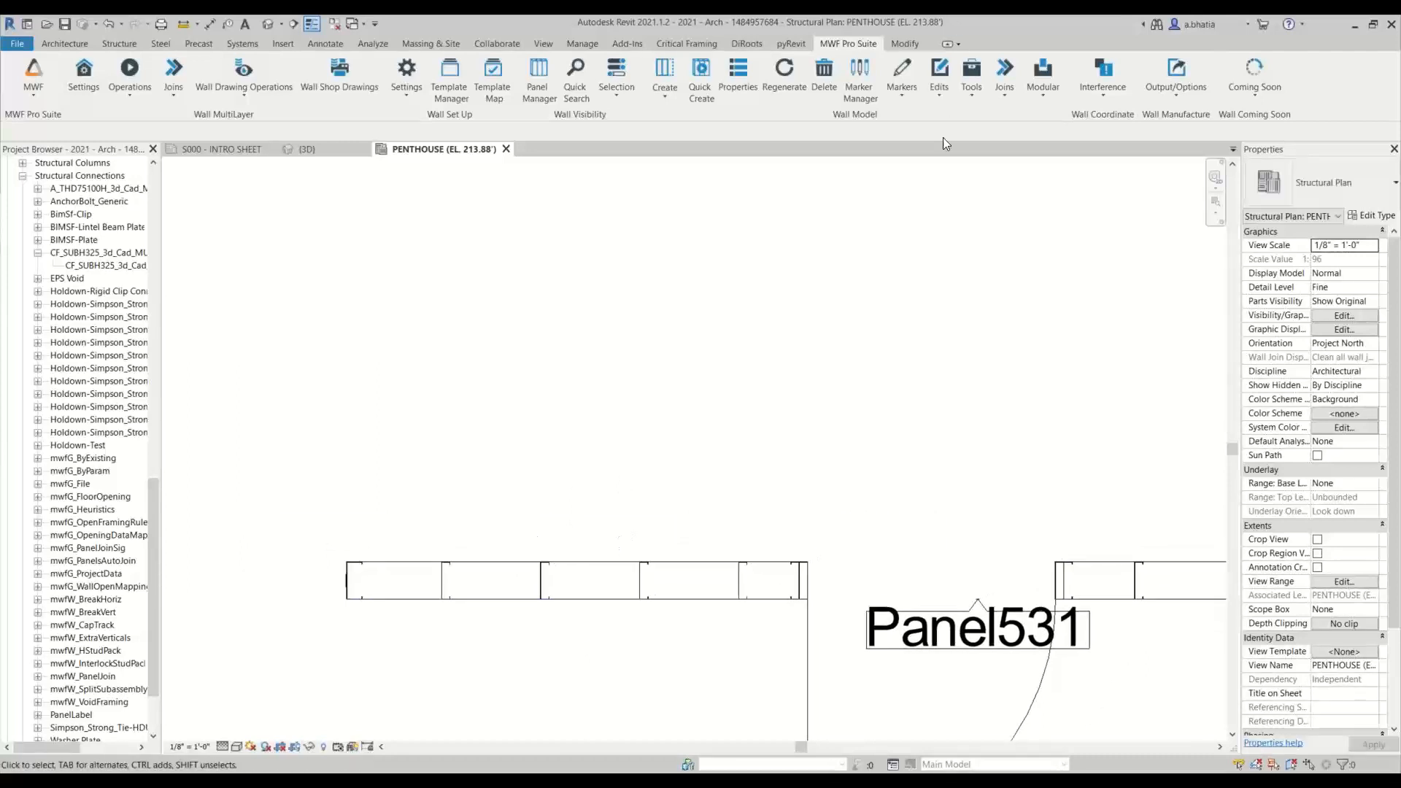
click(902, 77)
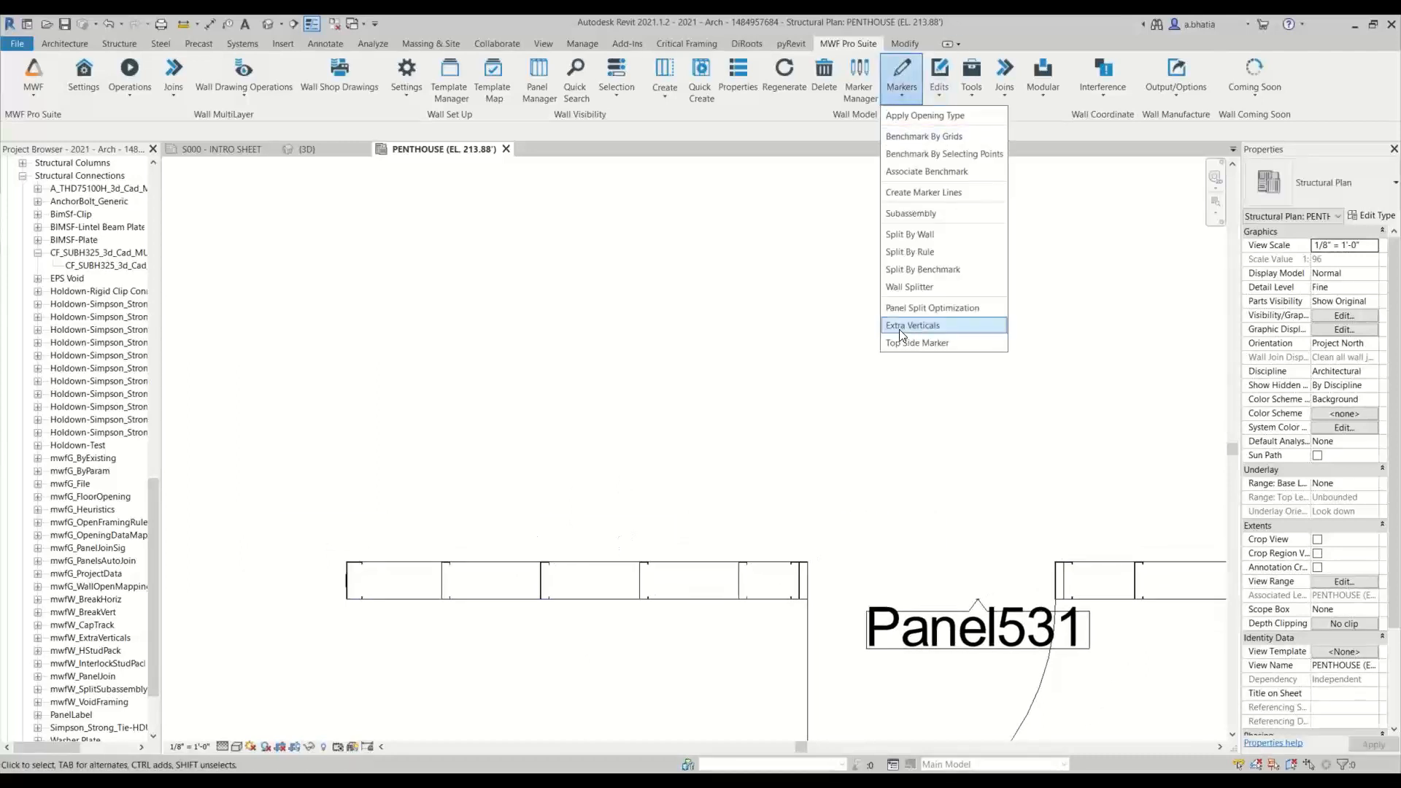
click(927, 326)
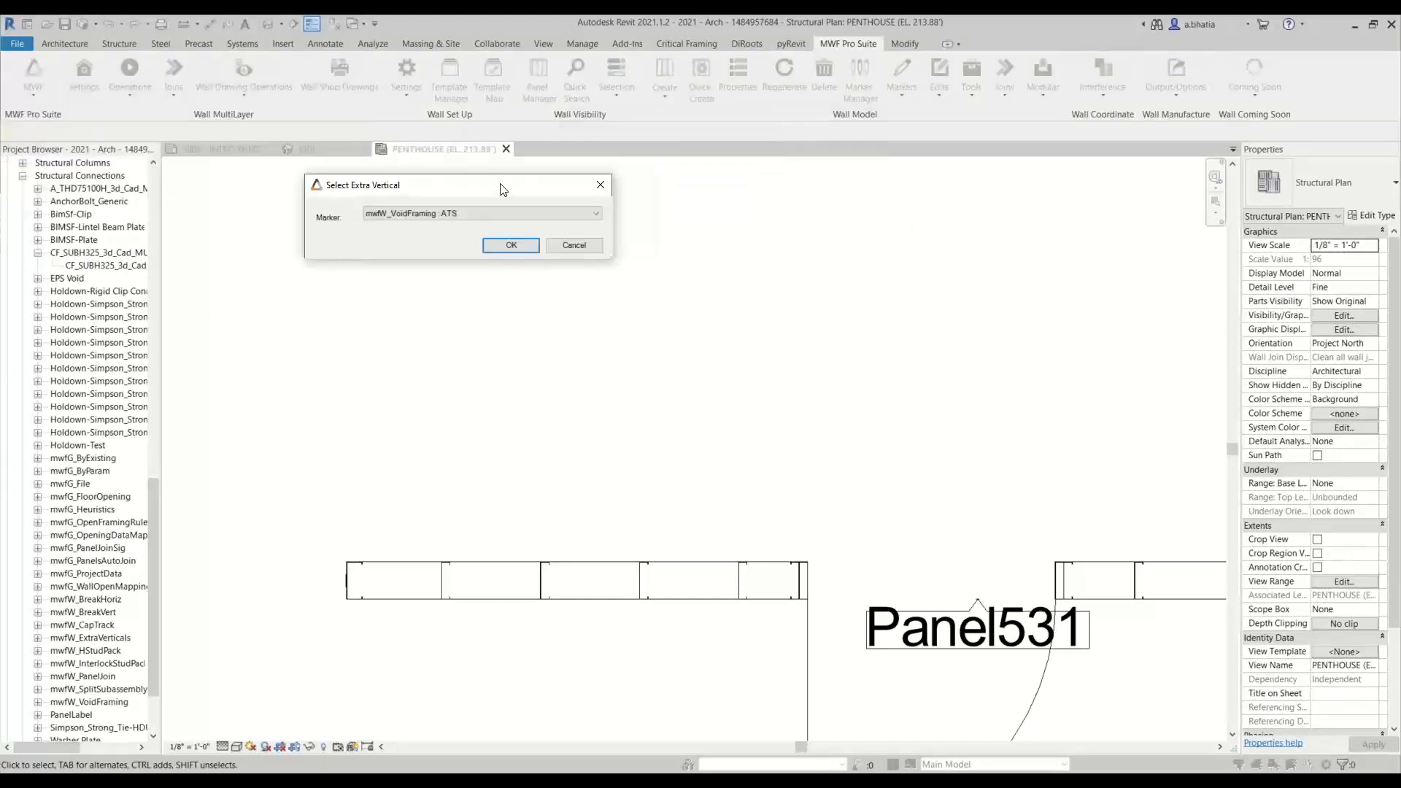
click(400, 213)
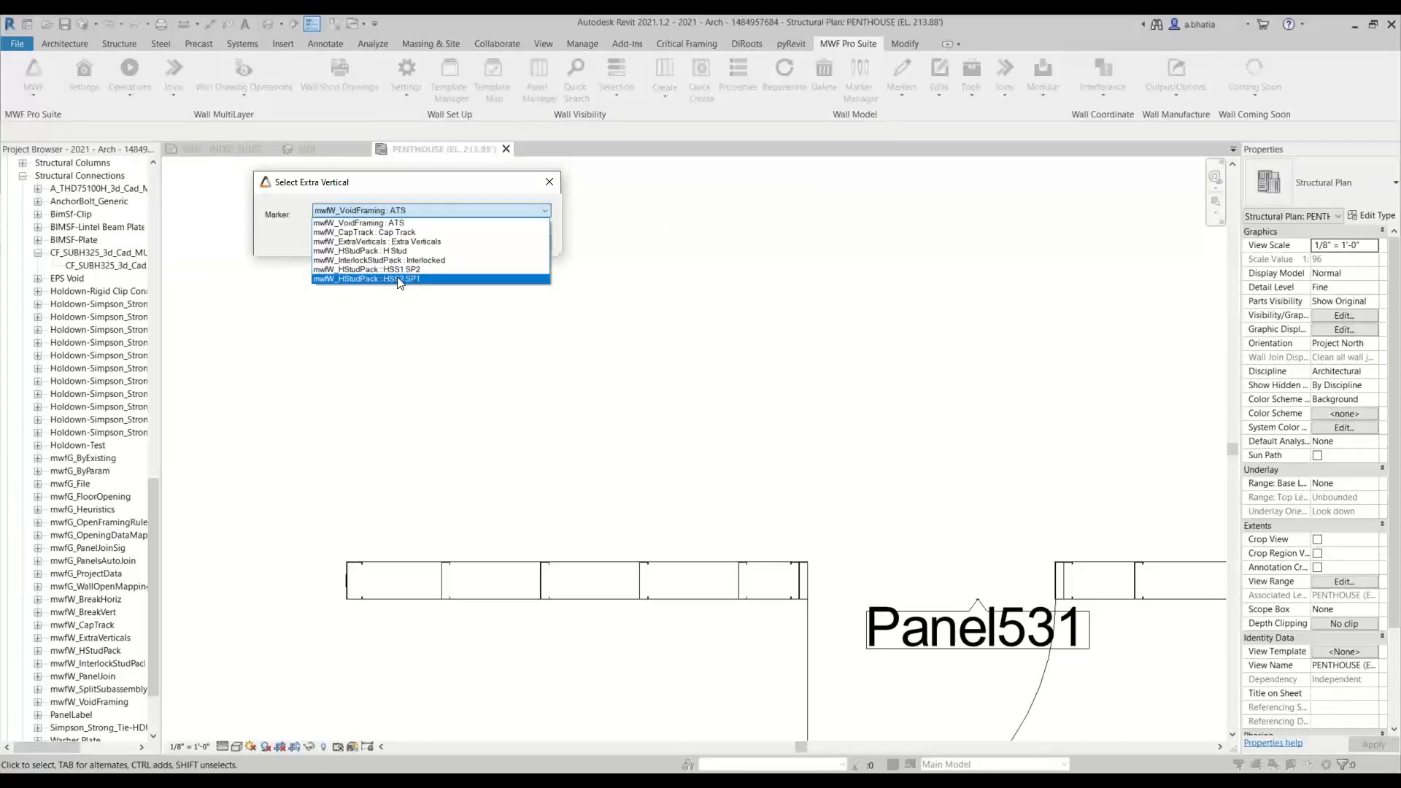
click(399, 281)
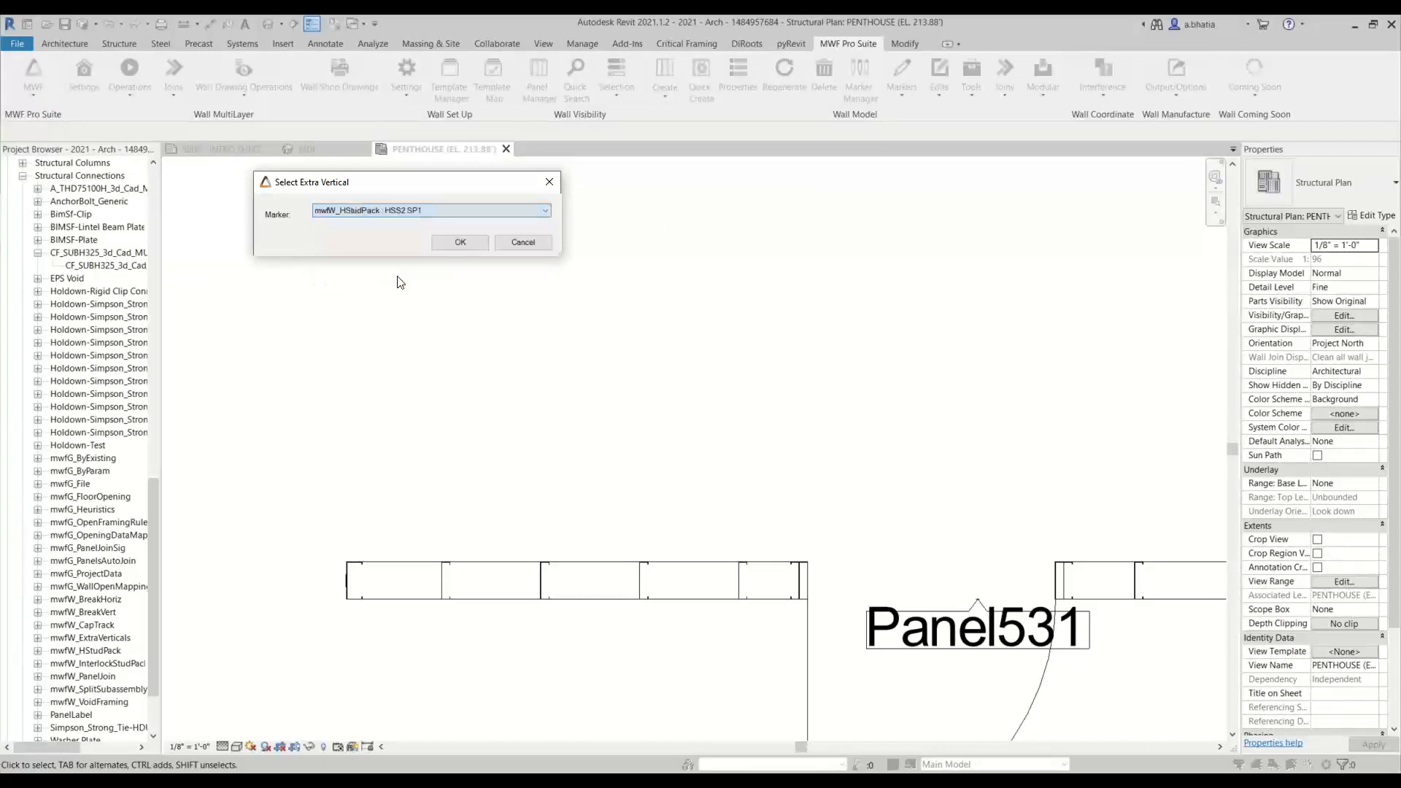
click(444, 245)
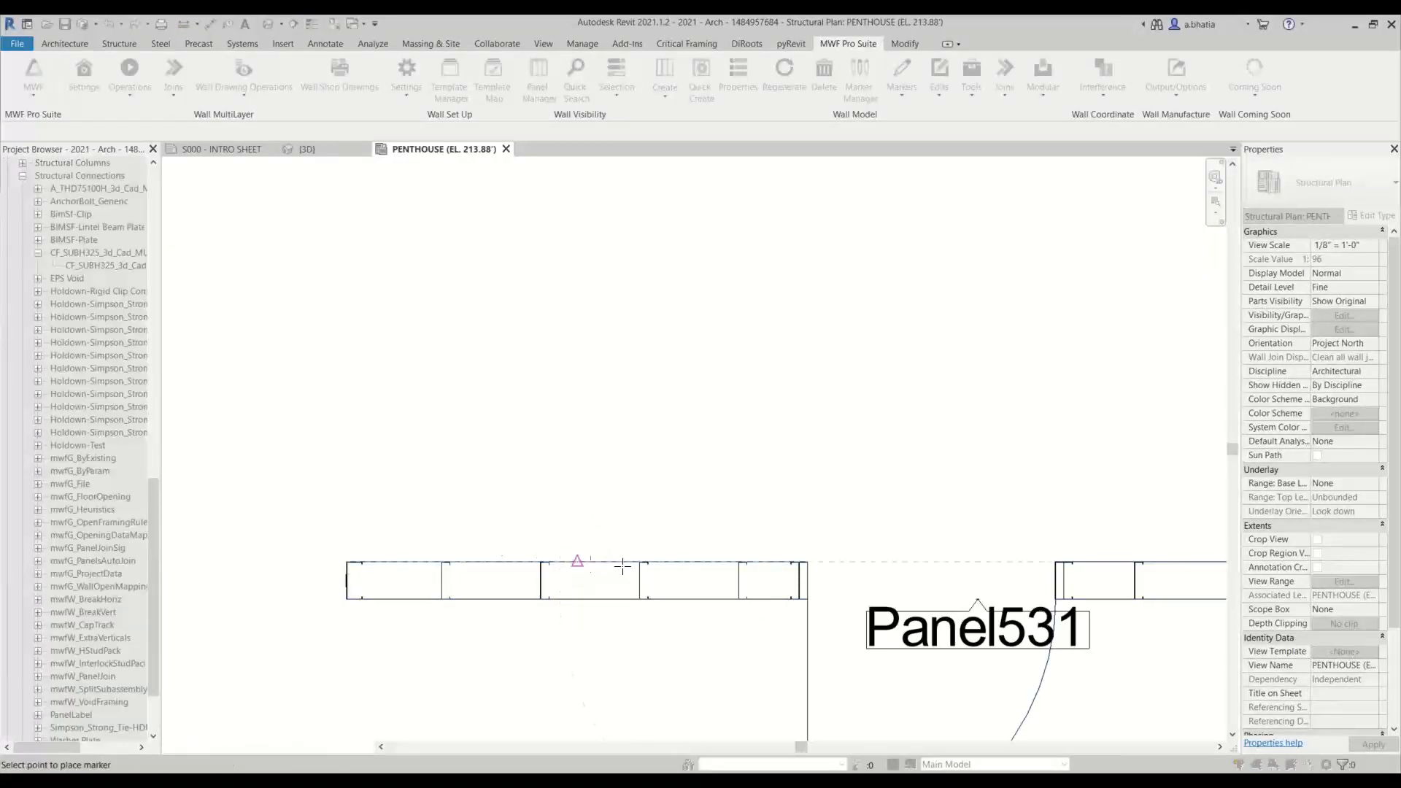
click(494, 560)
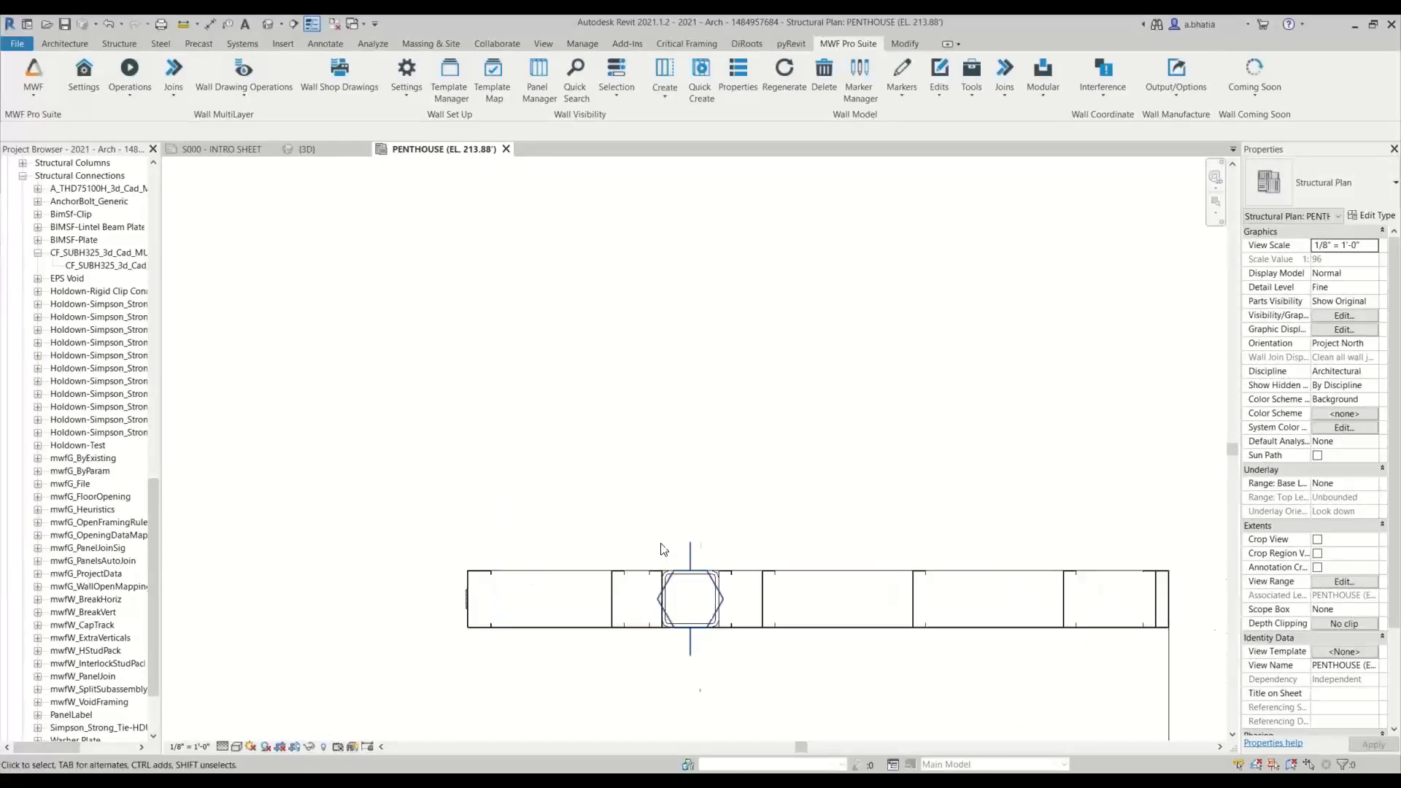
Step: Add an aligned dimension between Panel531's left end and the centre of the HSS2 SP1 marker
middle_drag(715, 548, 575, 527)
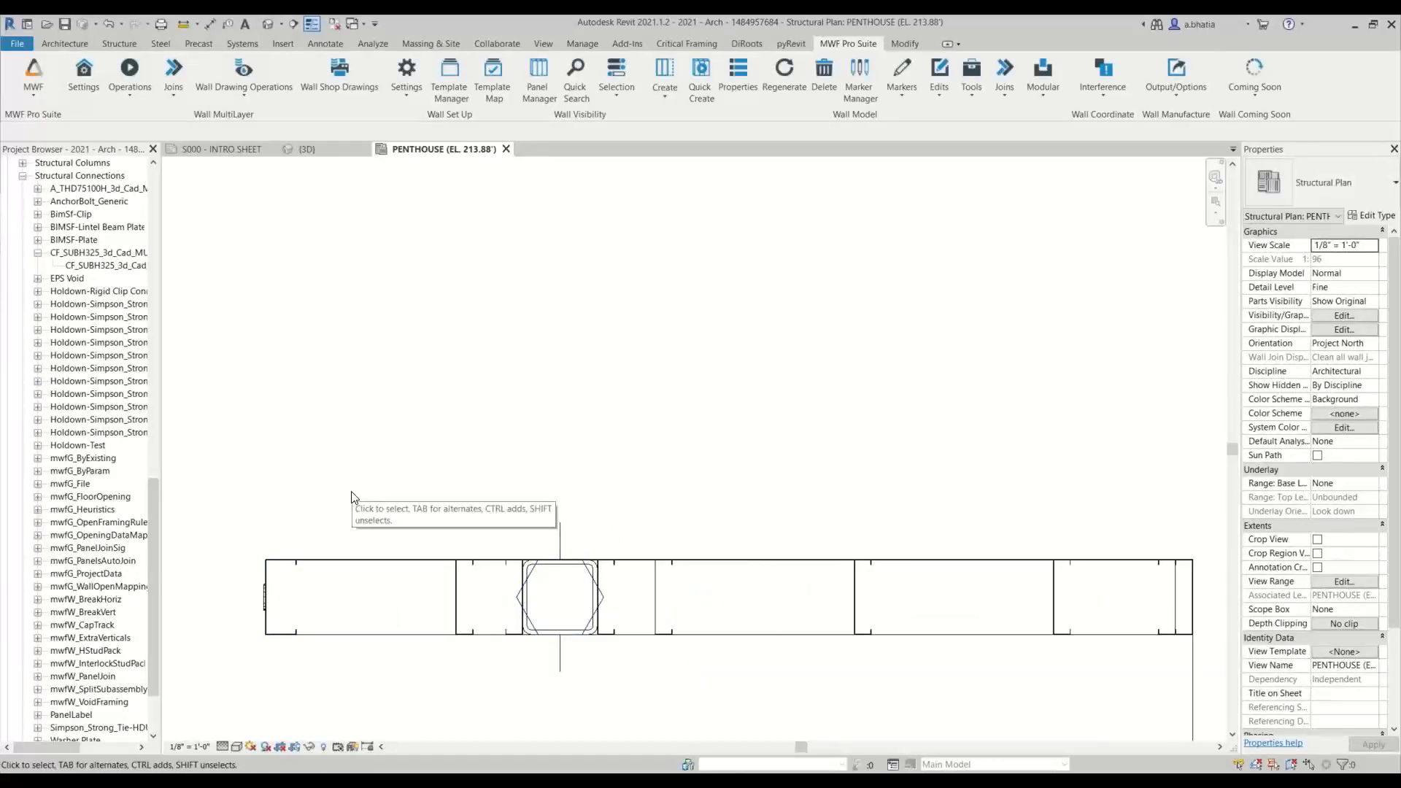
key(d)
key(i)
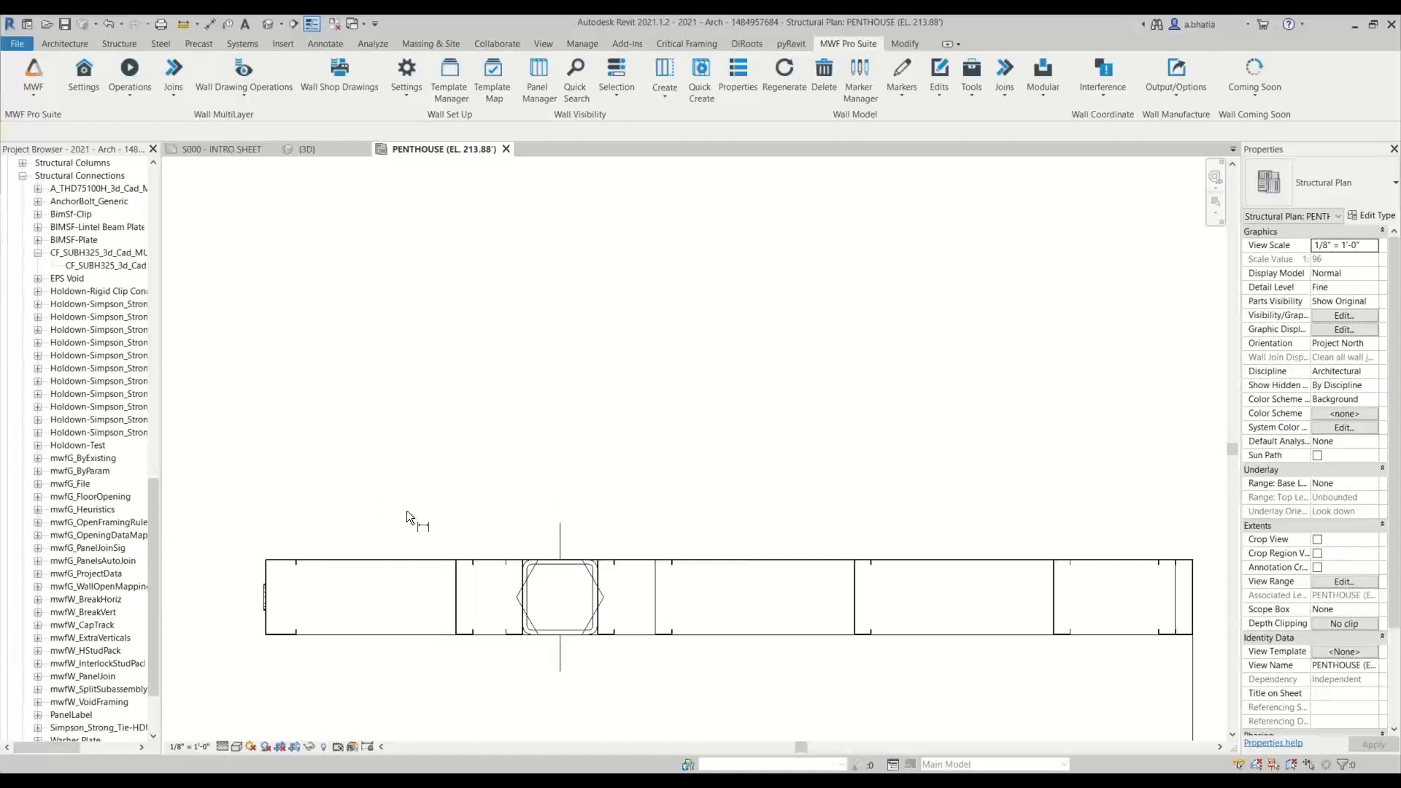
scroll(262, 612, up, 2)
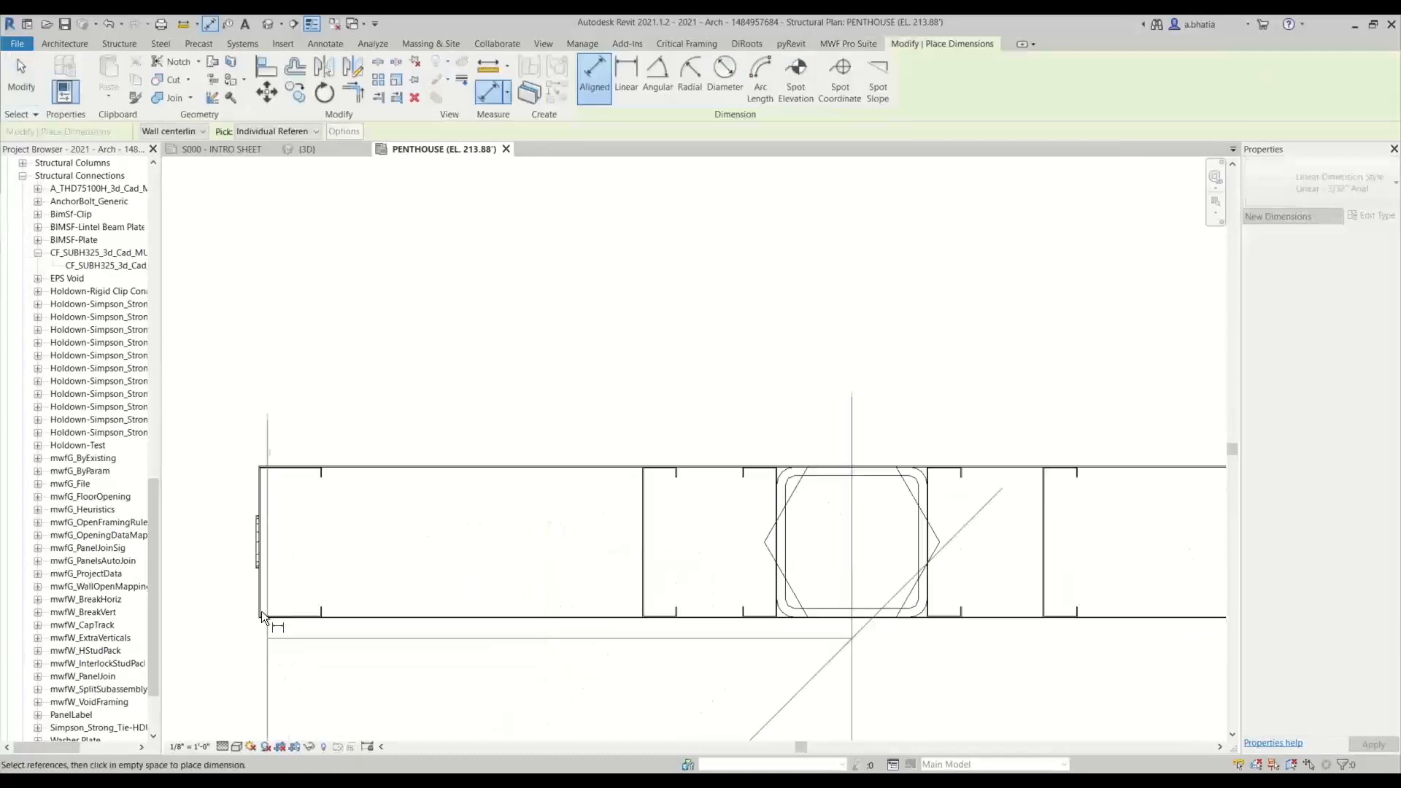
scroll(406, 475, down, 5)
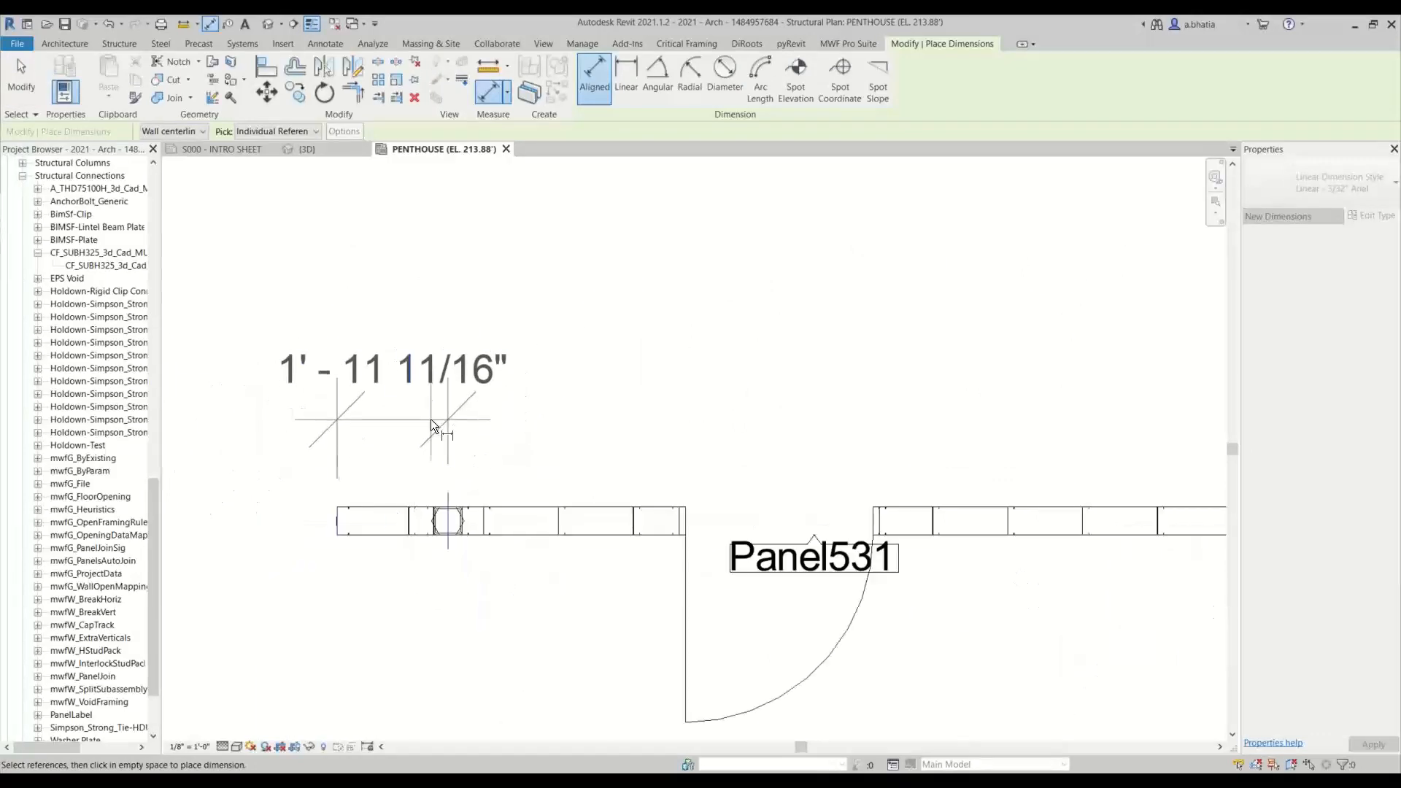
key(Escape)
Step: Set the HSS2 SP1 marker's distance from Panel531's left end to 2'
click(459, 532)
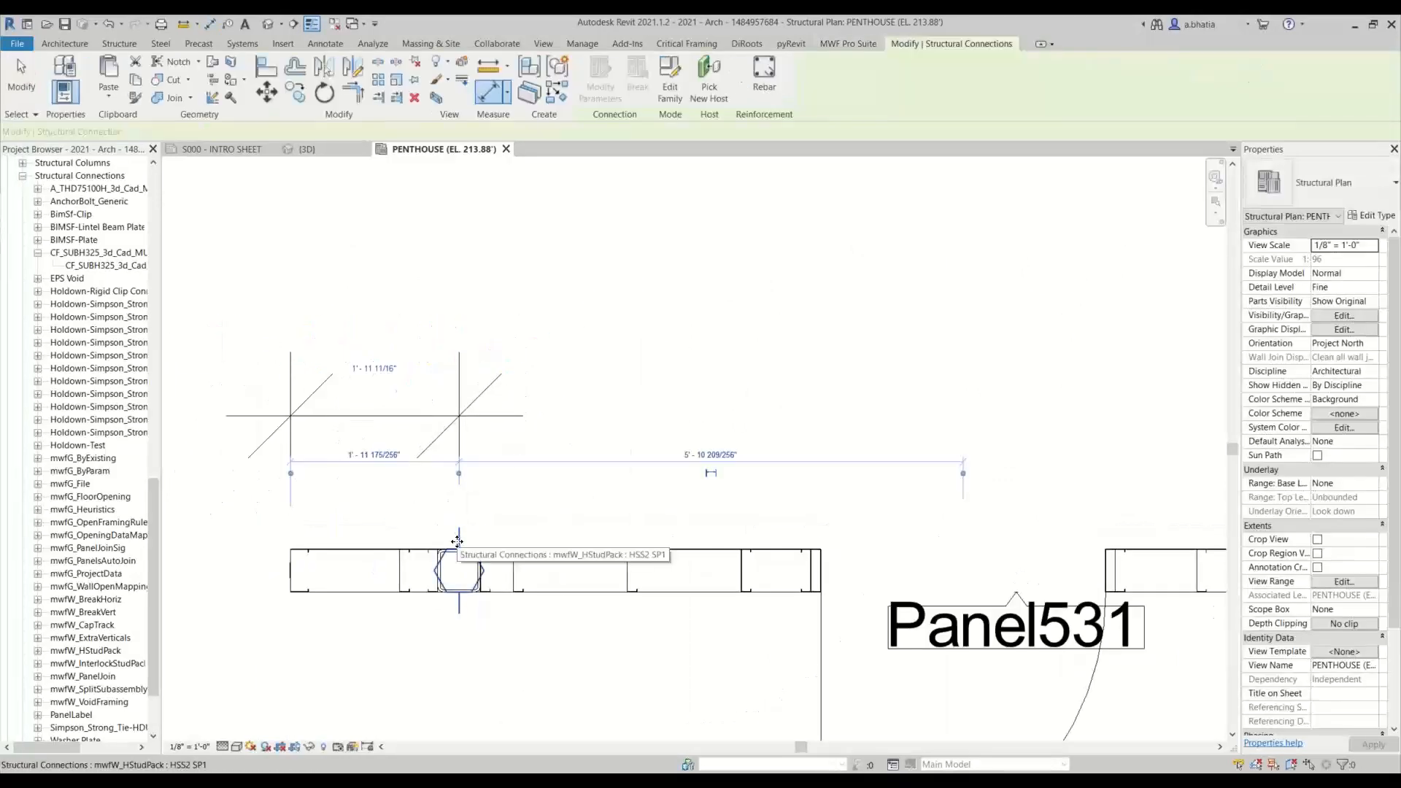
click(368, 356)
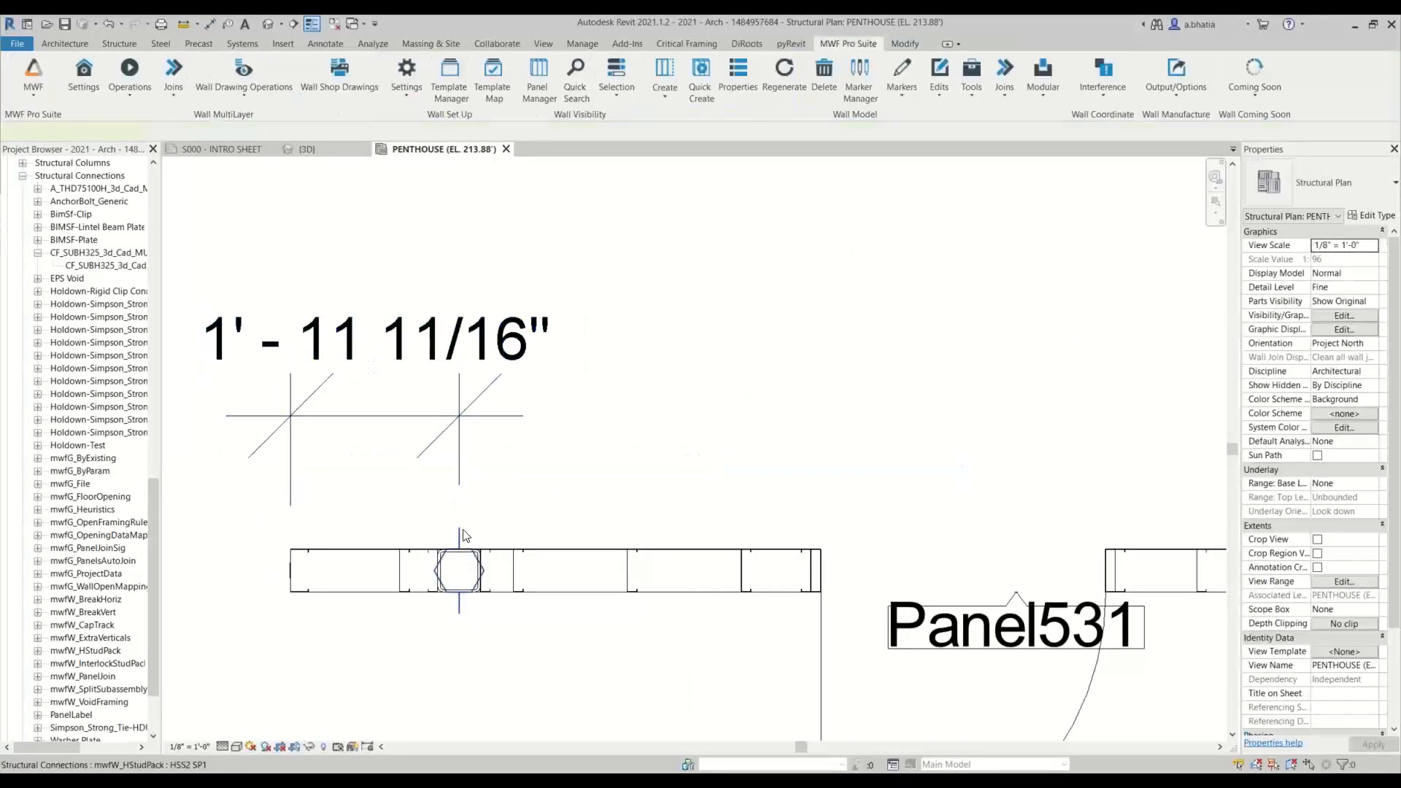
click(460, 530)
click(375, 370)
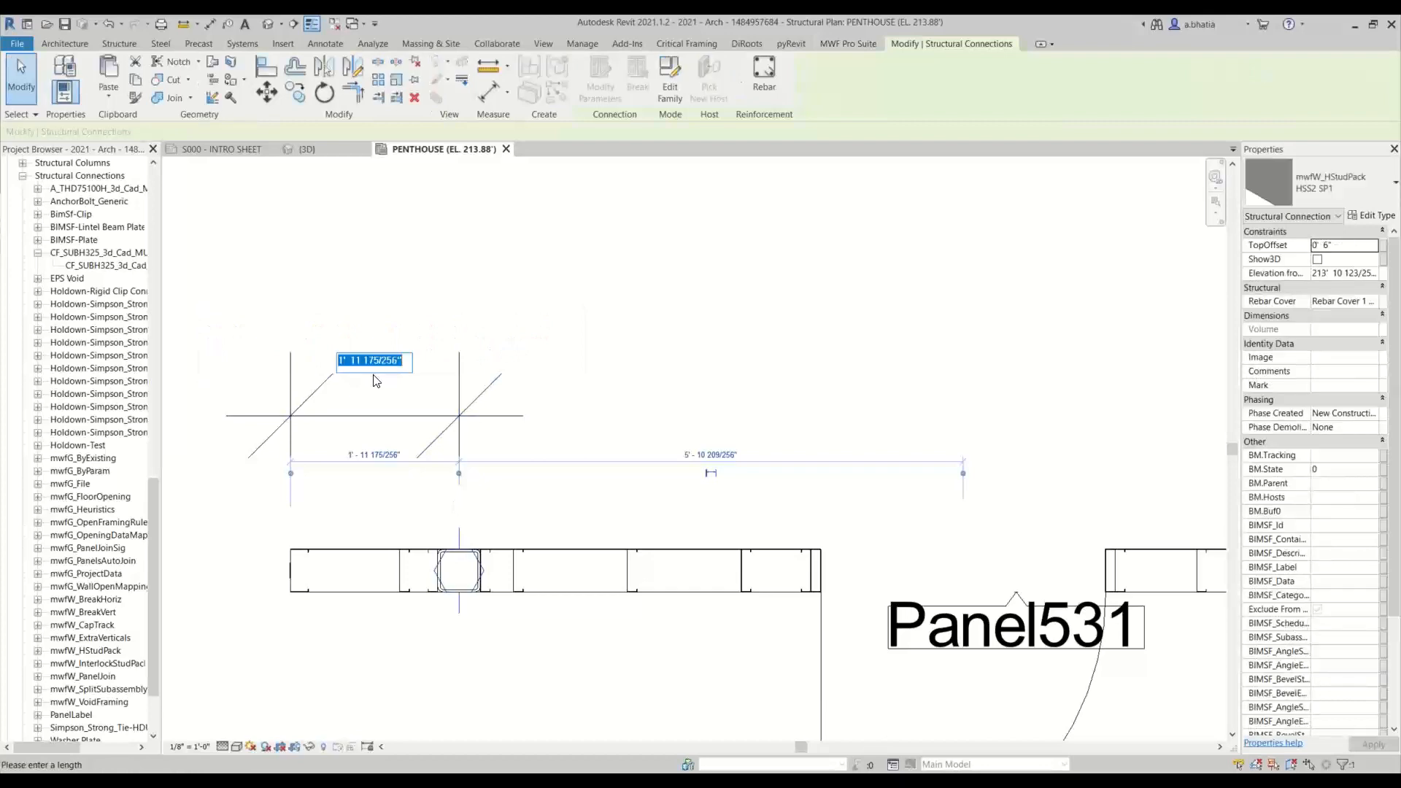
text(2)
key(Return)
key(Escape)
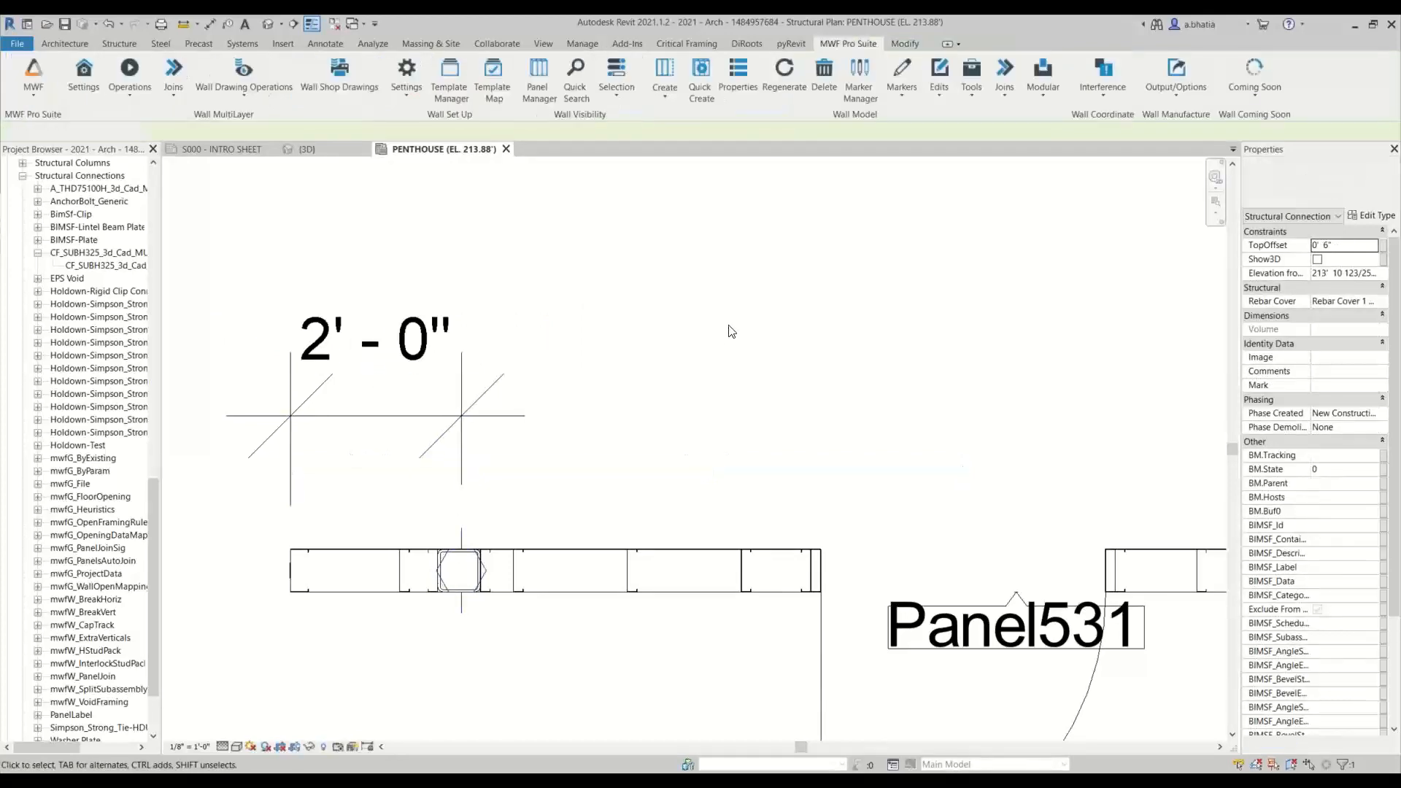
Step: Delete the dimension between Panel531's left end and the HSS2 SP1 marker
scroll(446, 564, up, 3)
click(482, 317)
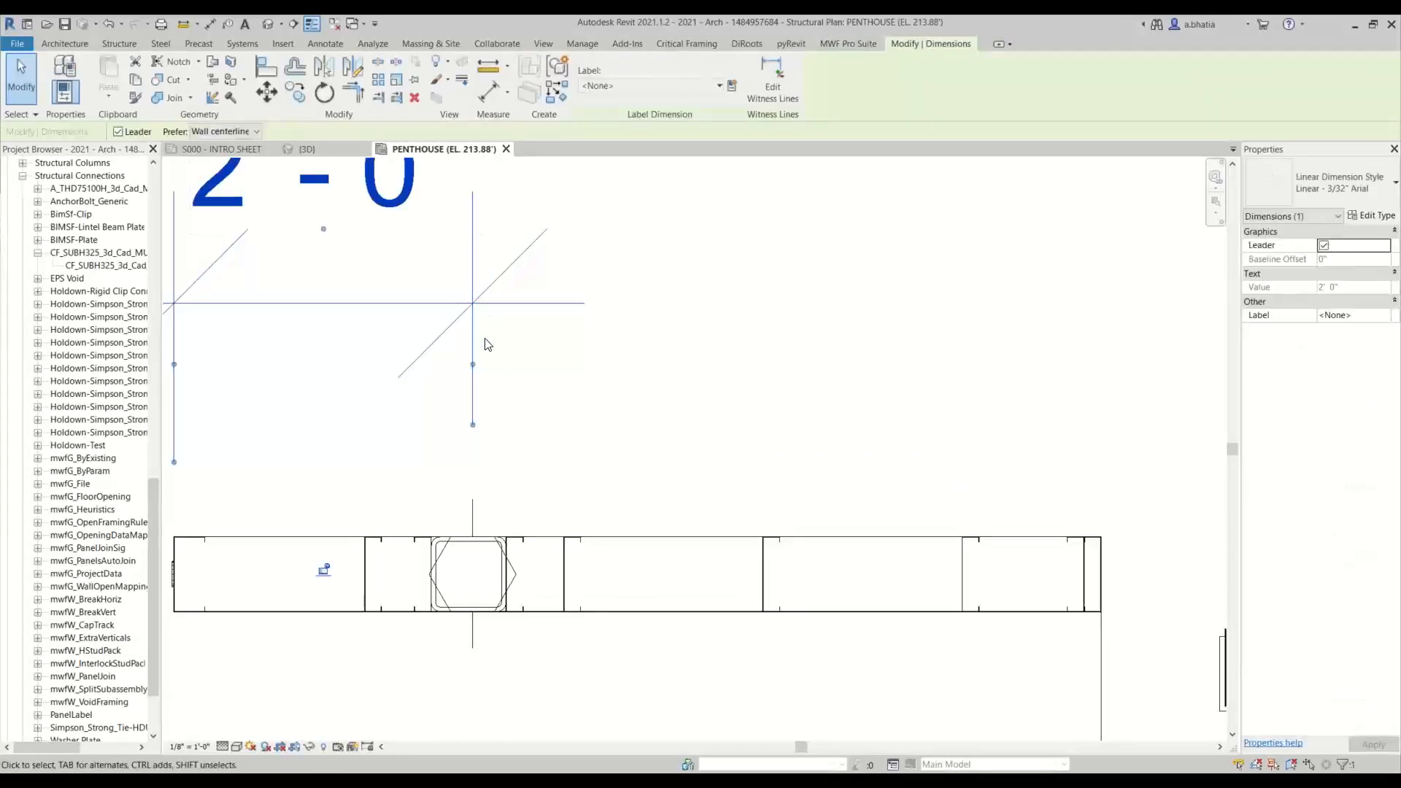
key(Delete)
scroll(518, 429, down, 1)
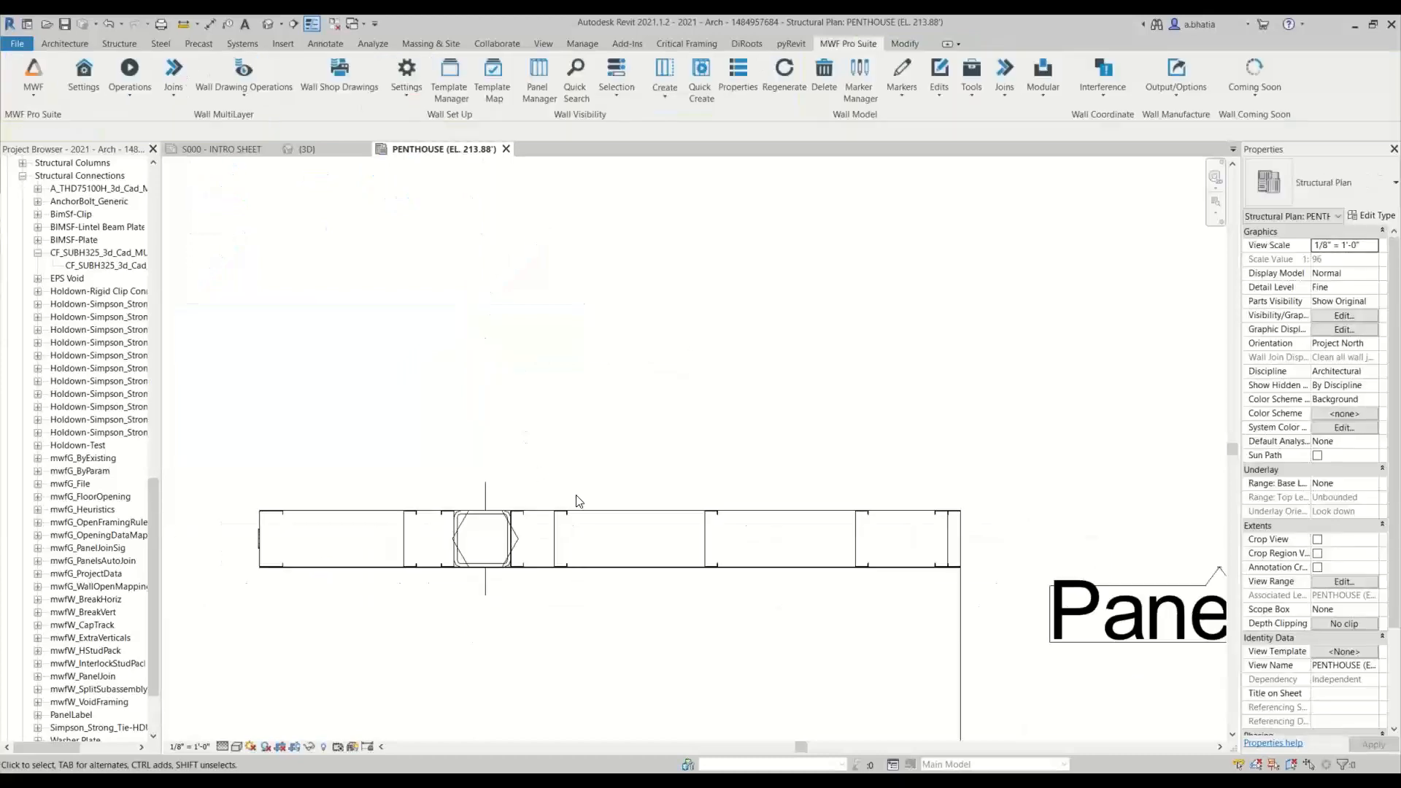
Step: Regenerate the Panel531 wall framing and inspect the stud pack around the HSS column
click(620, 519)
click(837, 42)
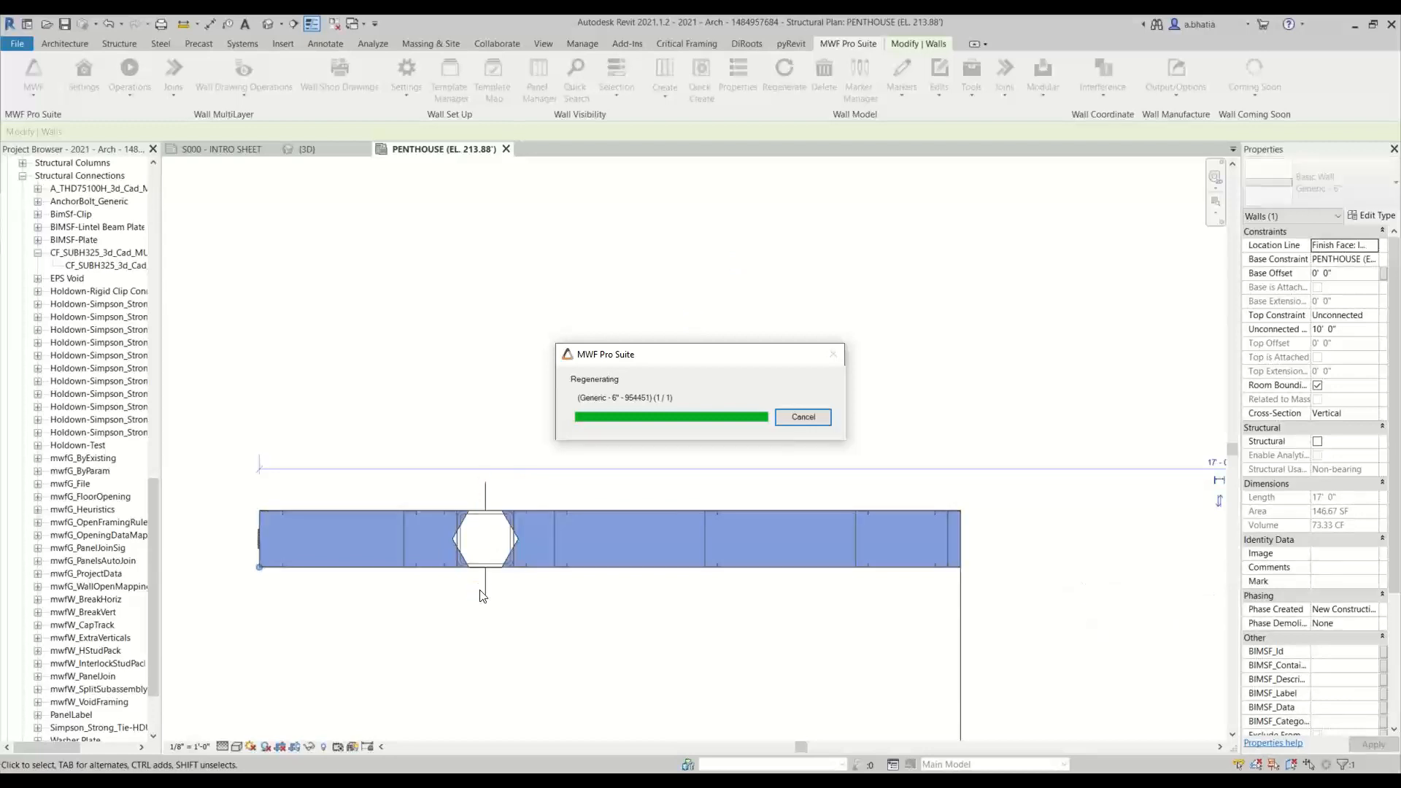
click(528, 398)
scroll(499, 534, up, 5)
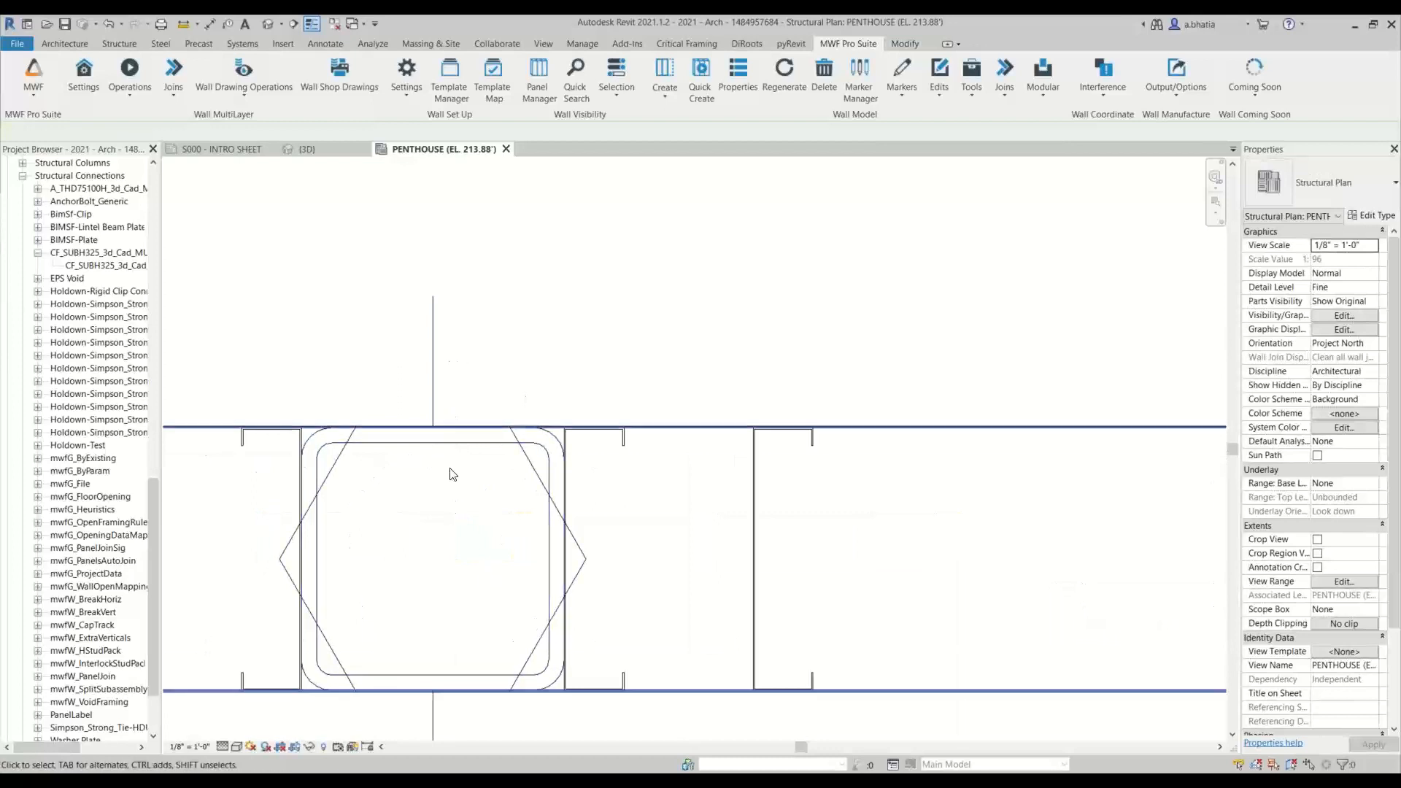
scroll(450, 475, down, 6)
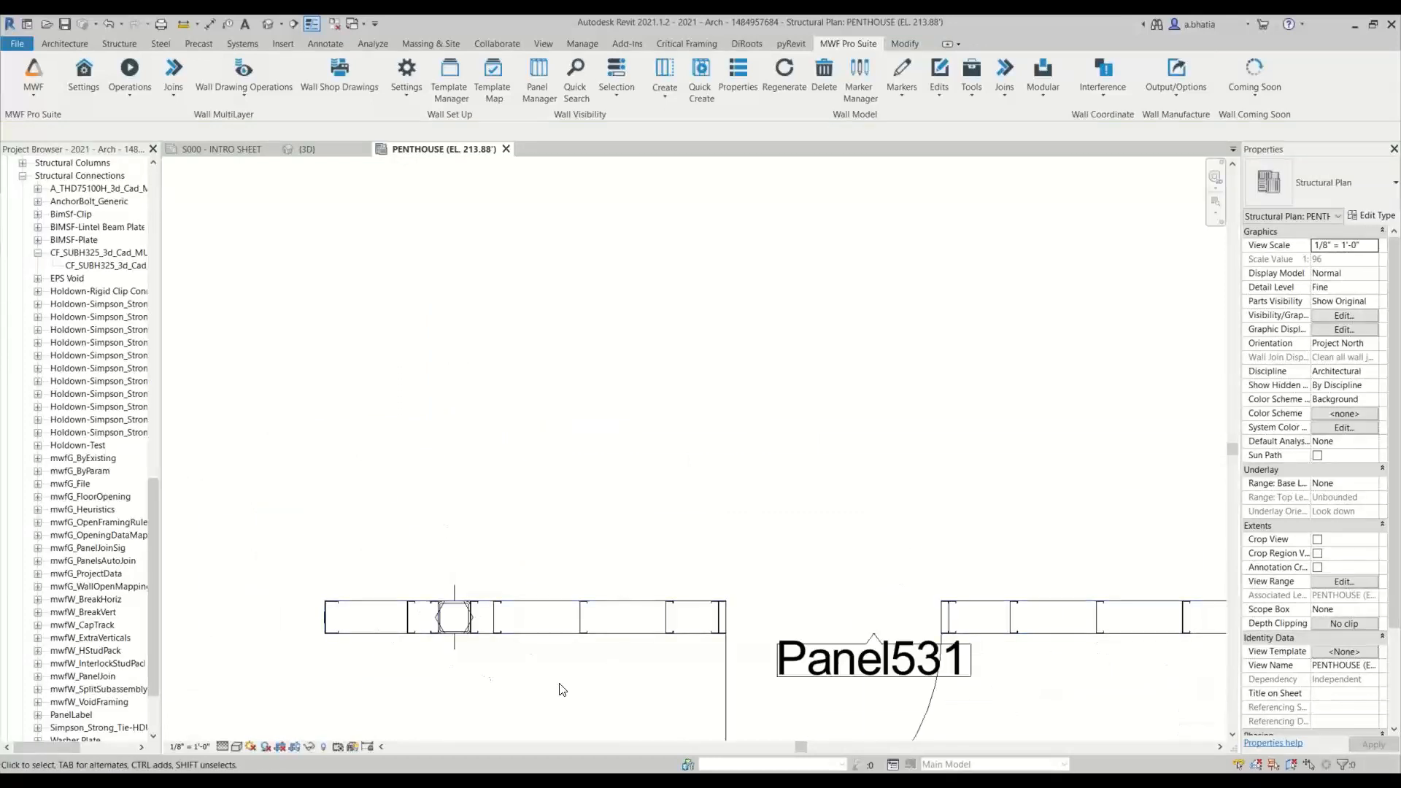
scroll(509, 658, down, 2)
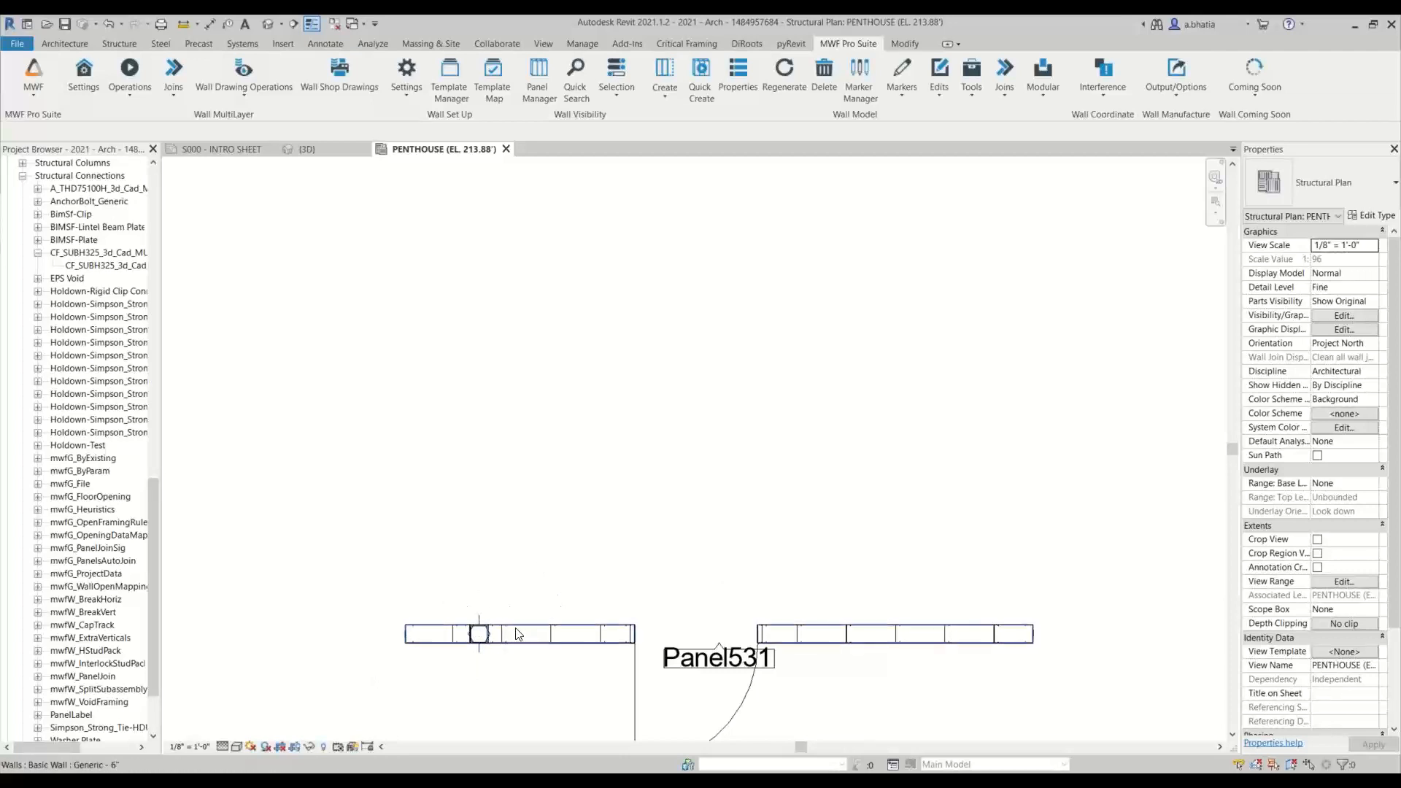
middle_drag(518, 632, 513, 376)
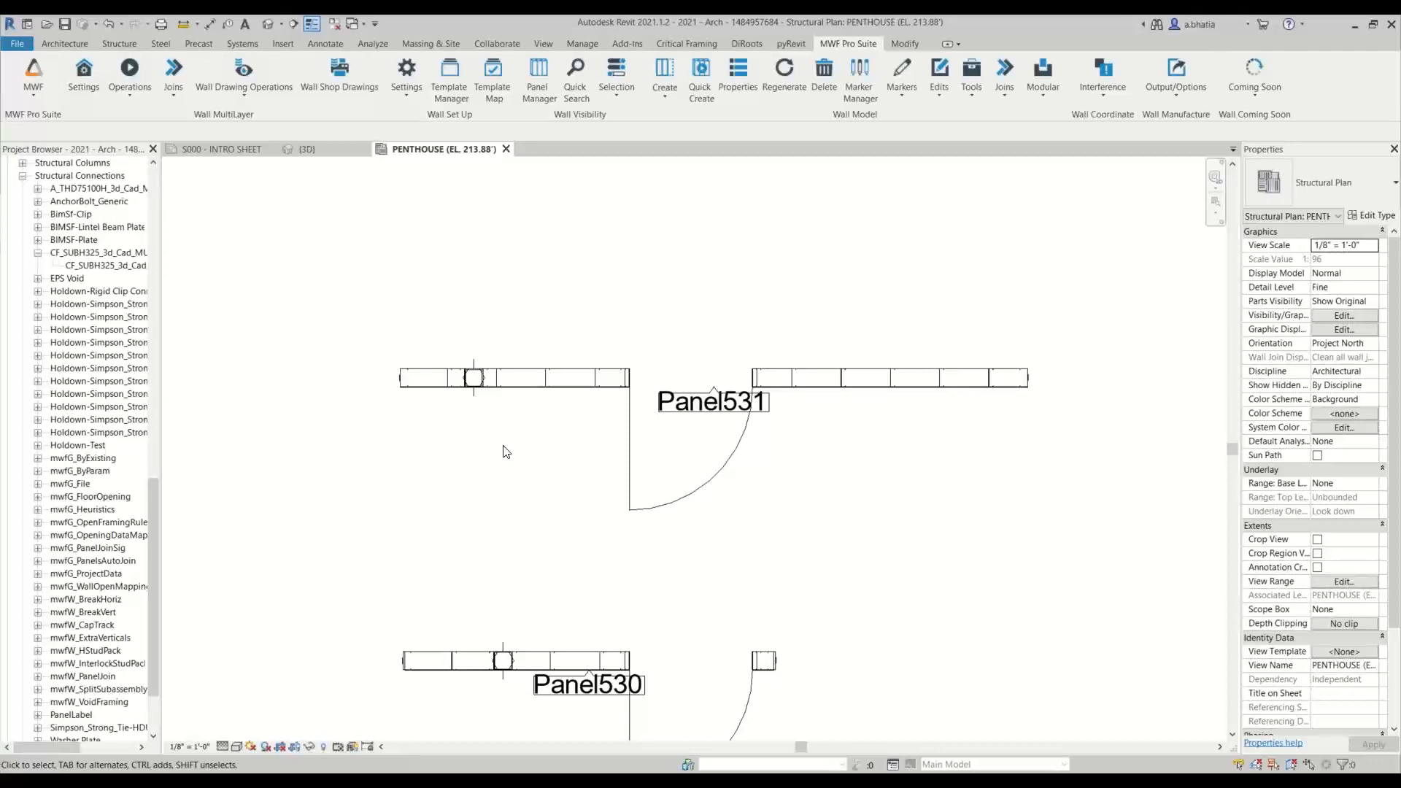
middle_drag(506, 451, 500, 521)
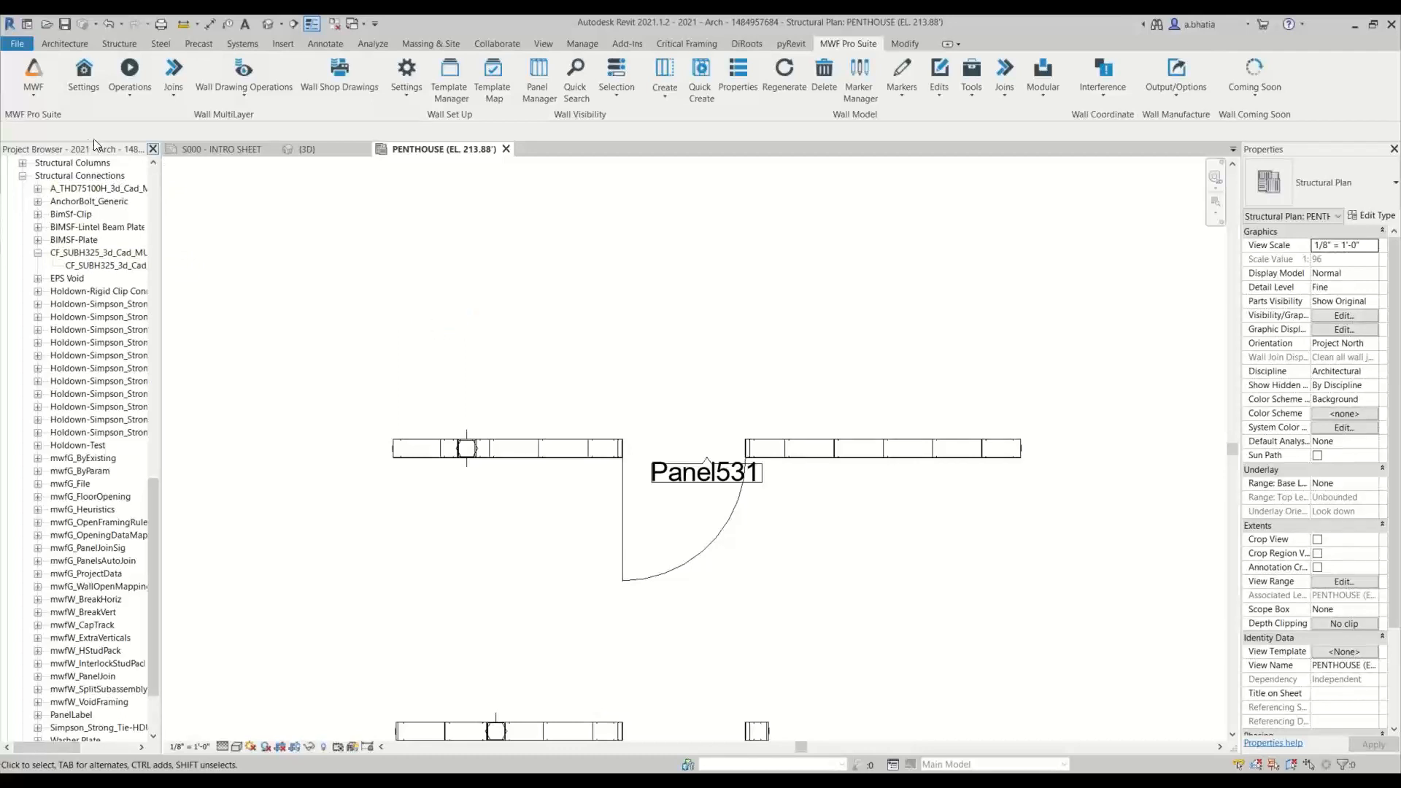
Step: Expand the A_THD75100H_3d_Cad_MULT_Prod structural connection family to show its type
click(63, 203)
click(65, 190)
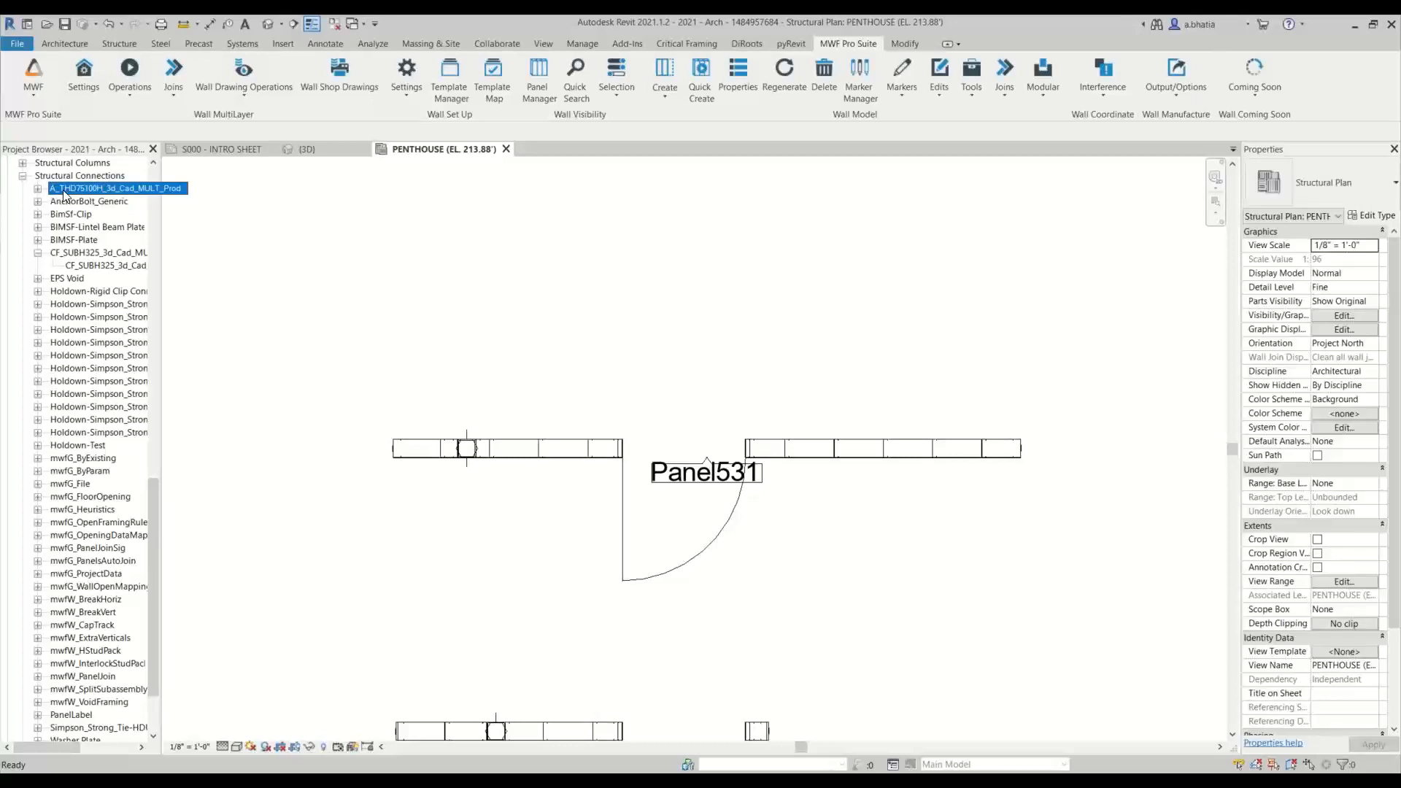
click(38, 189)
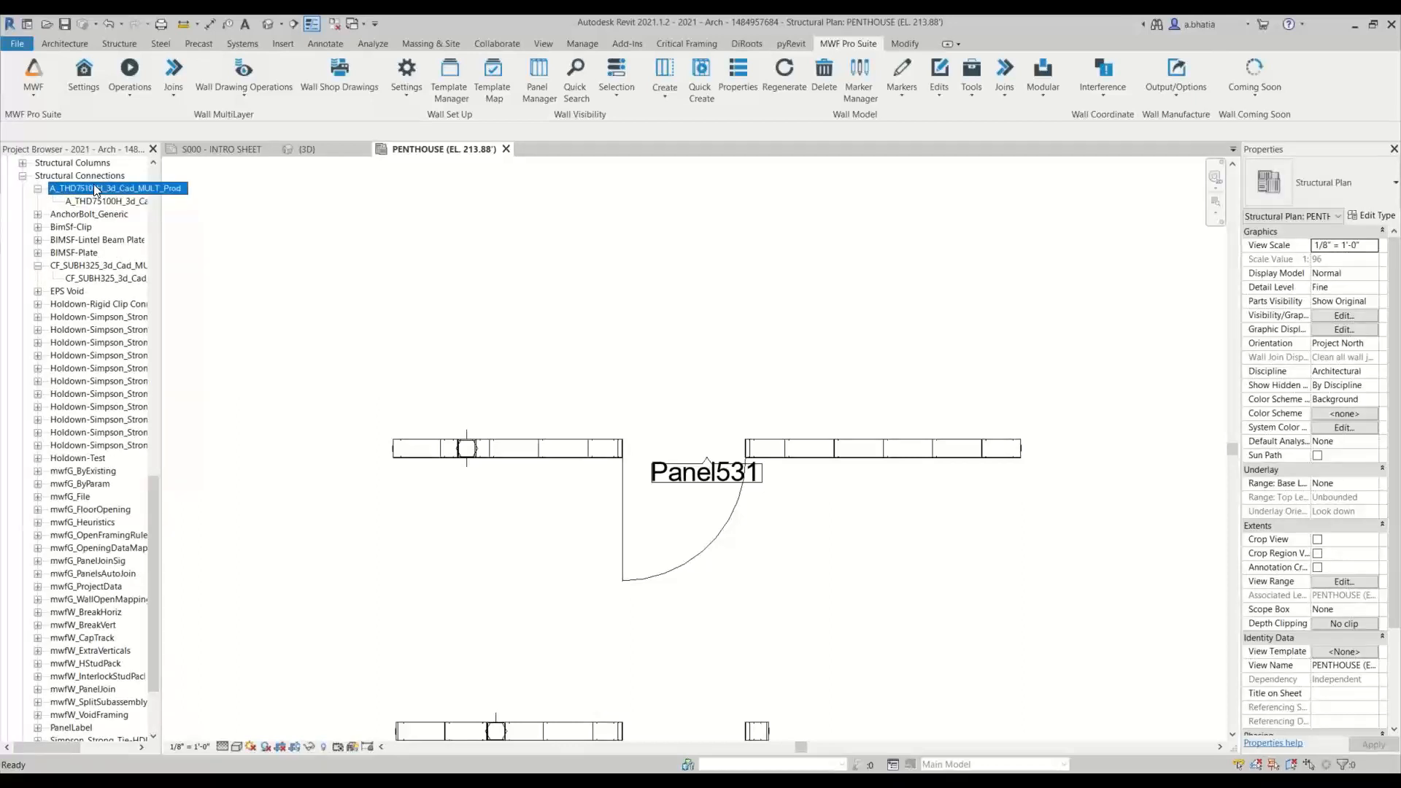
Step: Check which anchor families are available for Panel531 in the panel anchor settings, and leave without applying anything
click(551, 453)
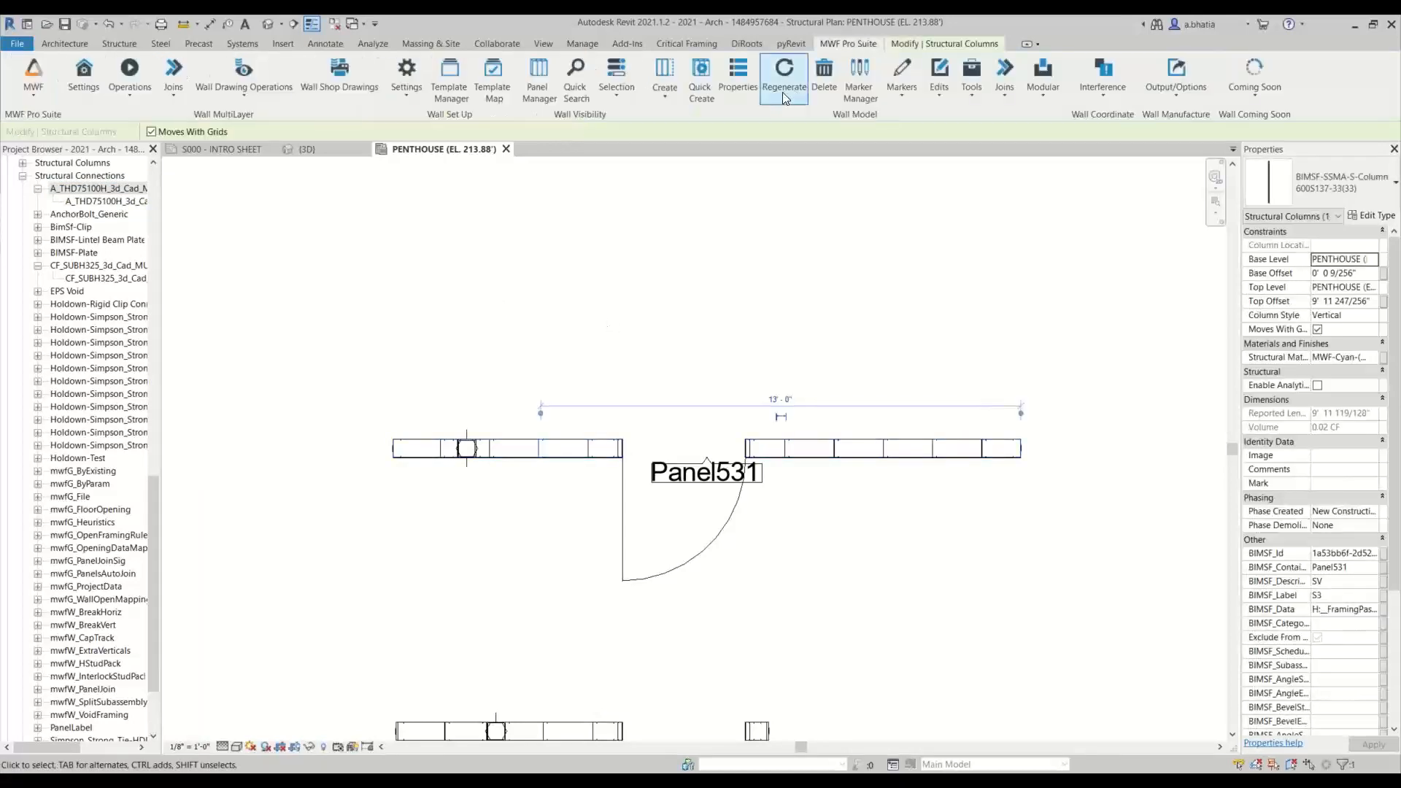
click(970, 89)
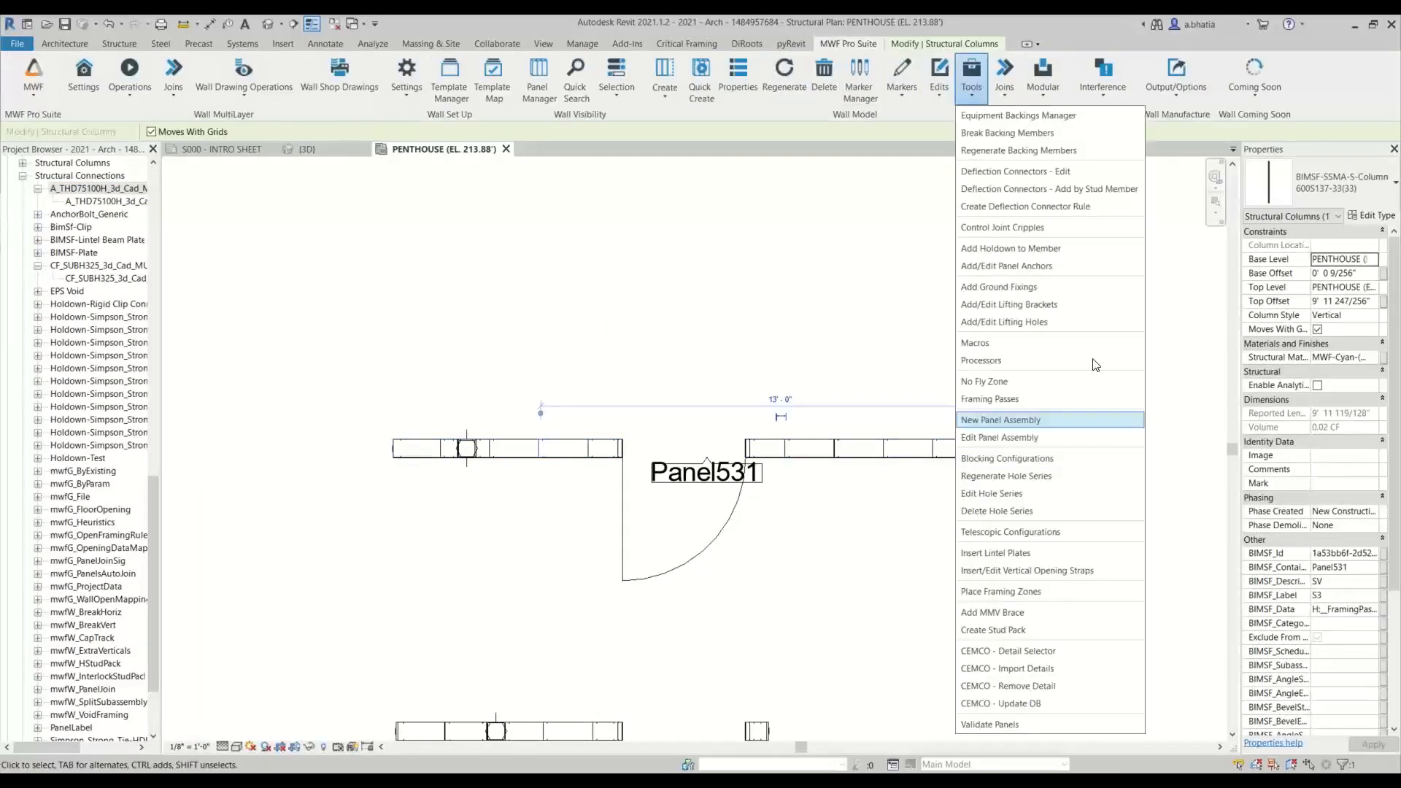
click(1018, 267)
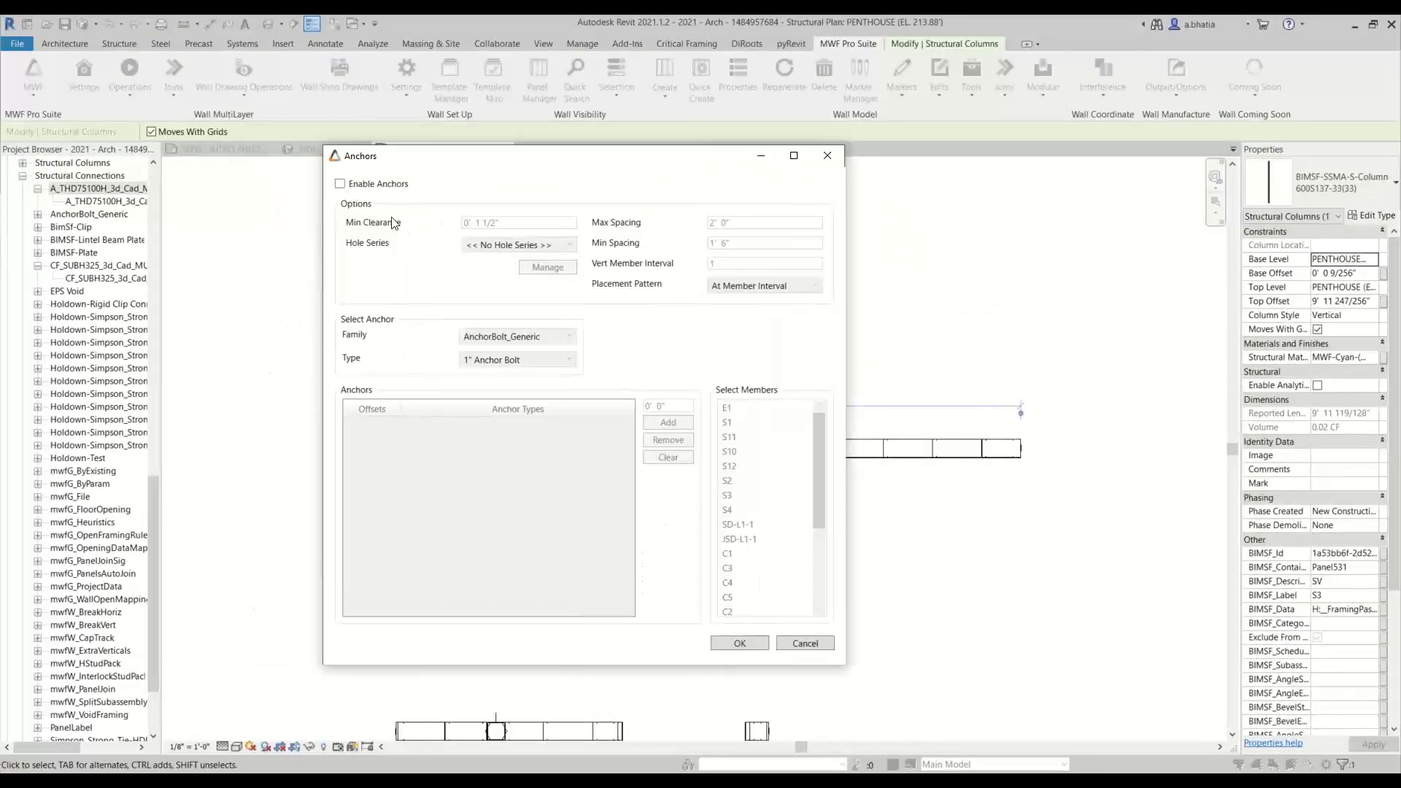
click(340, 184)
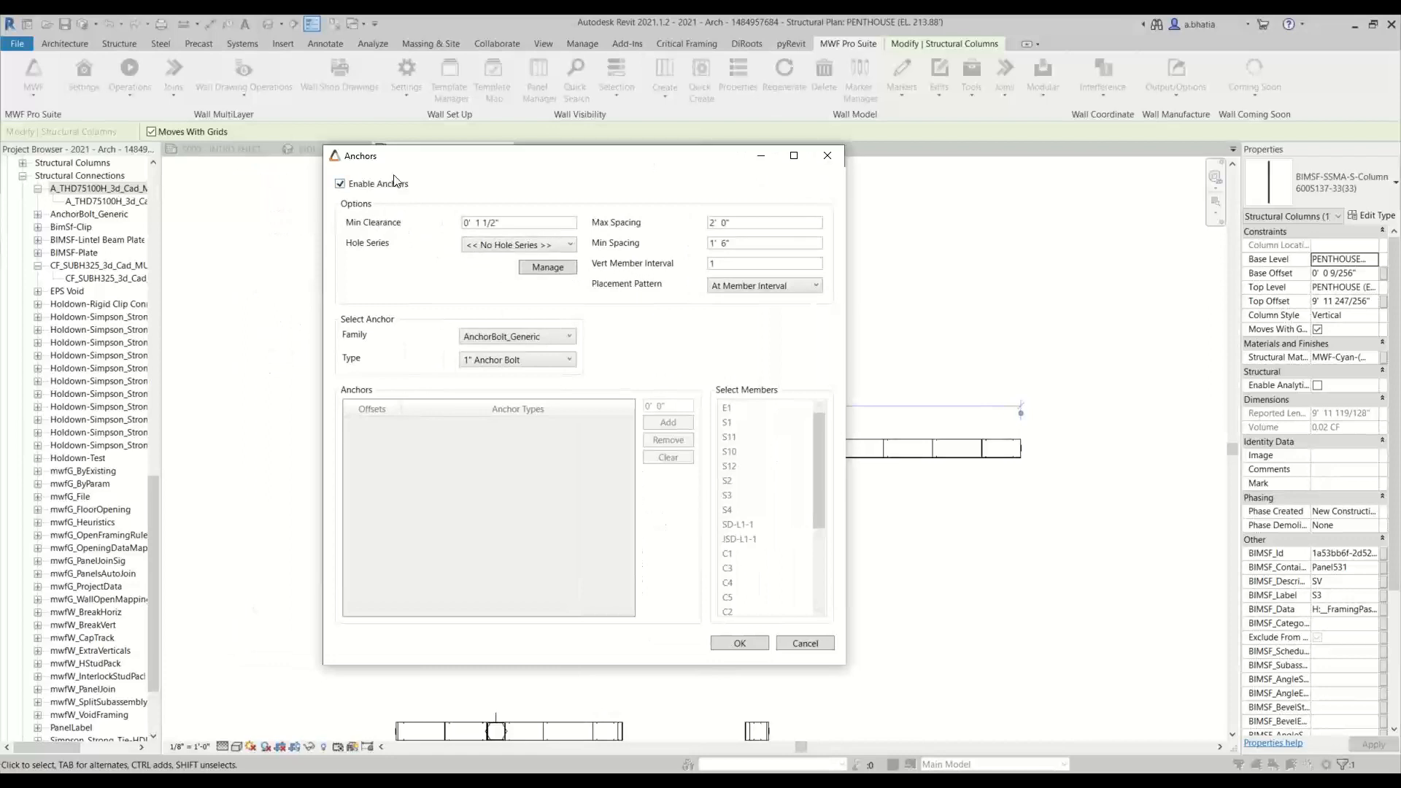
click(540, 337)
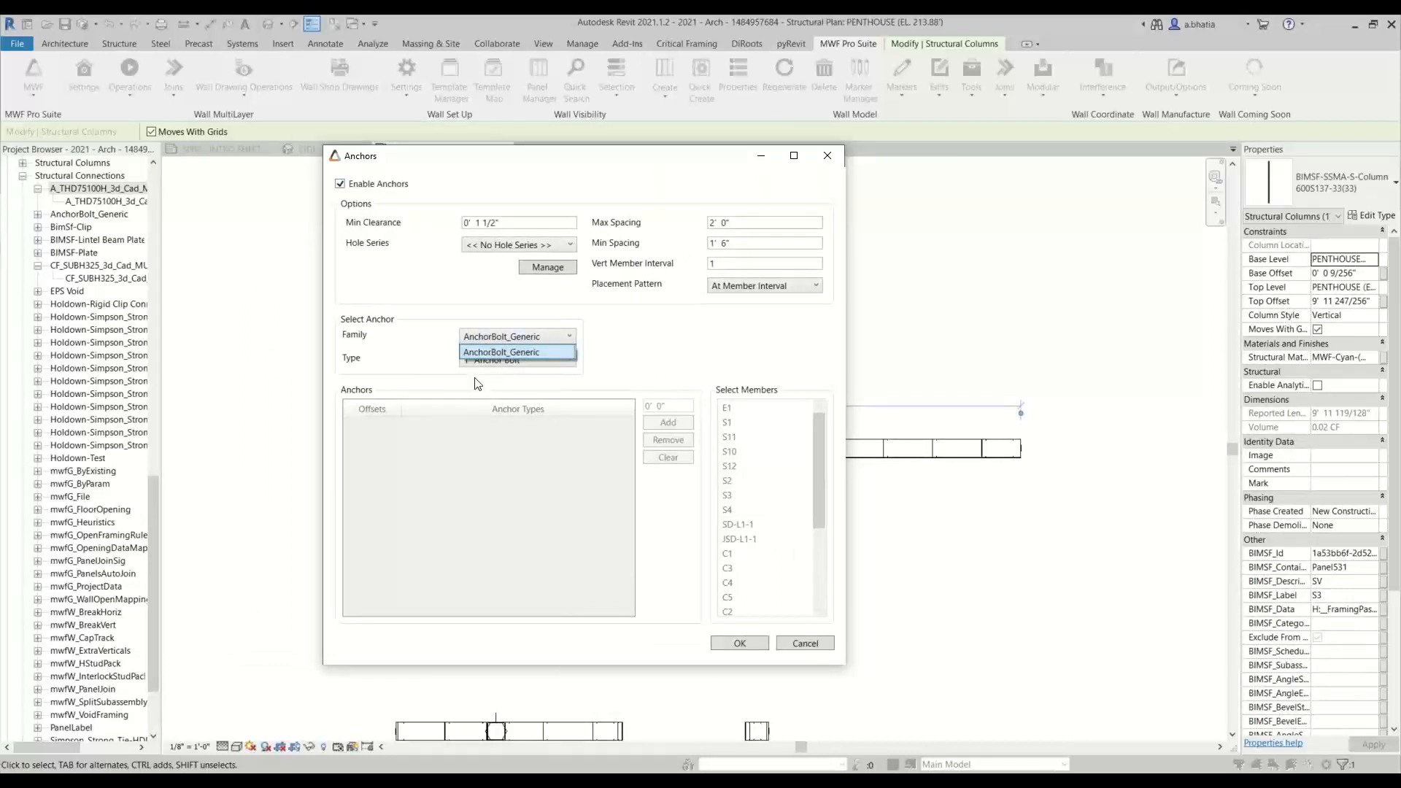
click(471, 286)
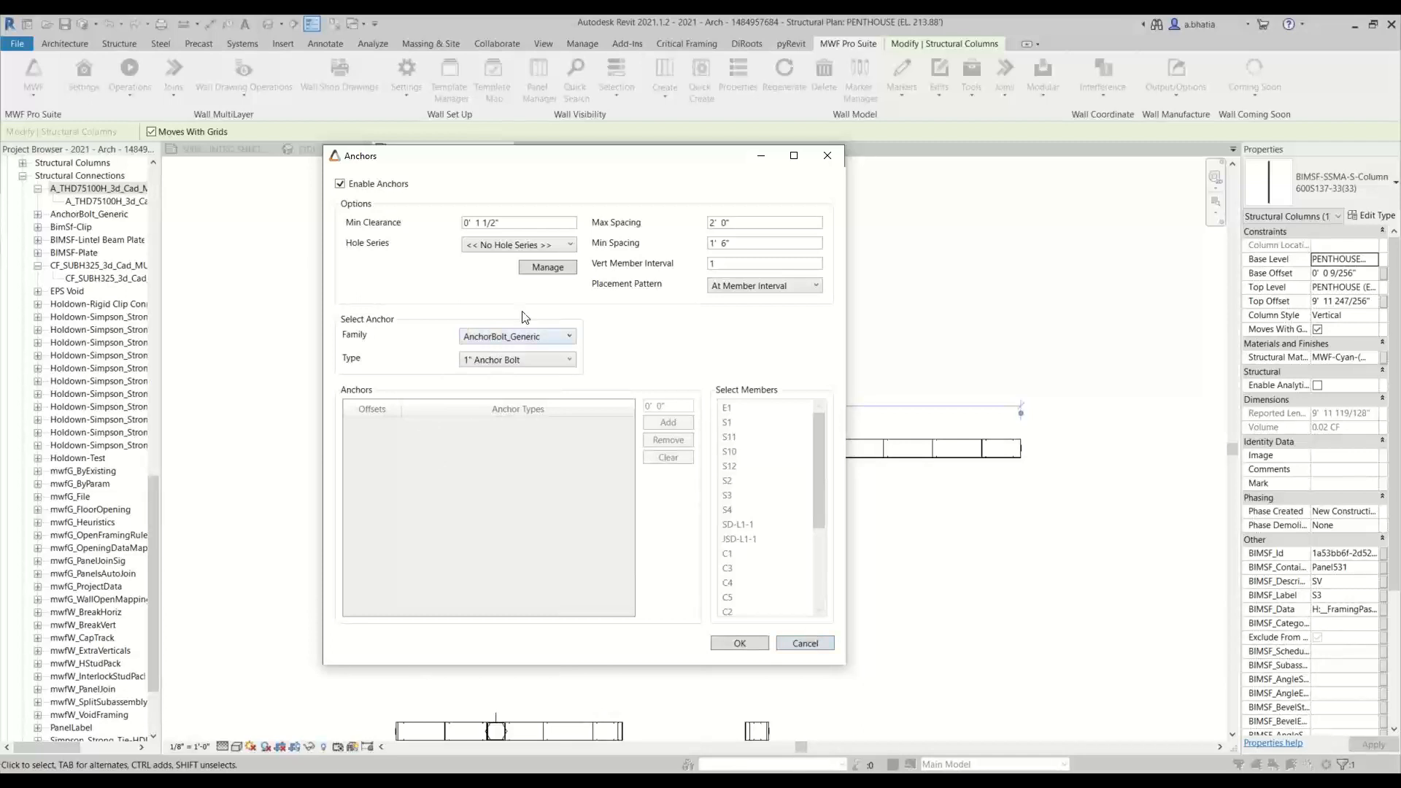
click(806, 645)
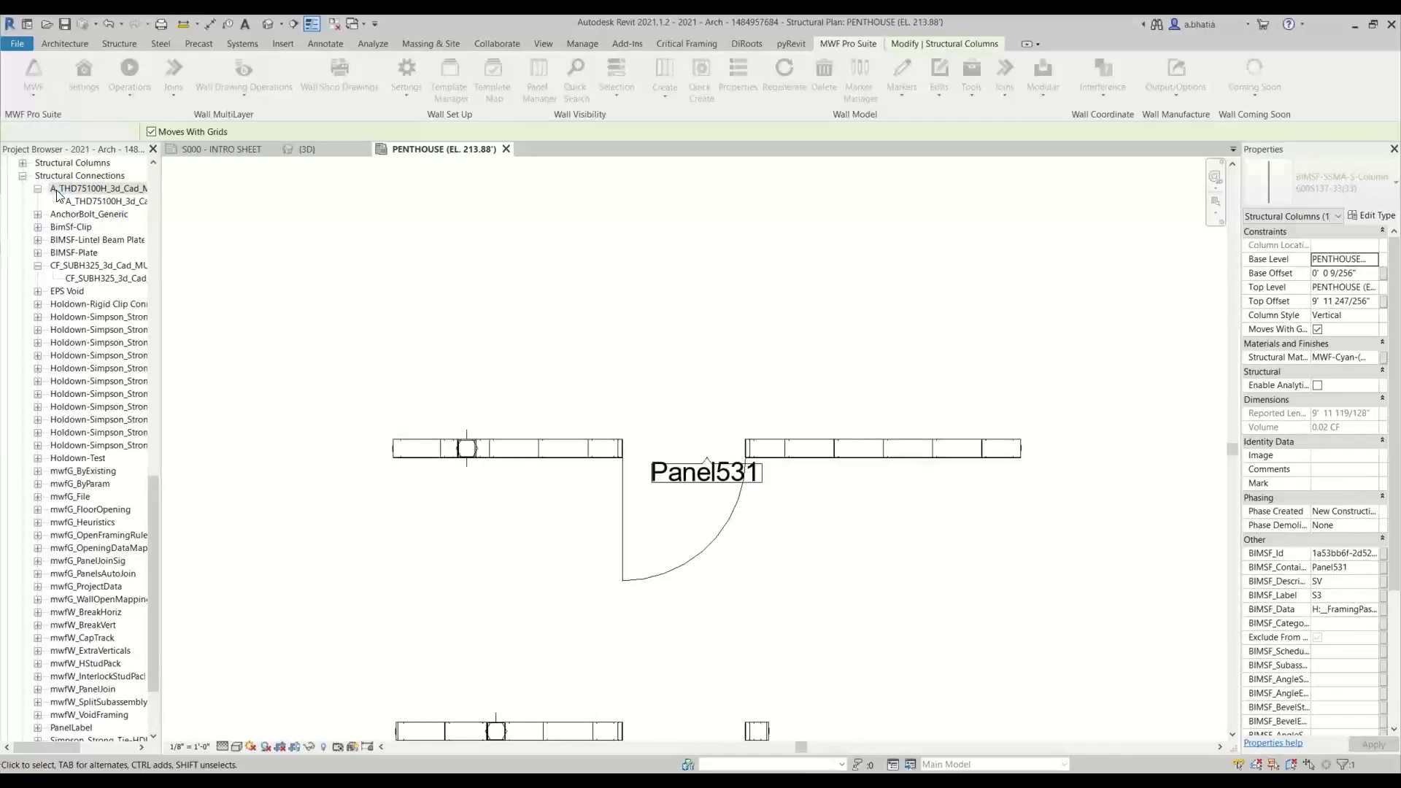
Step: Rename the A_THD75100H_3d_Cad_MULT_Prod structural connection family as AnchorBolt_THD75100H_3d_Cad_MULT_Prod
click(58, 189)
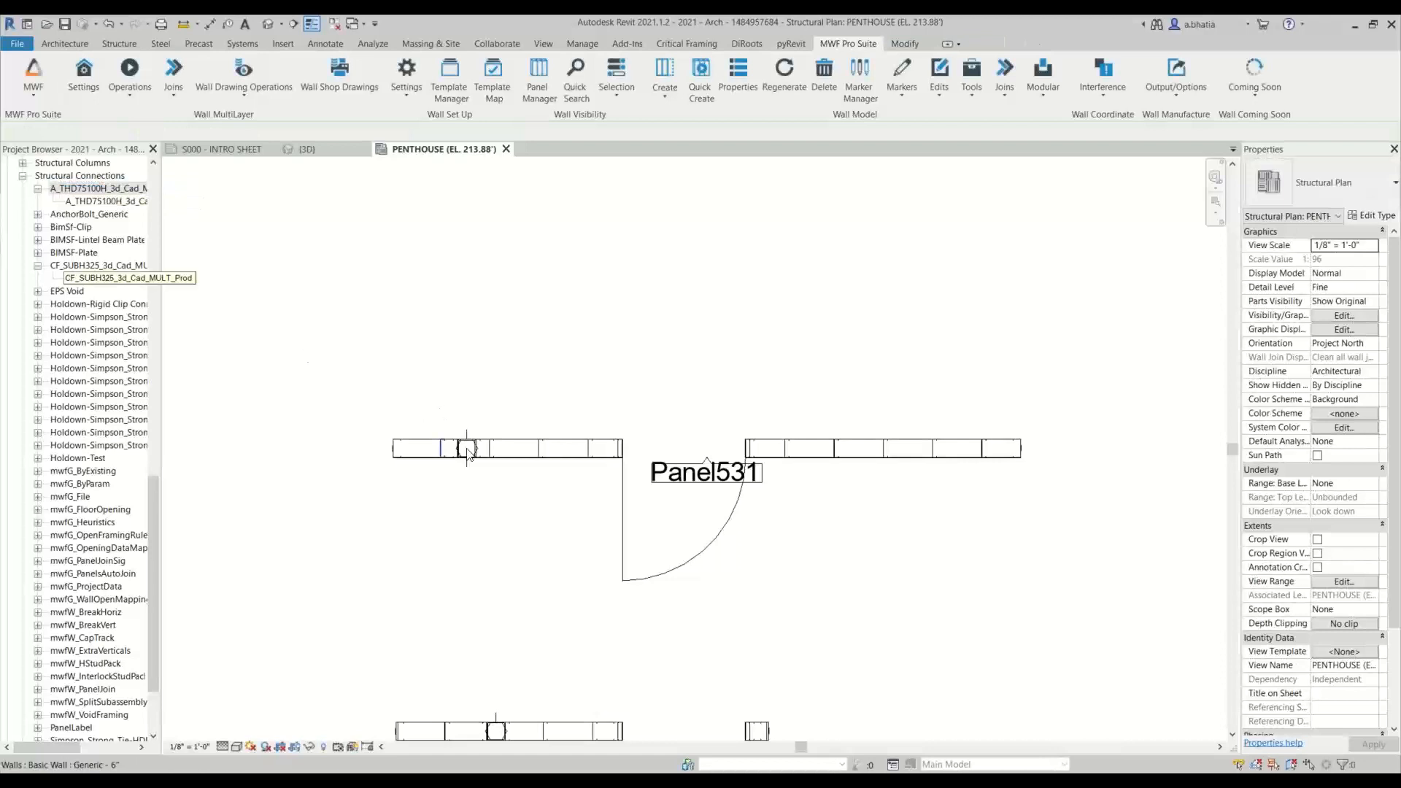
click(65, 188)
right_click(66, 192)
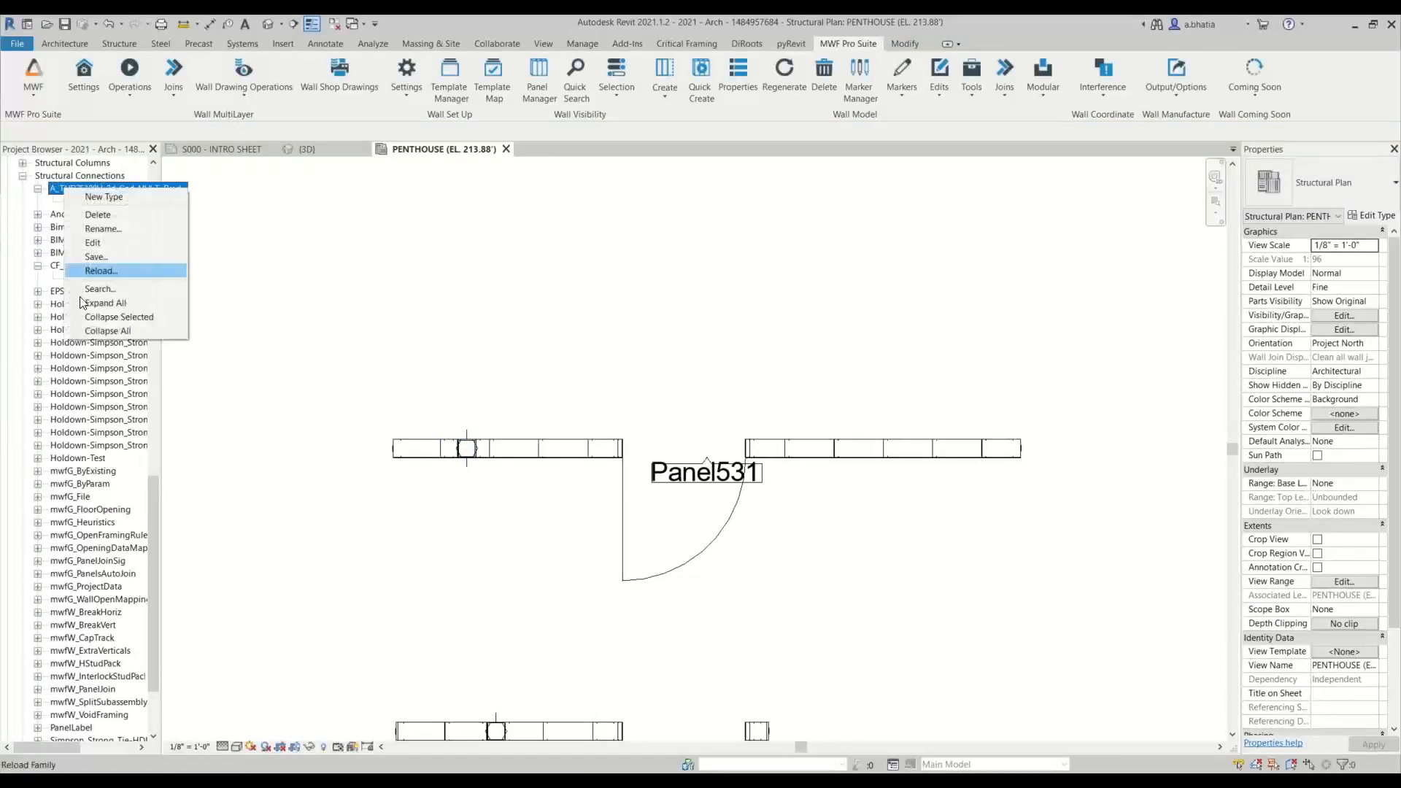
click(108, 232)
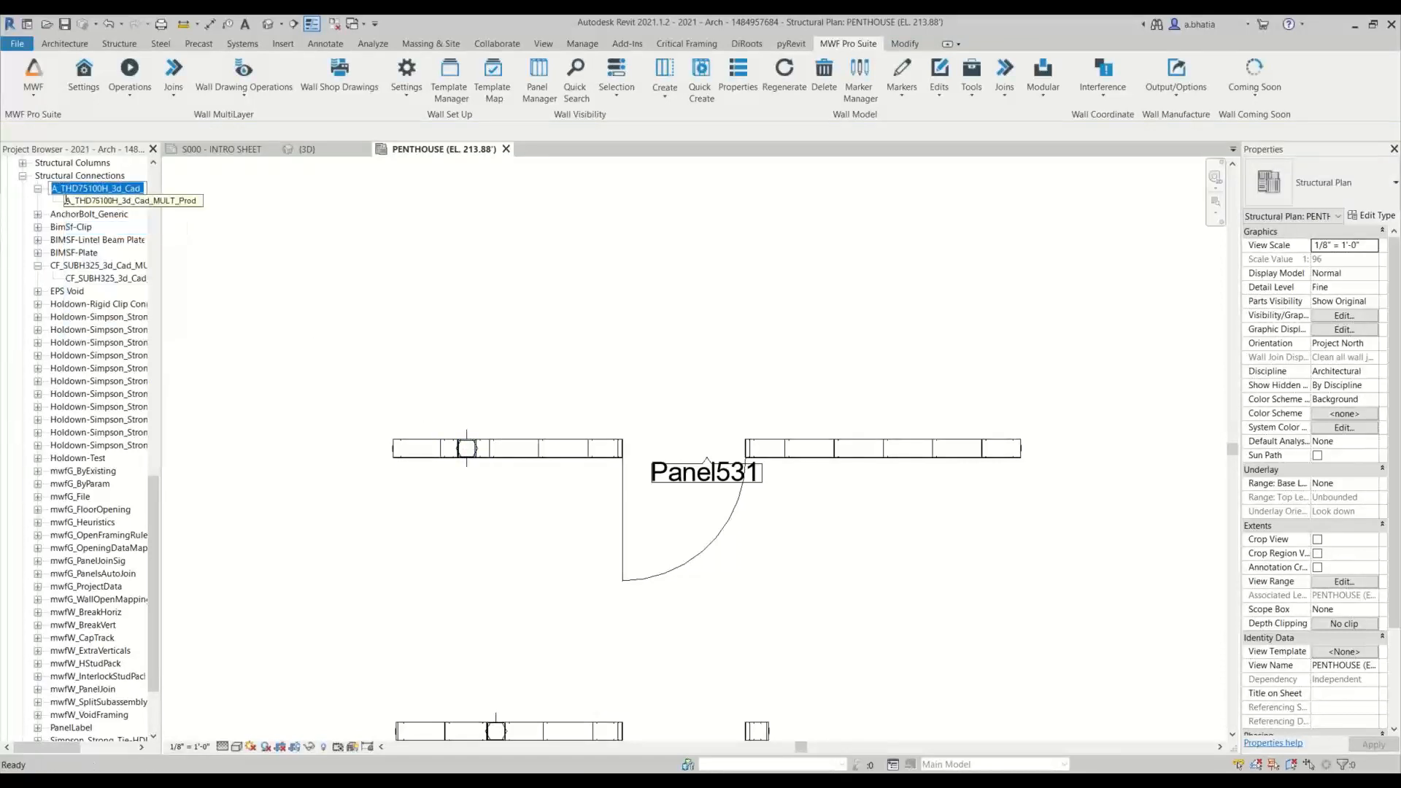
click(57, 187)
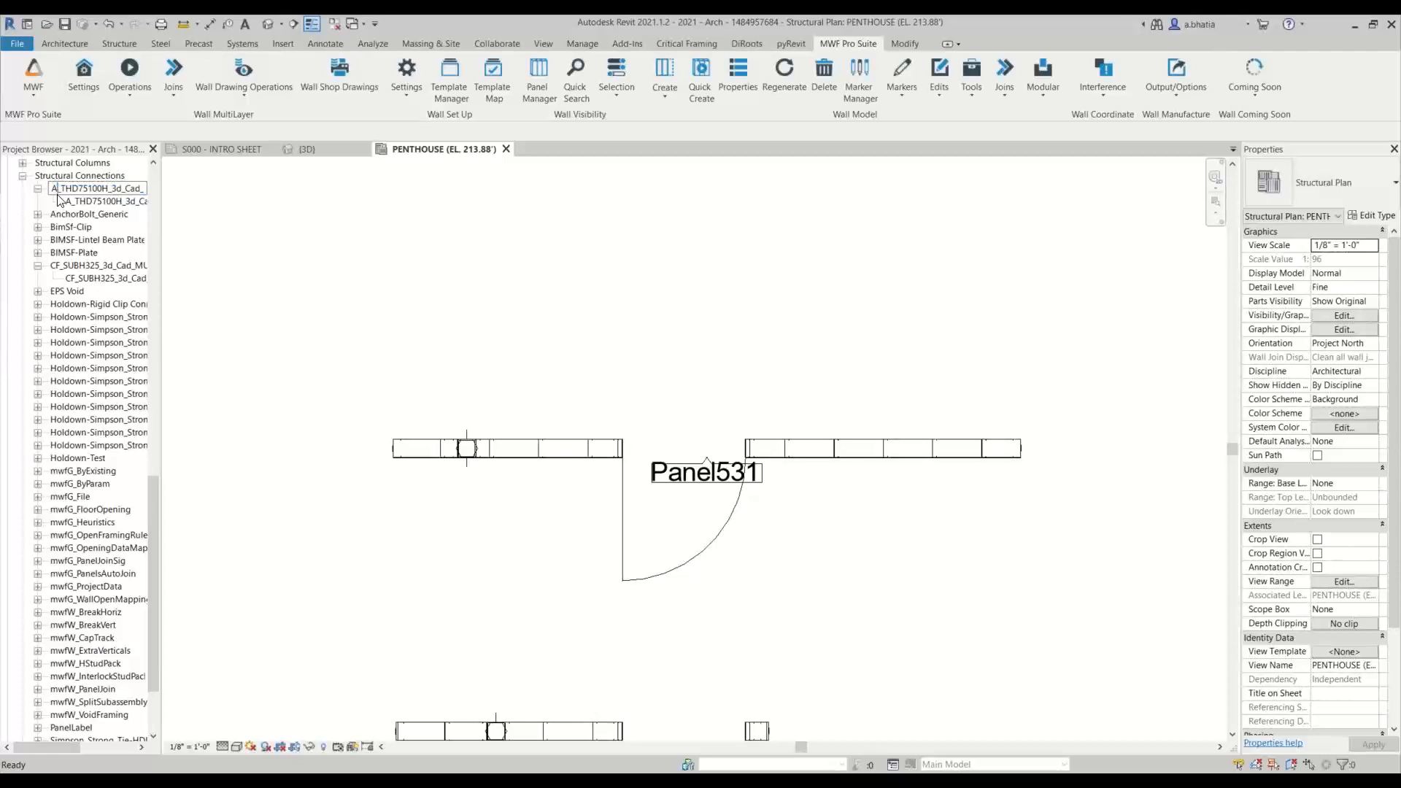
text(nd)
text(horB)
text(olt)
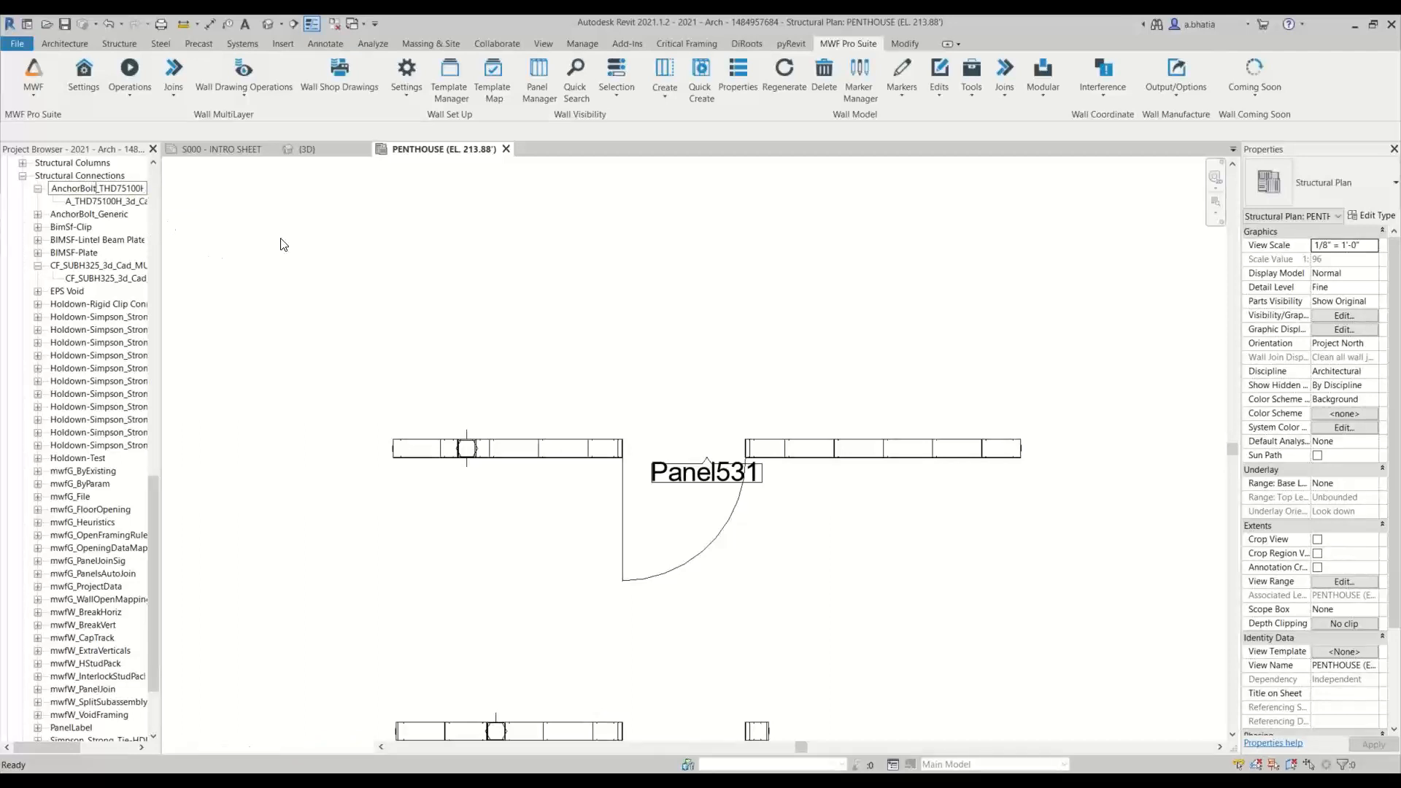
key(Return)
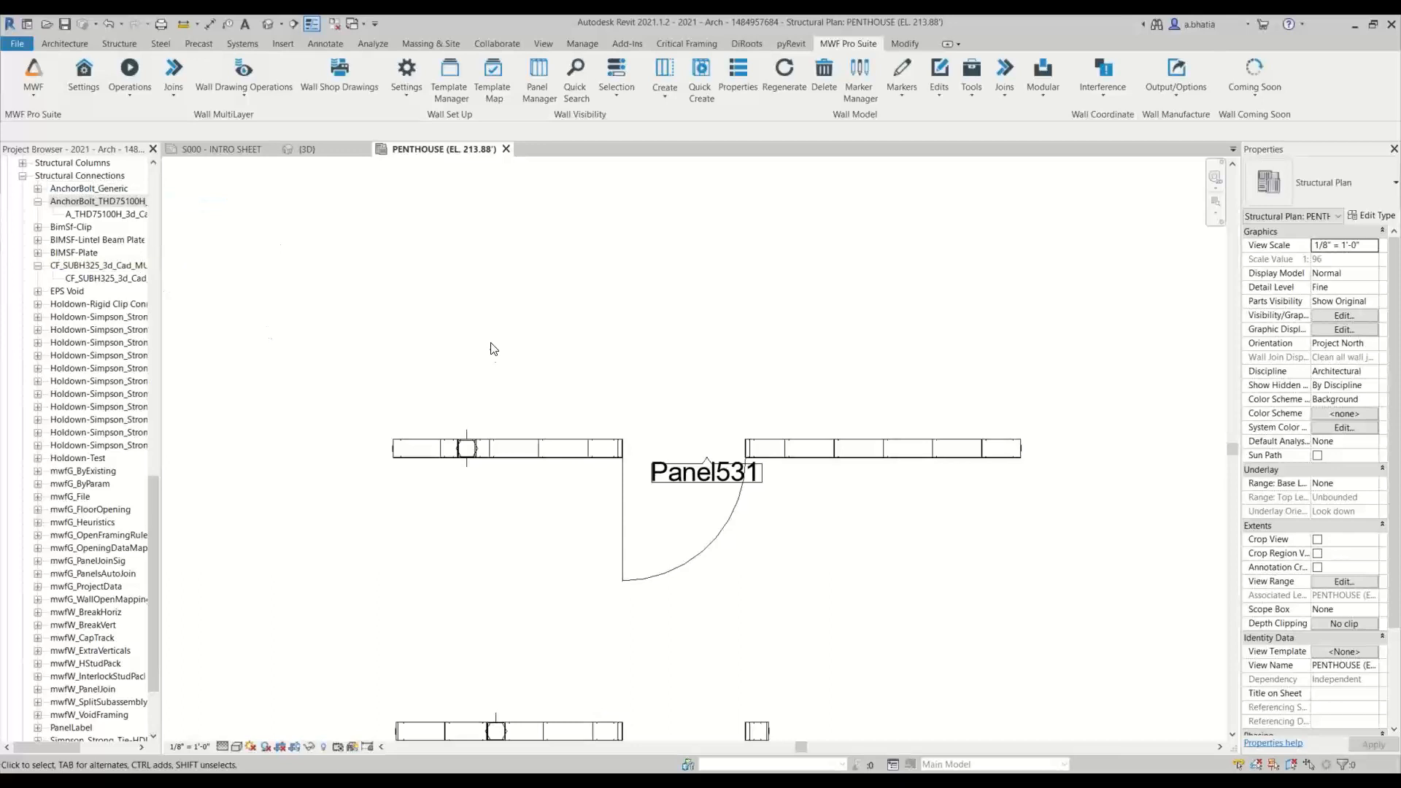
Step: Enable panel anchors for Panel531 and choose the RoundHole - 3" RH hole series
click(538, 453)
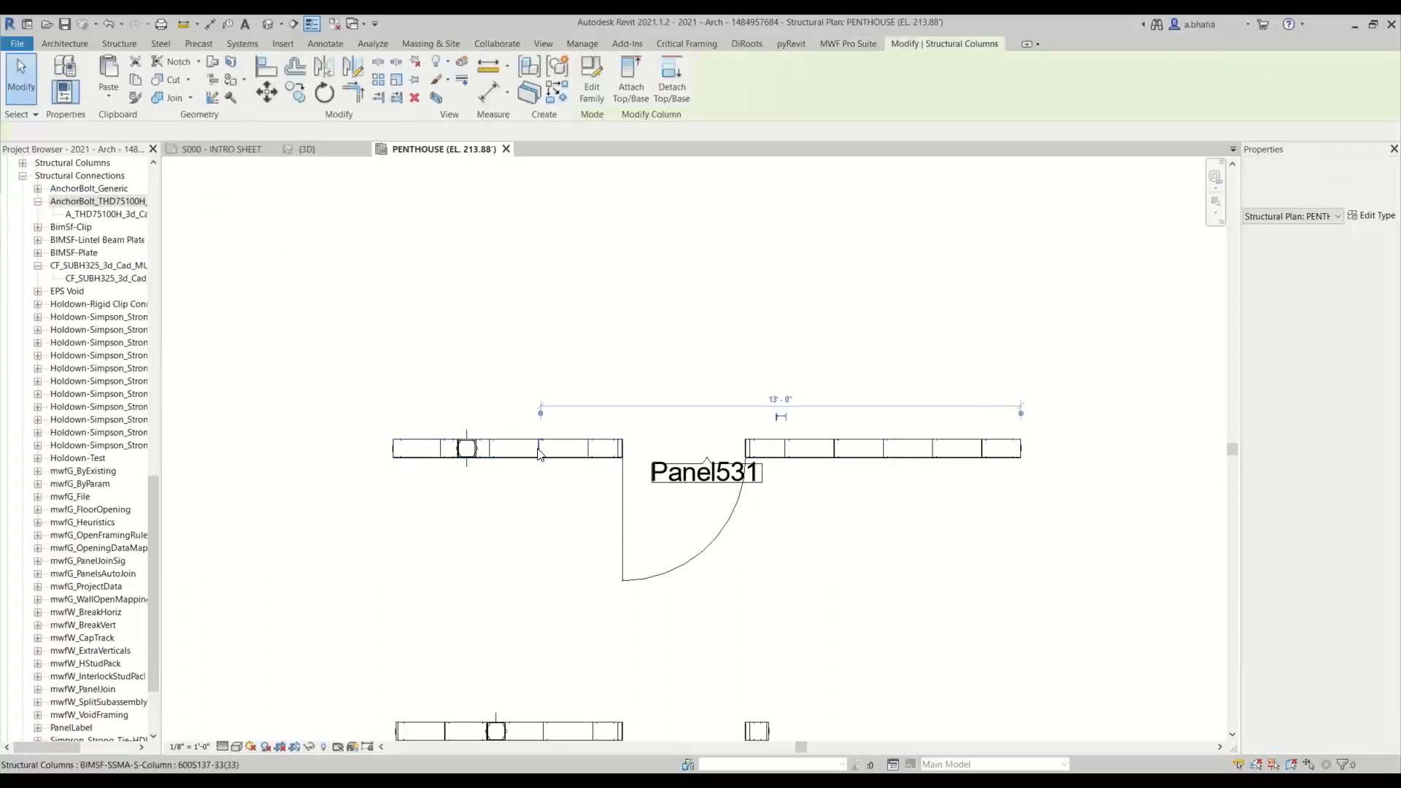
click(849, 44)
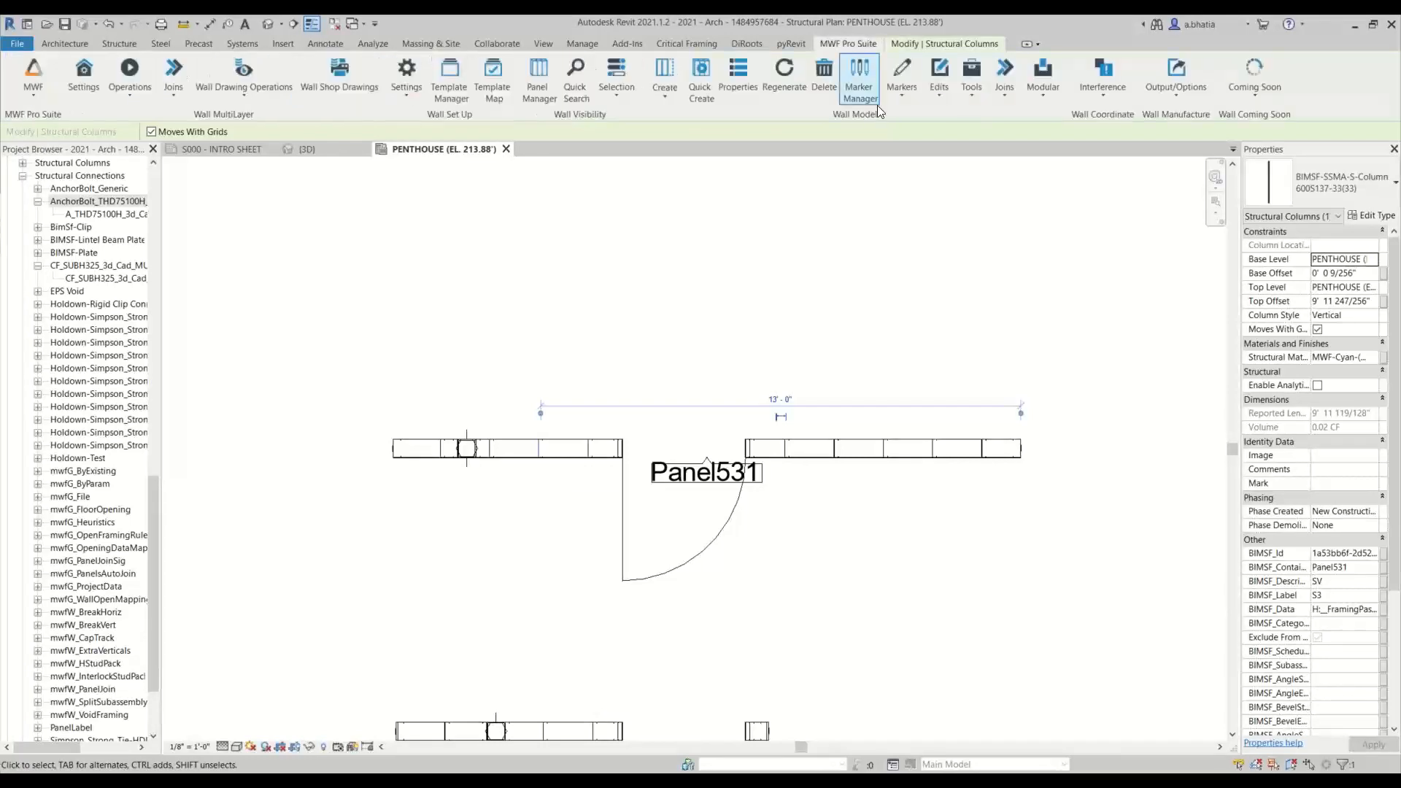
click(933, 77)
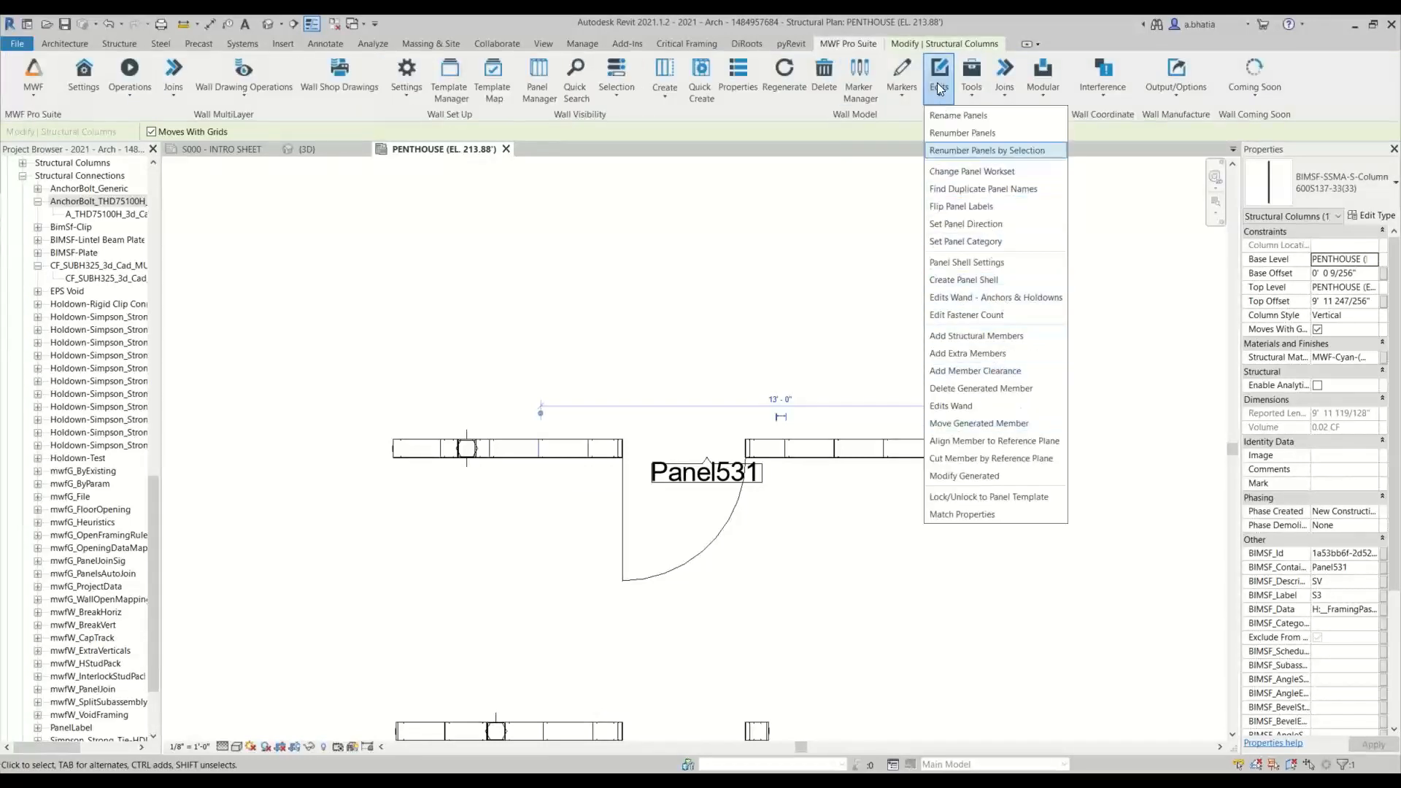
click(972, 73)
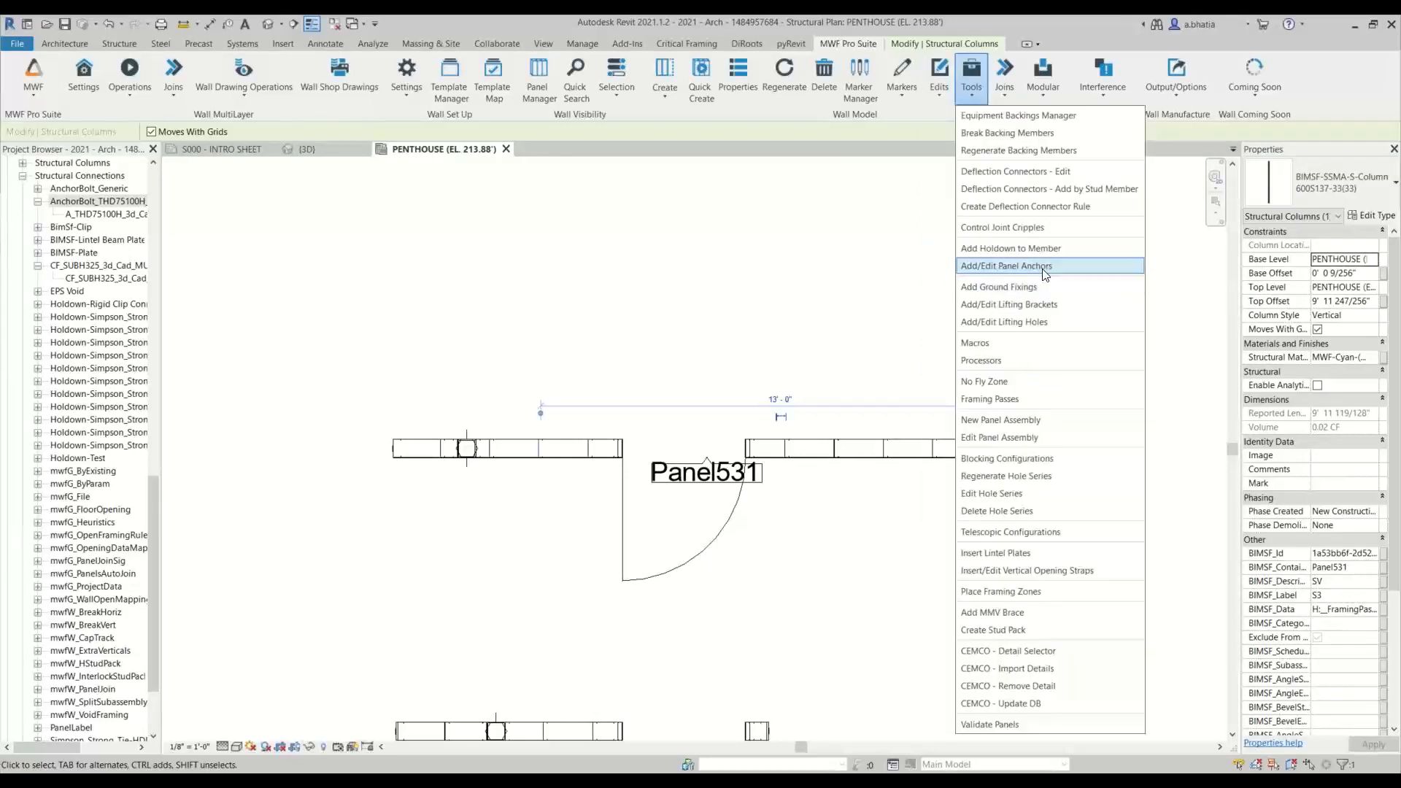
click(1044, 267)
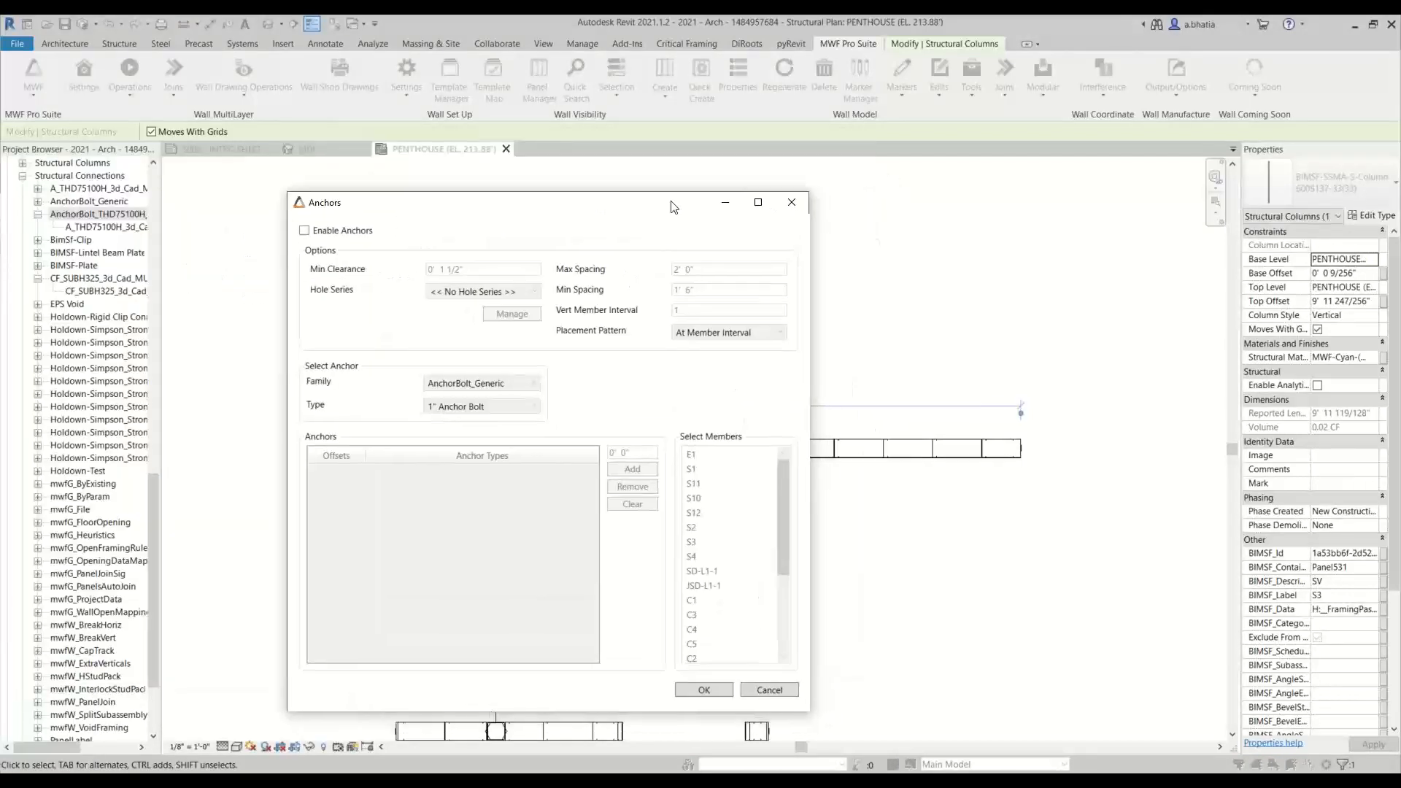
click(350, 232)
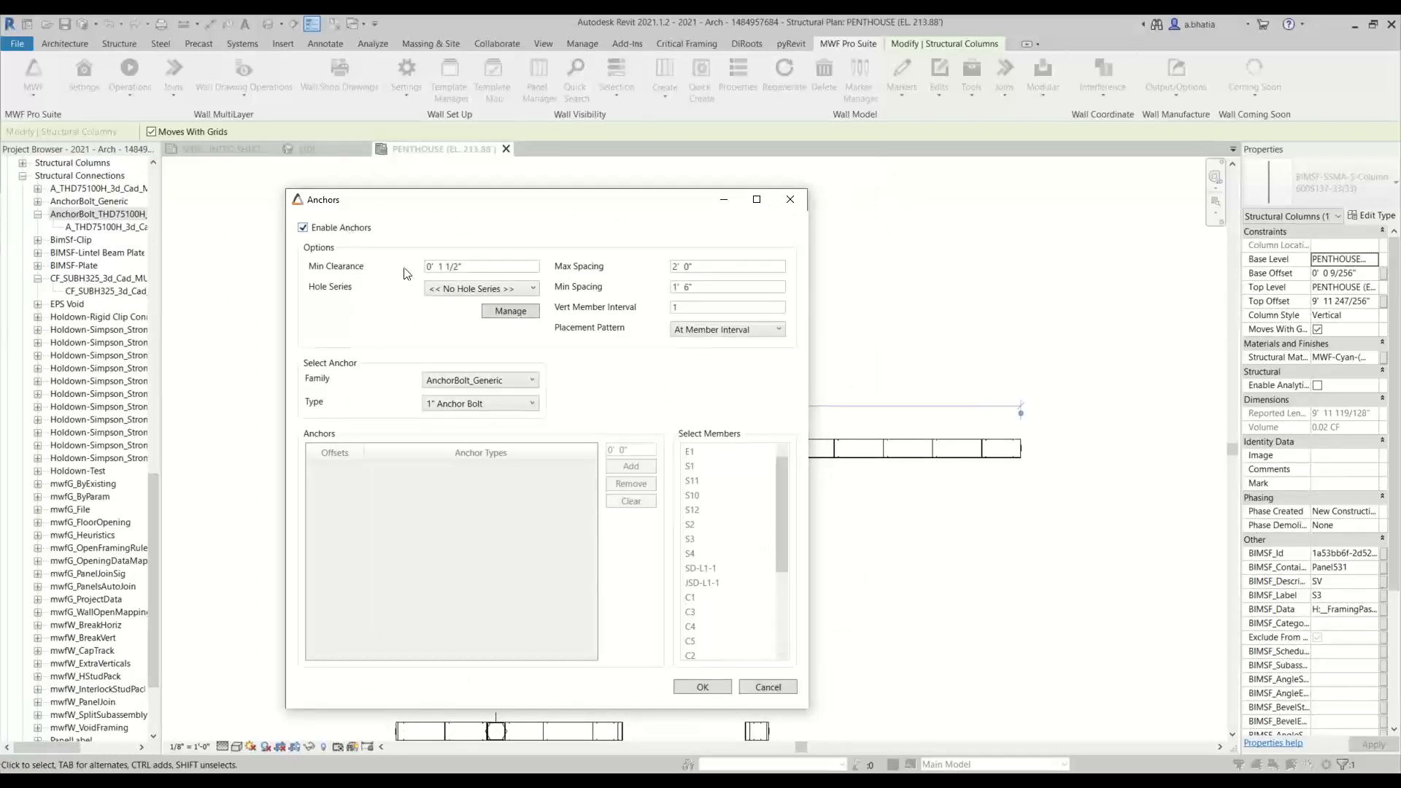
click(501, 290)
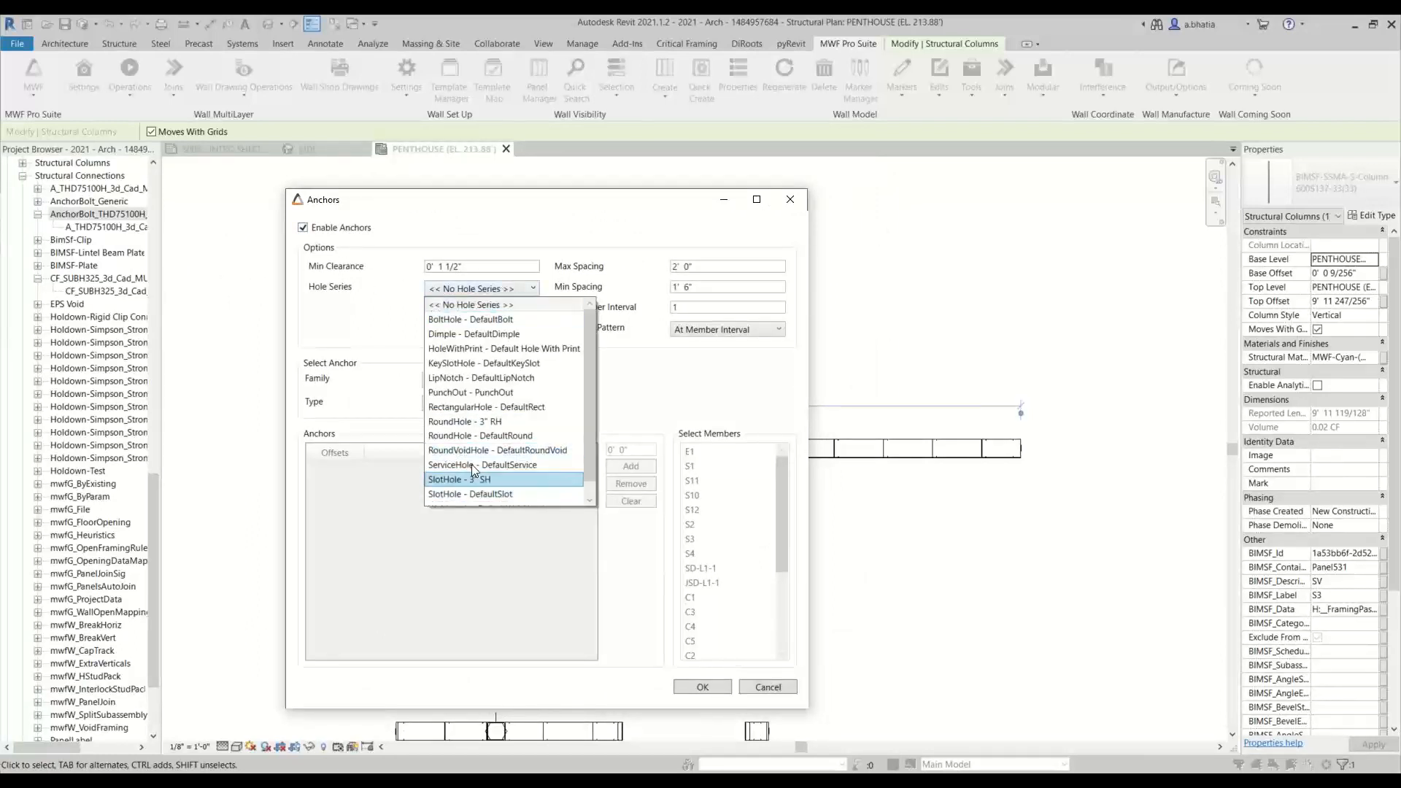
click(479, 421)
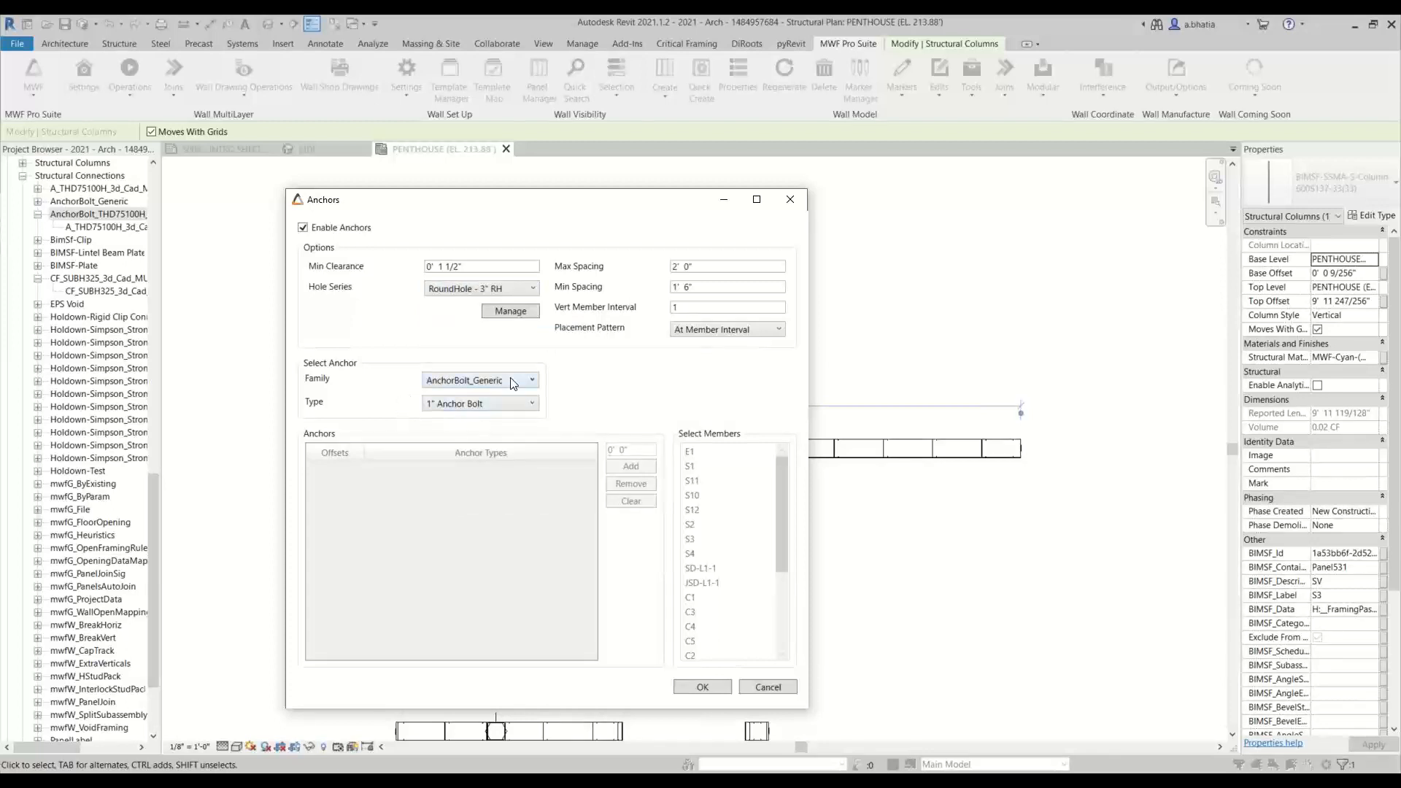
Step: Choose AnchorBolt_THD75100H_3d_Cad_MULT_Prod as the anchor family for Panel531
click(461, 379)
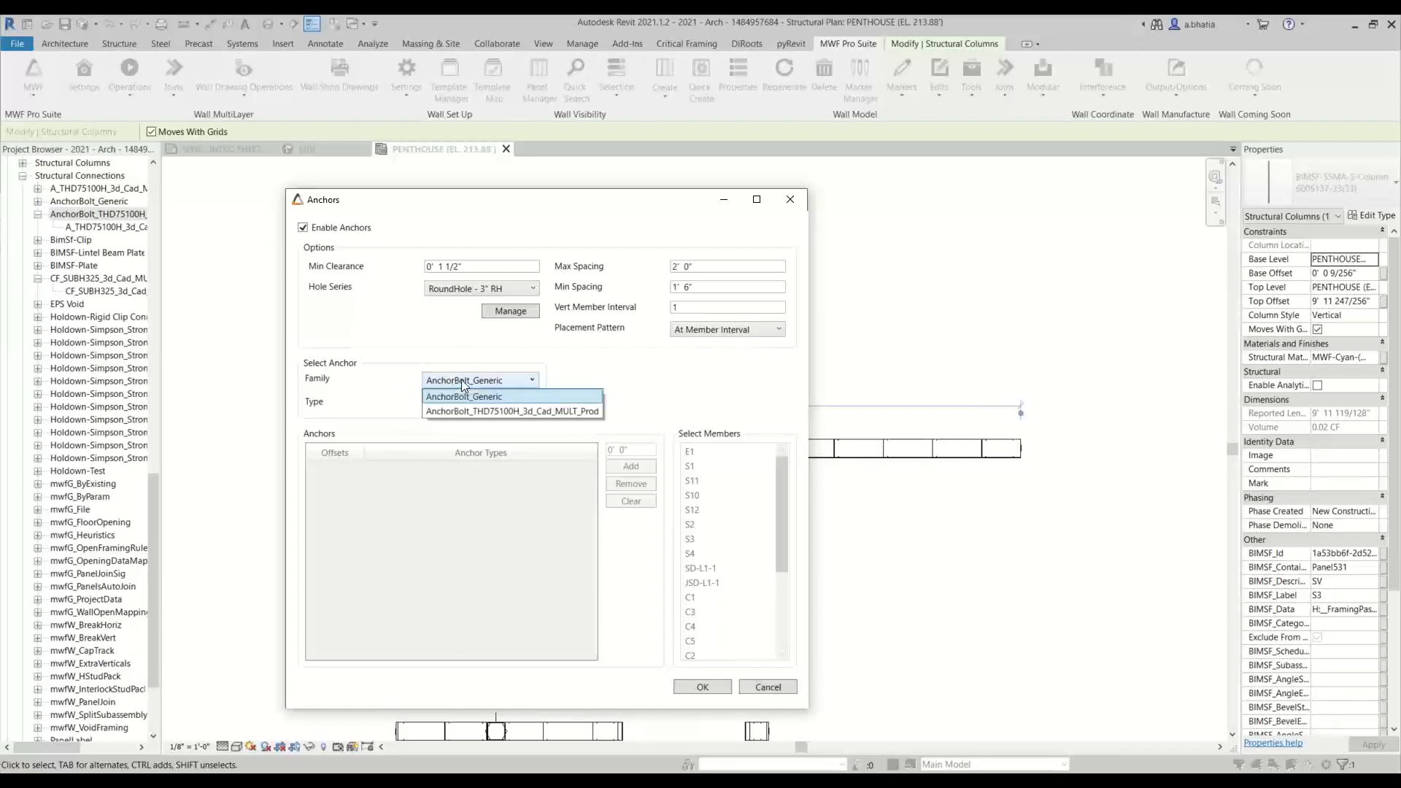
click(461, 380)
click(462, 379)
click(457, 411)
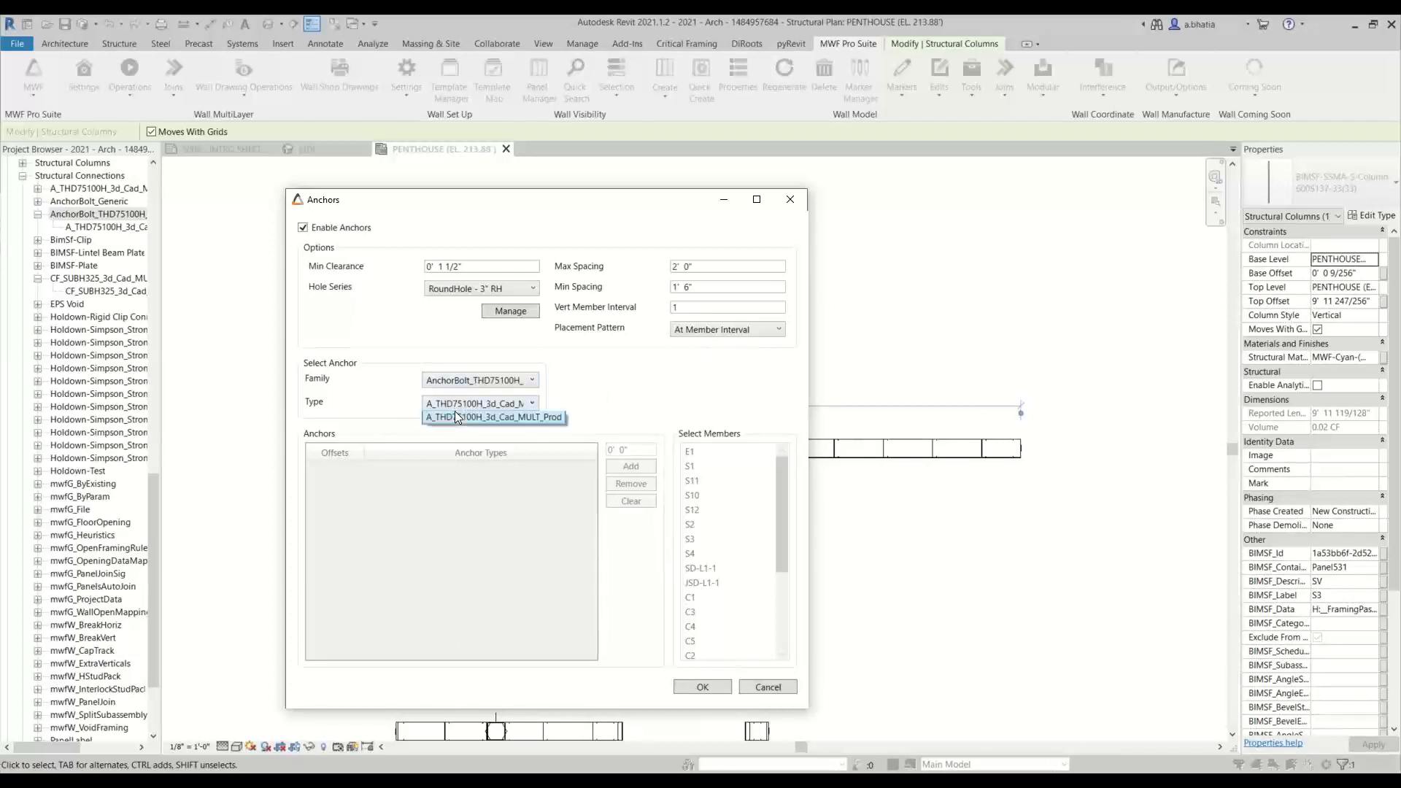
Step: Use At Member Interval placement with a vertical member interval of 1 and apply the anchor settings to Panel531
triple_click(703, 267)
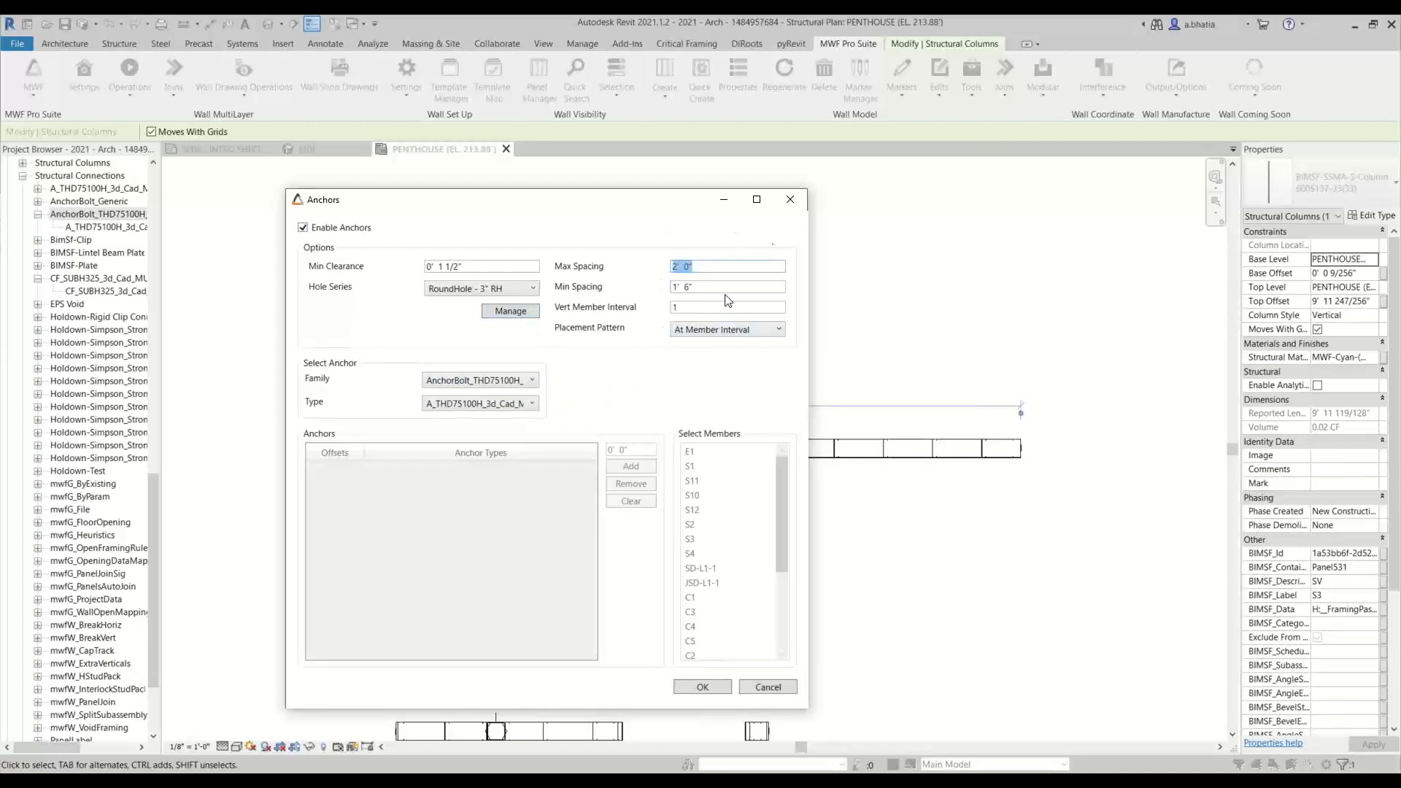
click(713, 270)
triple_click(683, 268)
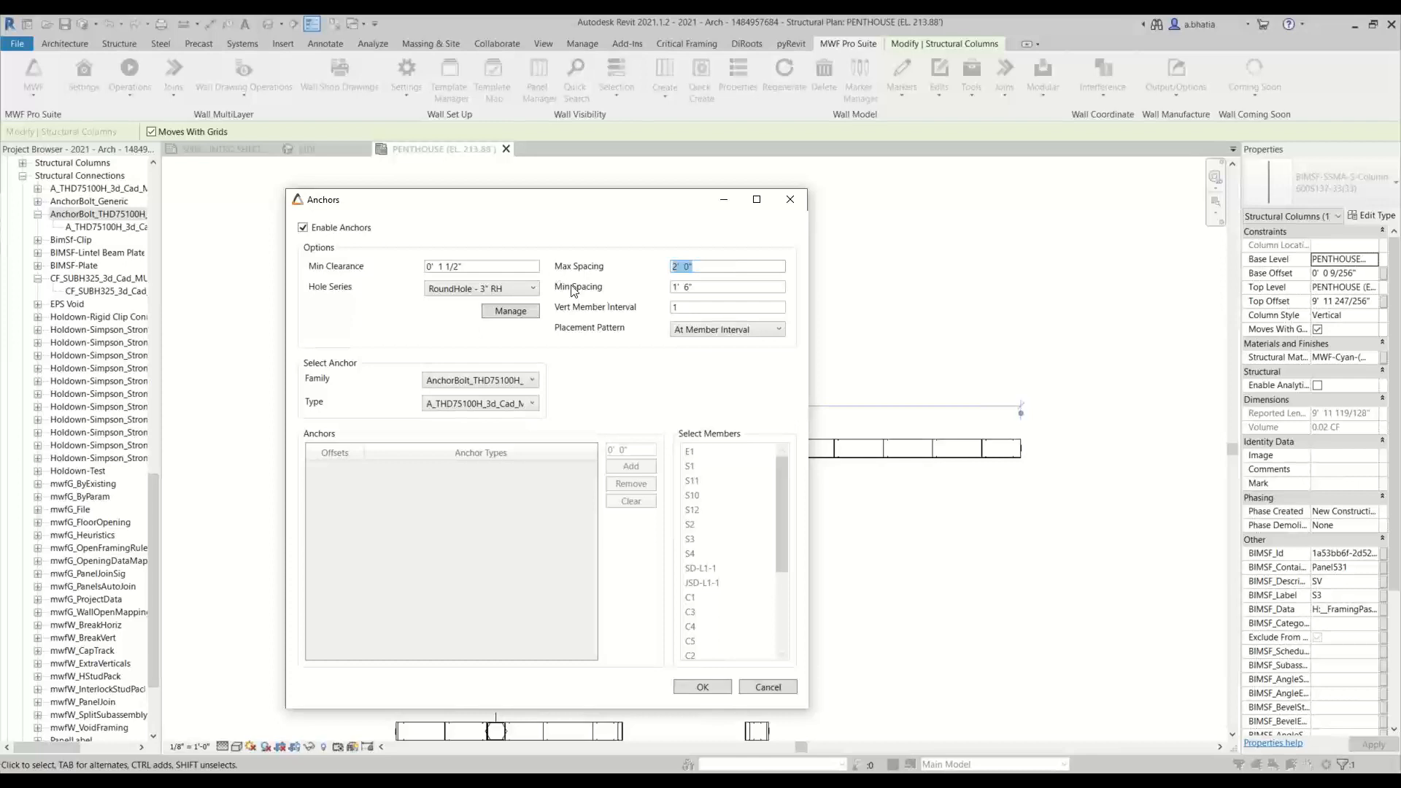
click(705, 331)
click(705, 341)
text(1)
key(Tab)
text(1)
click(698, 311)
click(702, 686)
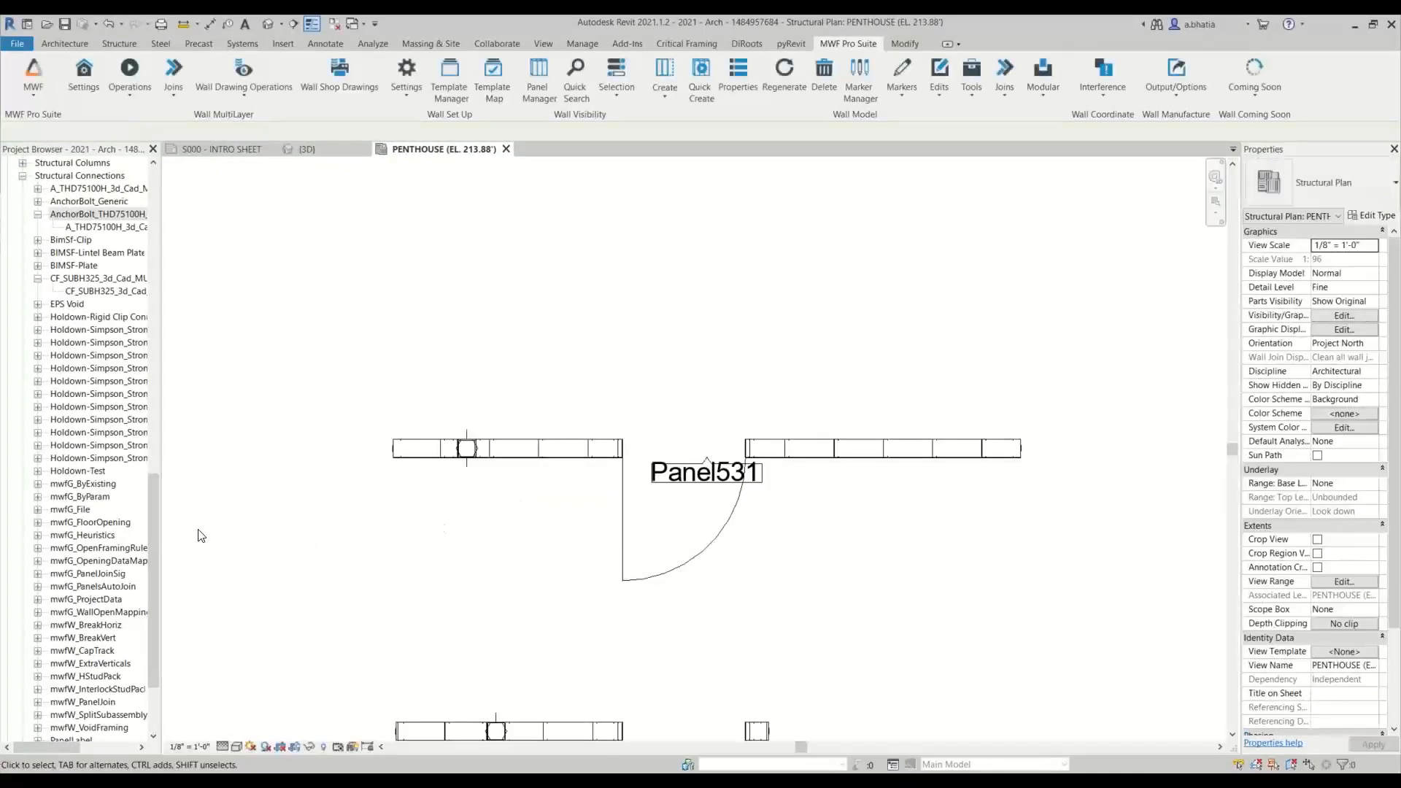
Step: Review the Simpson_Strong_Tie-HDU structural connection family's types and add the prefix Holdown-1 to the family name
scroll(71, 300, up, 1)
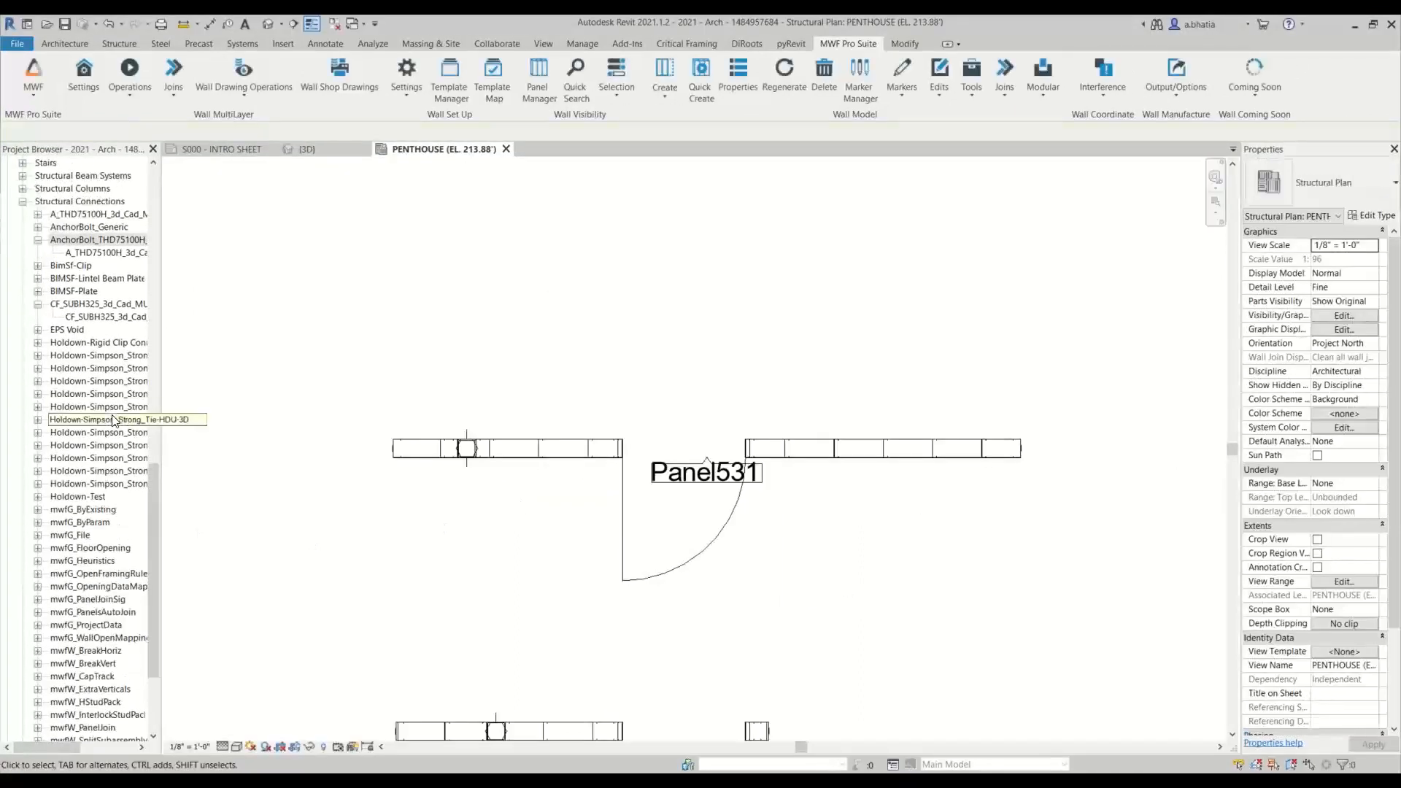
scroll(113, 421, down, 2)
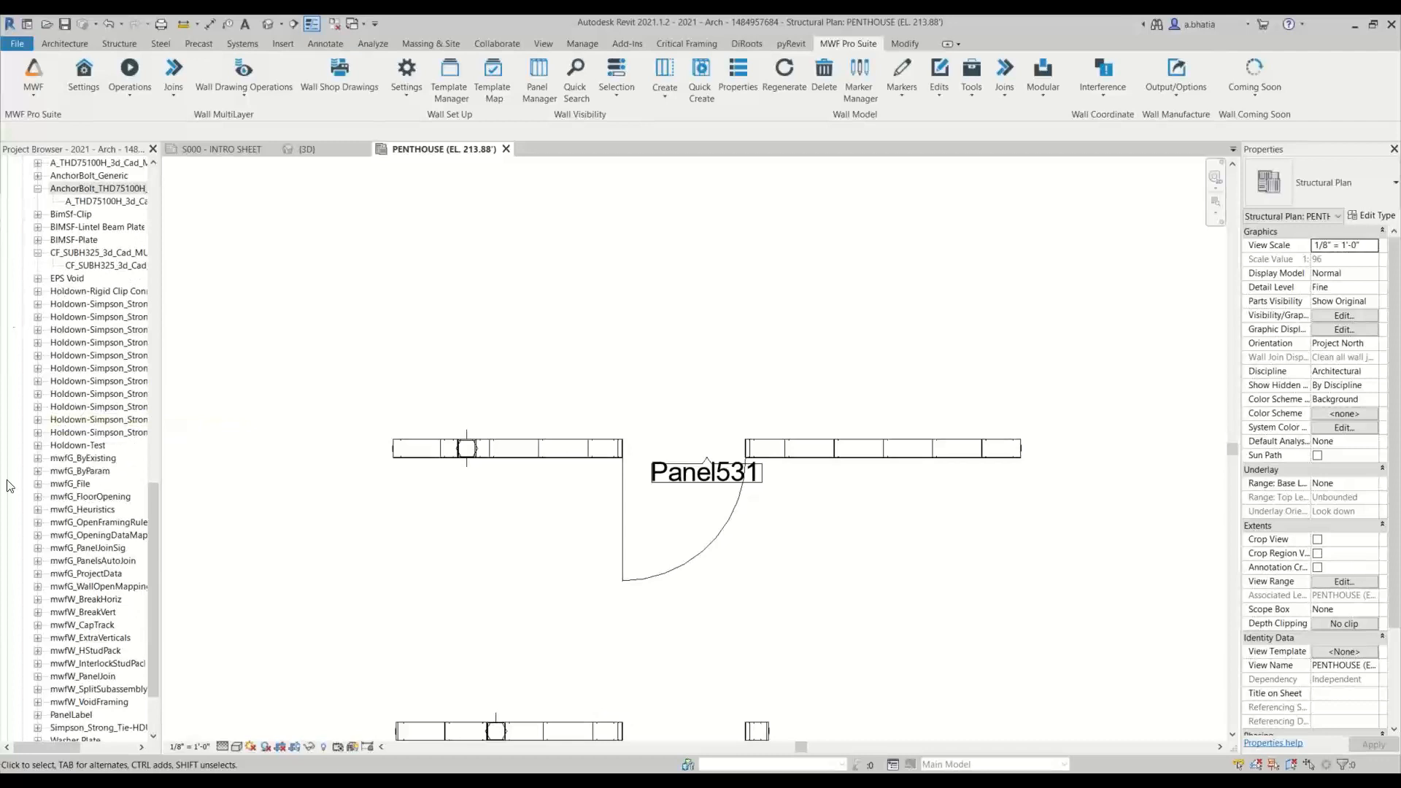
scroll(92, 535, down, 4)
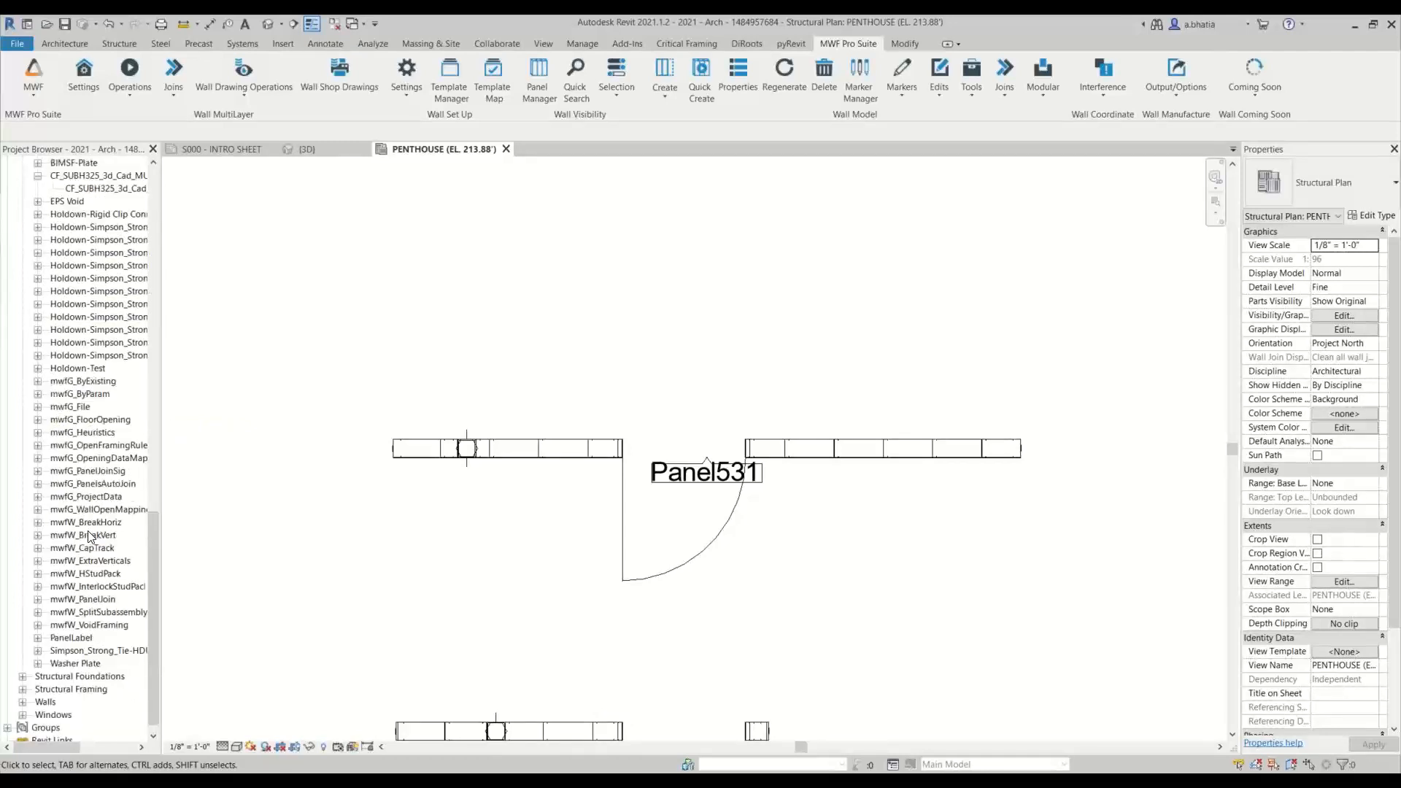
click(71, 638)
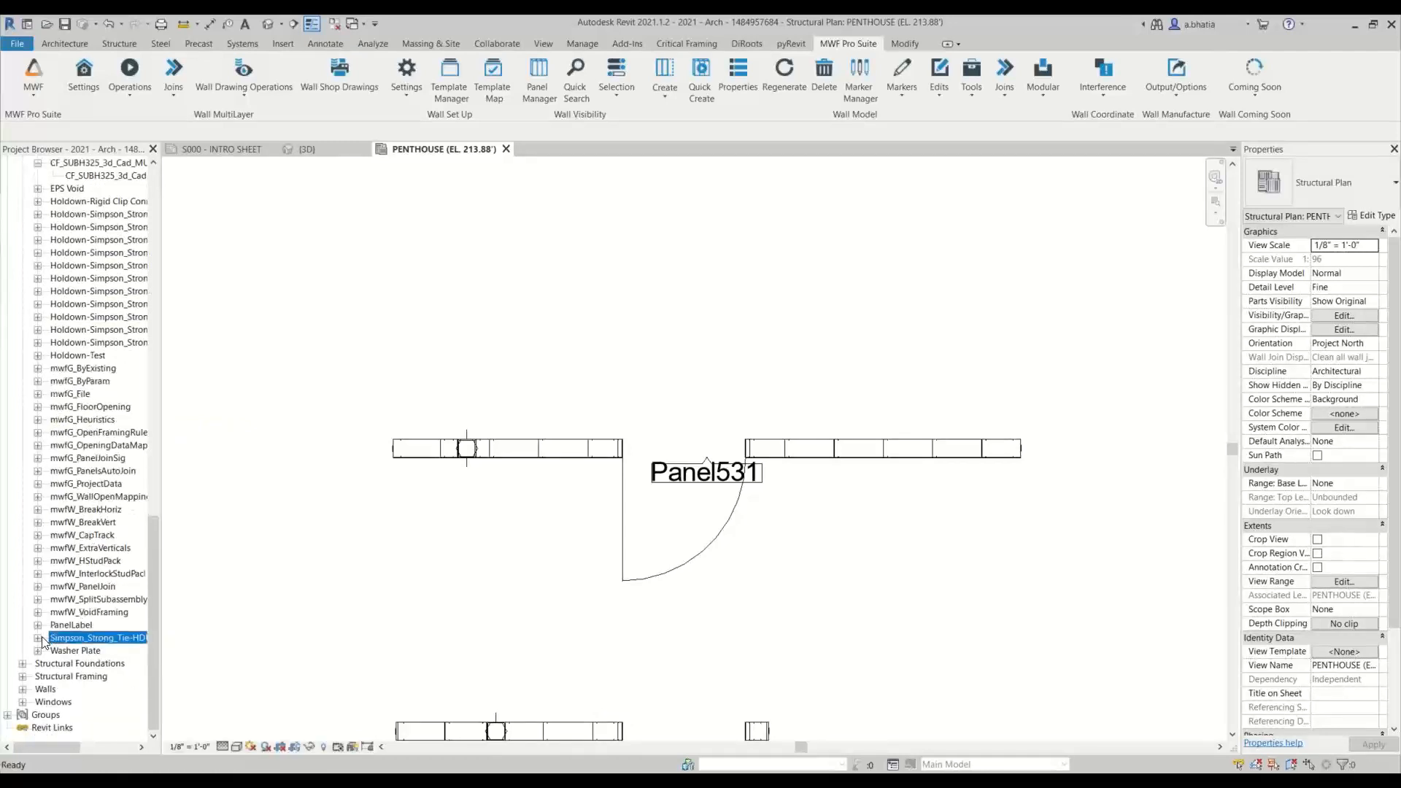
click(39, 637)
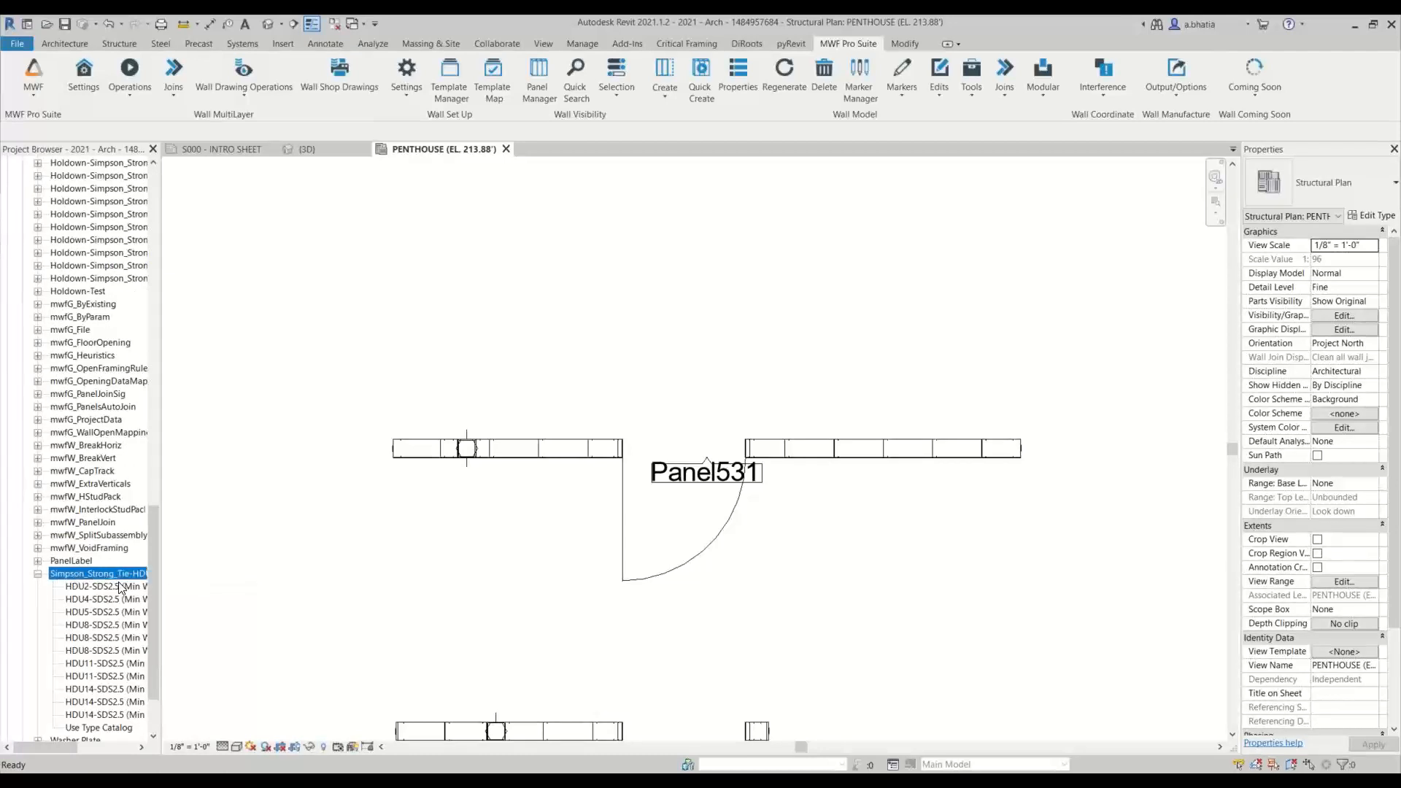
click(37, 574)
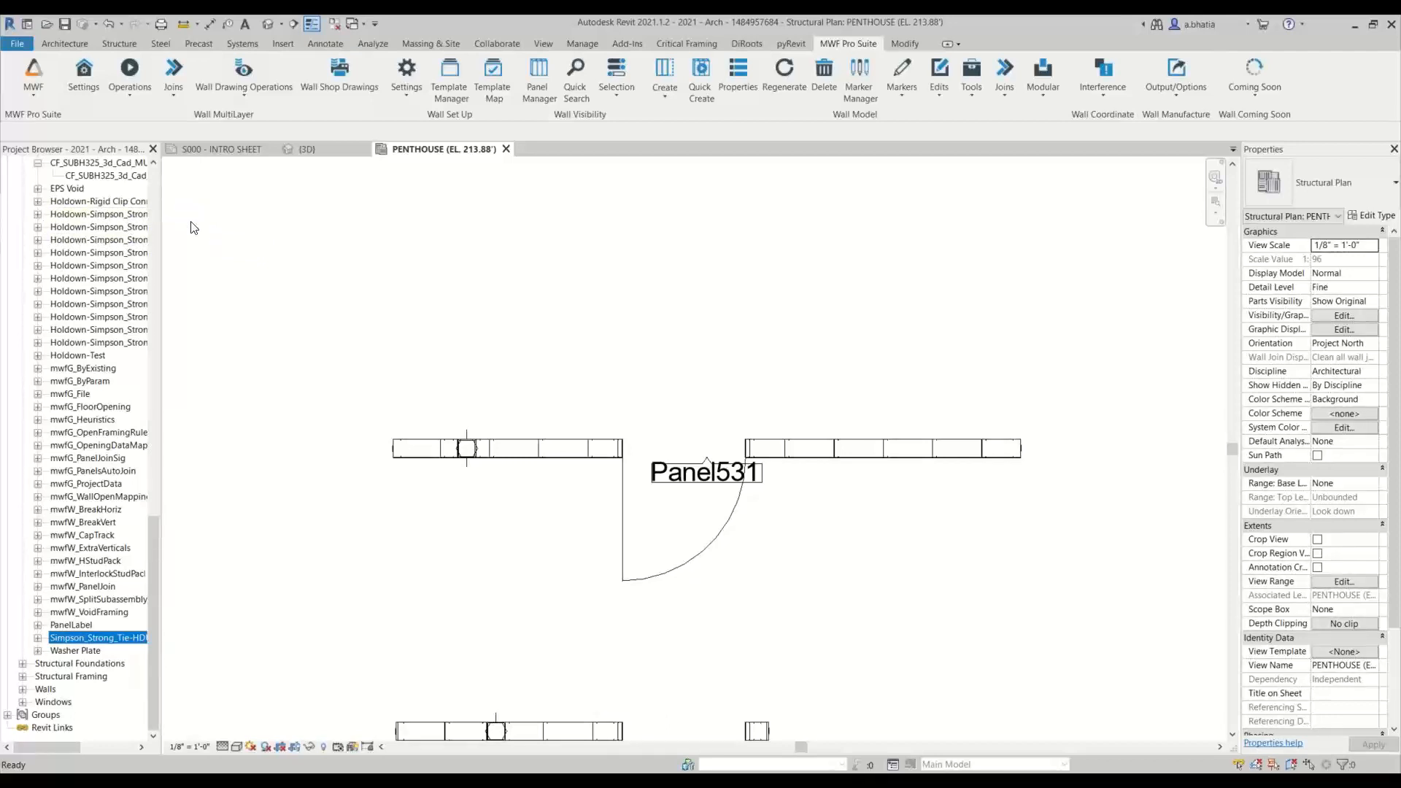
right_click(73, 640)
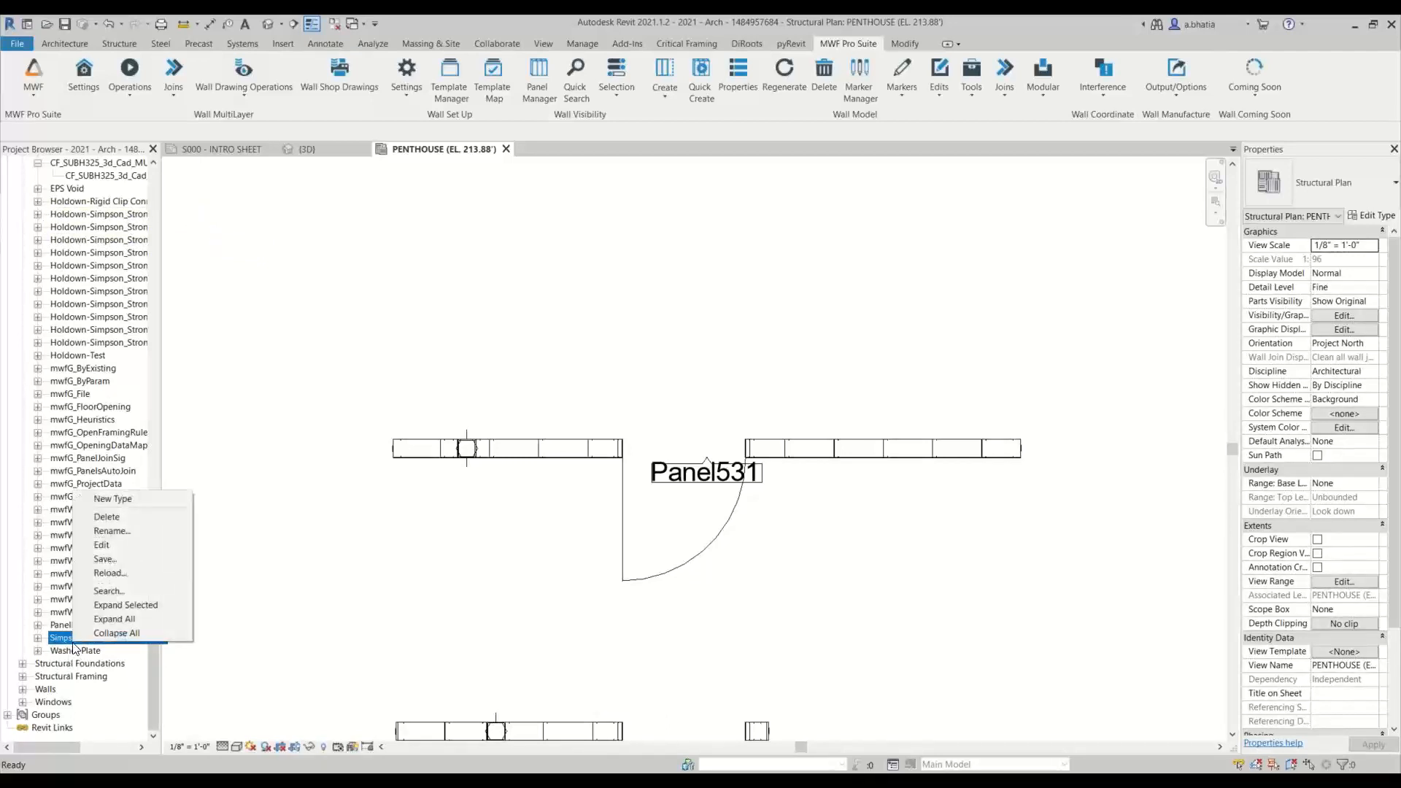
click(110, 531)
click(52, 637)
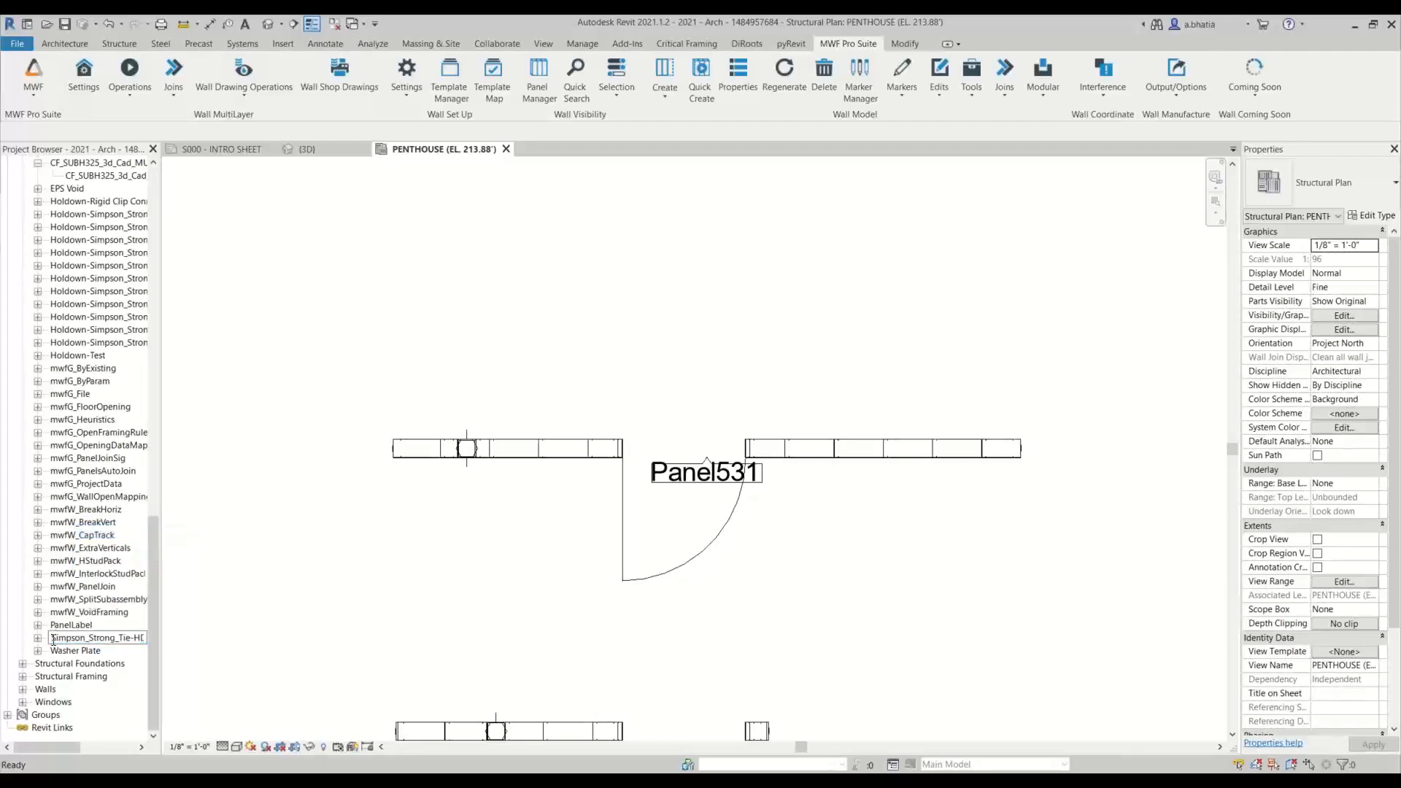
text(Holdown-1)
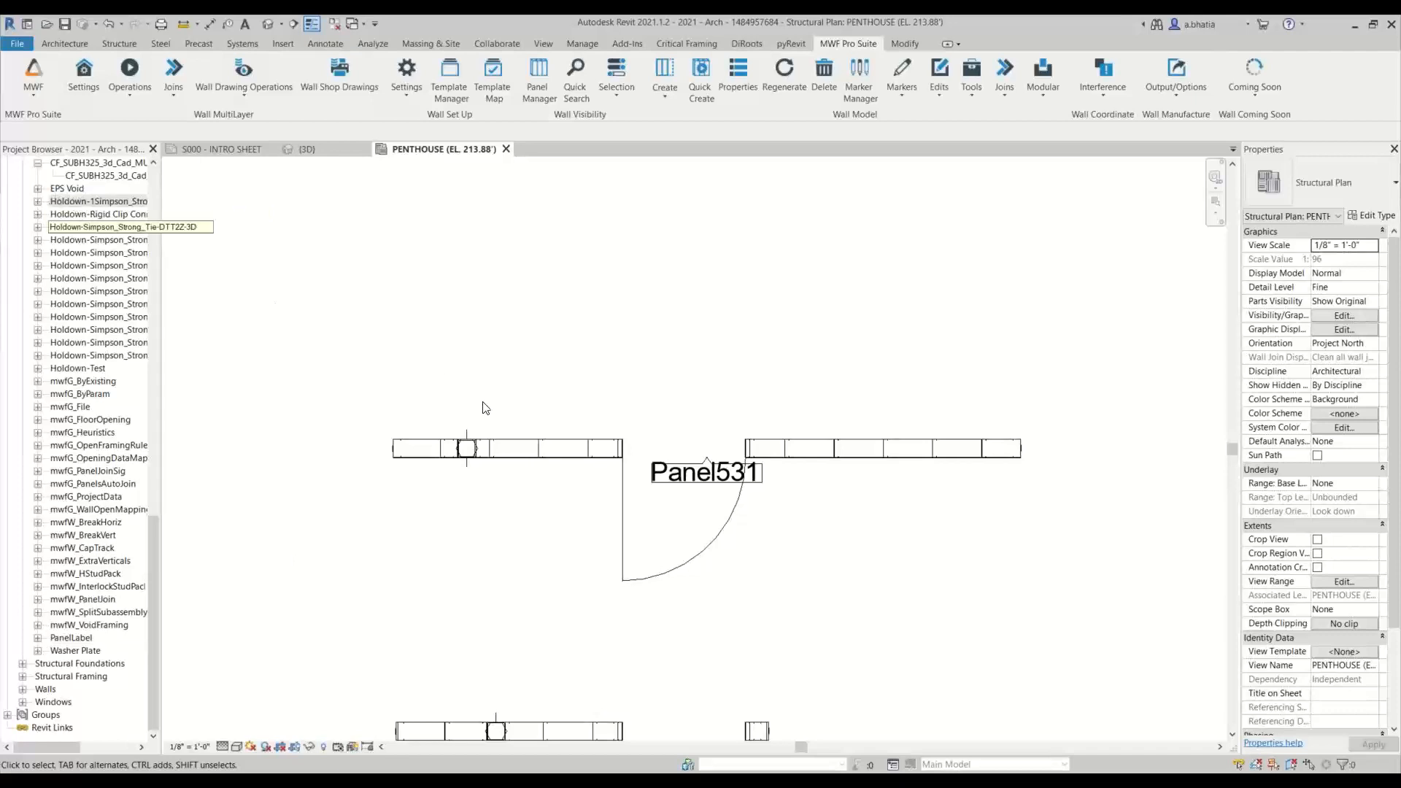
Step: Switch from the PENTHOUSE plan to the 3D view, showing the base of the framed wall panel
scroll(521, 451, up, 2)
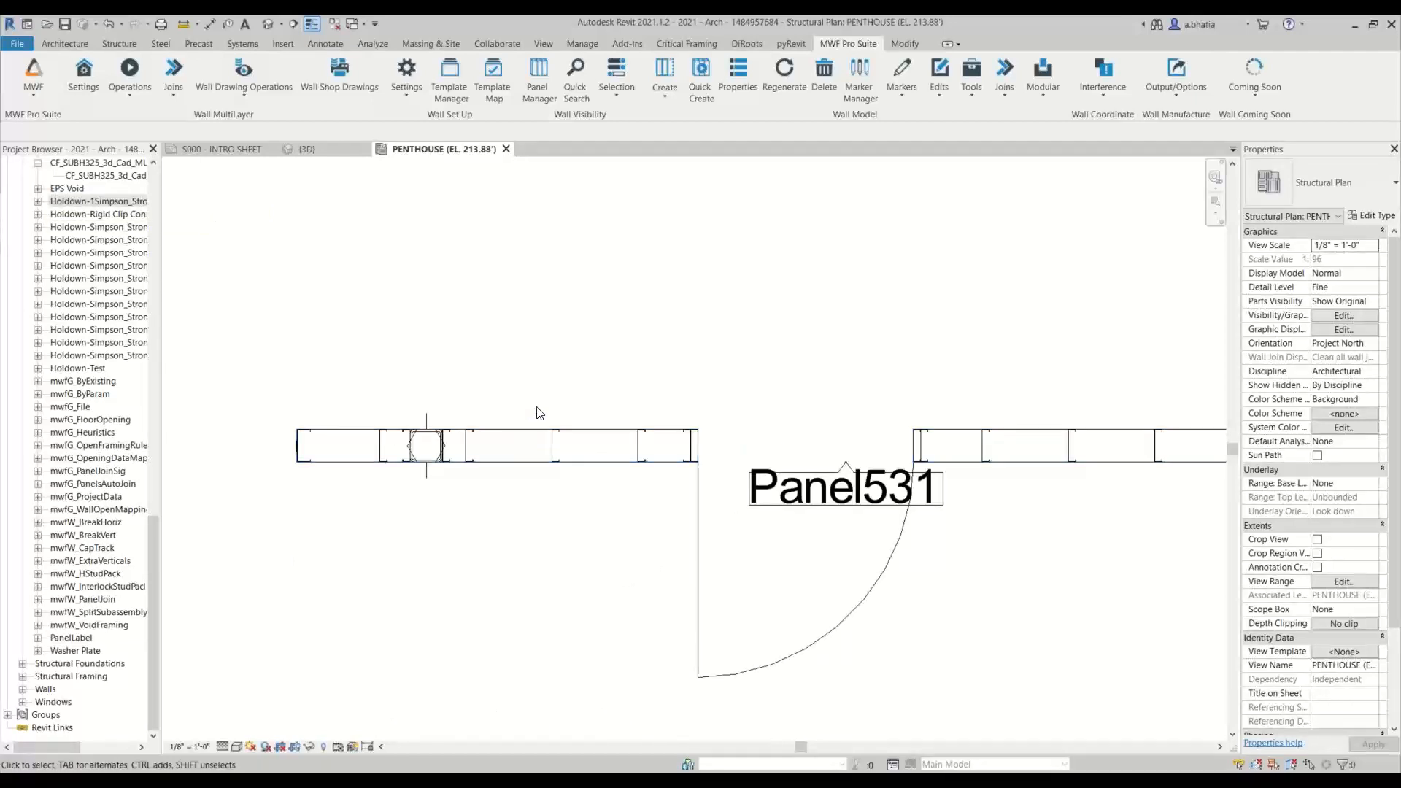
click(308, 151)
scroll(613, 657, up, 6)
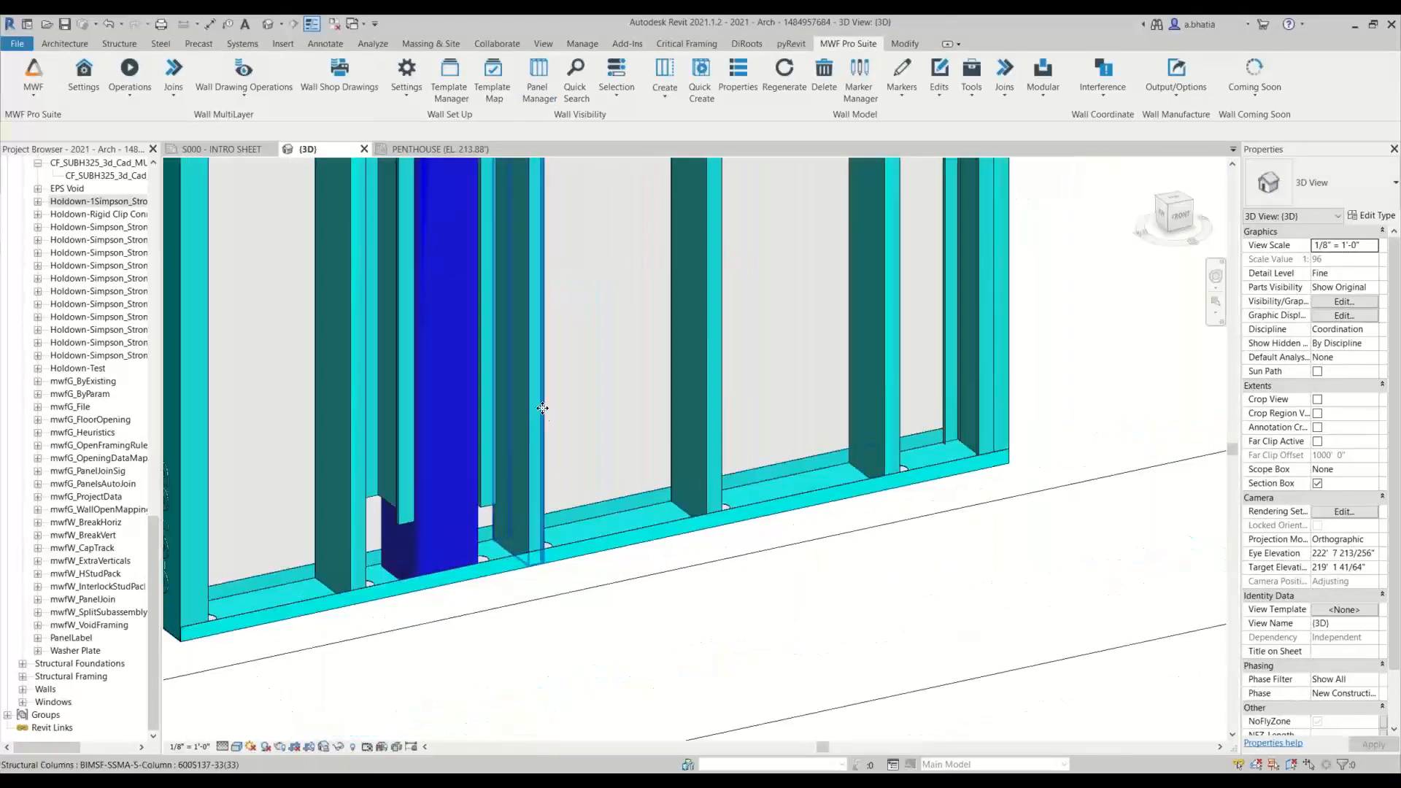
click(543, 408)
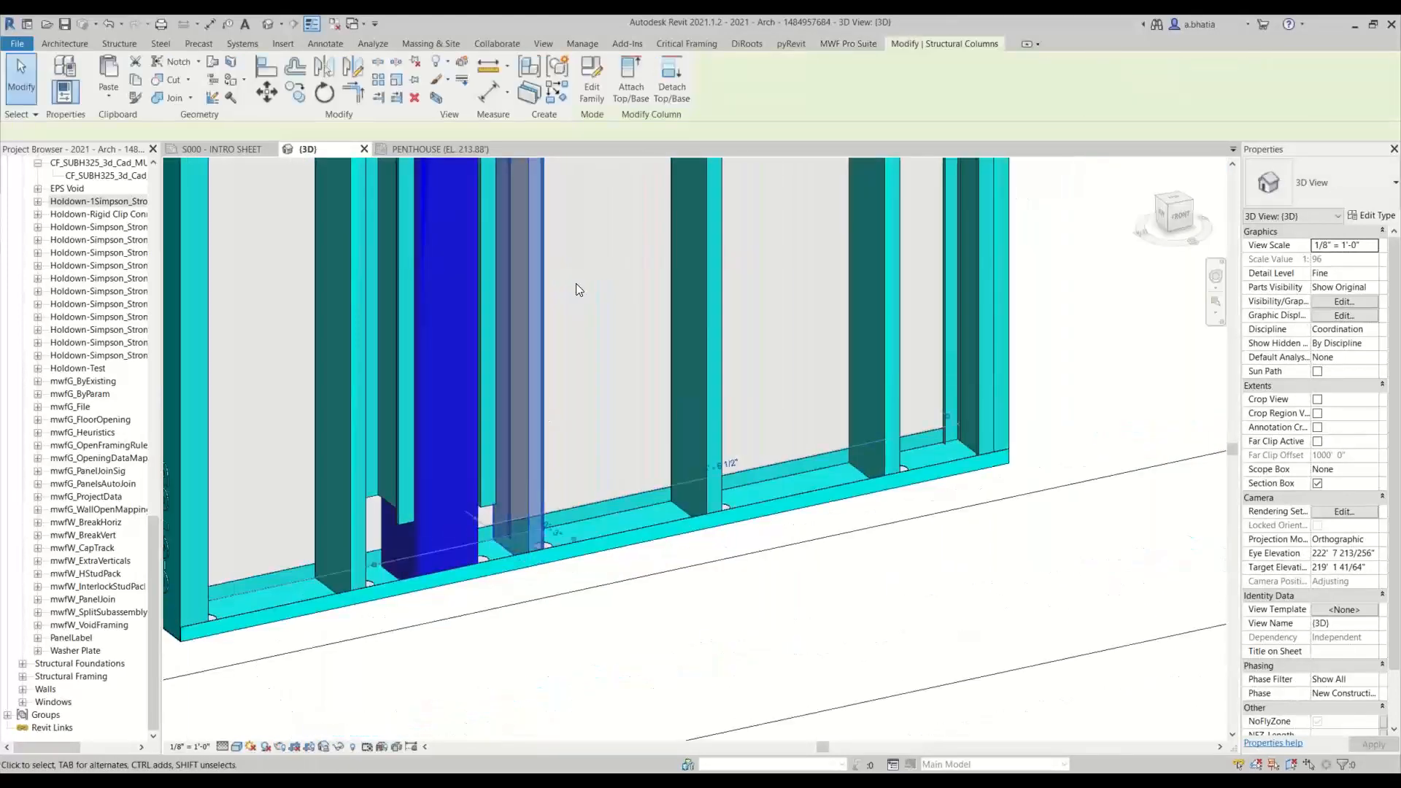
middle_drag(576, 283, 550, 410)
scroll(552, 405, down, 5)
middle_drag(564, 335, 439, 535)
scroll(528, 488, down, 5)
click(849, 44)
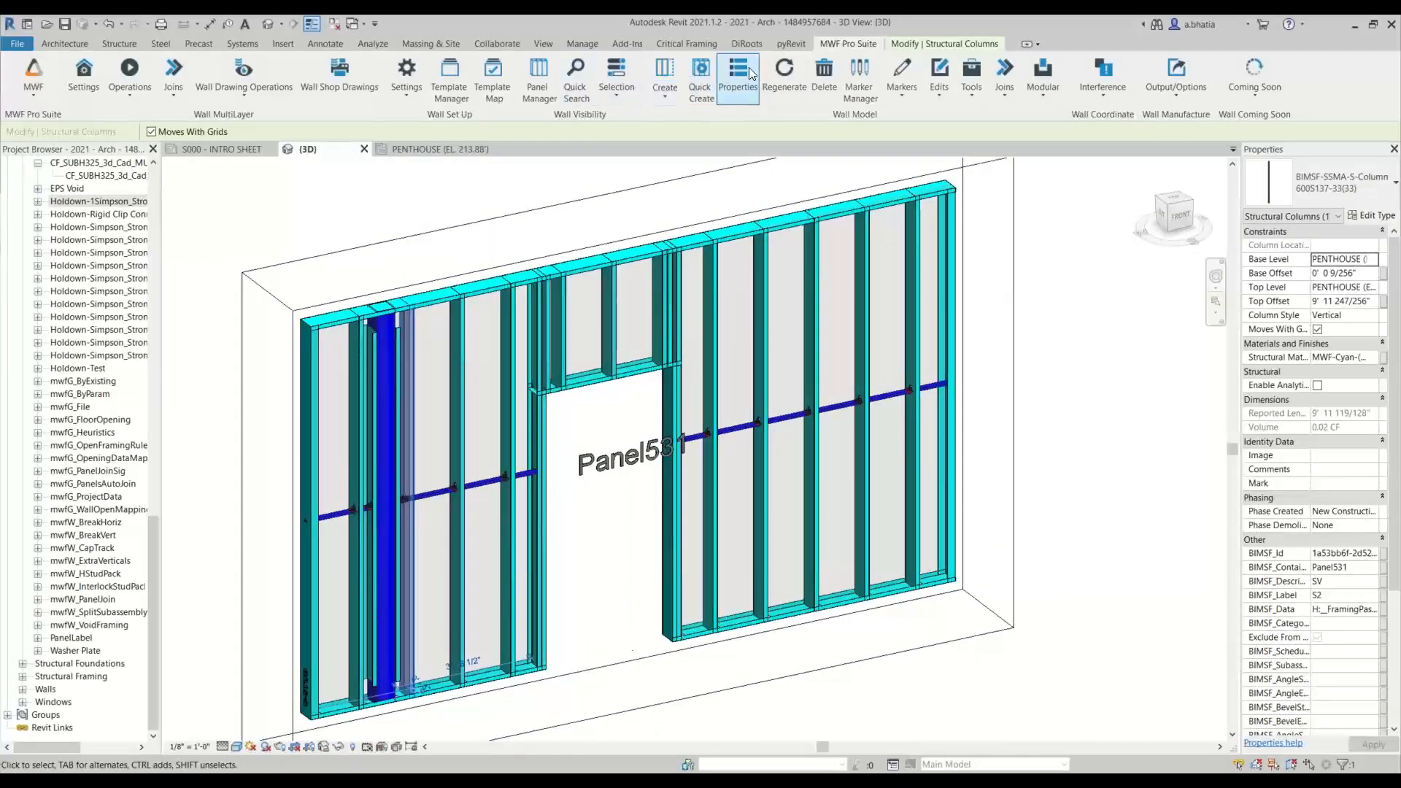
click(735, 88)
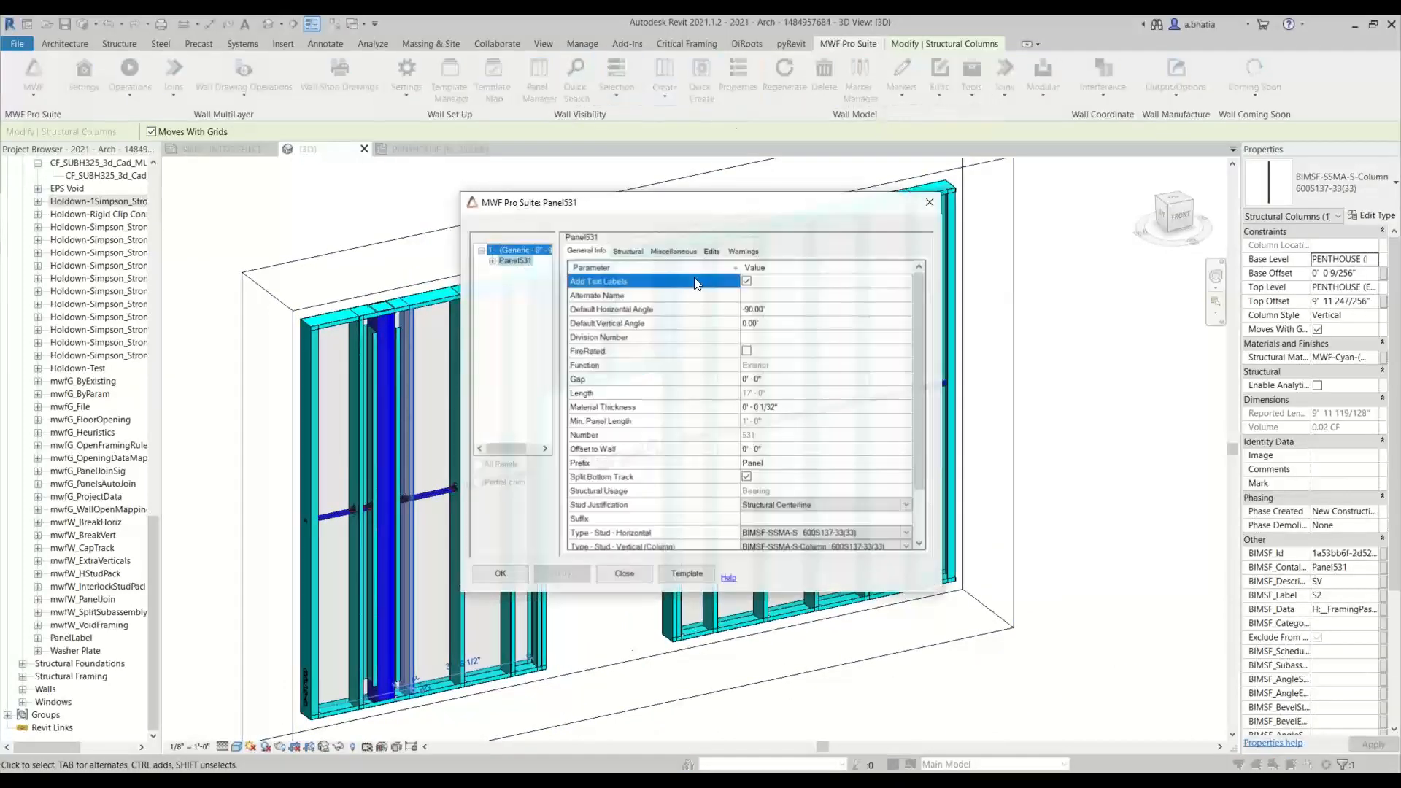
click(642, 575)
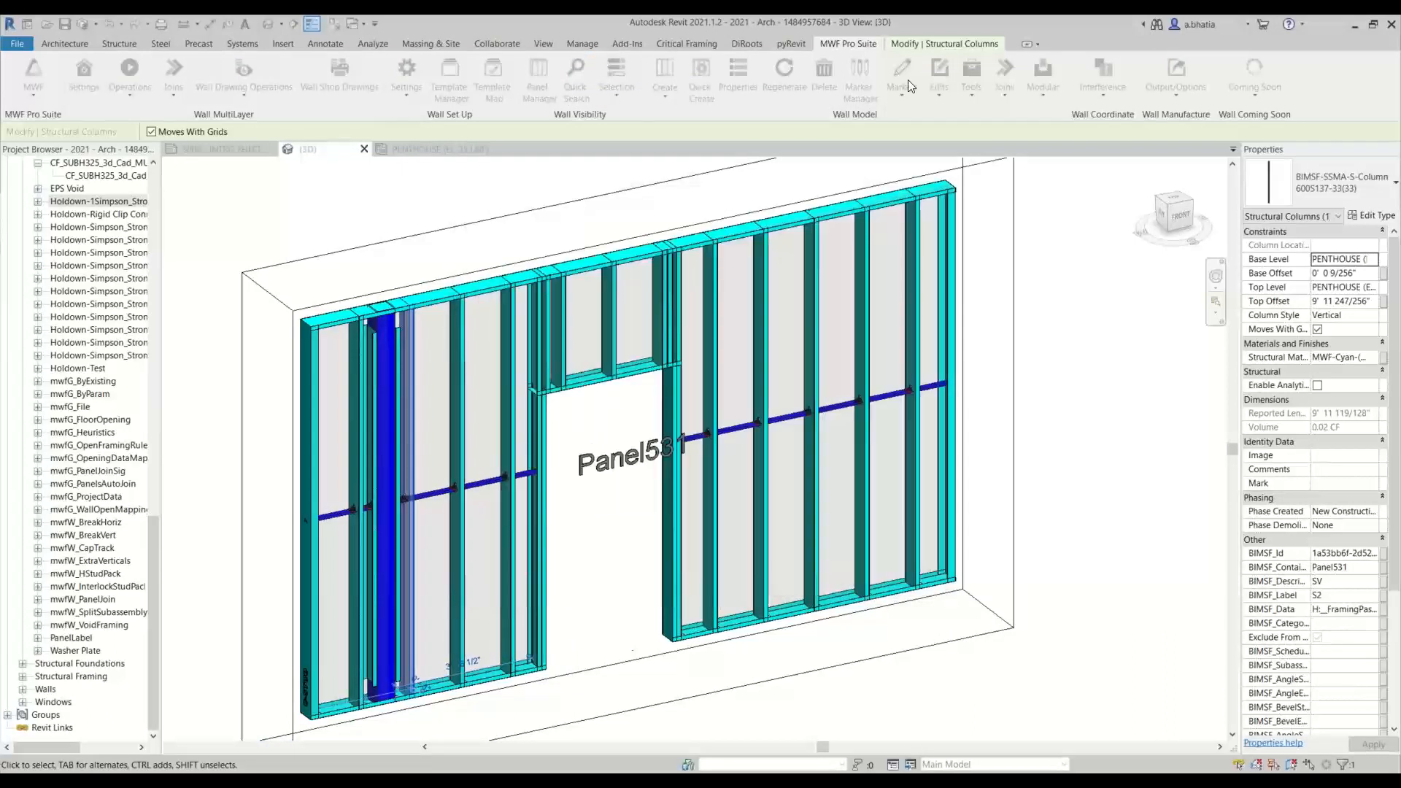
Step: Start adding a holdown to the middle stud right of Panel531's door opening, using the RoundHole - 3" RH hole series
click(816, 481)
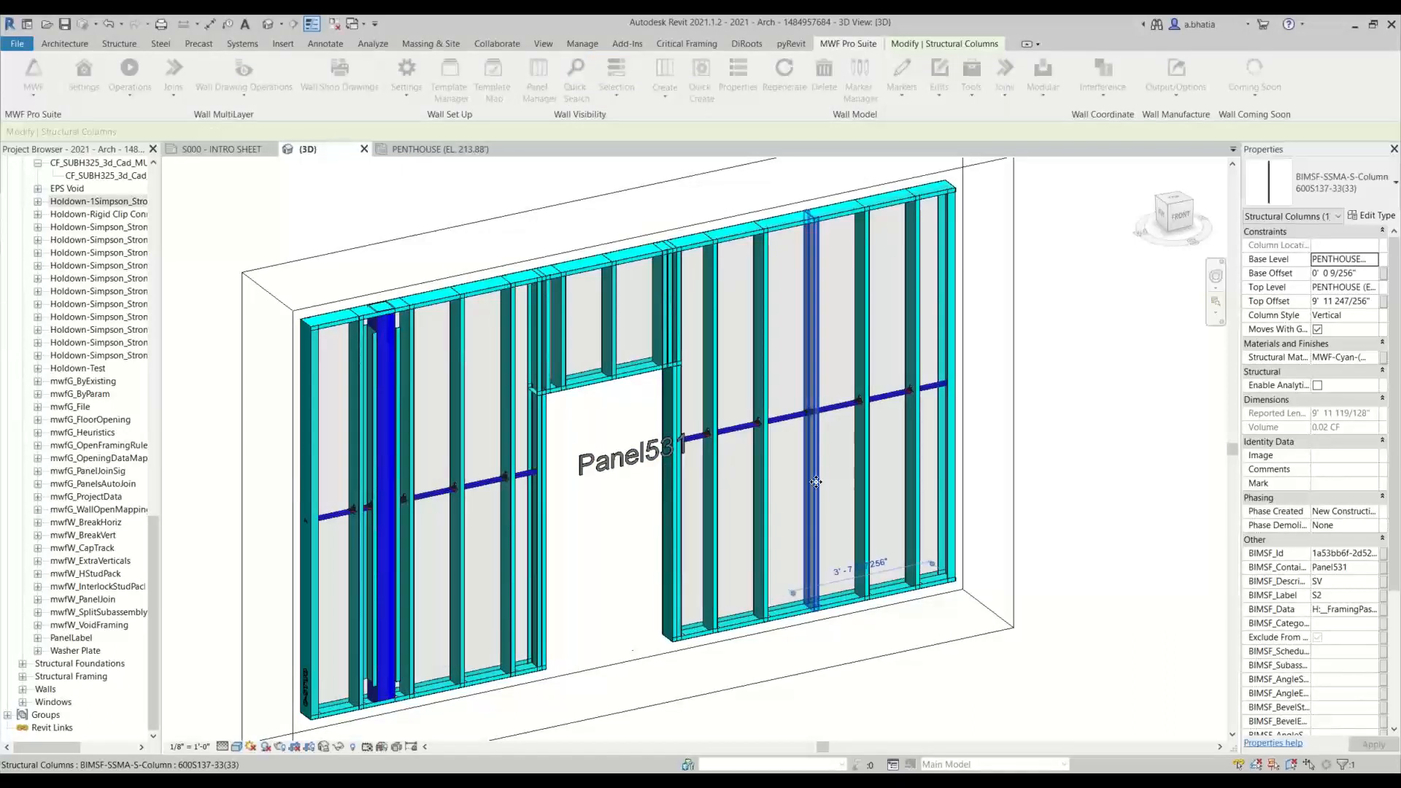
click(900, 86)
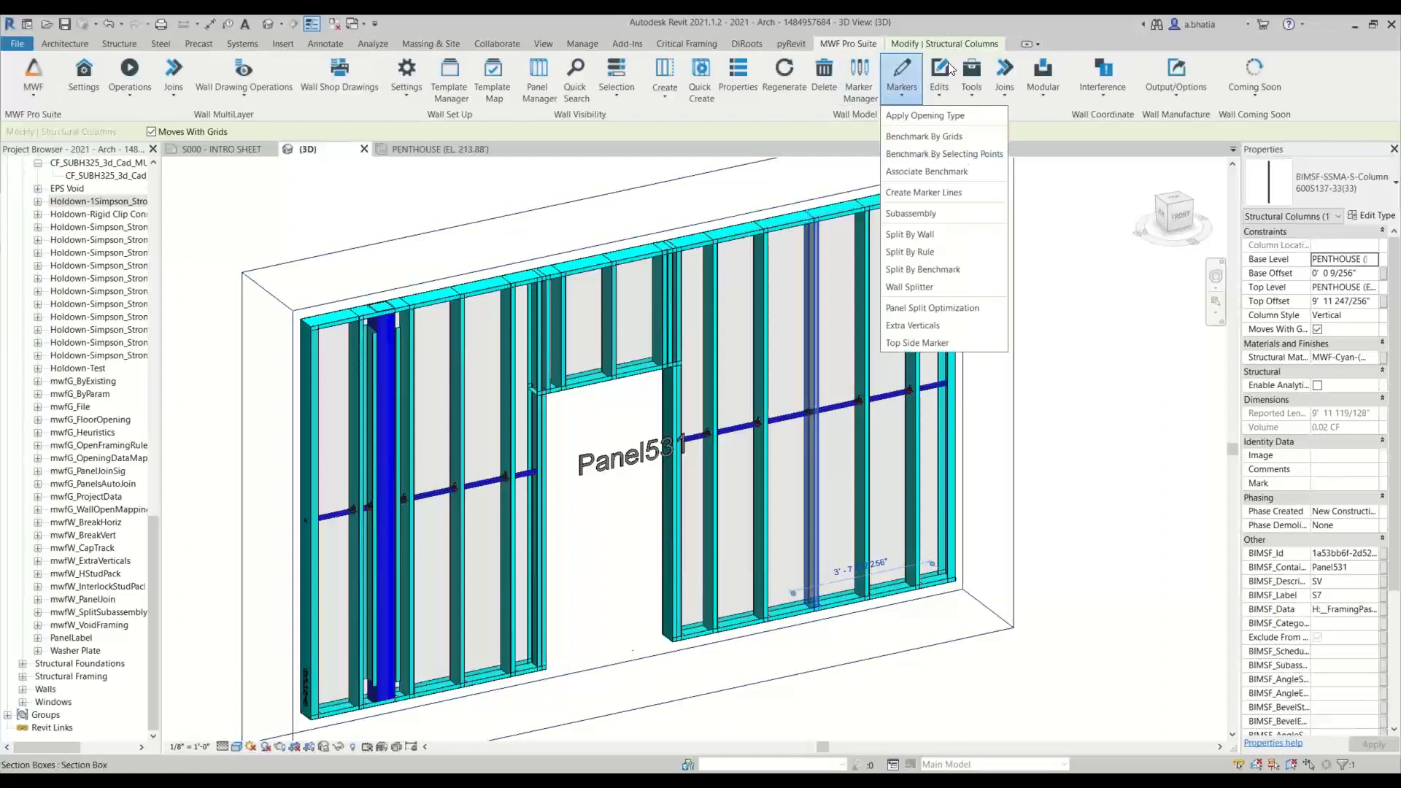
click(961, 72)
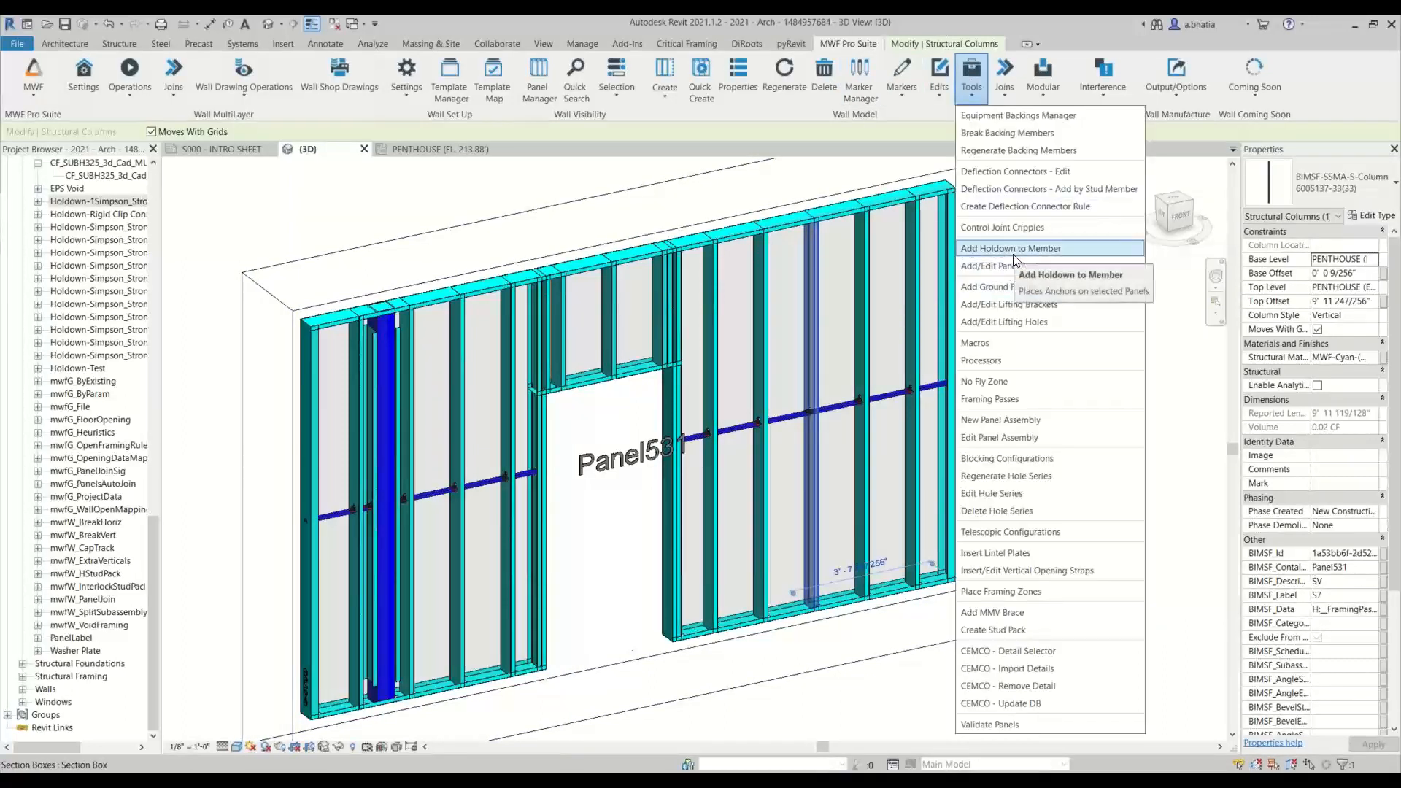
click(1018, 257)
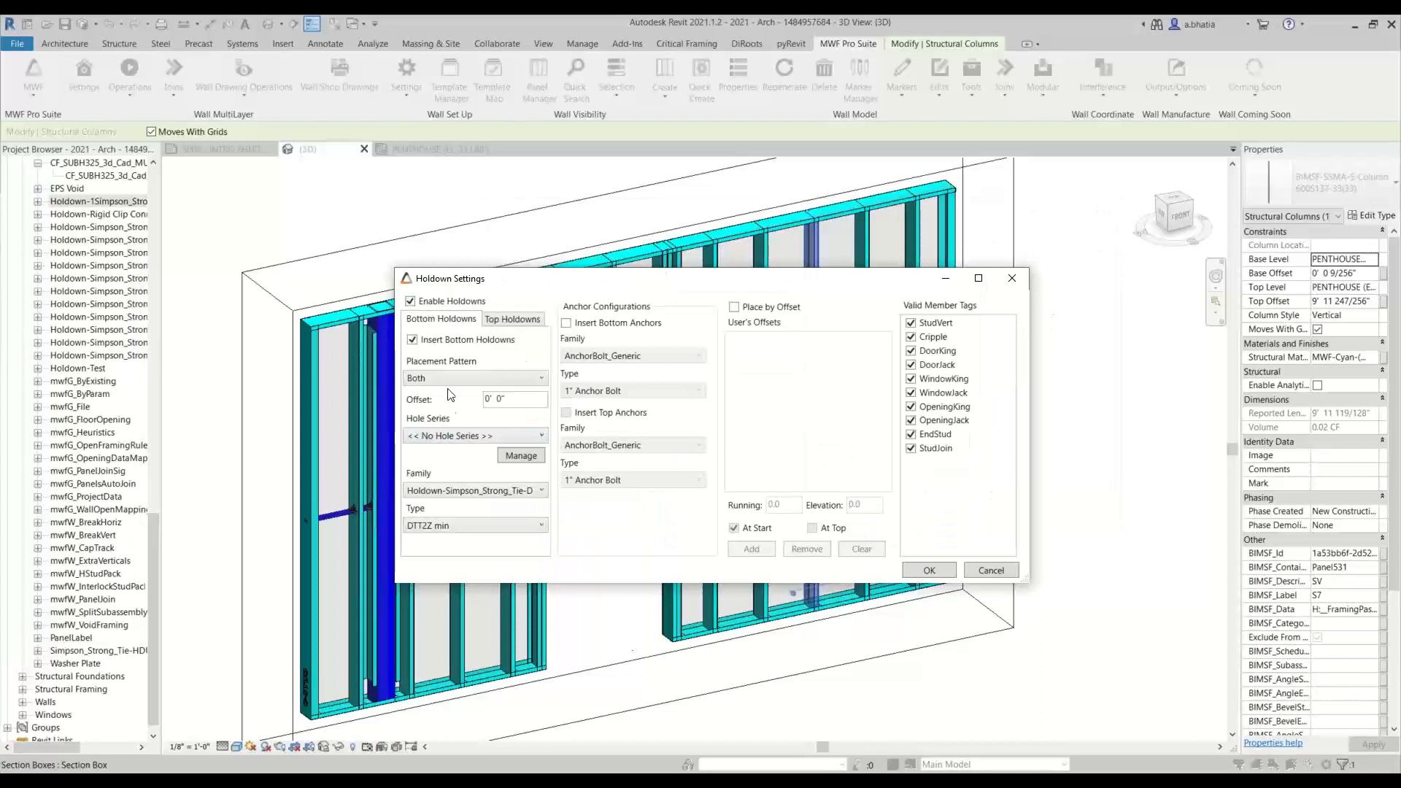
click(452, 436)
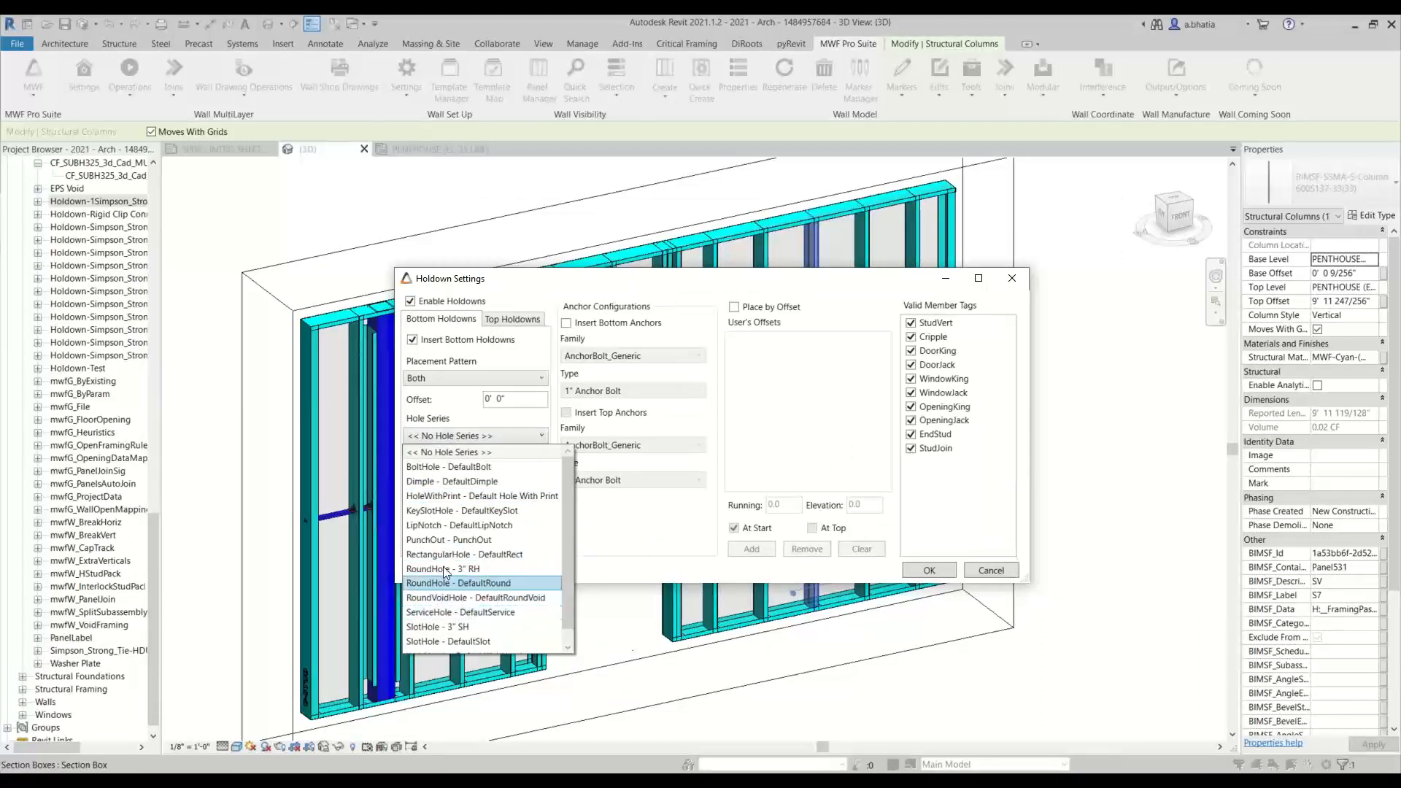
click(444, 569)
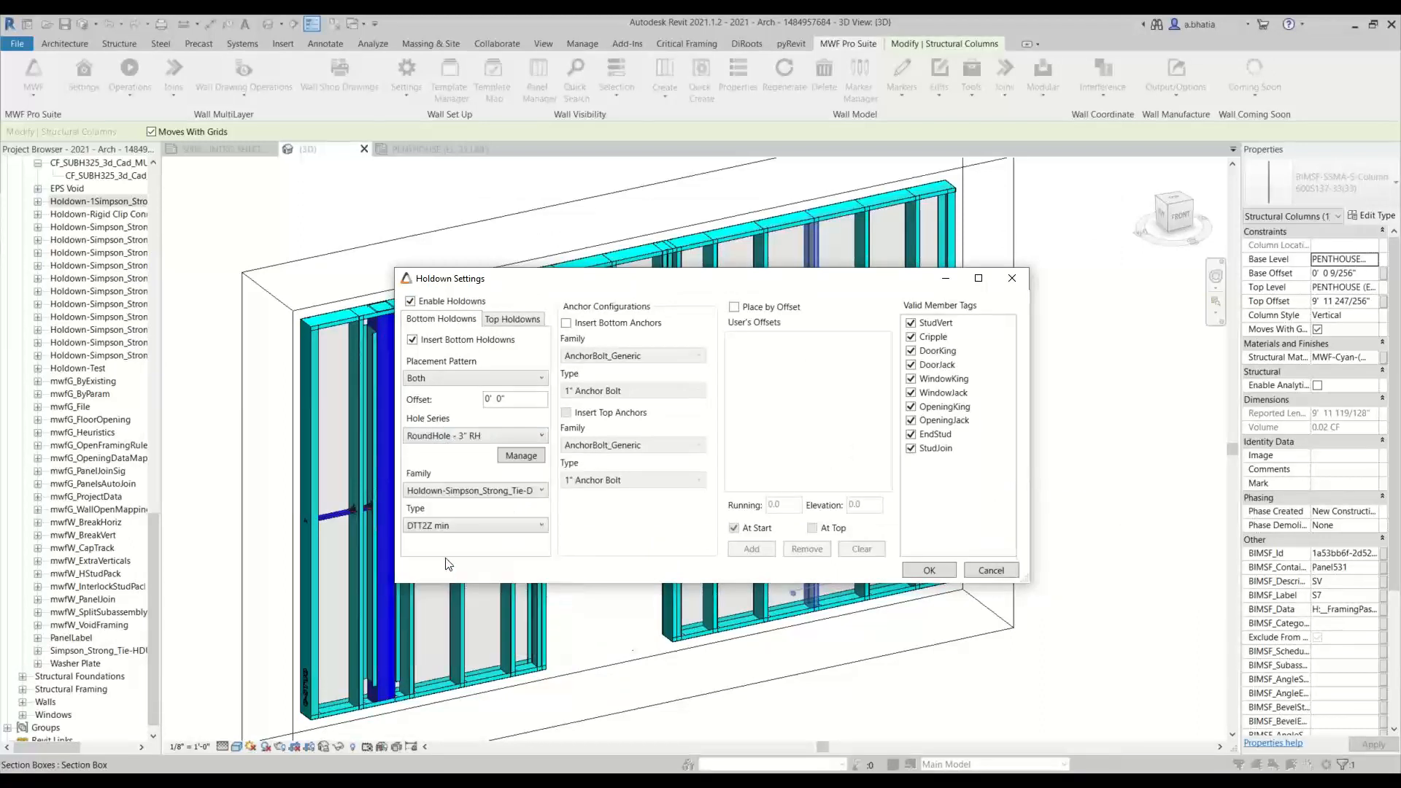
Step: Place the holdown with bottom anchors, using family Holdown-1Simpson_Strong_Tie-HDU-3D and type HDU11-SDS2.5 (Min Wood Member Thickness 5 1/2")
click(482, 490)
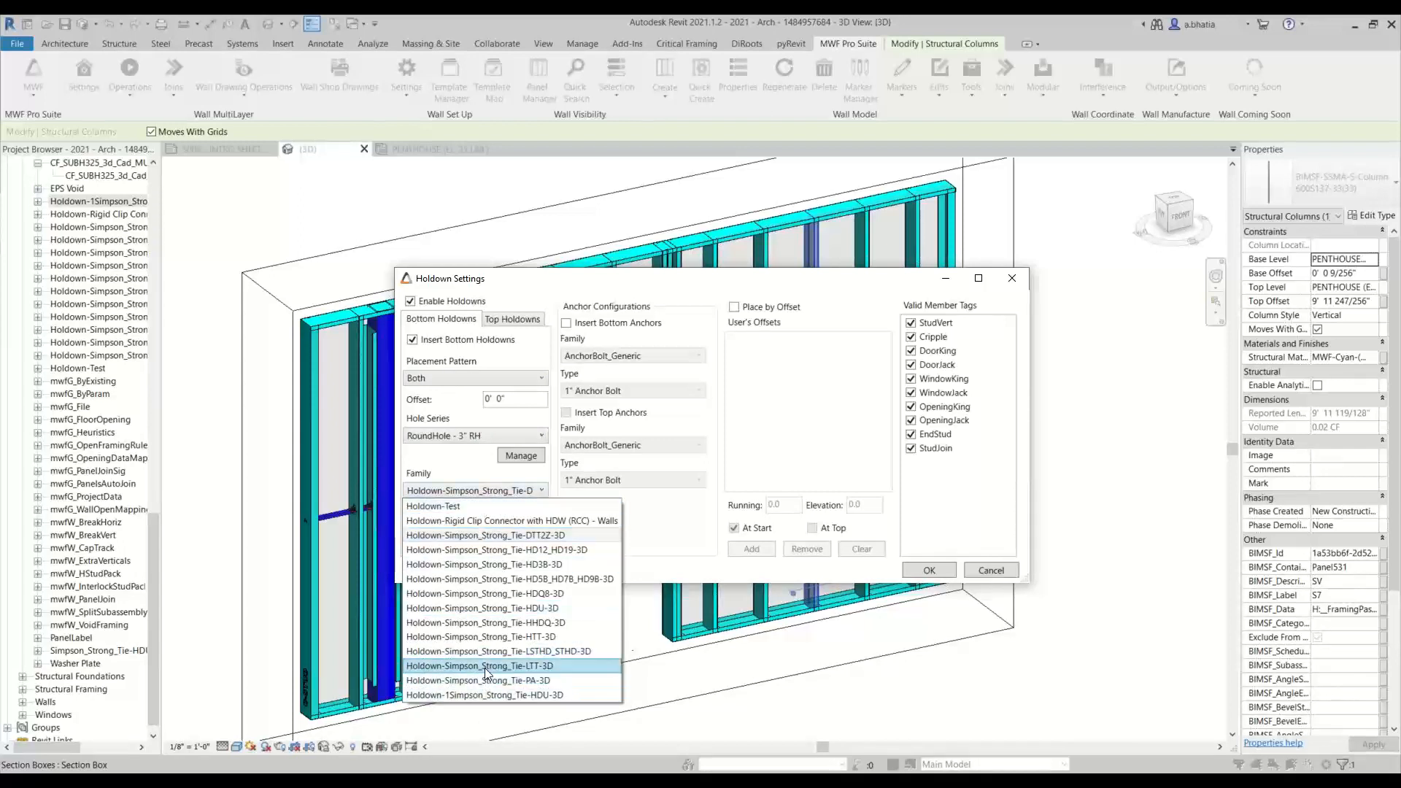
click(447, 695)
click(491, 527)
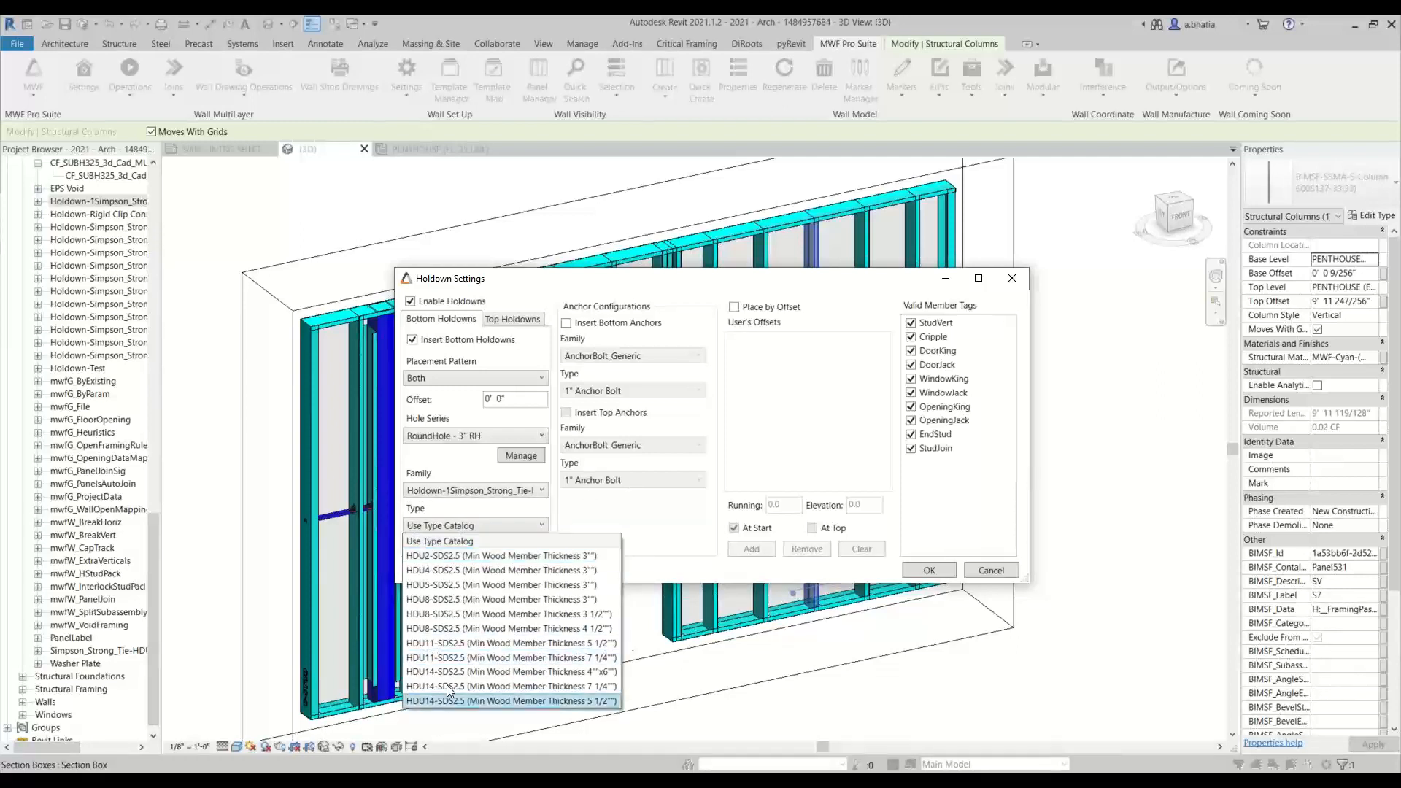
click(450, 644)
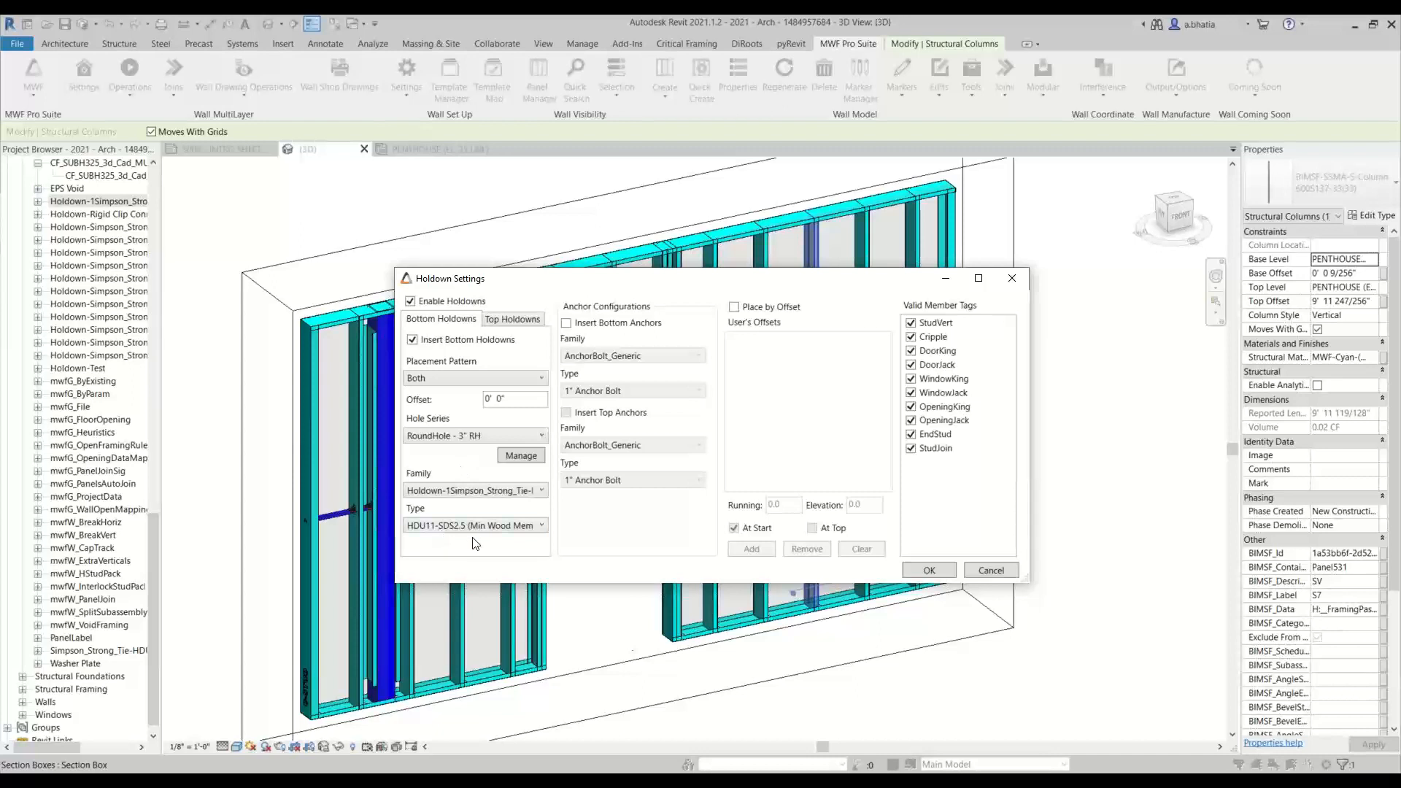
click(624, 322)
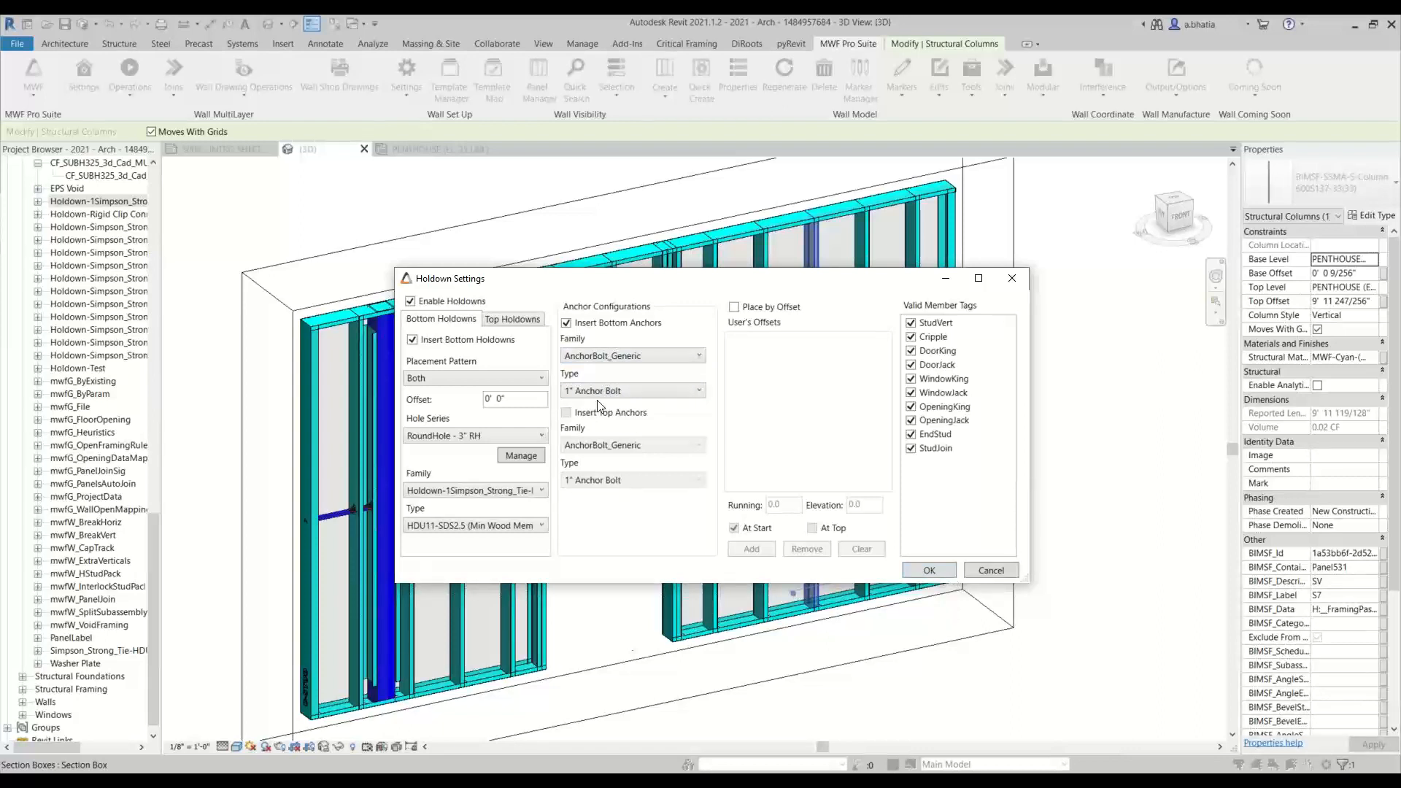
click(947, 575)
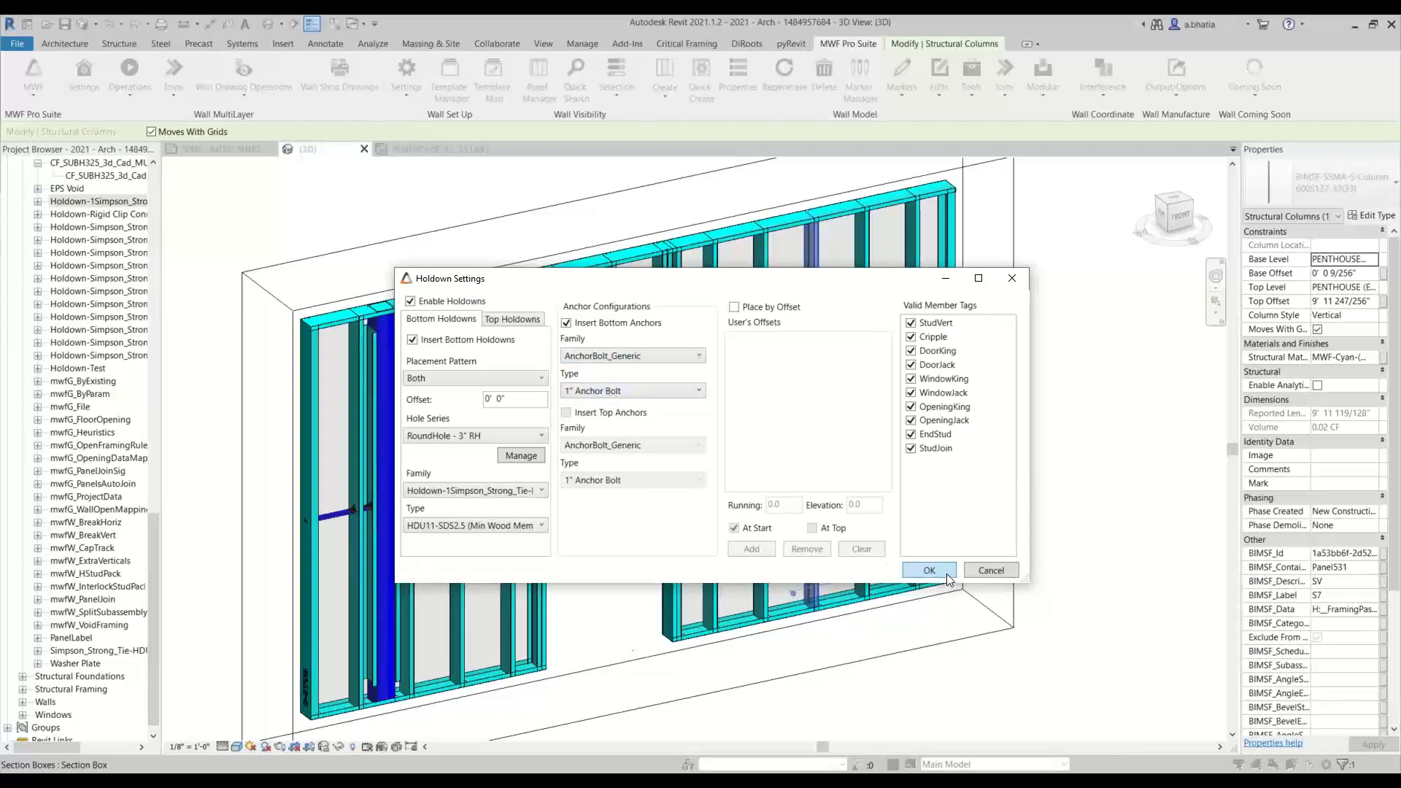
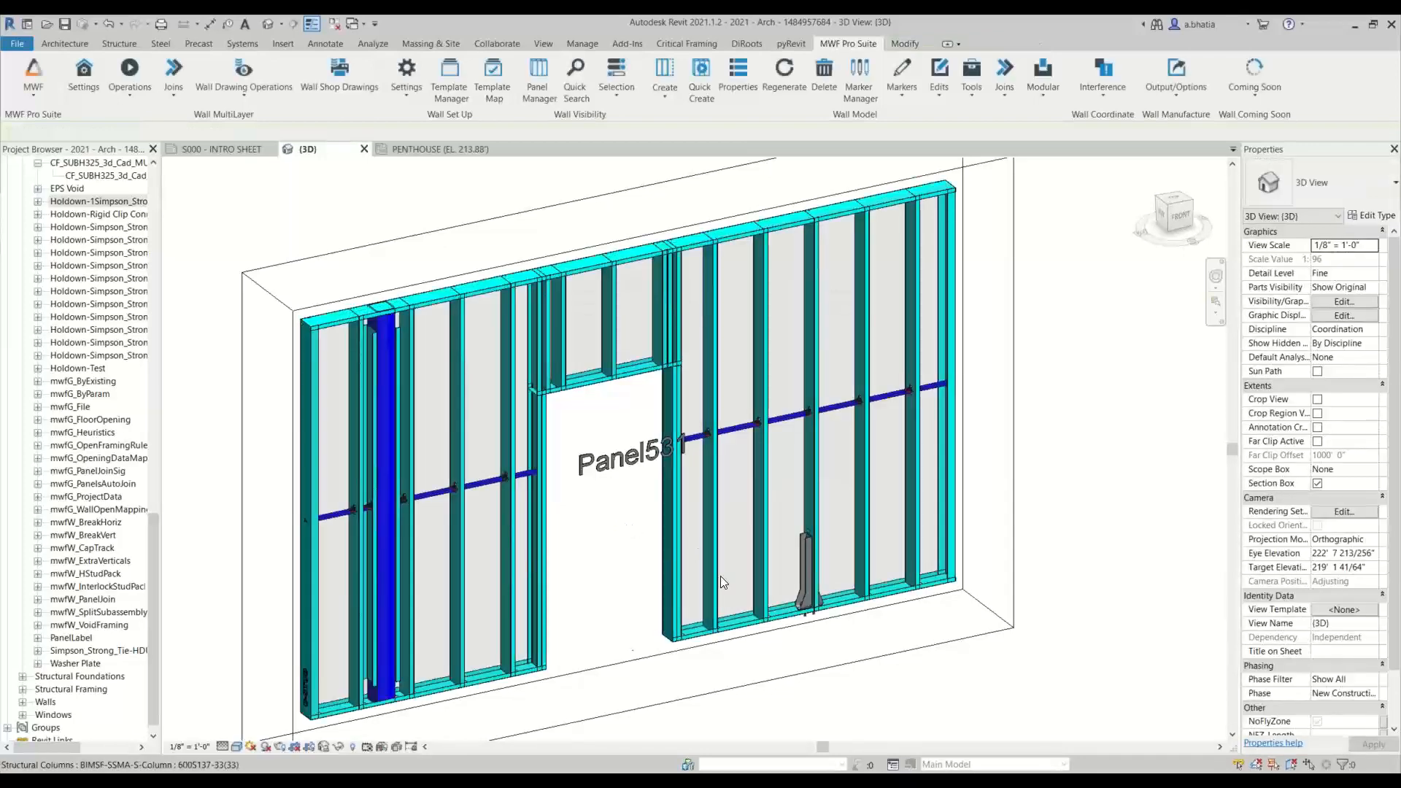
Step: Examine the holdown and its anchors at the base of the stud from both sides of Panel531
scroll(829, 549, up, 3)
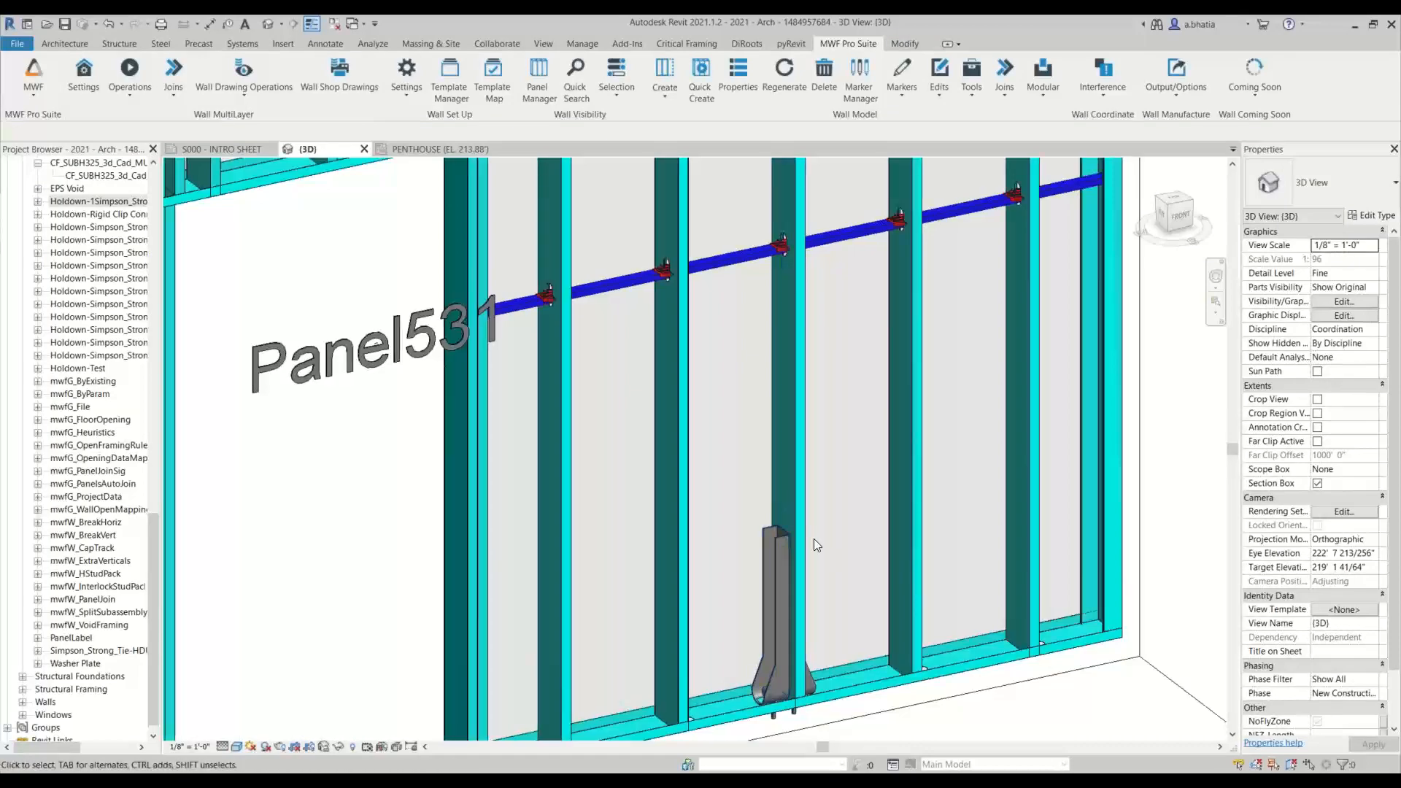
scroll(786, 556, down, 3)
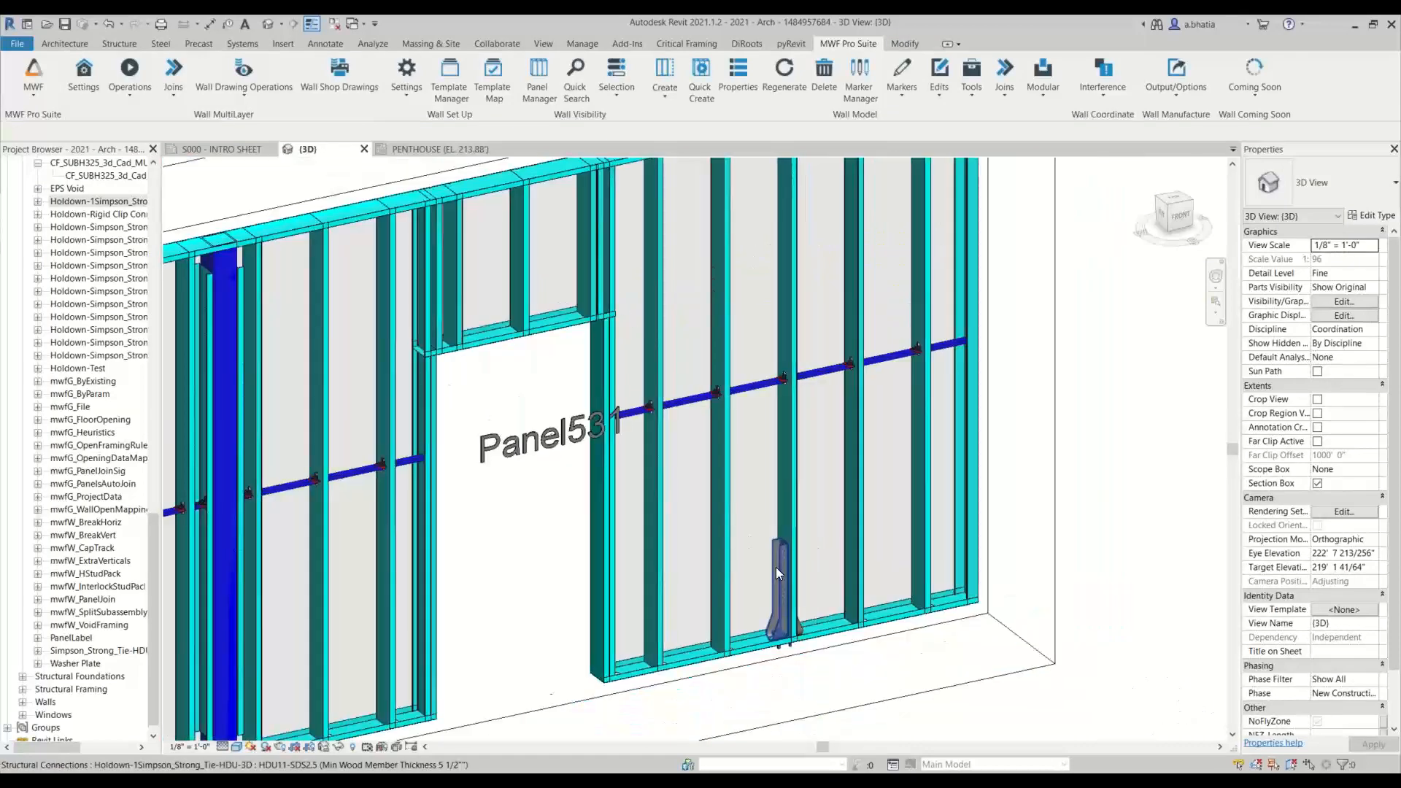
scroll(852, 467, down, 1)
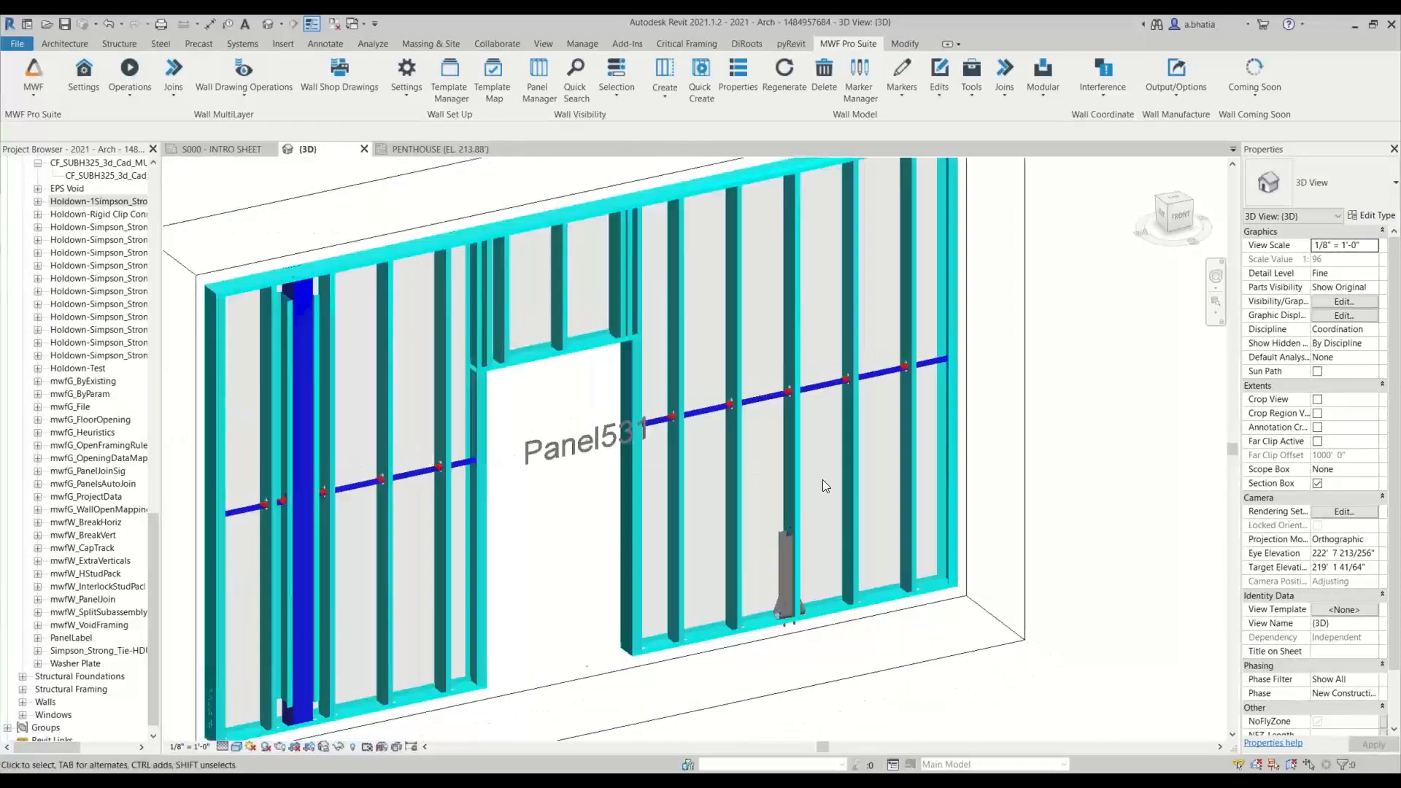
scroll(821, 533, up, 3)
shift+middle_drag(820, 609, 639, 132)
scroll(740, 463, up, 2)
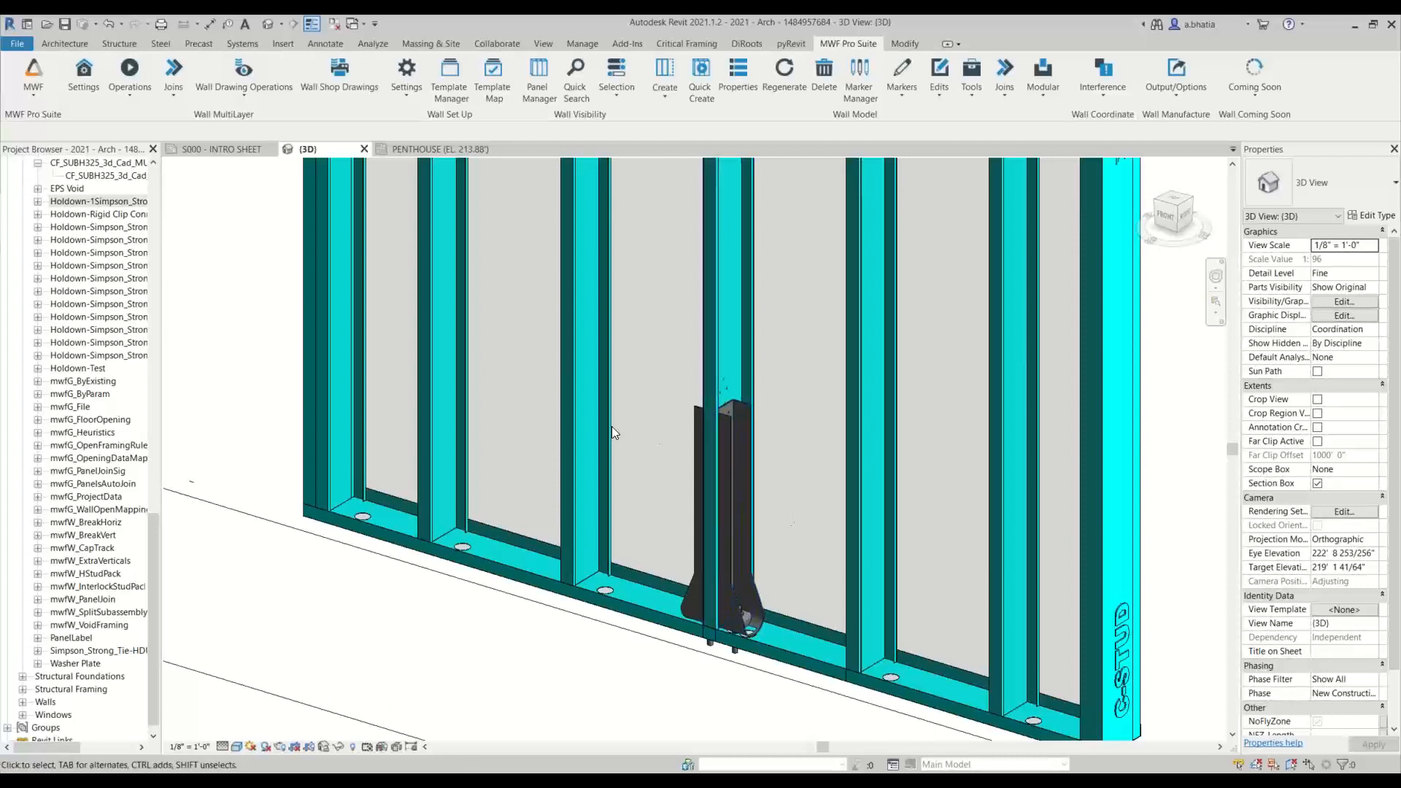
scroll(590, 432, down, 3)
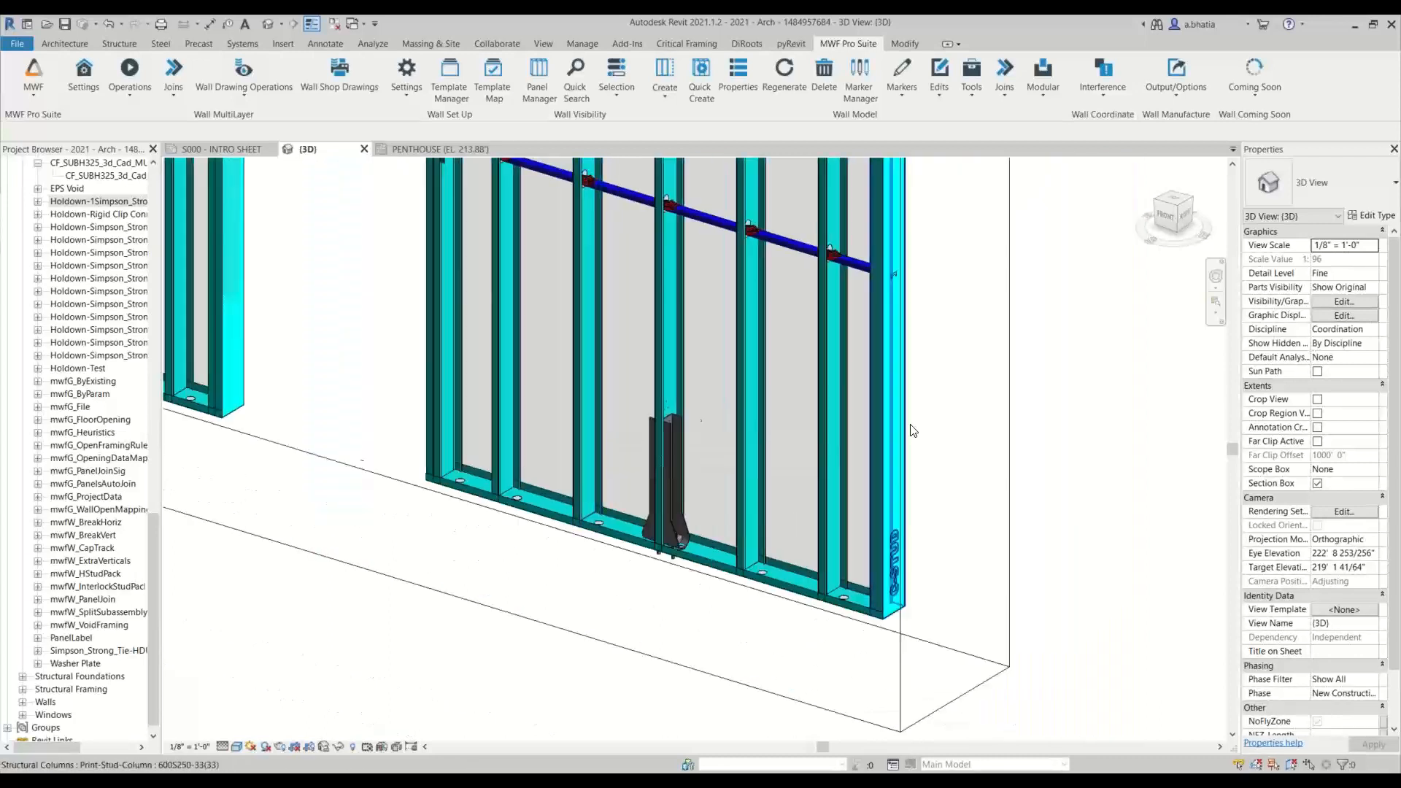
scroll(693, 413, up, 1)
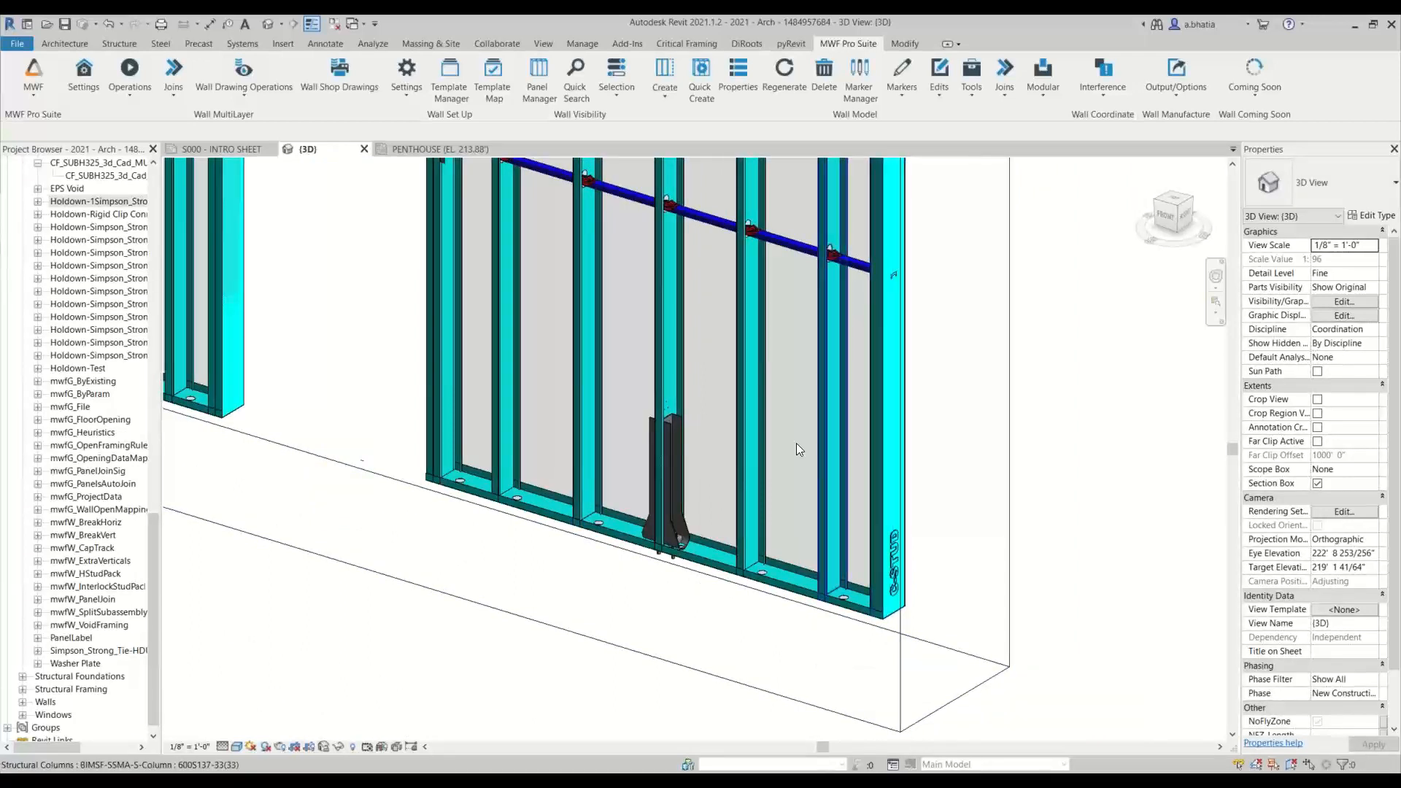
scroll(795, 443, down, 1)
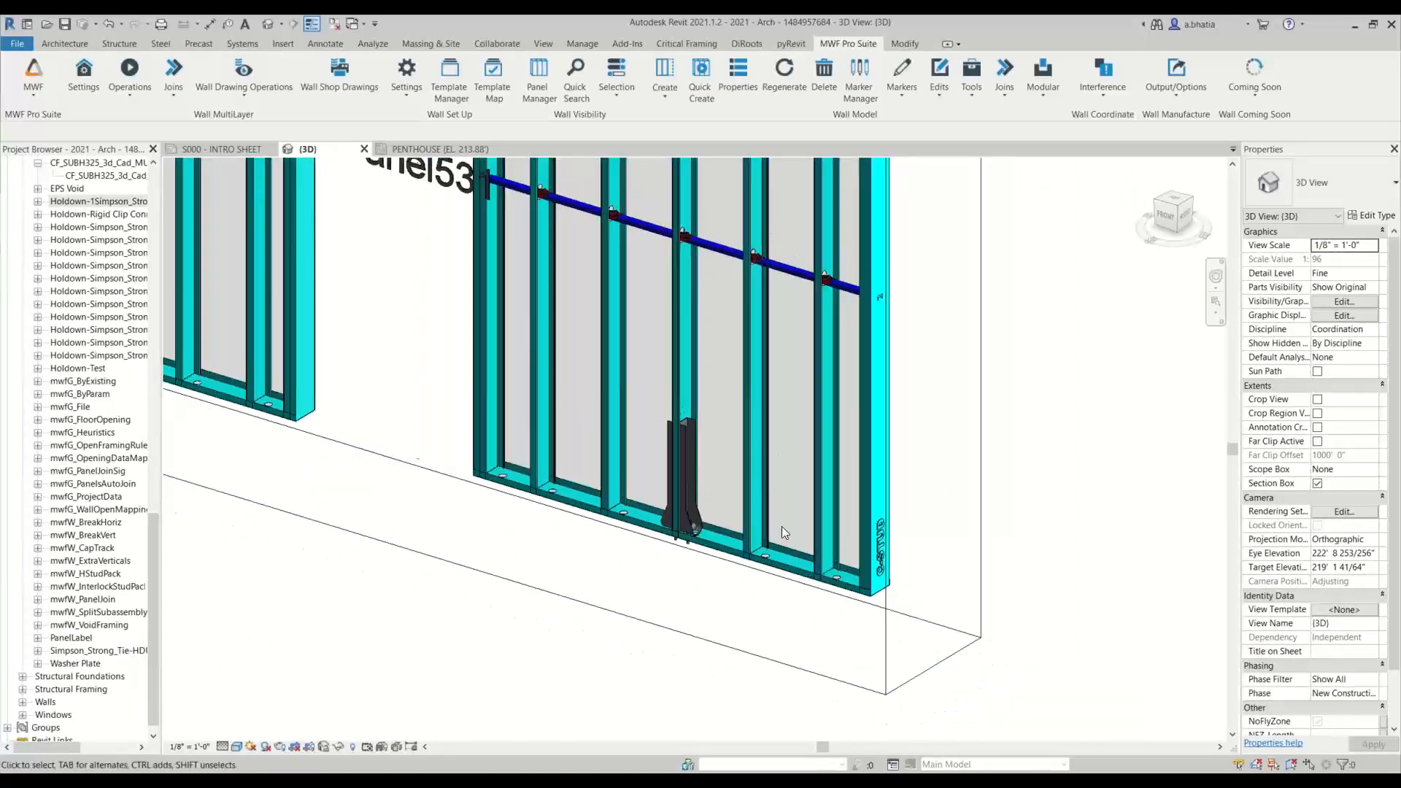
middle_drag(789, 530, 875, 580)
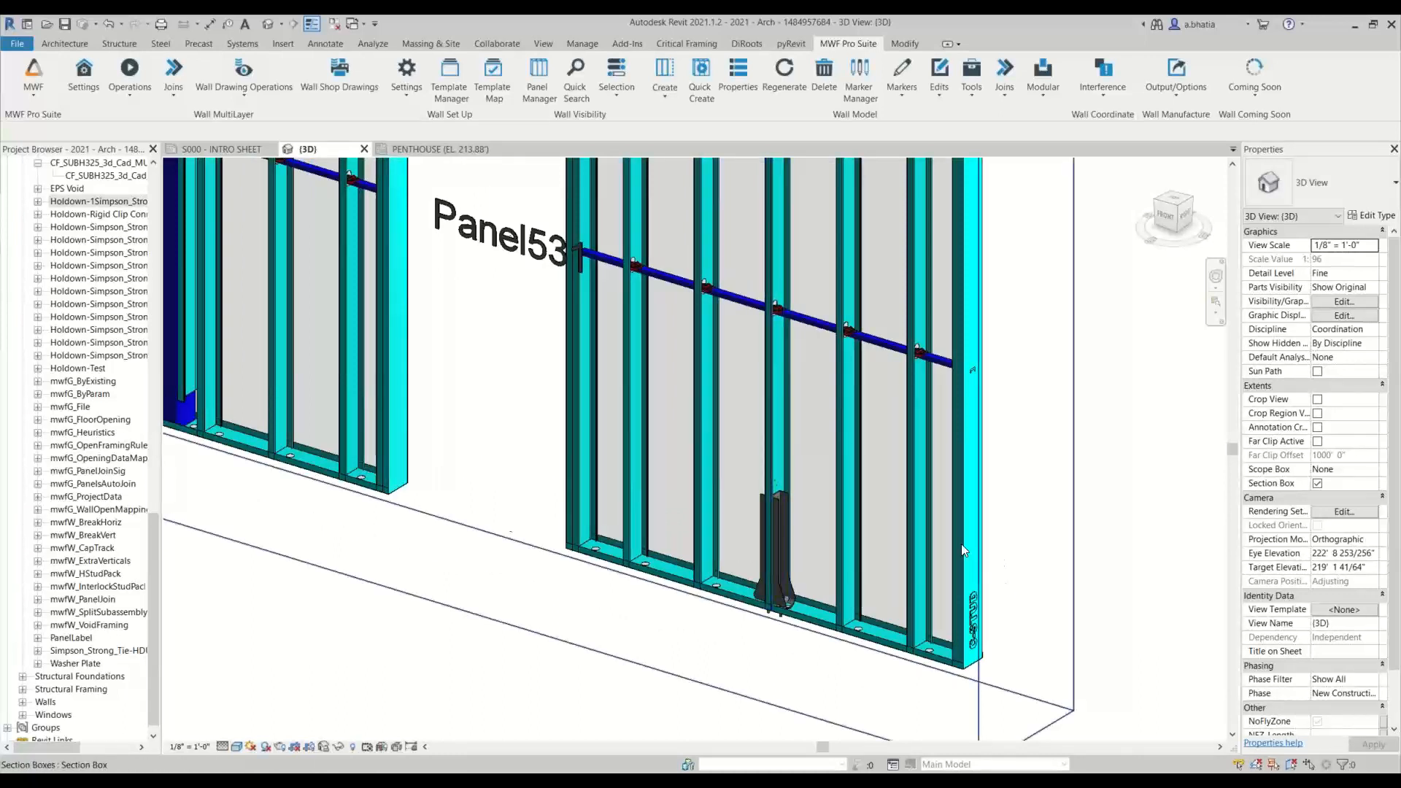
Step: Examine the end stud and the holdown of Panel531 in the 3D view from the front and the opposite side
click(949, 524)
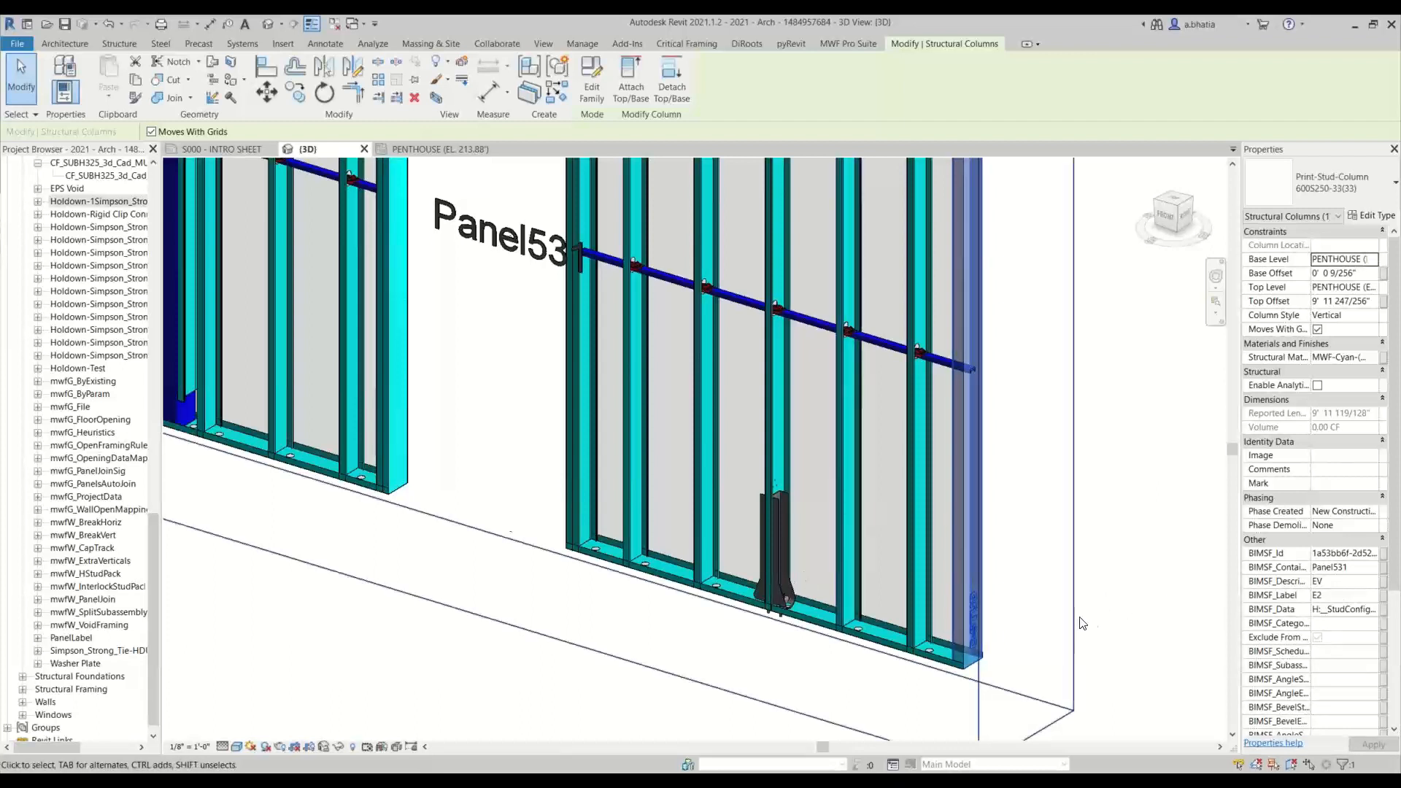
click(1094, 557)
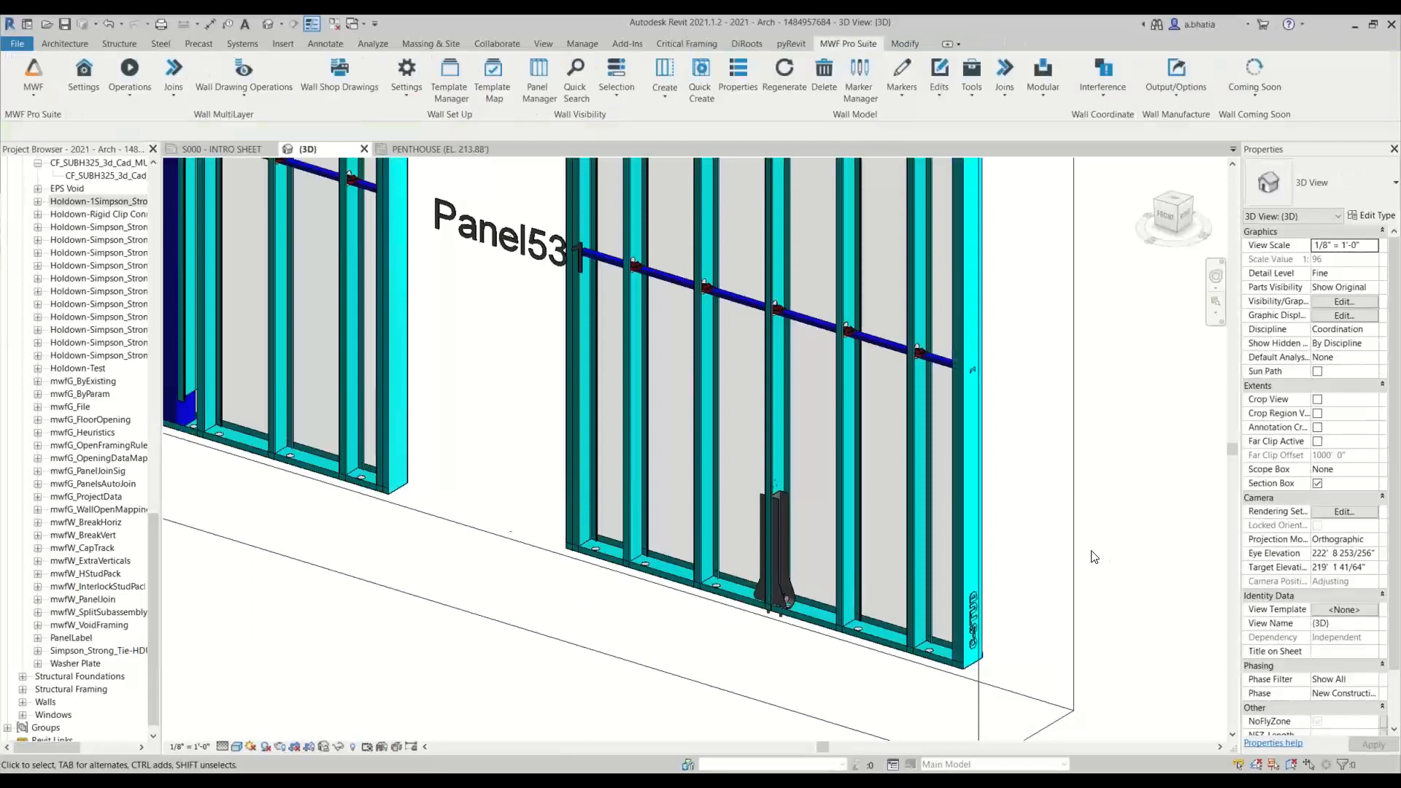
scroll(727, 482, up, 1)
middle_drag(728, 482, 861, 491)
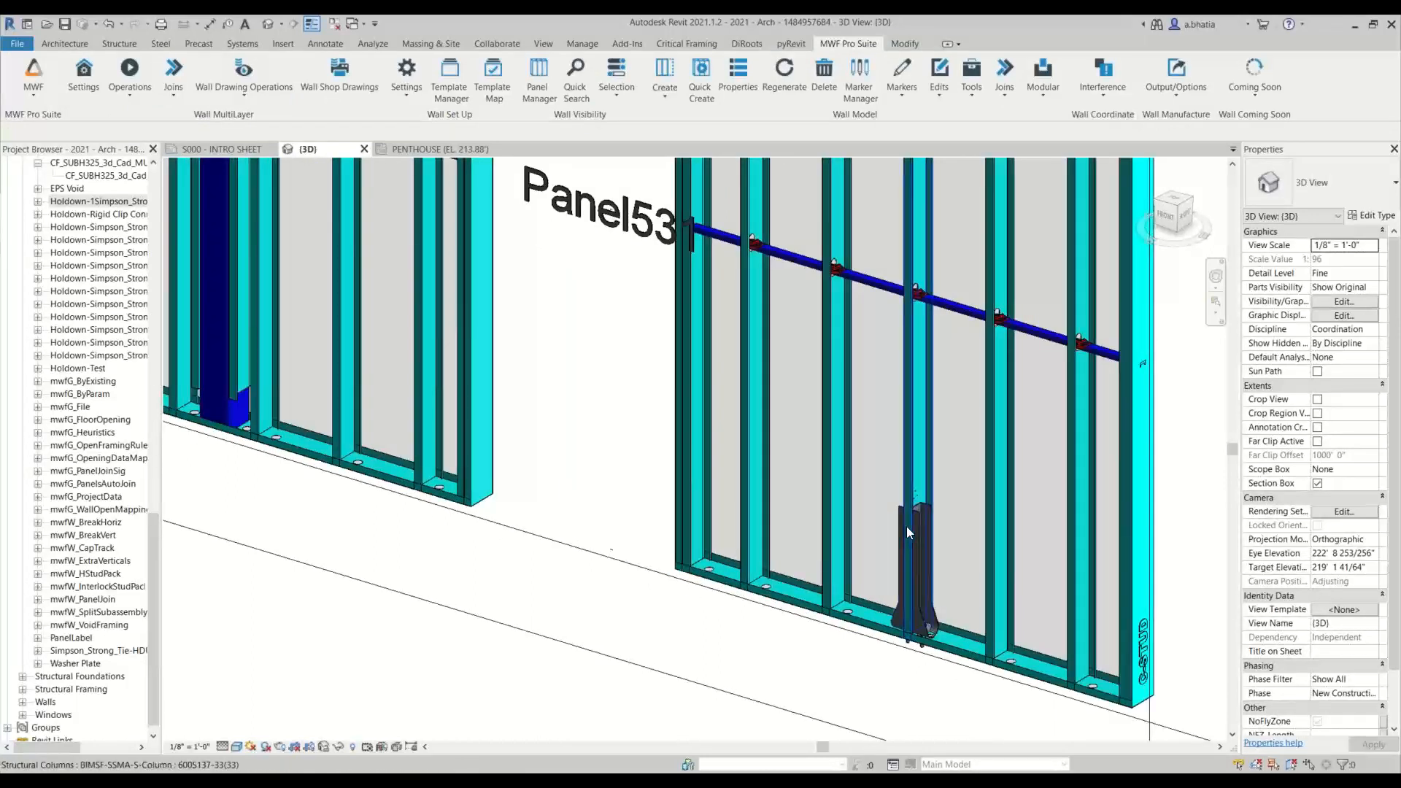
scroll(717, 564, down, 2)
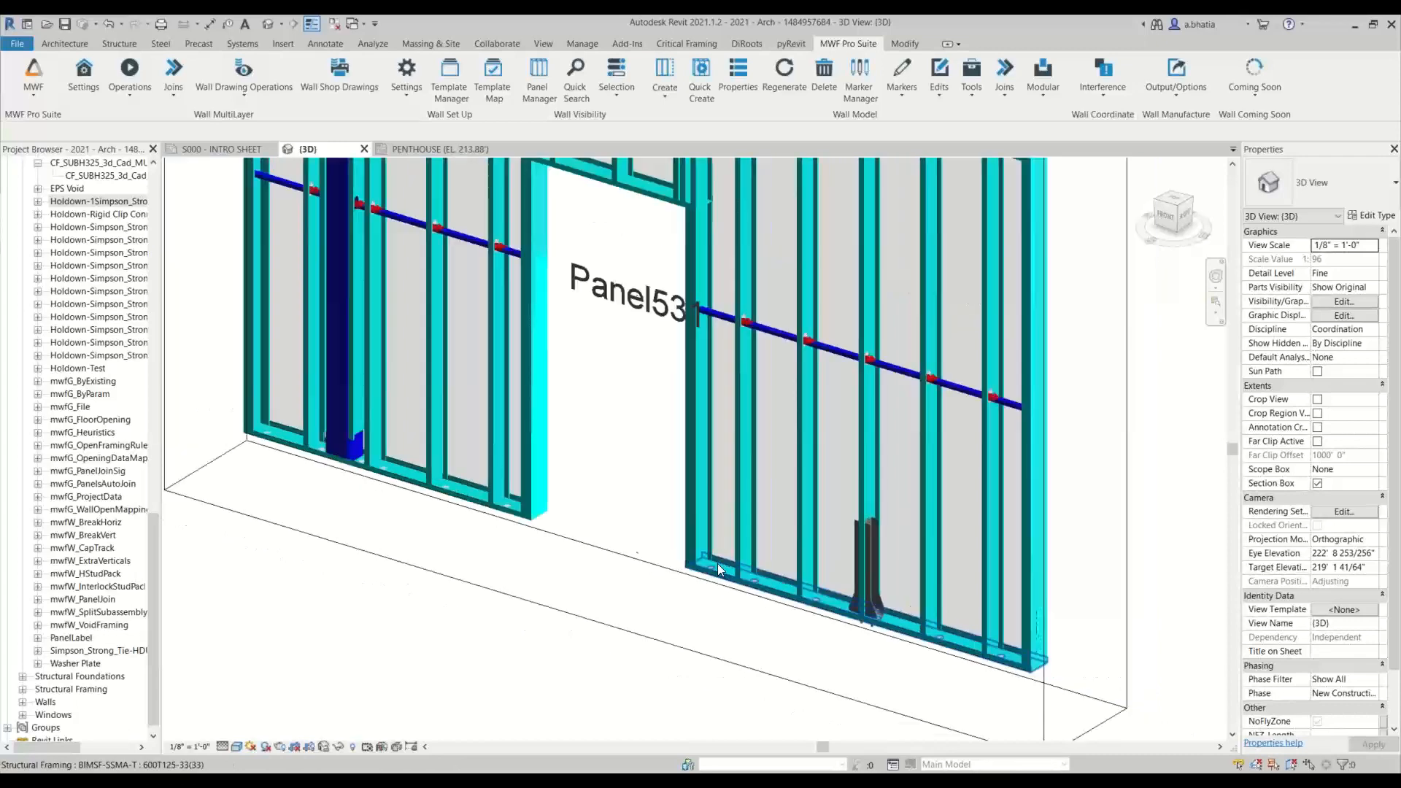
scroll(708, 591, down, 1)
shift+middle_drag(706, 598, 738, 602)
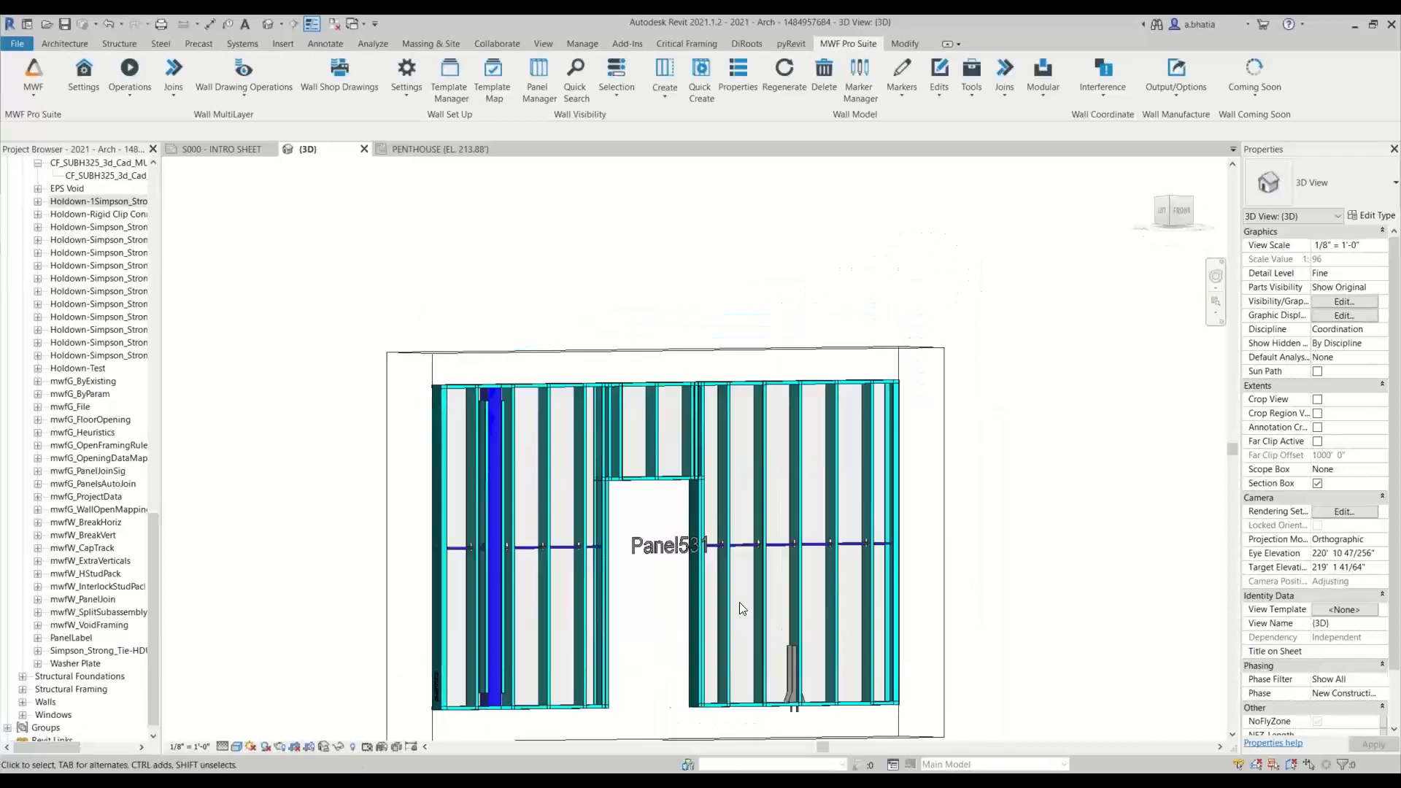
scroll(713, 646, down, 1)
shift+middle_drag(682, 648, 621, 679)
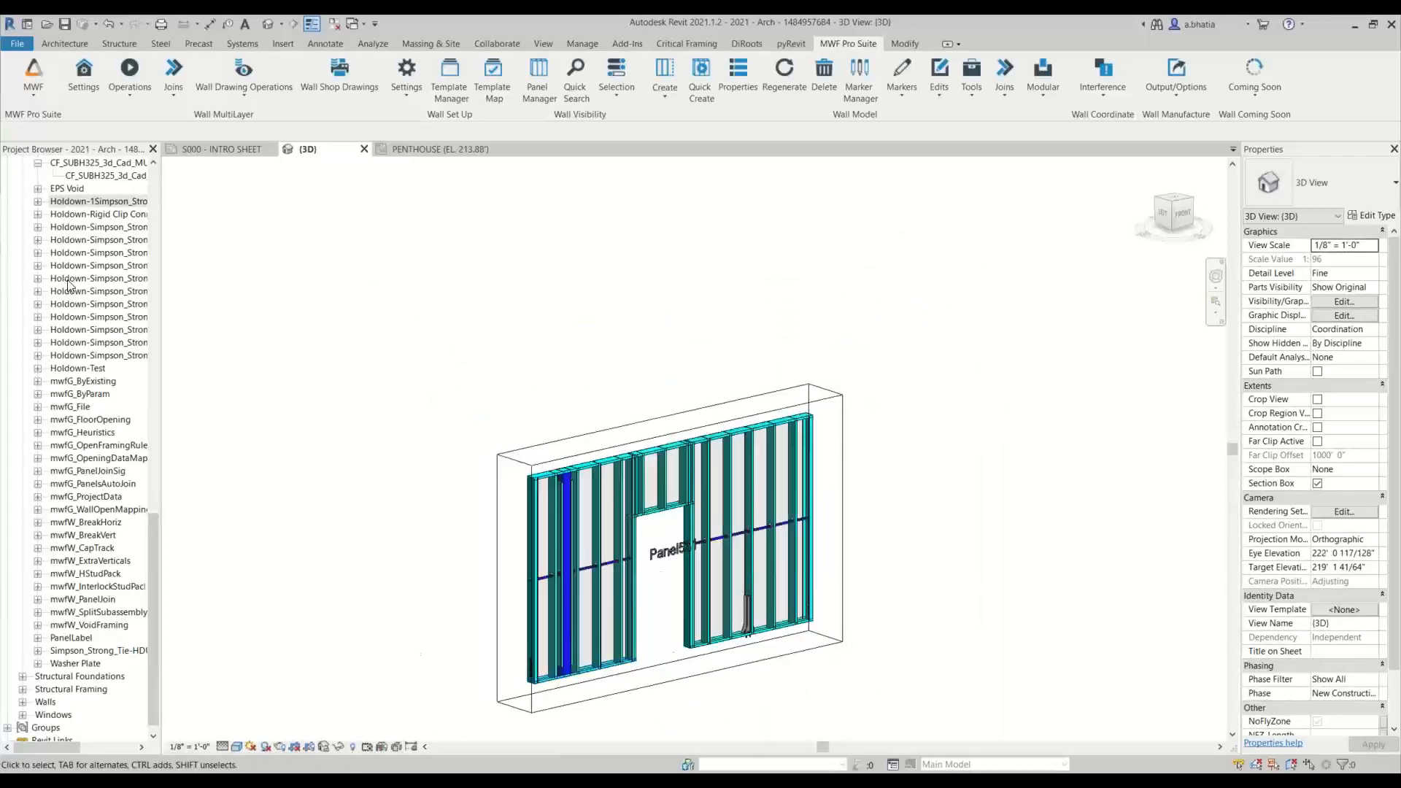
Step: Open the structural connection family AnchorBolt_THD75100H_3d_Cad_MULT_Prod for editing
scroll(75, 299, up, 1)
scroll(74, 314, up, 7)
click(70, 369)
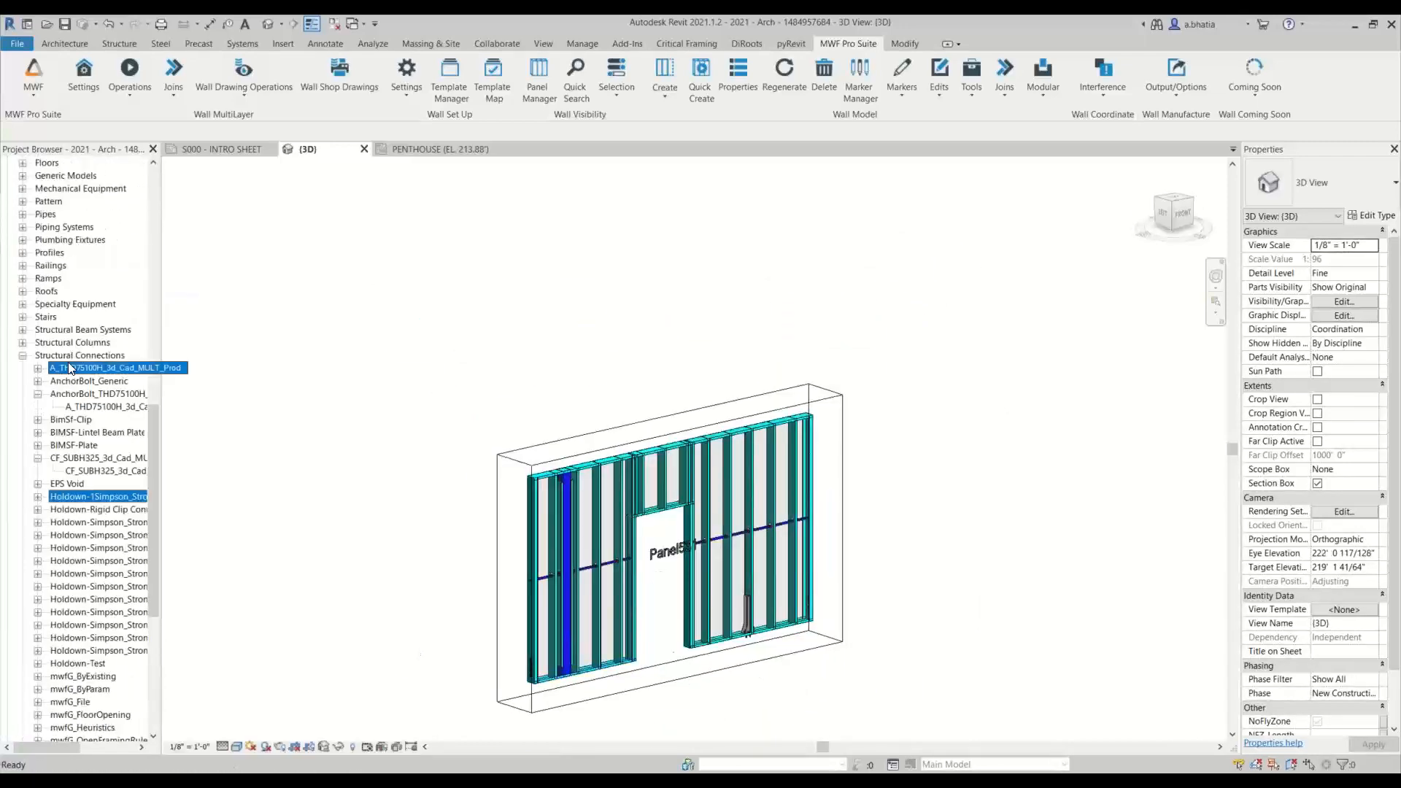
click(67, 381)
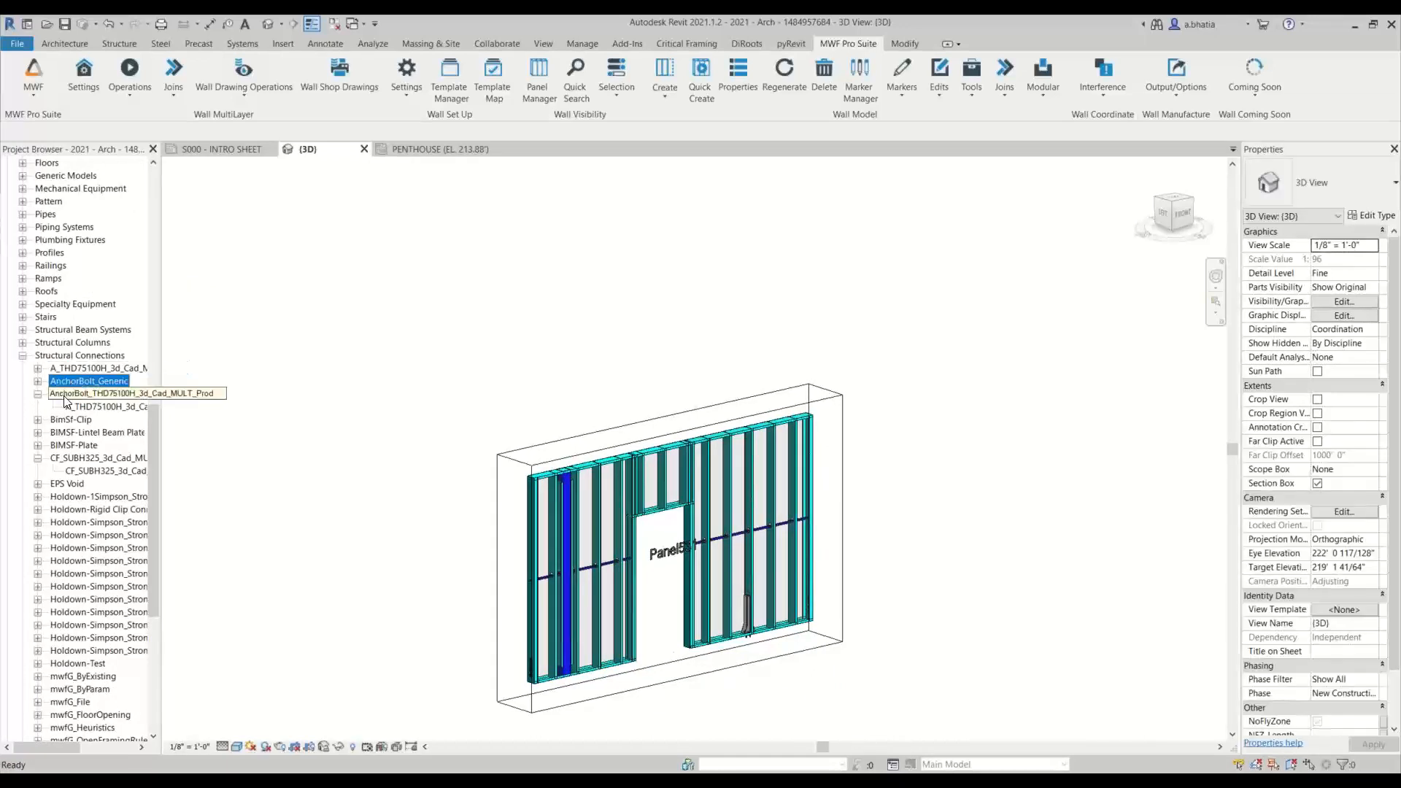
right_click(65, 397)
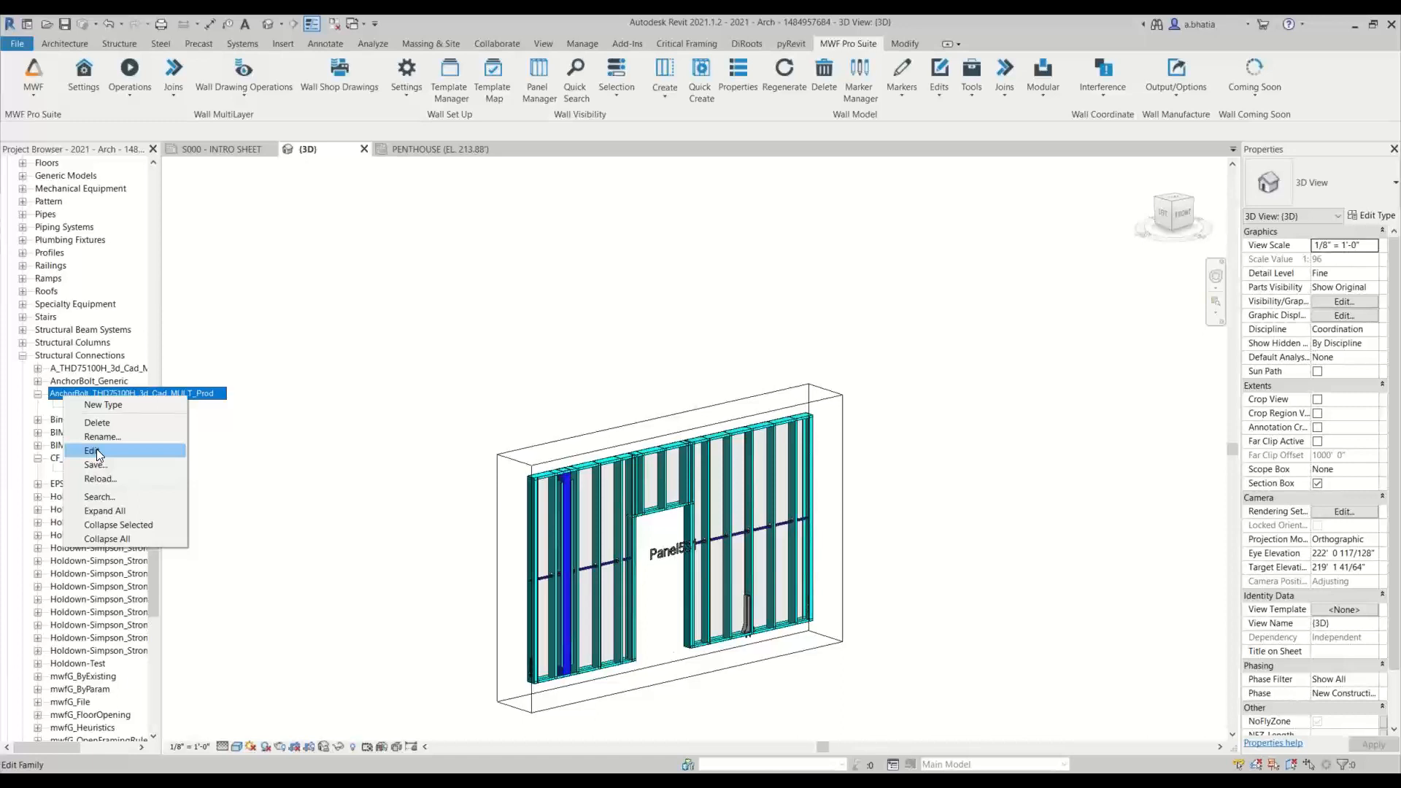
click(96, 449)
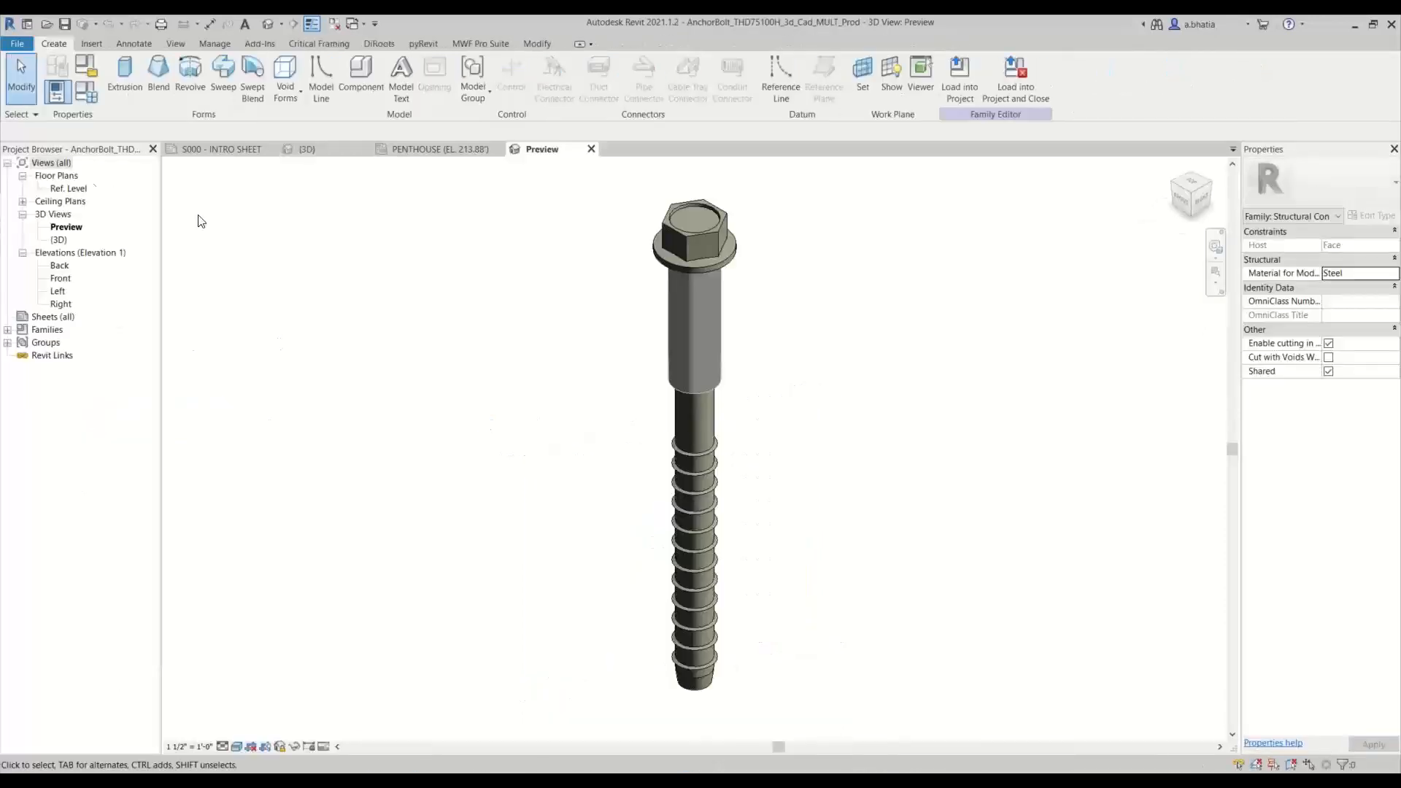
Step: Open the anchor bolt family's Ref. Level plan and Front elevation and examine the bolt geometry at the reference level
double_click(76, 191)
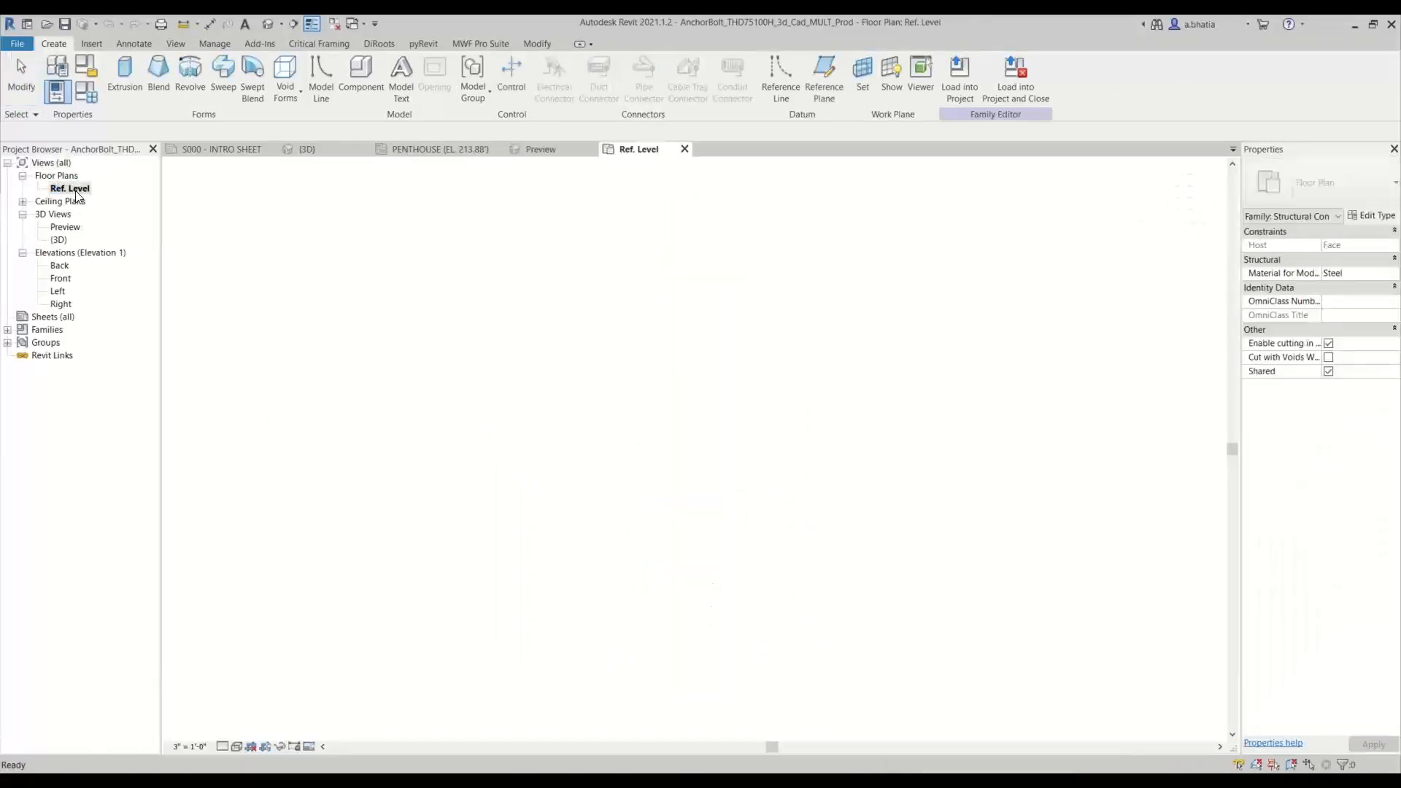
click(64, 278)
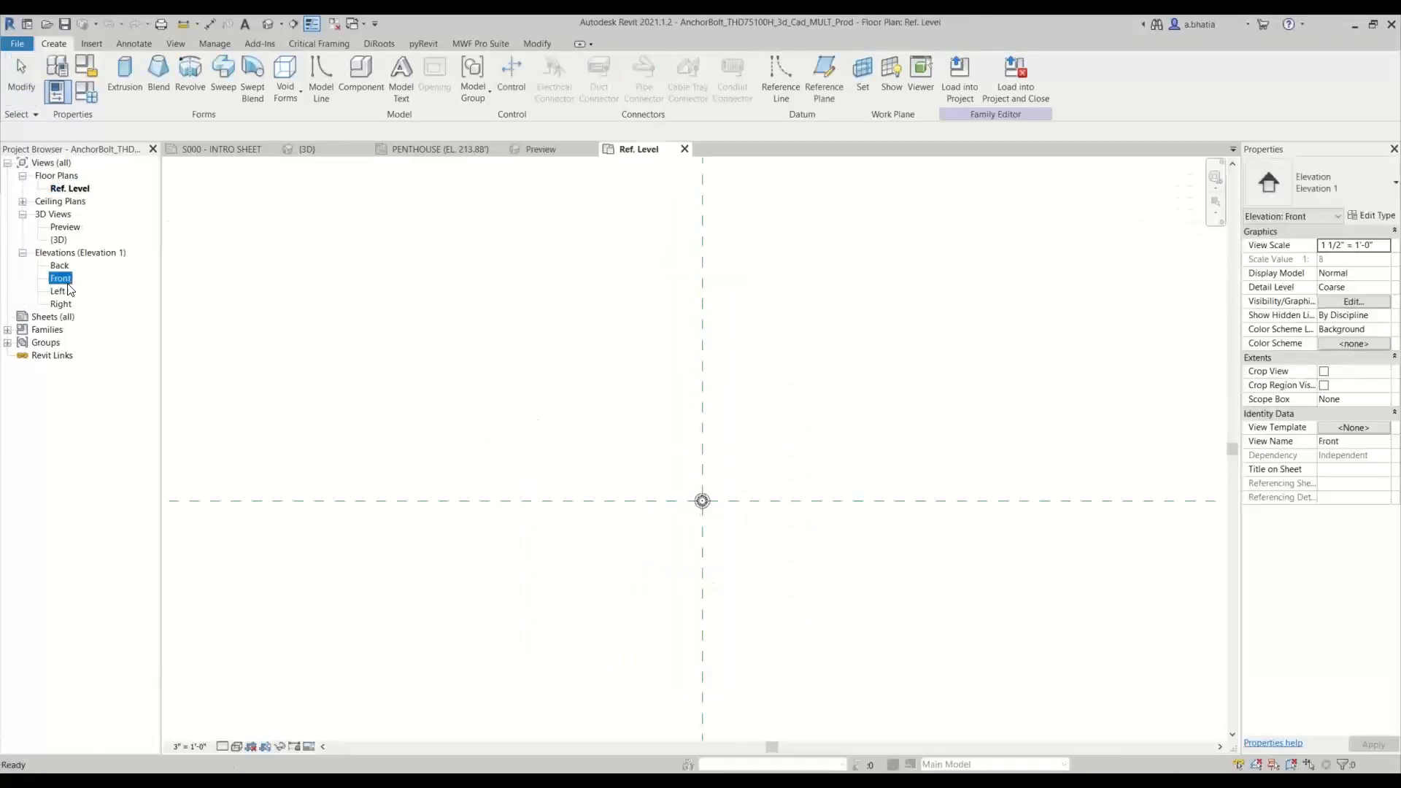
double_click(62, 278)
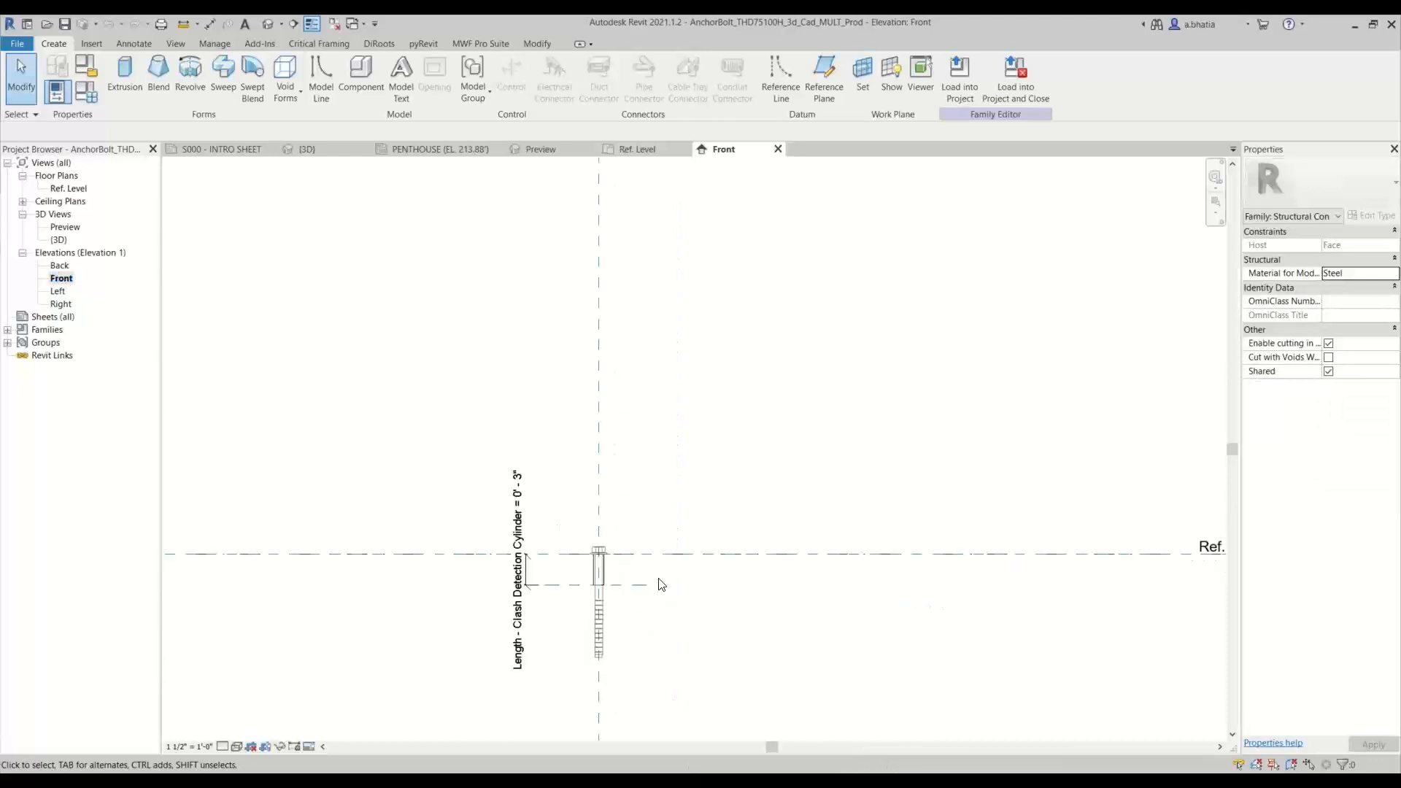
scroll(594, 550, up, 3)
scroll(607, 582, down, 3)
scroll(582, 572, up, 2)
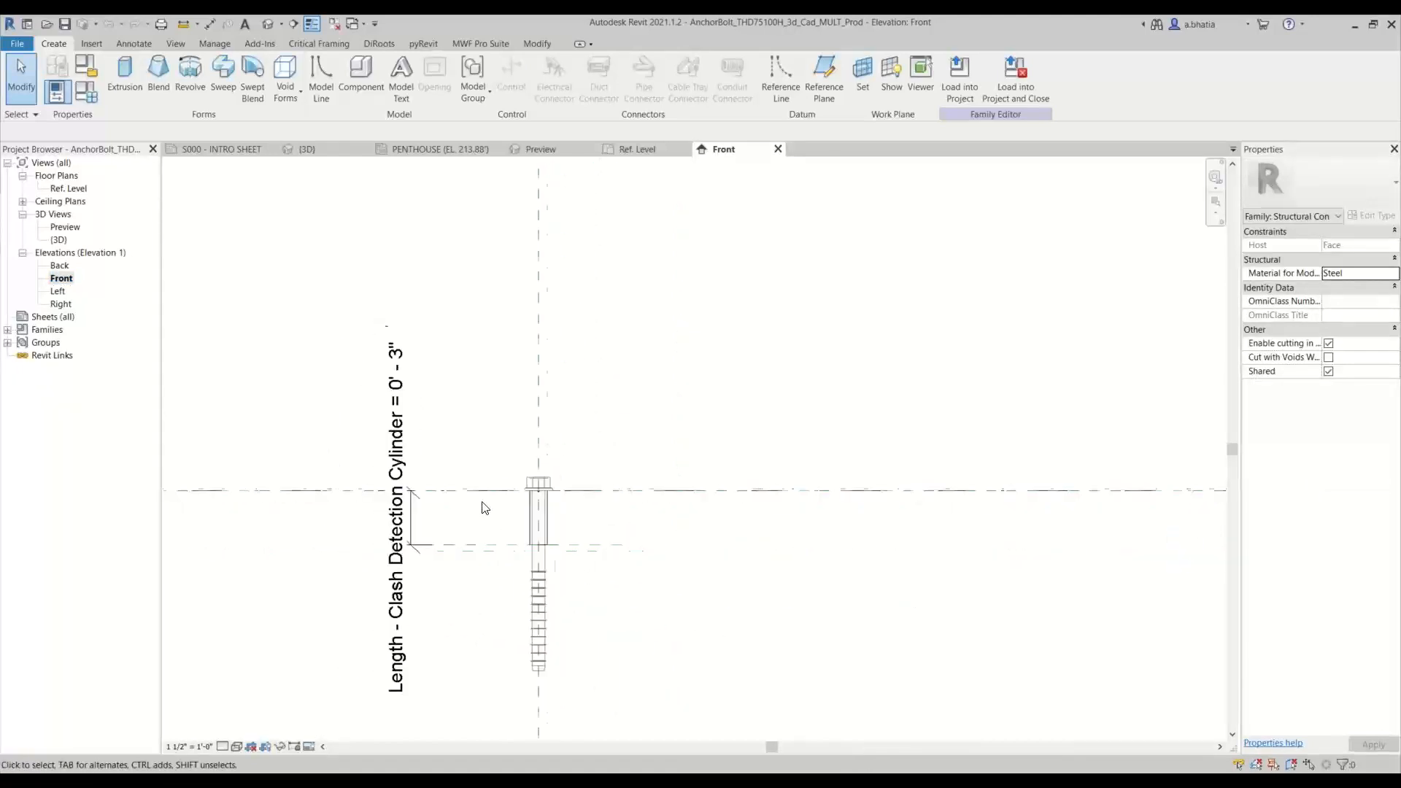
scroll(482, 502, down, 2)
scroll(462, 505, up, 2)
scroll(554, 484, up, 2)
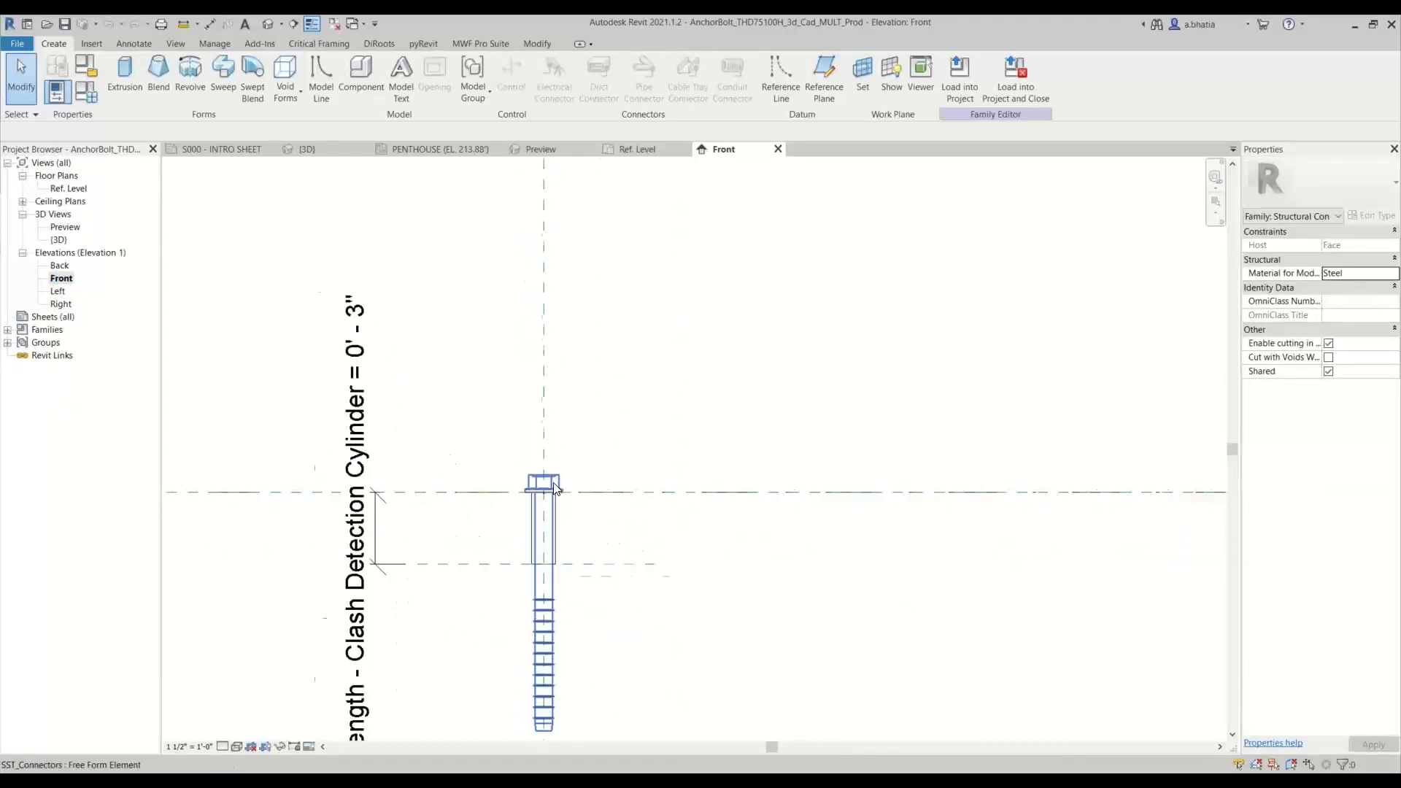
scroll(394, 510, down, 2)
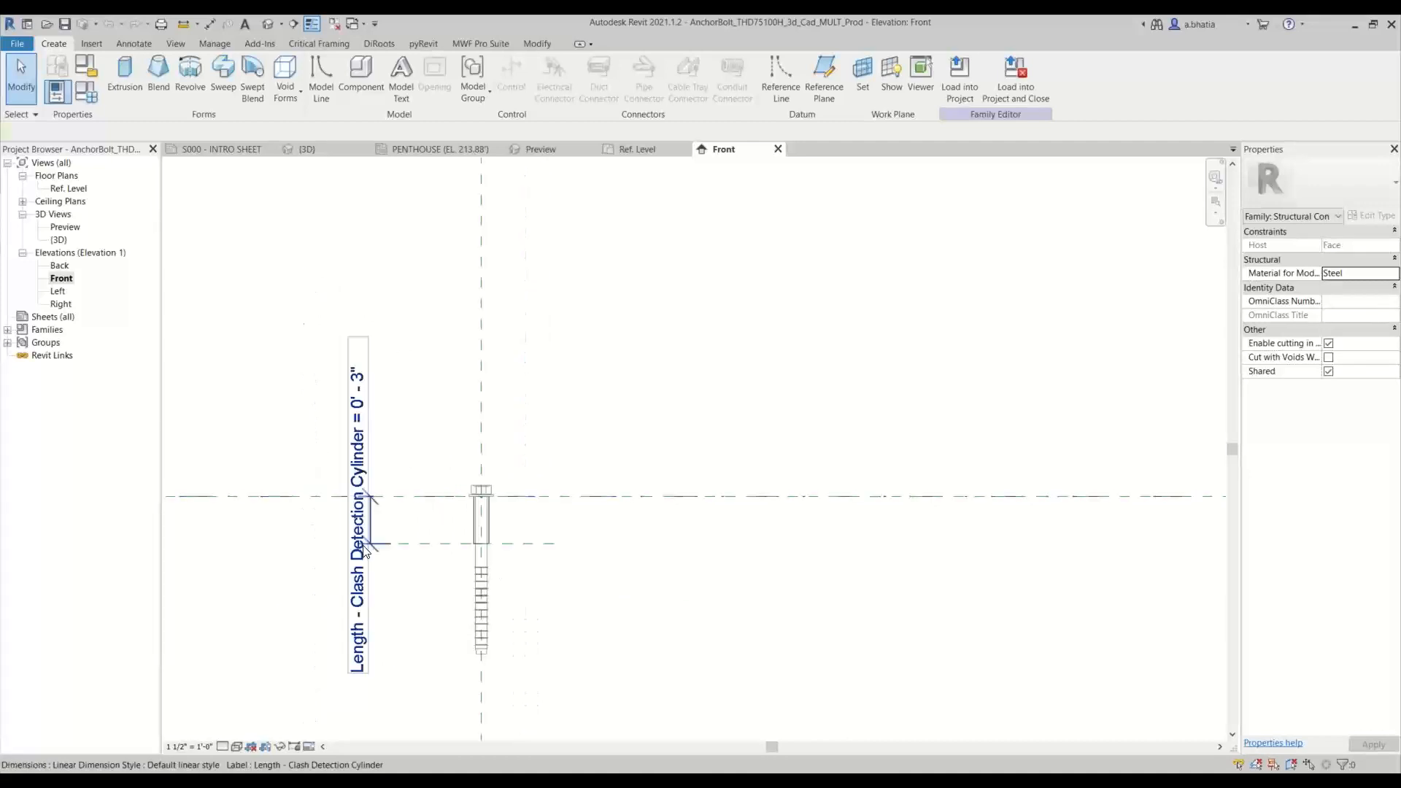
Step: Inspect the Length - Clash Detection Cylinder dimension and the reference plane at the cylinder's lower end
click(364, 551)
scroll(362, 569, up, 3)
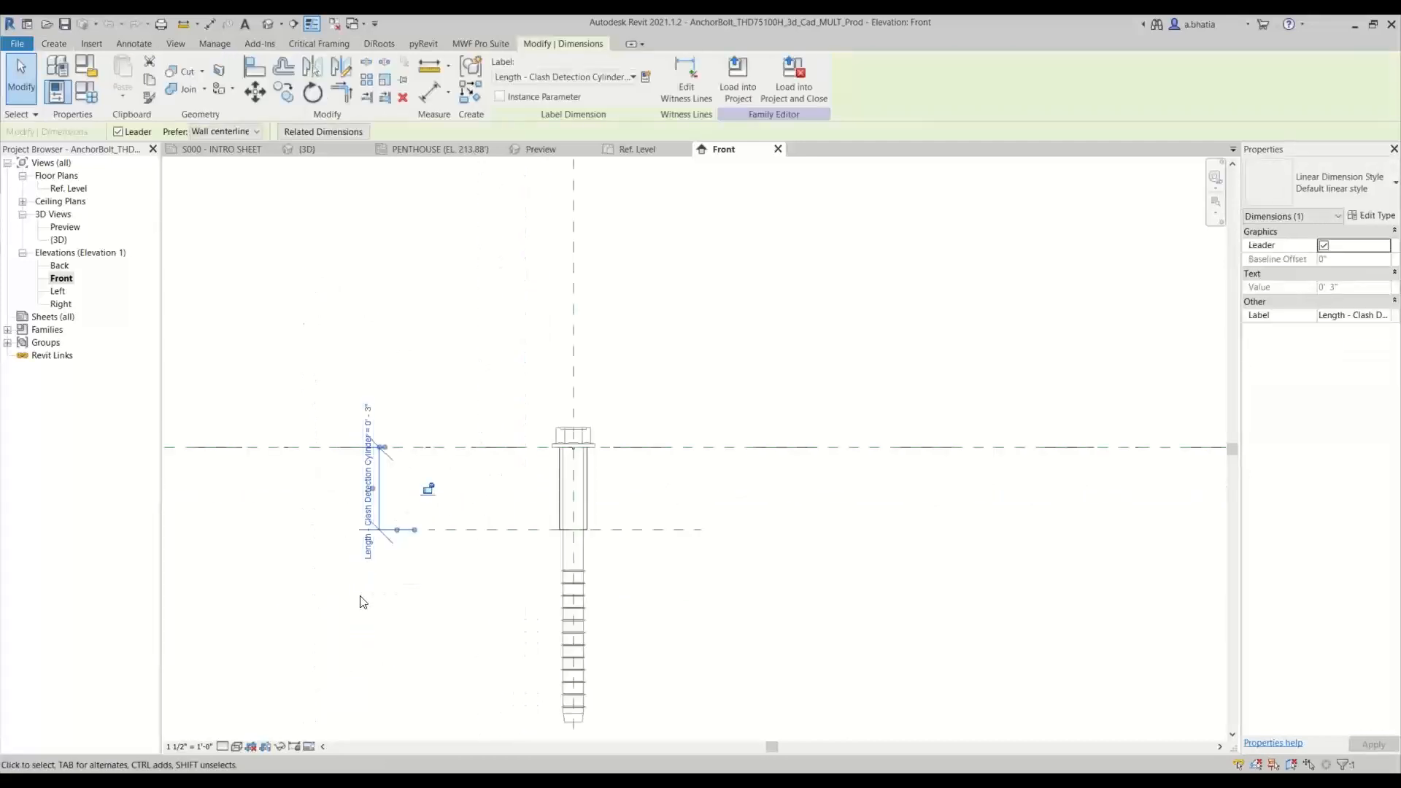
scroll(365, 578, up, 1)
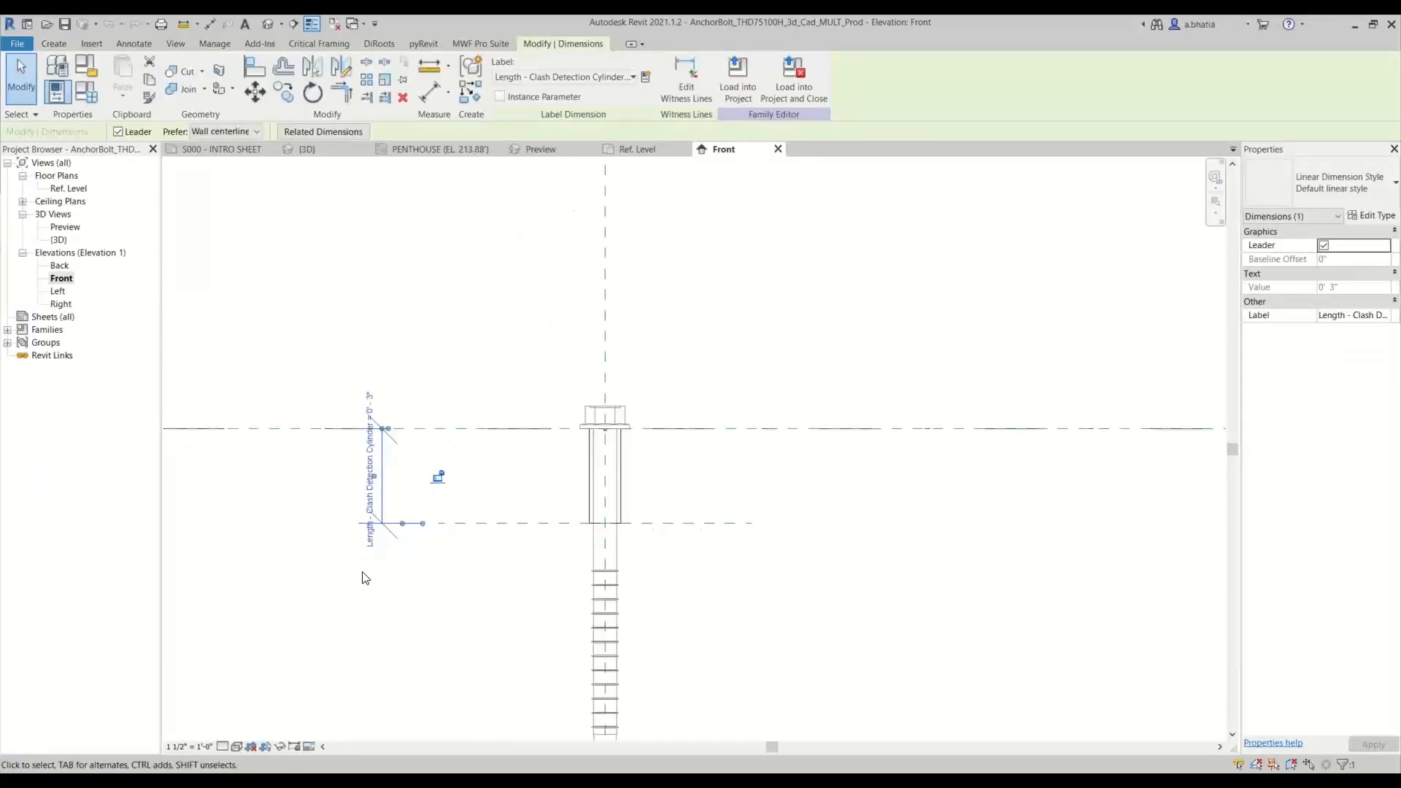
scroll(365, 579, down, 2)
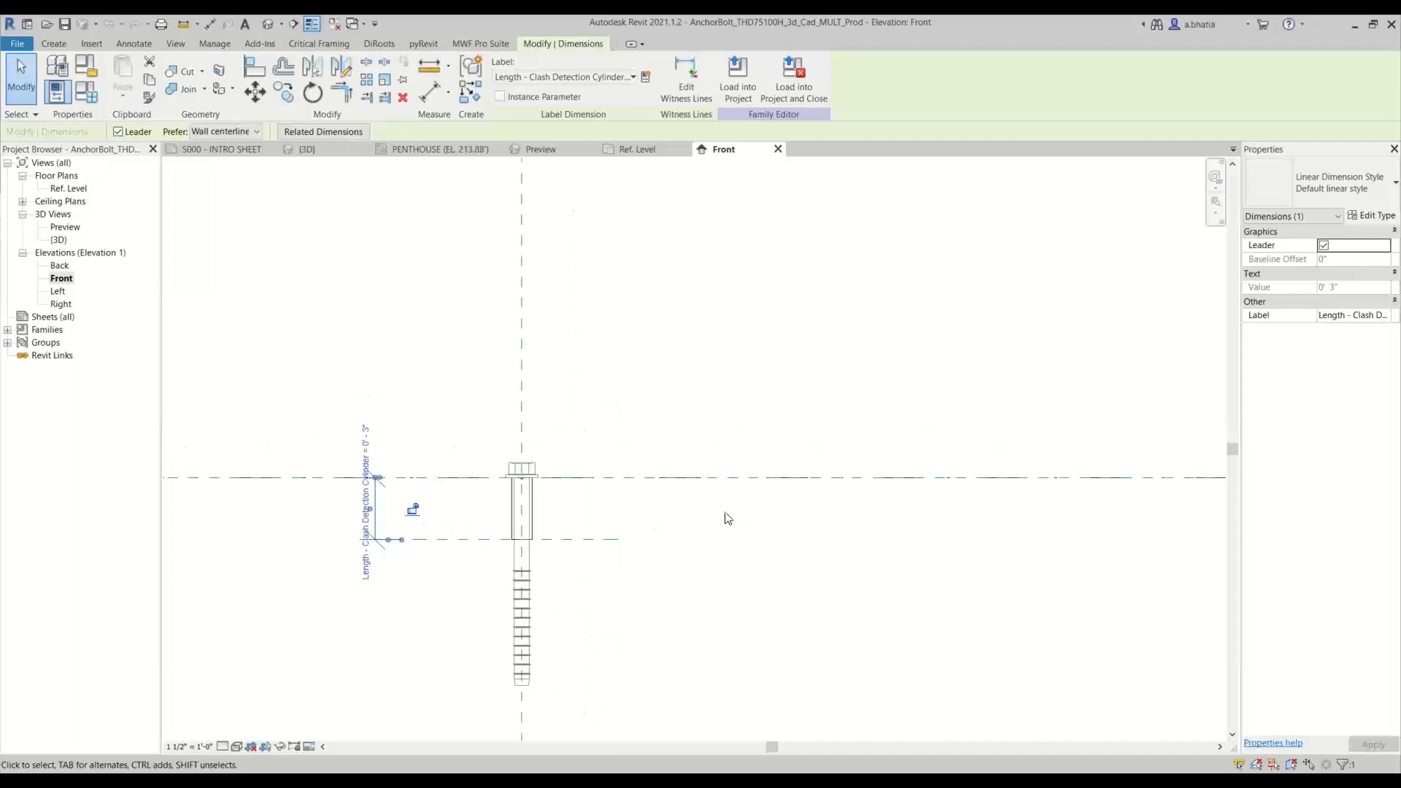
click(589, 550)
scroll(633, 488, up, 3)
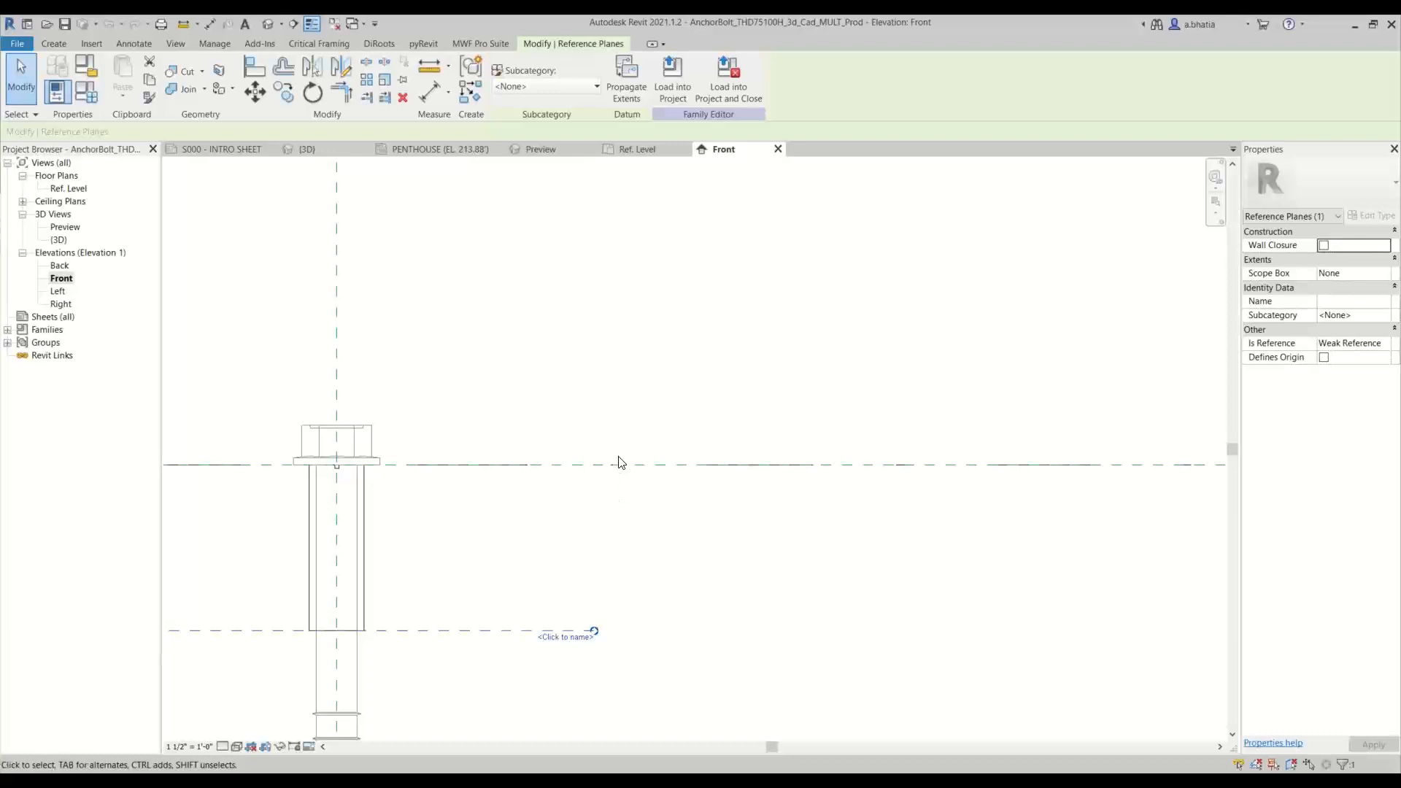
scroll(618, 474, down, 3)
scroll(513, 528, down, 1)
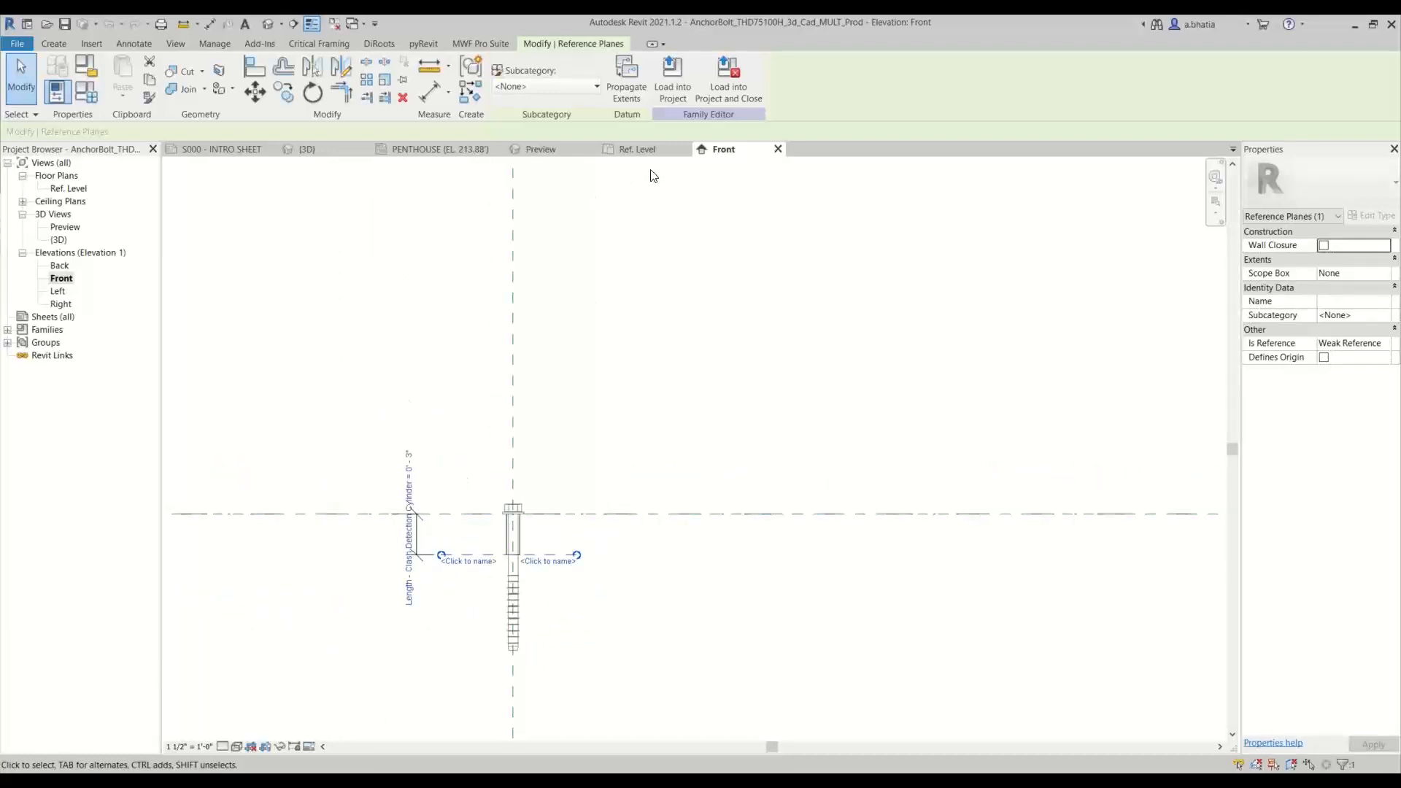
Step: Close the anchor bolt family's open views and return to the project's 3D view
click(778, 149)
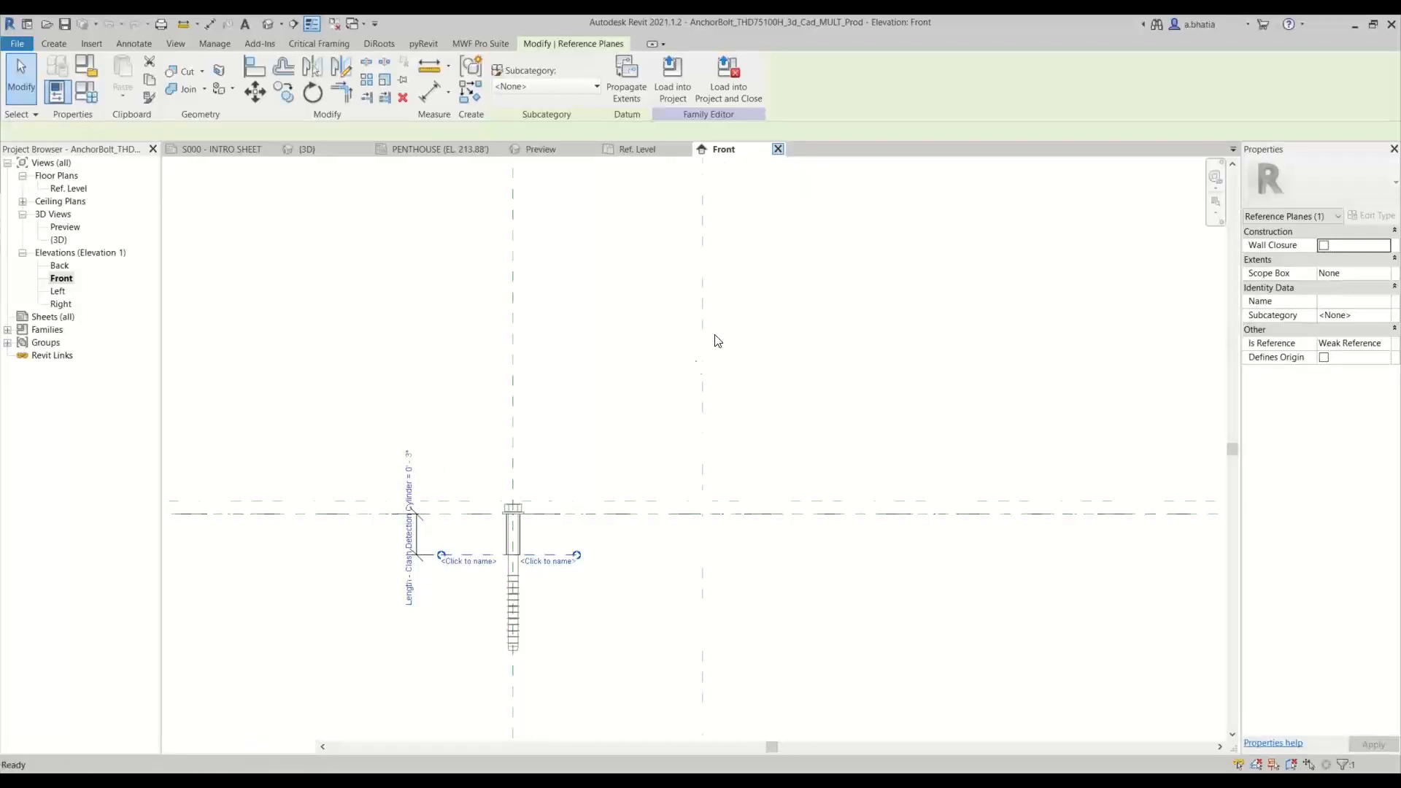
click(678, 148)
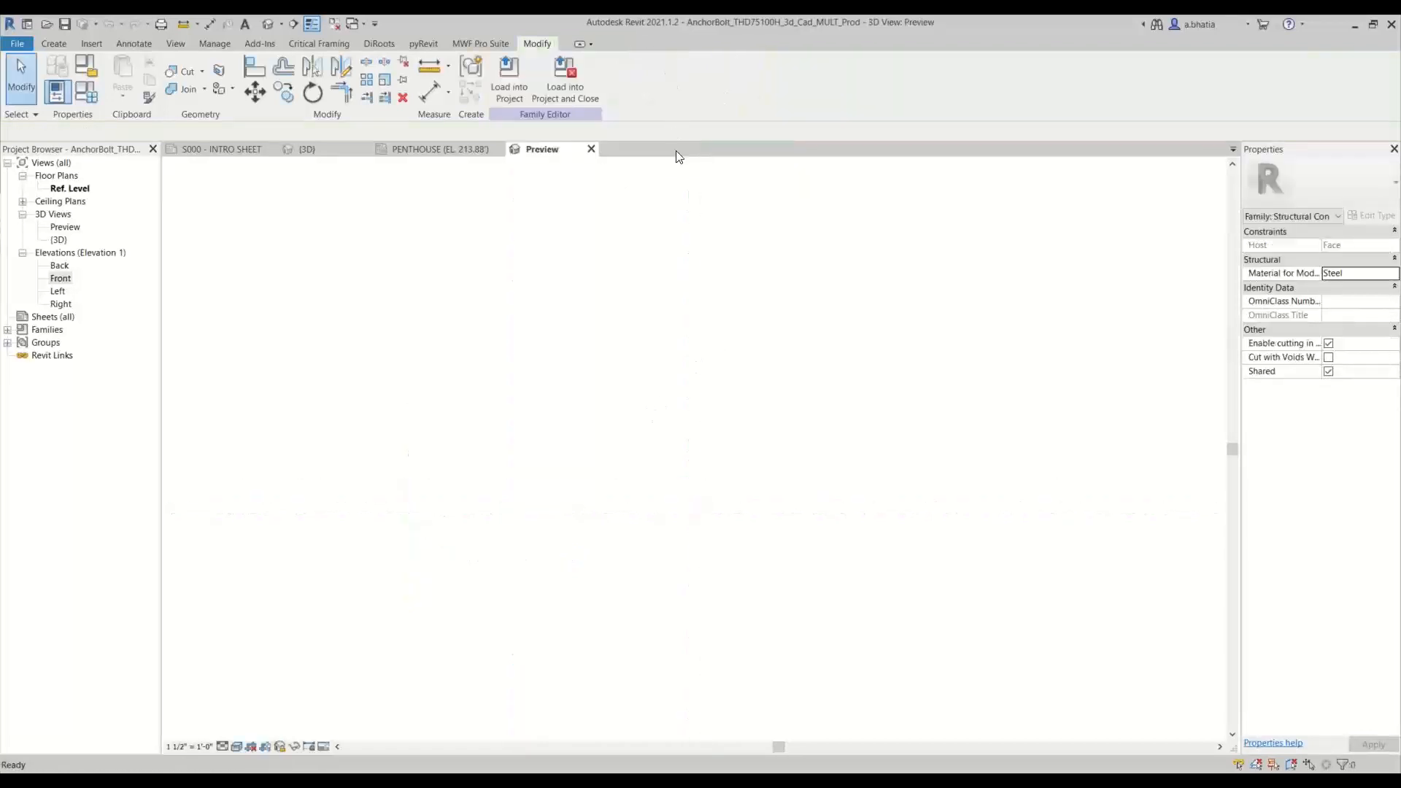
click(591, 149)
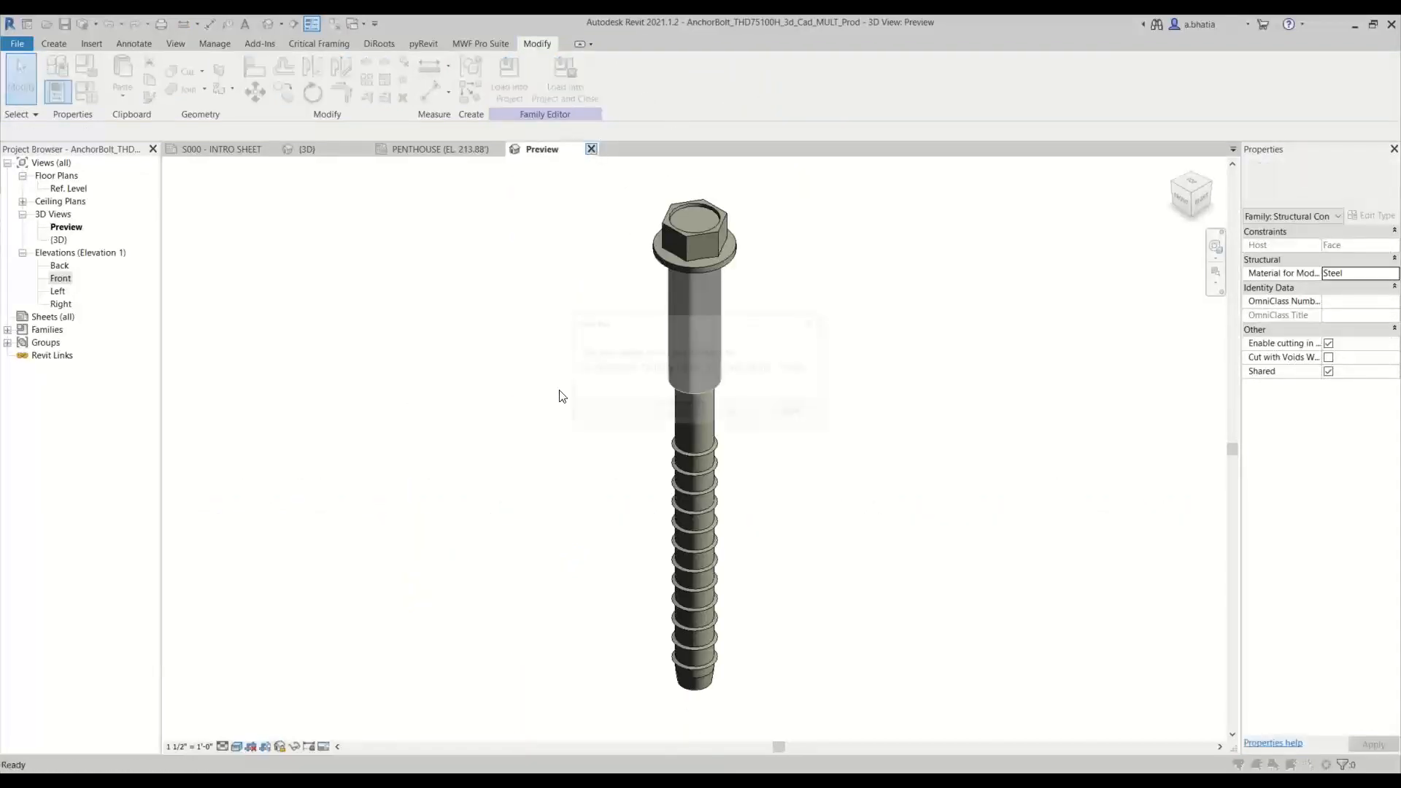
click(675, 410)
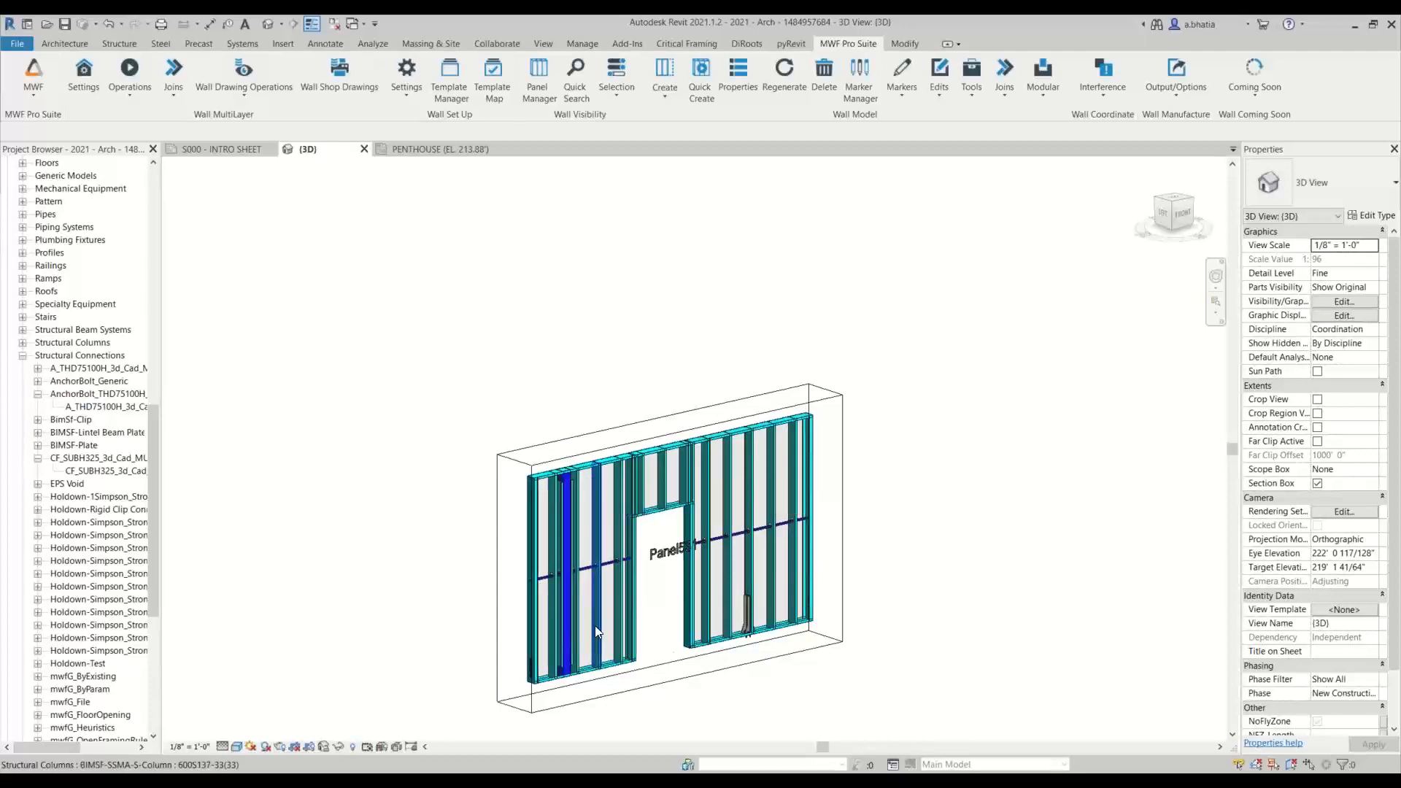
Step: Select a vertical stud between the blue column and the opening, then review and accept Panel531's MWF properties
scroll(591, 642, up, 3)
middle_drag(591, 642, 458, 682)
click(467, 381)
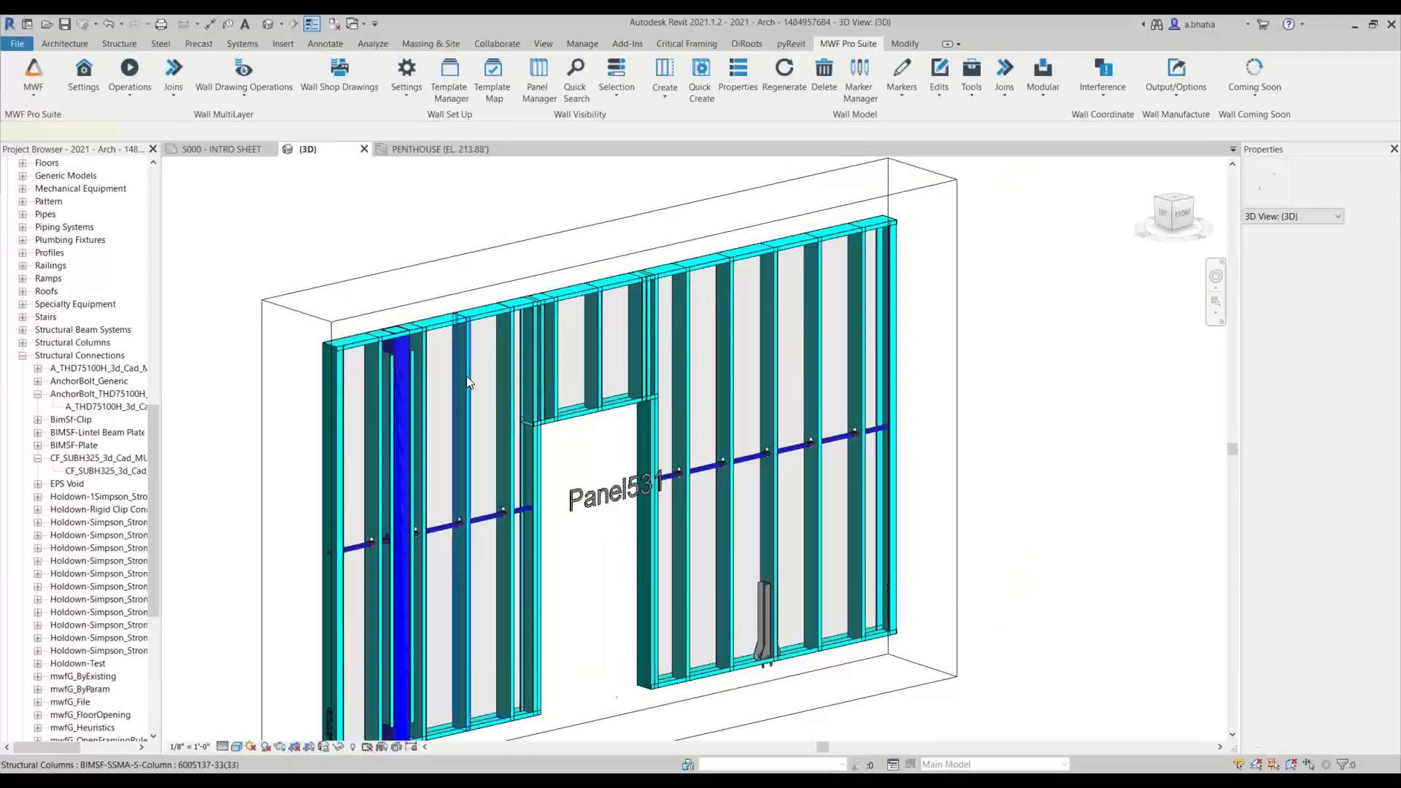
click(848, 43)
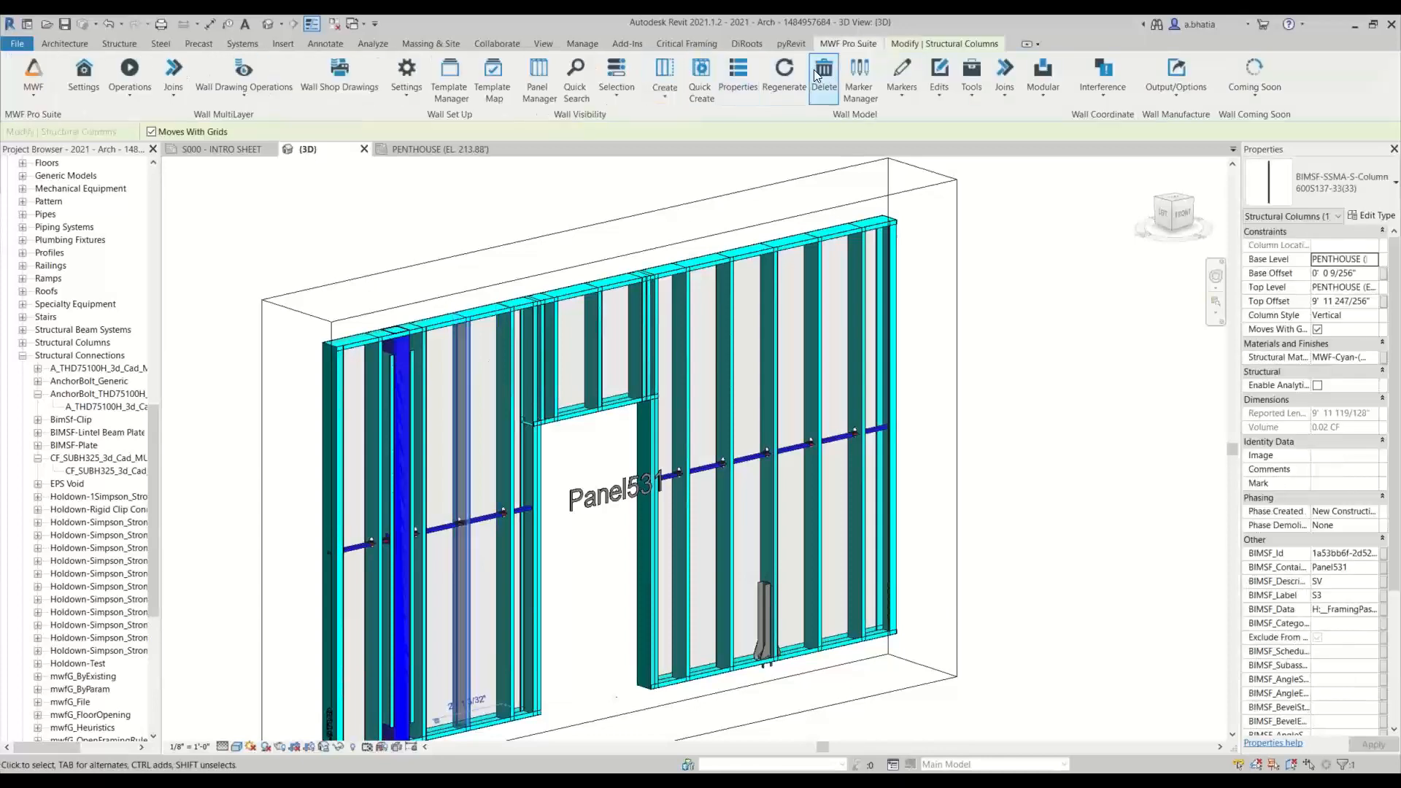
click(744, 65)
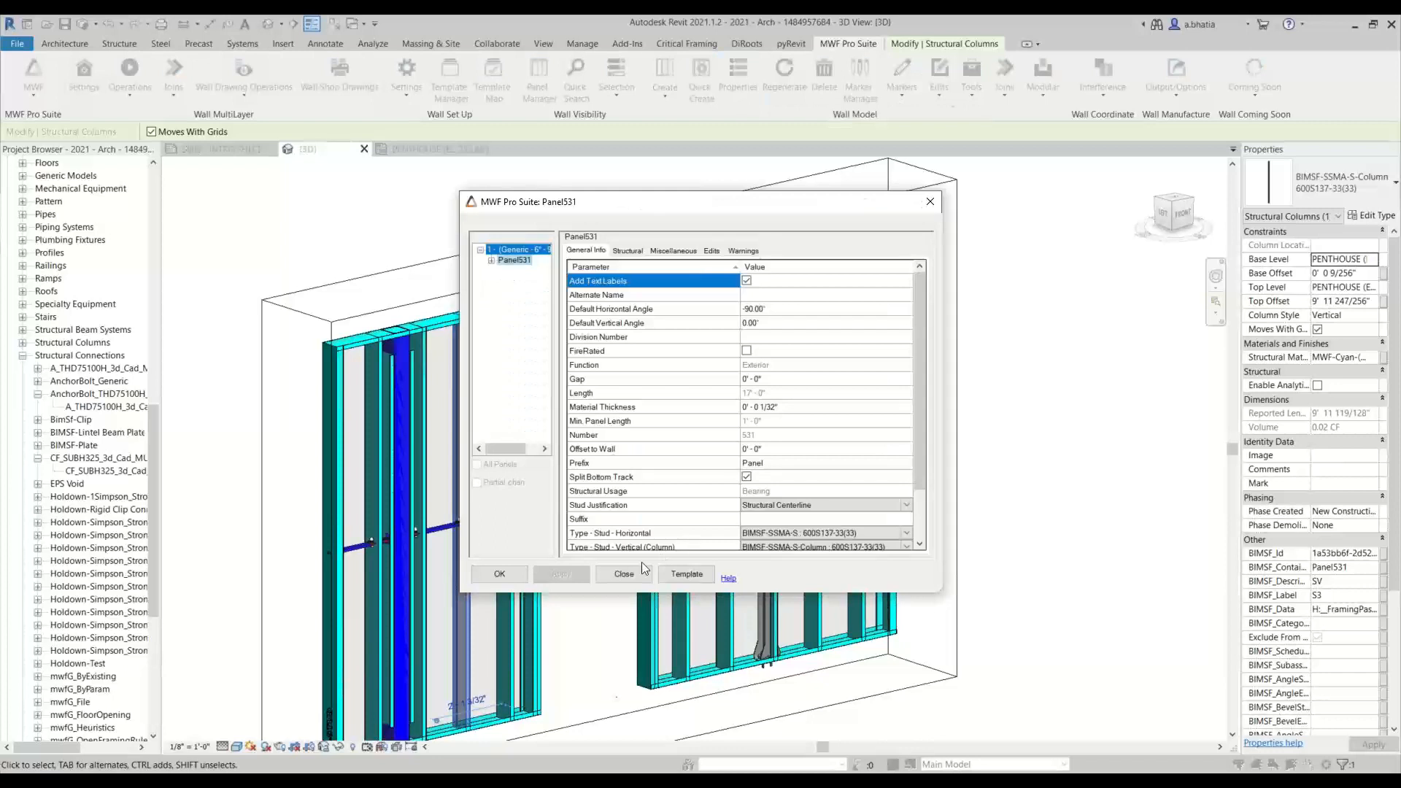
click(483, 576)
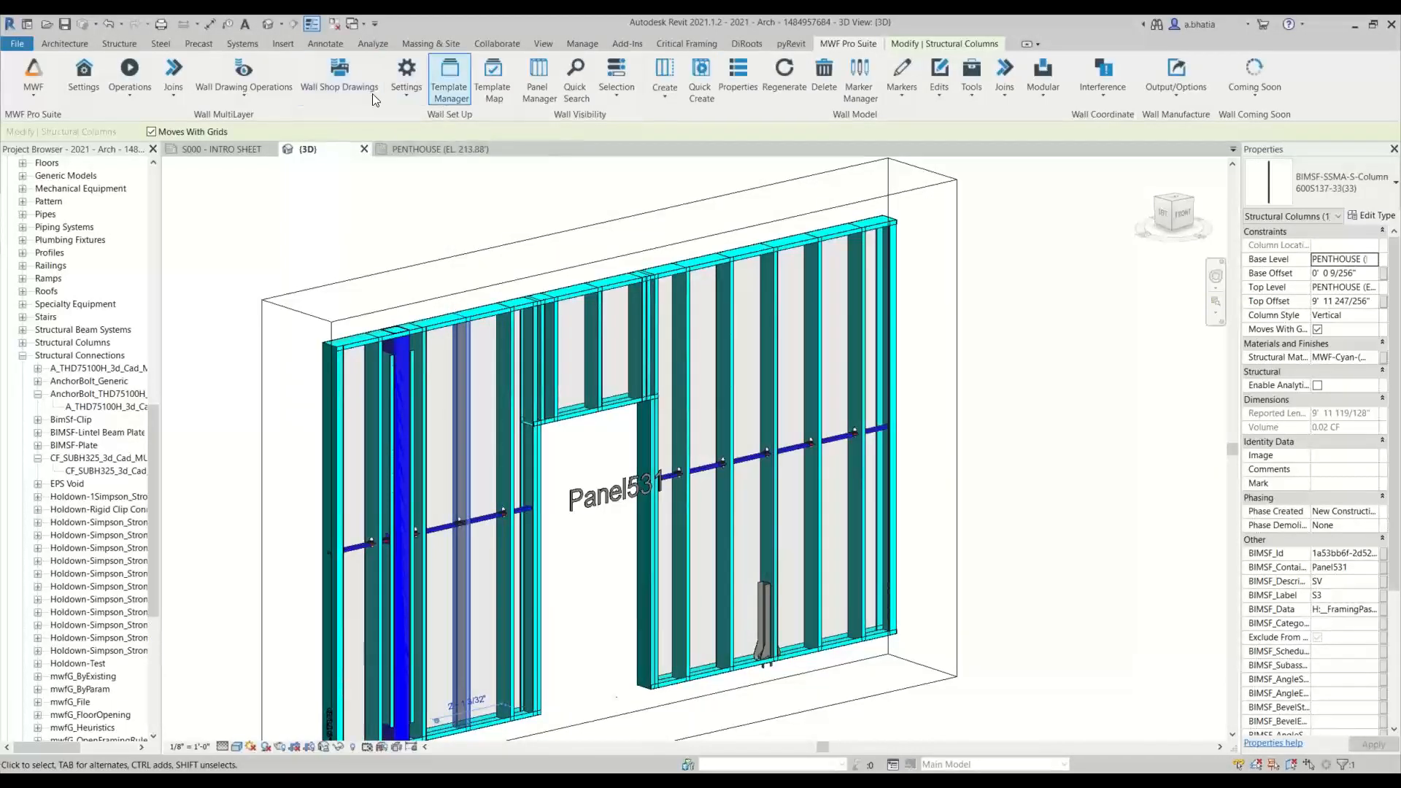
Step: Generate wall shop drawings for the selected panel with the MWF Shops 11x17 (Default) - Custom Cut List settings, overriding existing ones
click(353, 90)
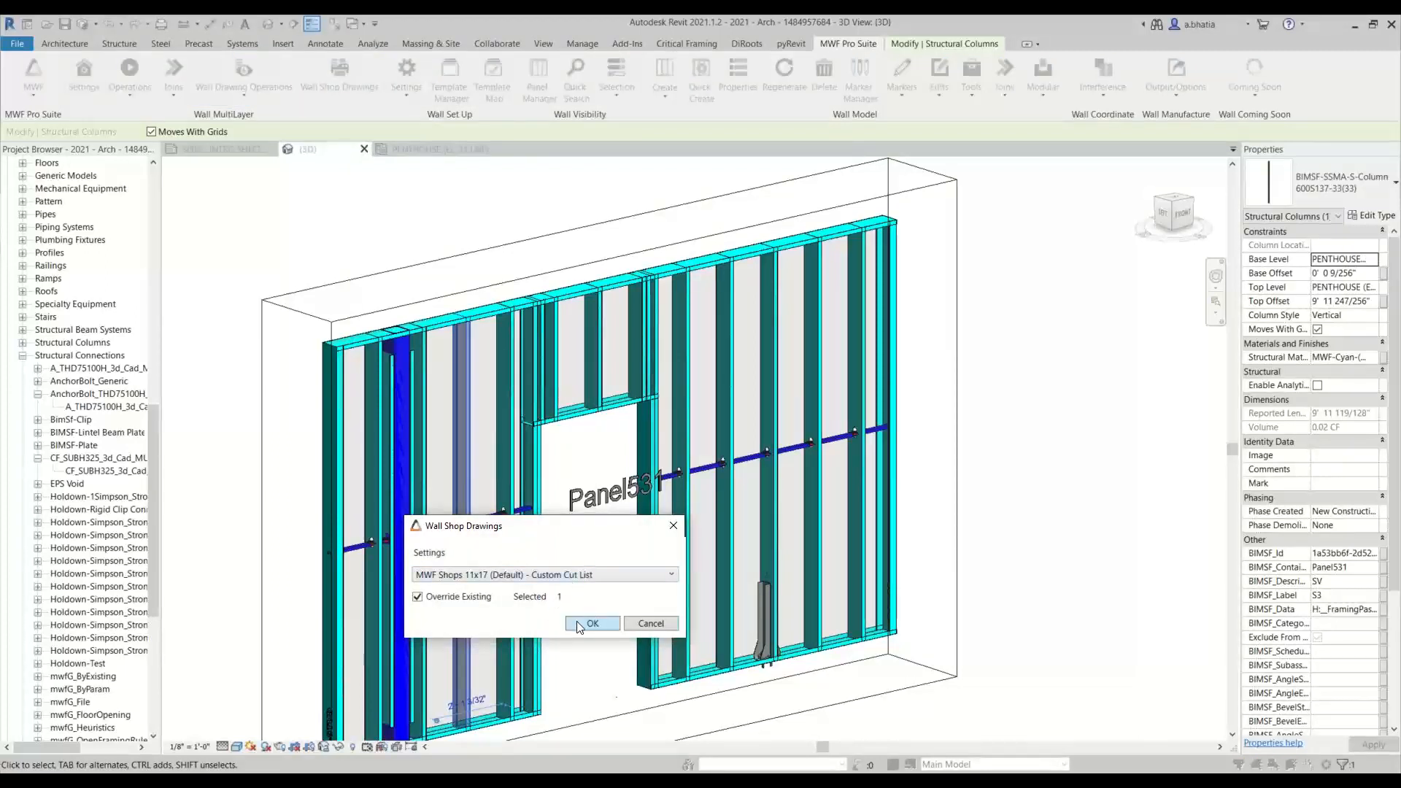
click(579, 624)
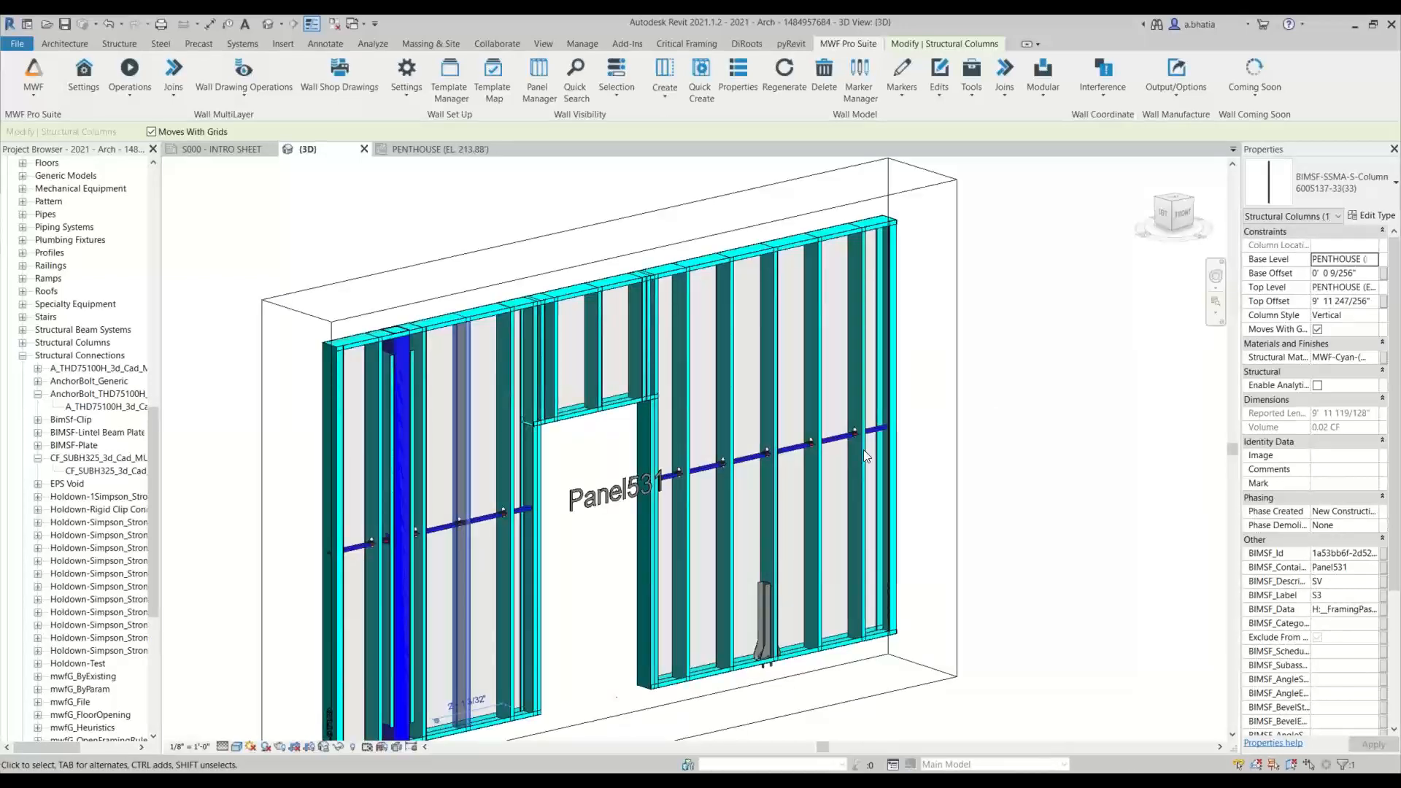
Step: Collapse the Families branch of the project tree and open the Panel531 - Framing Shop sheet
click(79, 511)
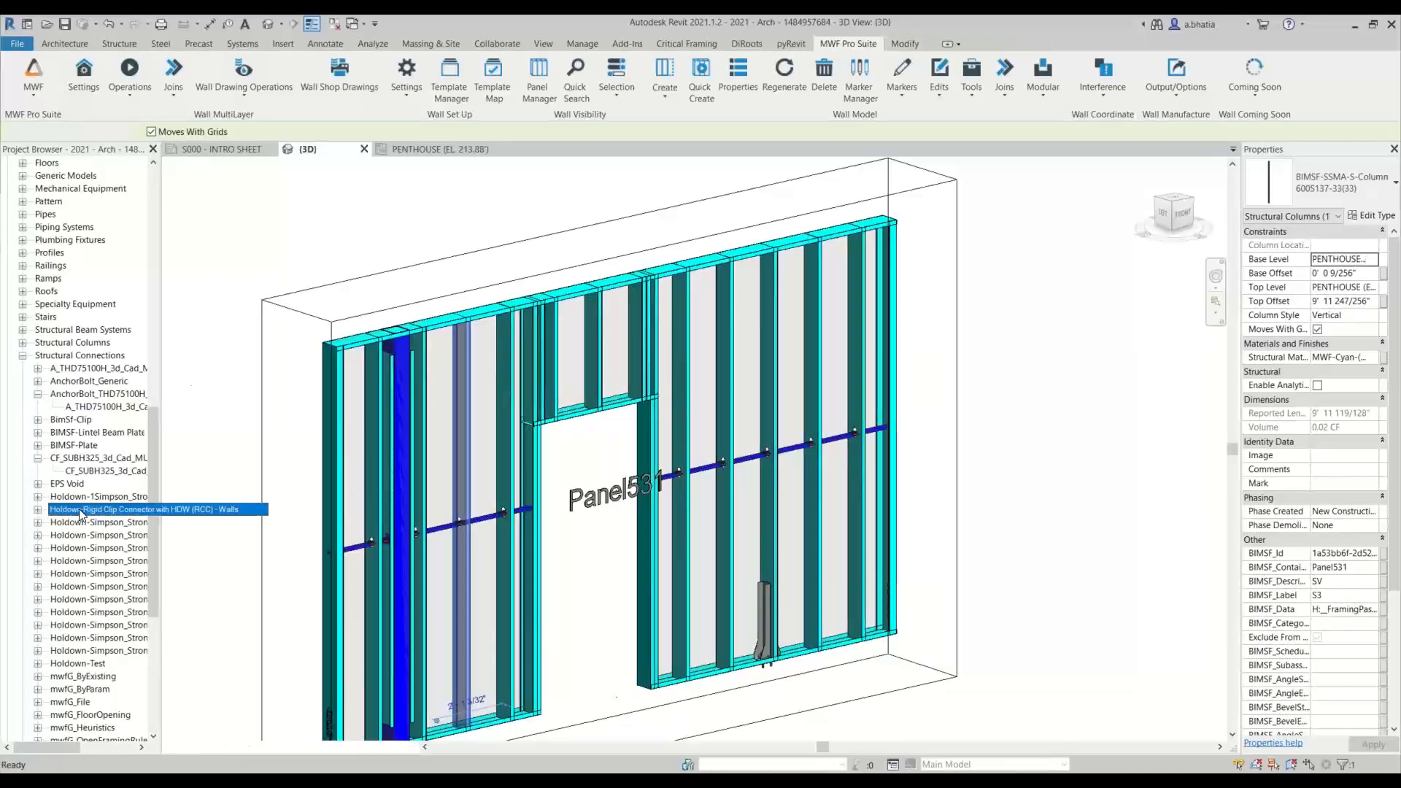
key(Left)
key(Left)
key(Left)
key(Left)
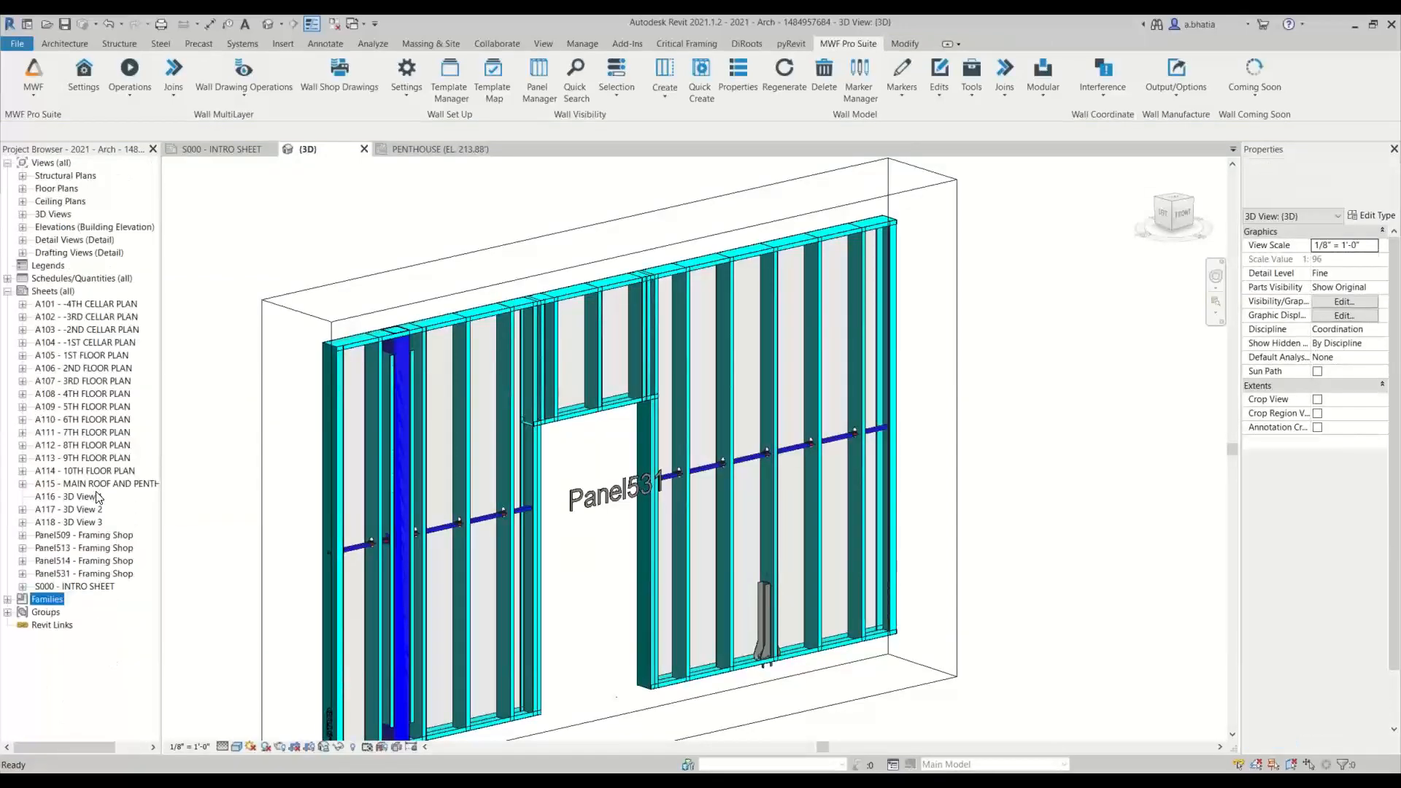
click(97, 497)
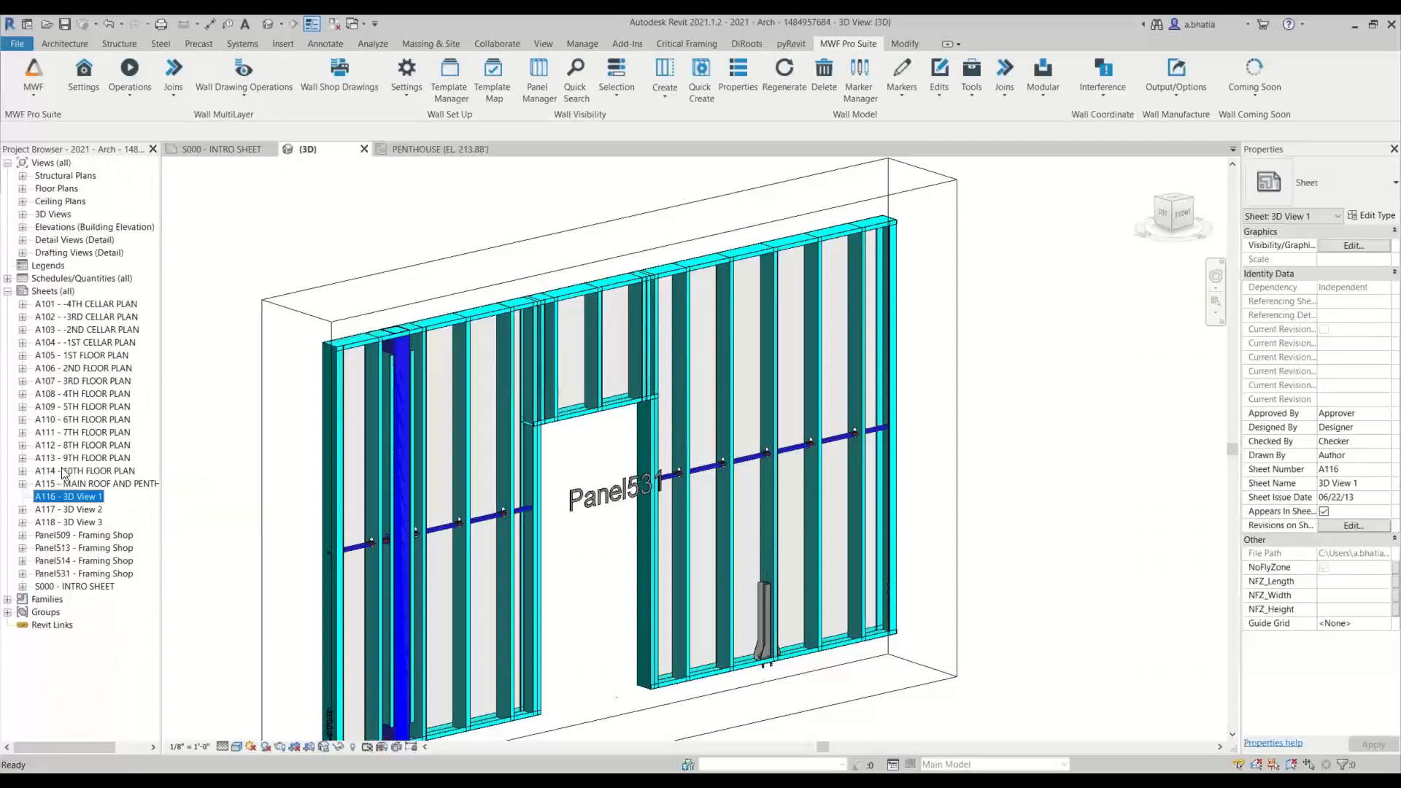
double_click(96, 574)
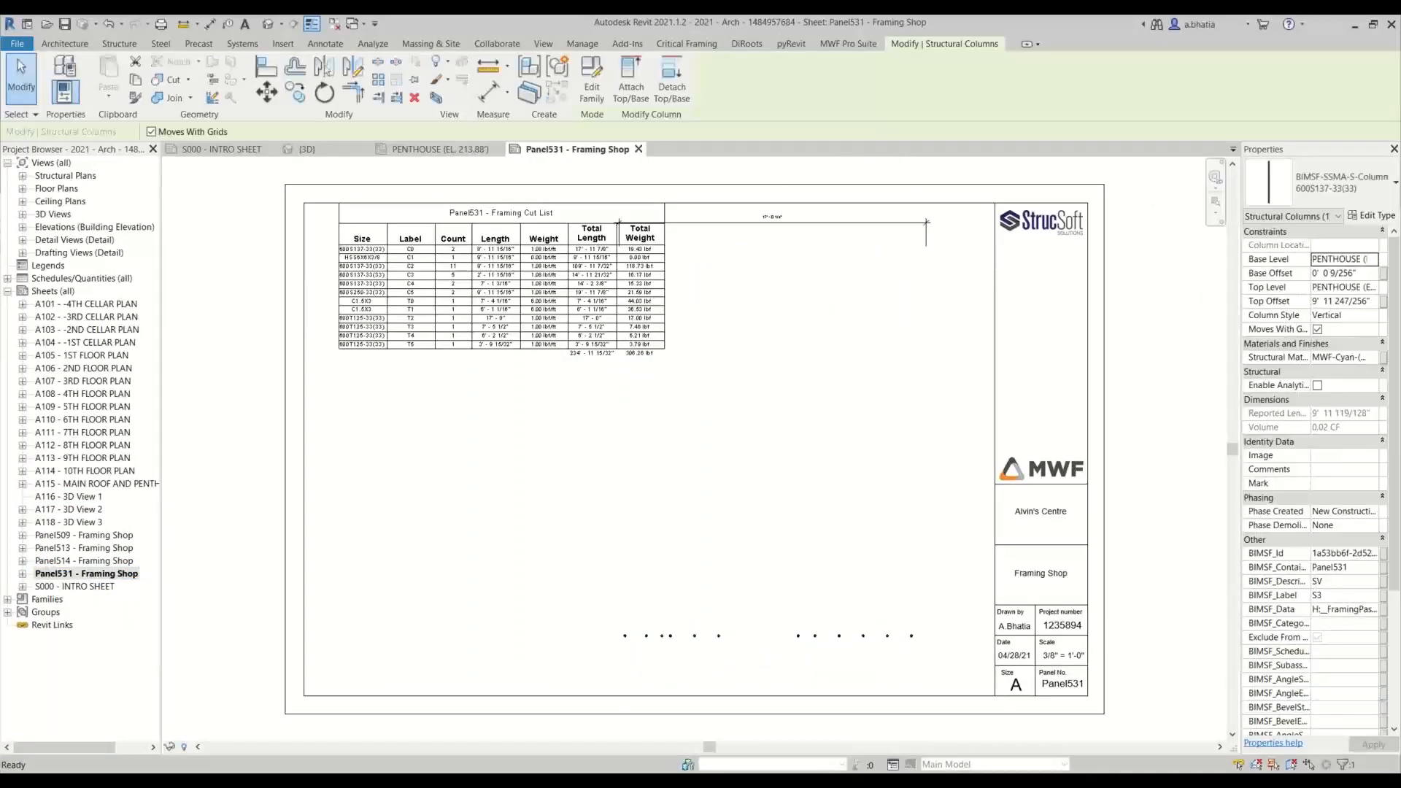
Step: Activate the Panel531 elevation viewport on the sheet and select the full row of anchor bolts lying far below the panel
scroll(721, 418, down, 6)
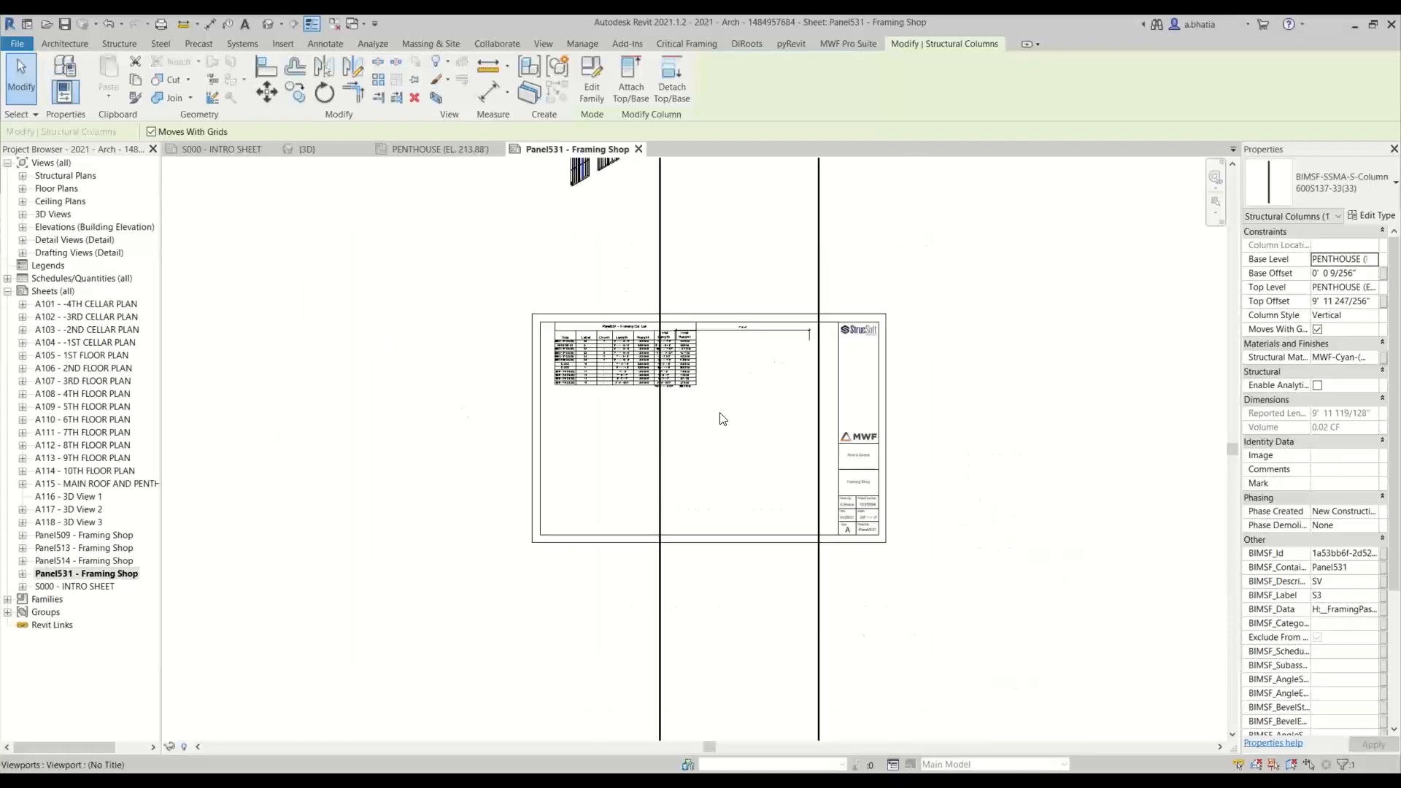
scroll(727, 196, up, 2)
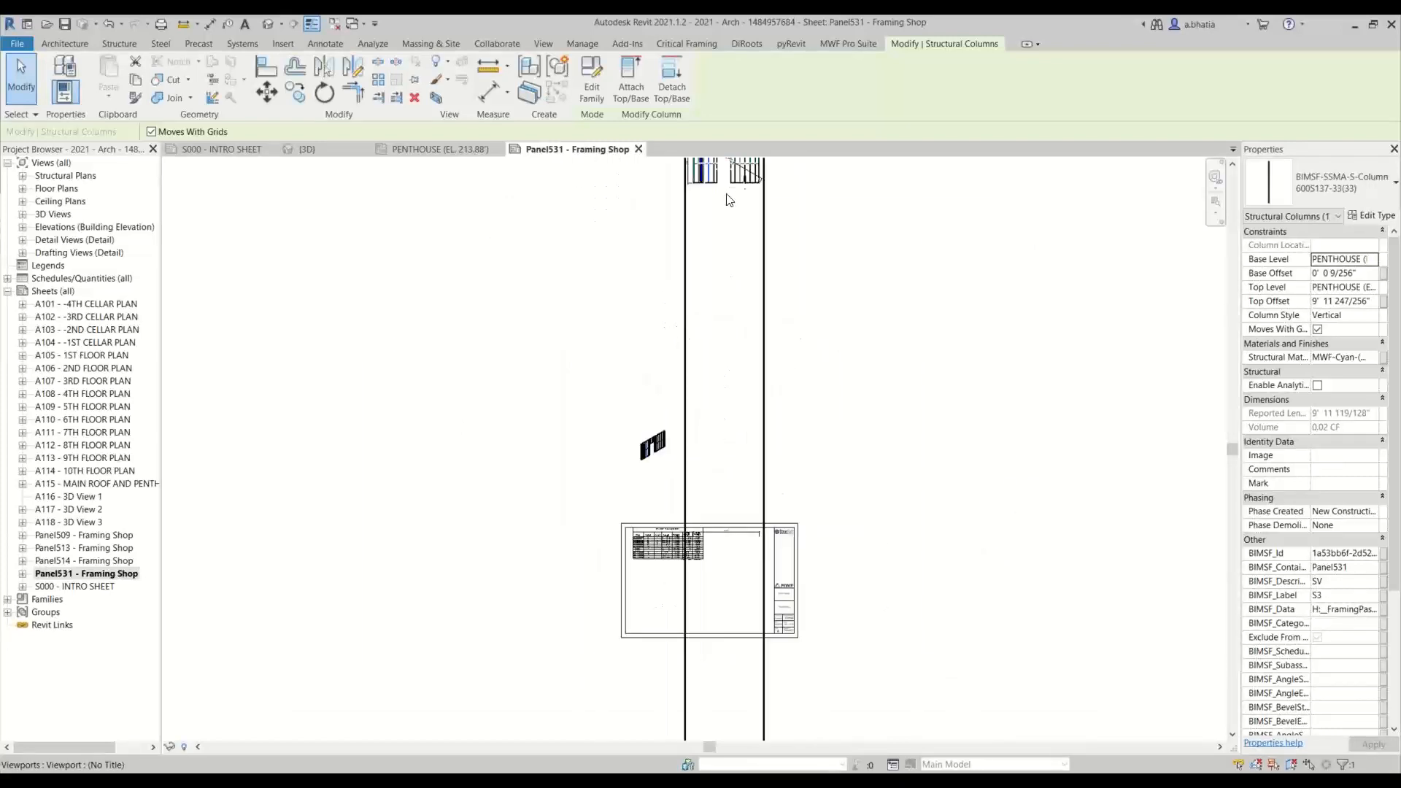
double_click(727, 196)
scroll(729, 340, down, 1)
scroll(729, 340, down, 1)
drag(810, 567, 661, 631)
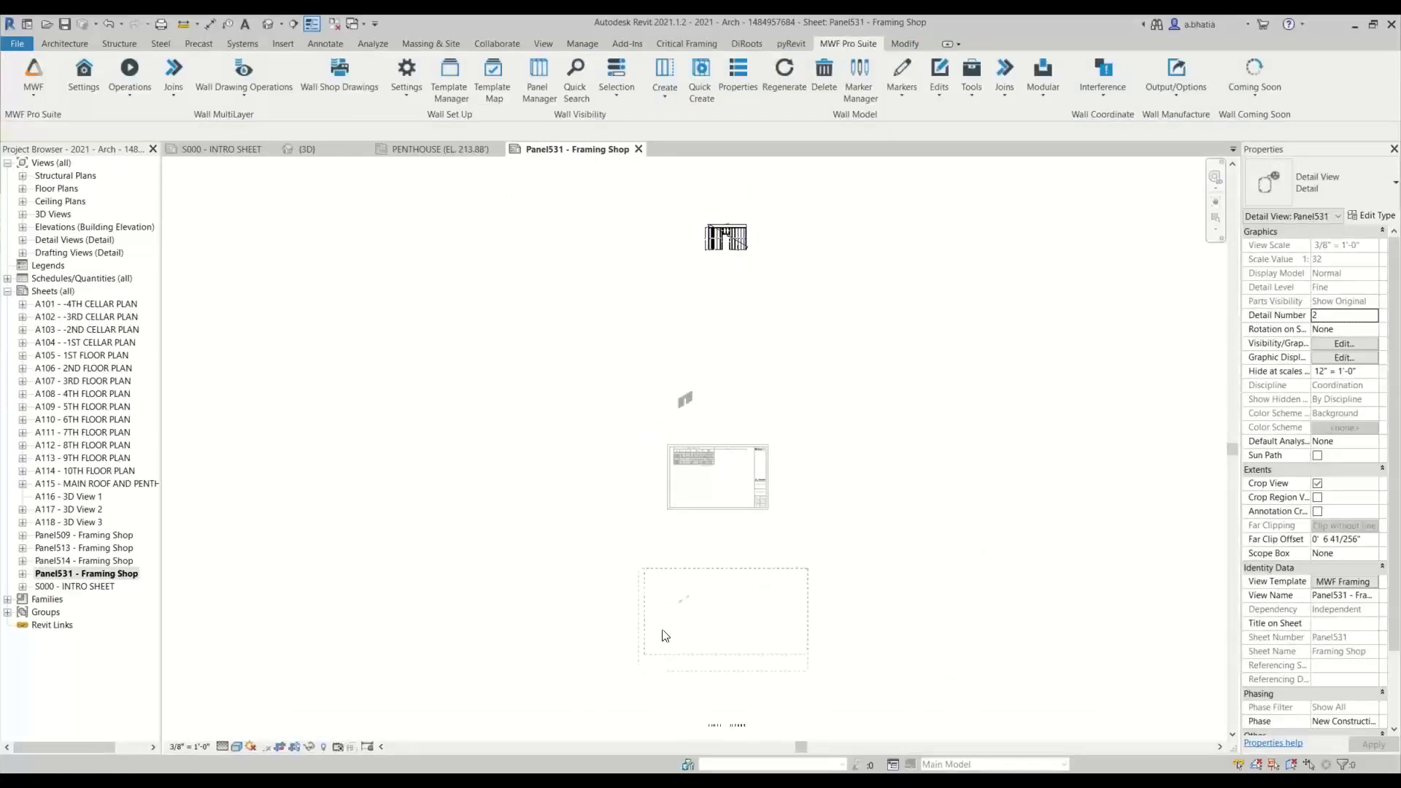
middle_drag(763, 615, 705, 497)
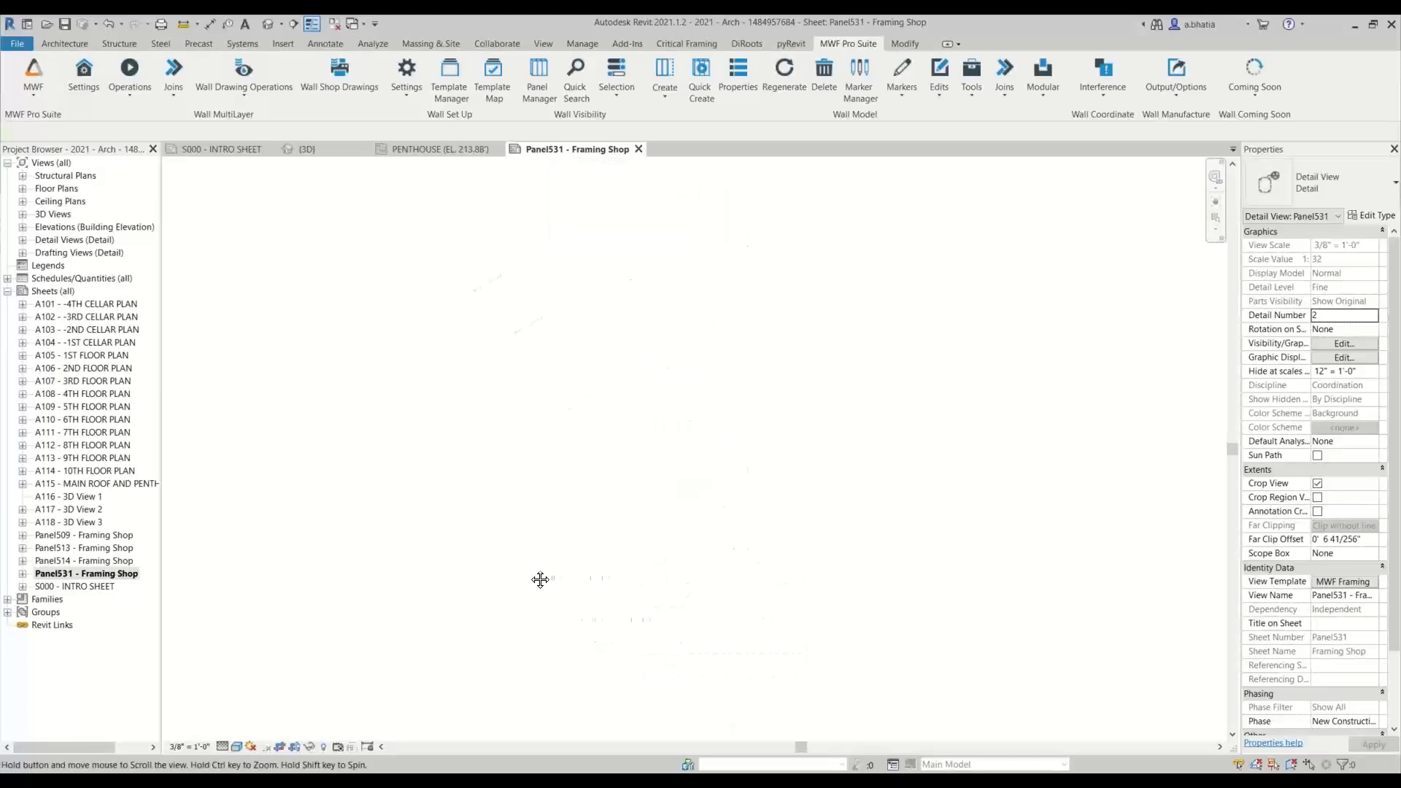
drag(514, 562, 665, 623)
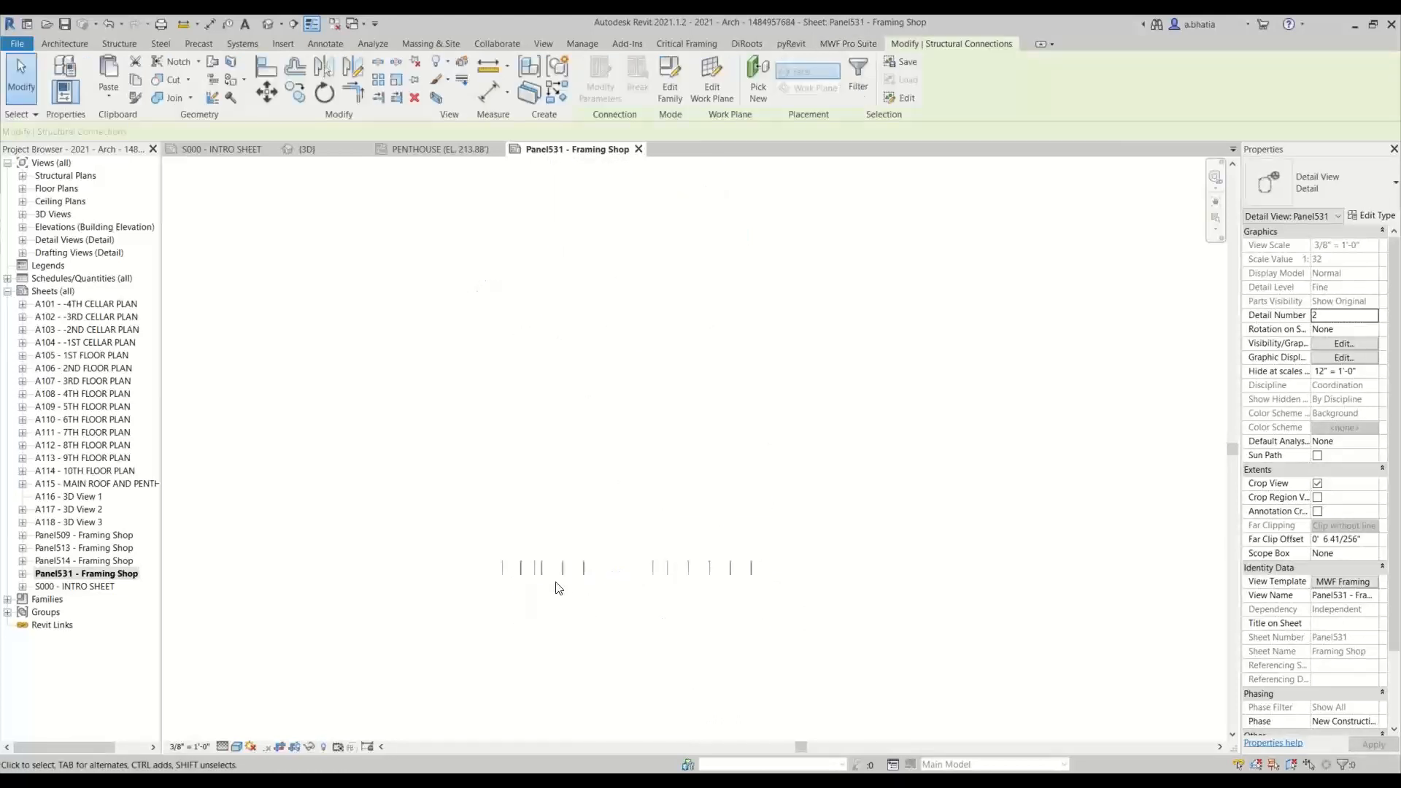
scroll(538, 567, up, 5)
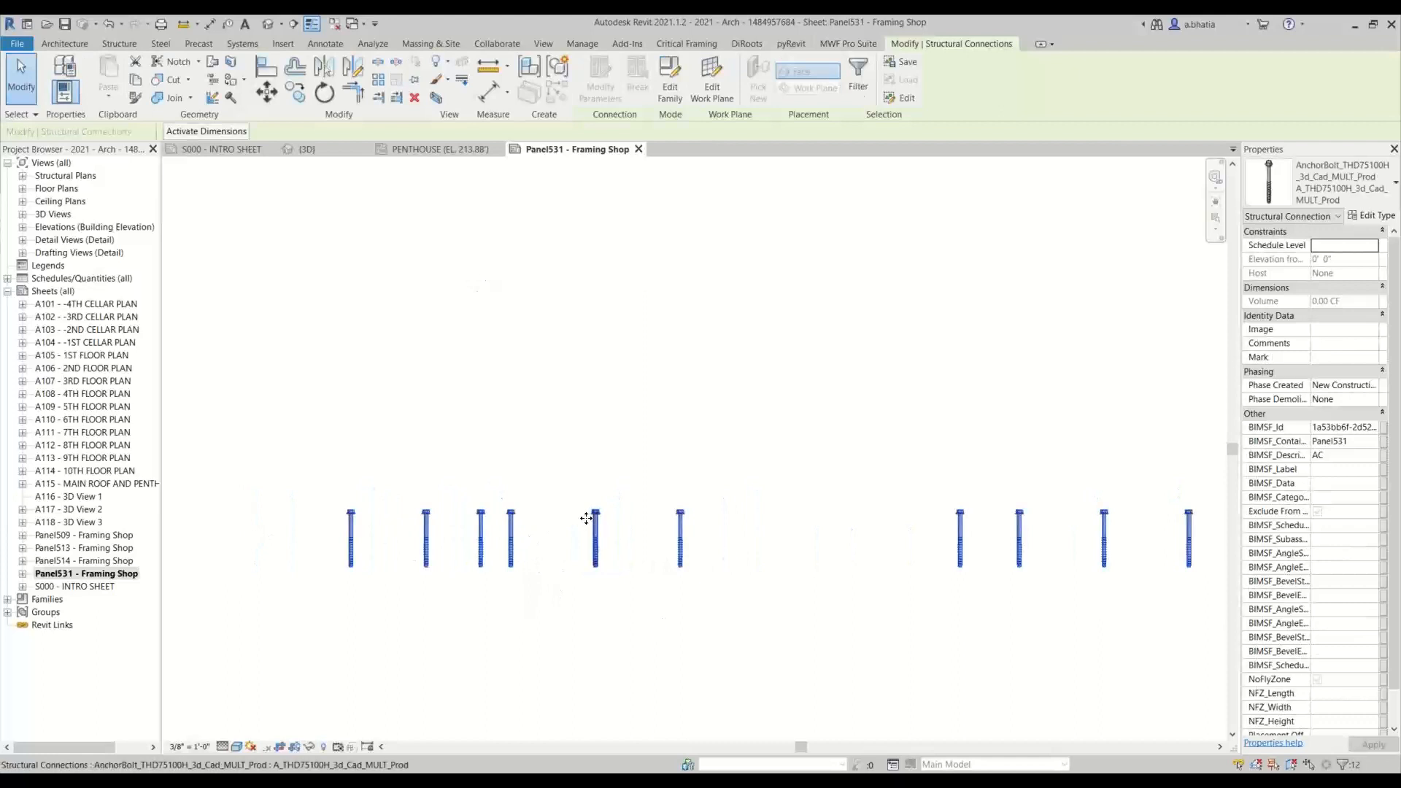
Step: Try to move the selected anchor bolts up toward the panel with Constrain on, starting from a bolt's head
scroll(503, 533, down, 4)
middle_drag(436, 375, 554, 519)
scroll(554, 519, down, 6)
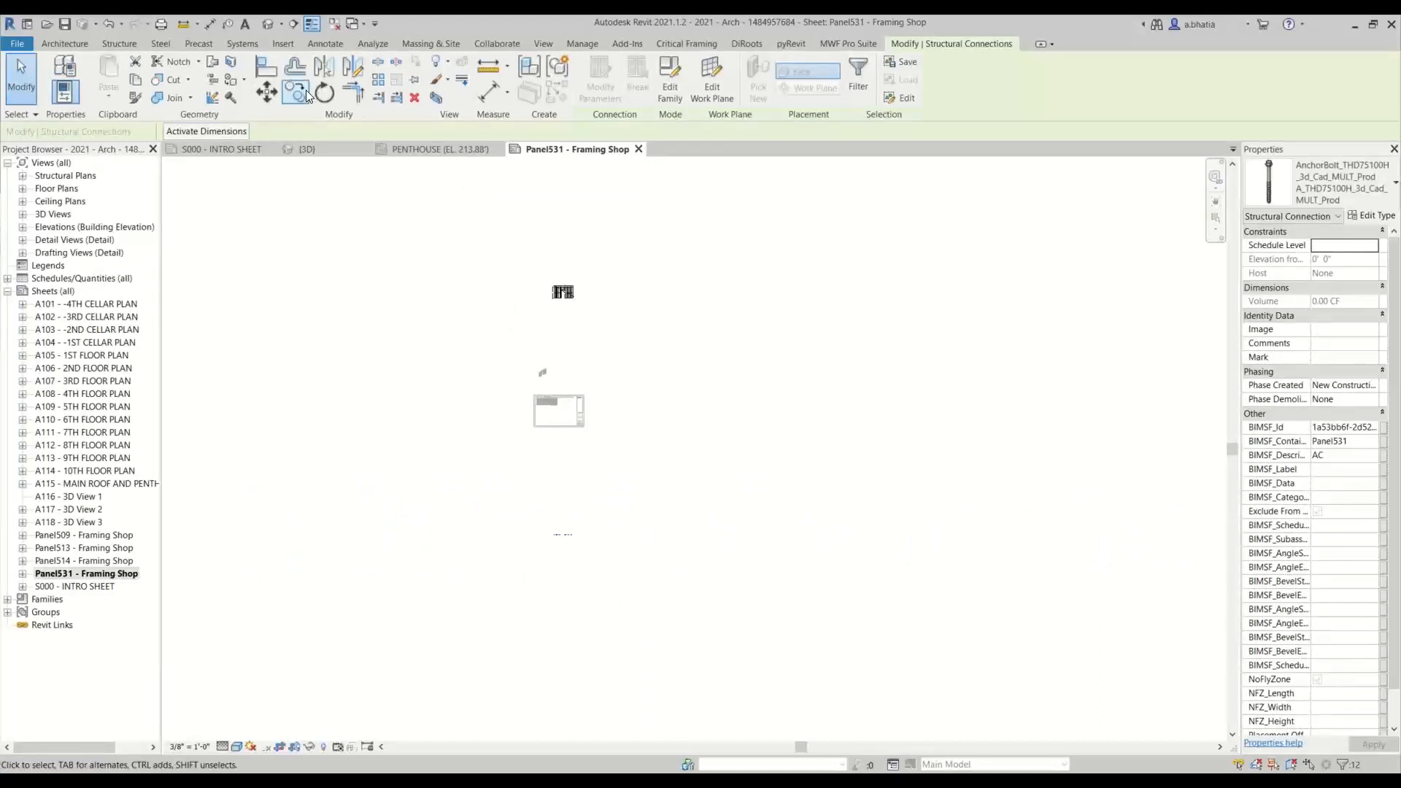
click(266, 94)
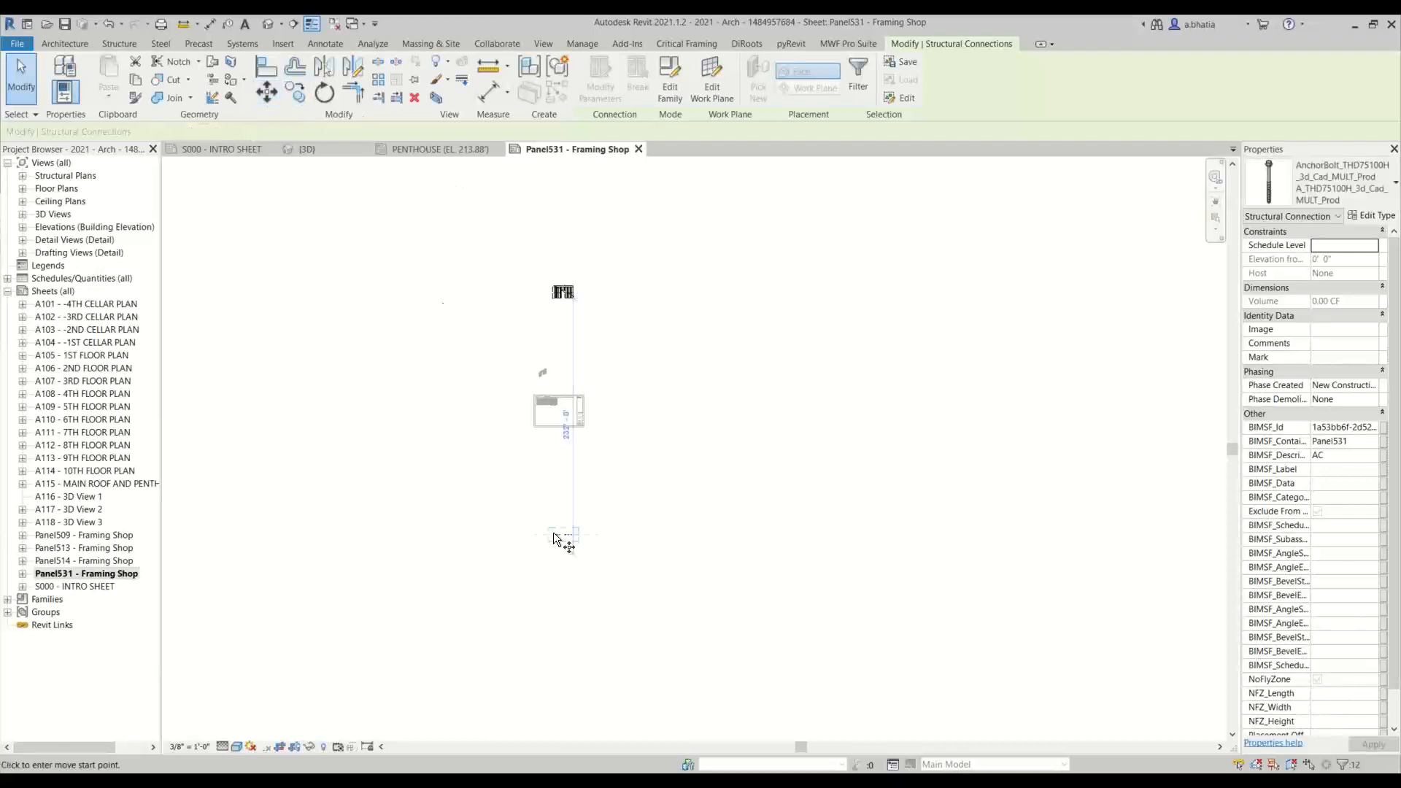
scroll(565, 537, up, 6)
scroll(631, 552, up, 5)
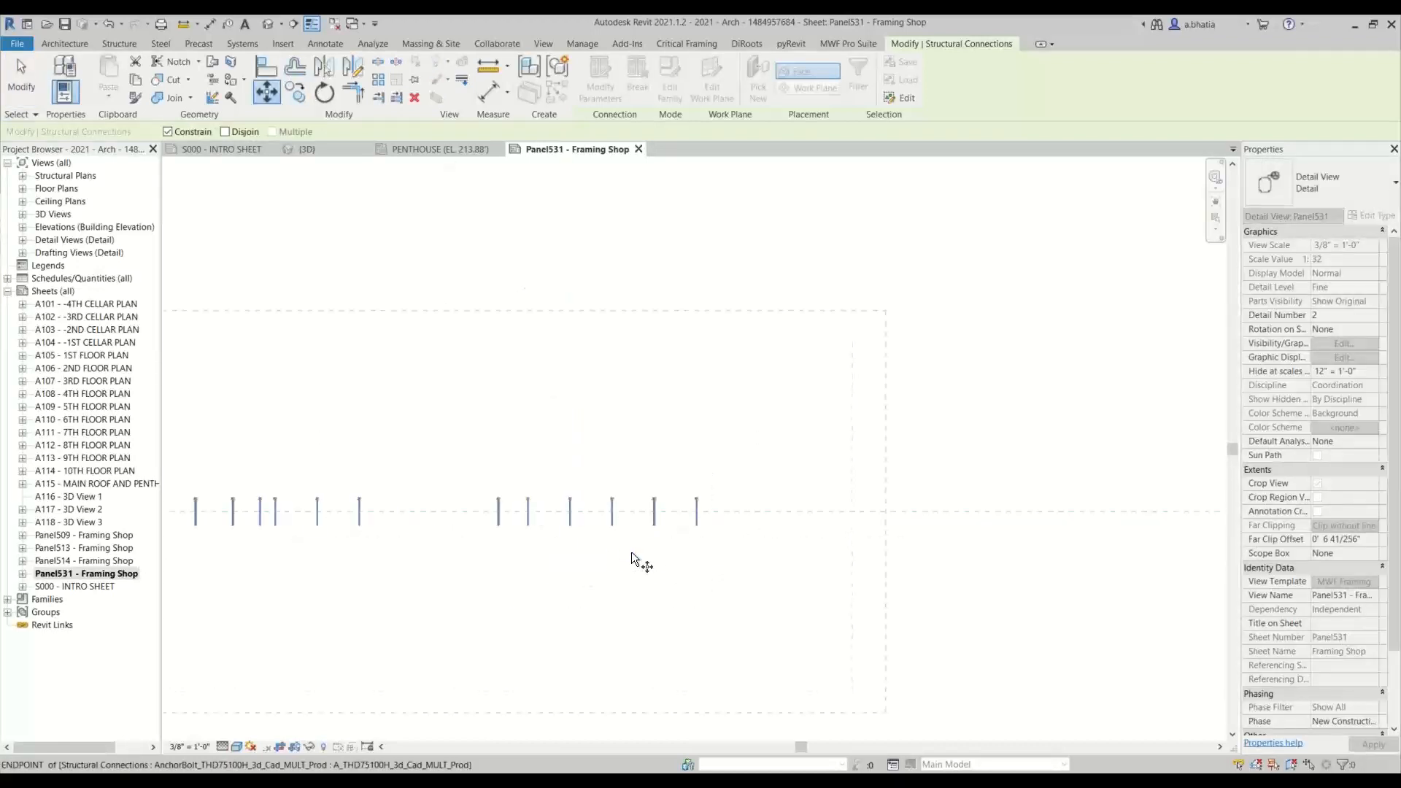
scroll(721, 481, up, 6)
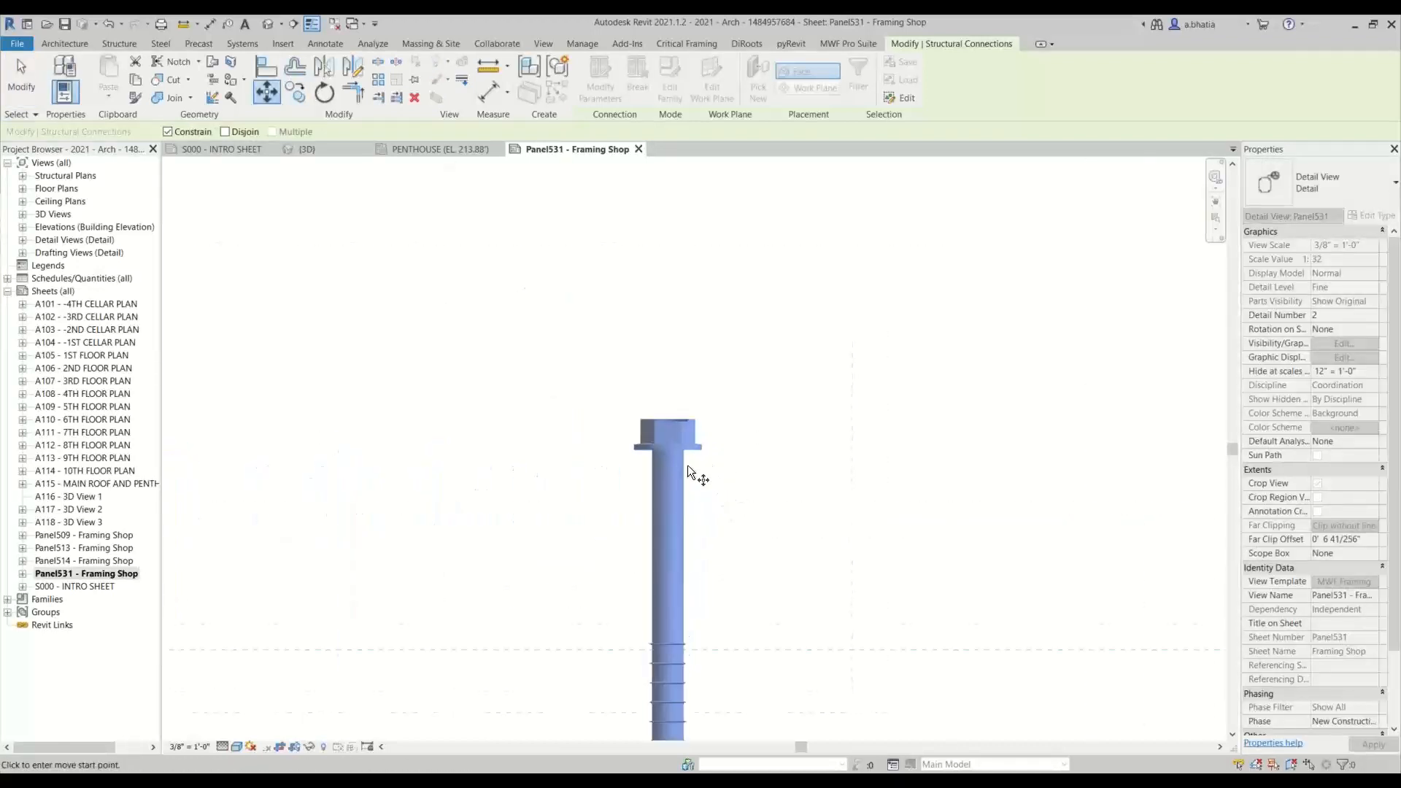
click(686, 457)
scroll(686, 457, down, 10)
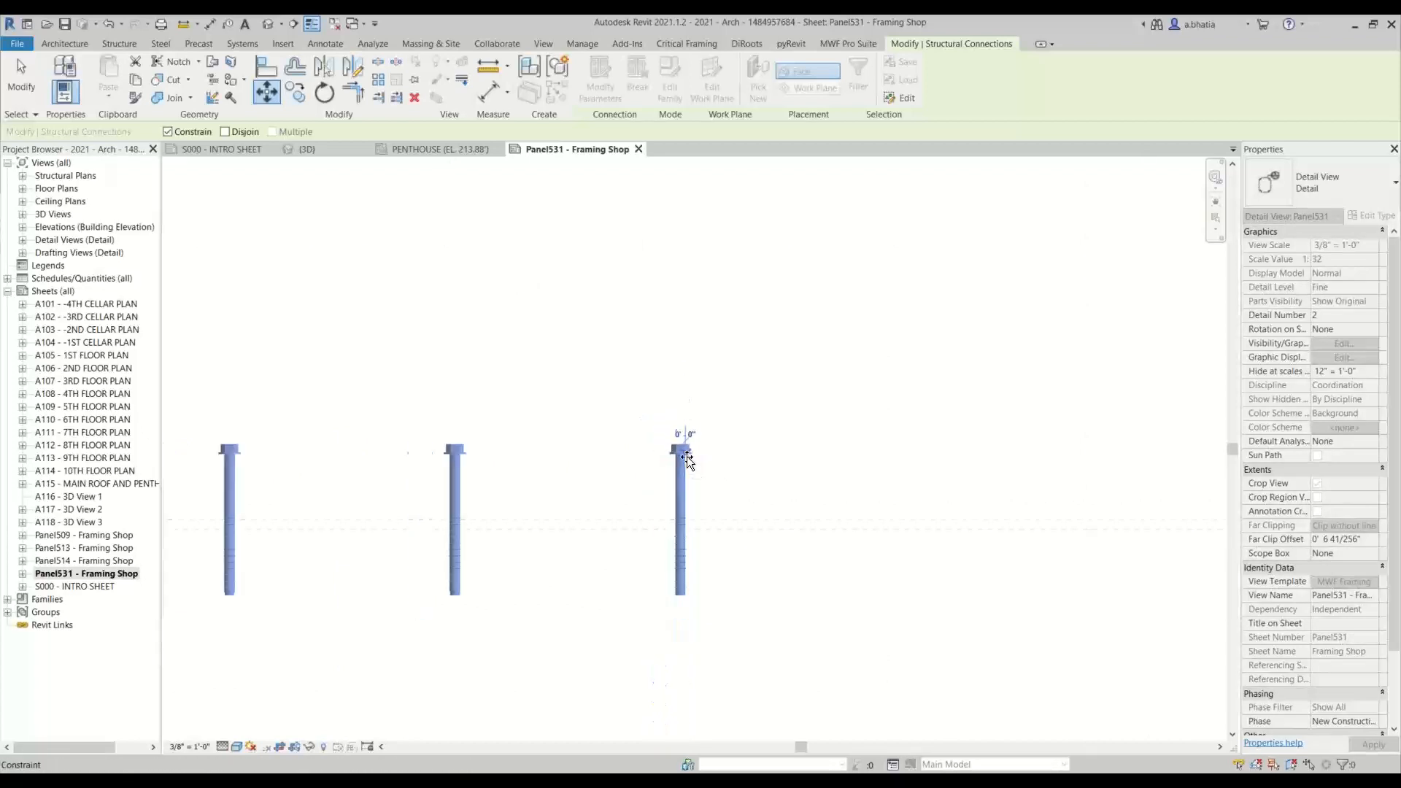
scroll(690, 301, down, 3)
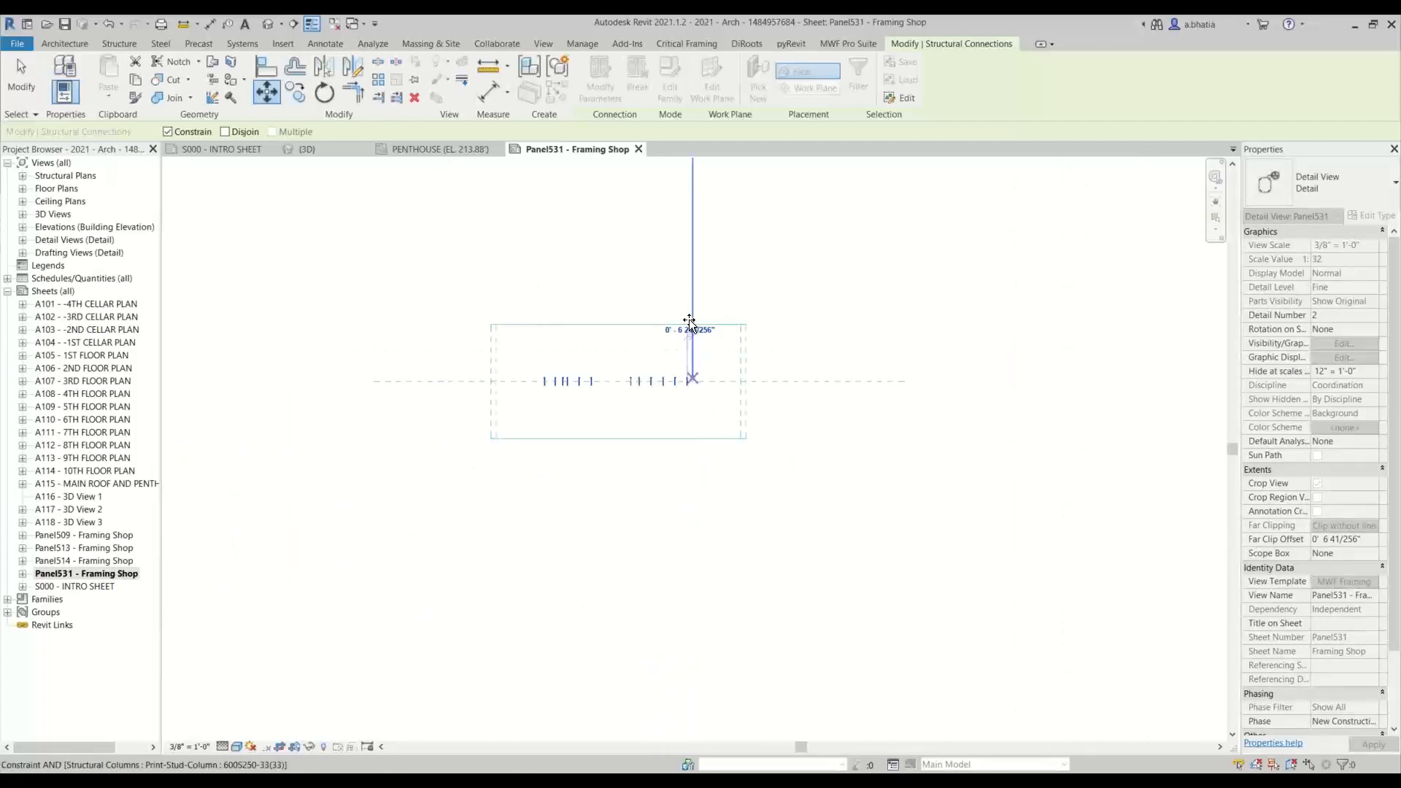
click(679, 457)
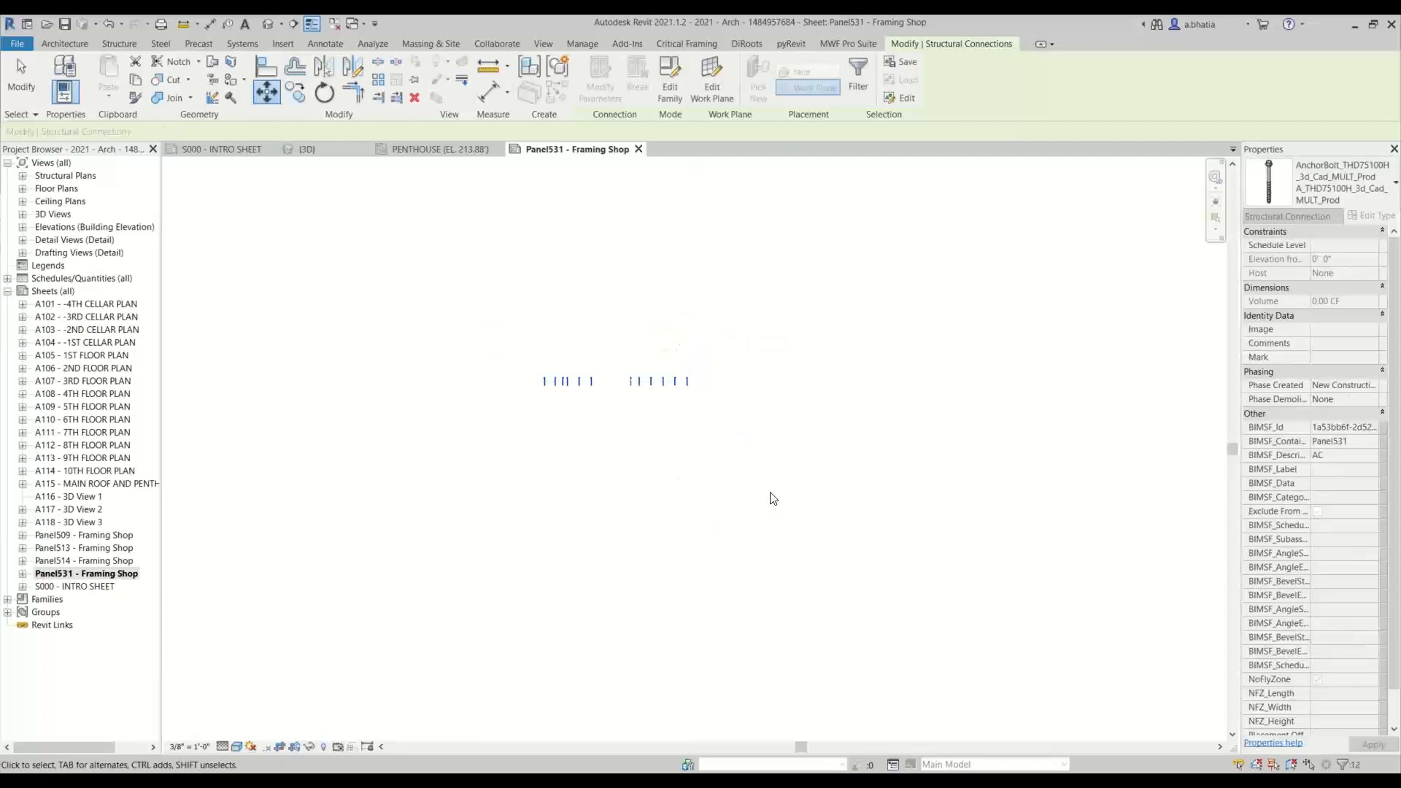
Step: Check the selected anchor bolts' Schedule Level choices and their Work Plane settings without changing anything
click(1373, 245)
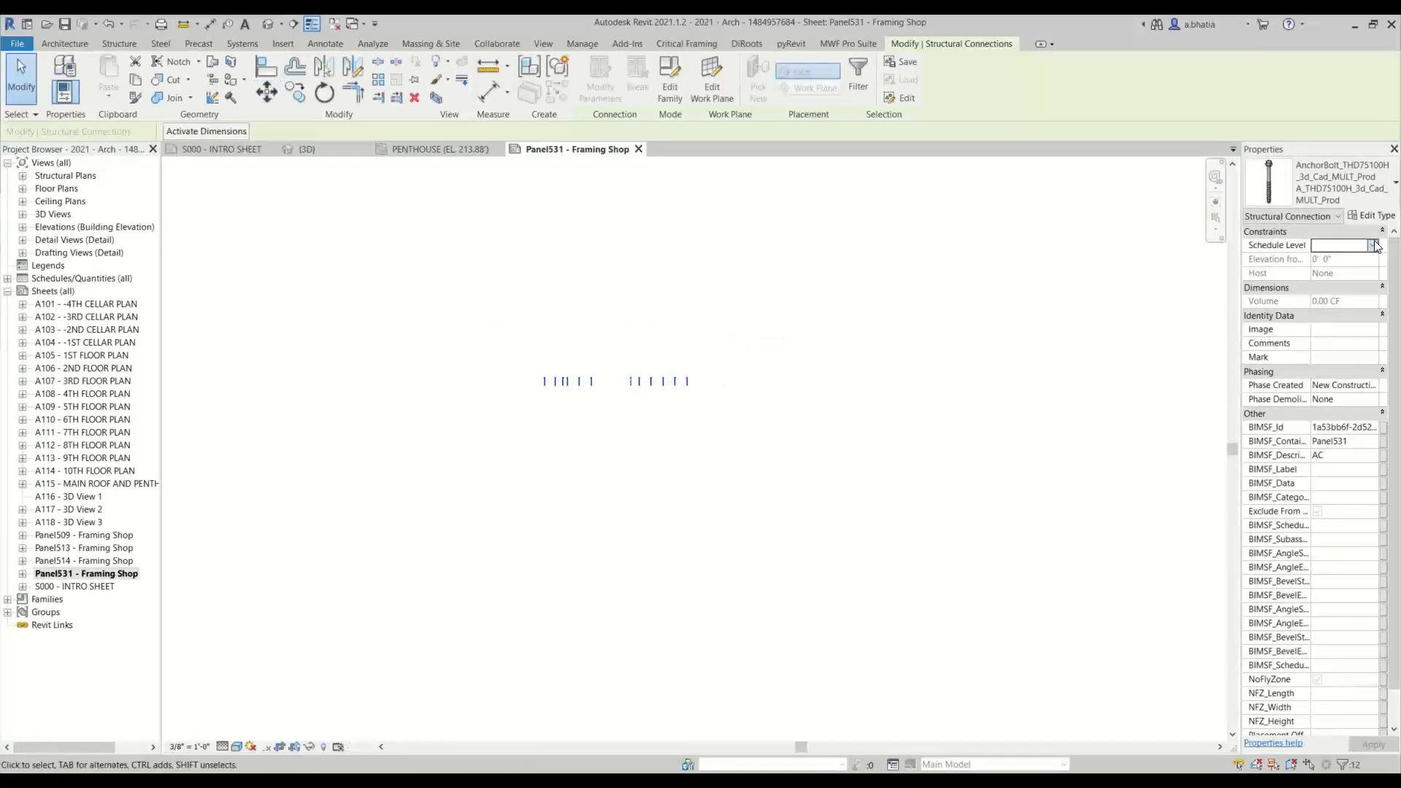
click(1373, 245)
click(1373, 243)
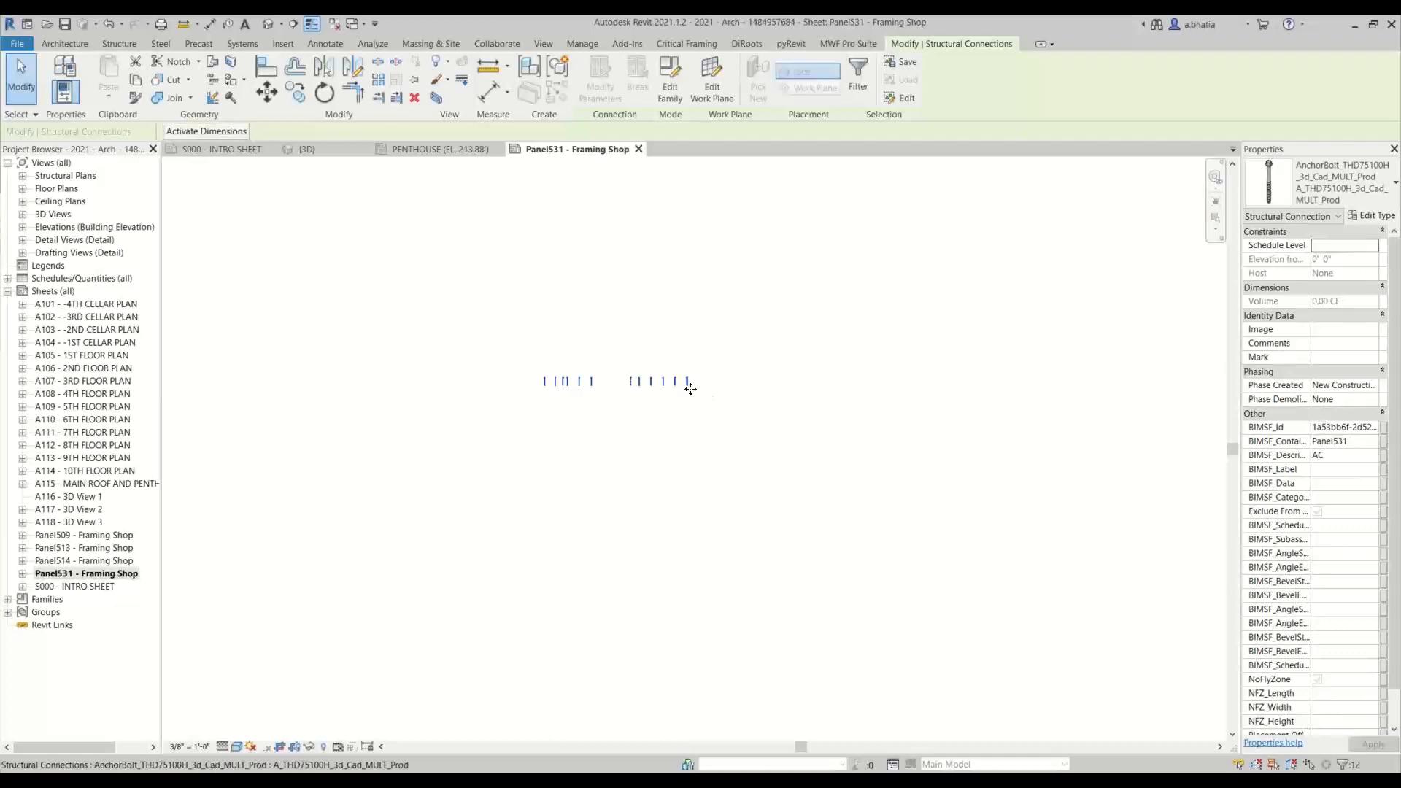
drag(658, 365, 584, 567)
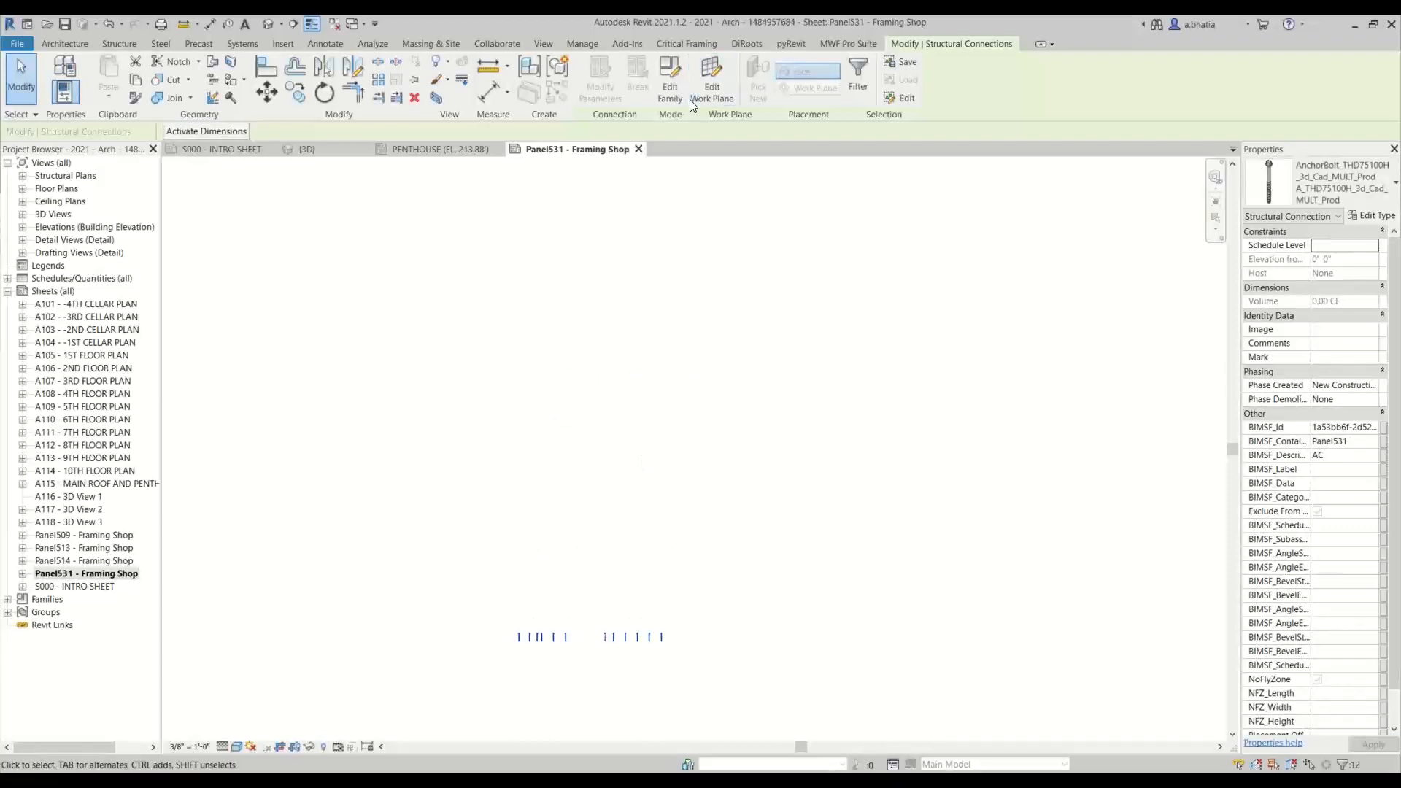
click(712, 94)
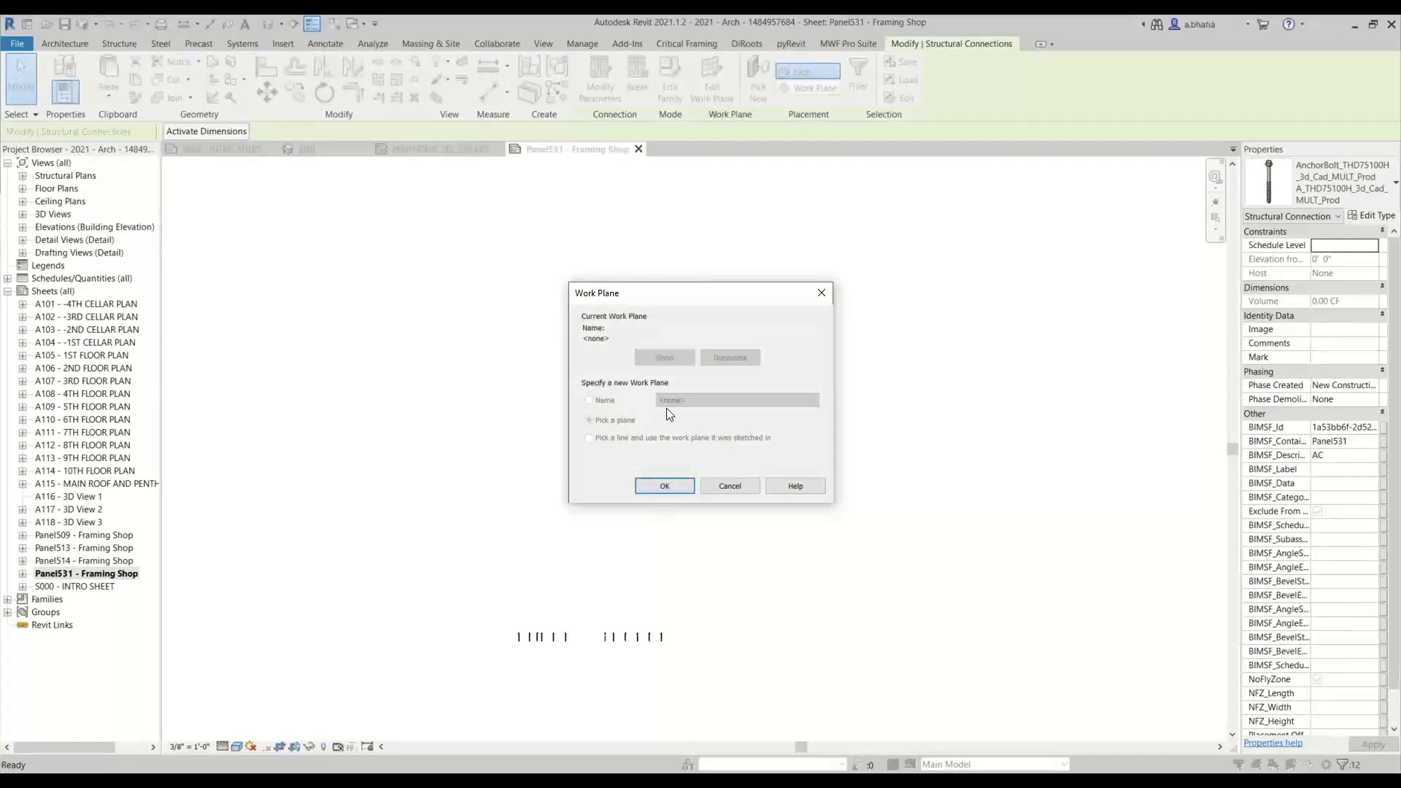
click(705, 492)
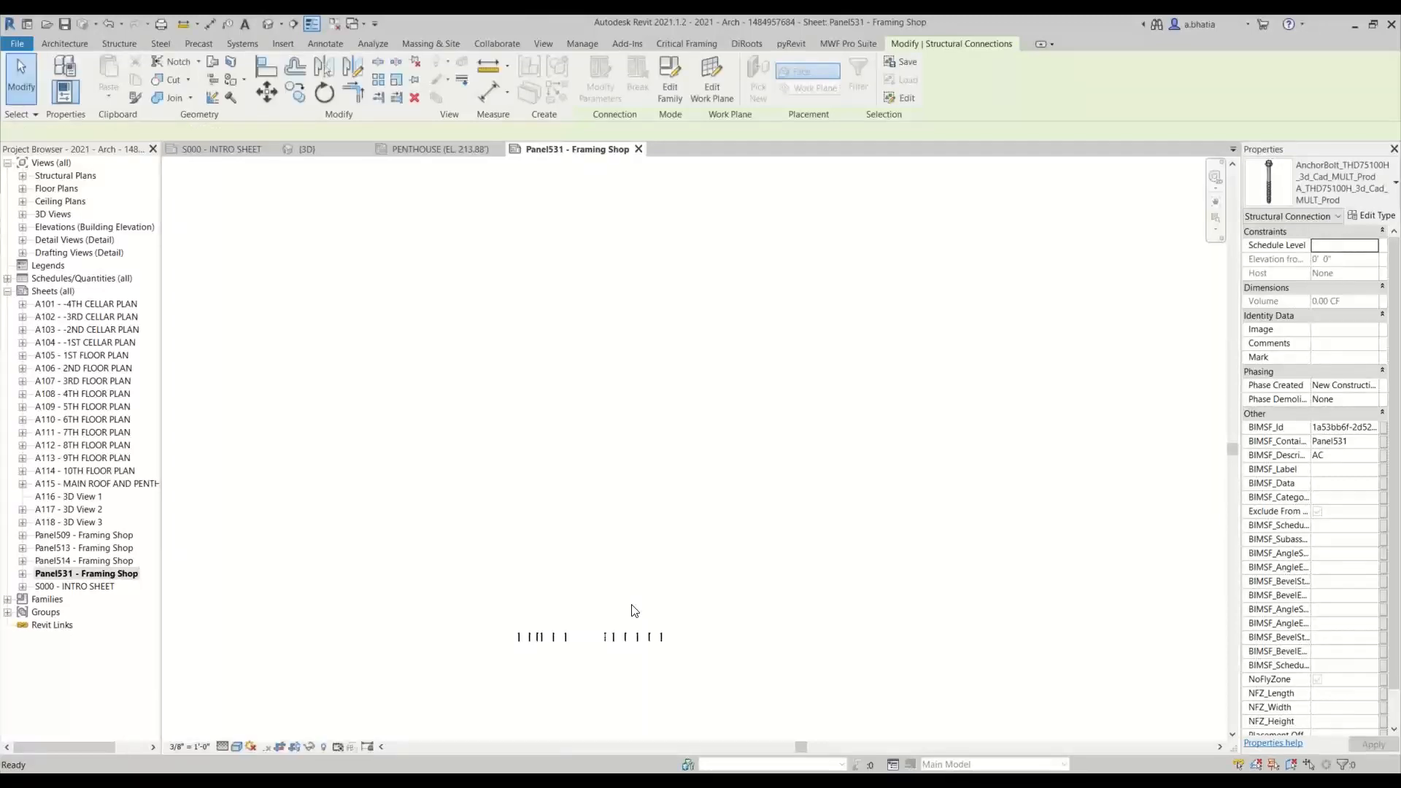
Step: Check a single anchor bolt at the end of the row, then reselect the whole row of anchor bolts
click(662, 636)
middle_drag(760, 622, 863, 586)
scroll(863, 586, down, 1)
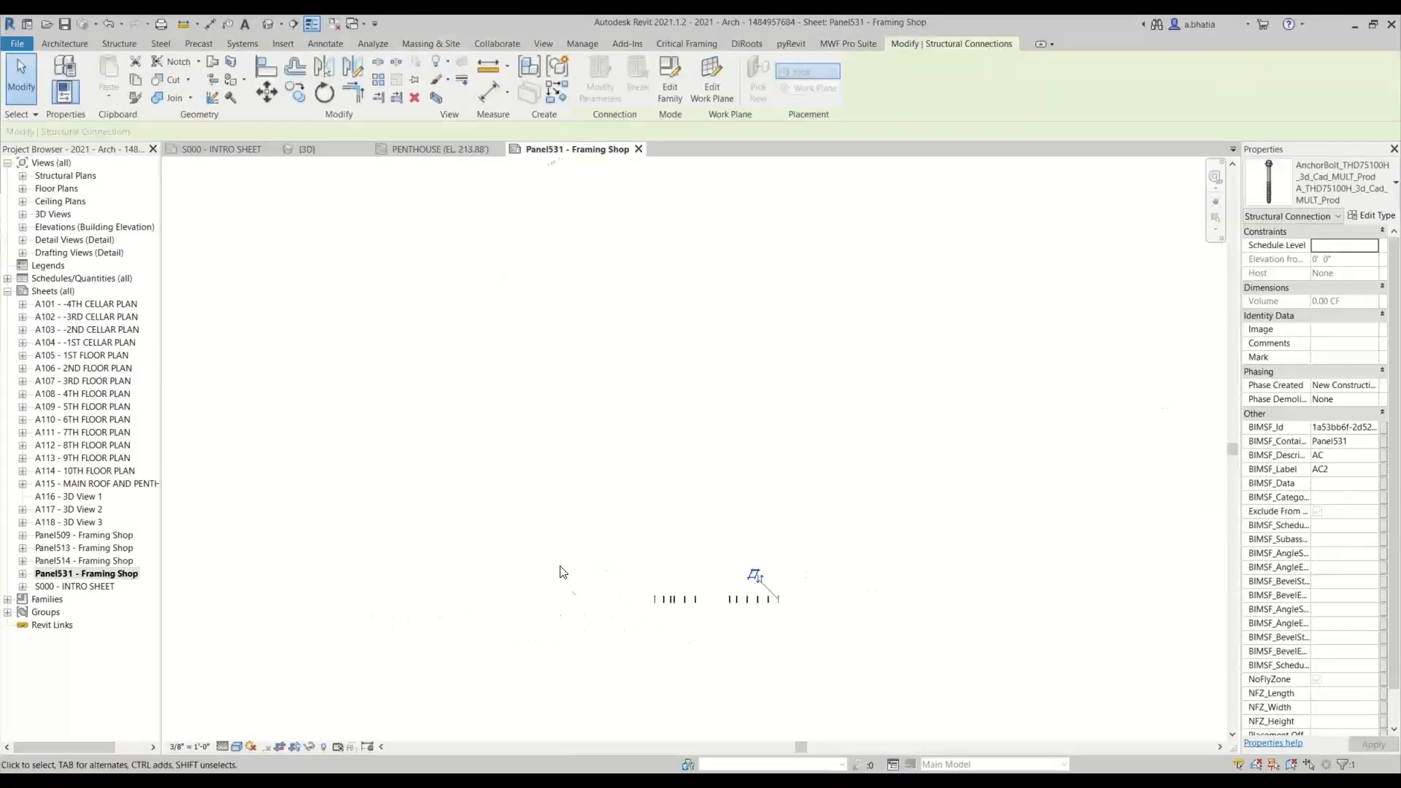
key(Escape)
drag(563, 572, 855, 652)
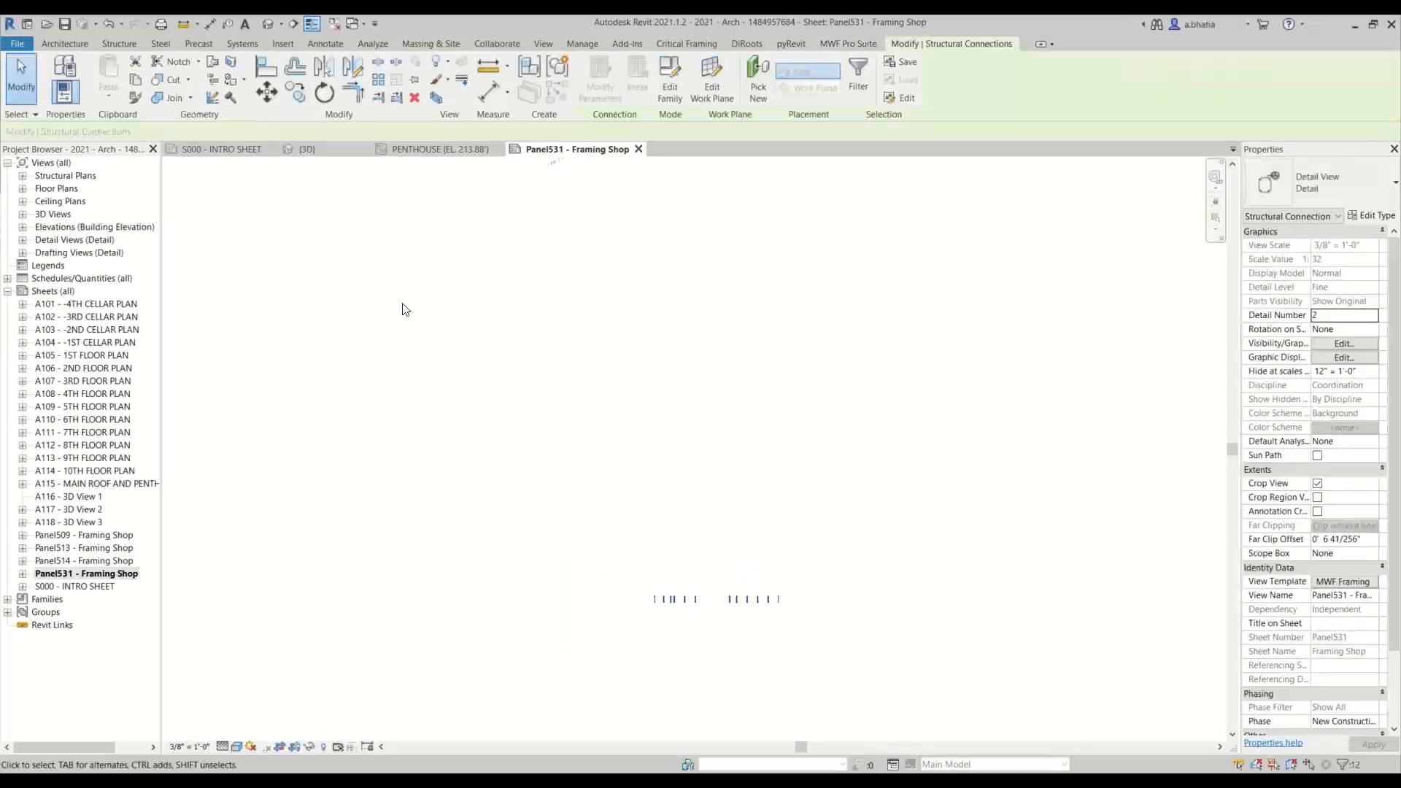
Step: Try to move the anchor bolts from a bolt head to the panel's bottom track with Constrain off and Disjoin on
key(m)
key(v)
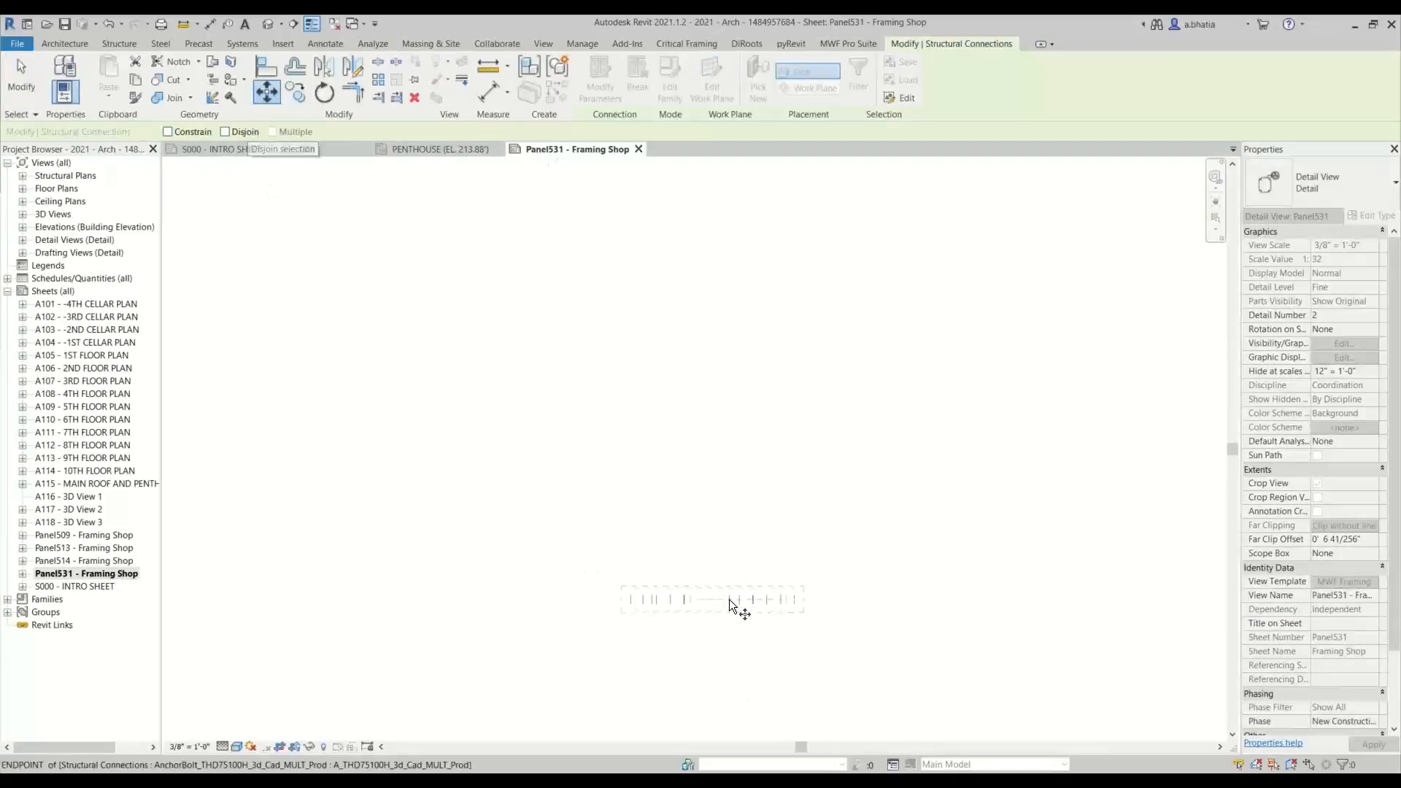
scroll(729, 599, up, 2)
scroll(739, 602, up, 10)
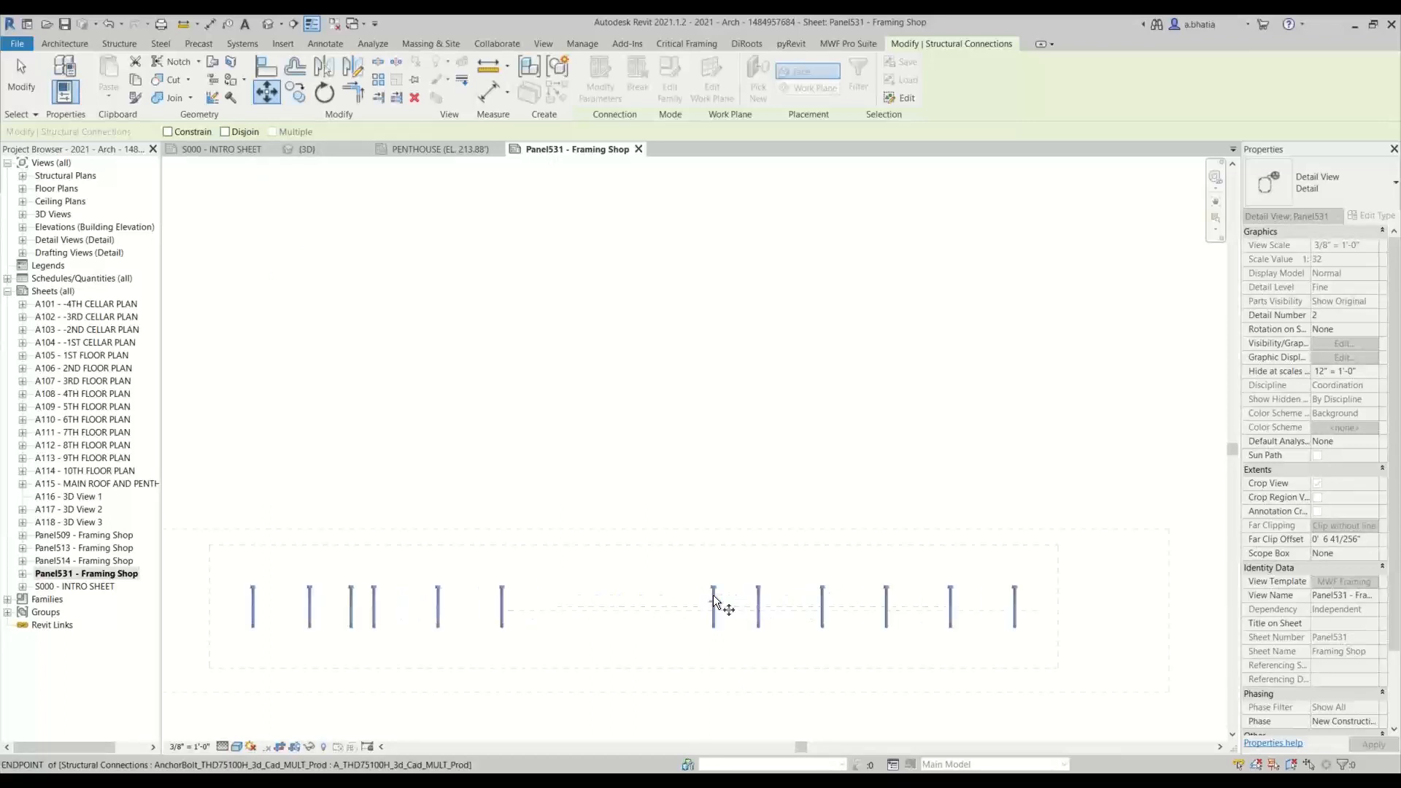
click(741, 518)
scroll(741, 518, down, 10)
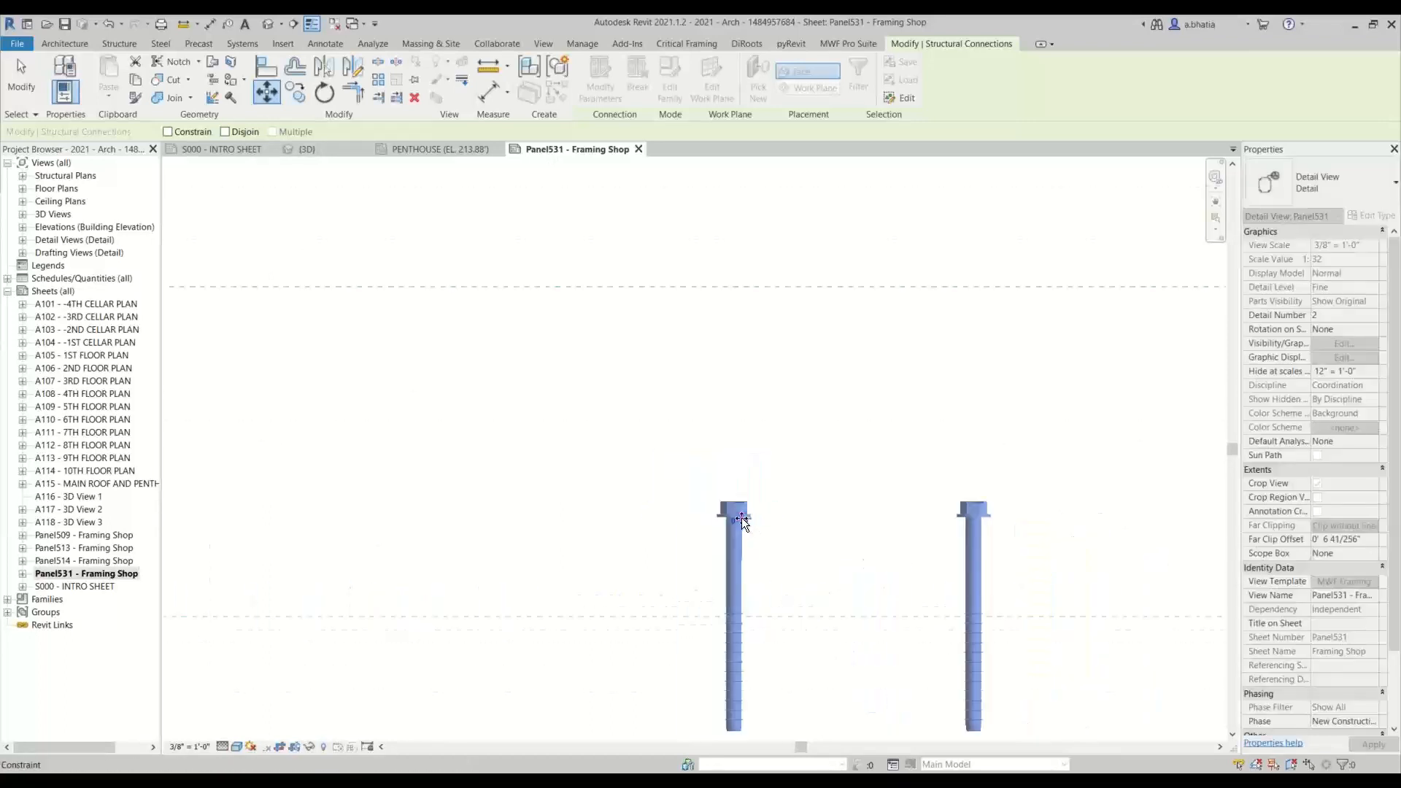
click(225, 132)
scroll(738, 381, down, 4)
scroll(706, 389, up, 8)
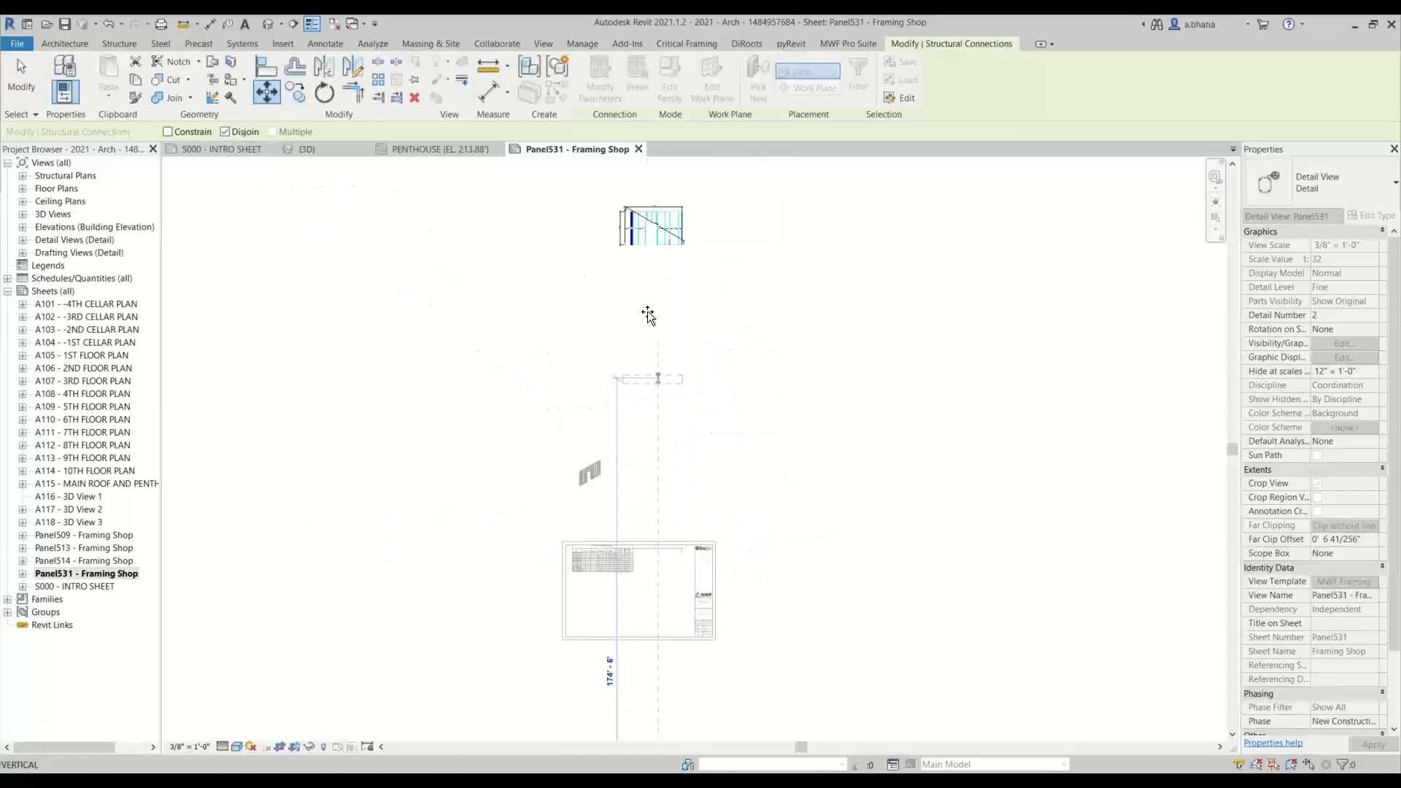
scroll(706, 389, up, 10)
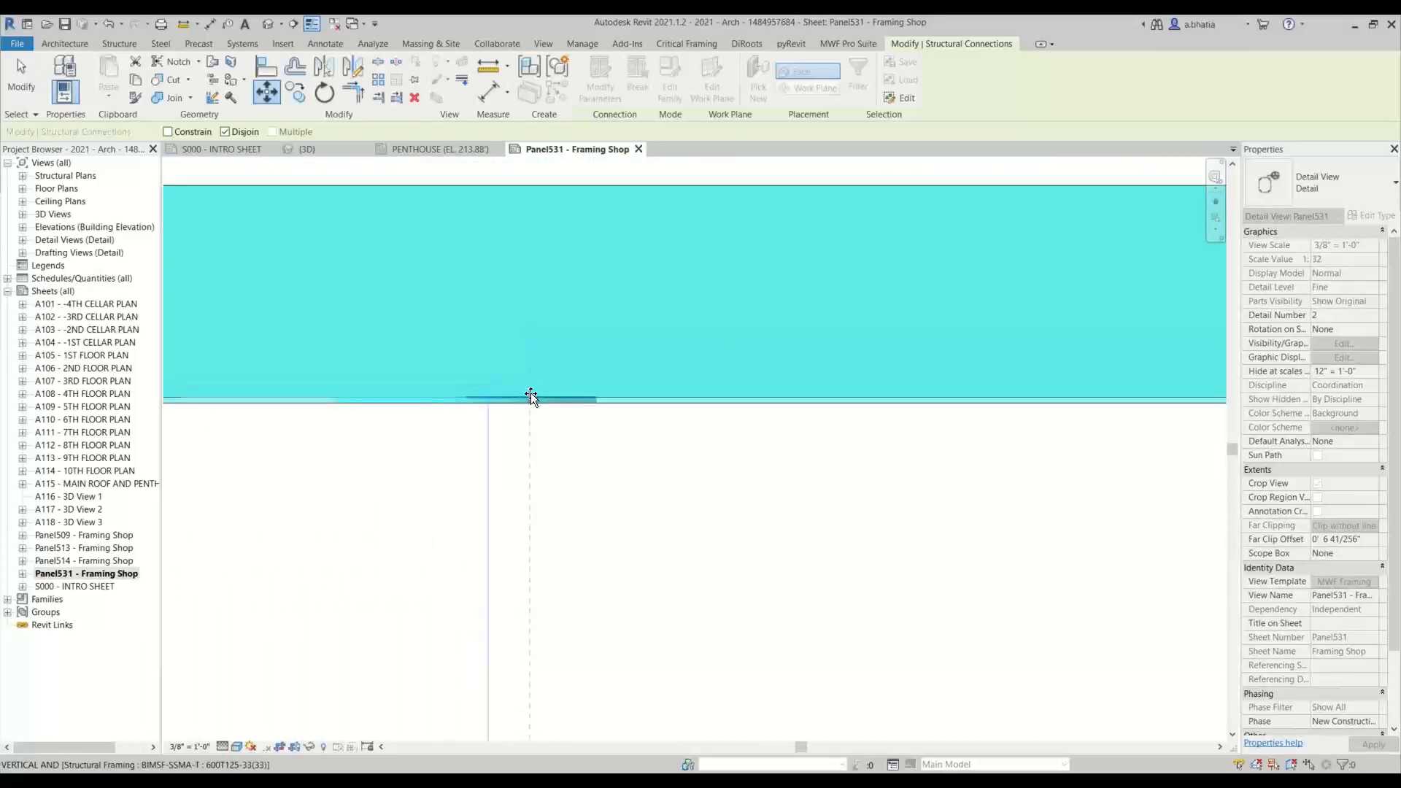
click(531, 396)
scroll(538, 535, down, 12)
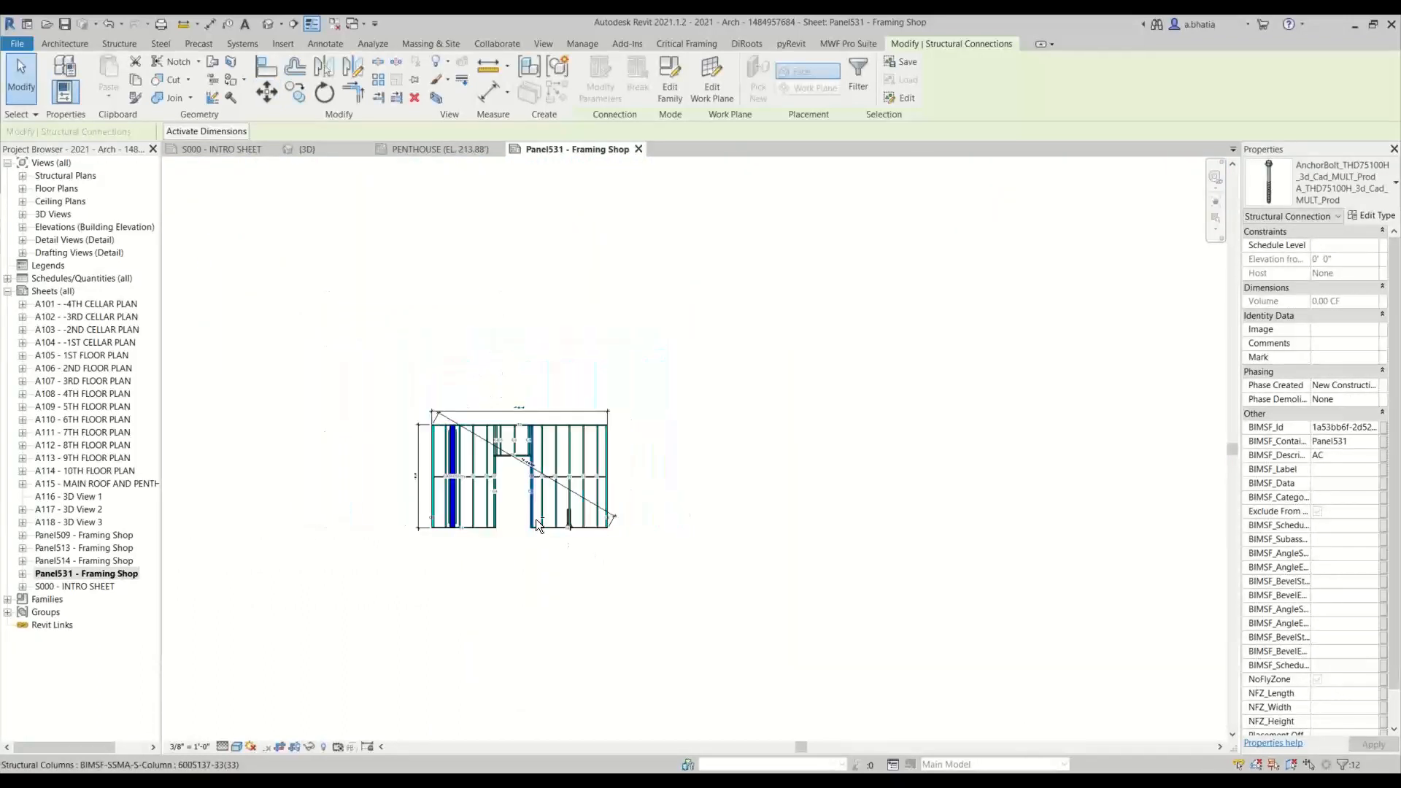
scroll(536, 519, down, 8)
scroll(588, 591, up, 10)
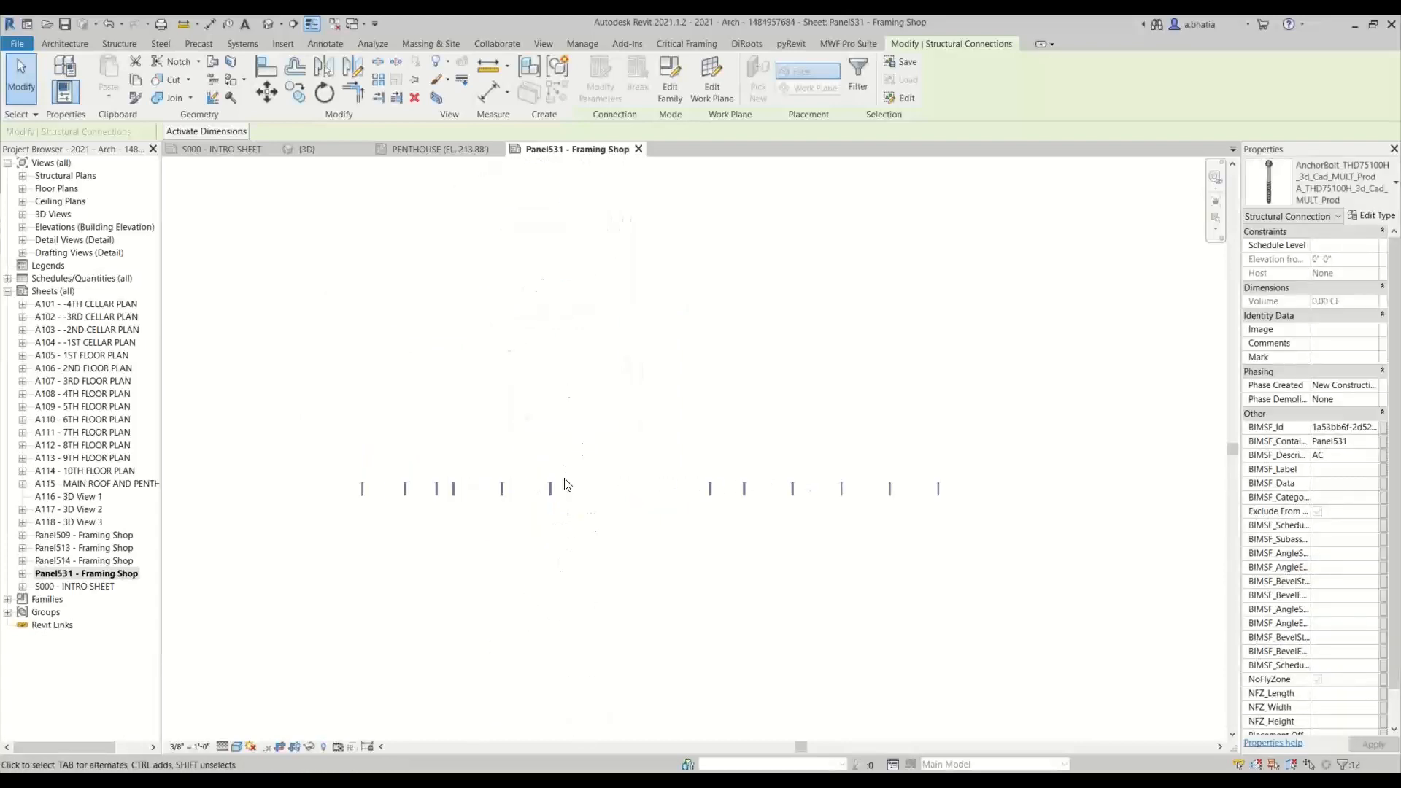
Step: Retry moving the entire anchor bolt row with Constrain off, from the underside corner of a bolt's head flange to the bottom track's lower edge
click(629, 480)
drag(1023, 608, 1023, 609)
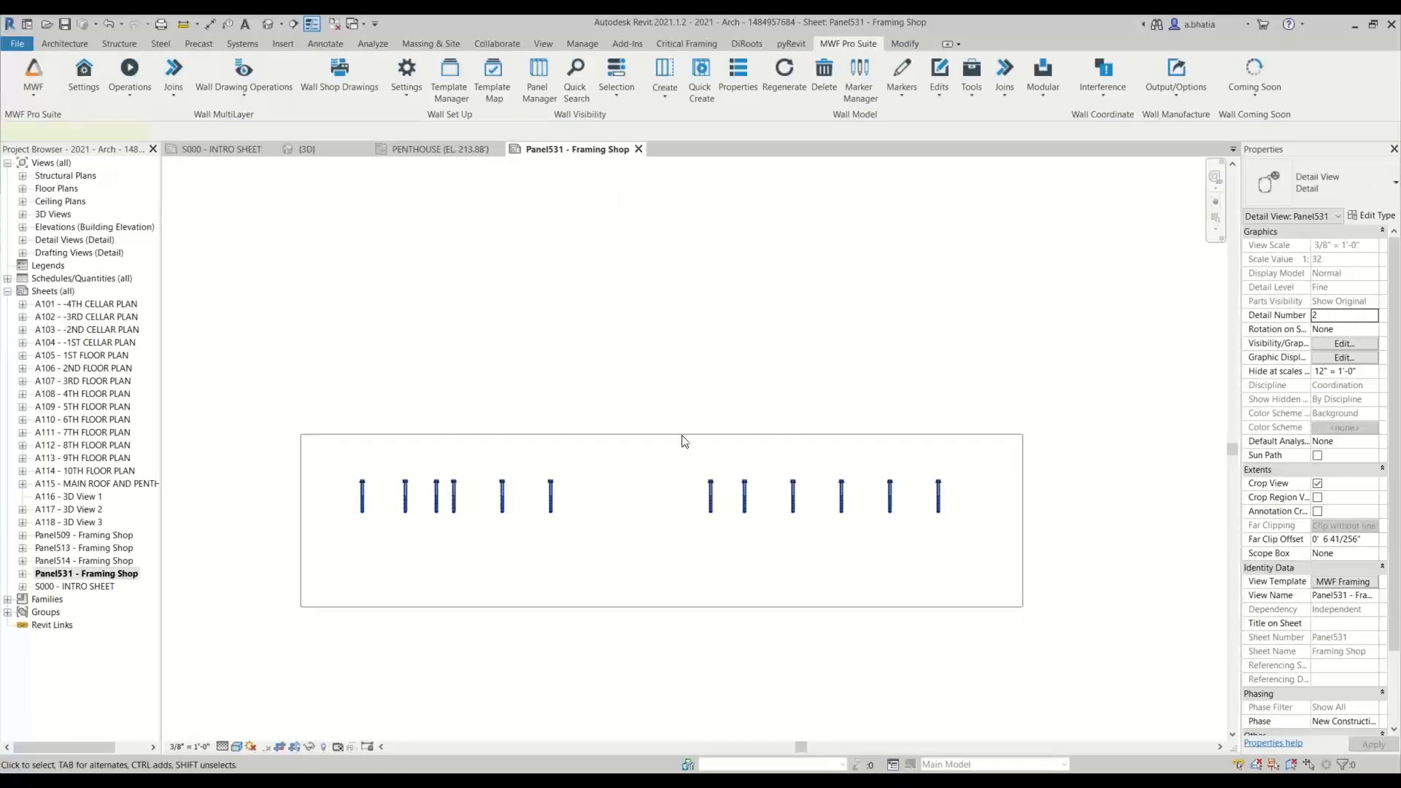
click(269, 93)
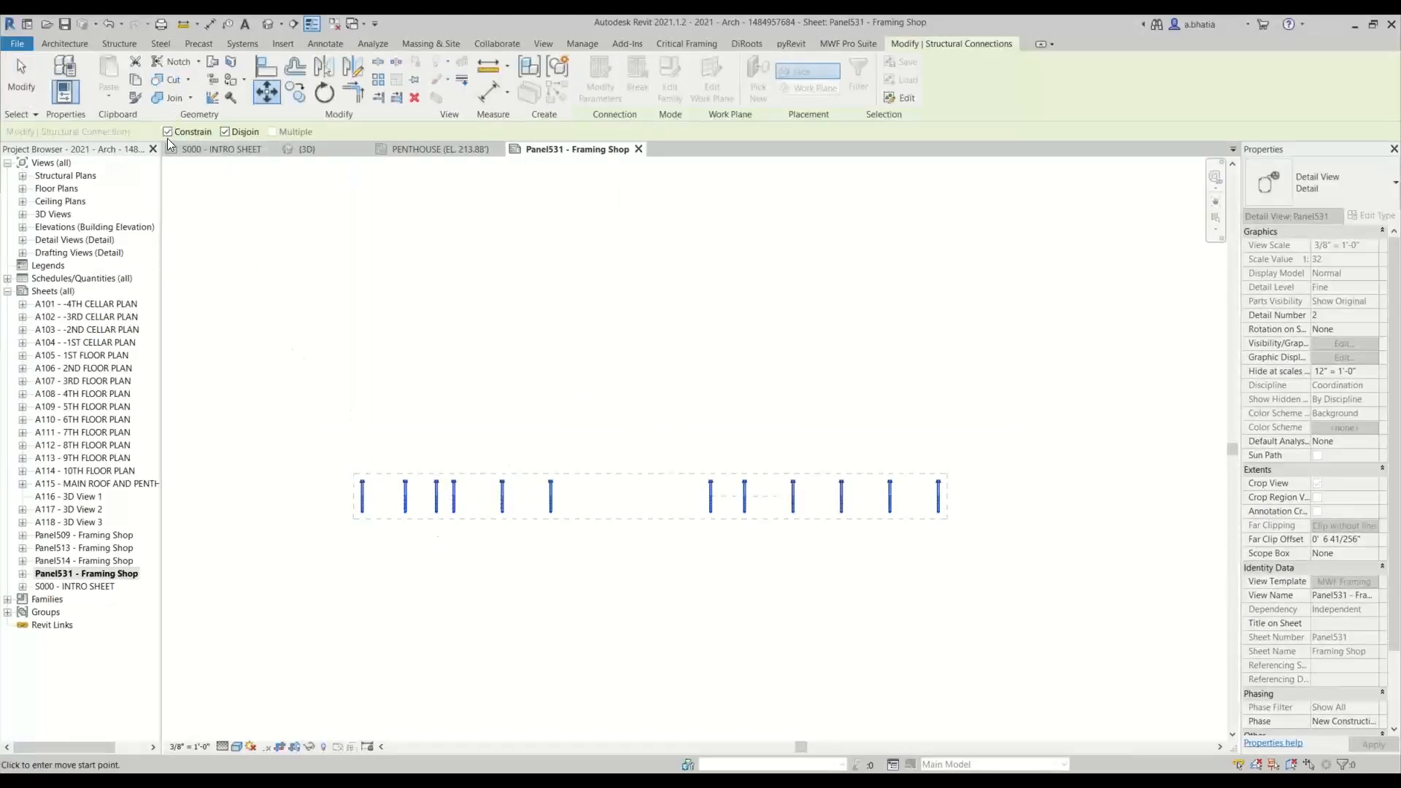
click(168, 134)
scroll(547, 511, up, 5)
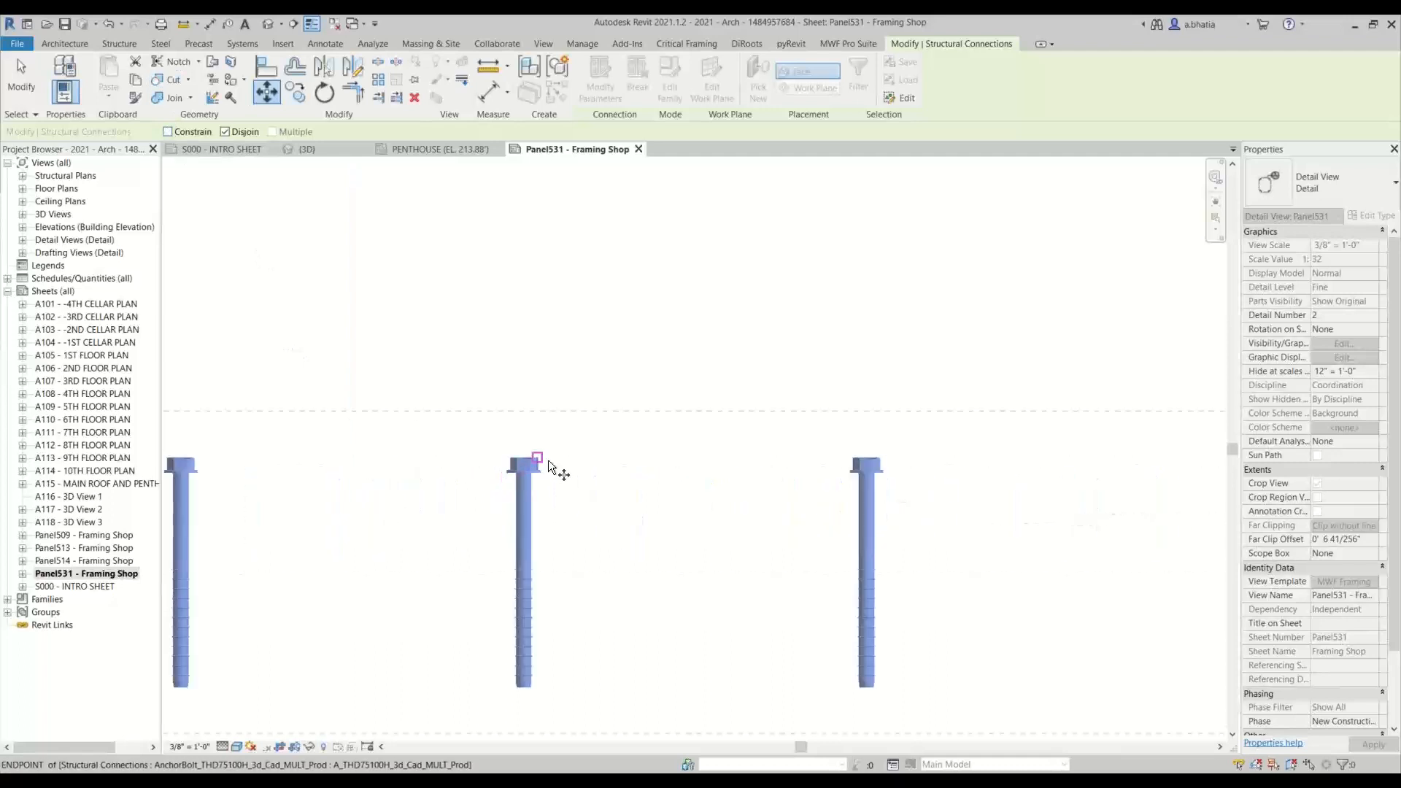
scroll(549, 462, up, 5)
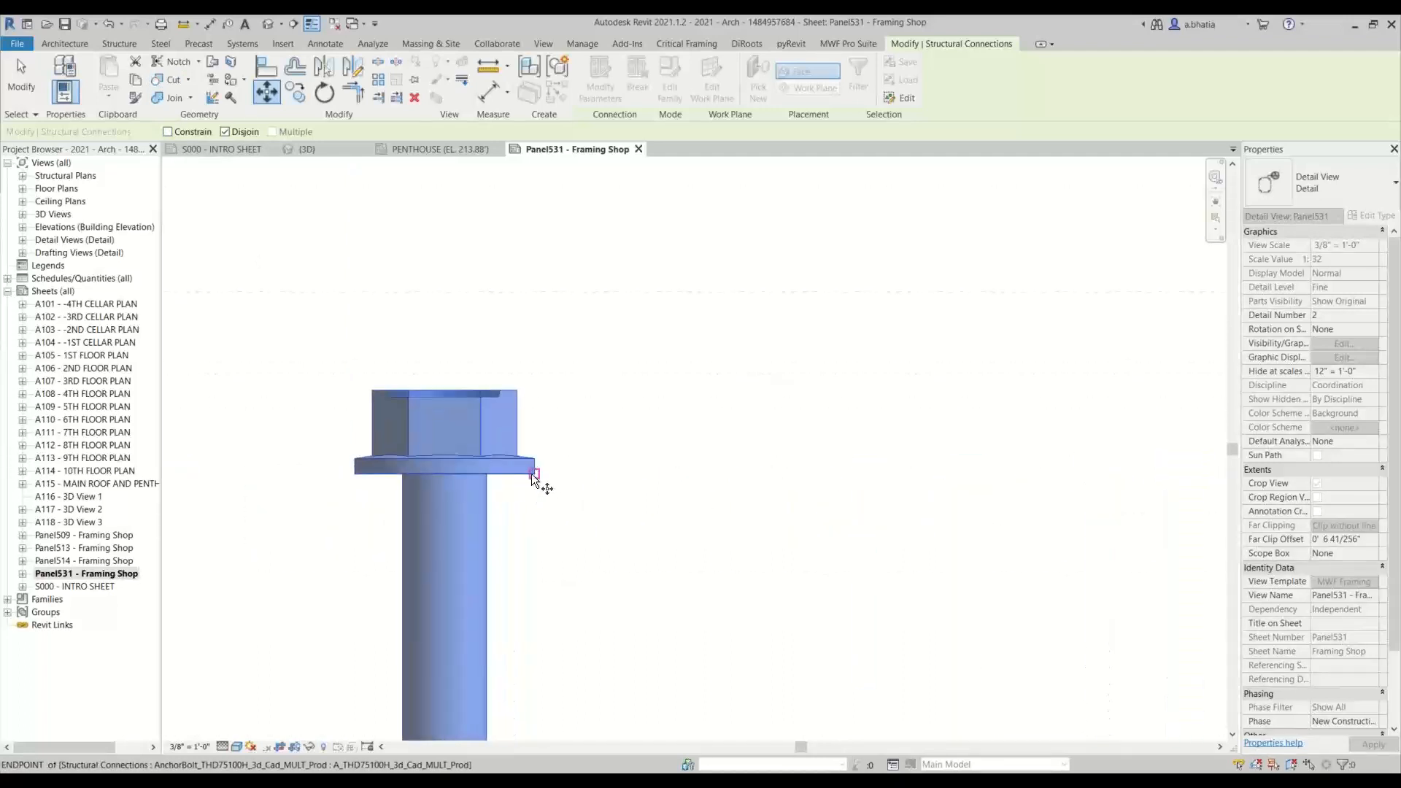
click(535, 473)
scroll(533, 481, down, 10)
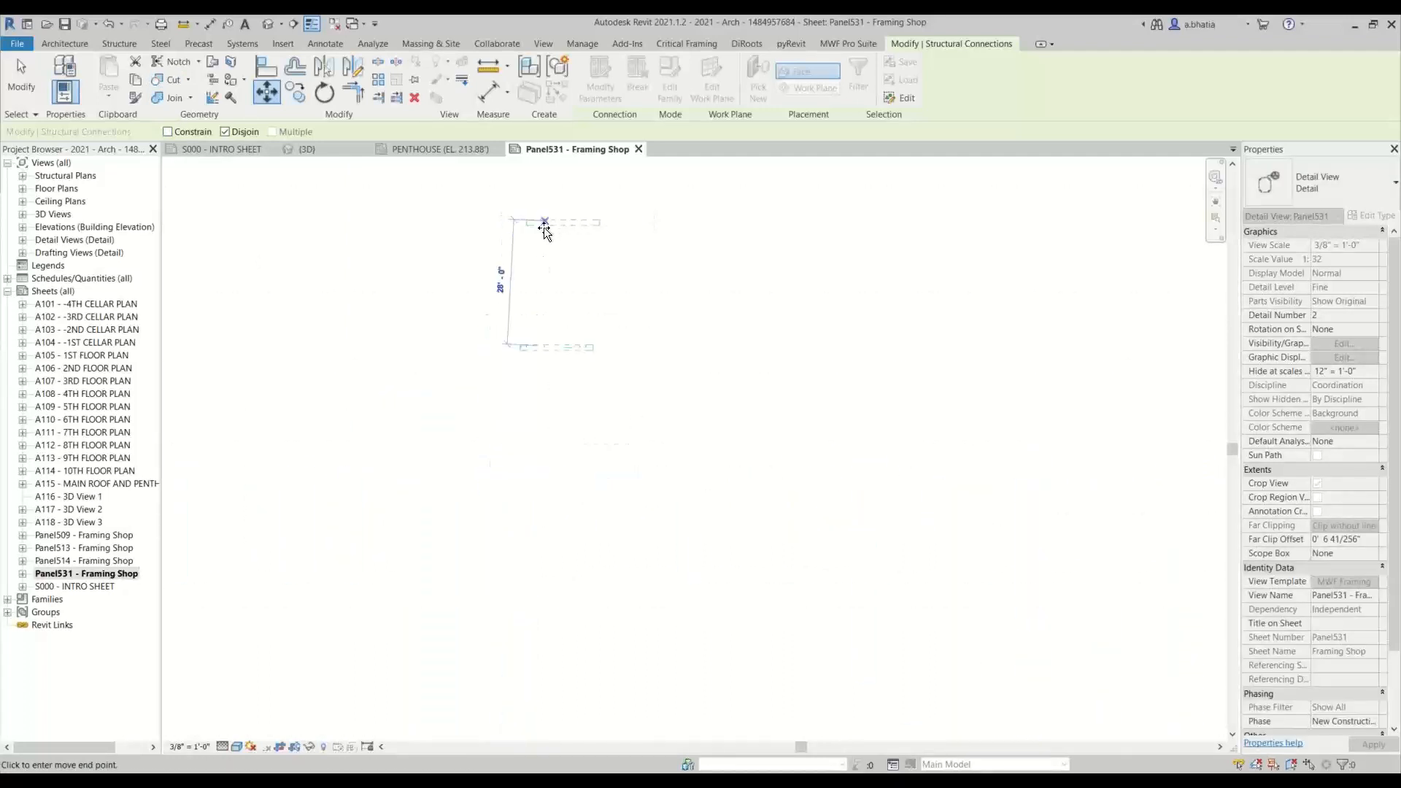
middle_drag(545, 225, 528, 744)
scroll(519, 480, down, 3)
middle_drag(502, 254, 513, 479)
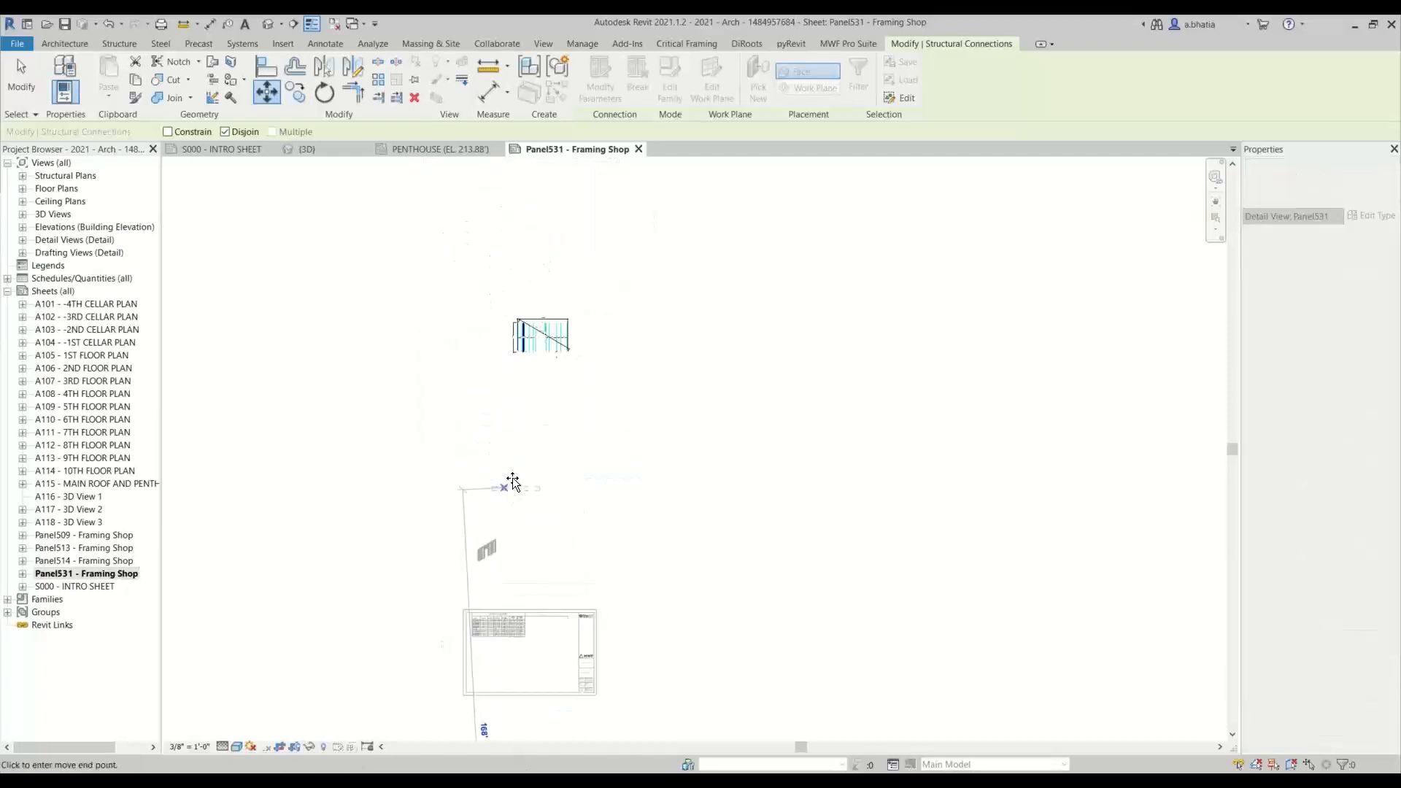
scroll(525, 343, up, 6)
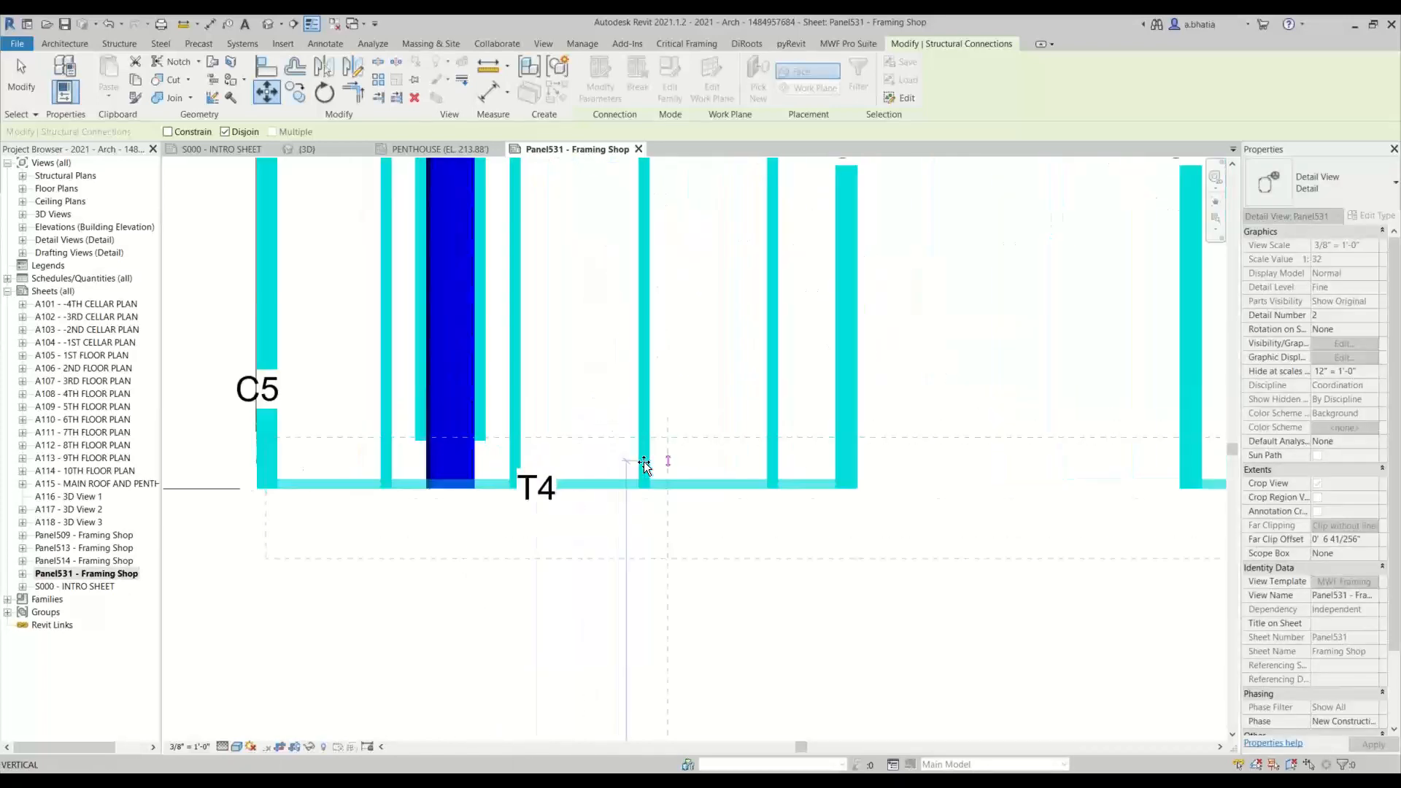
scroll(645, 465, up, 8)
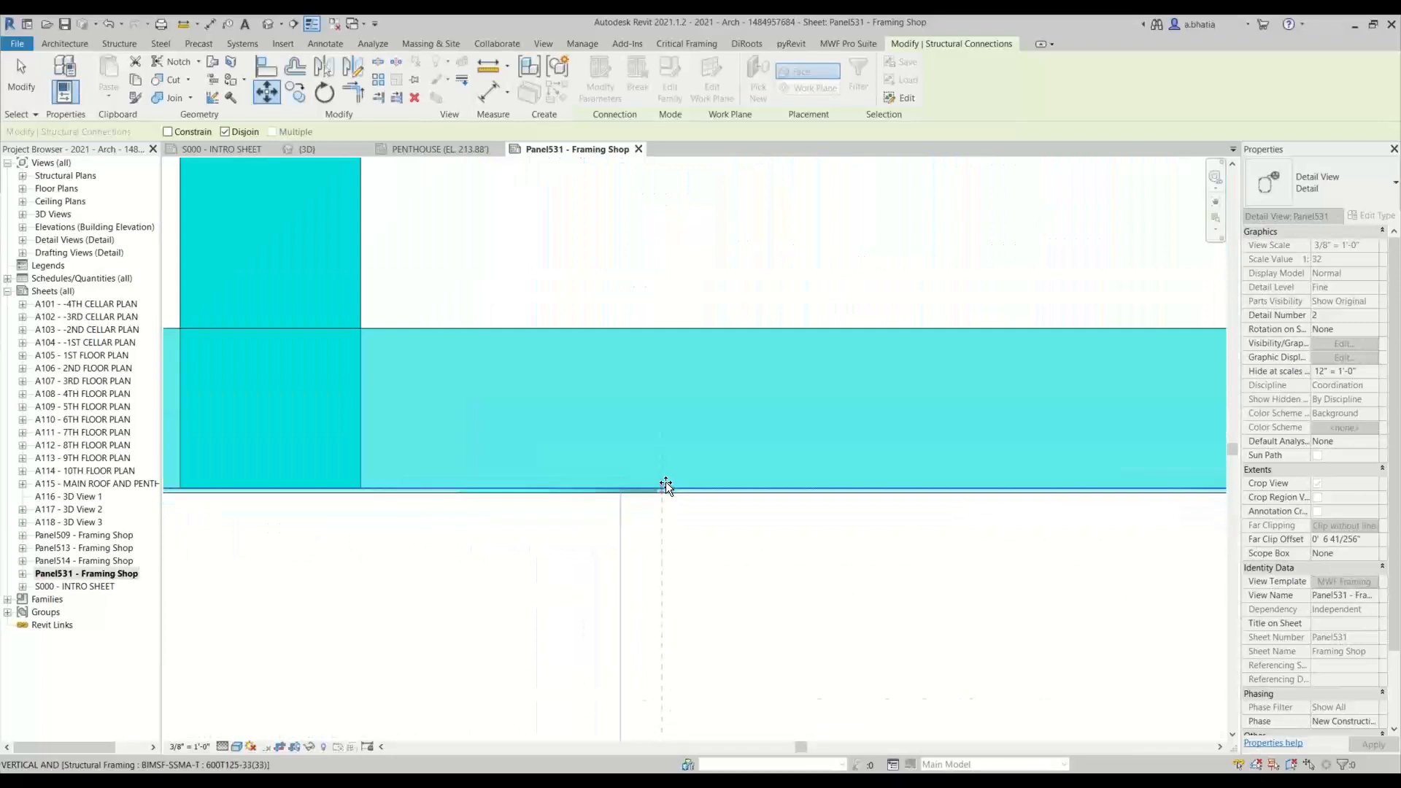
click(665, 483)
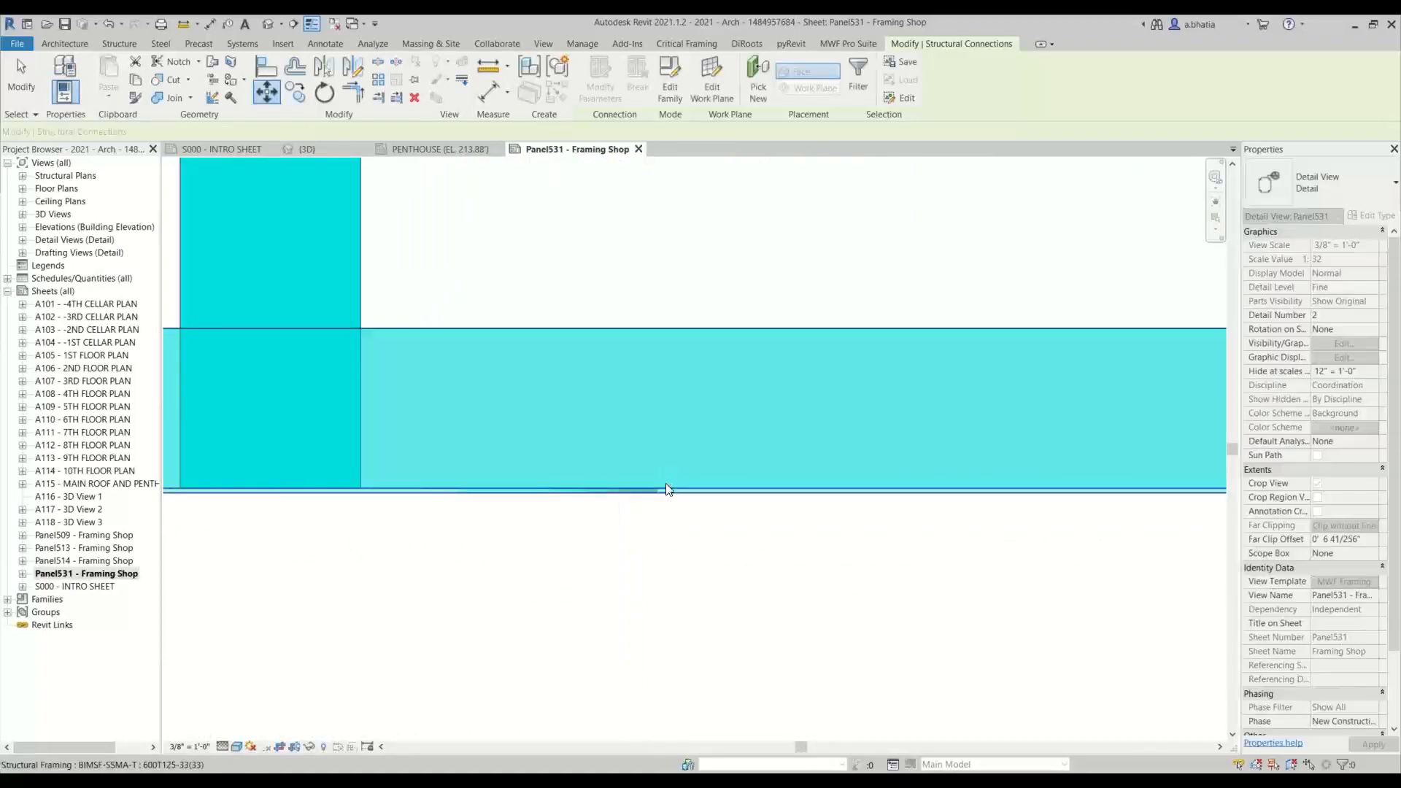
Step: Inspect the panel elevation along its bottom edge and select the holddown there to look for the moved anchor bolts
scroll(666, 483, down, 10)
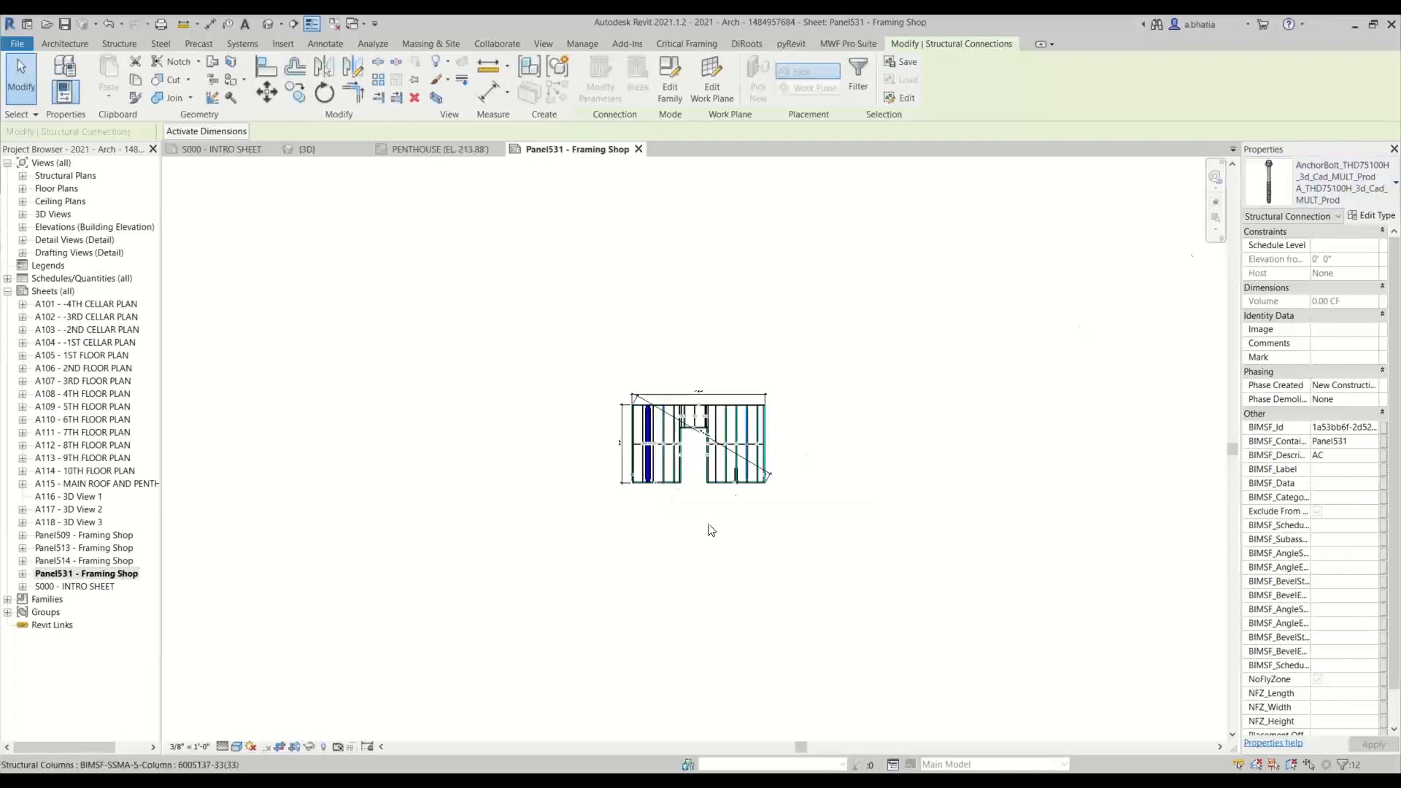
scroll(713, 527, up, 2)
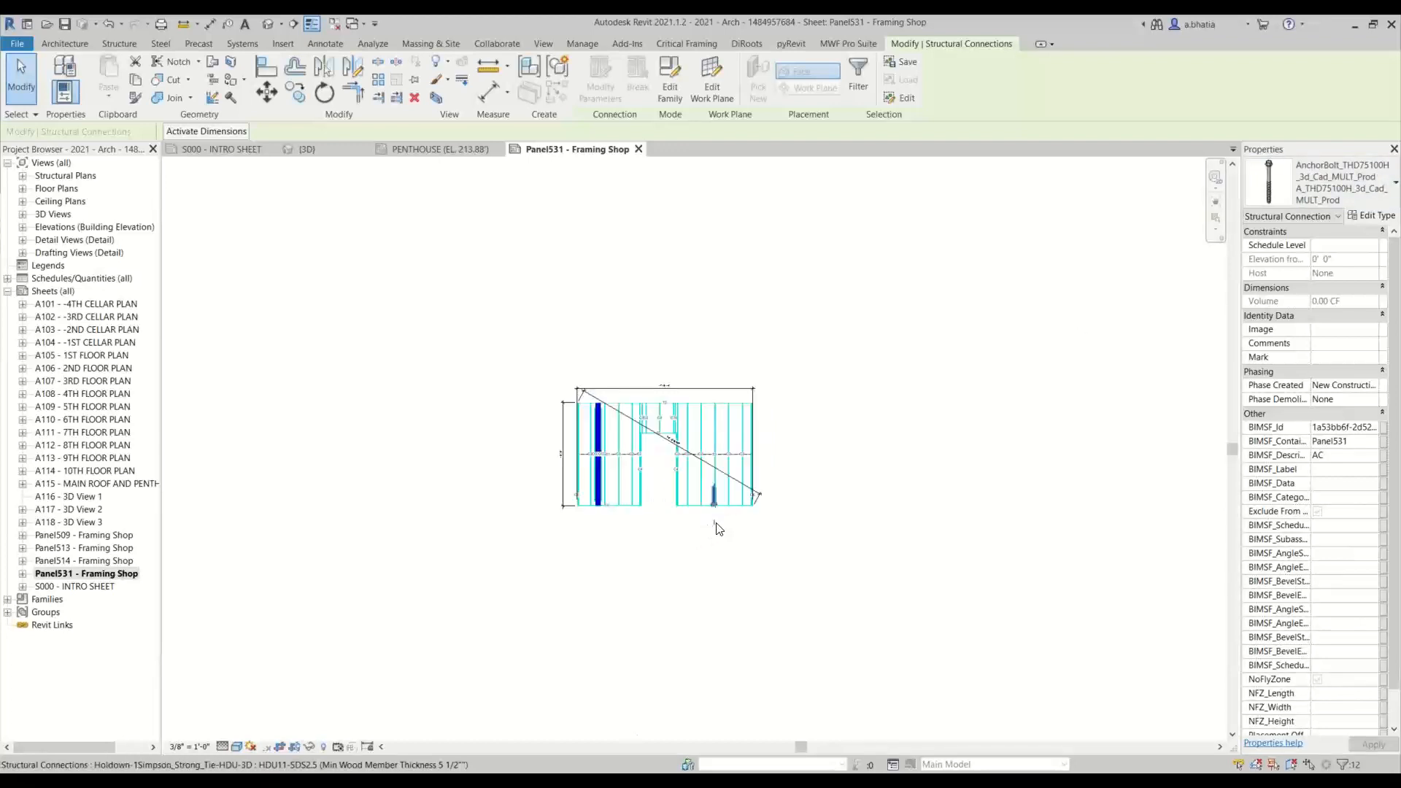
scroll(714, 526, up, 5)
click(712, 536)
scroll(713, 544, down, 3)
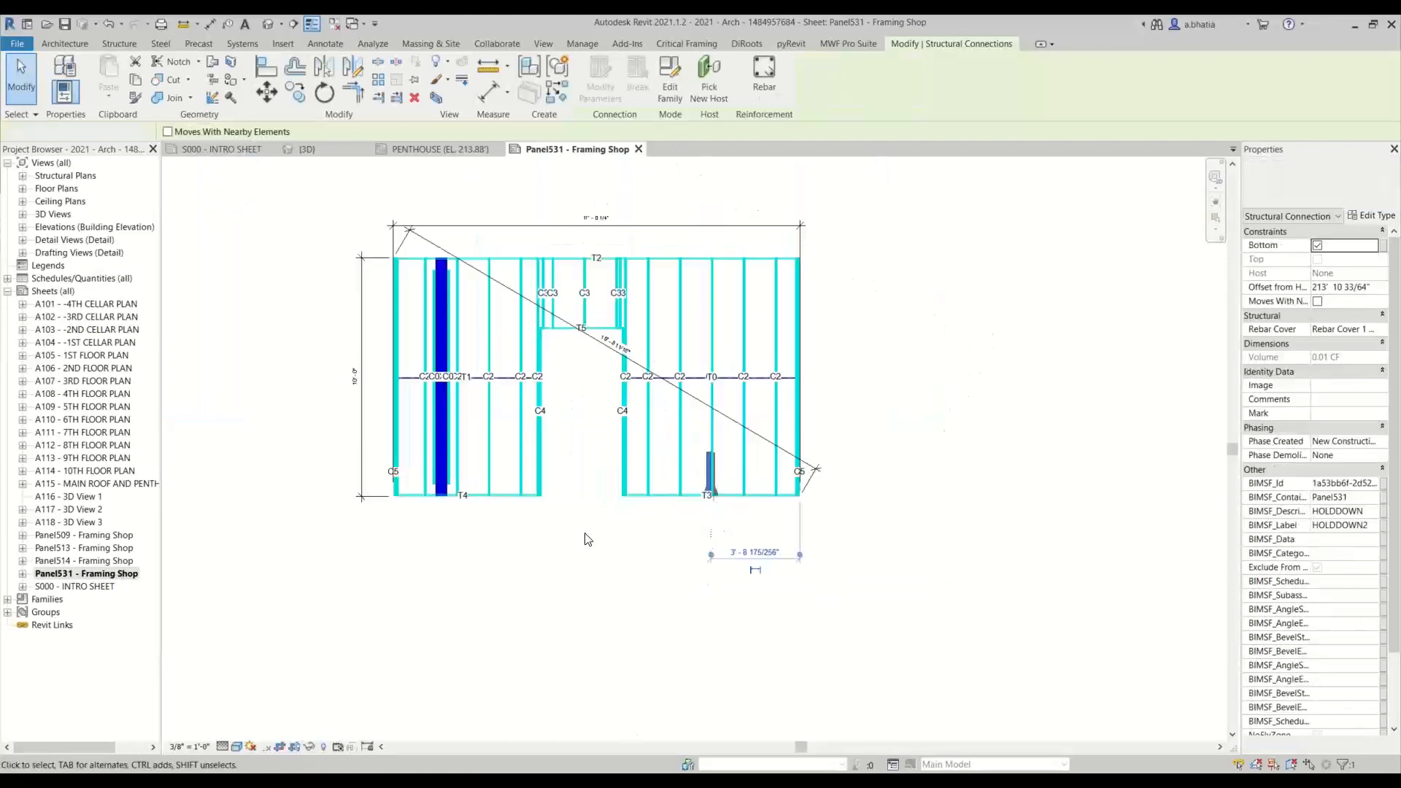
click(587, 539)
scroll(585, 538, down, 1)
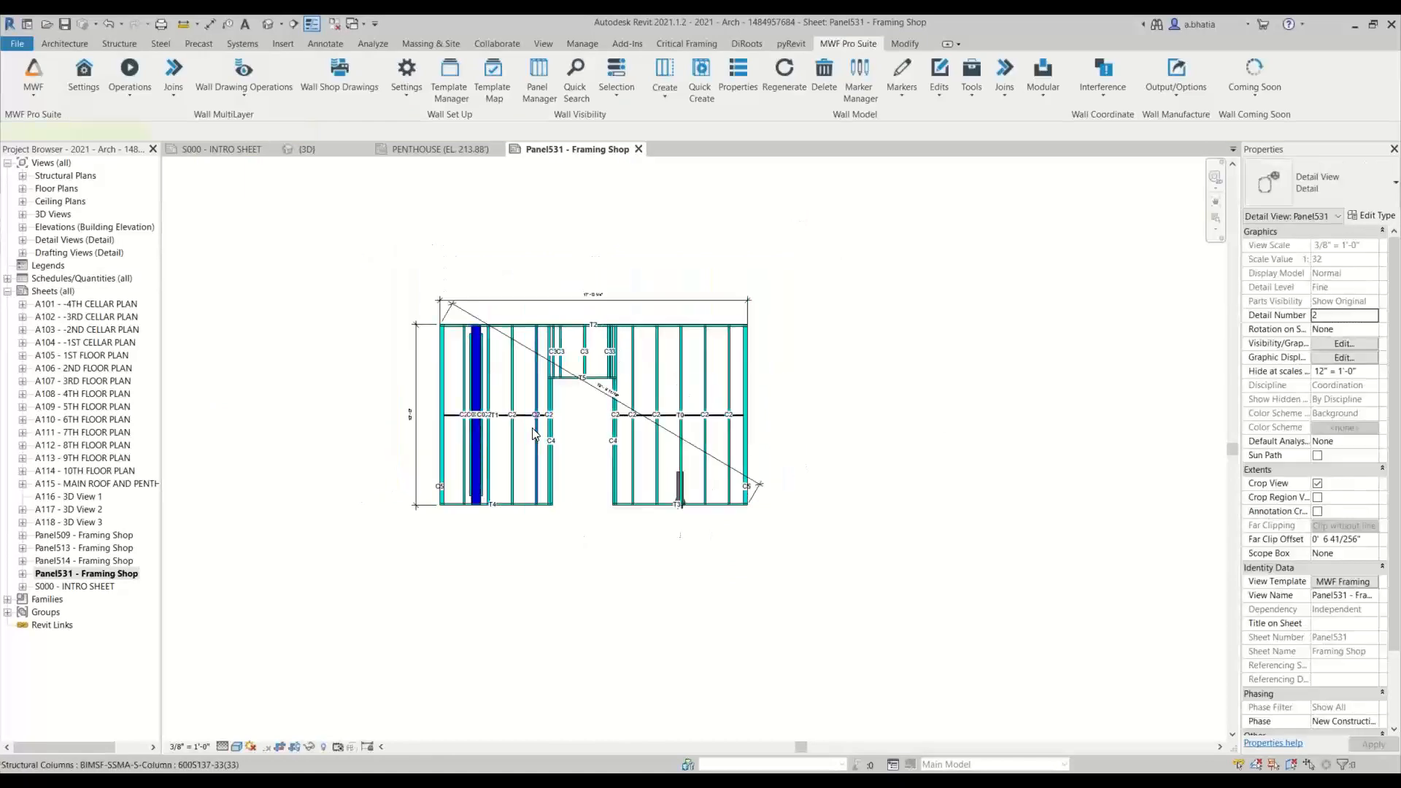
Step: Clear all anchor offsets in Panel531's Add/Edit Panel Anchors settings, go over the anchor family selection, and apply the change
click(535, 433)
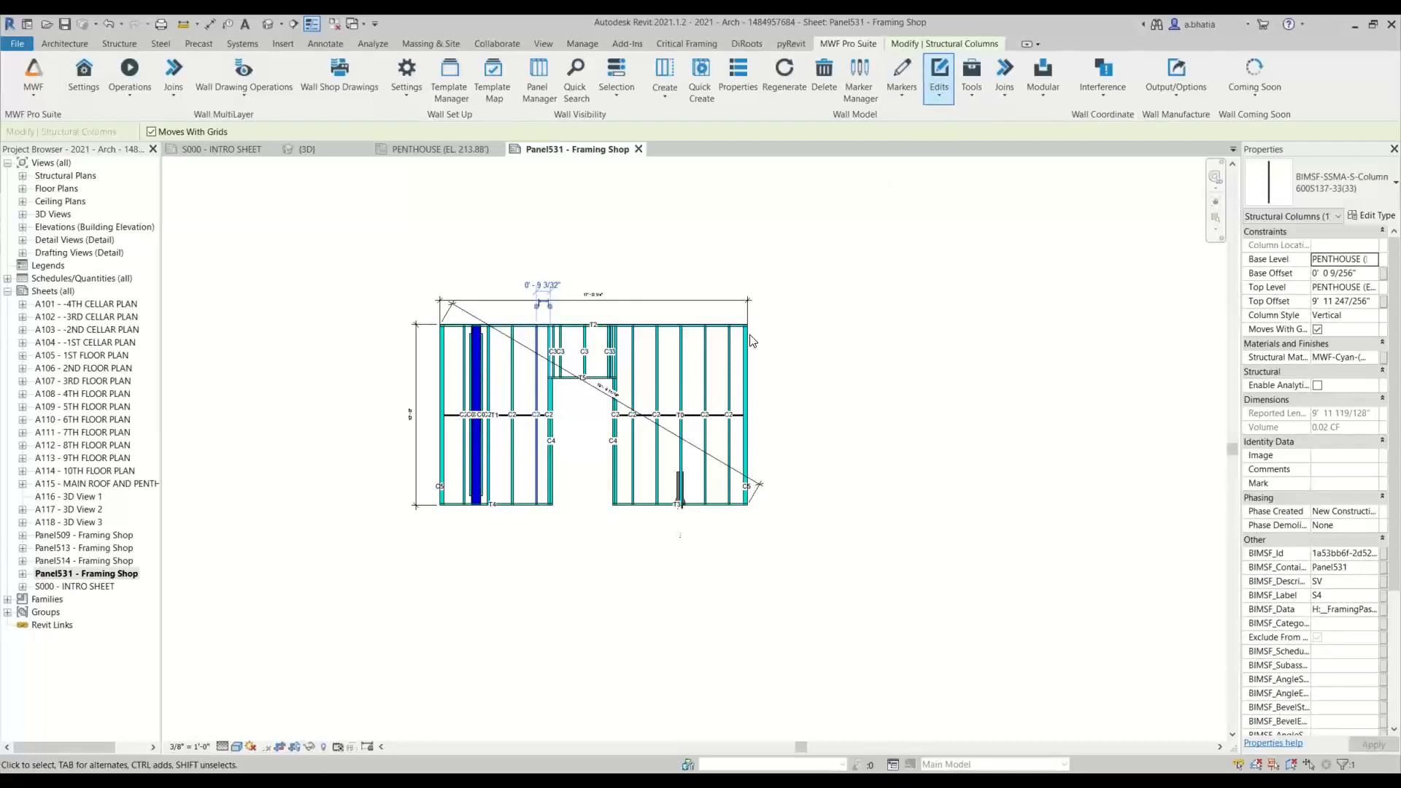
click(704, 374)
click(939, 77)
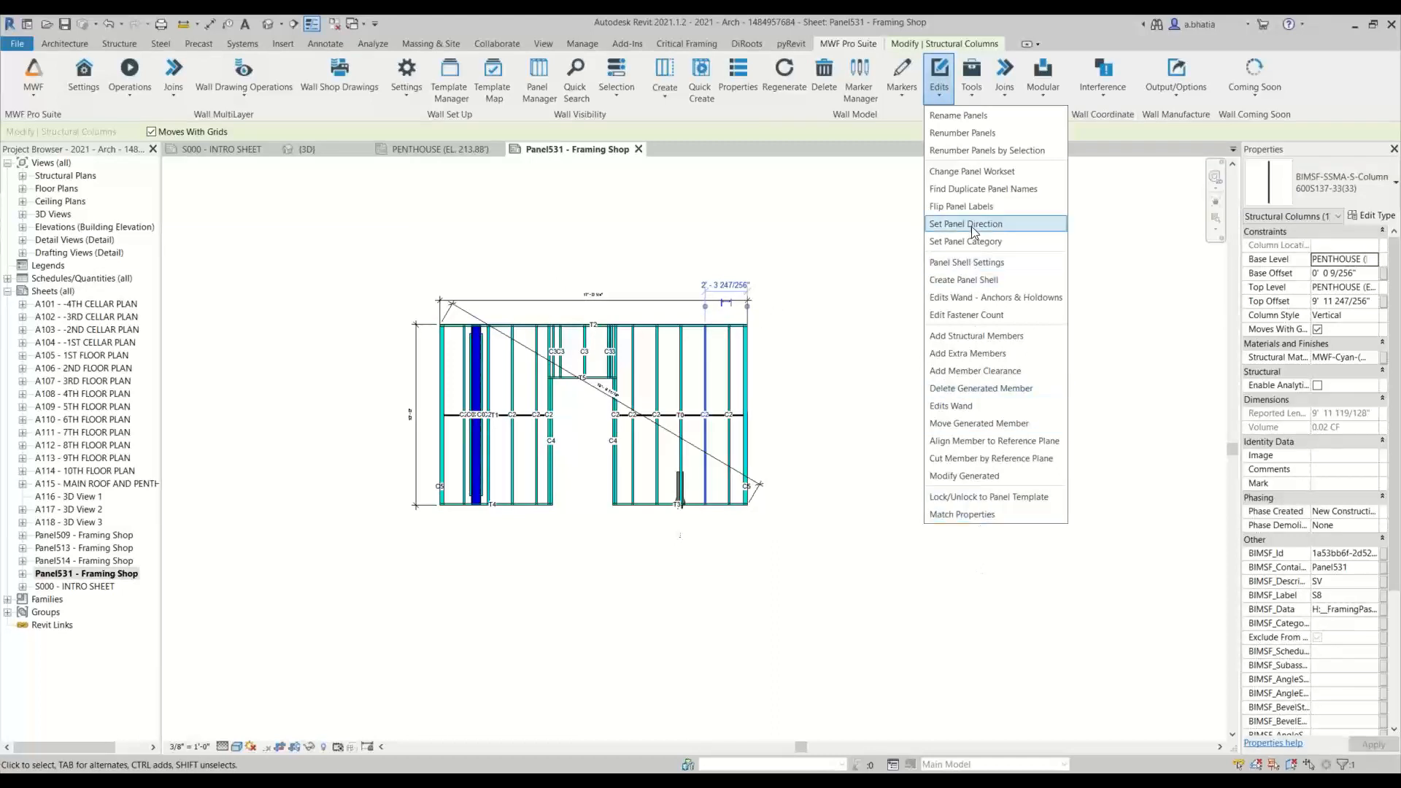
click(972, 75)
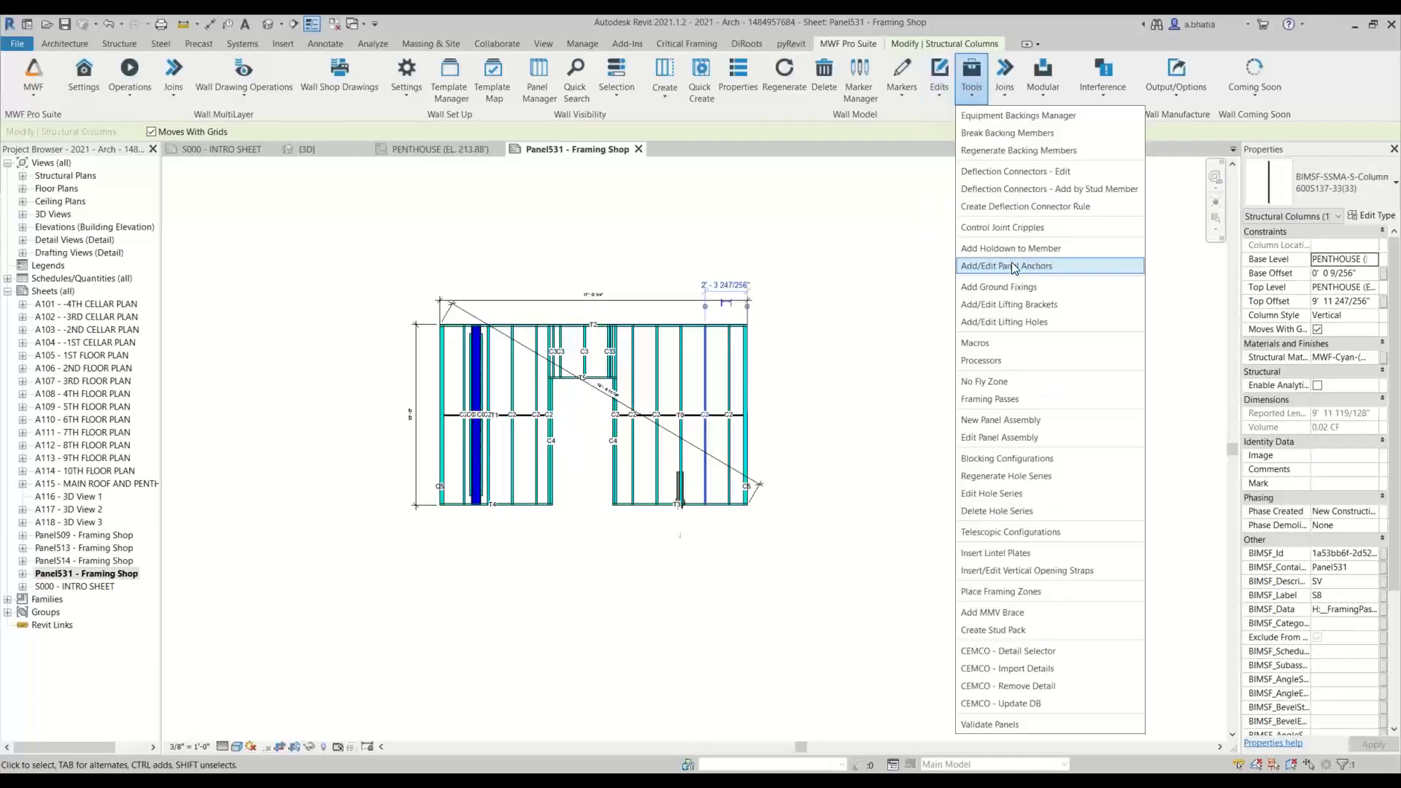
click(1010, 266)
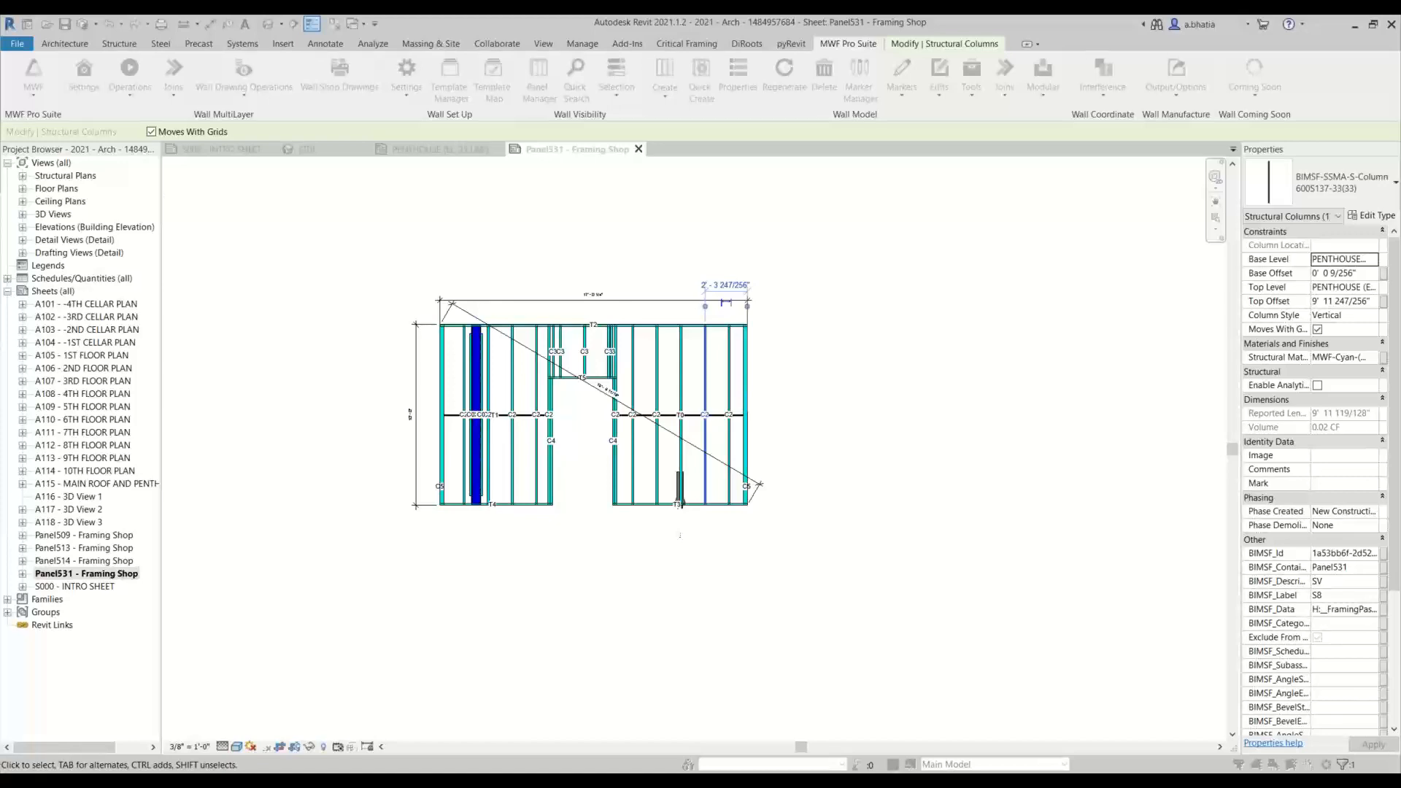
drag(0, 102, 407, 162)
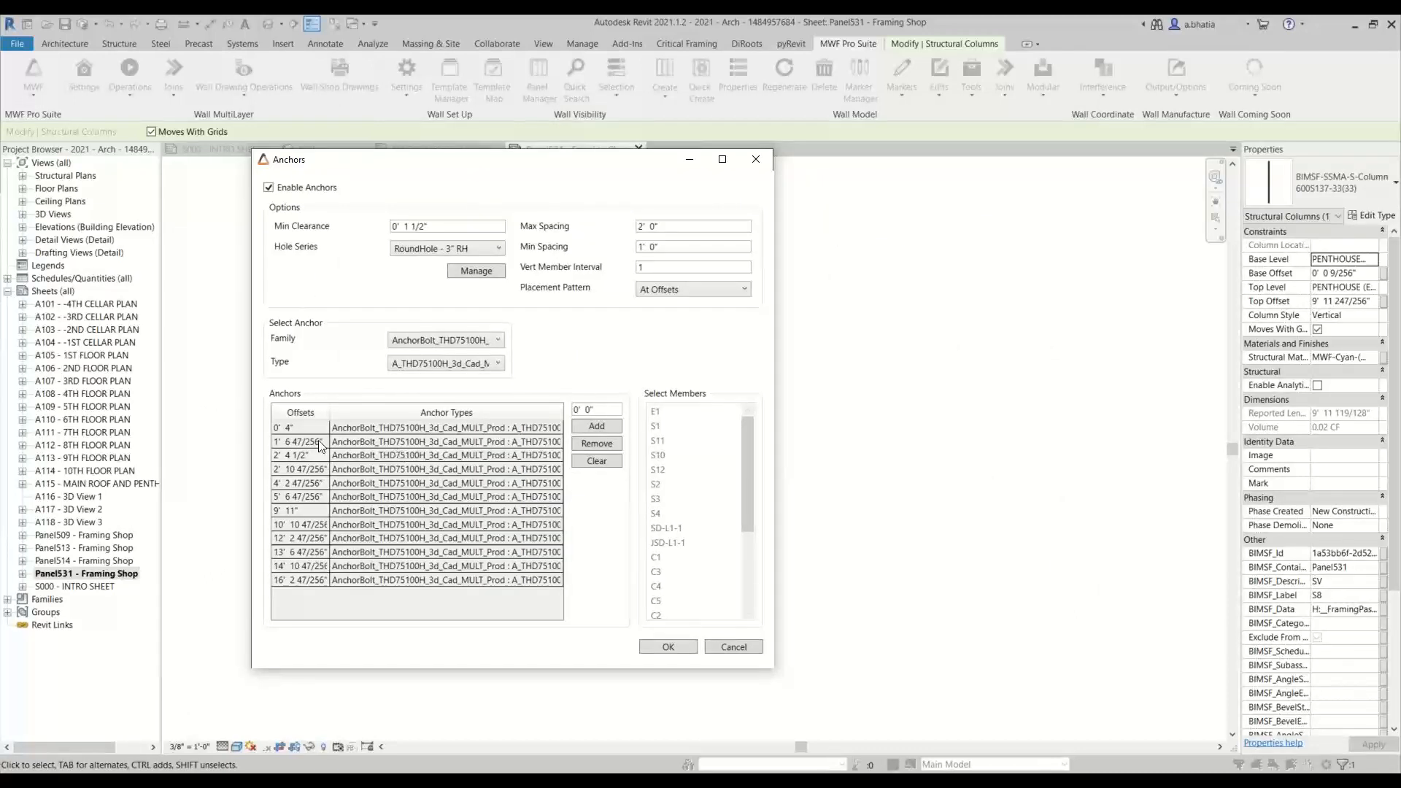
click(612, 465)
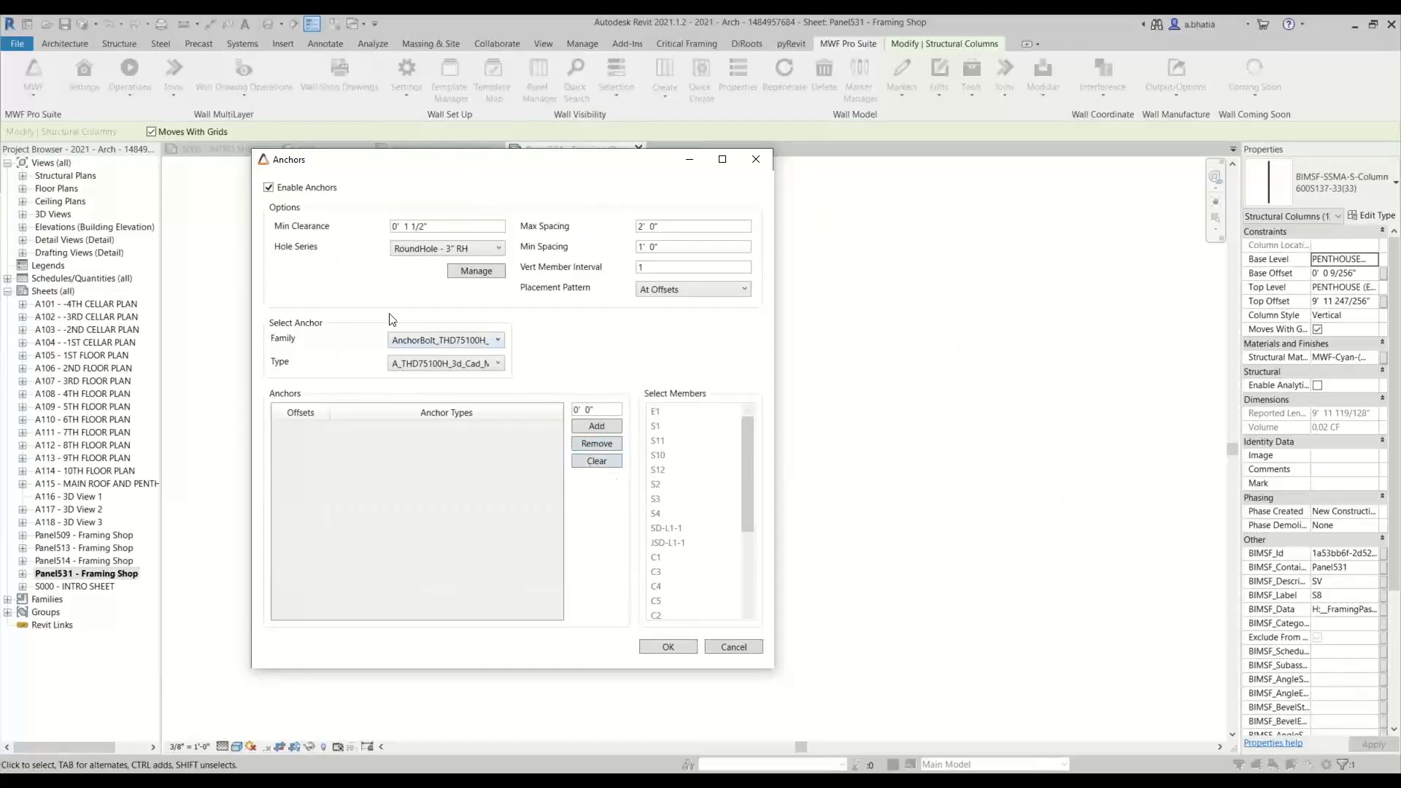
click(449, 346)
click(439, 361)
click(668, 647)
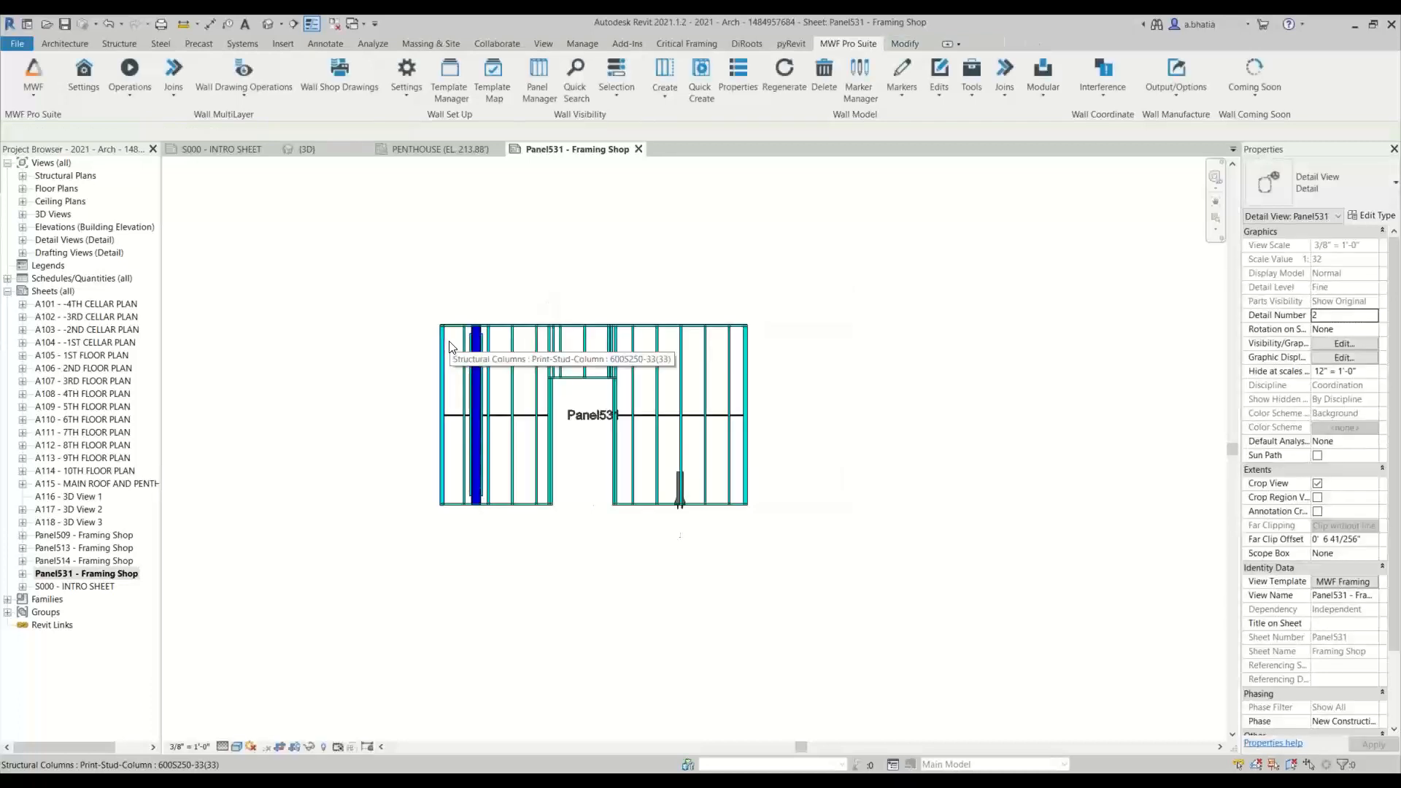
Step: Examine the panel's bottom track and the parts beneath the holddown after the anchor settings change
scroll(515, 477, up, 5)
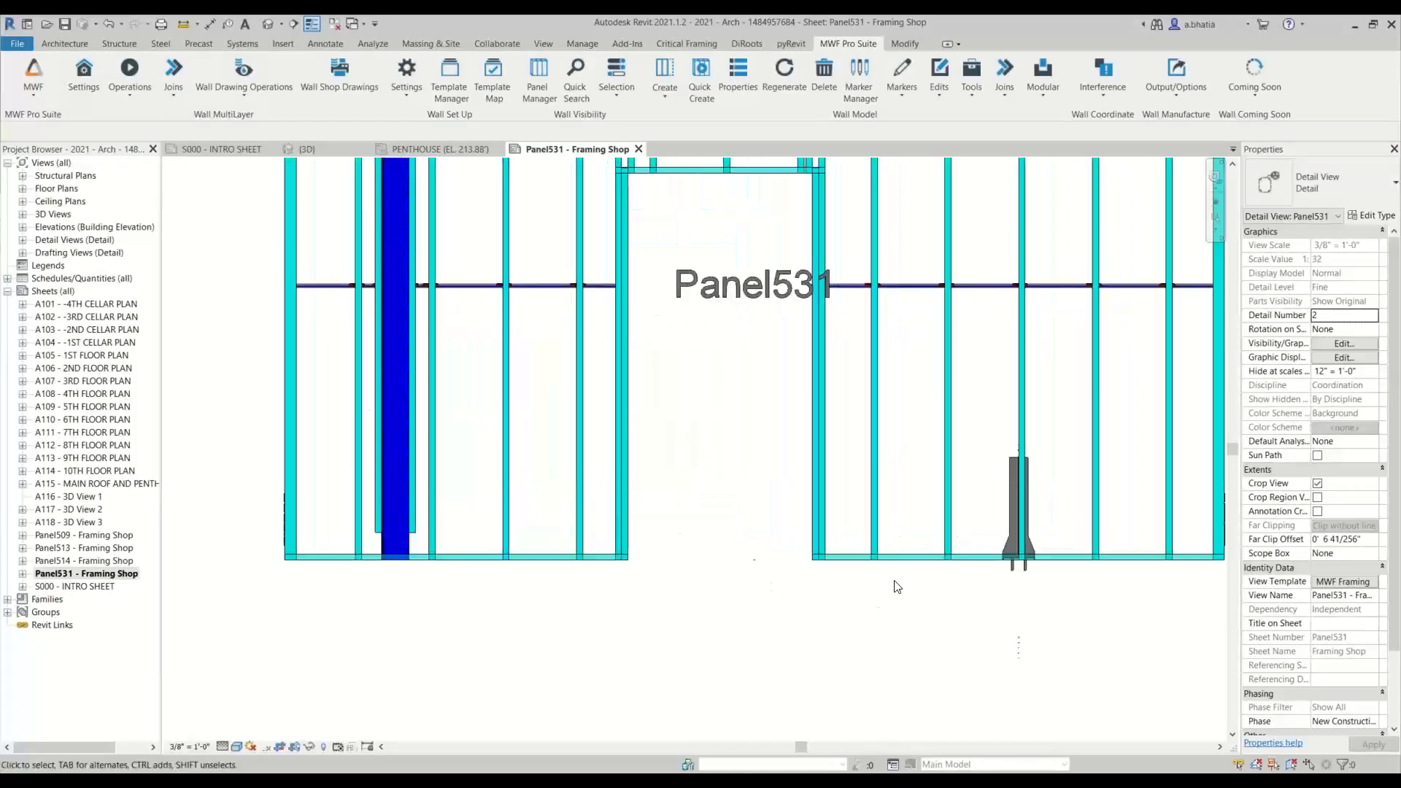
scroll(920, 574, up, 4)
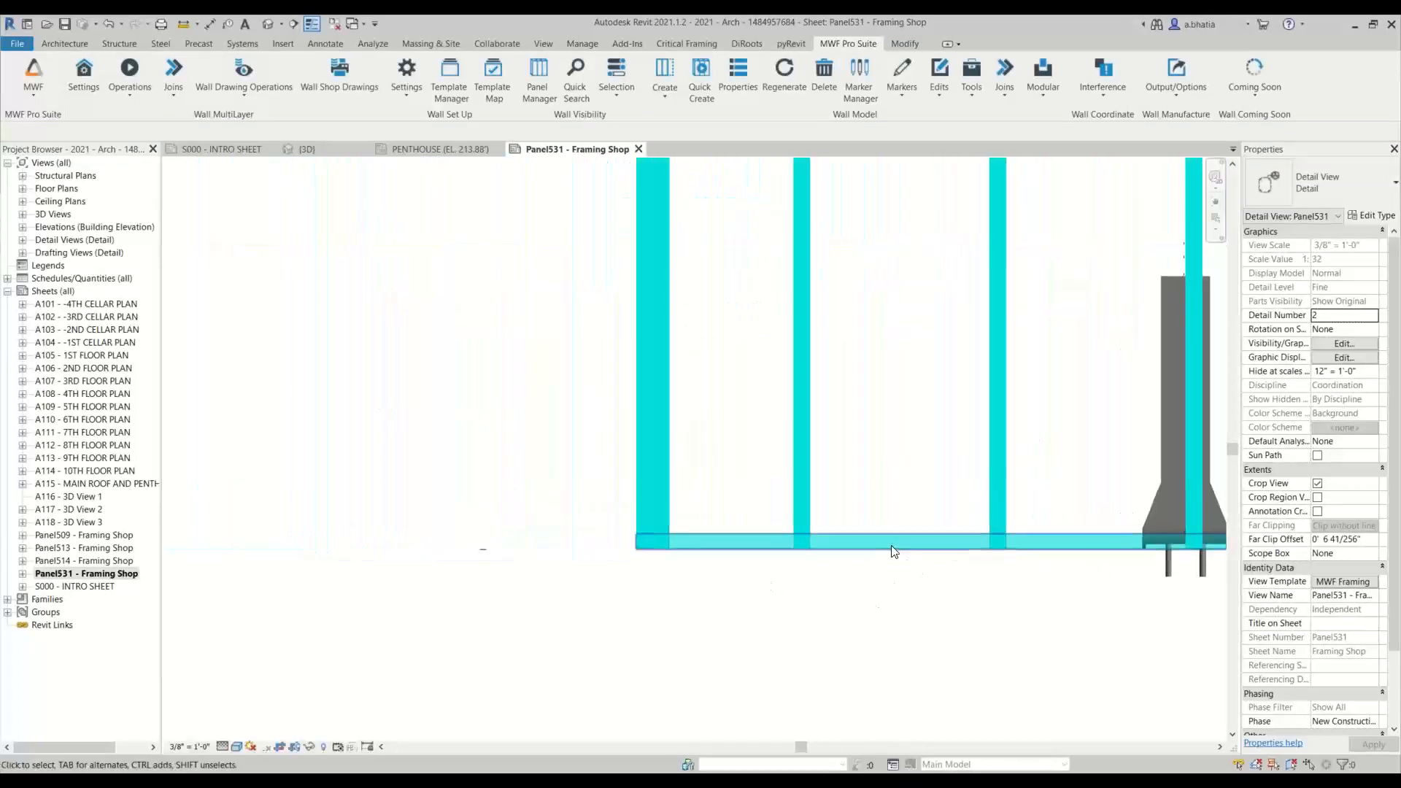
click(1169, 575)
scroll(779, 504, down, 8)
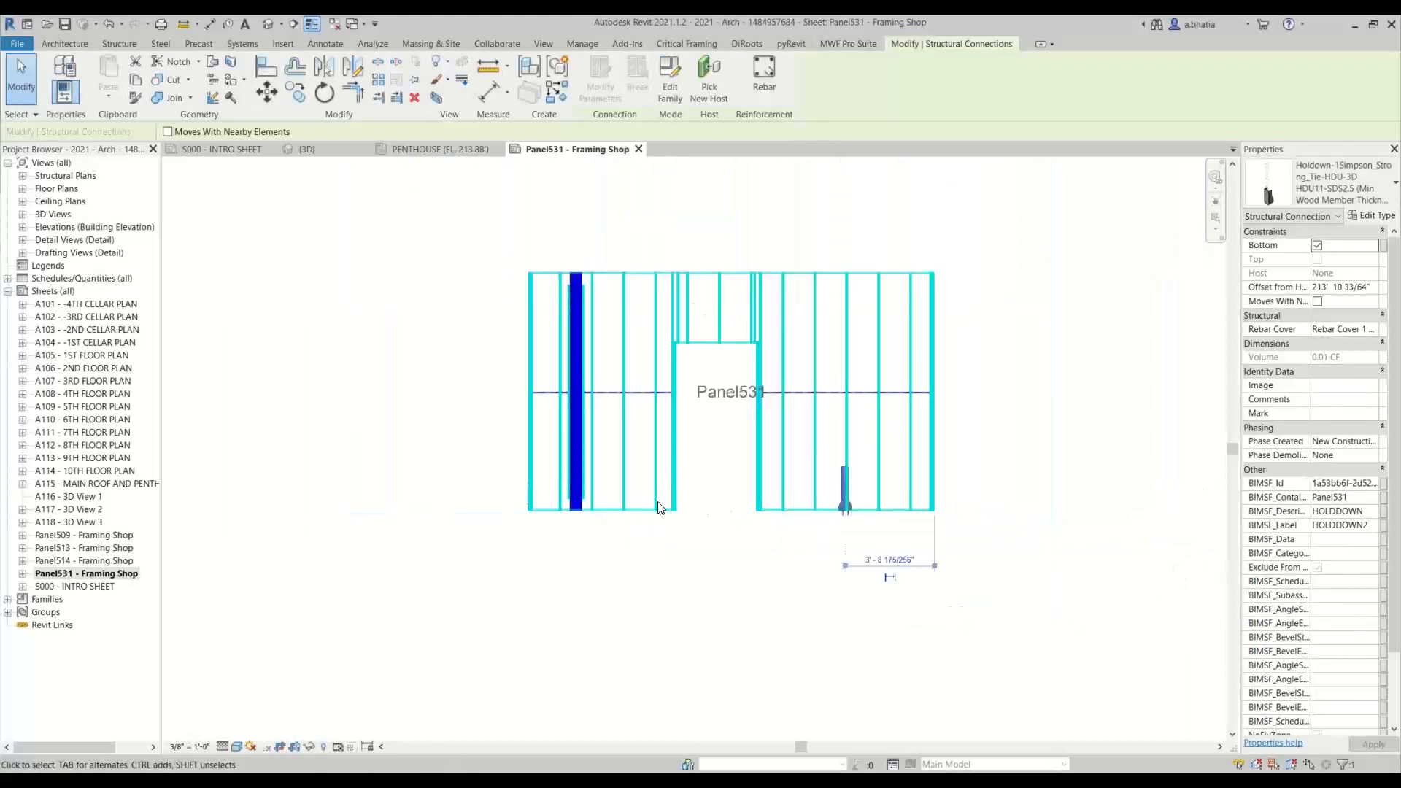
Step: Locate the row of anchor bolts far below the panel and check it up close
middle_drag(603, 547, 660, 375)
scroll(594, 526, down, 12)
scroll(610, 485, up, 6)
scroll(717, 599, up, 5)
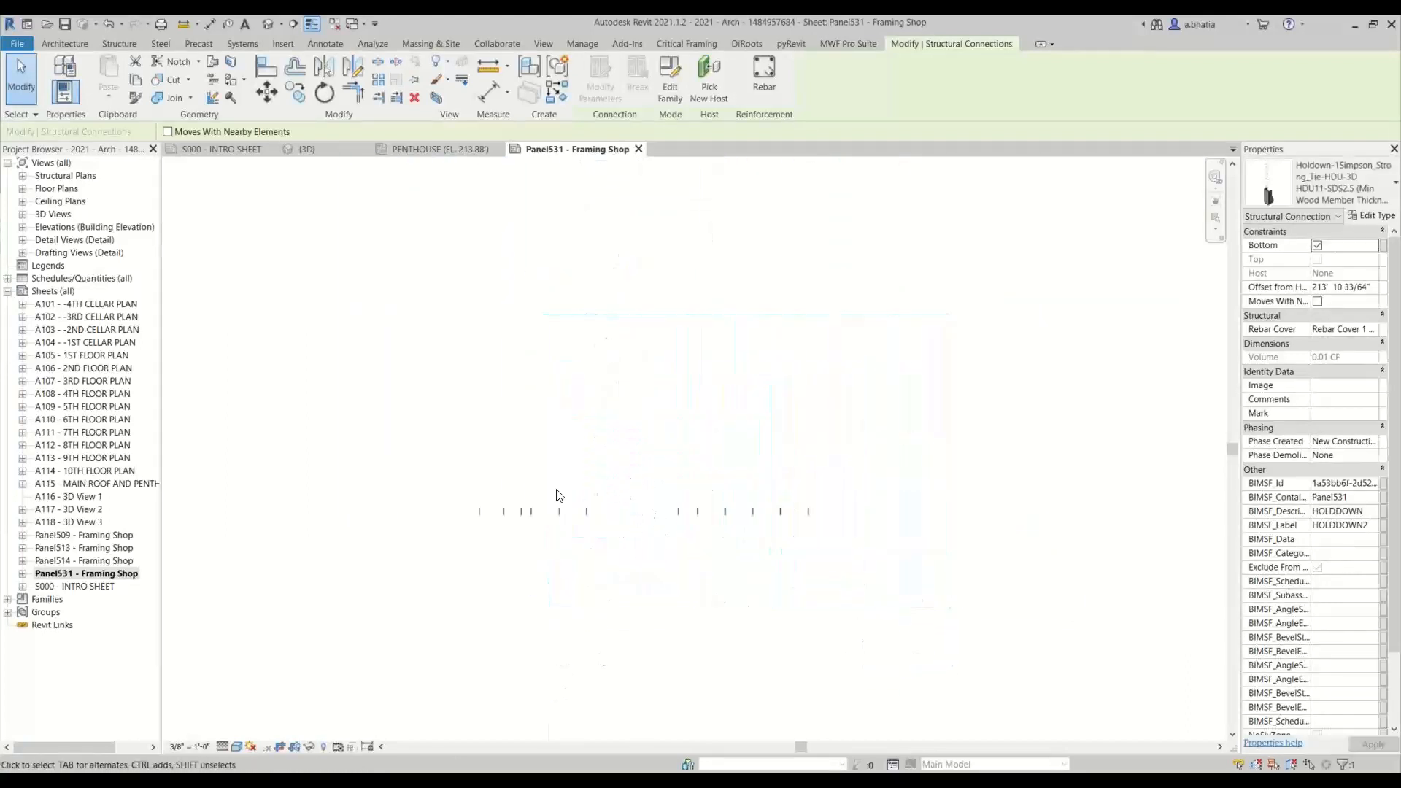
drag(429, 465, 853, 569)
scroll(808, 521, up, 3)
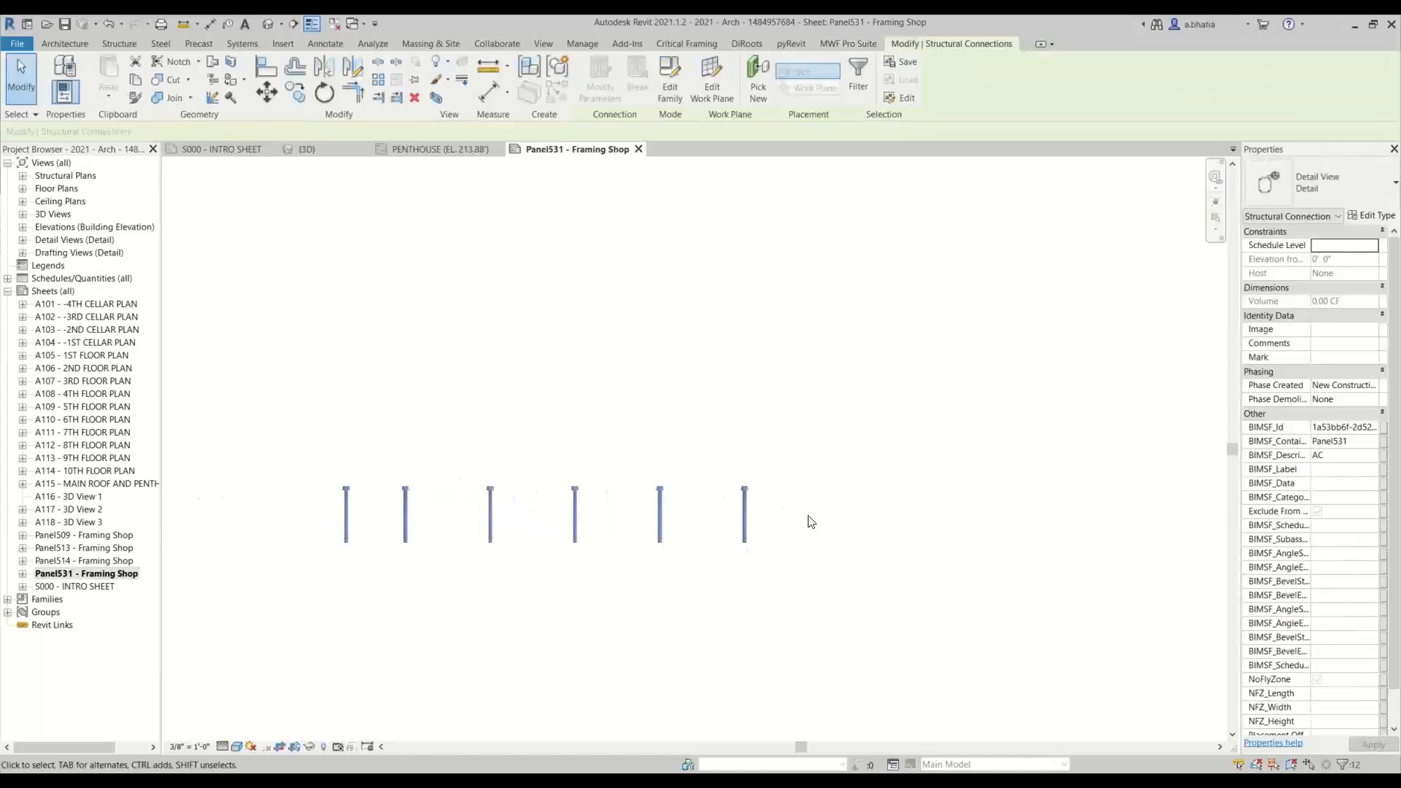
scroll(808, 521, up, 2)
key(Escape)
scroll(806, 522, down, 6)
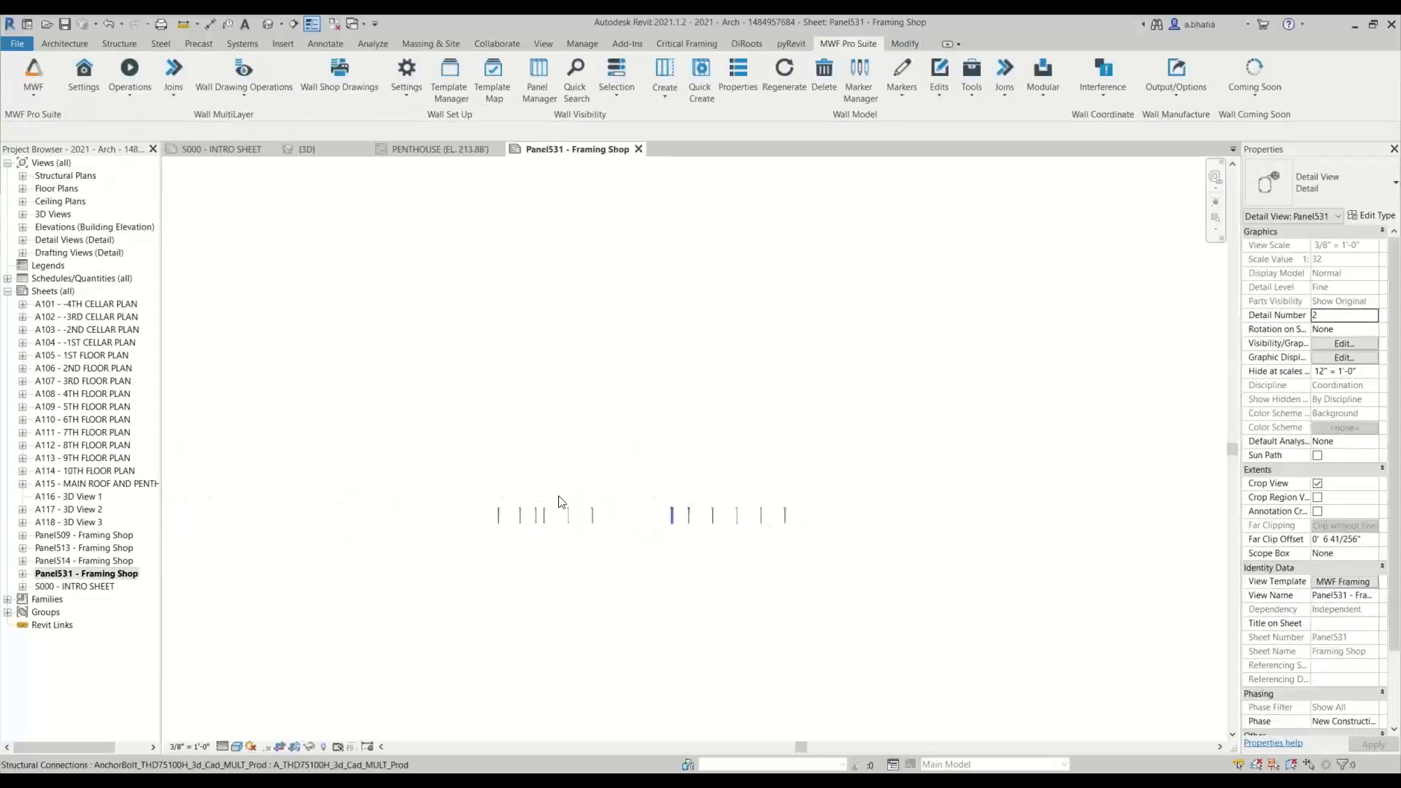
Step: Try to change the structural connection type of the whole anchor bolt row
drag(431, 472, 809, 578)
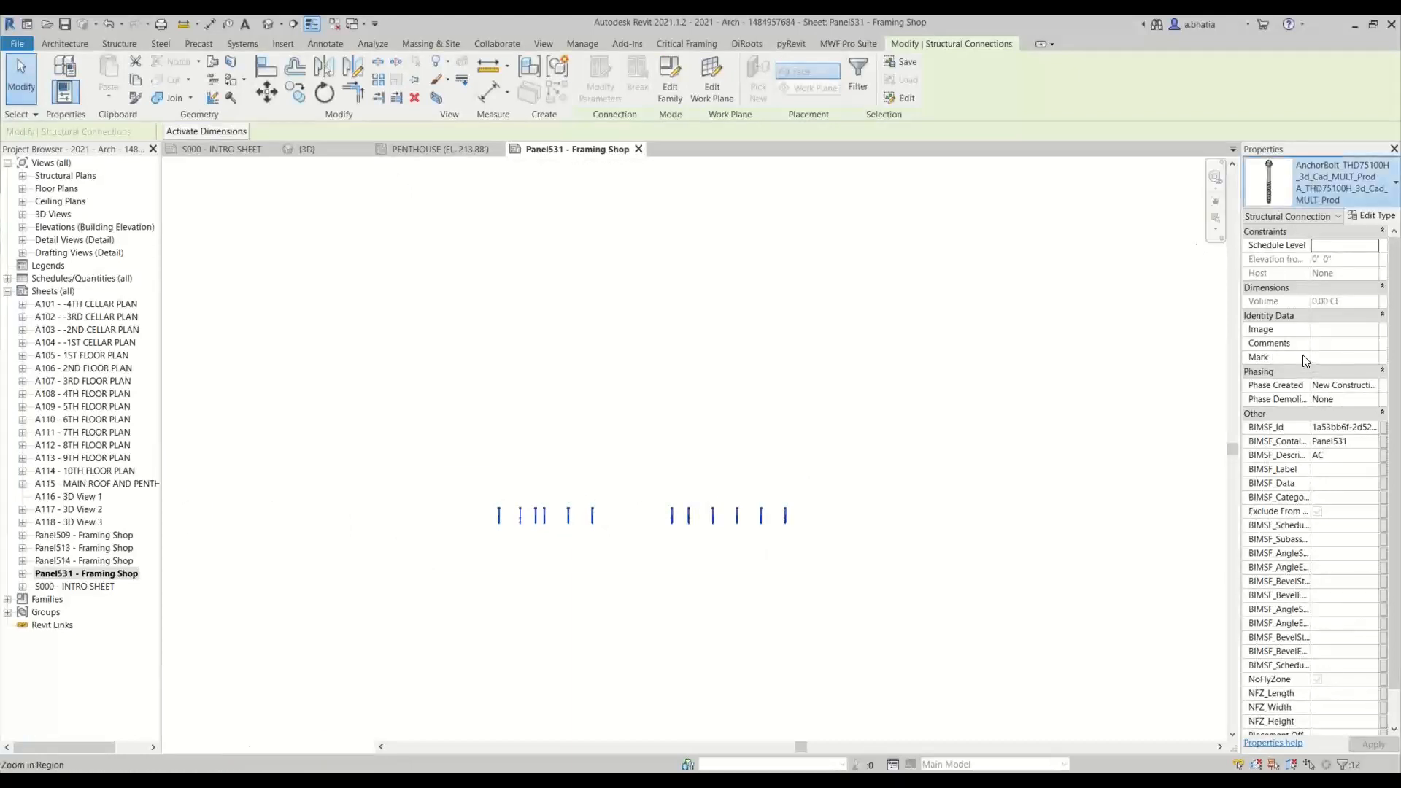
click(1306, 191)
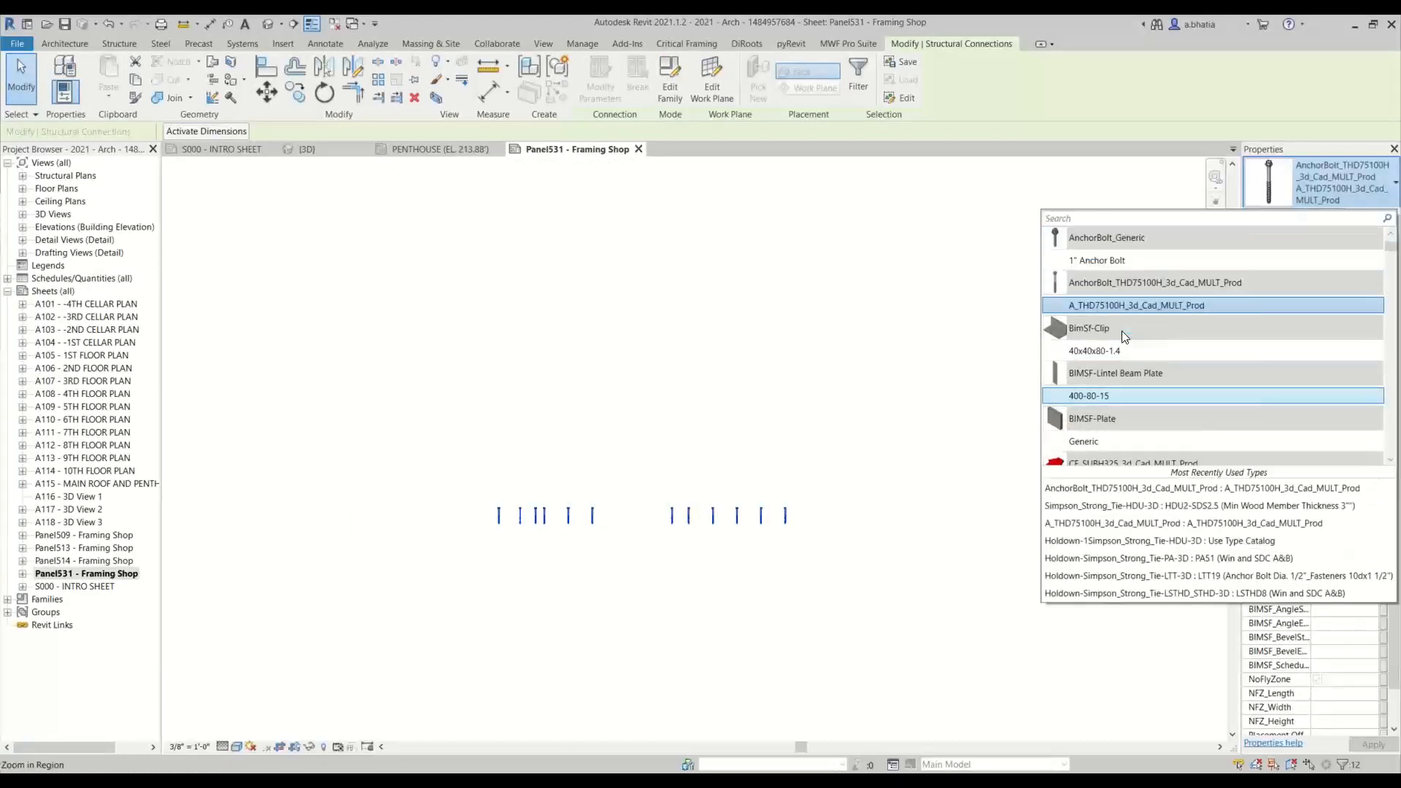
scroll(1122, 332, up, 2)
click(1119, 307)
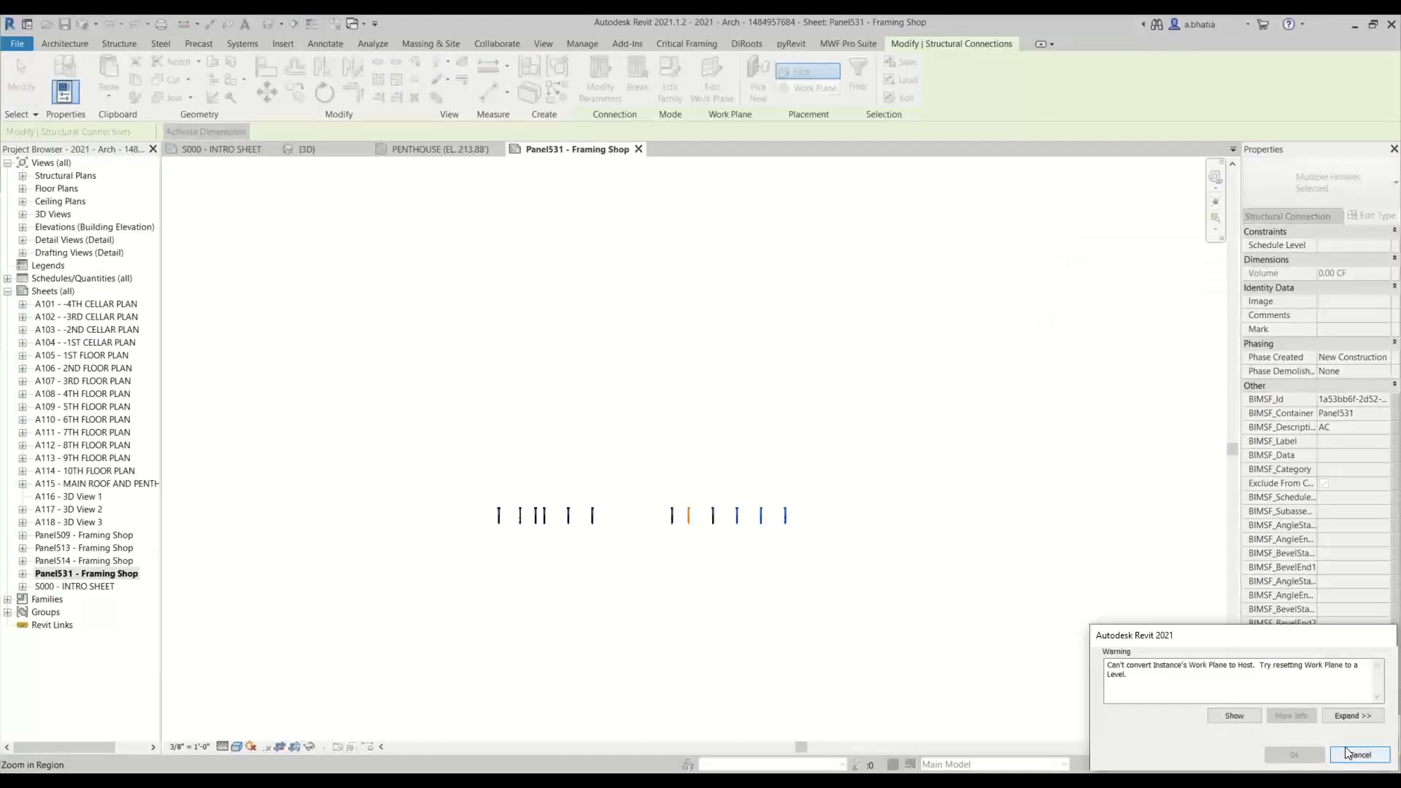
click(1348, 753)
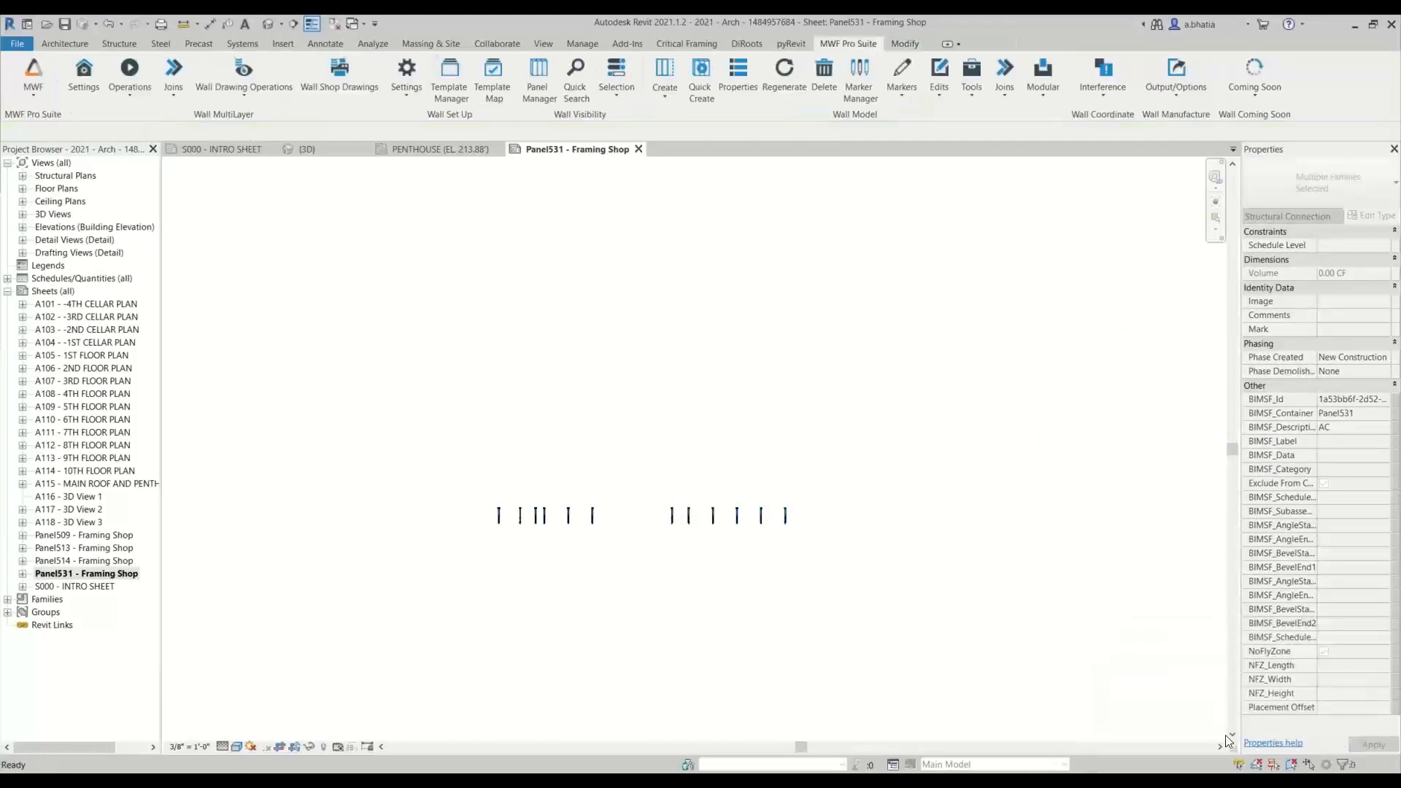
Step: Close the Panel531 sheet, select a stud of Panel531 in the 3D view and open its Add/Edit Panel Anchors settings
click(639, 148)
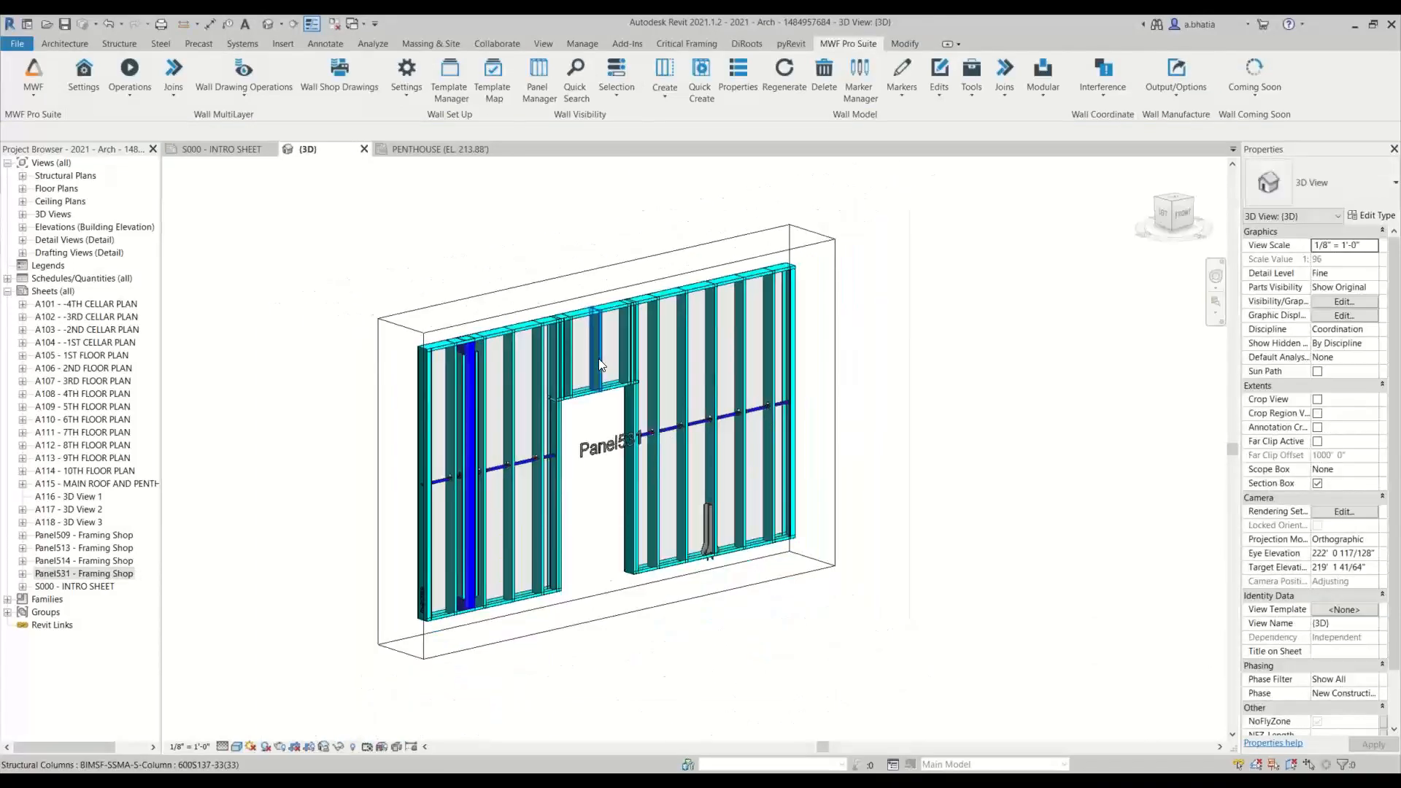
scroll(532, 625, up, 3)
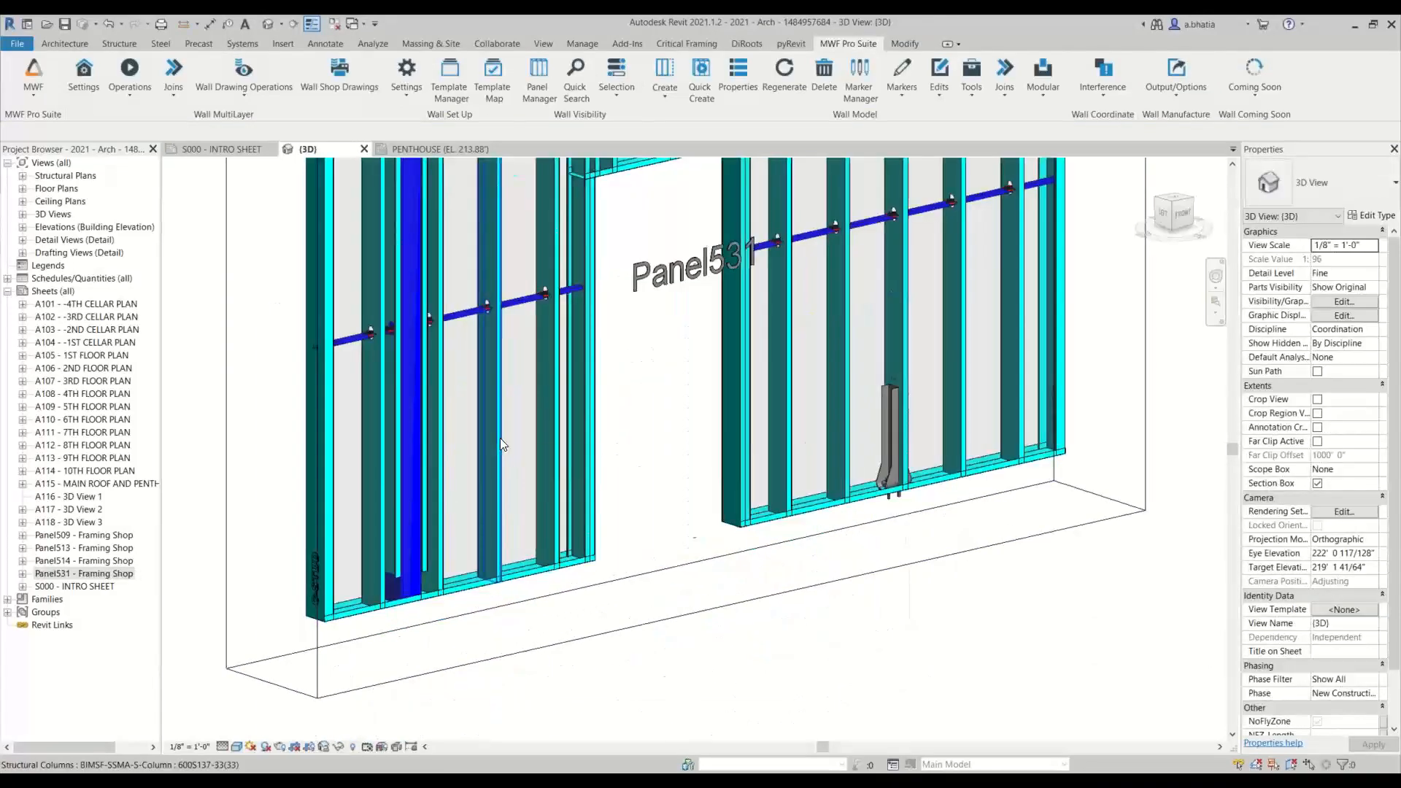
scroll(501, 437, down, 5)
click(500, 437)
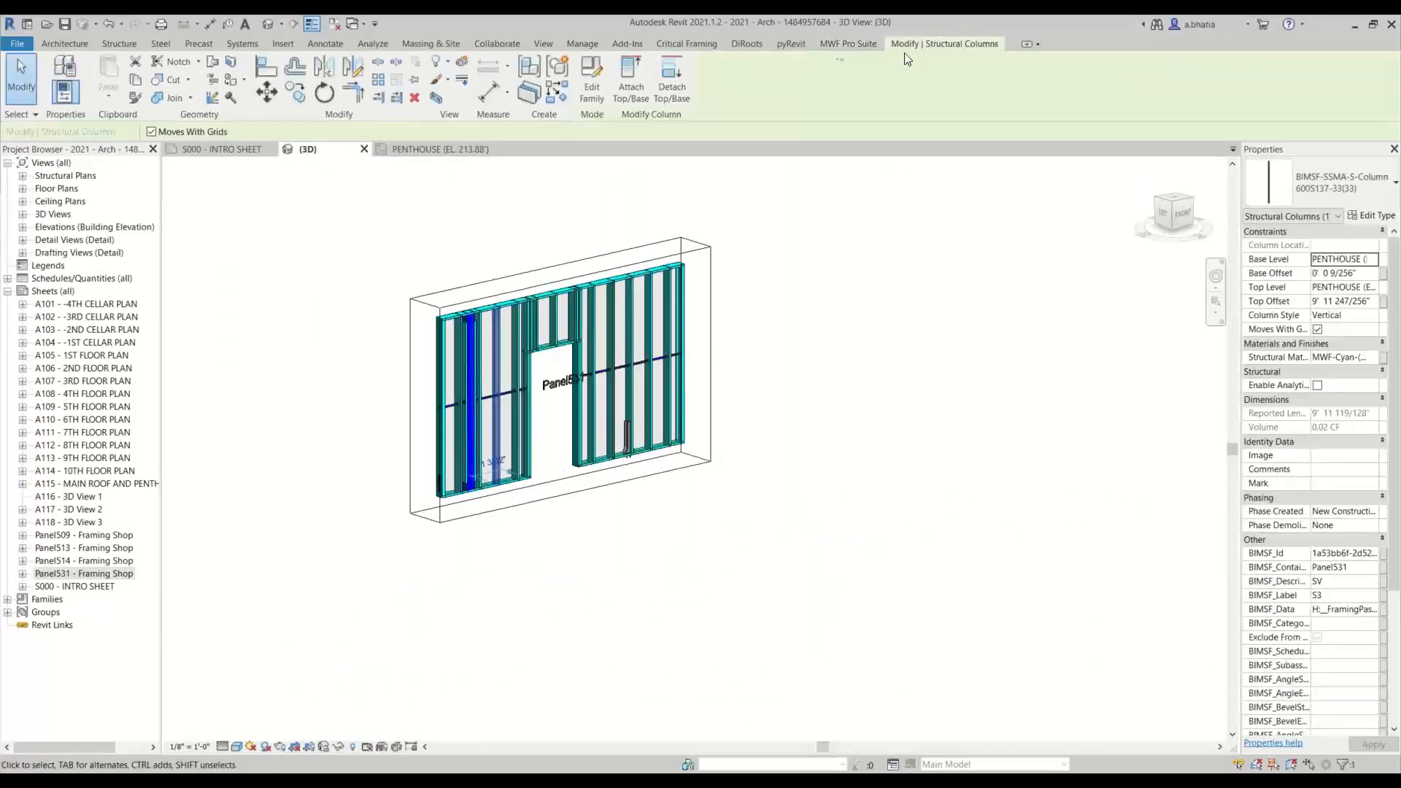
click(841, 42)
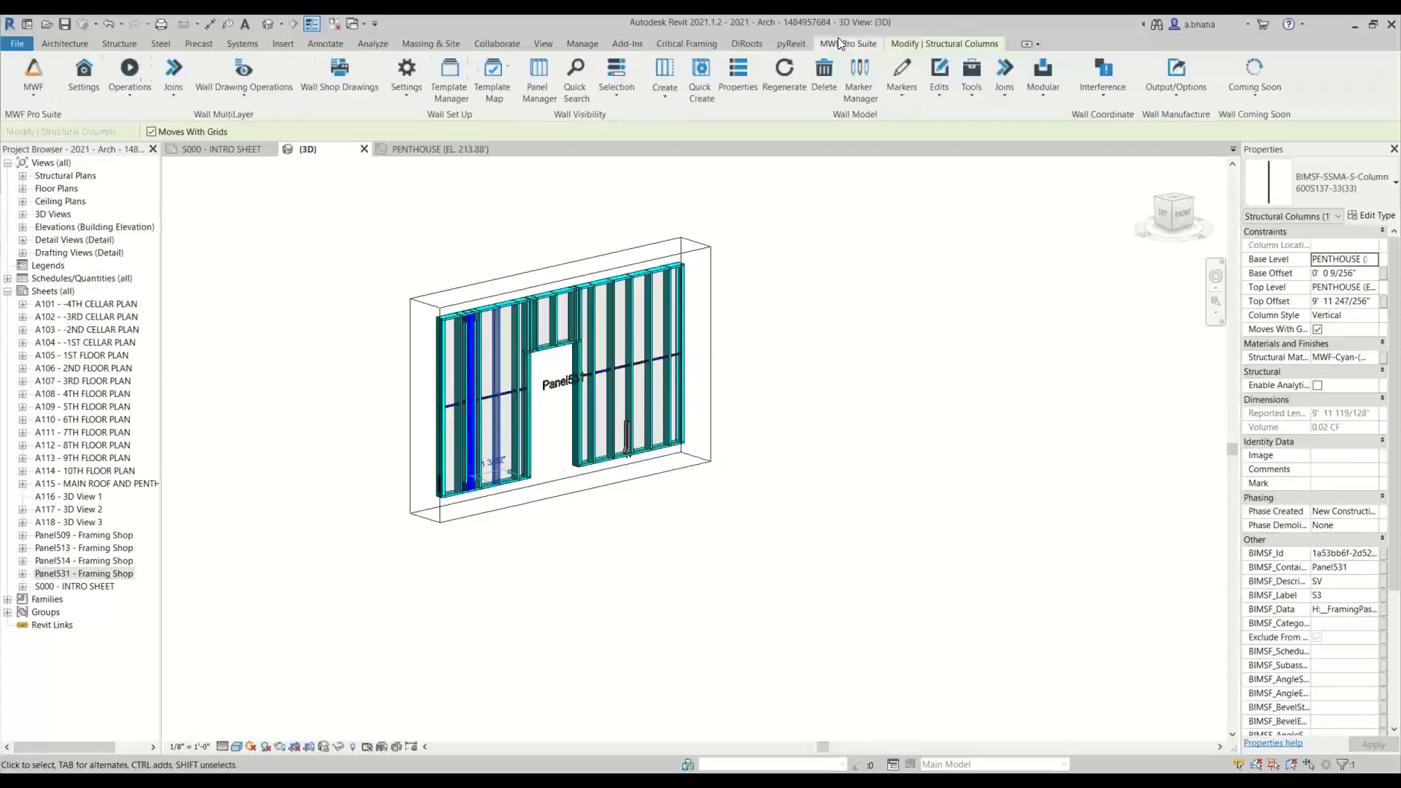
click(937, 84)
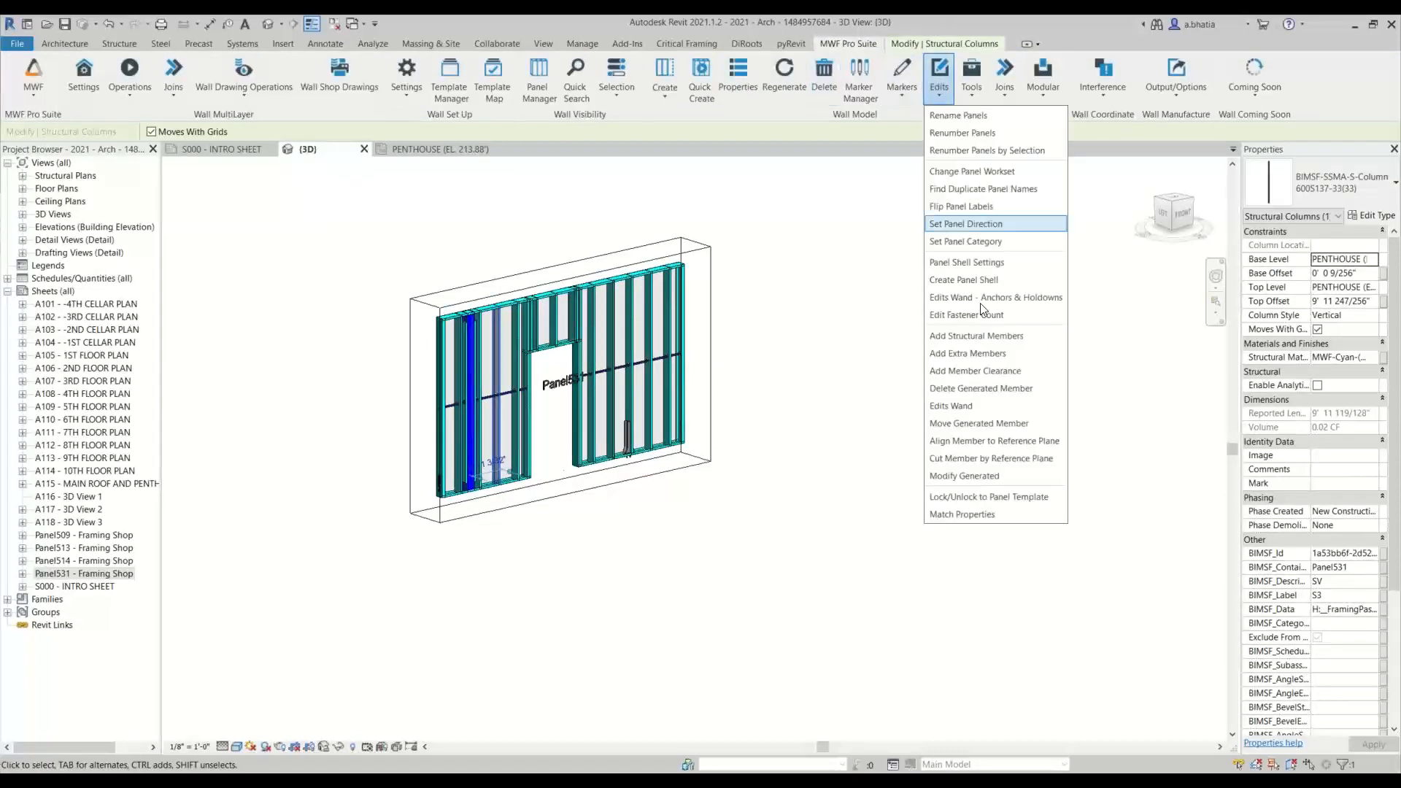
click(972, 72)
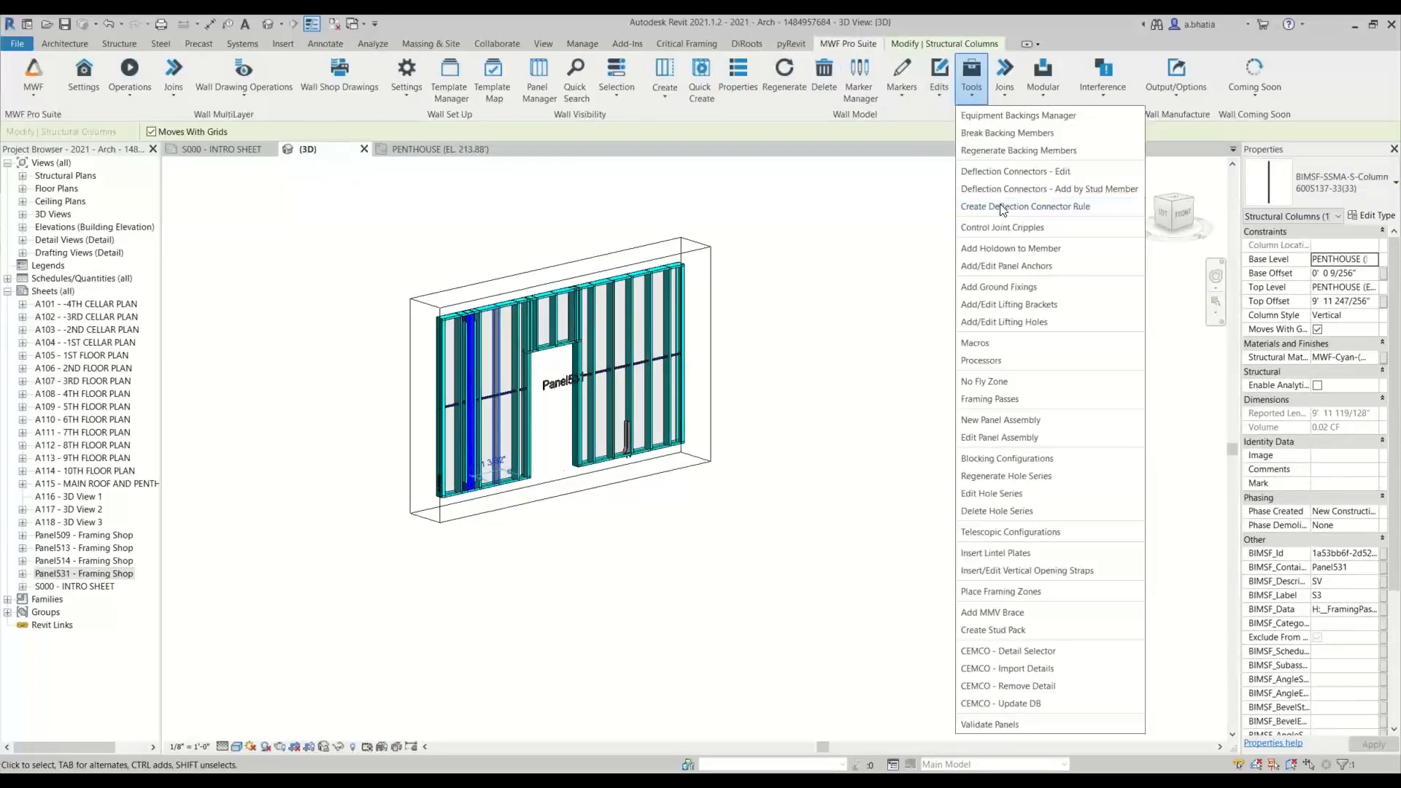
click(1014, 267)
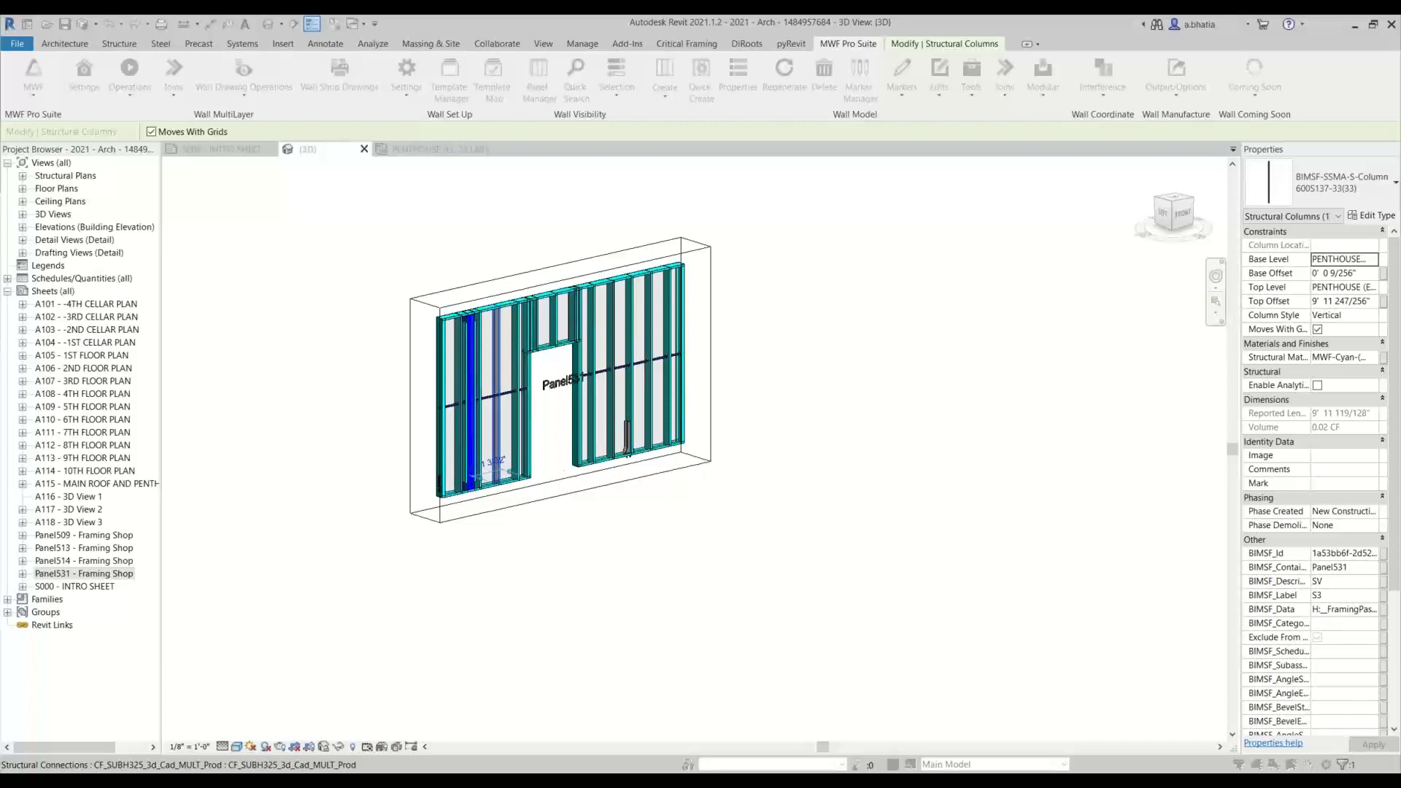
drag(0, 54, 578, 156)
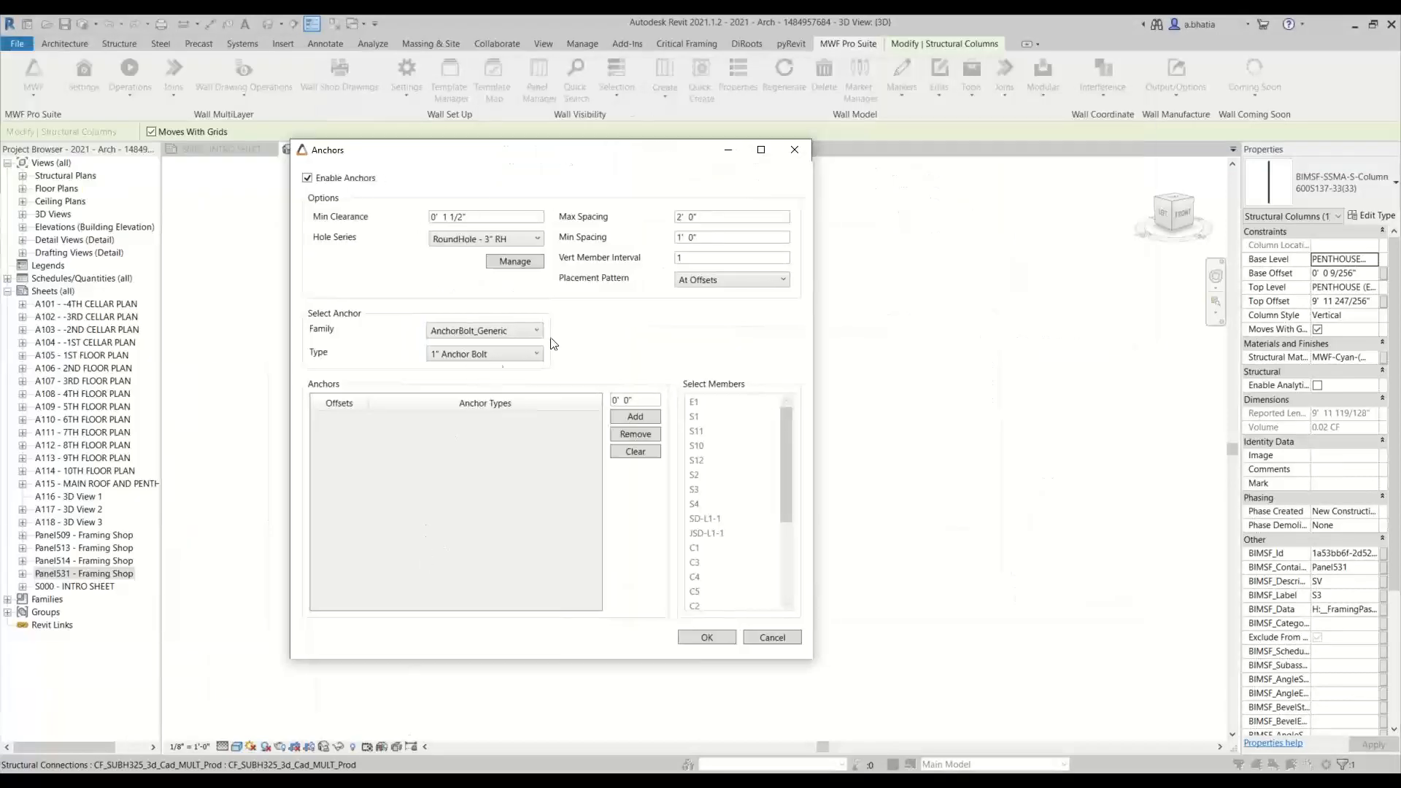
Step: Try the At Member Interval placement pattern for the panel anchors and return it to At Offsets
click(692, 283)
click(692, 286)
click(693, 278)
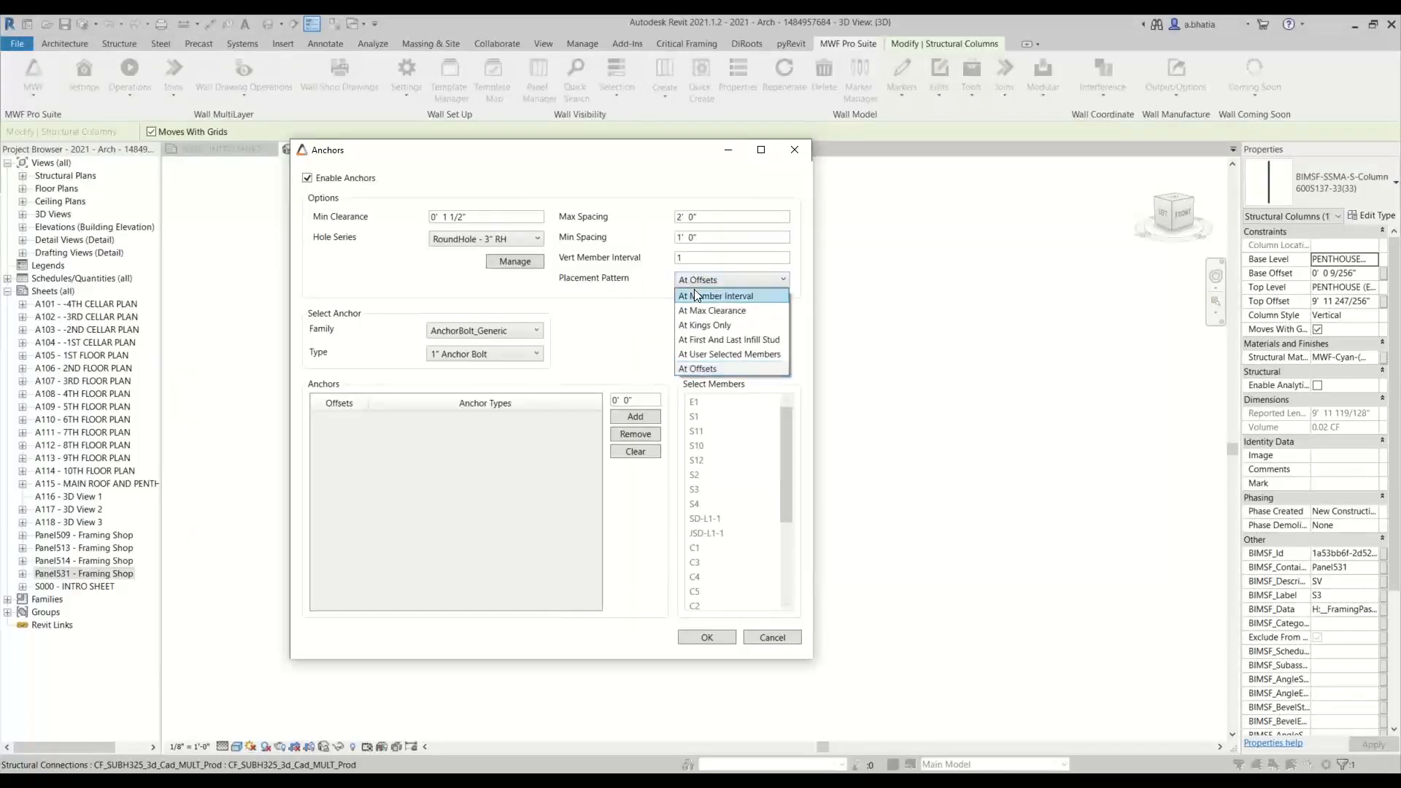
click(710, 301)
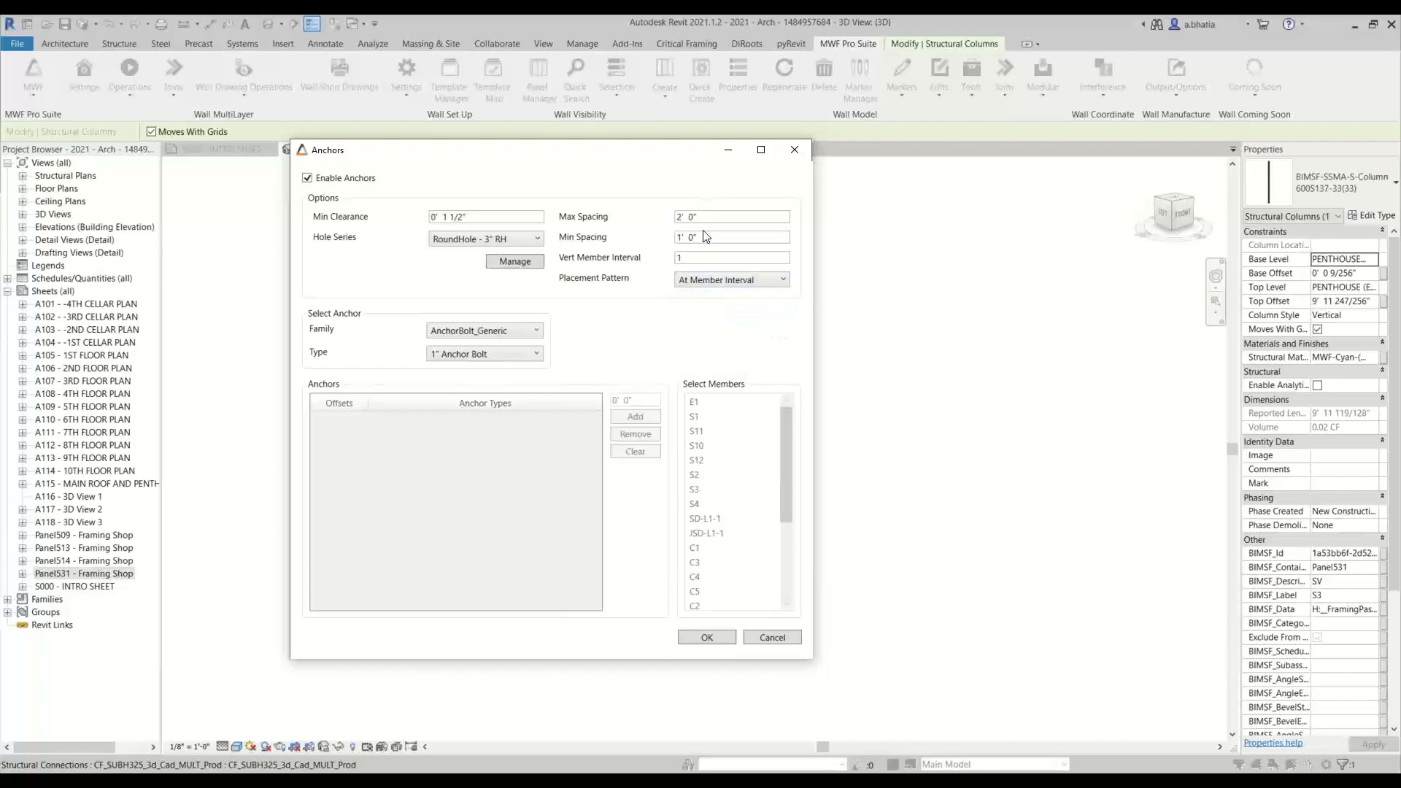
click(702, 278)
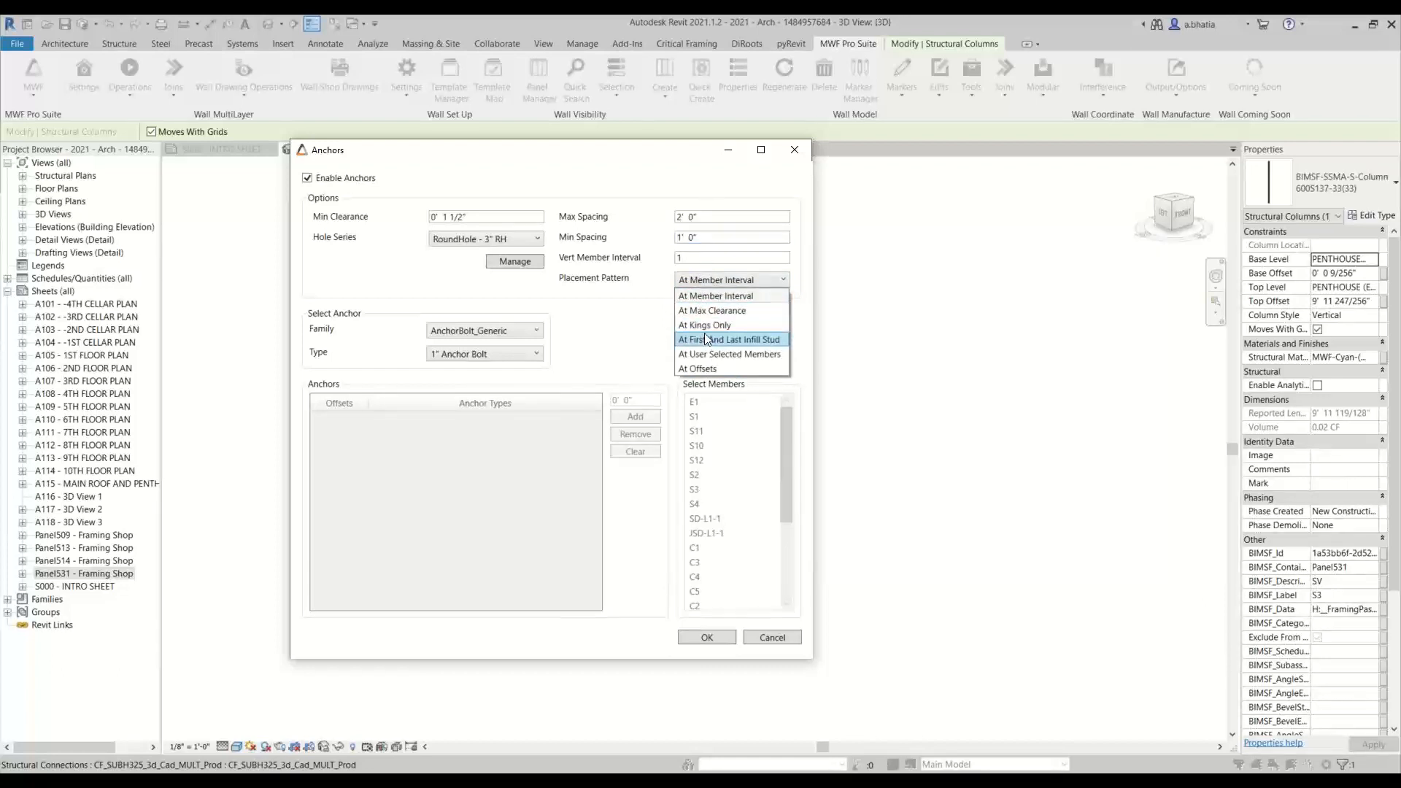
click(712, 369)
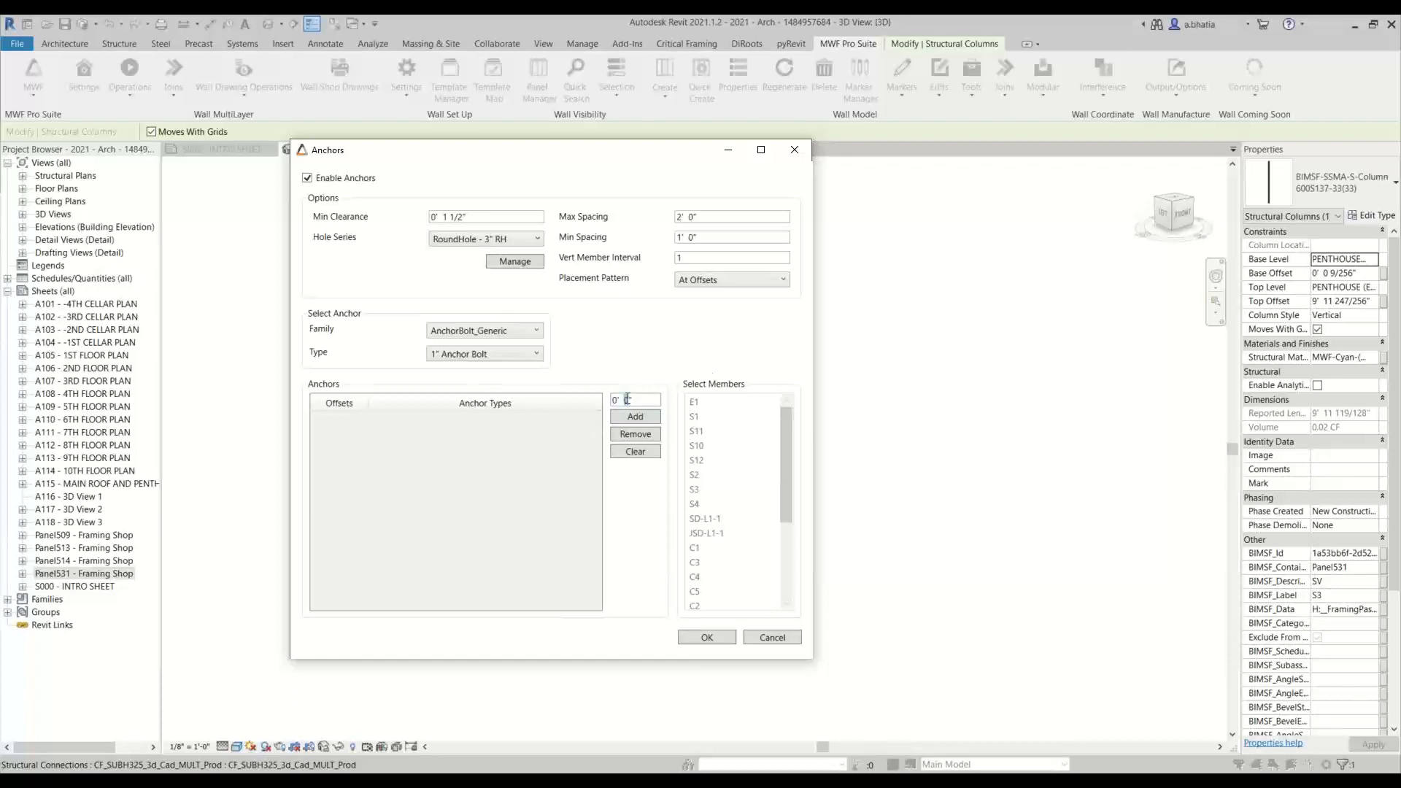
Step: Add AnchorBolt_Generic 1" Anchor Bolts at offsets of 1' 0", 3' 0", 5' 0" and 8' 0", and apply the anchor settings
text(0)
key(BackSpace)
key(BackSpace)
text(0)
drag(615, 400, 618, 396)
text(1)
click(634, 419)
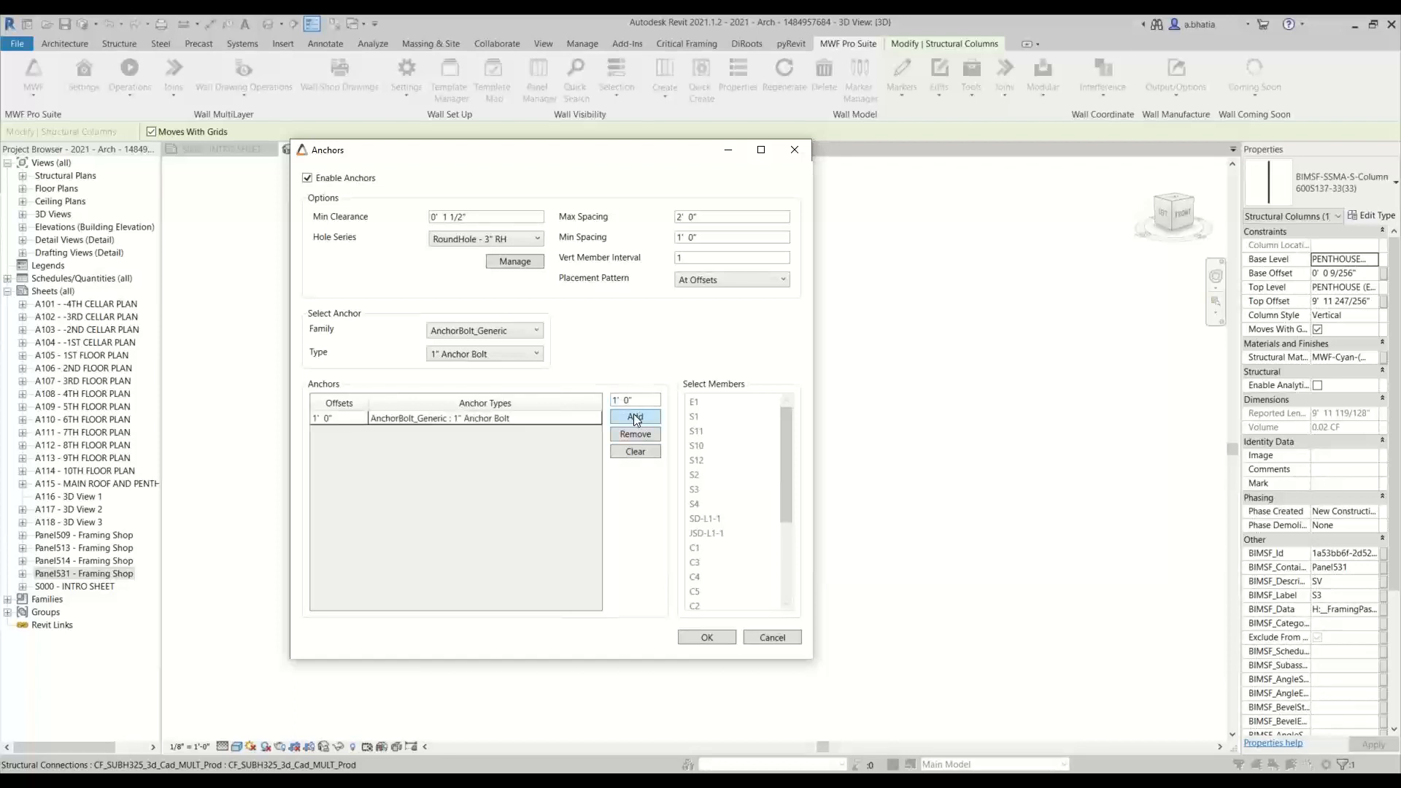
drag(614, 400, 618, 400)
click(635, 418)
drag(619, 400, 611, 401)
click(628, 419)
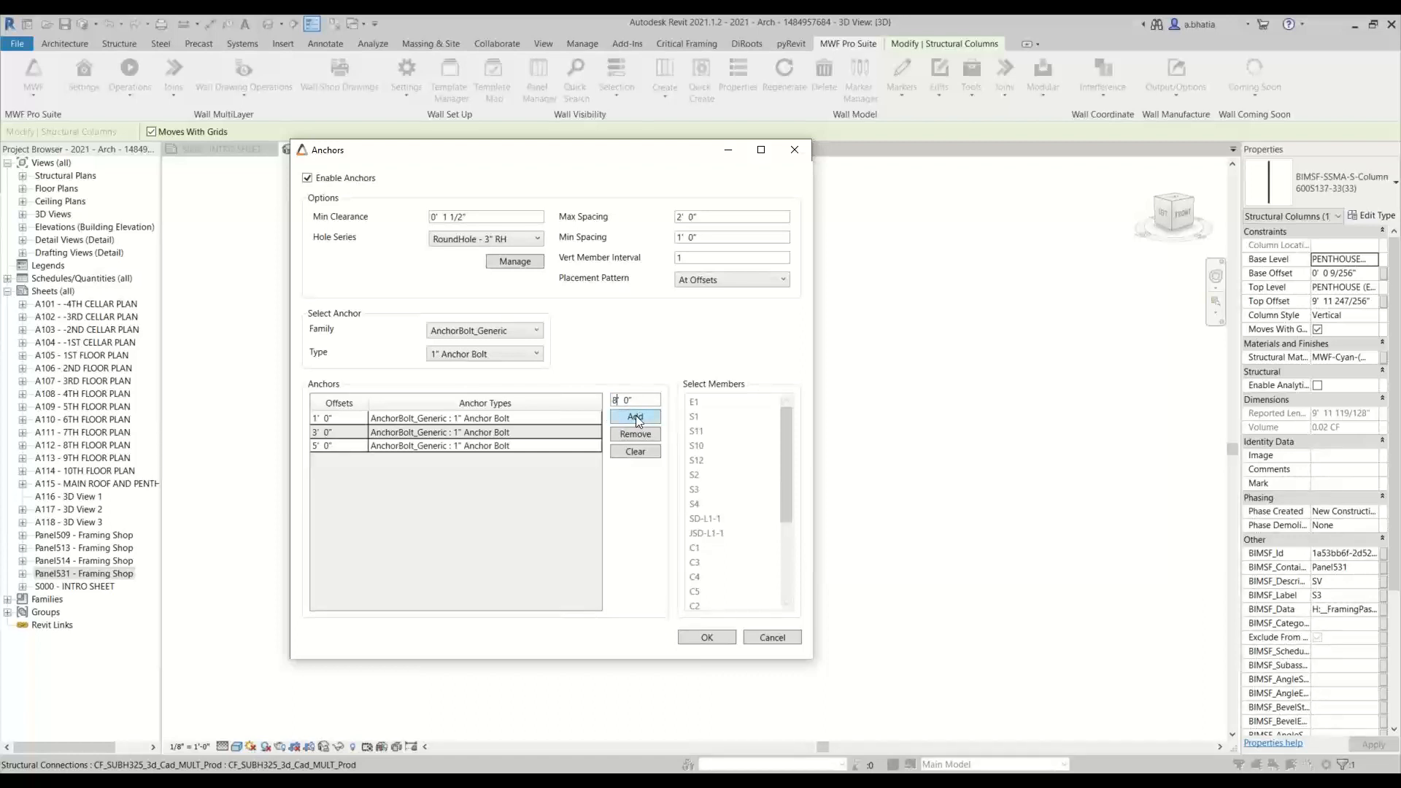
click(636, 417)
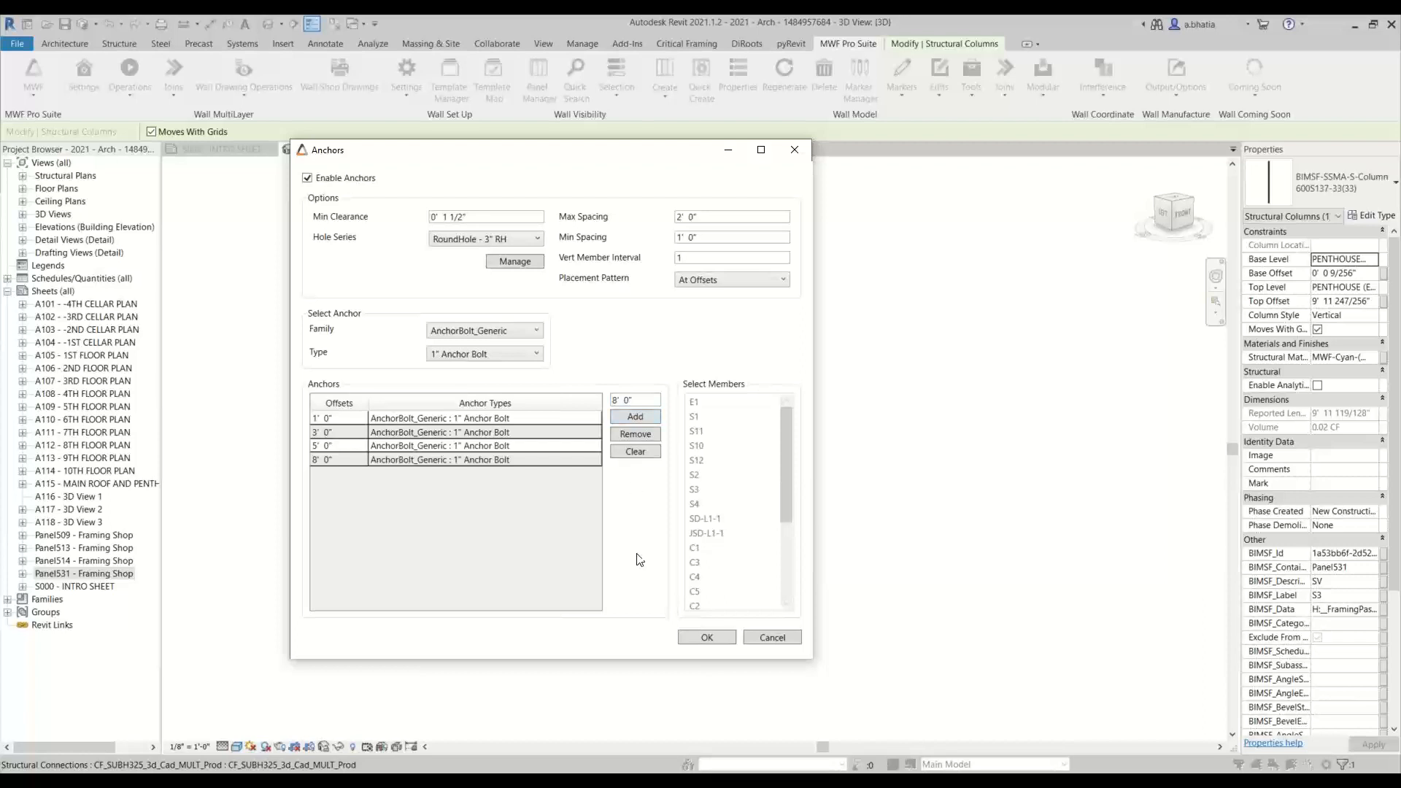
click(702, 635)
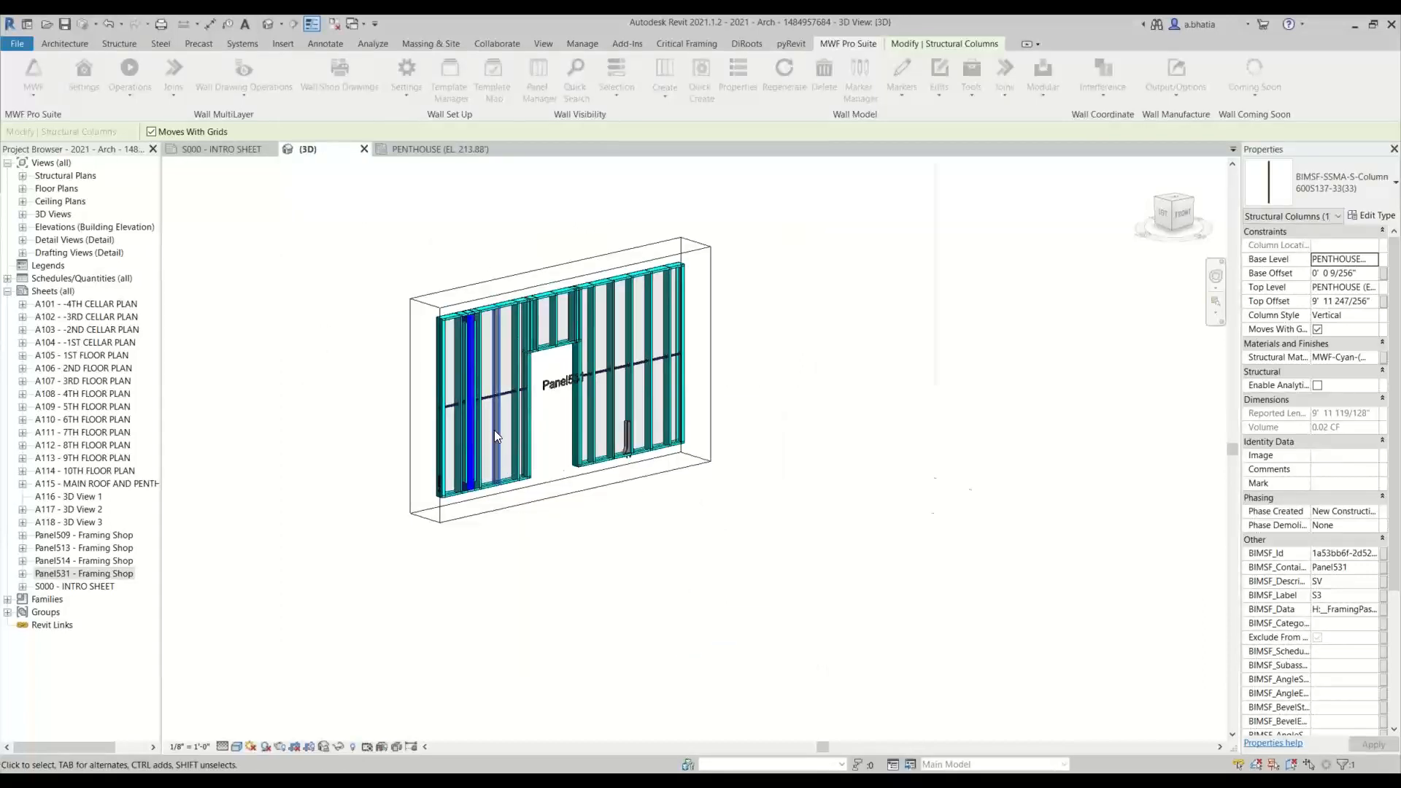
Step: Delete the single anchor bolt that sits in Panel531's door opening
scroll(511, 413, up, 3)
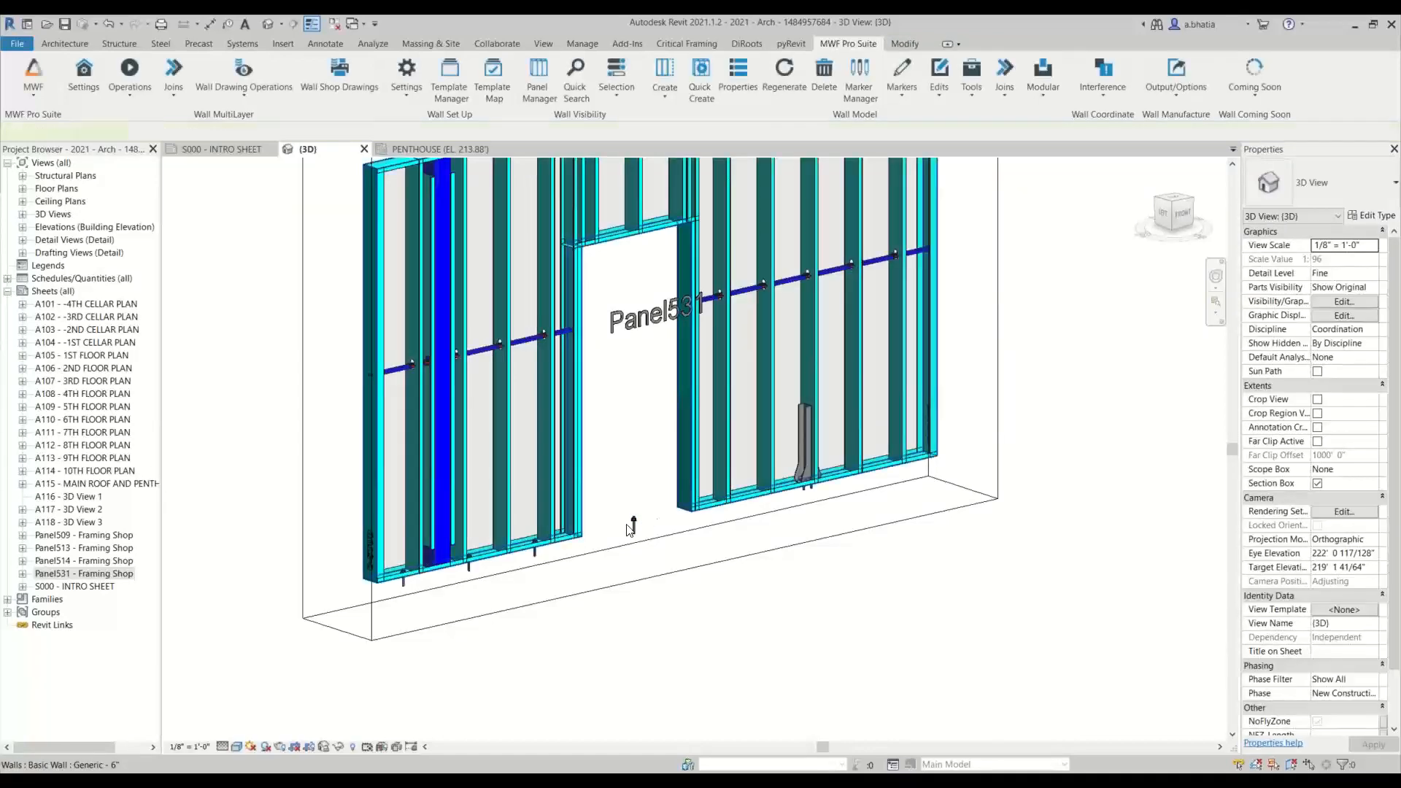
click(630, 527)
middle_drag(630, 527, 624, 657)
scroll(632, 657, up, 3)
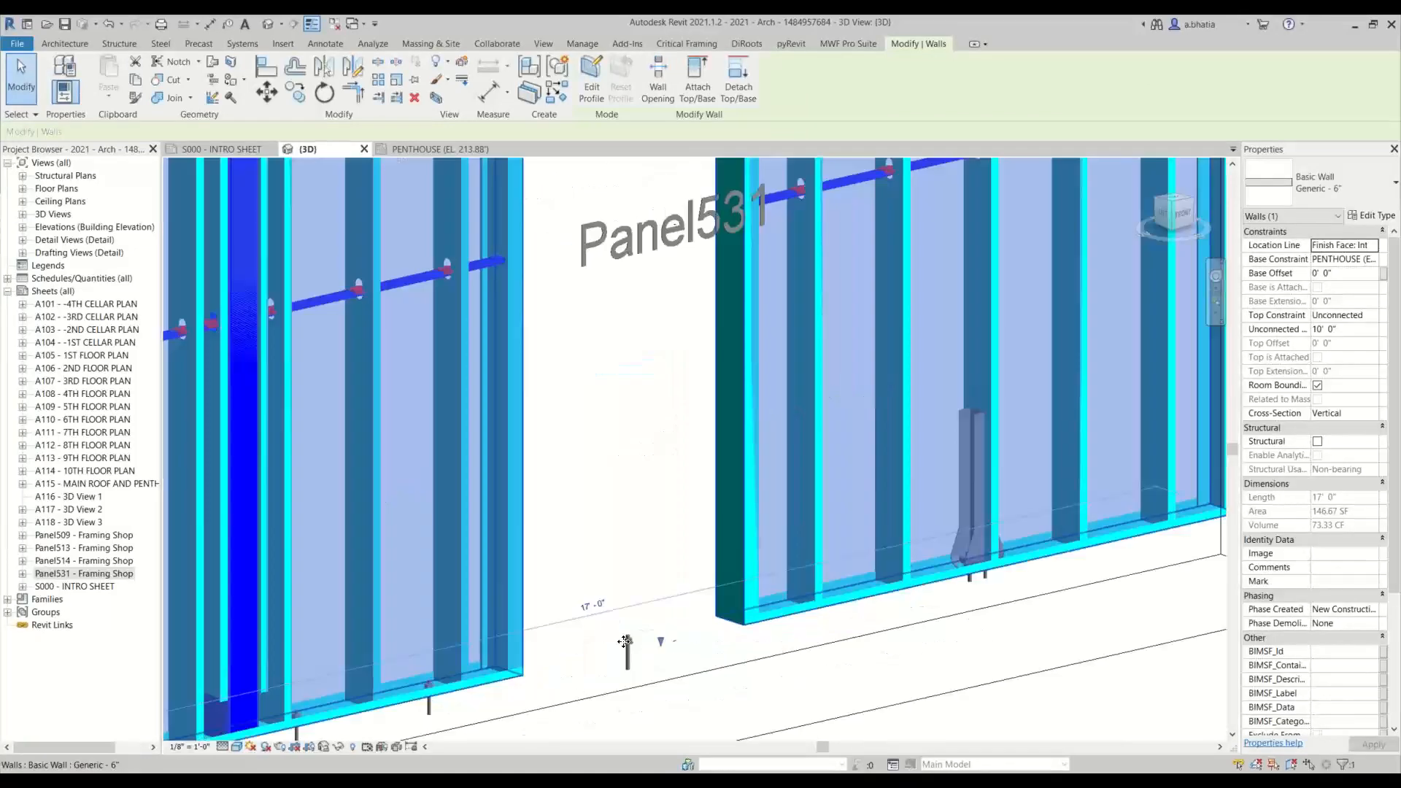
click(632, 660)
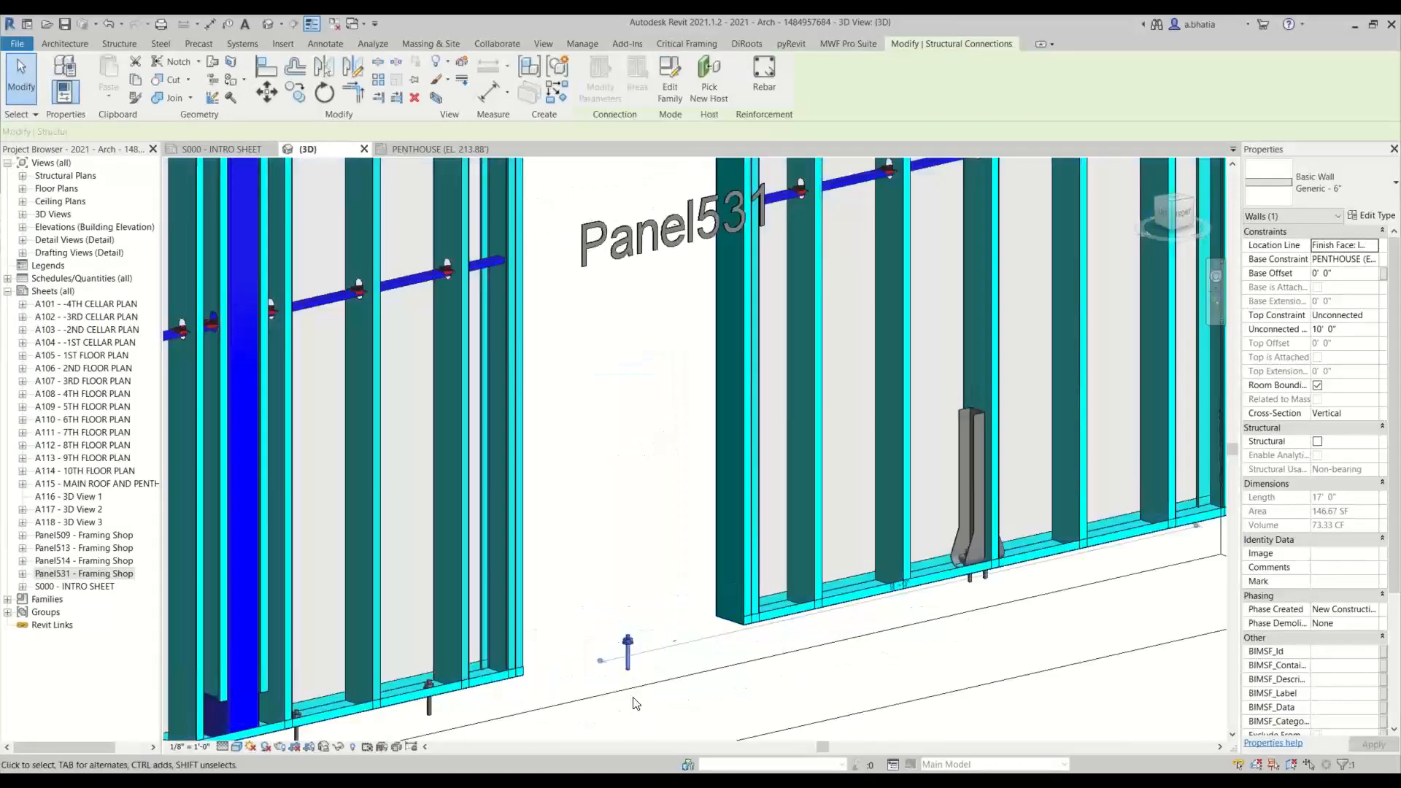
scroll(636, 703, down, 3)
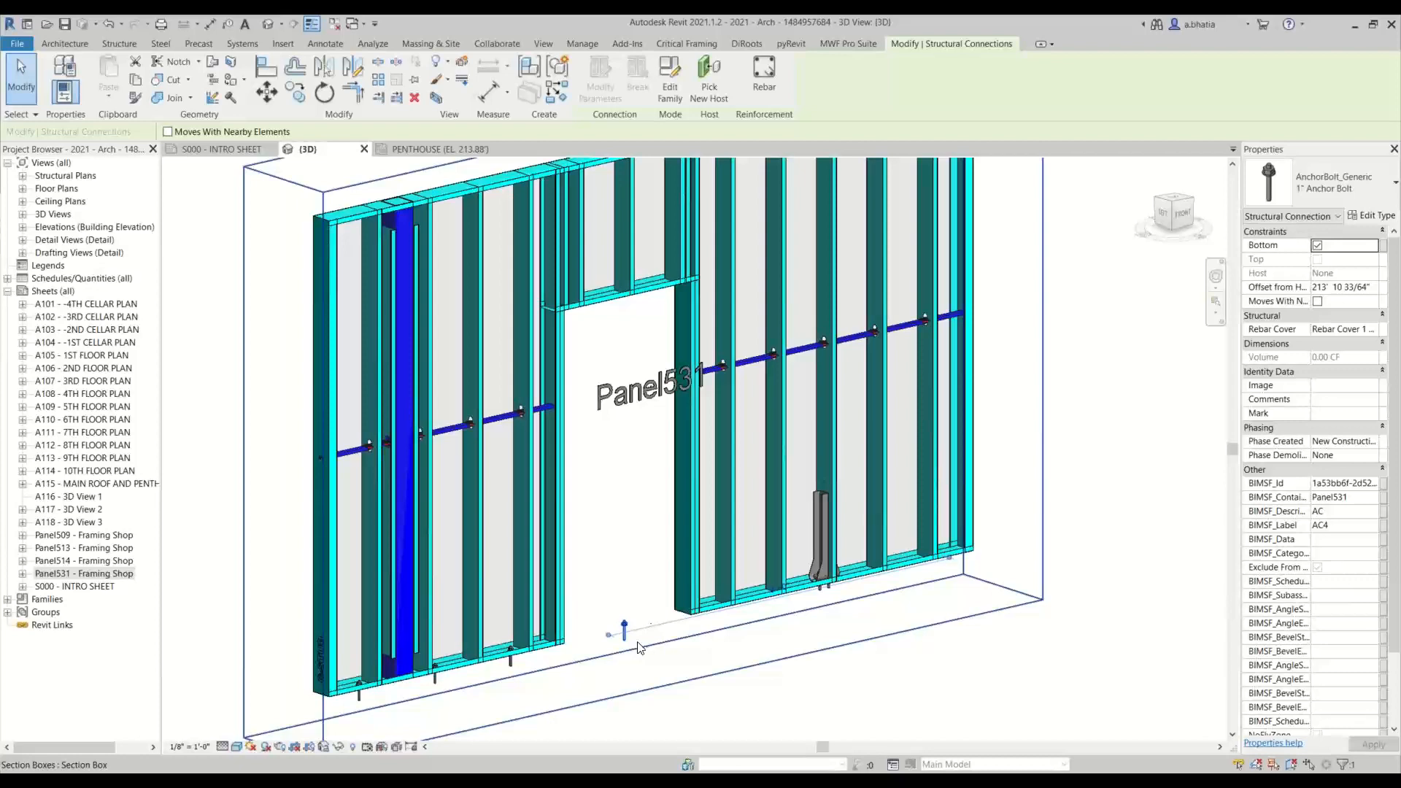
key(Delete)
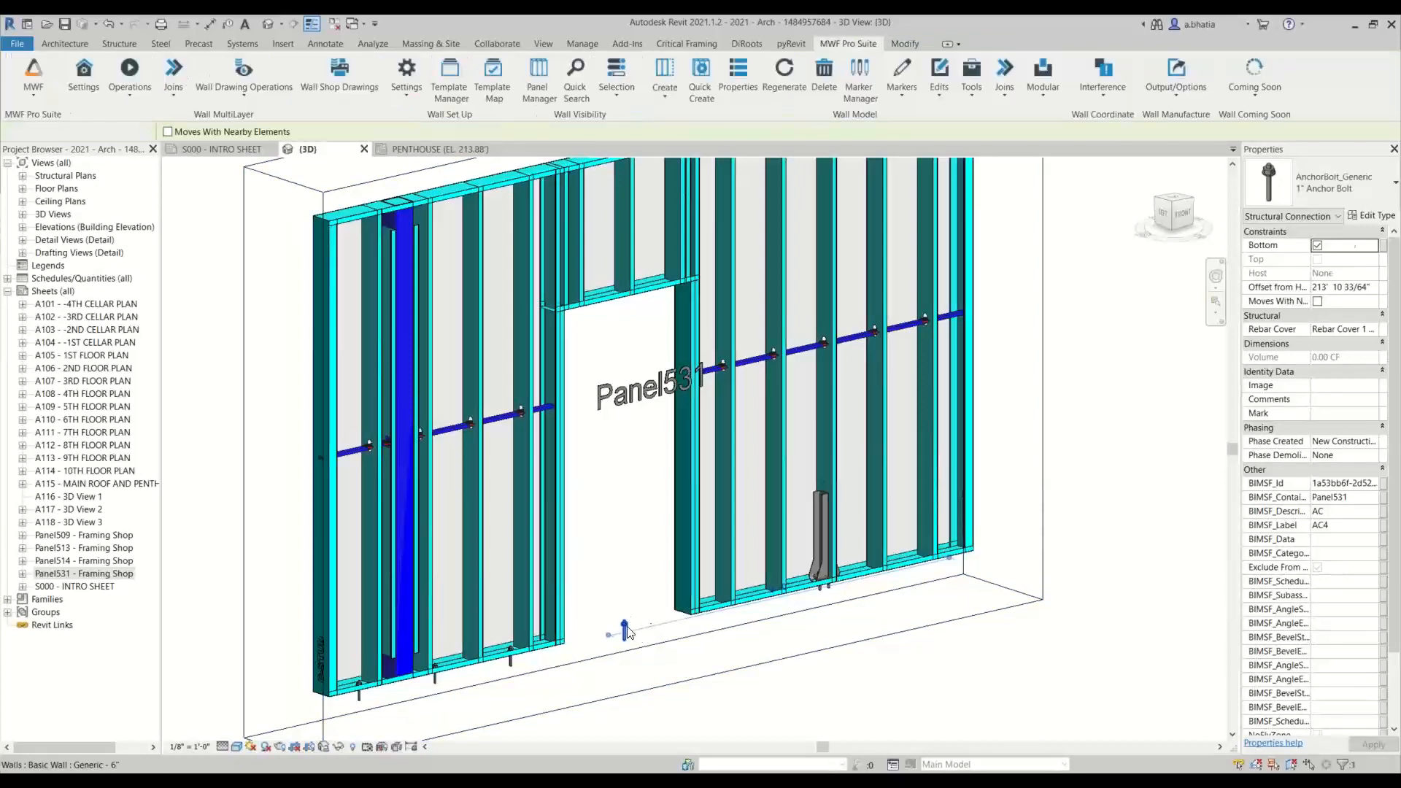
scroll(702, 541, down, 1)
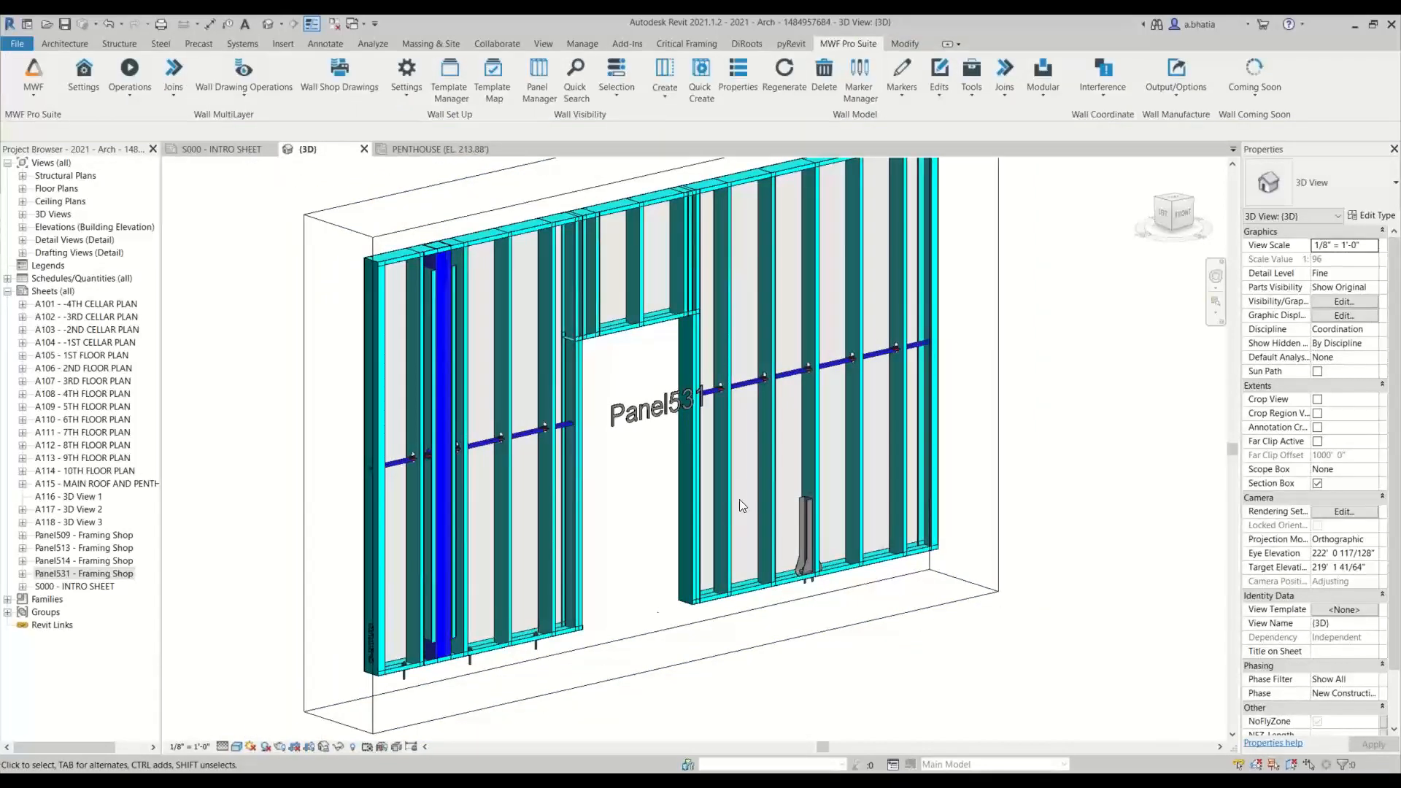
Step: Regenerate Panel531's wall shop drawing with MWF Shops 11x17 (Default) - Custom Cut List, overriding the existing one, and open its Framing Shop sheet
click(730, 513)
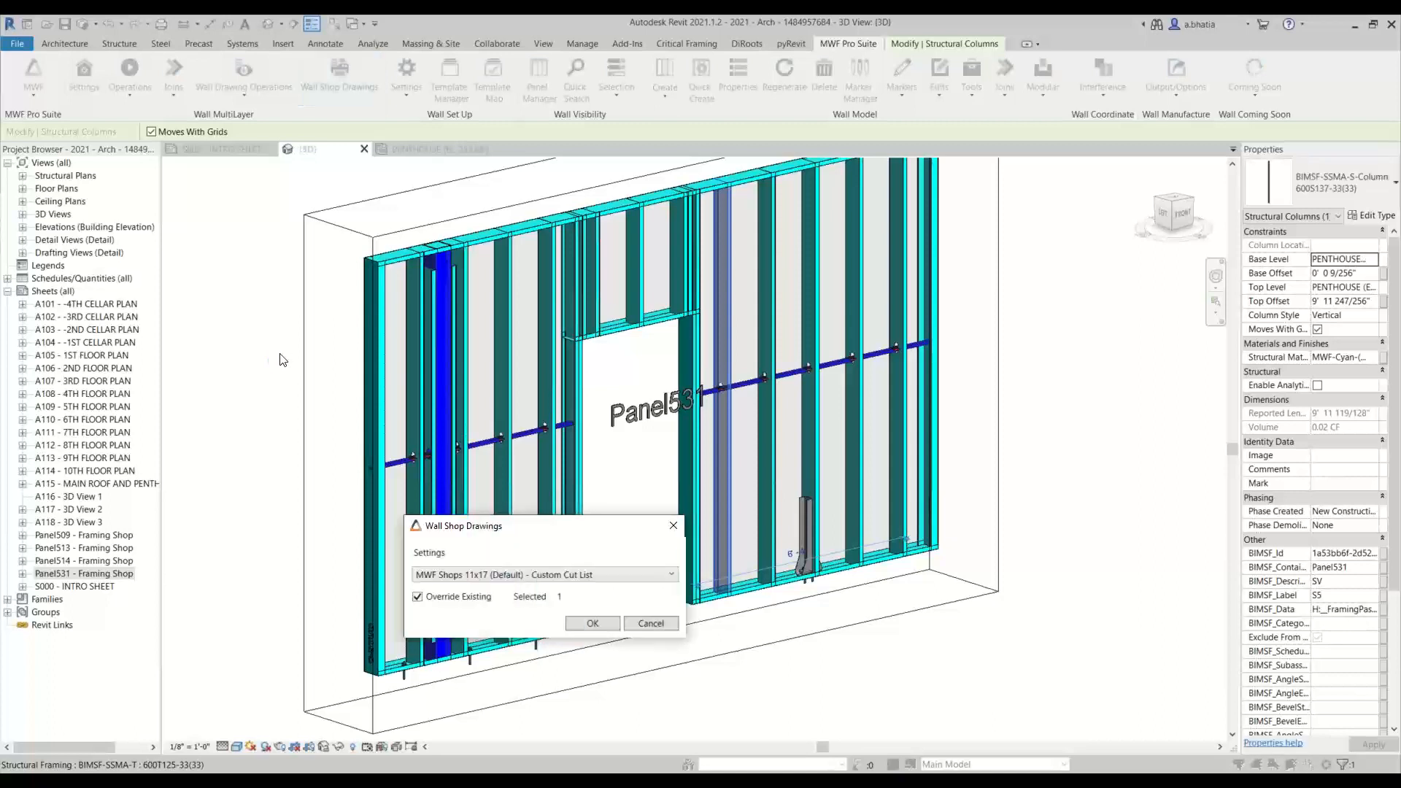
click(592, 624)
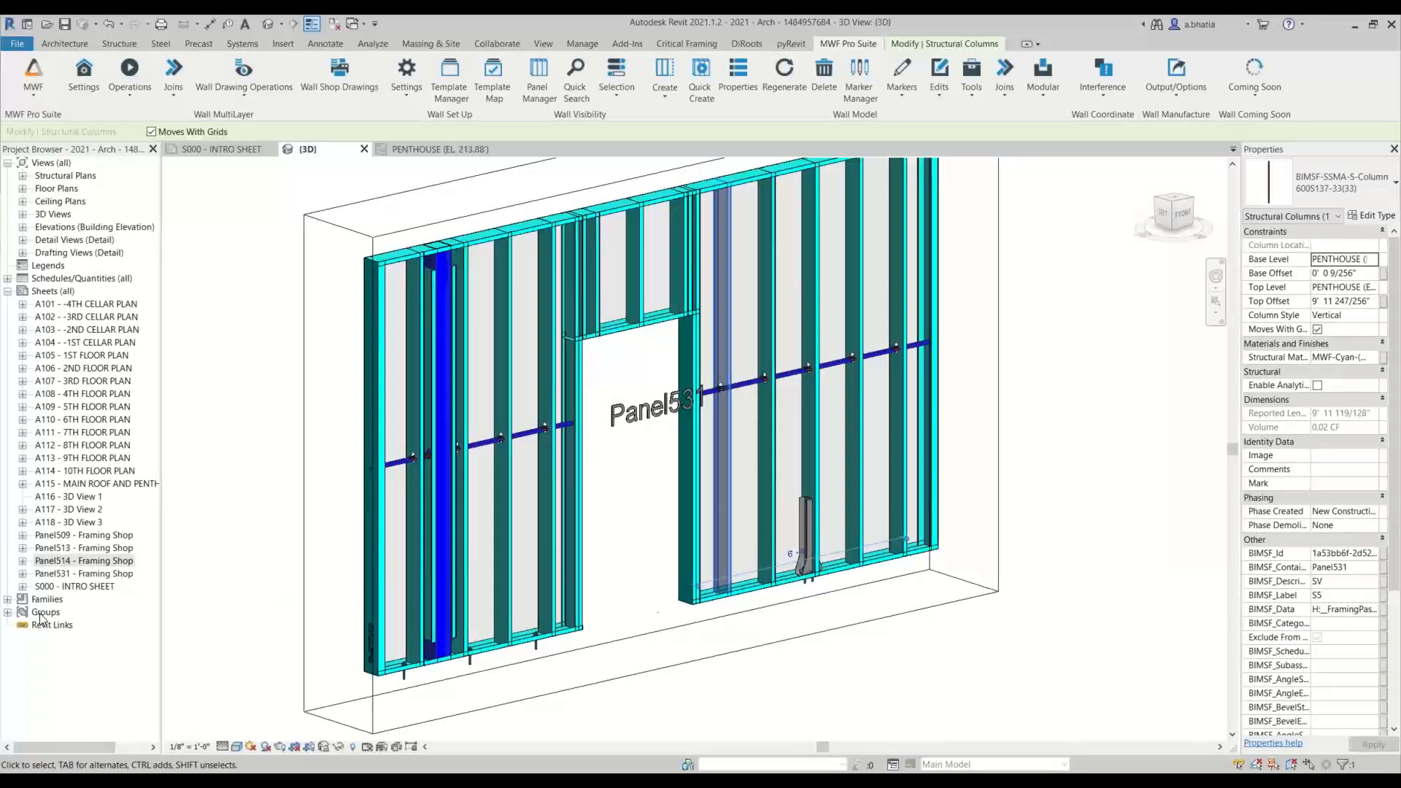
click(63, 575)
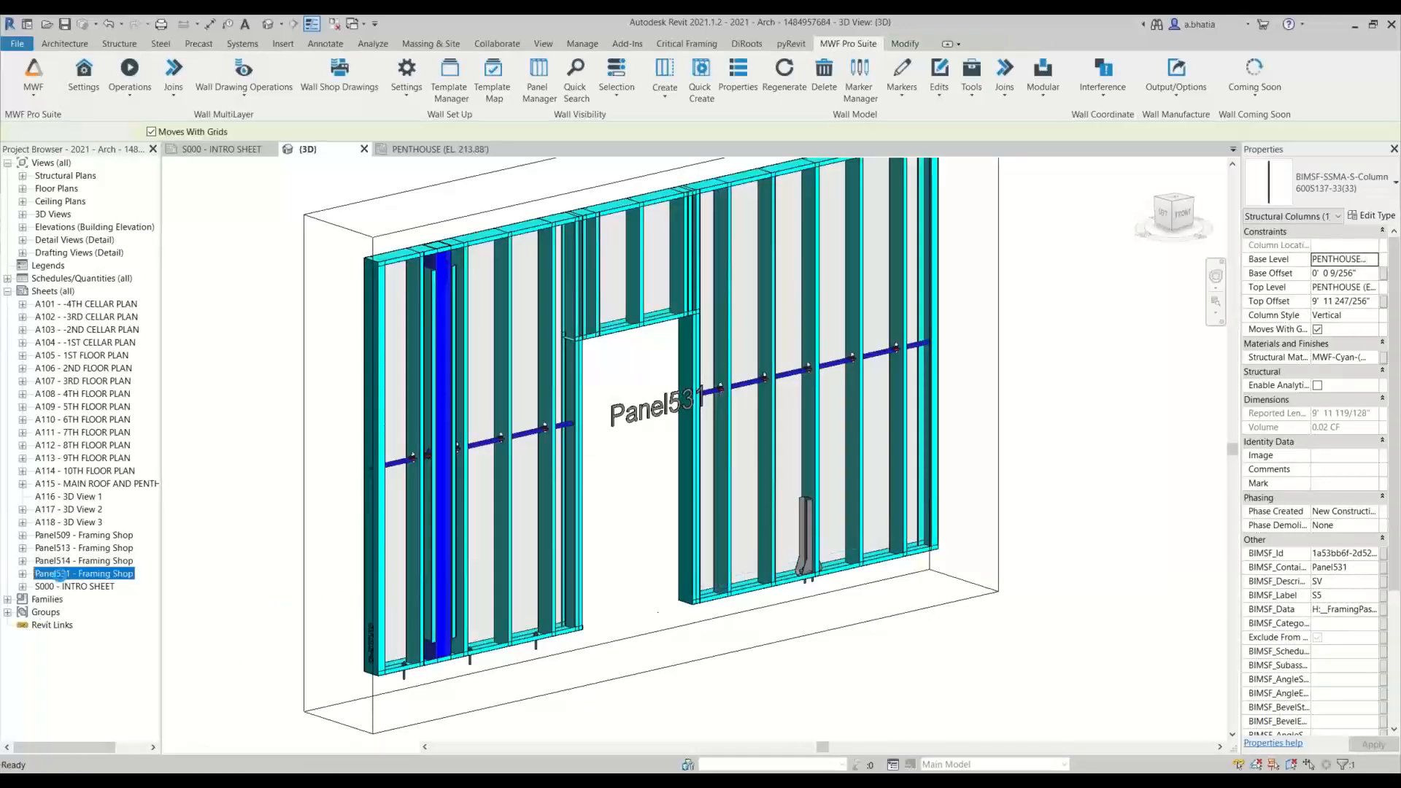
double_click(60, 575)
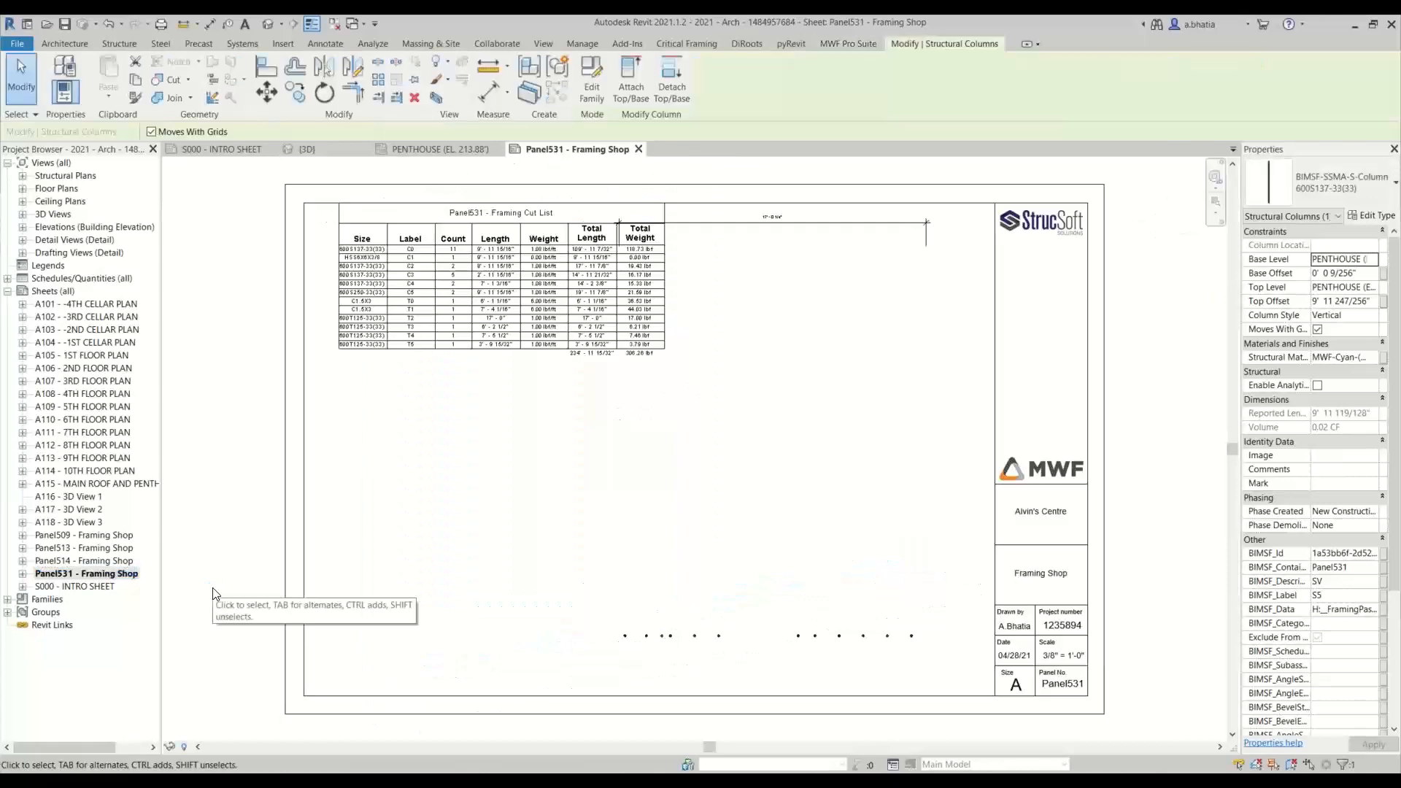
Step: Activate the sheet's panel elevation viewport and delete the row of stray anchor bolts far below the panel
click(663, 460)
scroll(663, 457, down, 3)
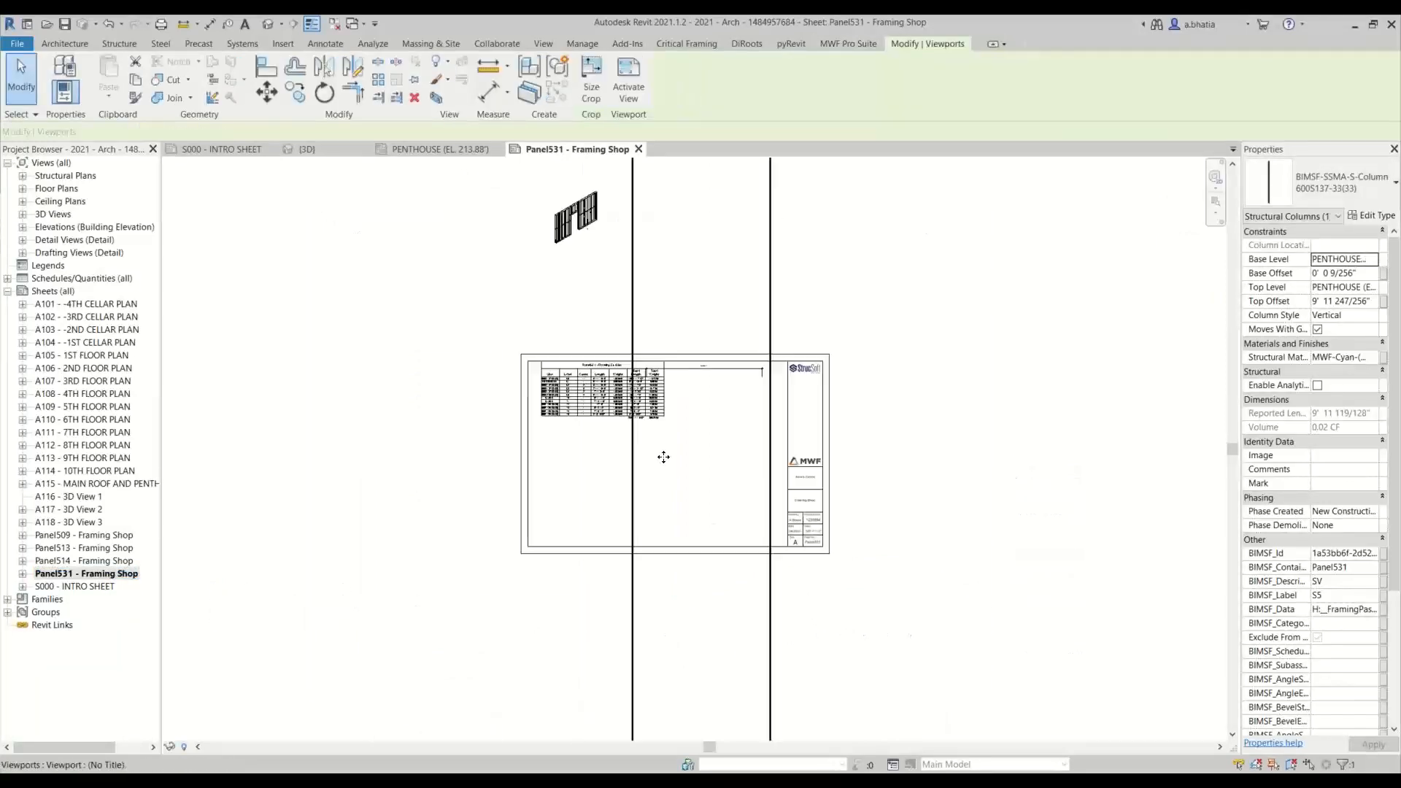
double_click(663, 457)
scroll(664, 457, down, 3)
scroll(679, 587, down, 2)
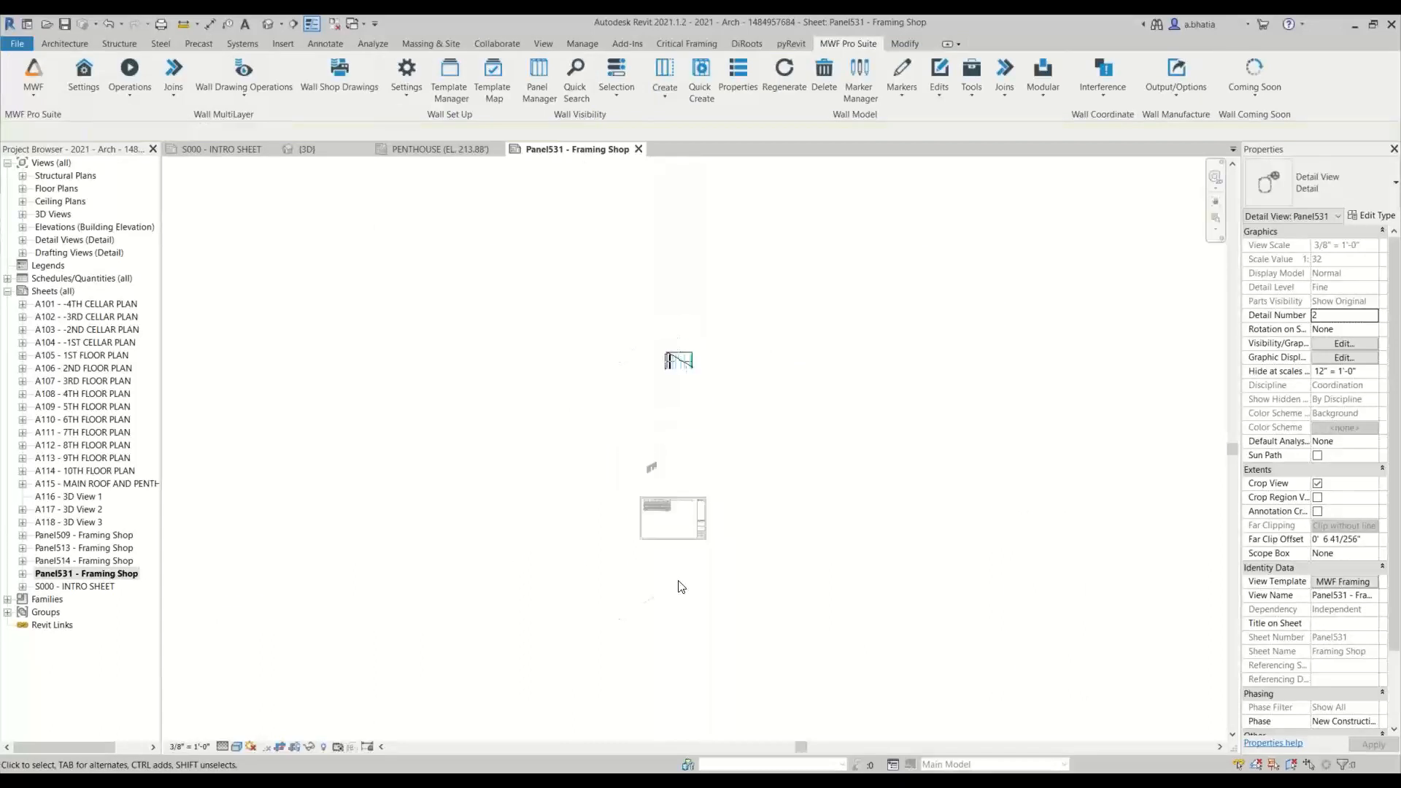
scroll(678, 587, down, 2)
drag(641, 503, 800, 724)
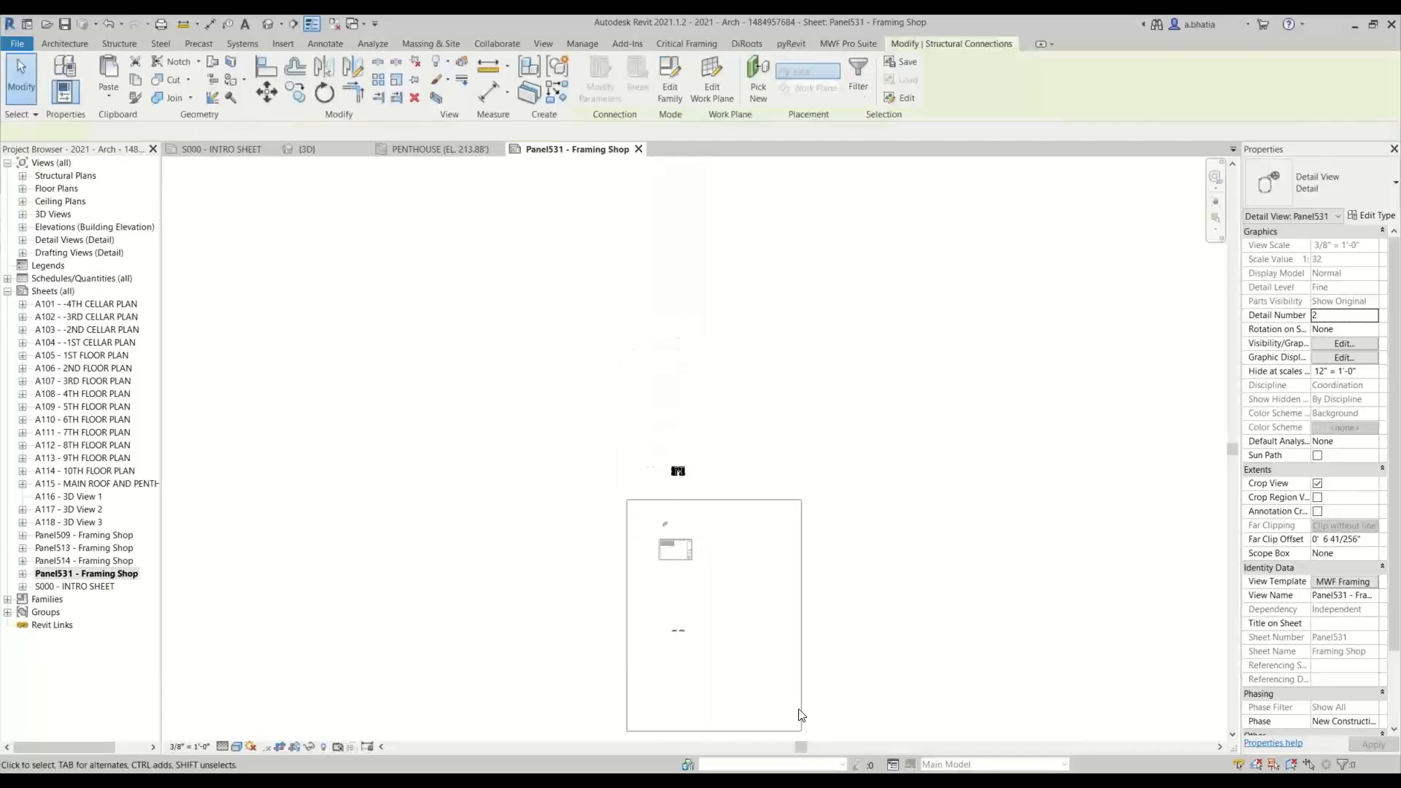
key(Escape)
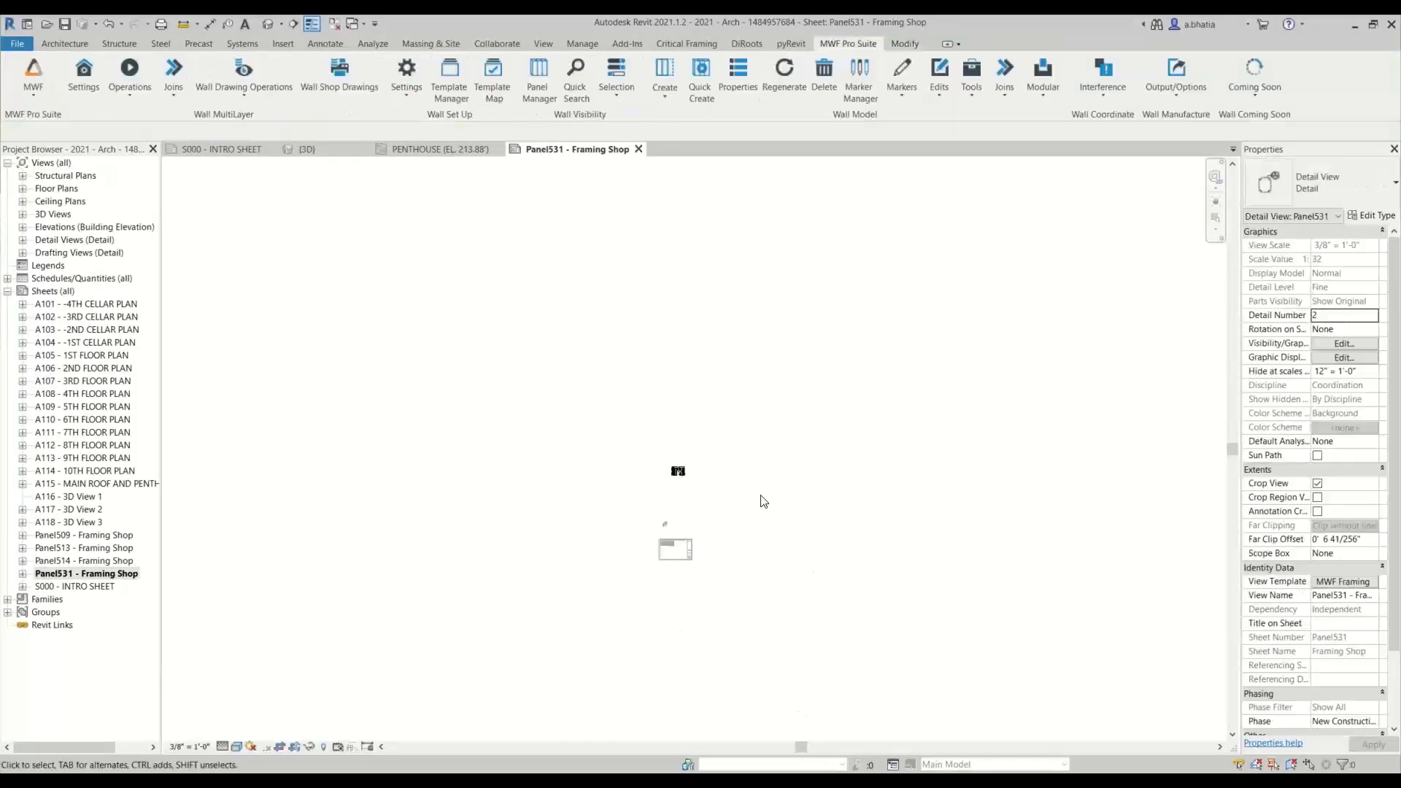
Step: Deactivate the view and move the panel elevation viewport onto the sheet below the framing cut list
scroll(719, 447, up, 2)
right_click(719, 447)
click(769, 501)
click(626, 508)
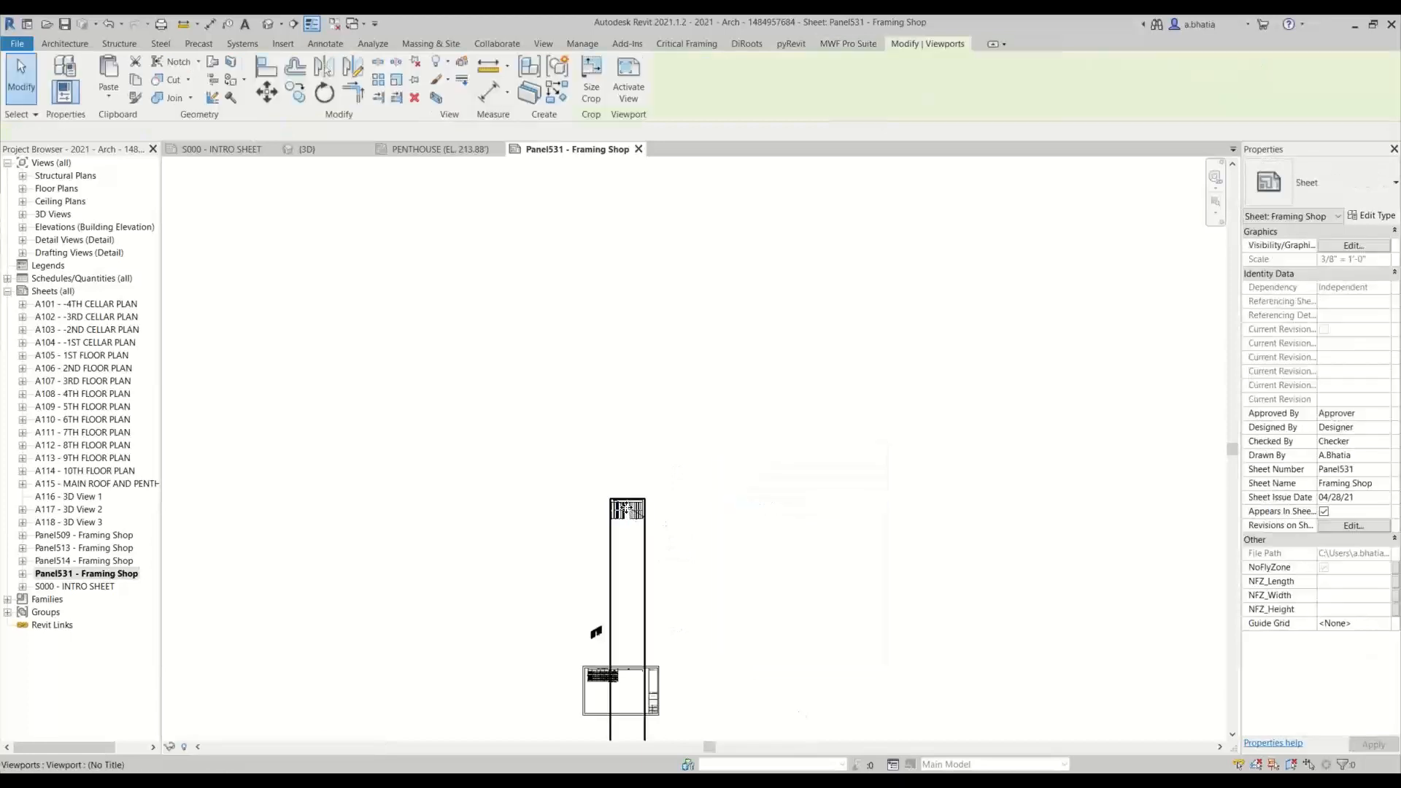
scroll(626, 508, down, 2)
drag(626, 508, 622, 654)
scroll(633, 621, up, 6)
scroll(633, 624, up, 2)
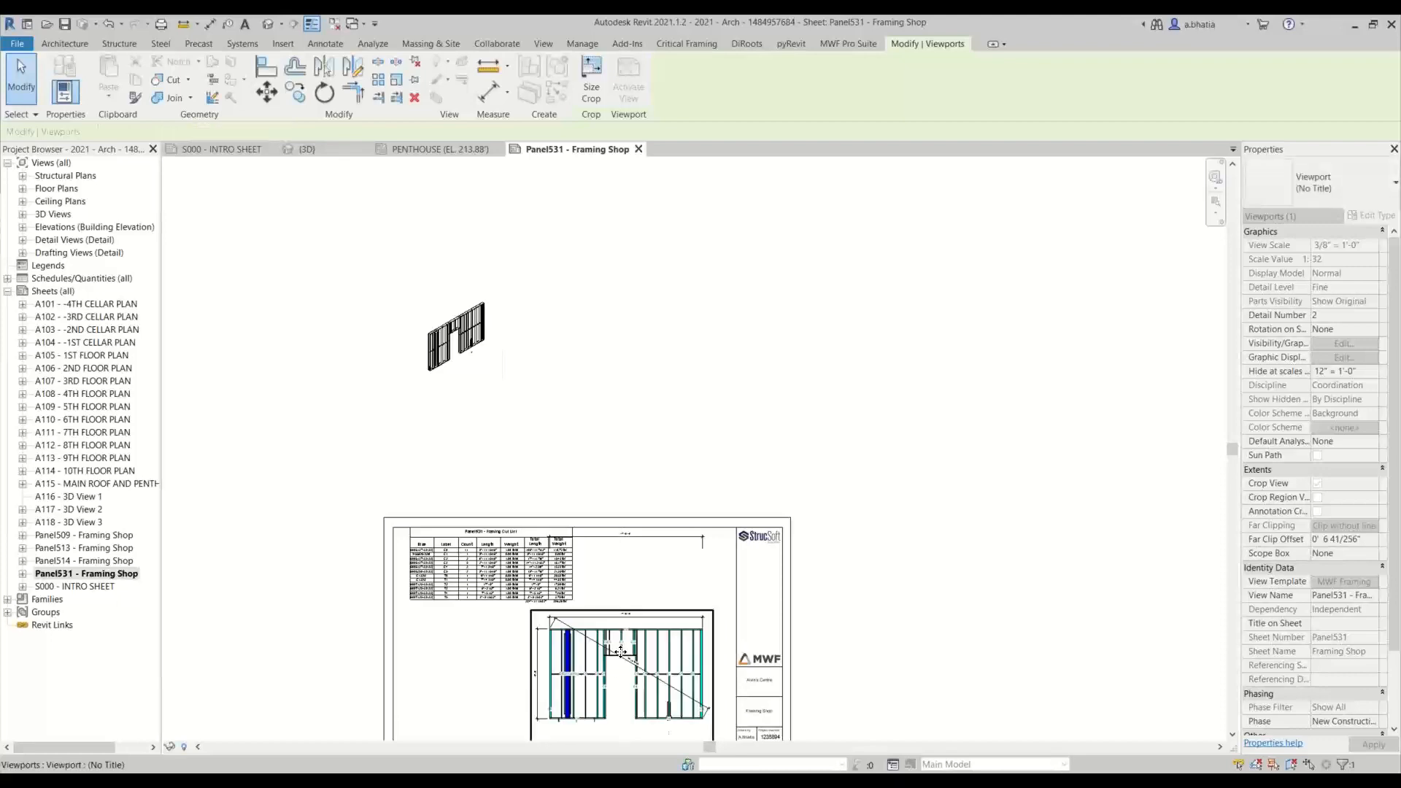
scroll(635, 605, down, 2)
scroll(616, 600, up, 4)
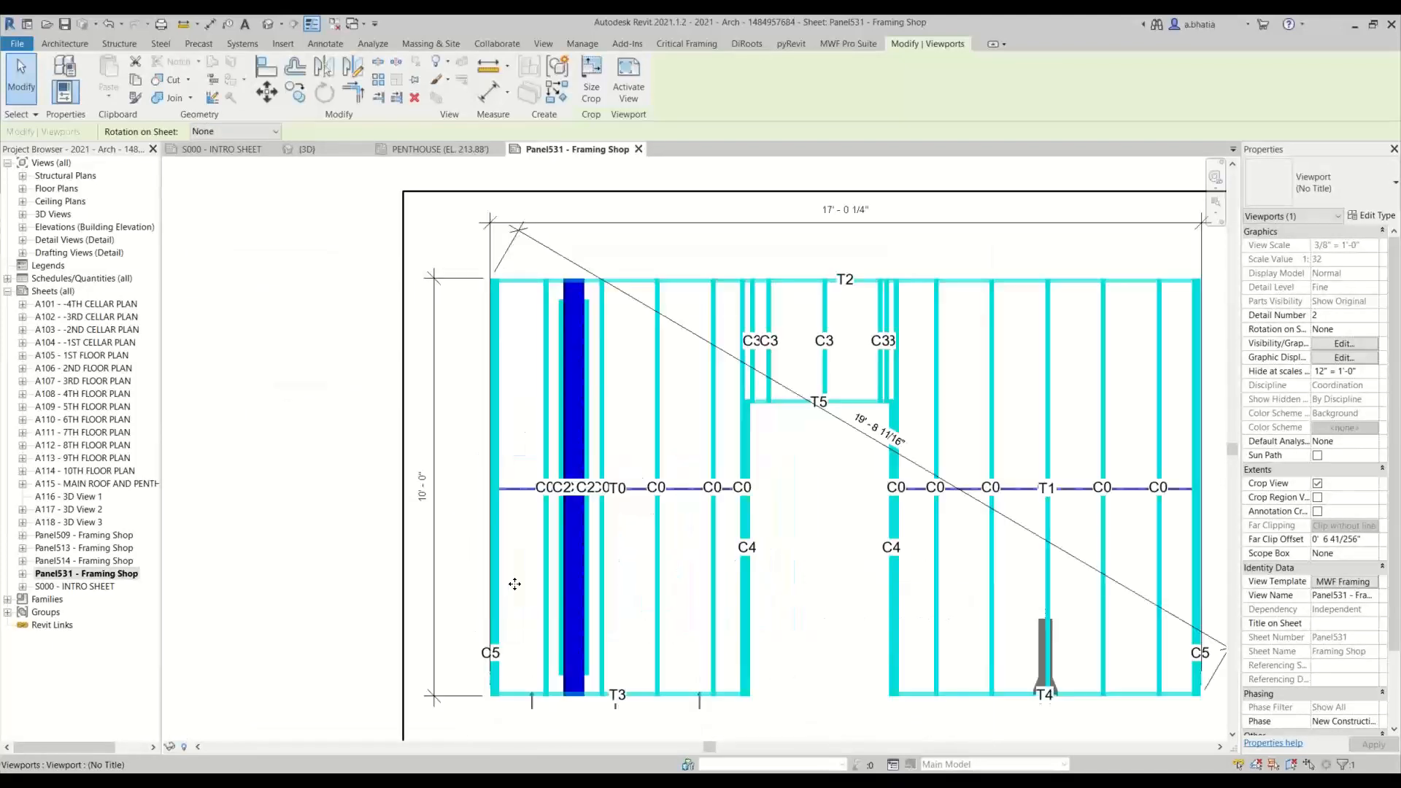
scroll(525, 555, down, 1)
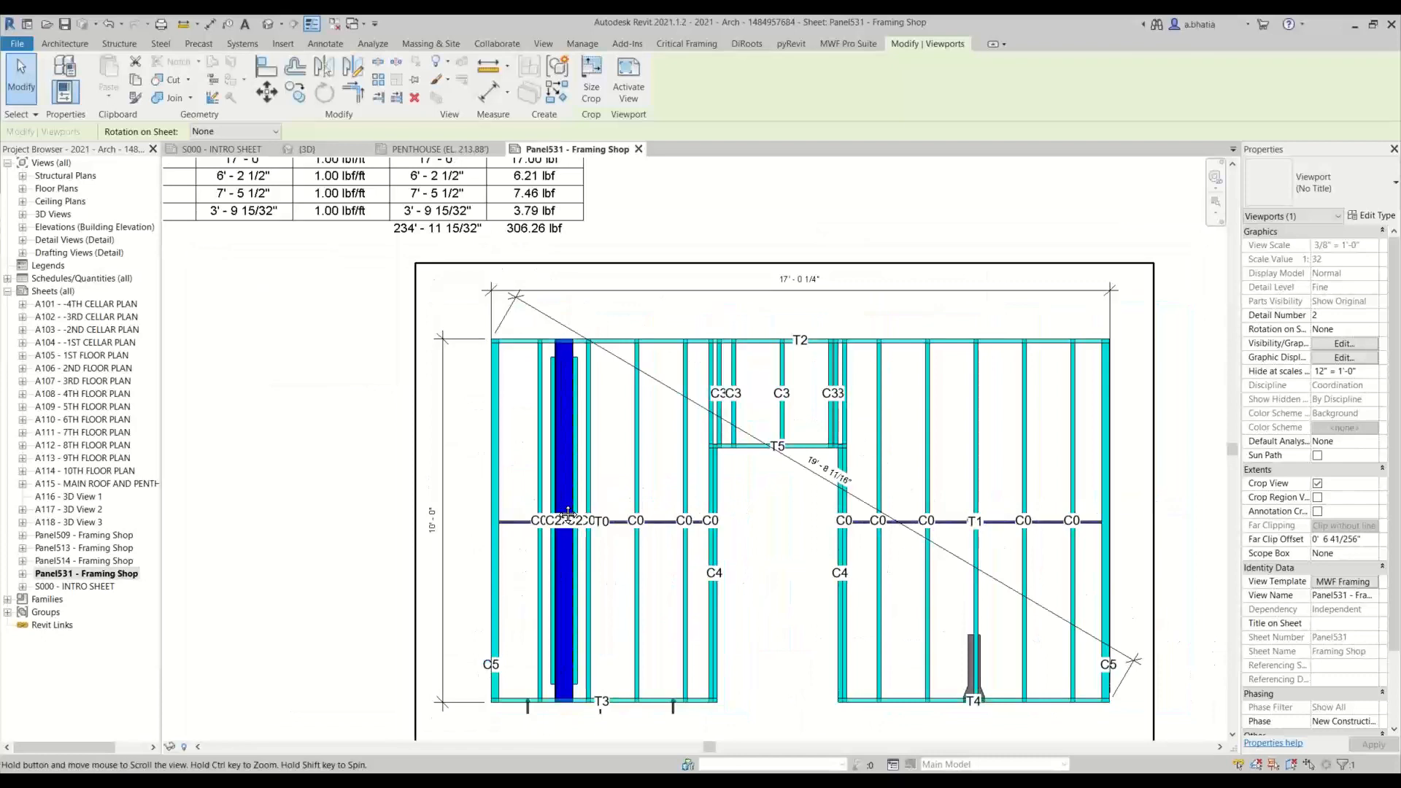
scroll(521, 398, down, 1)
scroll(802, 453, down, 1)
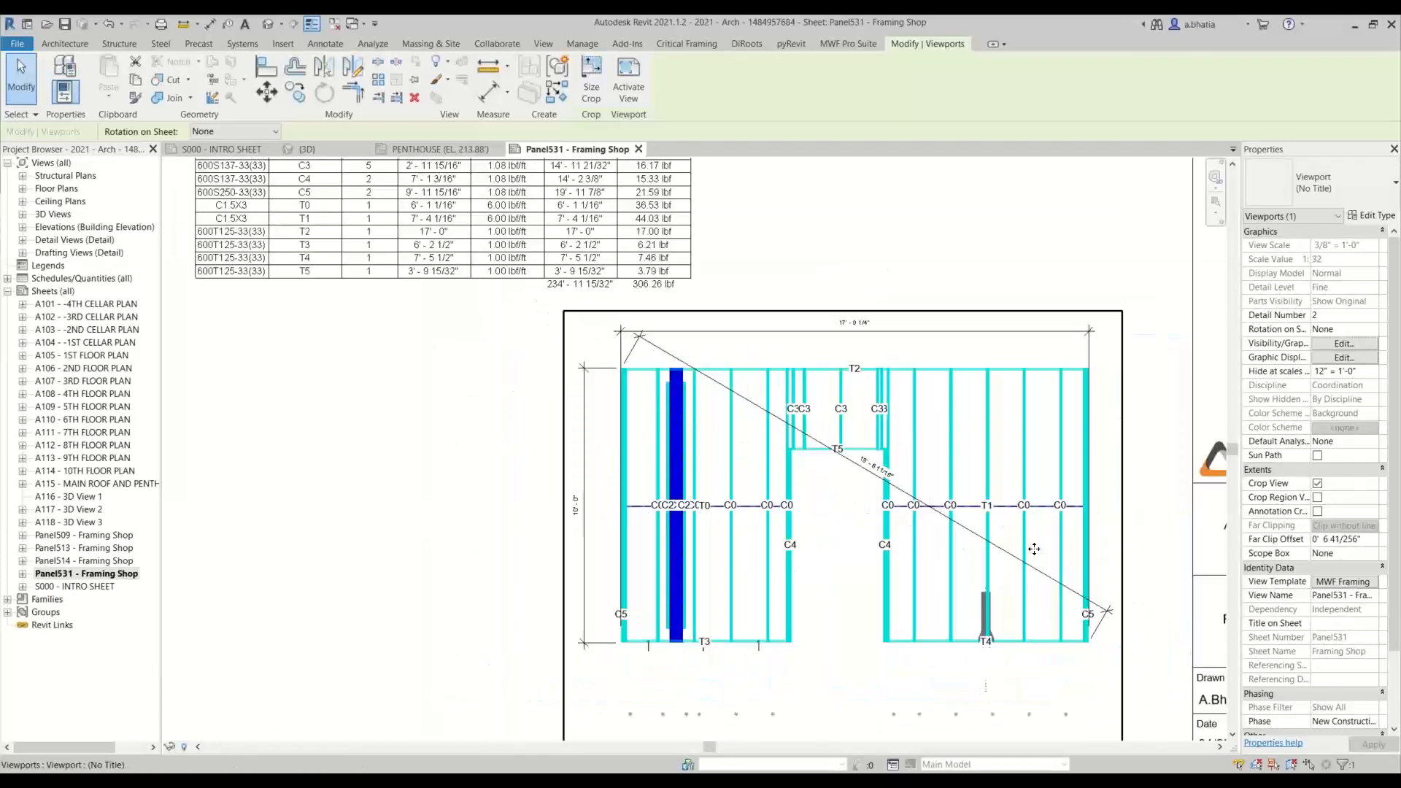
Step: Examine the lengths and weights in Panel531's framing cut list, including the row of the HSS6X6X3/8 column
middle_drag(778, 475, 964, 524)
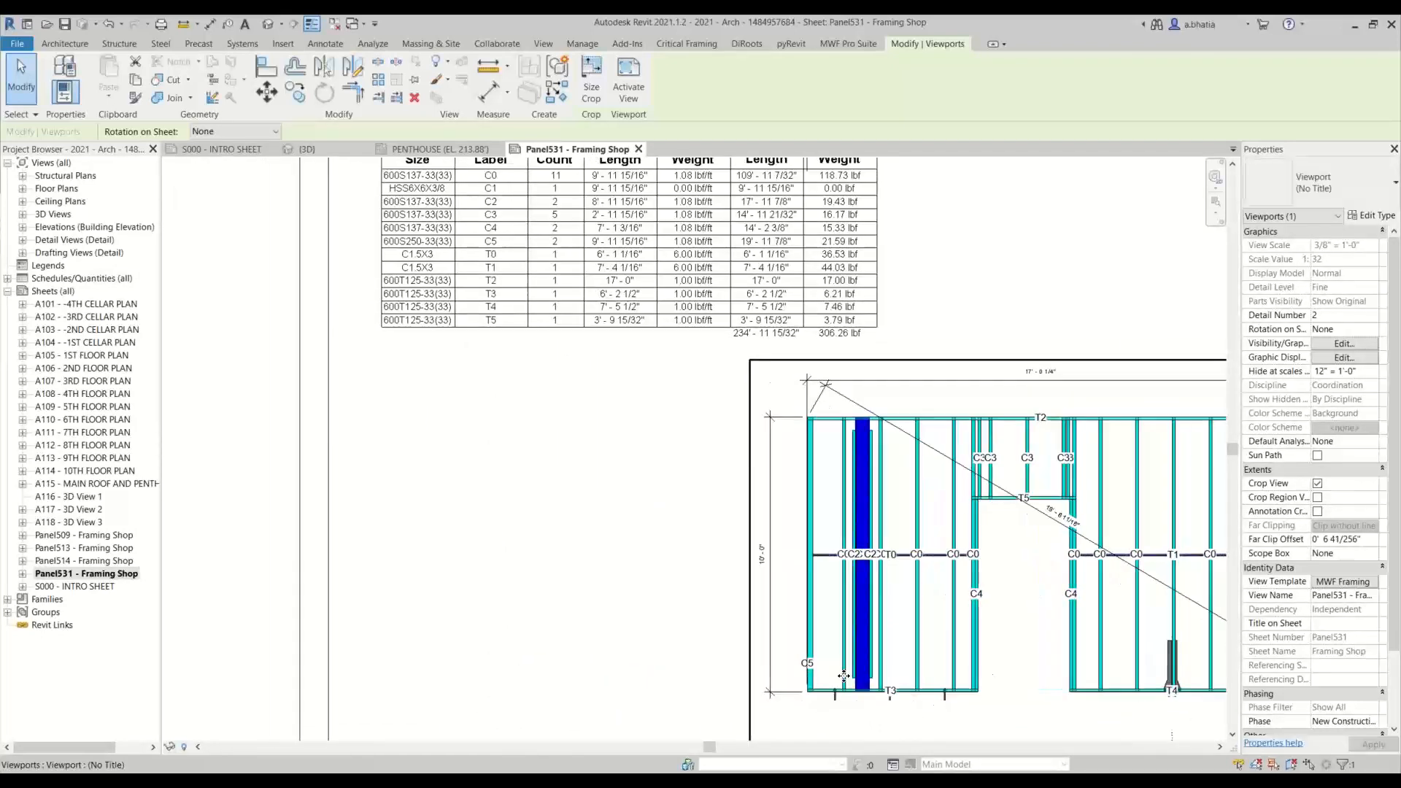
middle_drag(1004, 648, 941, 666)
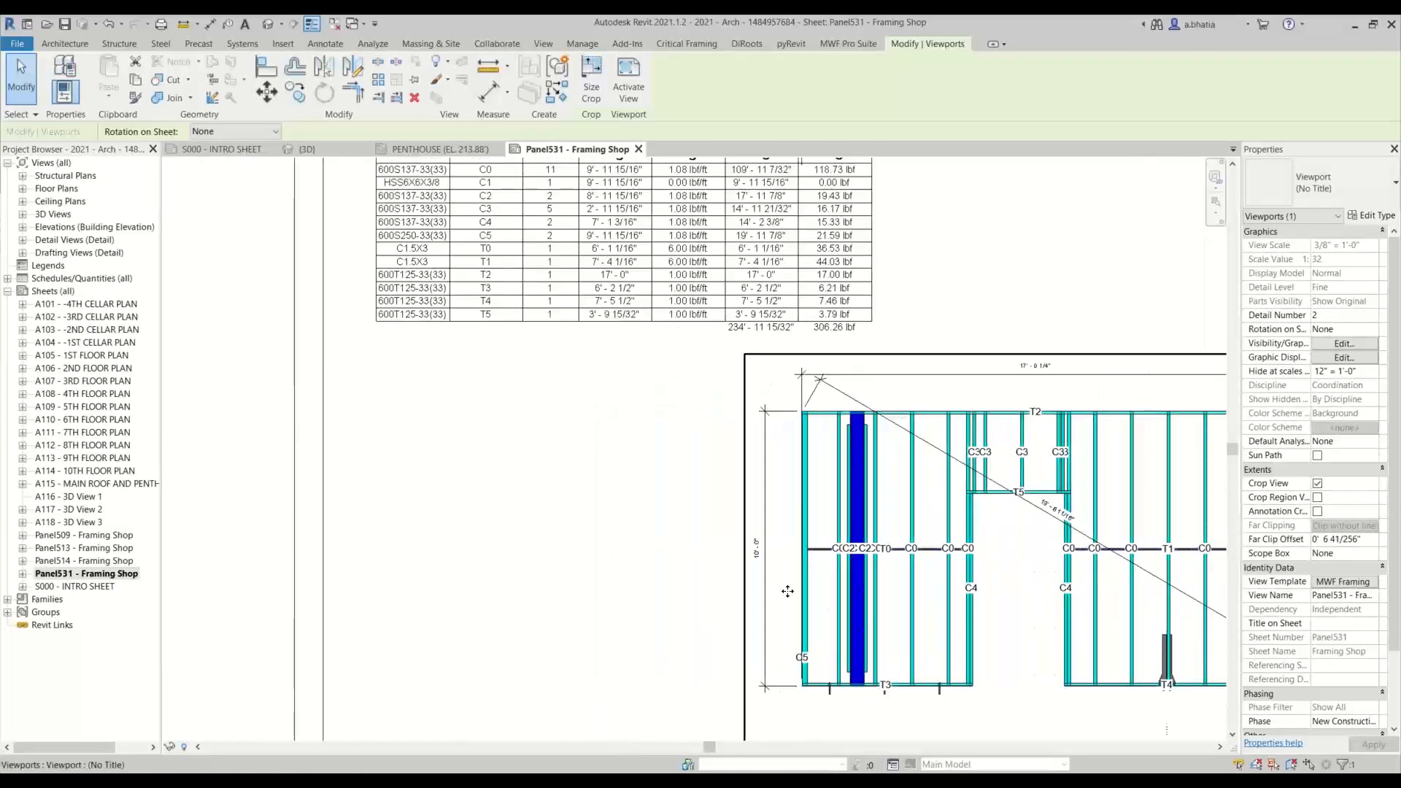
middle_drag(919, 517, 930, 575)
middle_drag(760, 526, 918, 605)
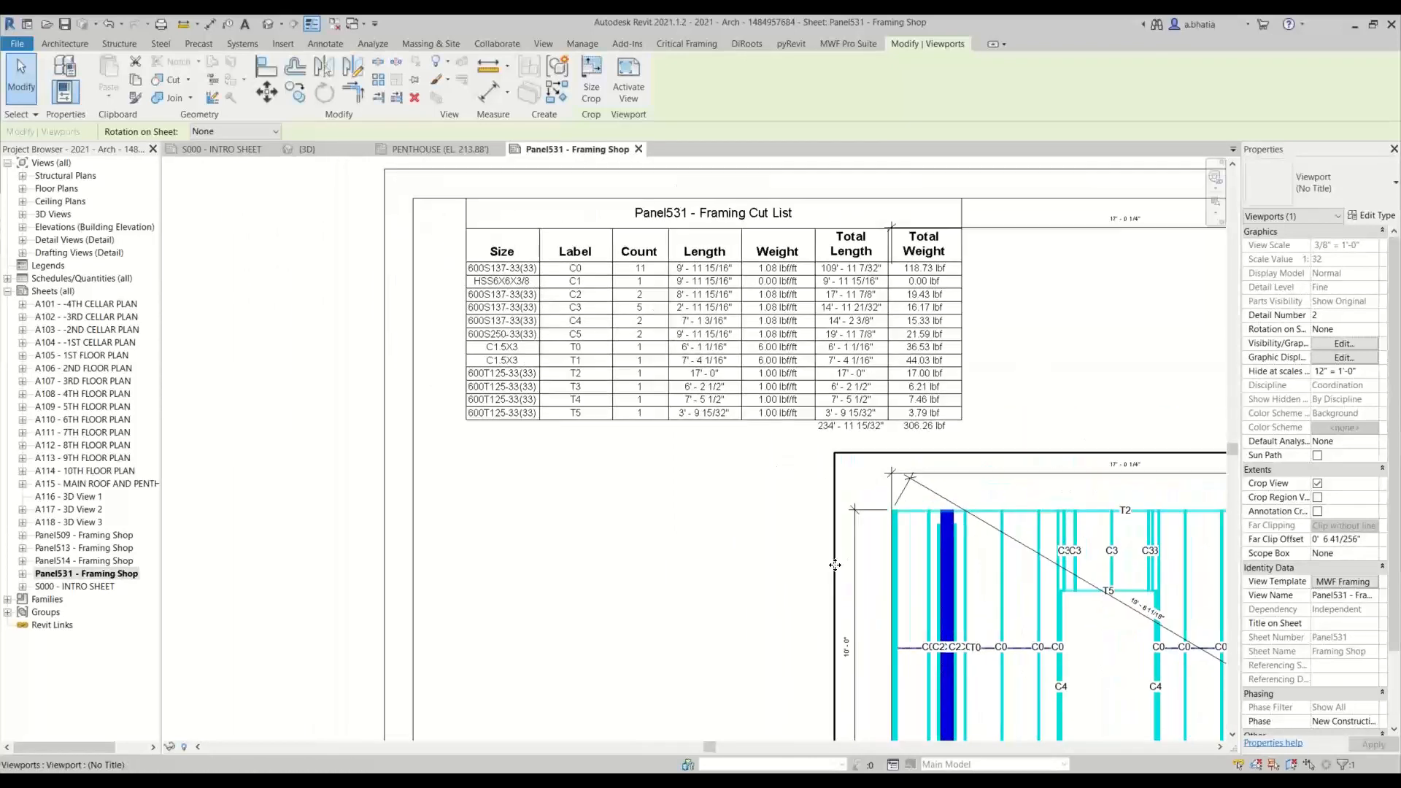
scroll(494, 257, up, 3)
click(513, 325)
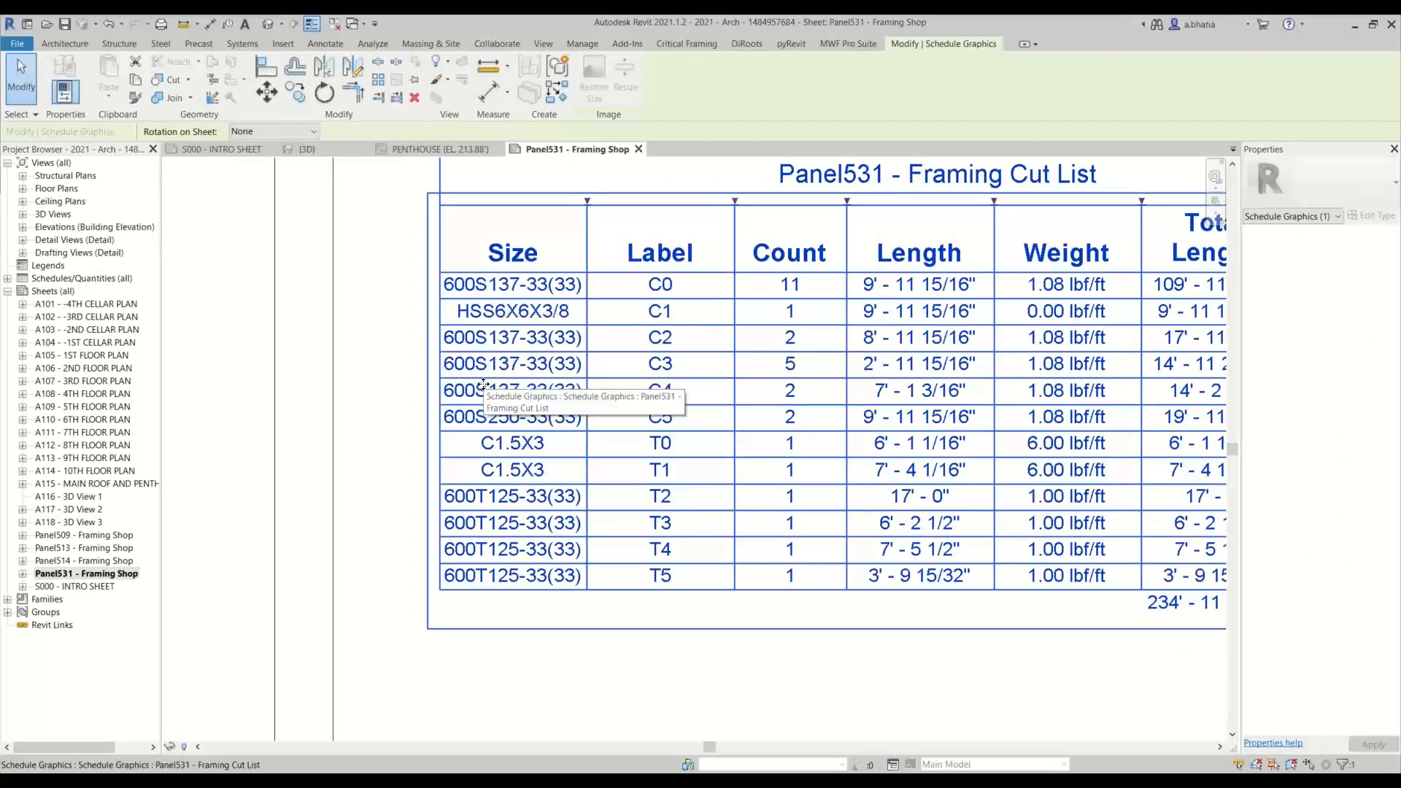
scroll(483, 385, down, 3)
scroll(483, 384, up, 2)
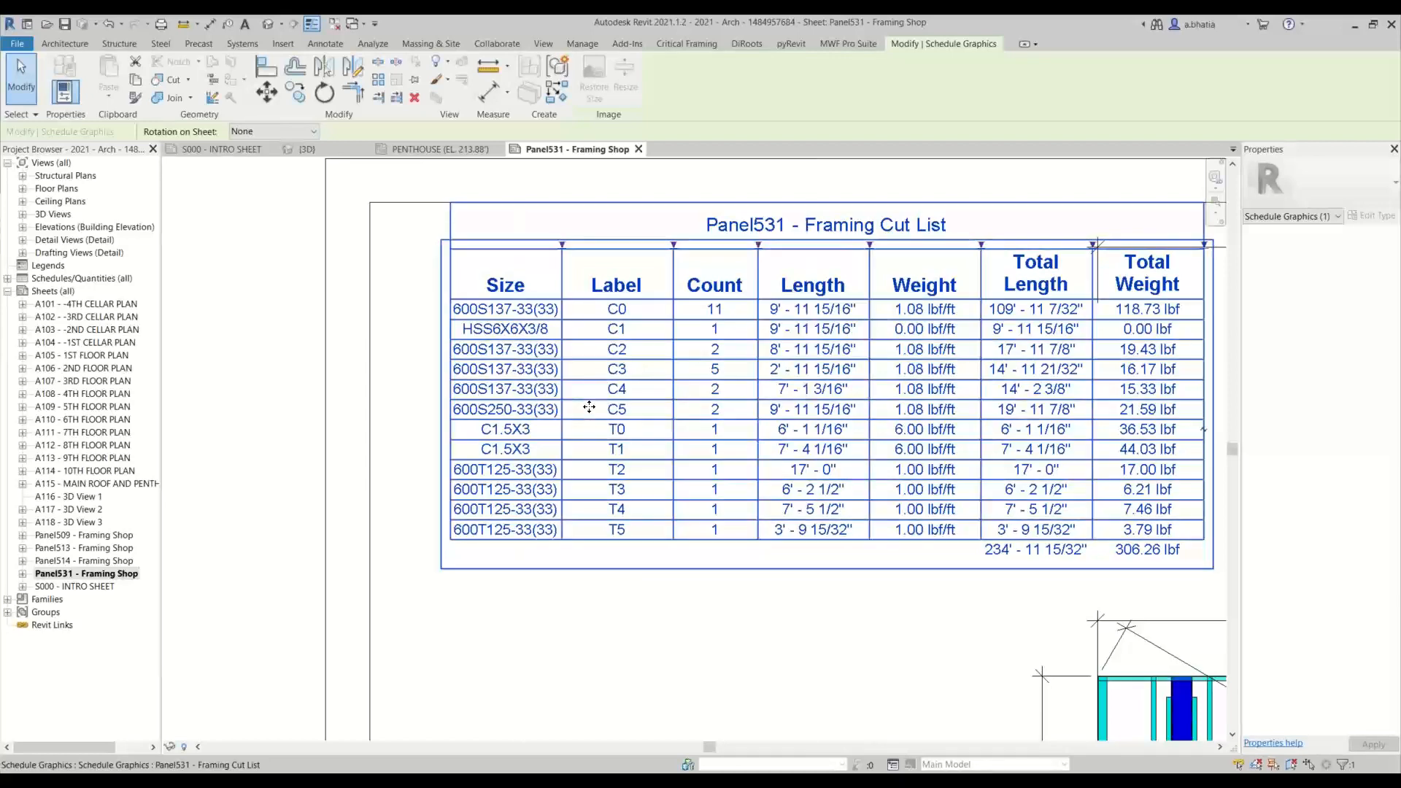
Step: Activate the panel elevation view and open the family of the blue HSS column for editing
scroll(589, 408, down, 3)
key(Escape)
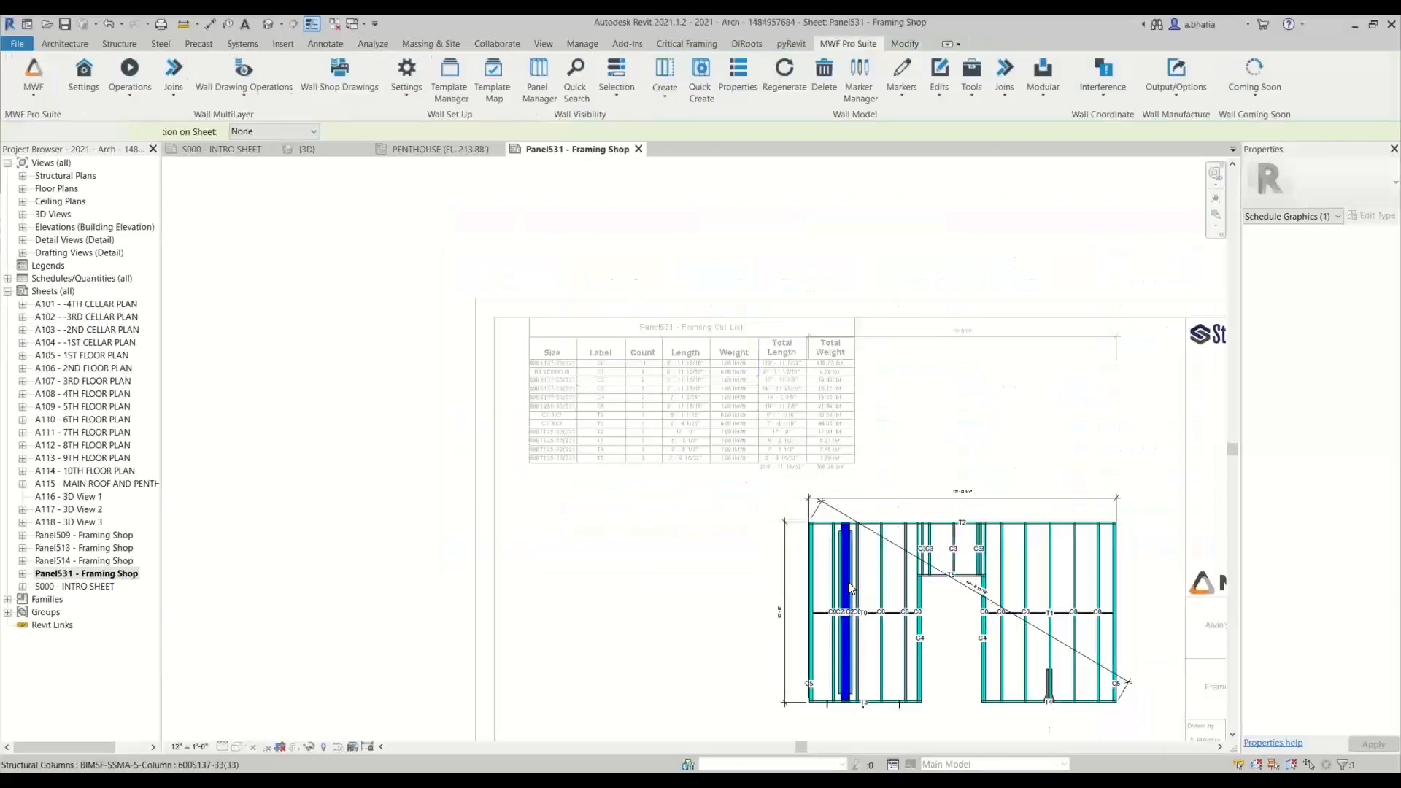
scroll(848, 494, up, 4)
scroll(848, 493, up, 2)
double_click(848, 493)
click(873, 442)
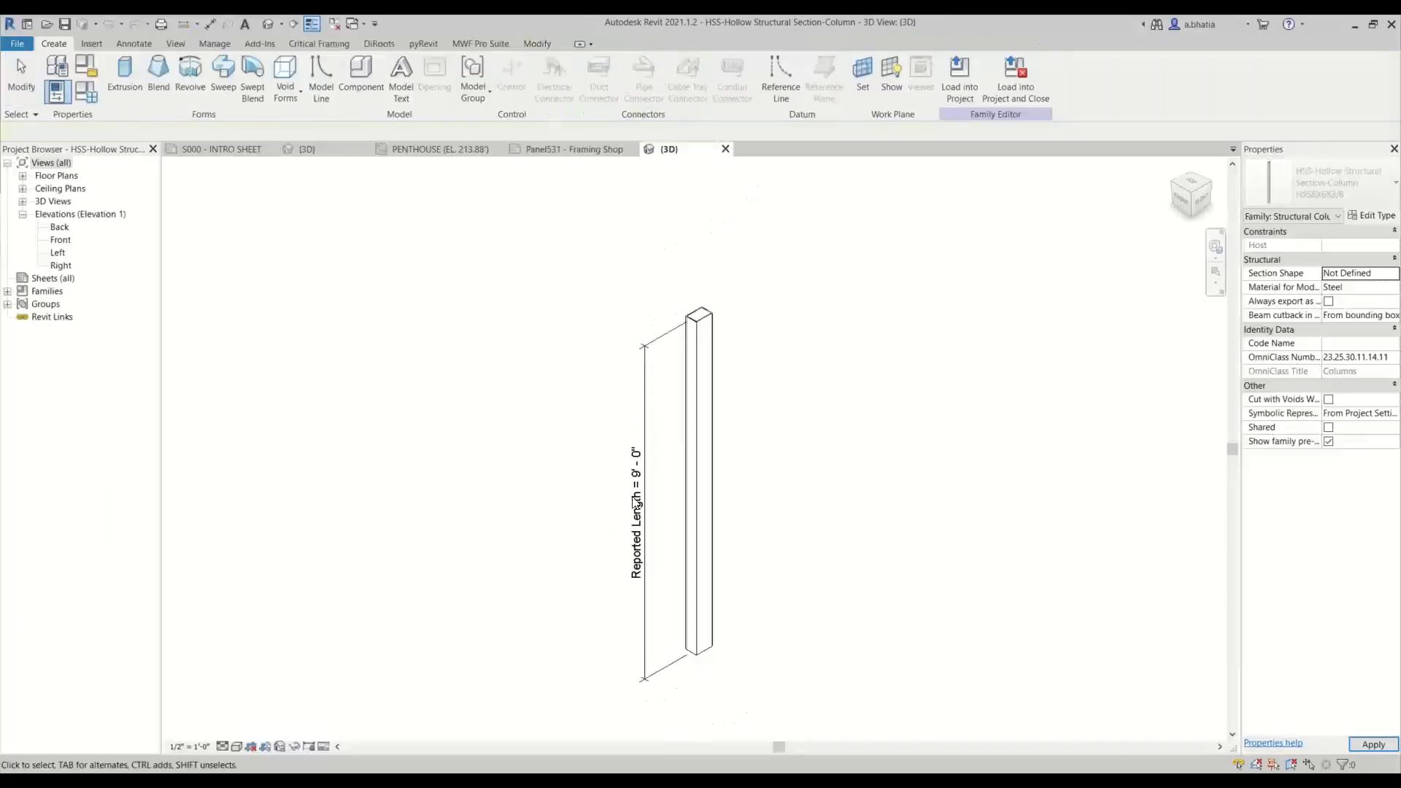
Step: Select the column's length dimension and open the properties of its Reported Length parameter from the family types
click(637, 507)
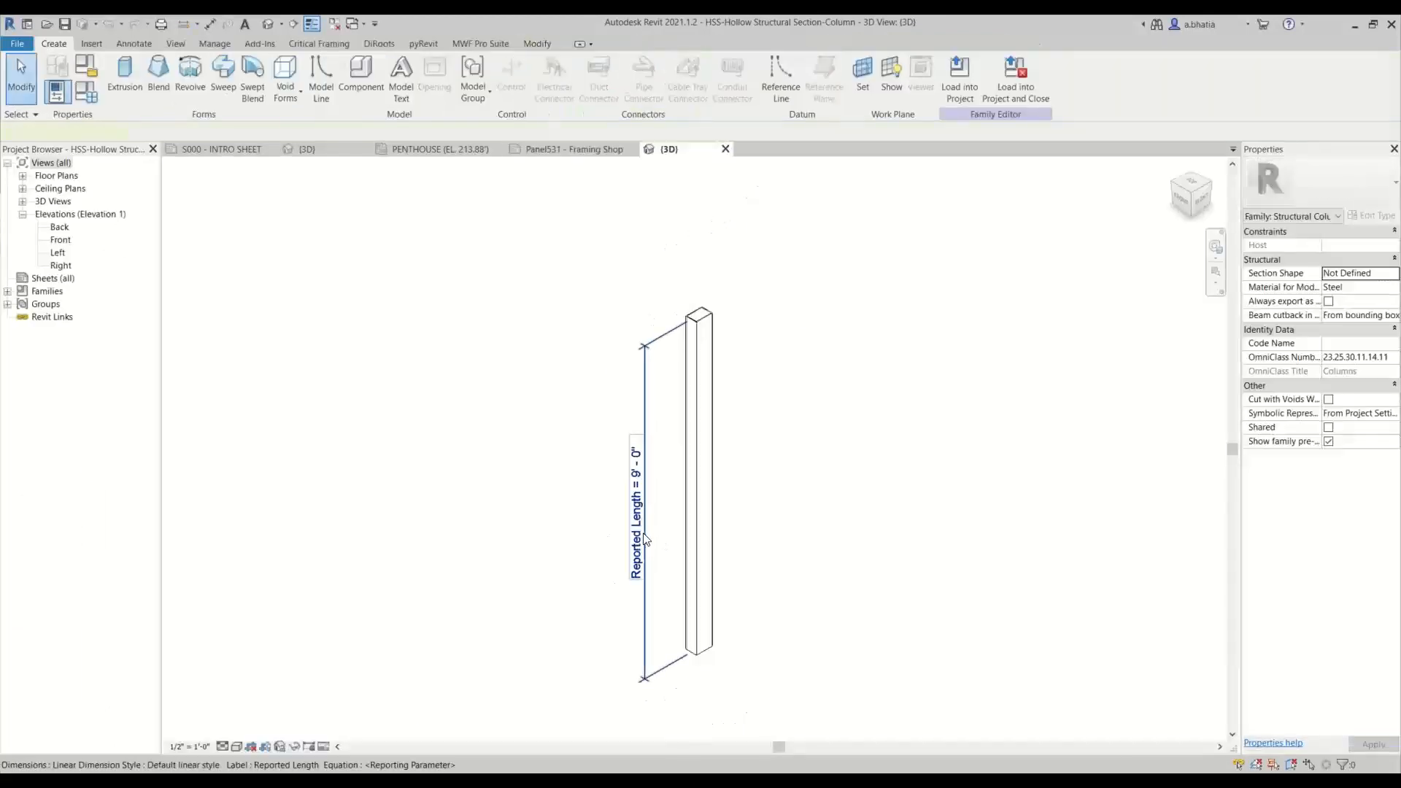
click(644, 538)
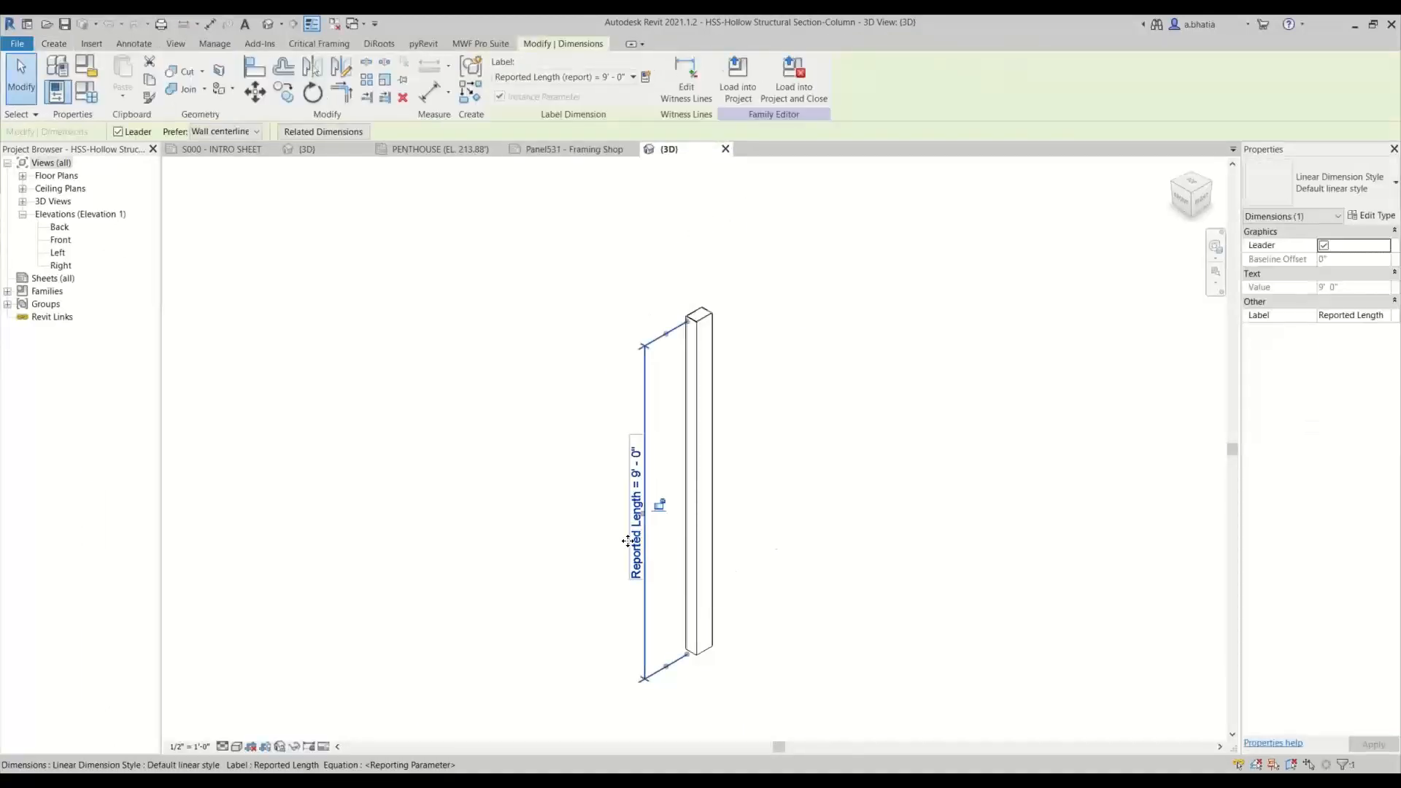
click(87, 74)
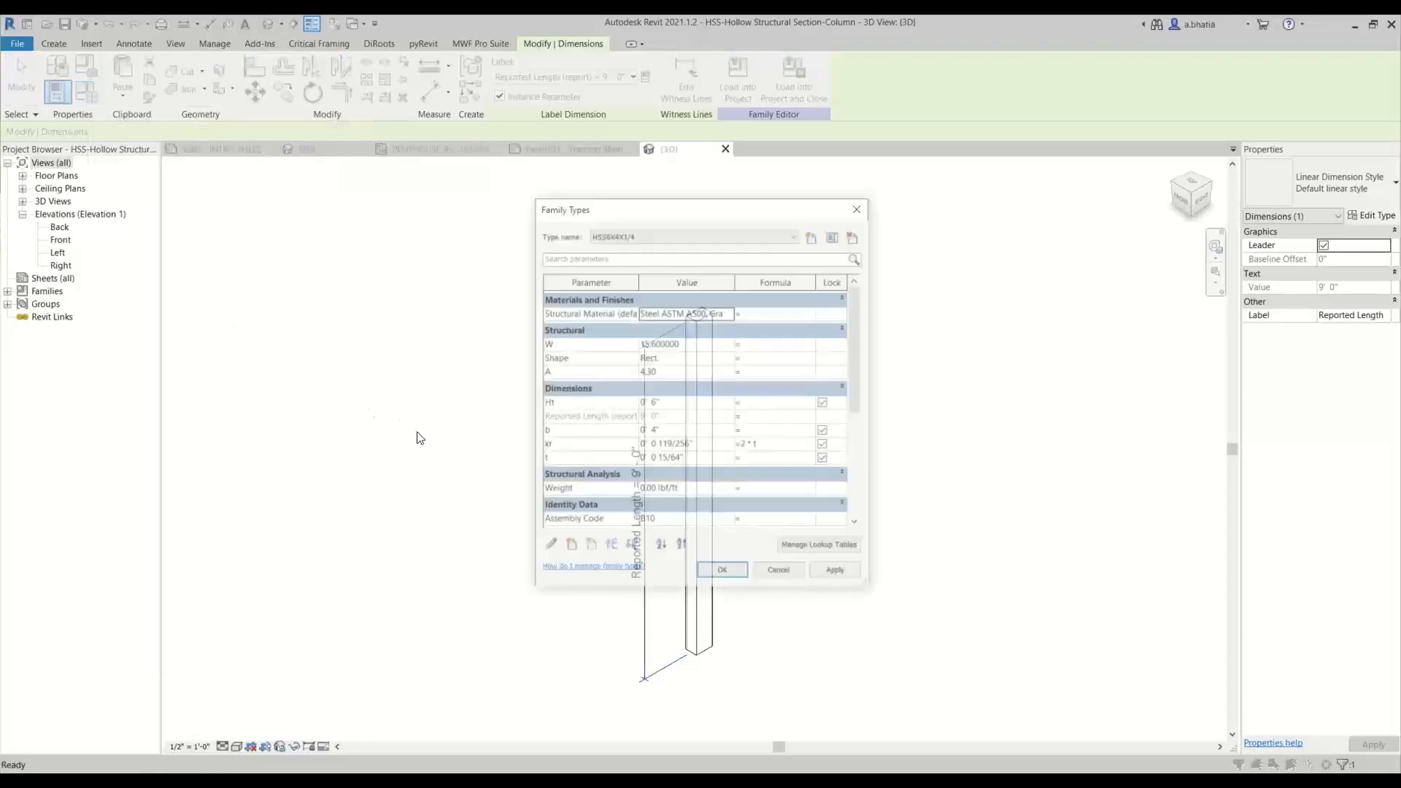
scroll(592, 432, down, 3)
scroll(593, 416, up, 2)
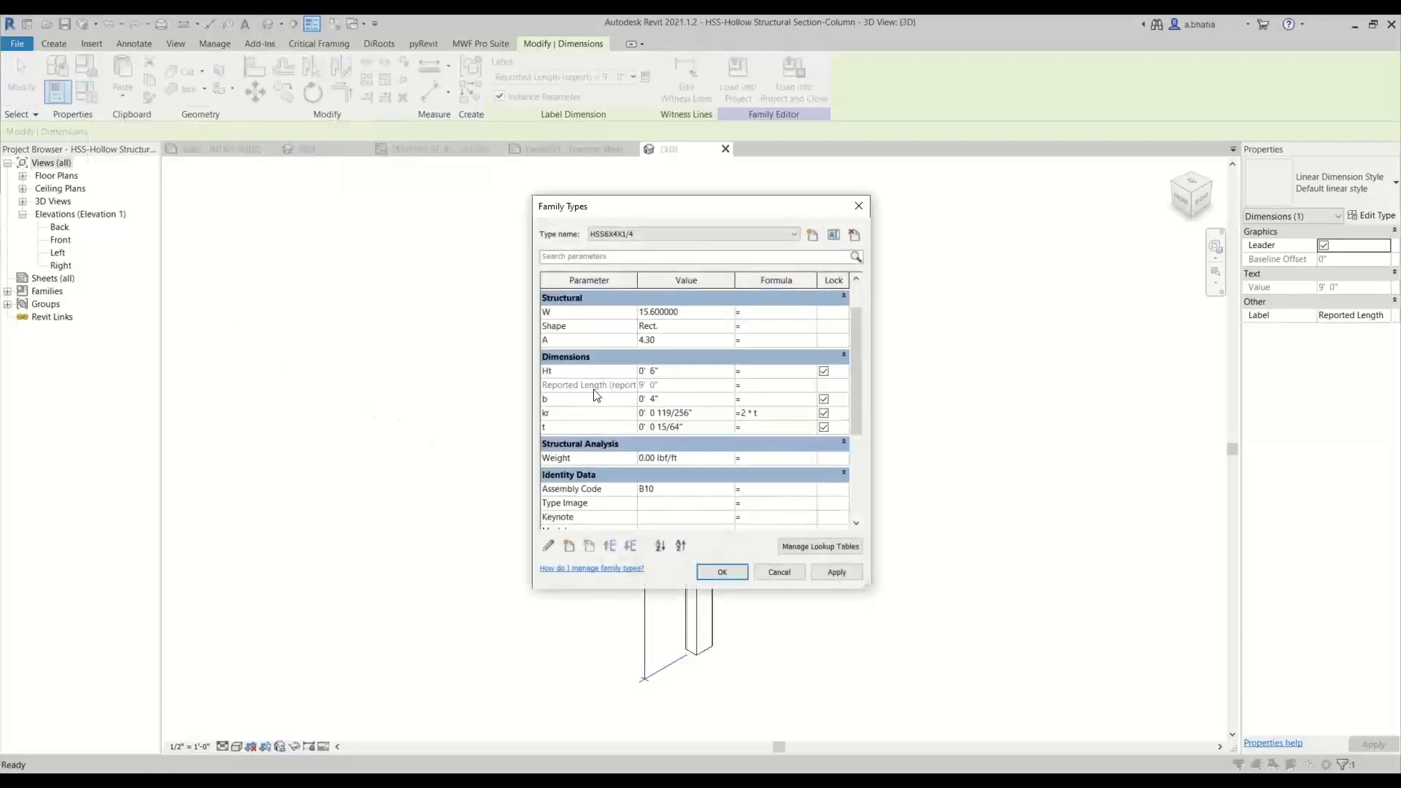
click(595, 389)
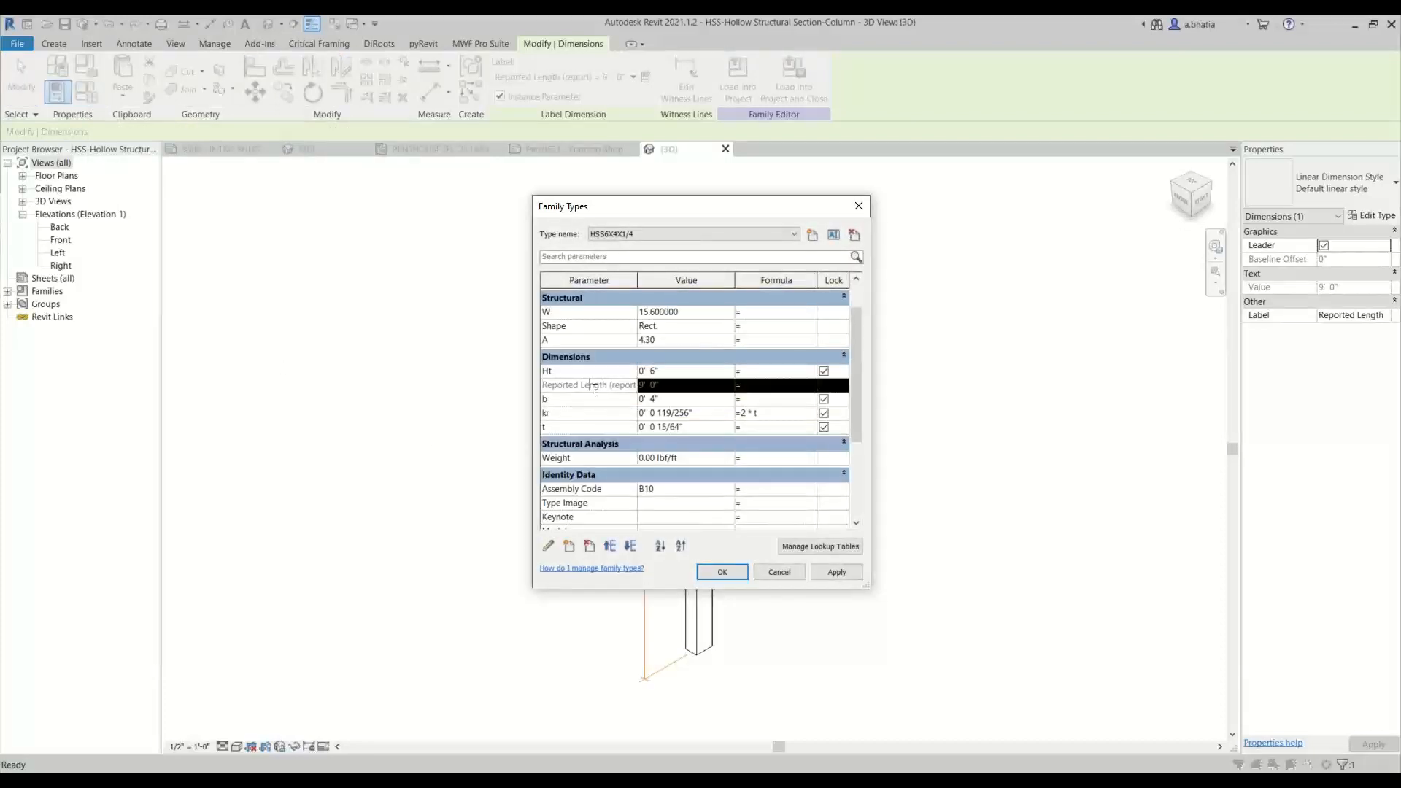
click(557, 552)
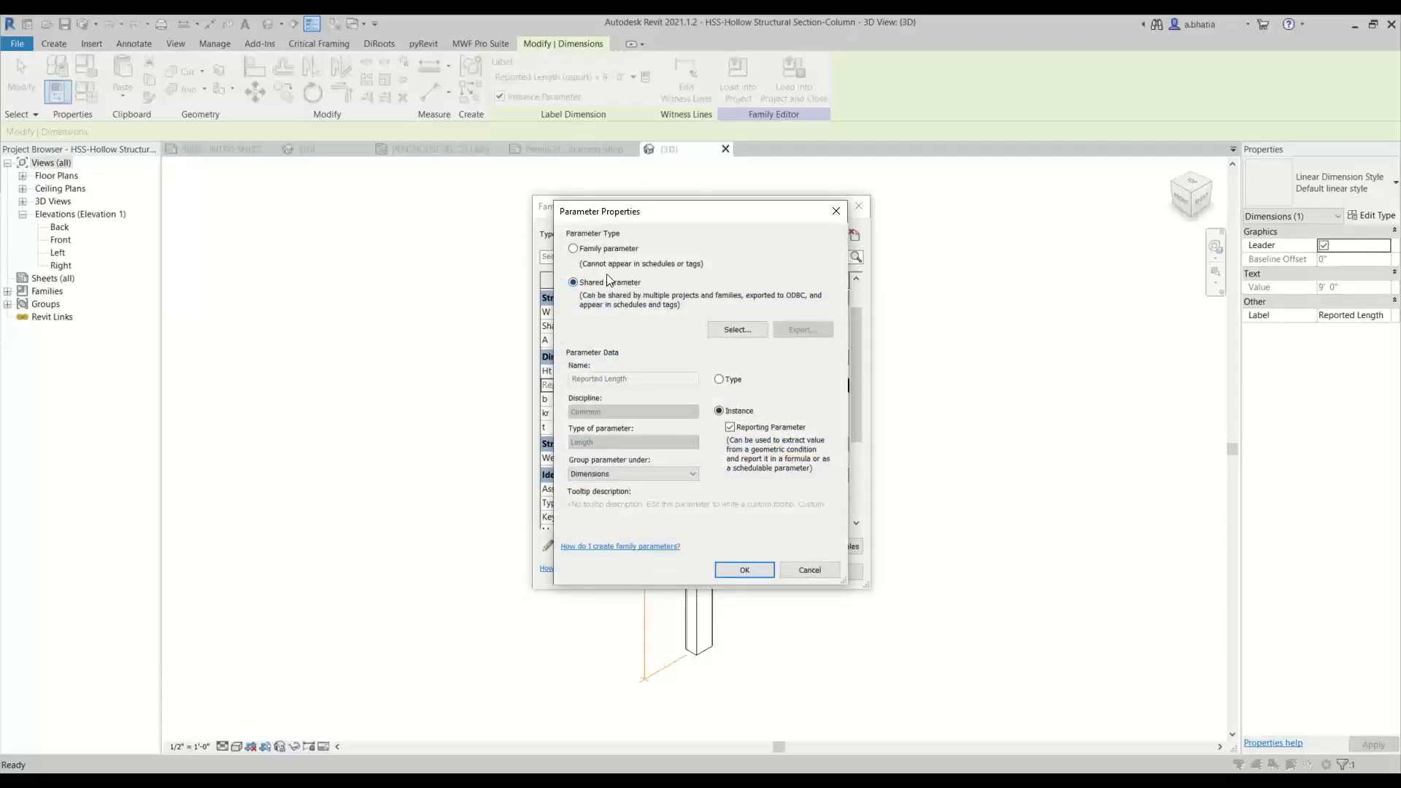
Step: Set MWF.Params.txt from the MWF Families folder as the shared parameter file
click(752, 332)
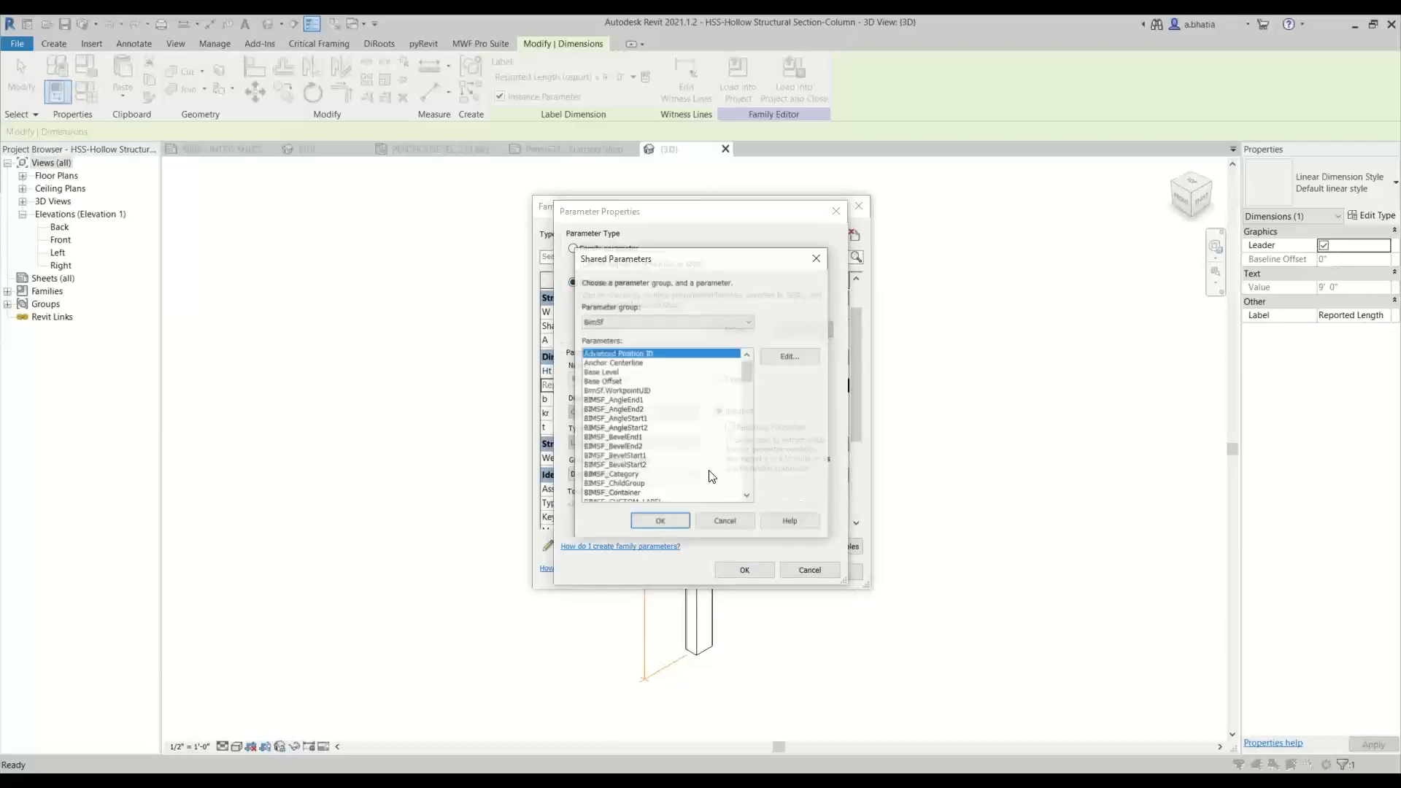
scroll(596, 372, down, 5)
scroll(595, 372, down, 20)
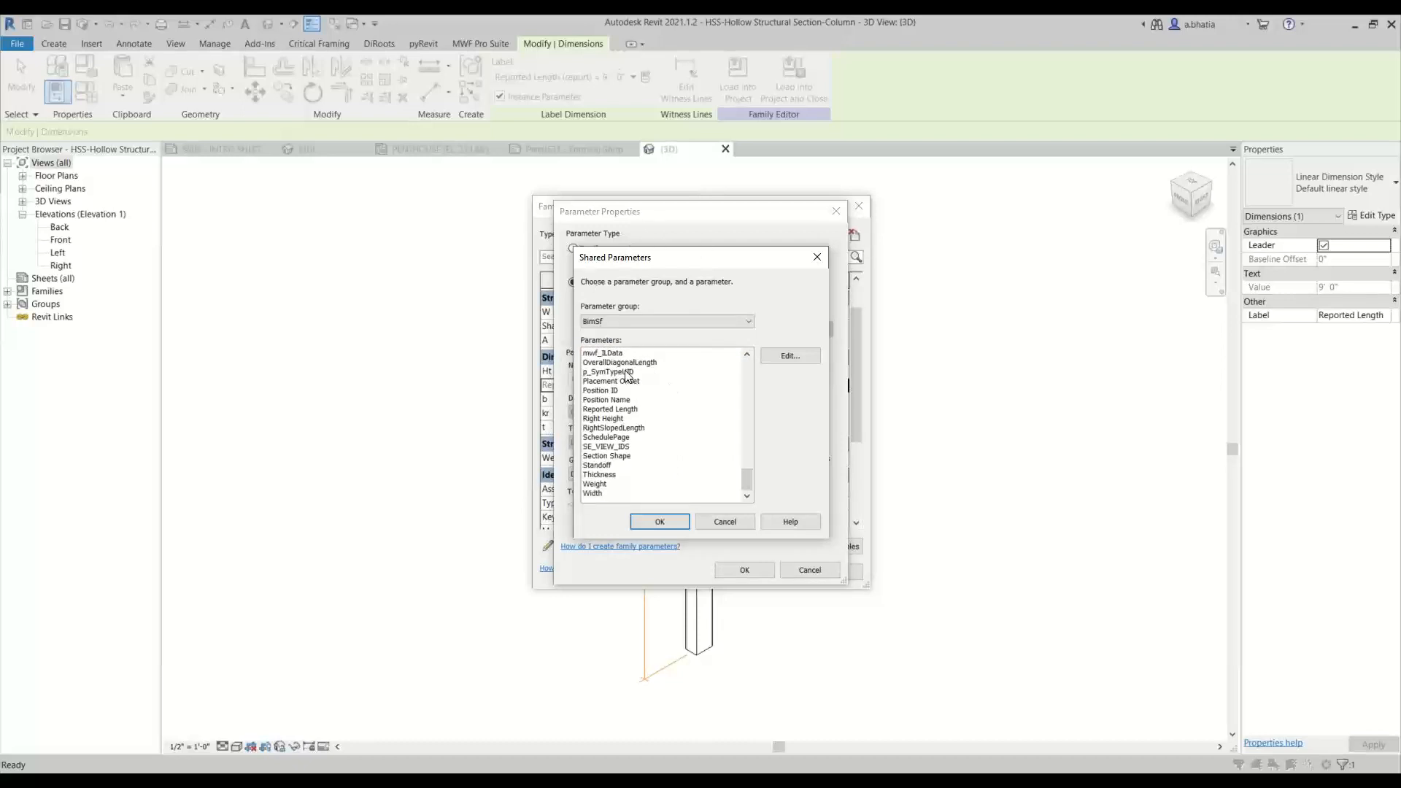
click(773, 357)
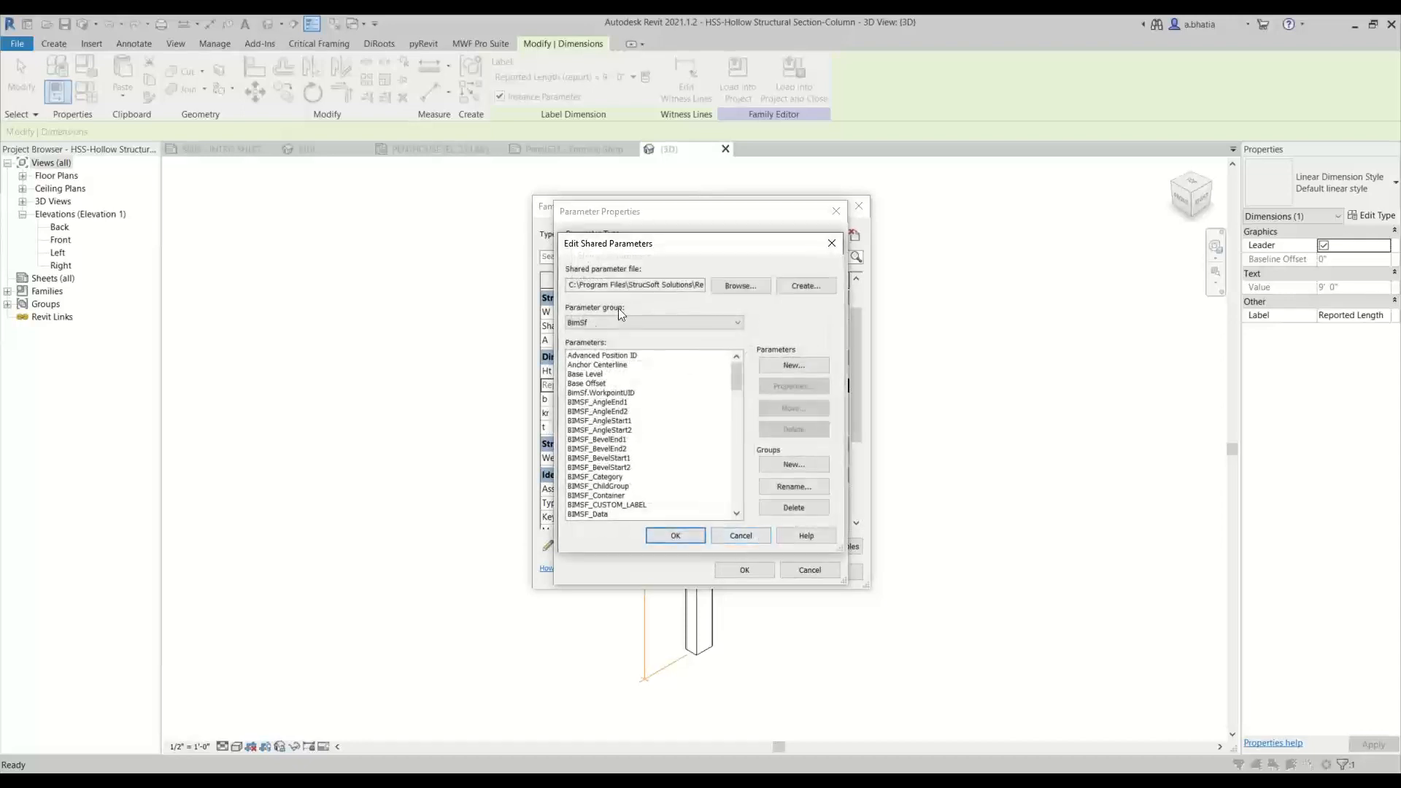
click(739, 285)
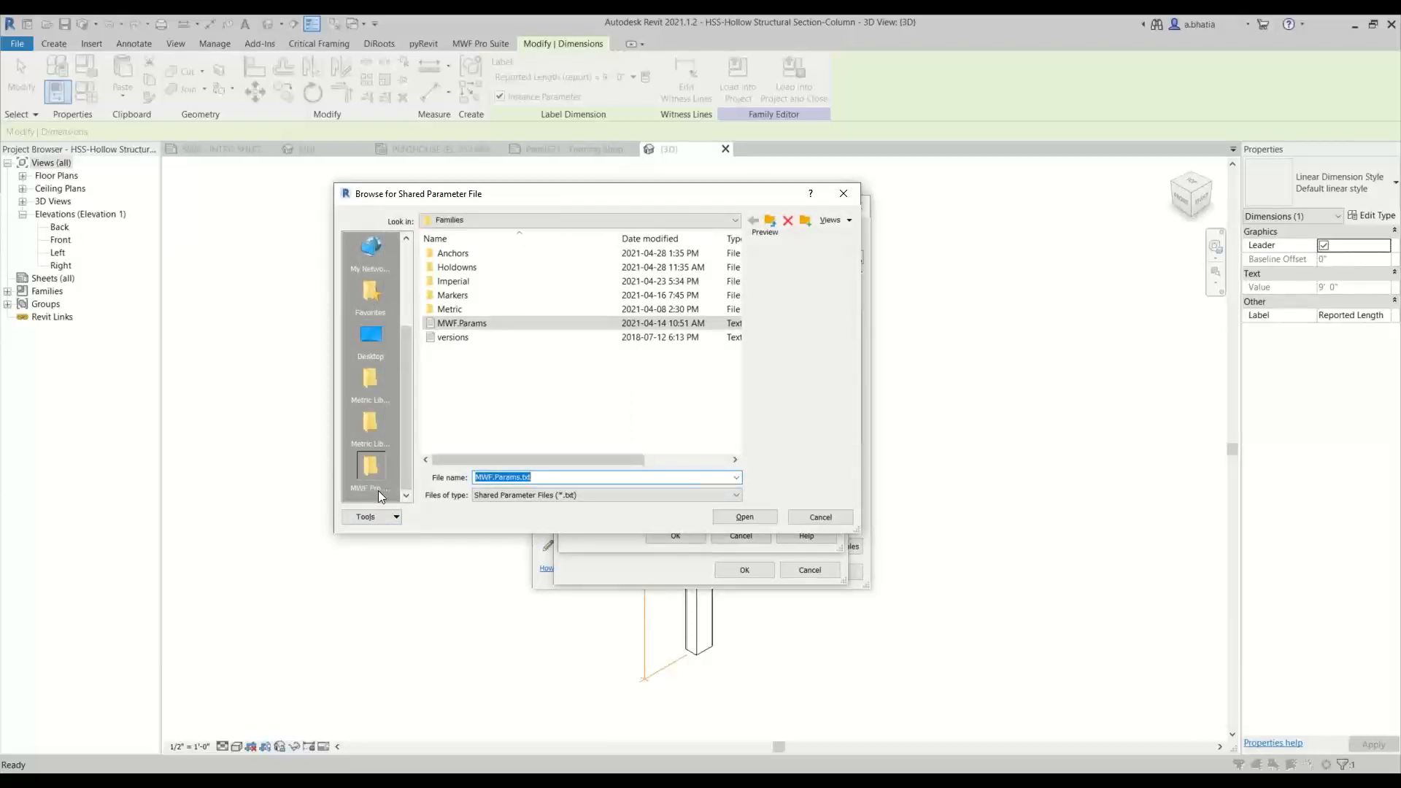
click(361, 476)
click(440, 326)
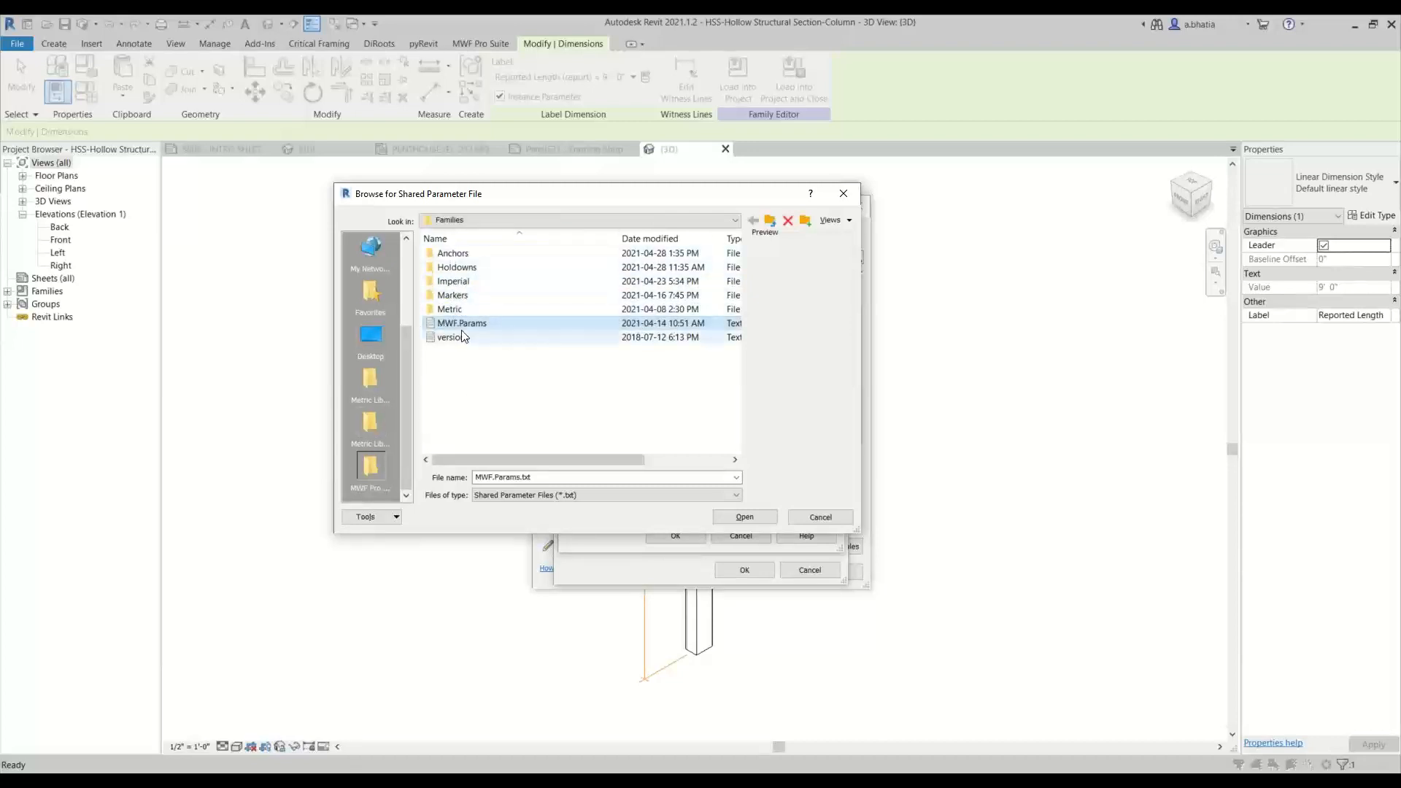
click(559, 367)
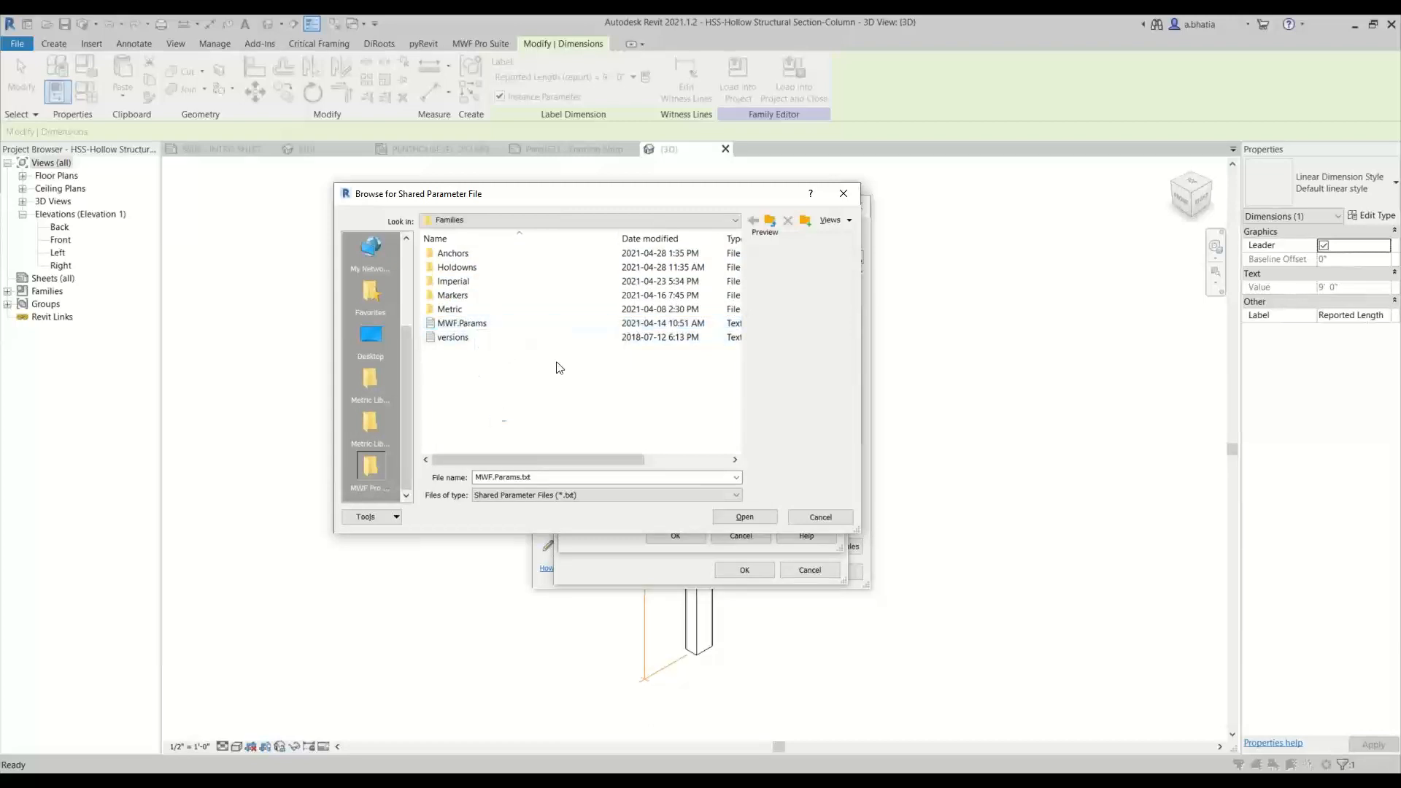
click(770, 219)
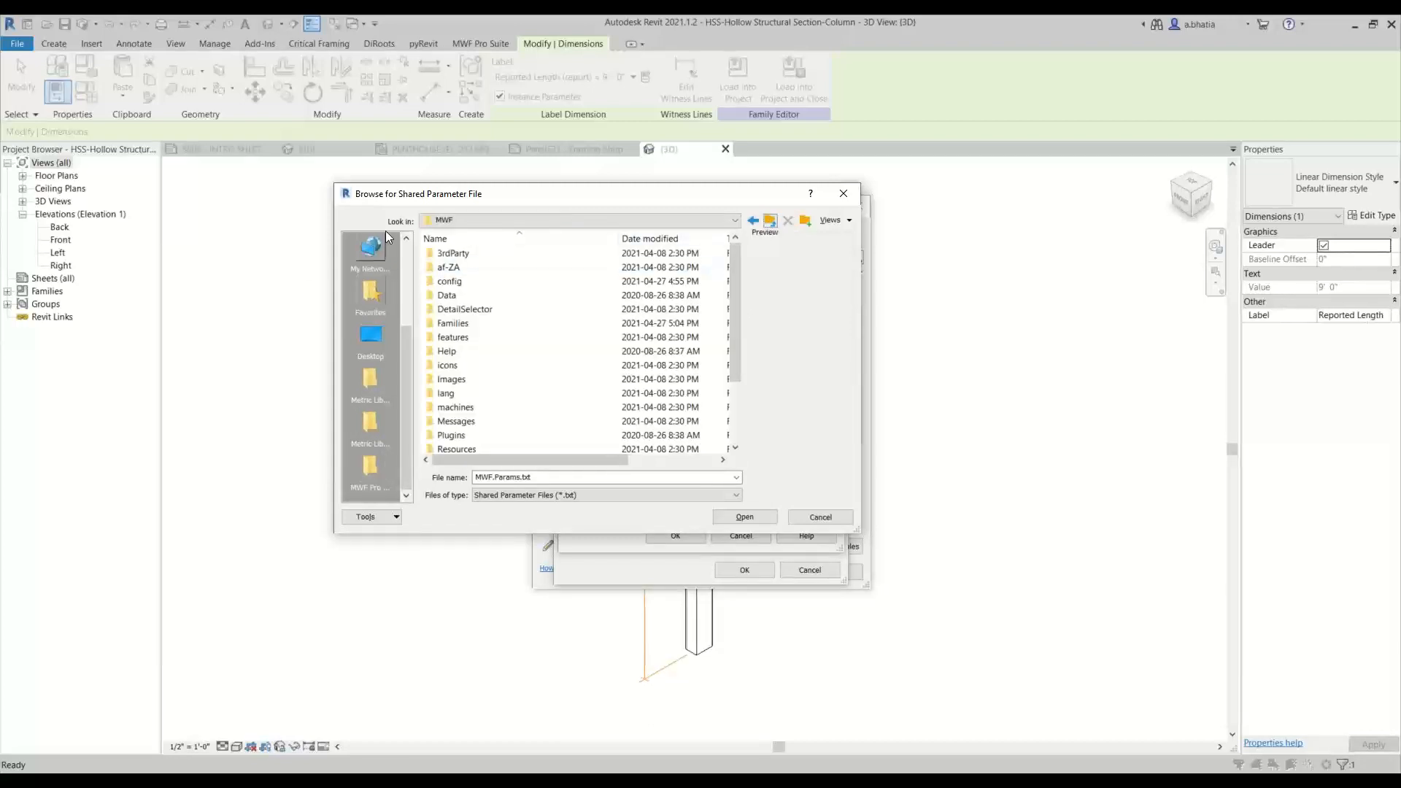
double_click(453, 323)
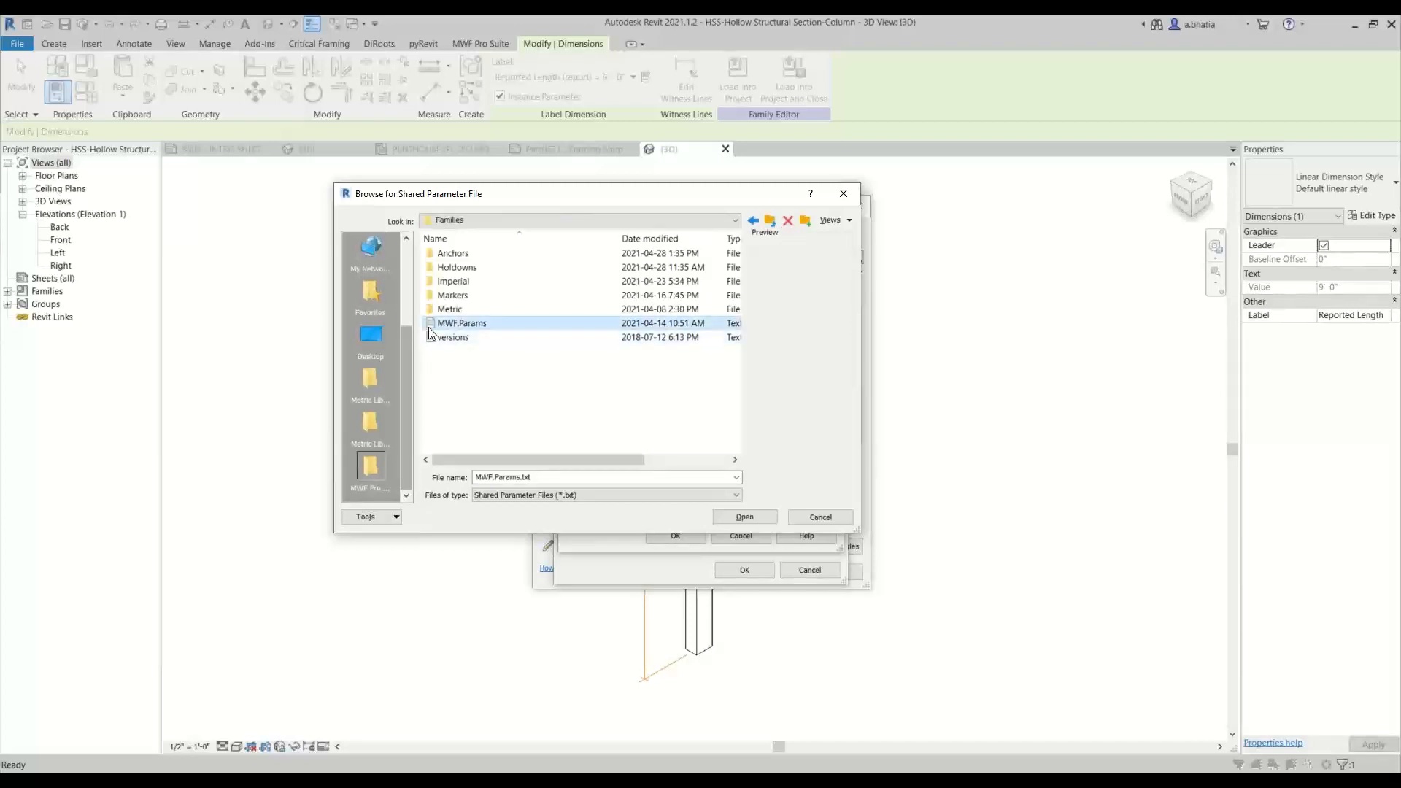
click(745, 516)
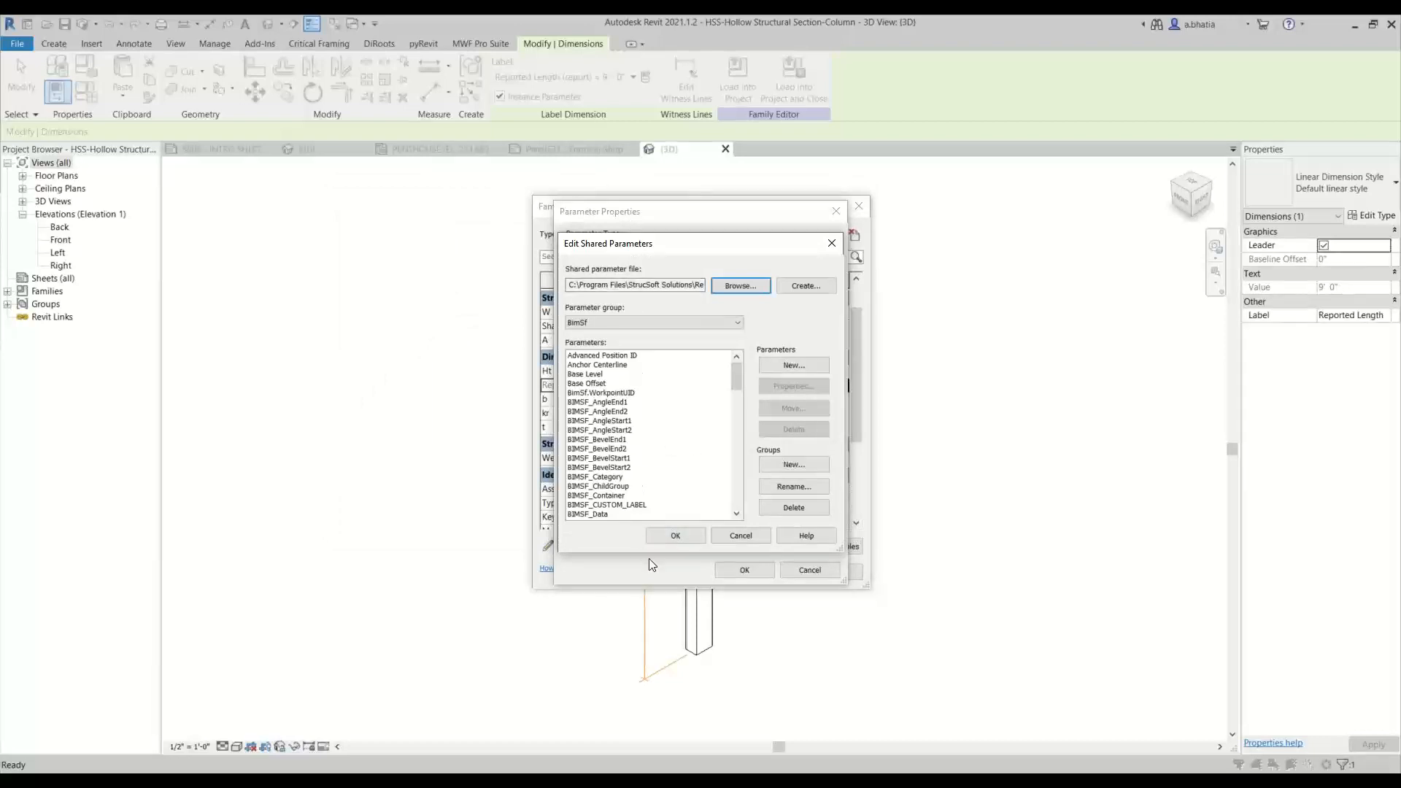
click(665, 535)
Step: Assign the shared parameter Reported Length from the BimSf group, keeping it as an instance reporting parameter
click(620, 383)
scroll(621, 385, down, 15)
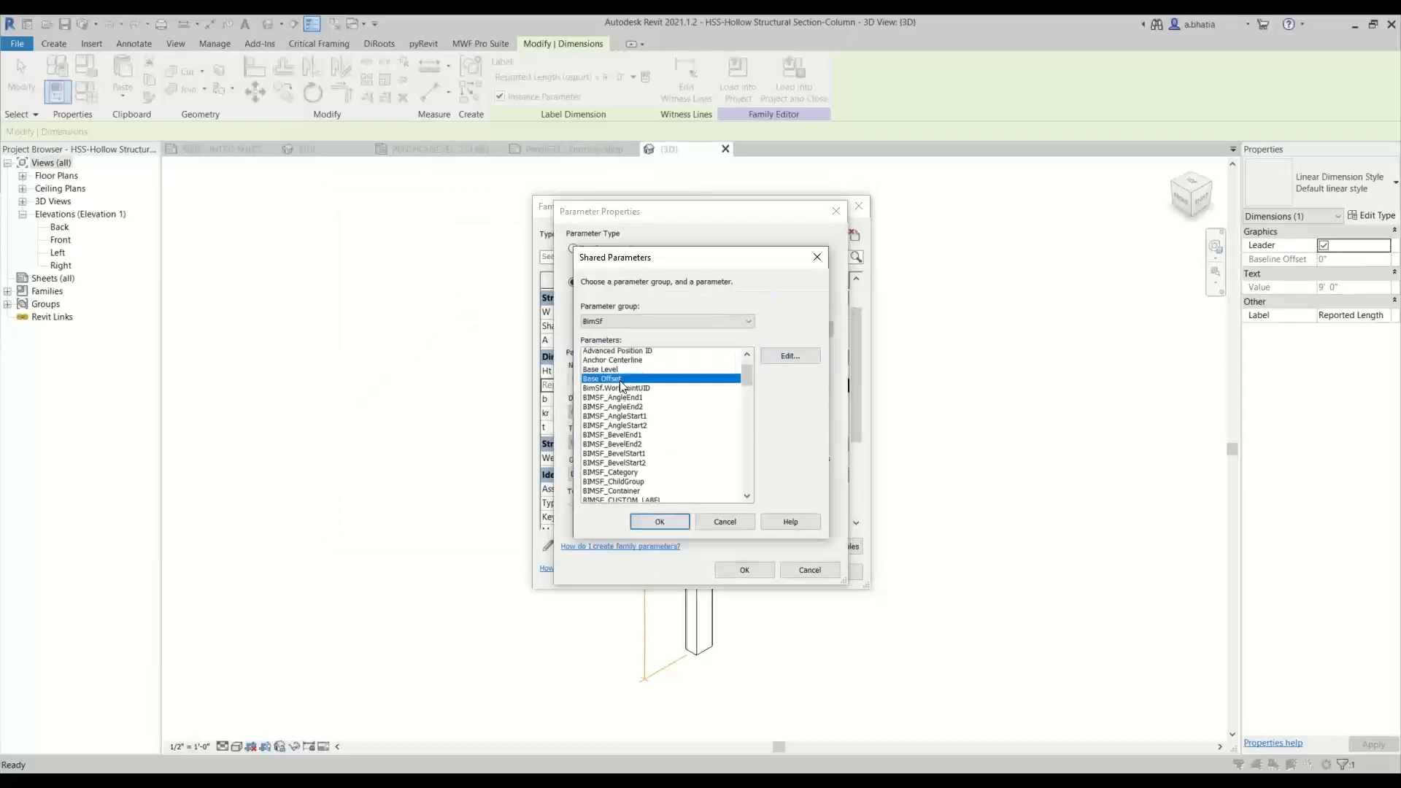
scroll(620, 385, down, 15)
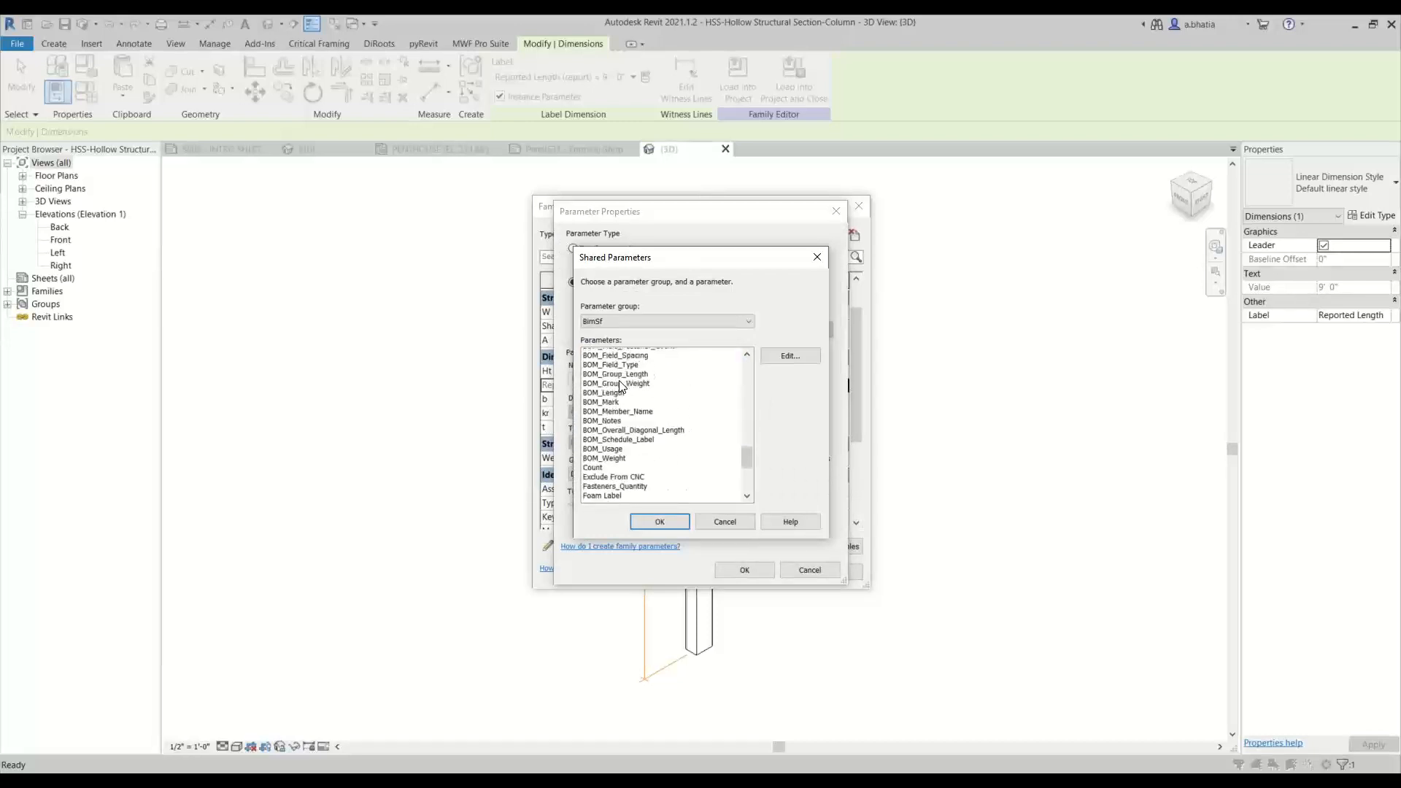
scroll(620, 391, down, 5)
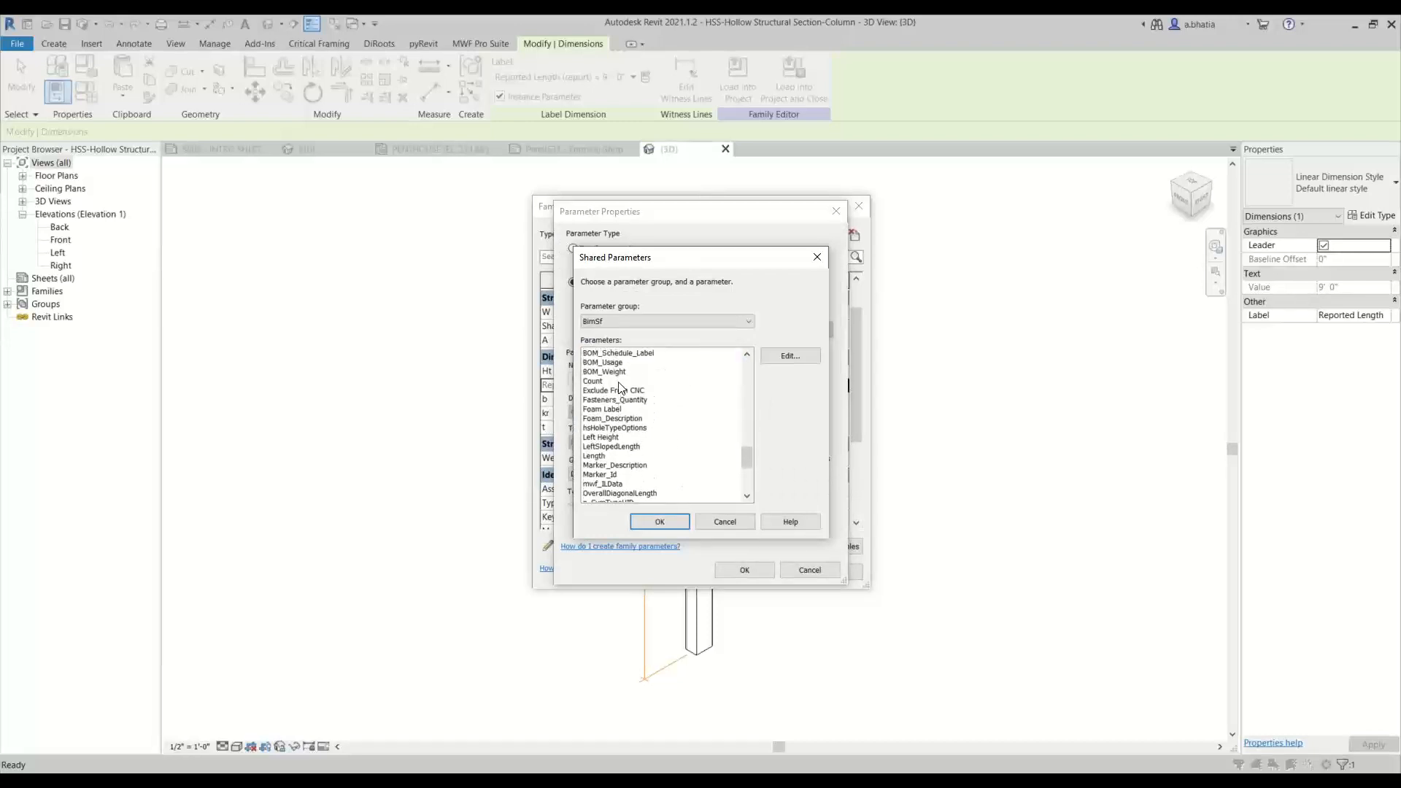
scroll(618, 411, down, 1)
click(617, 418)
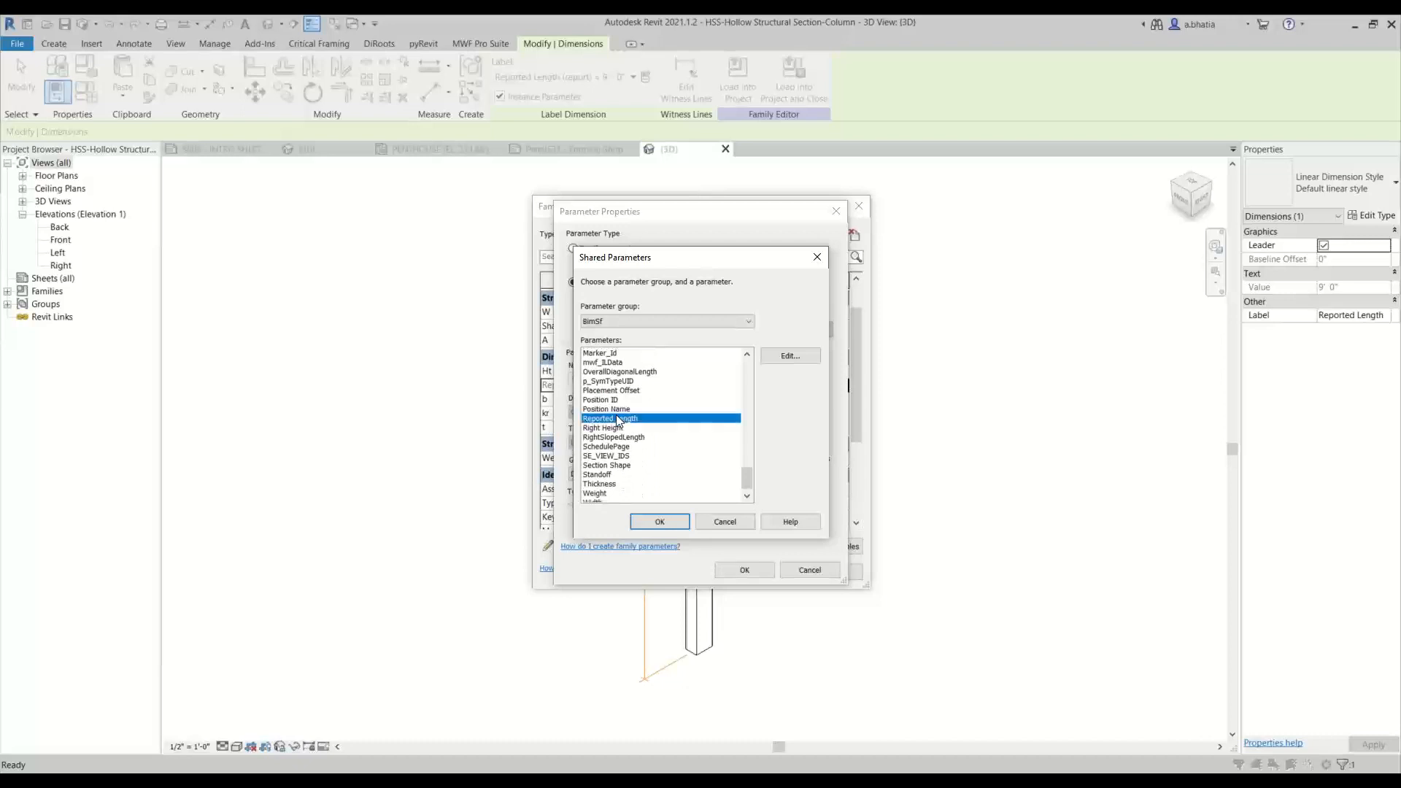
click(655, 523)
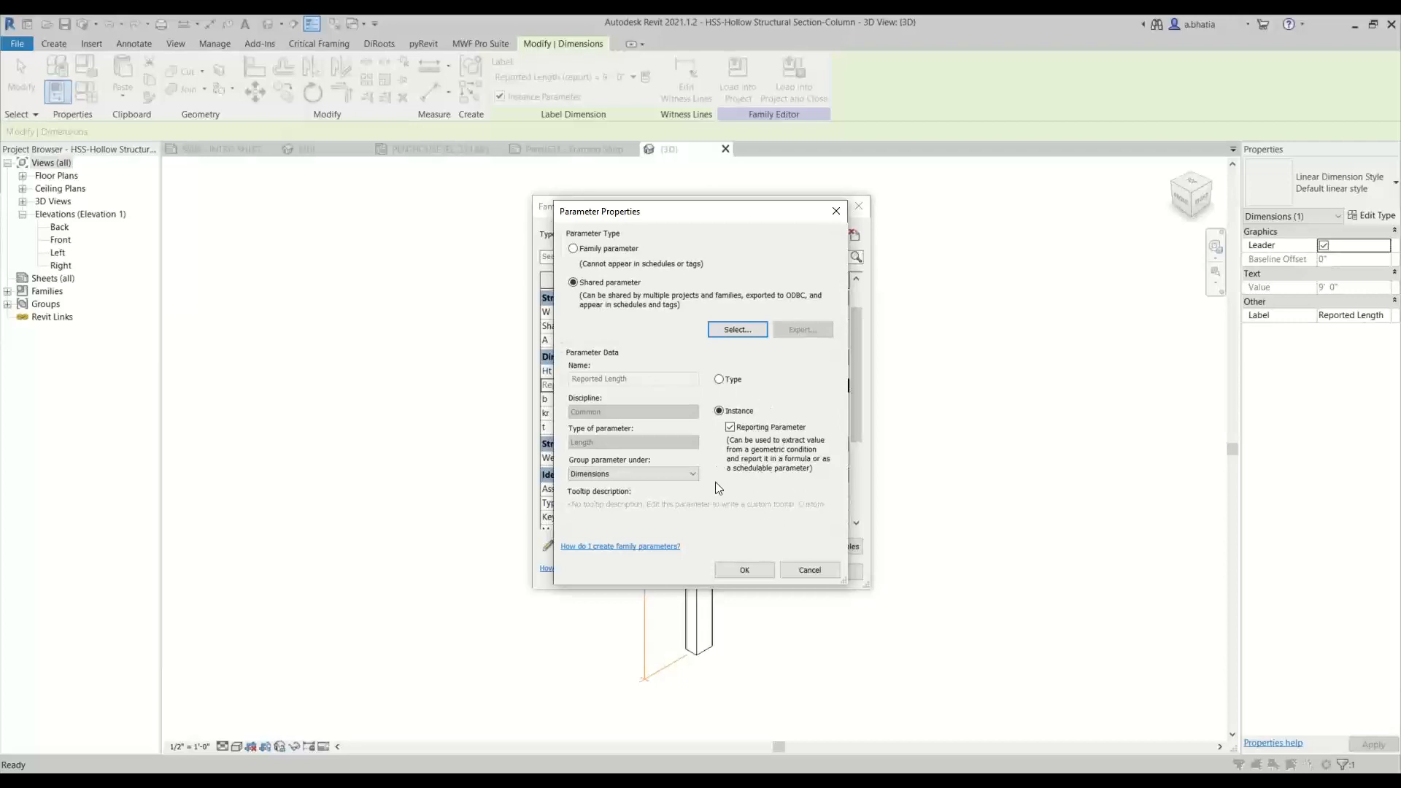
click(745, 570)
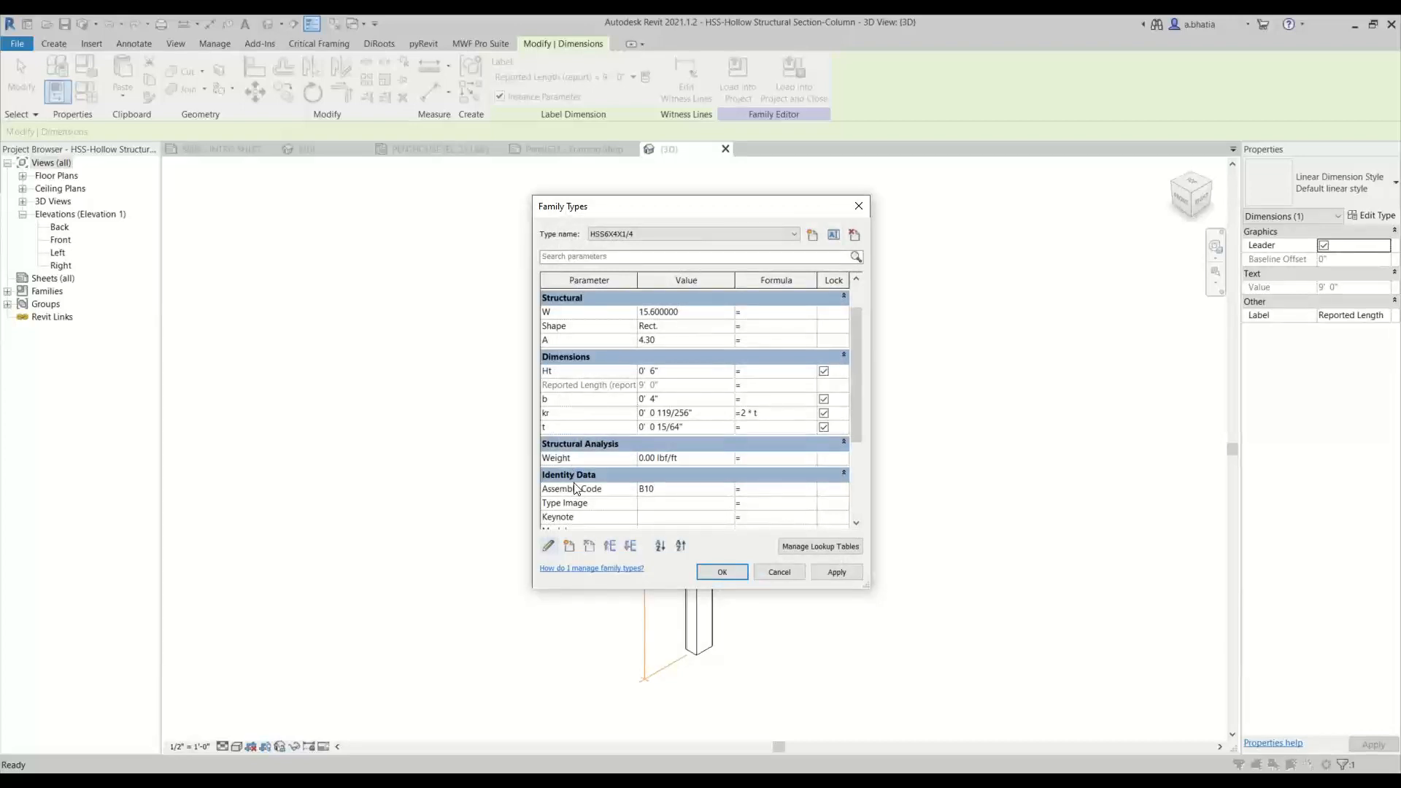
Step: Assign the shared parameter Weight from the BimSf group to the family's Weight, keeping it as a type parameter under Structural Analysis
click(556, 458)
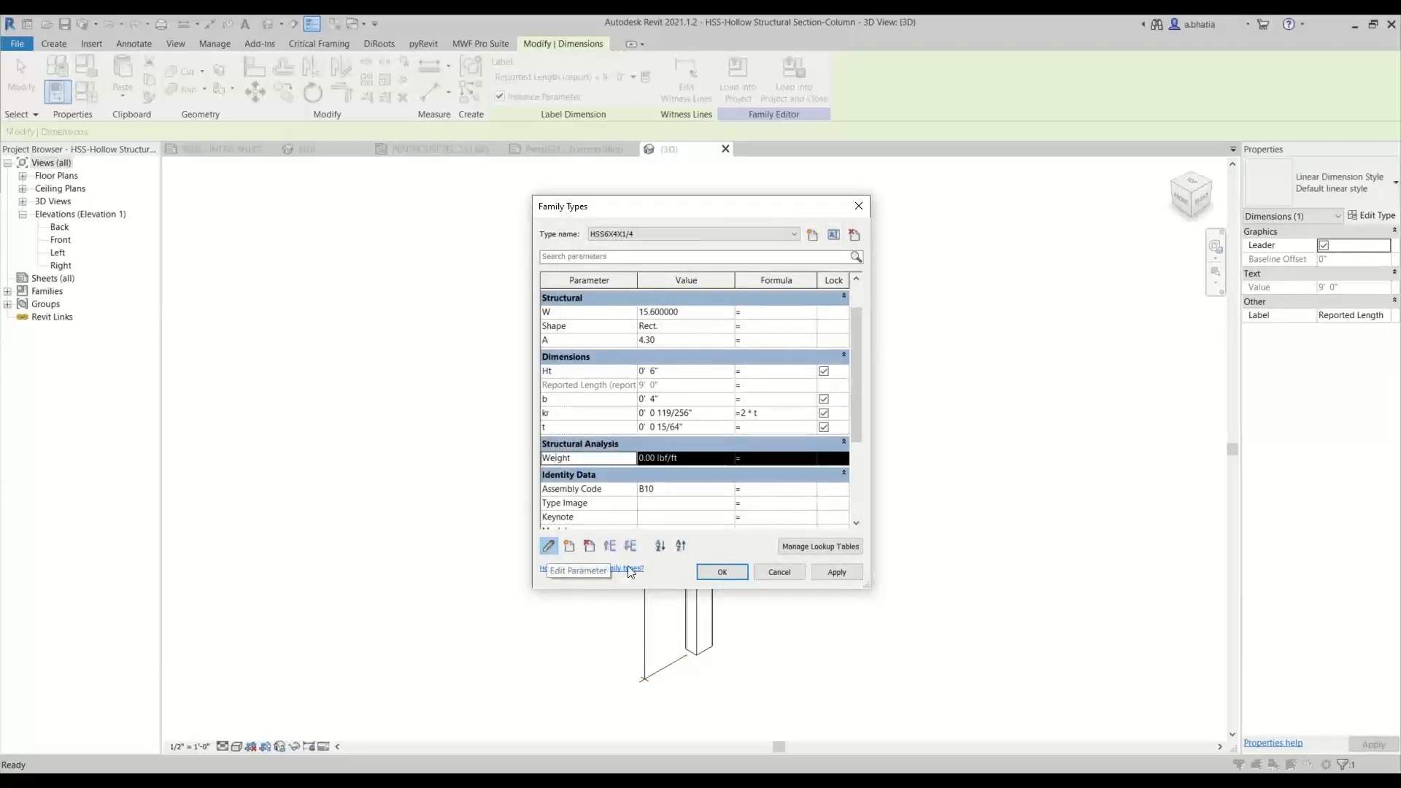
click(548, 547)
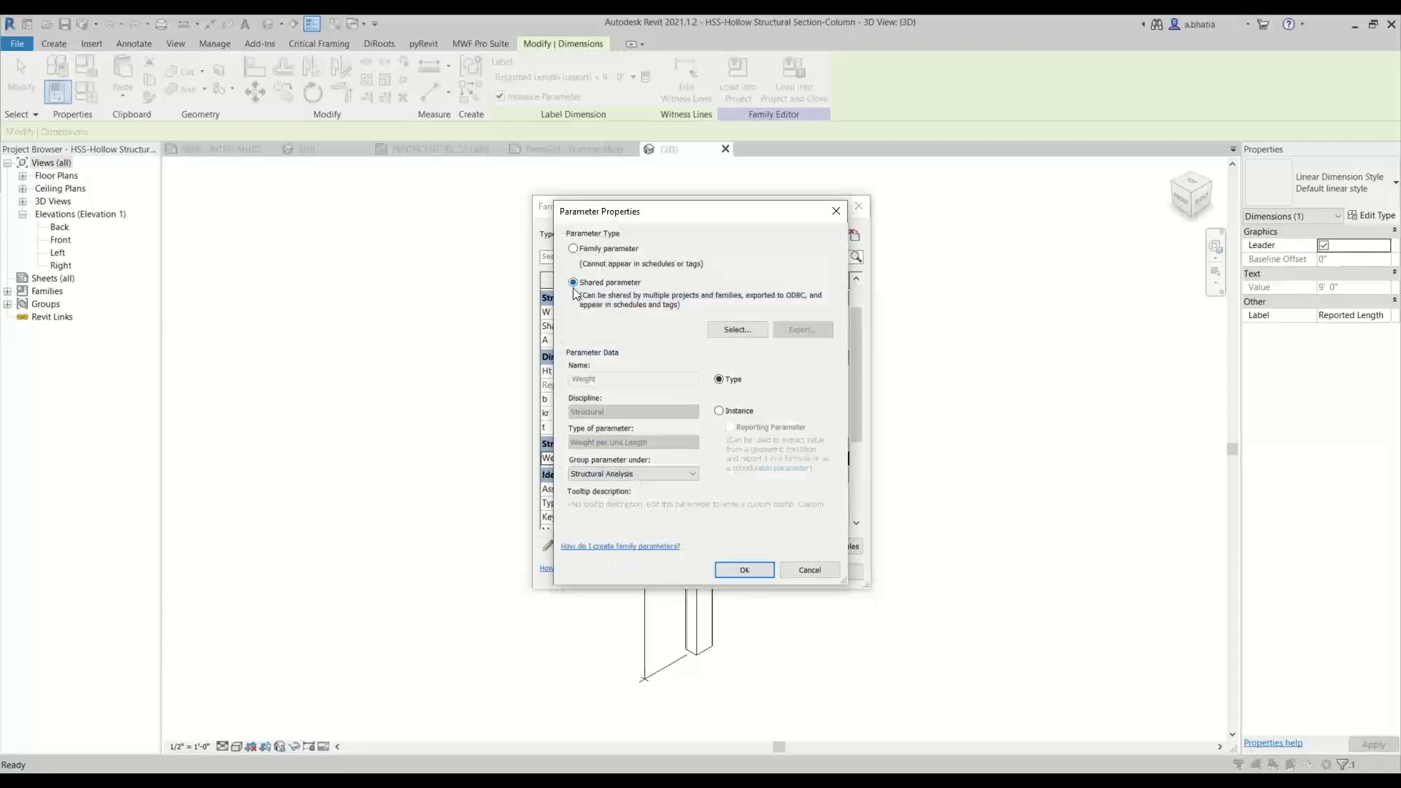
click(736, 330)
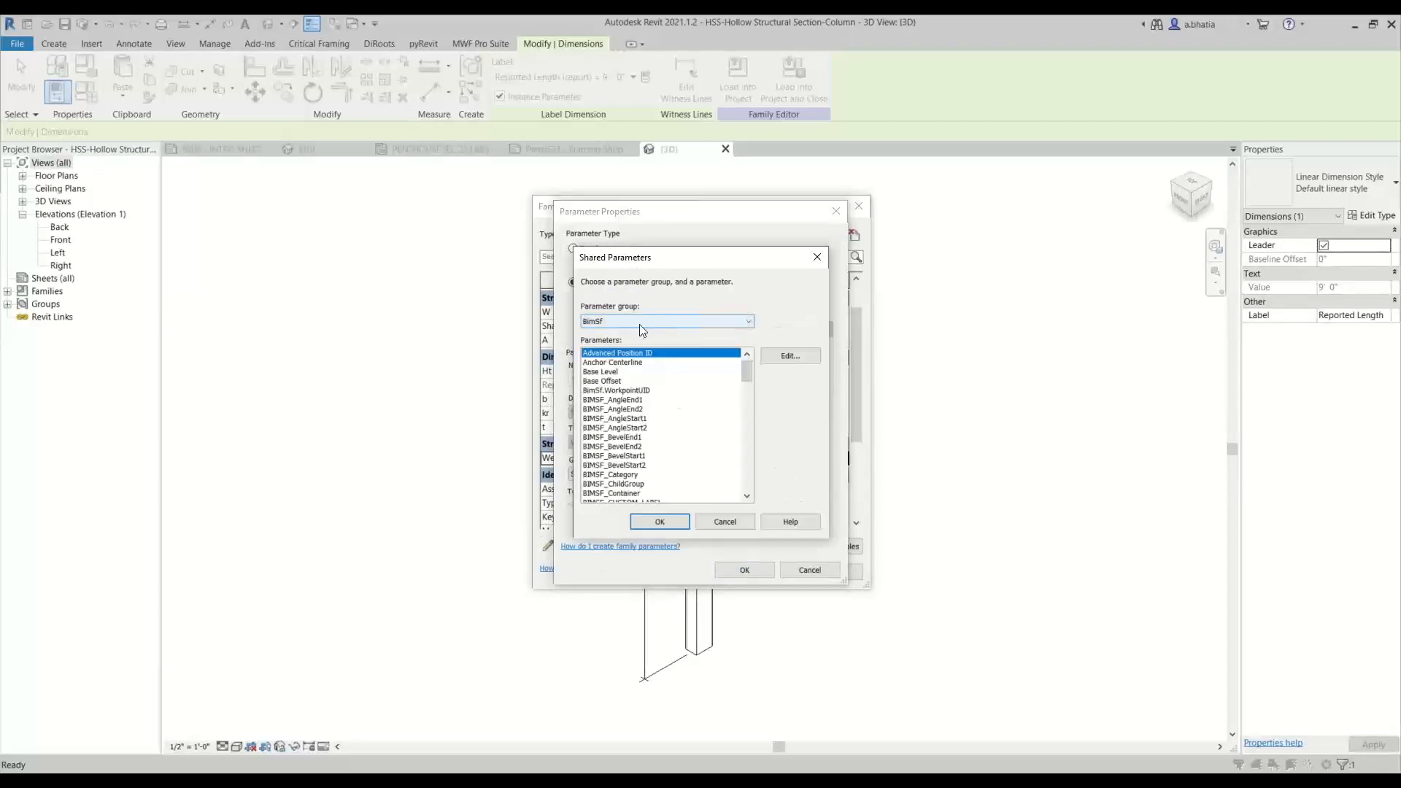
scroll(631, 437, down, 2)
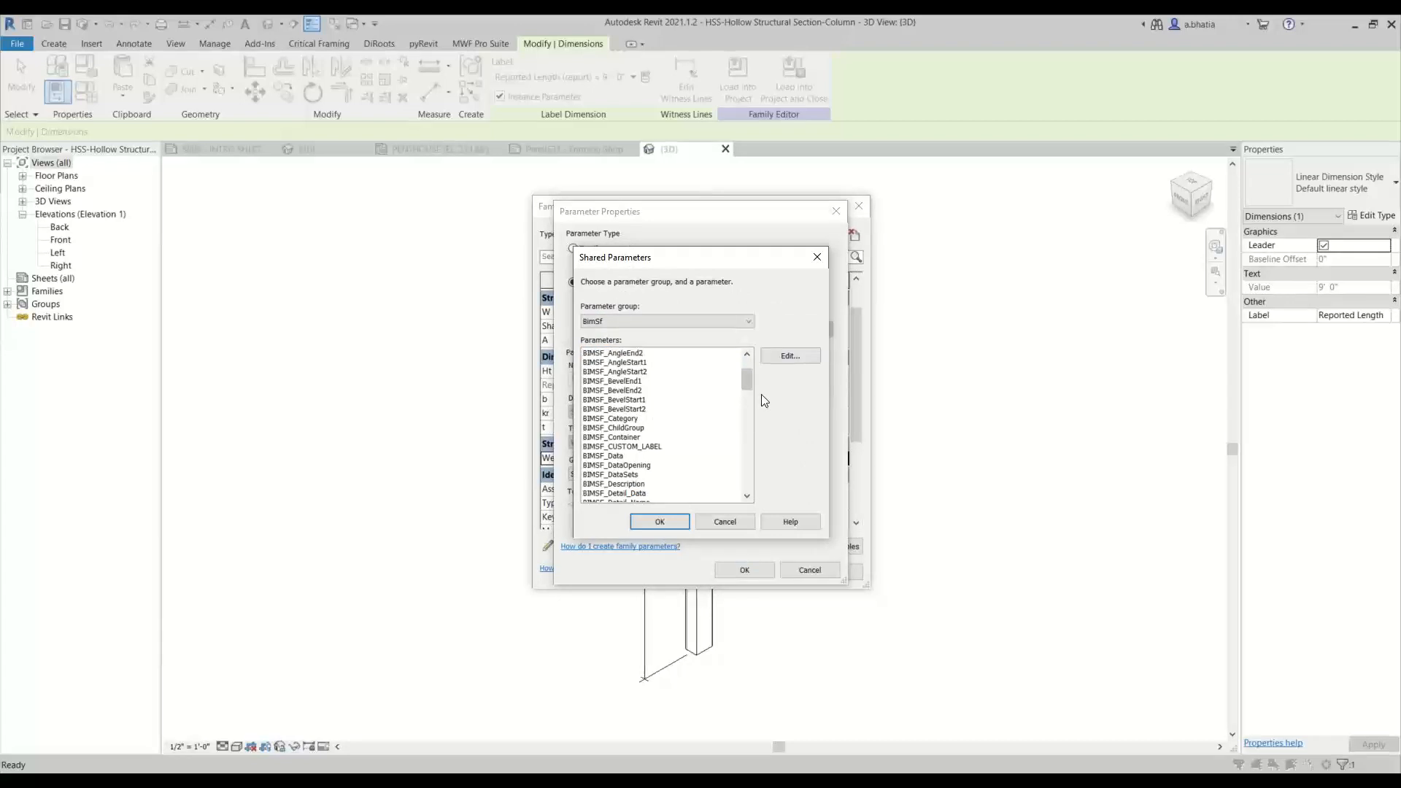
drag(746, 381, 747, 481)
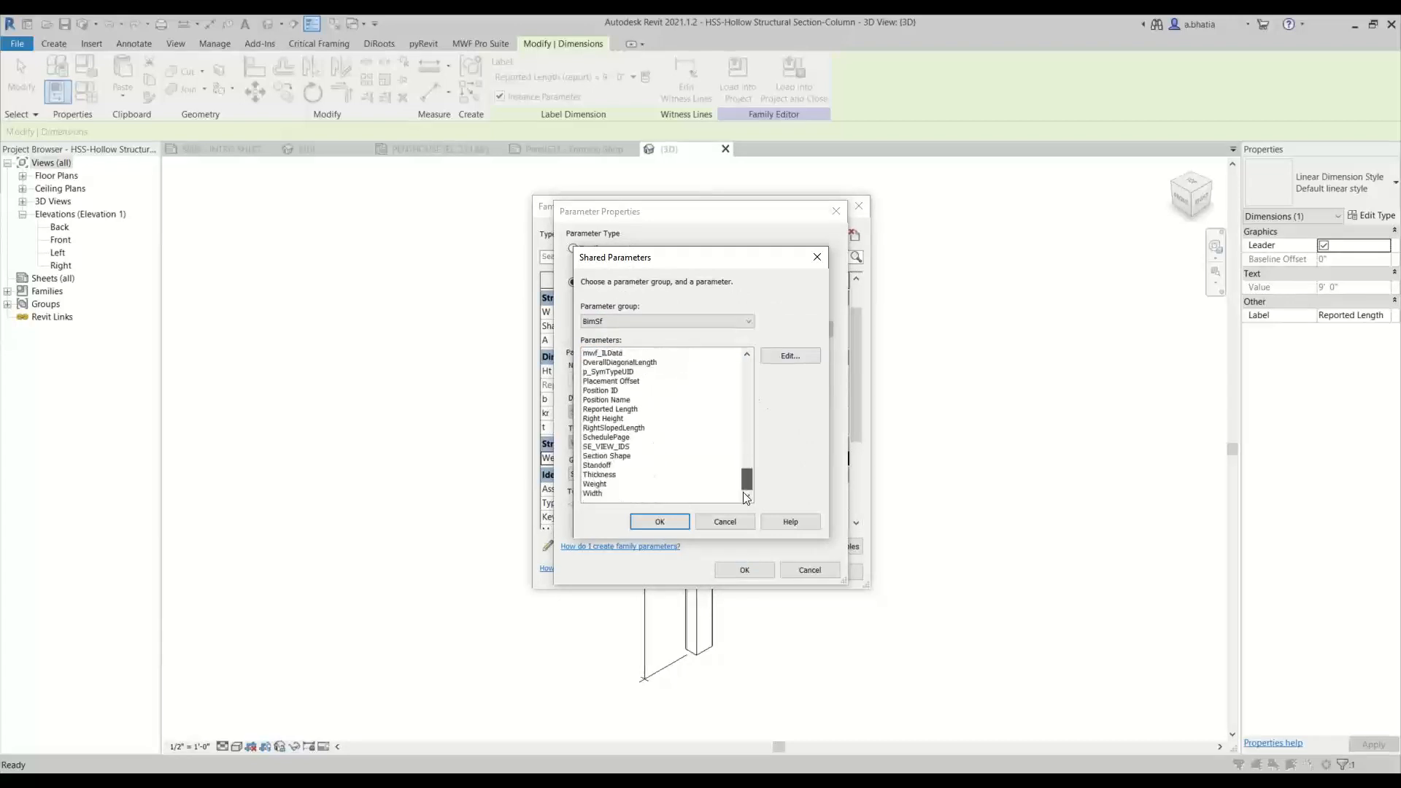
click(593, 493)
click(615, 484)
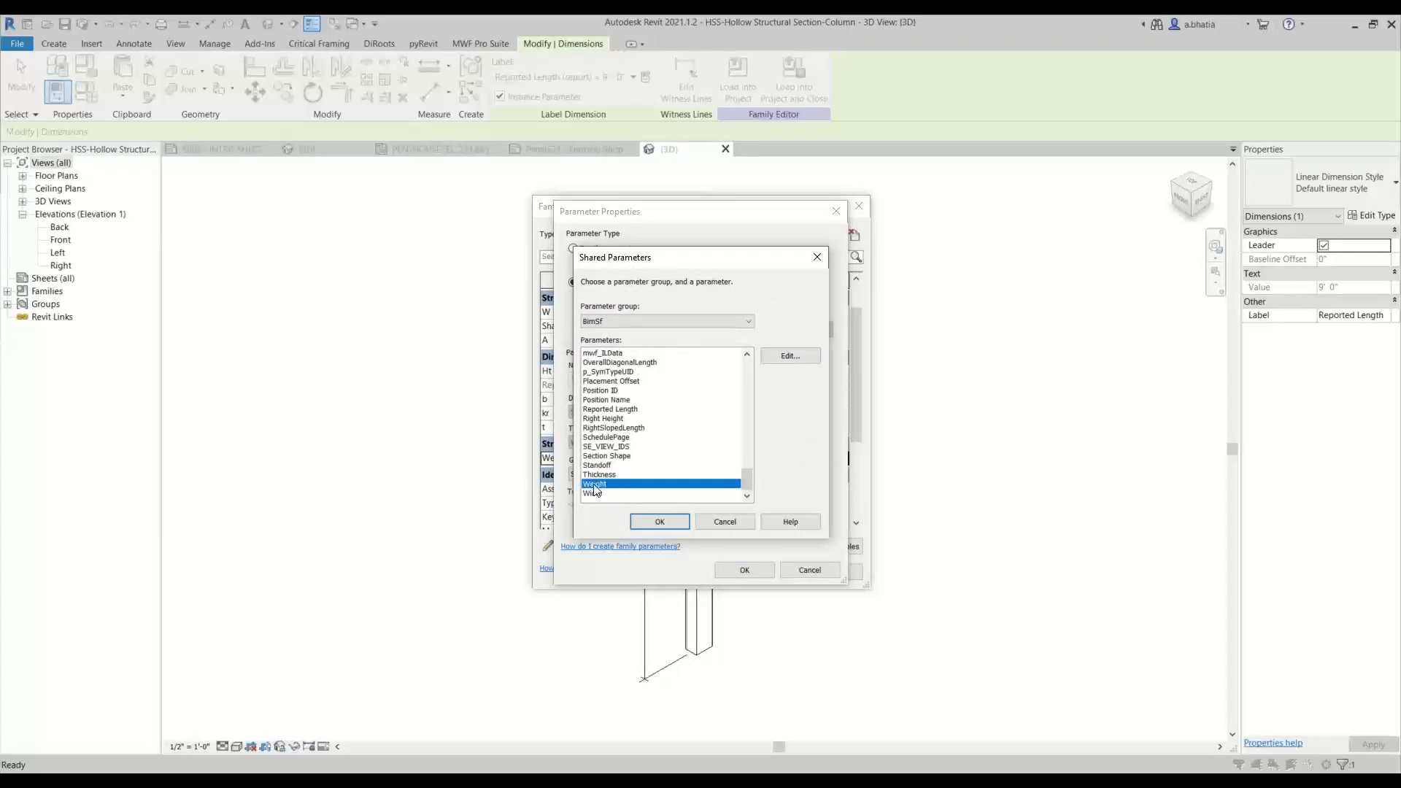
click(647, 518)
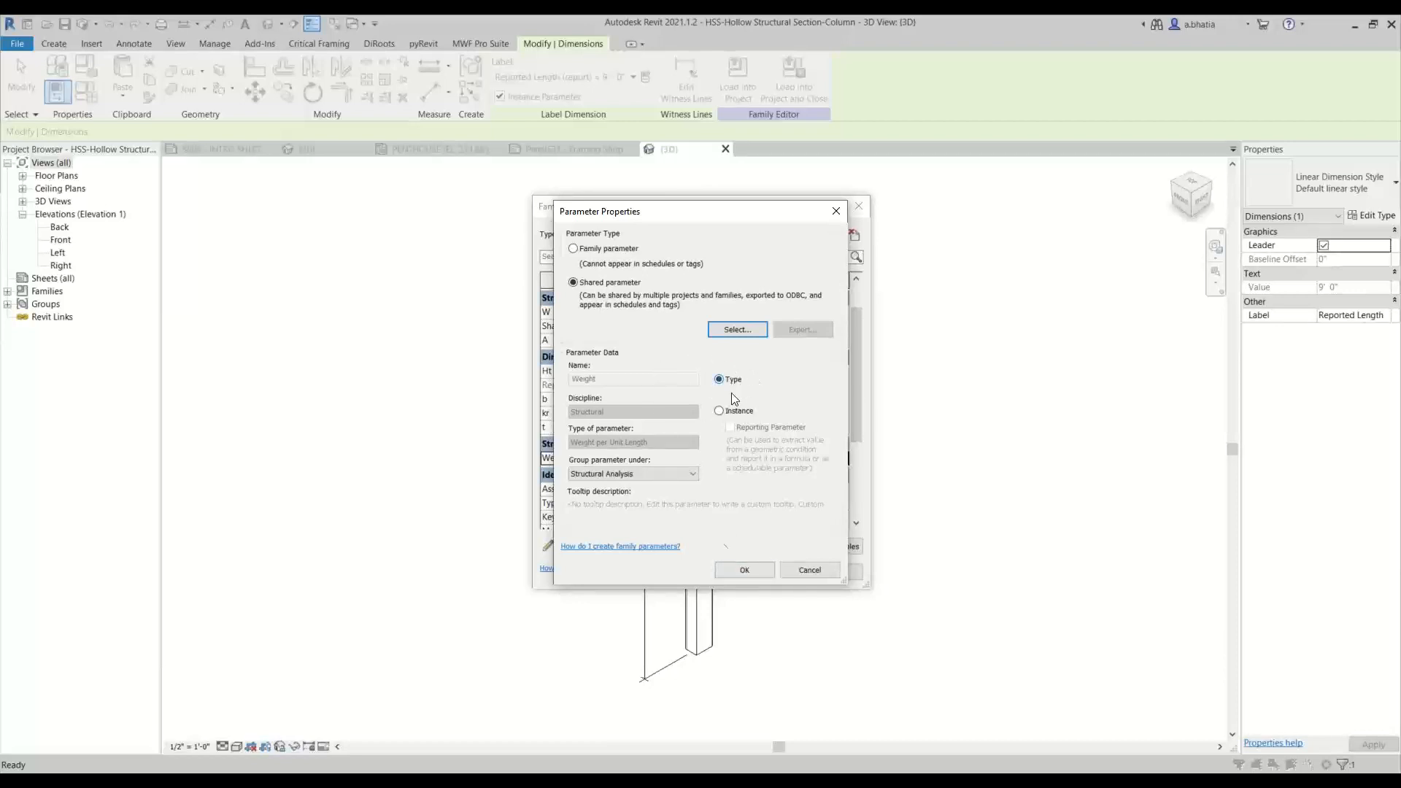
click(745, 574)
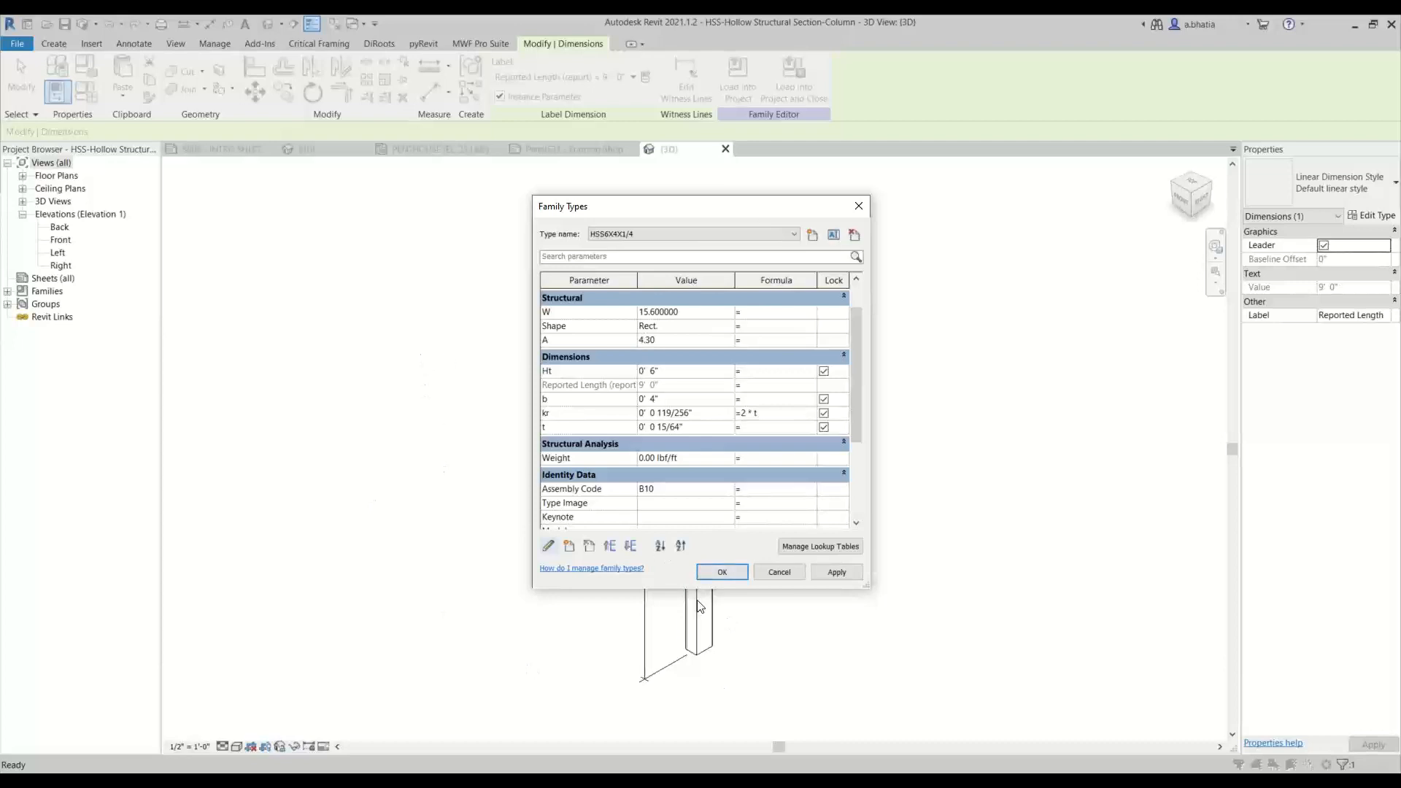
click(705, 575)
Step: Load the HSS column family into the project and close it without saving the family file
key(Escape)
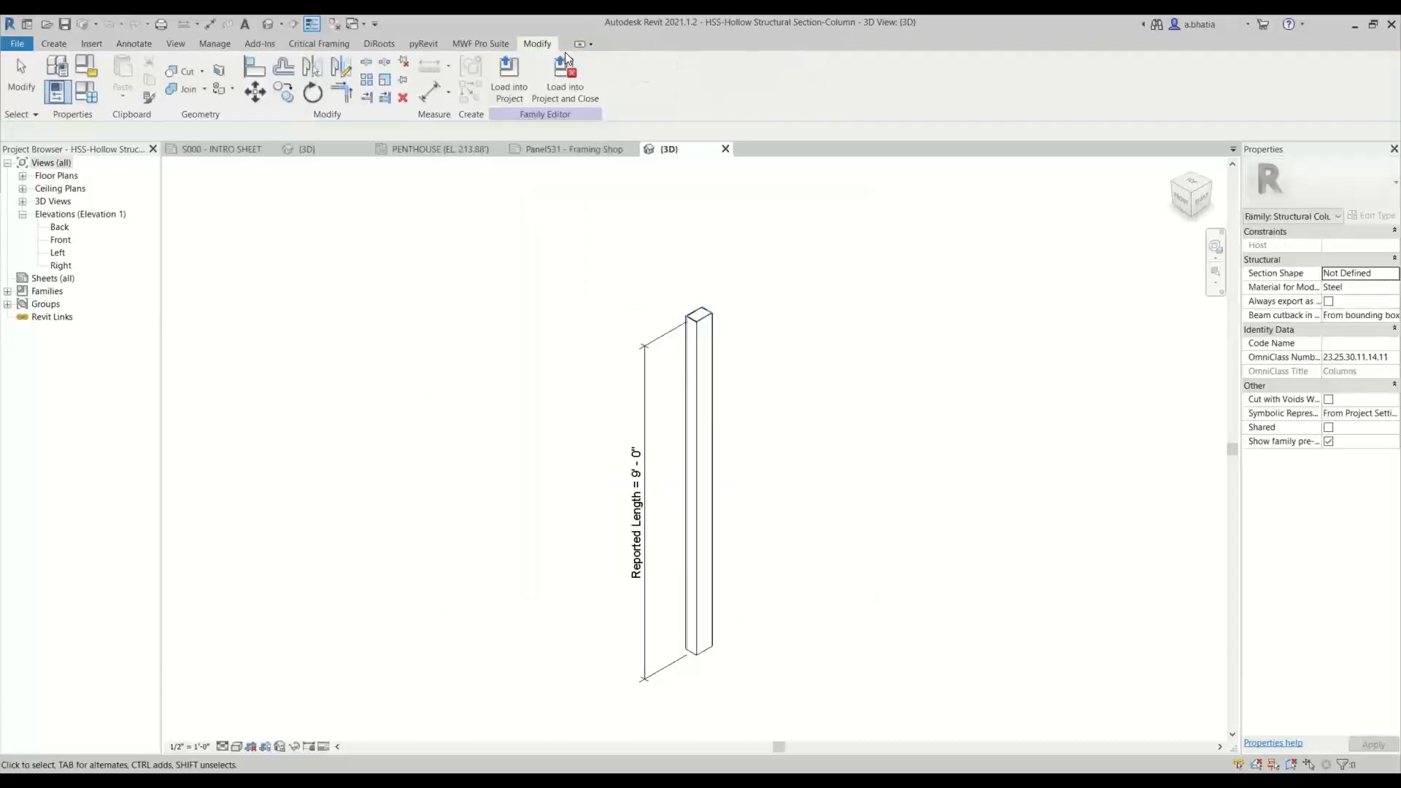
click(562, 63)
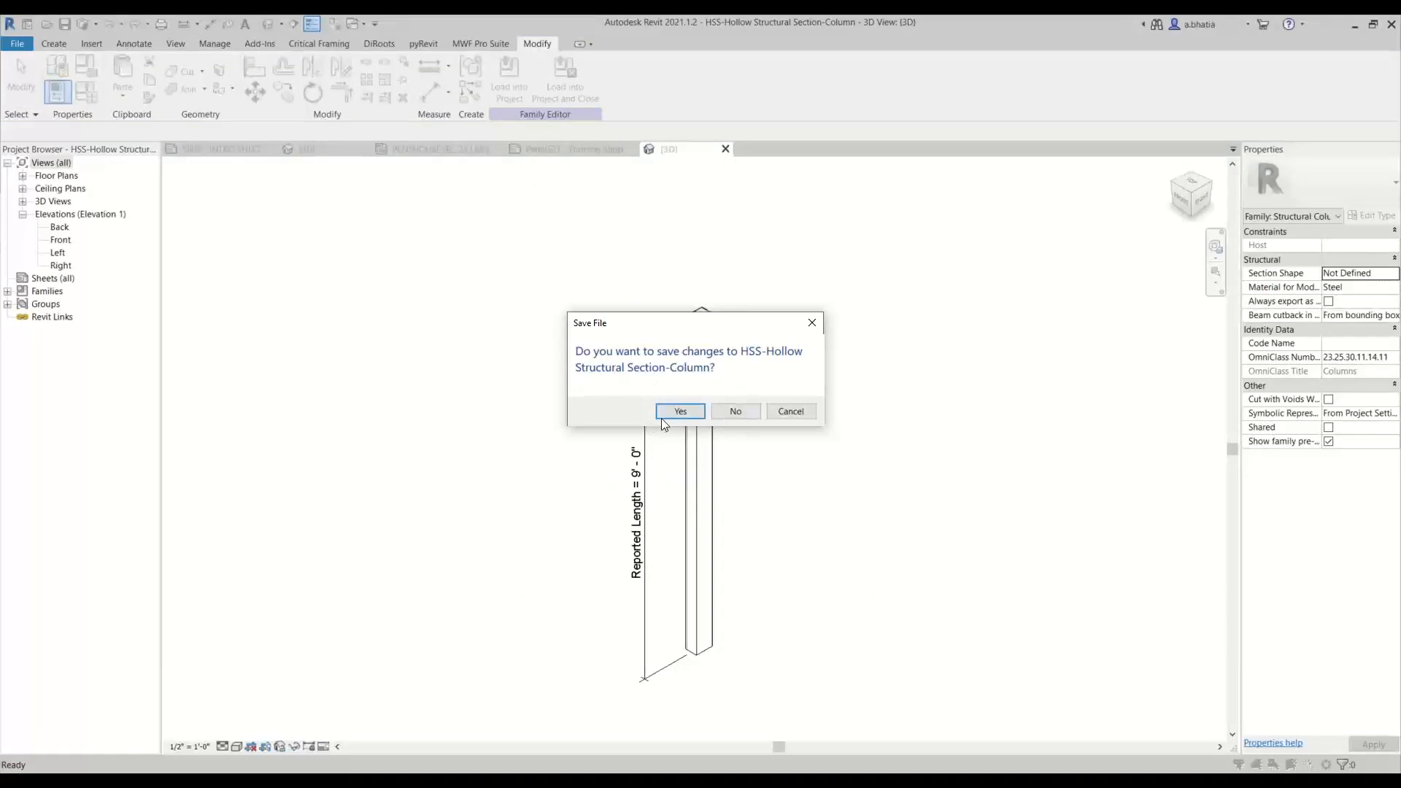
click(739, 411)
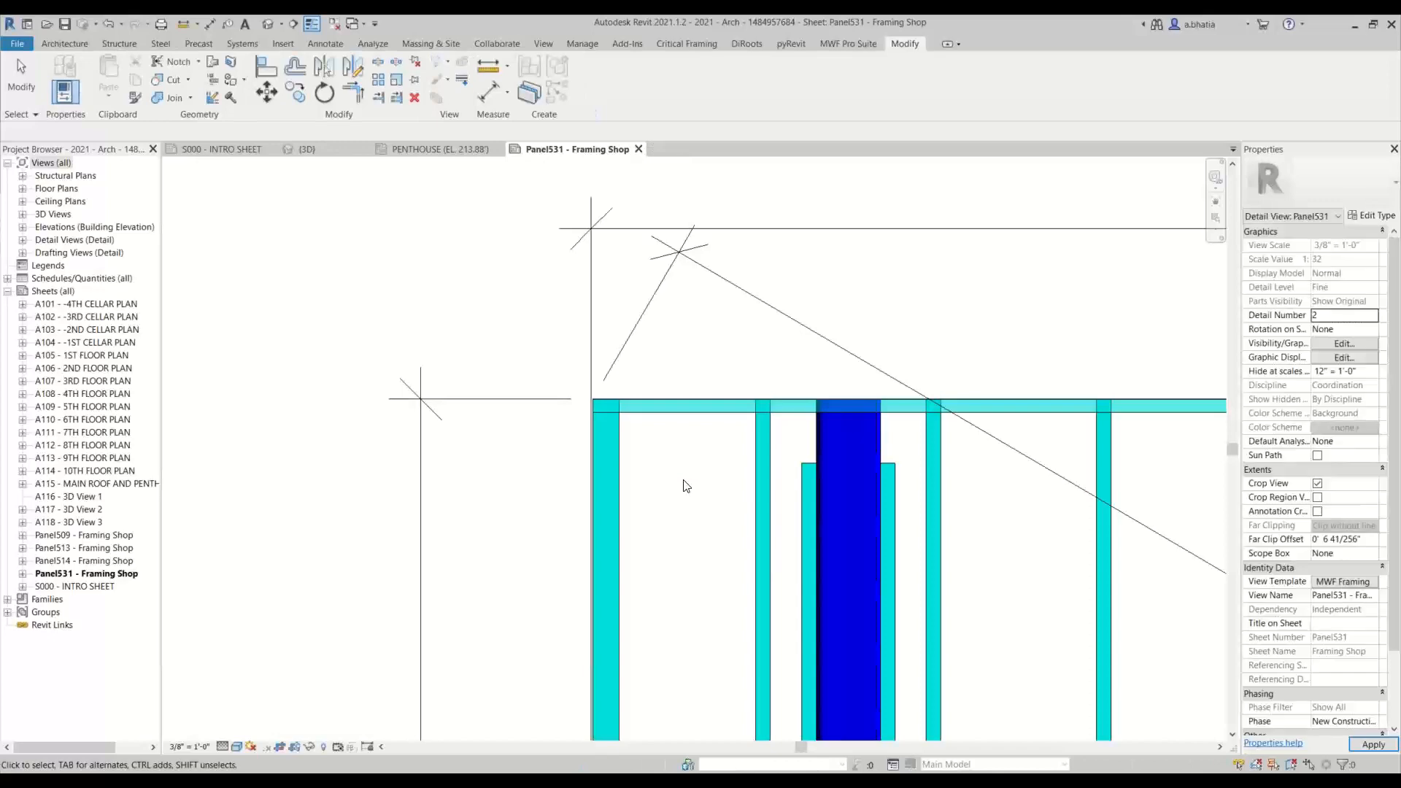
Step: Deactivate the panel elevation view to return to the Panel531 framing shop sheet
scroll(684, 480, down, 6)
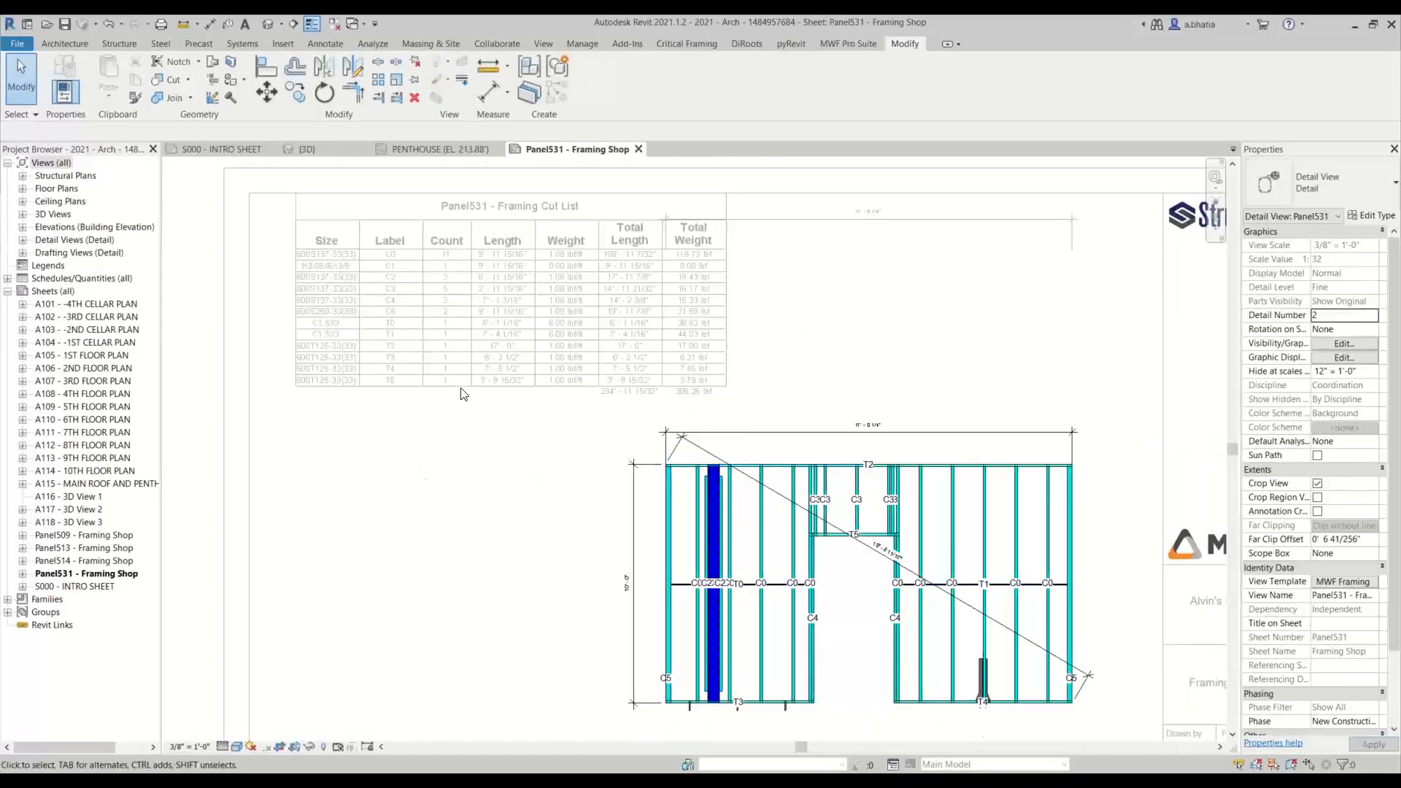
right_click(481, 467)
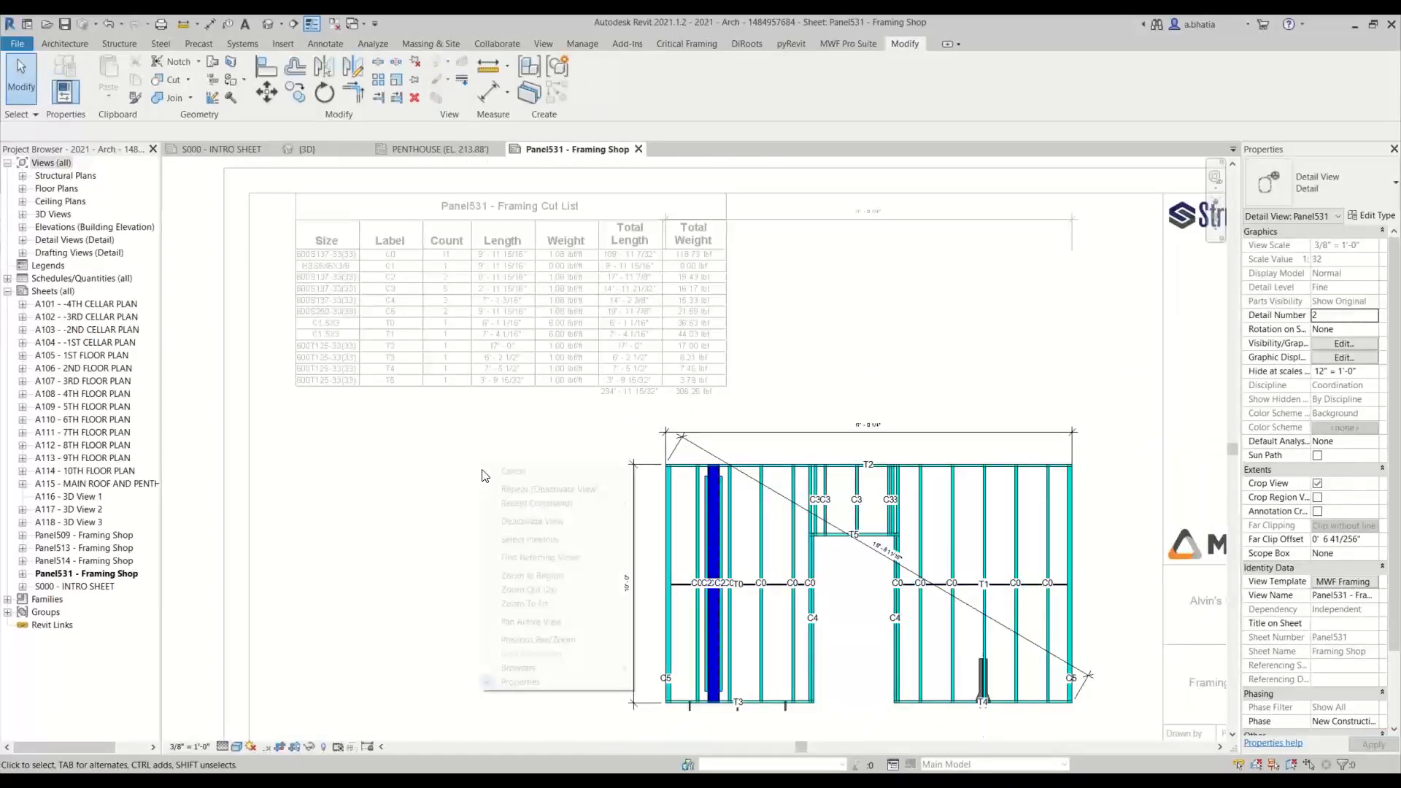
click(537, 523)
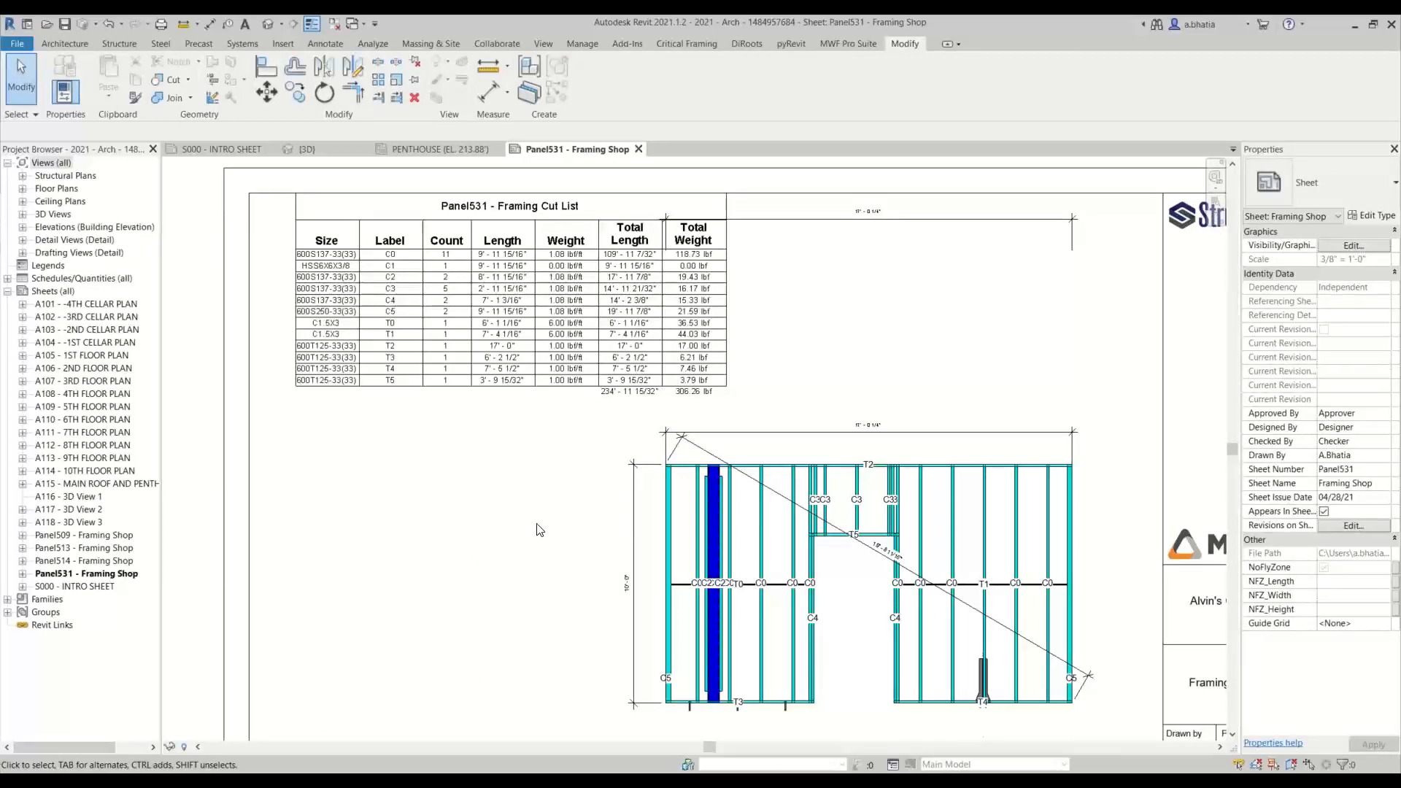
Step: Examine the lengths and weights in the Panel531 framing cut list against the member labels in the panel elevation
middle_drag(526, 436, 518, 542)
scroll(400, 449, up, 4)
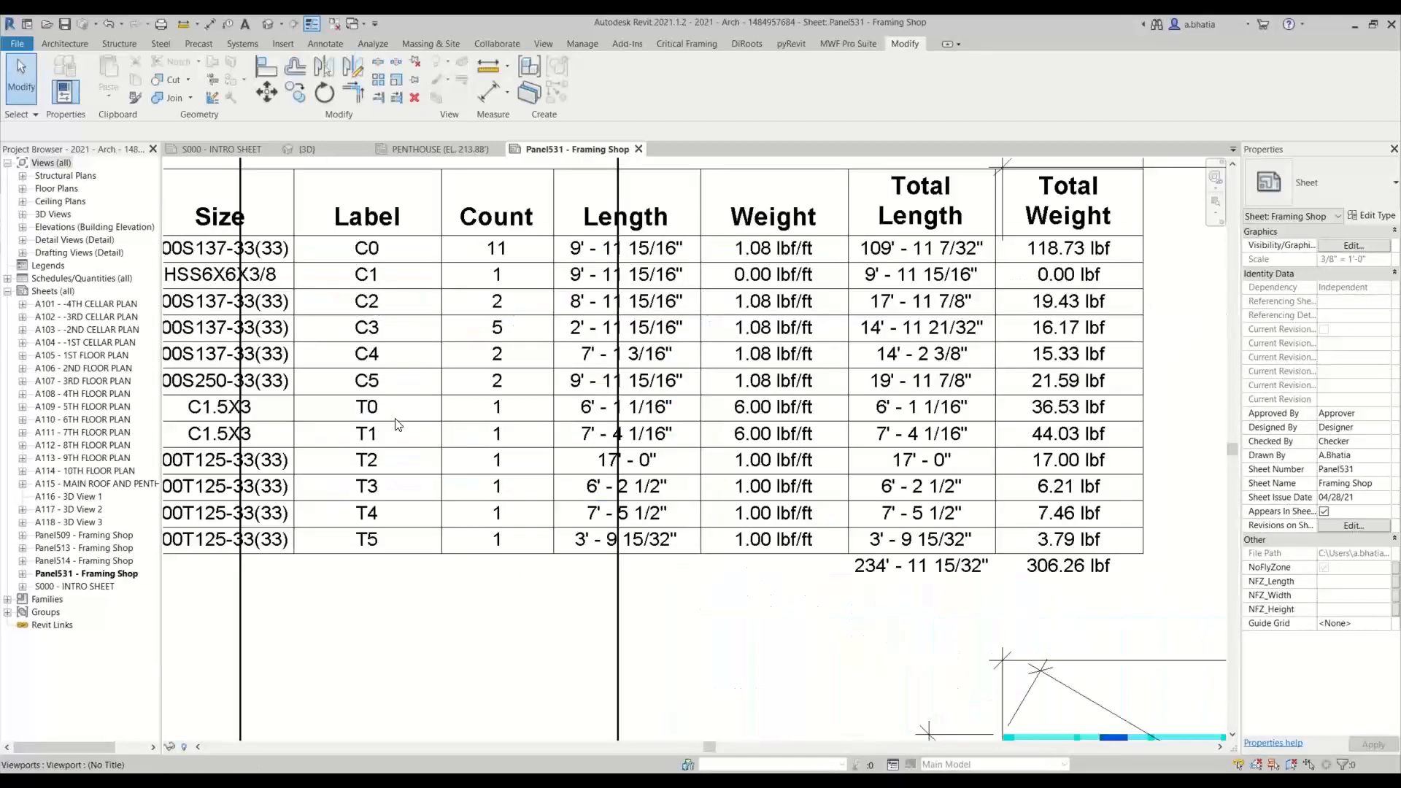
mouse_move(400, 450)
middle_down()
mouse_move(362, 443)
mouse_move(385, 448)
middle_up()
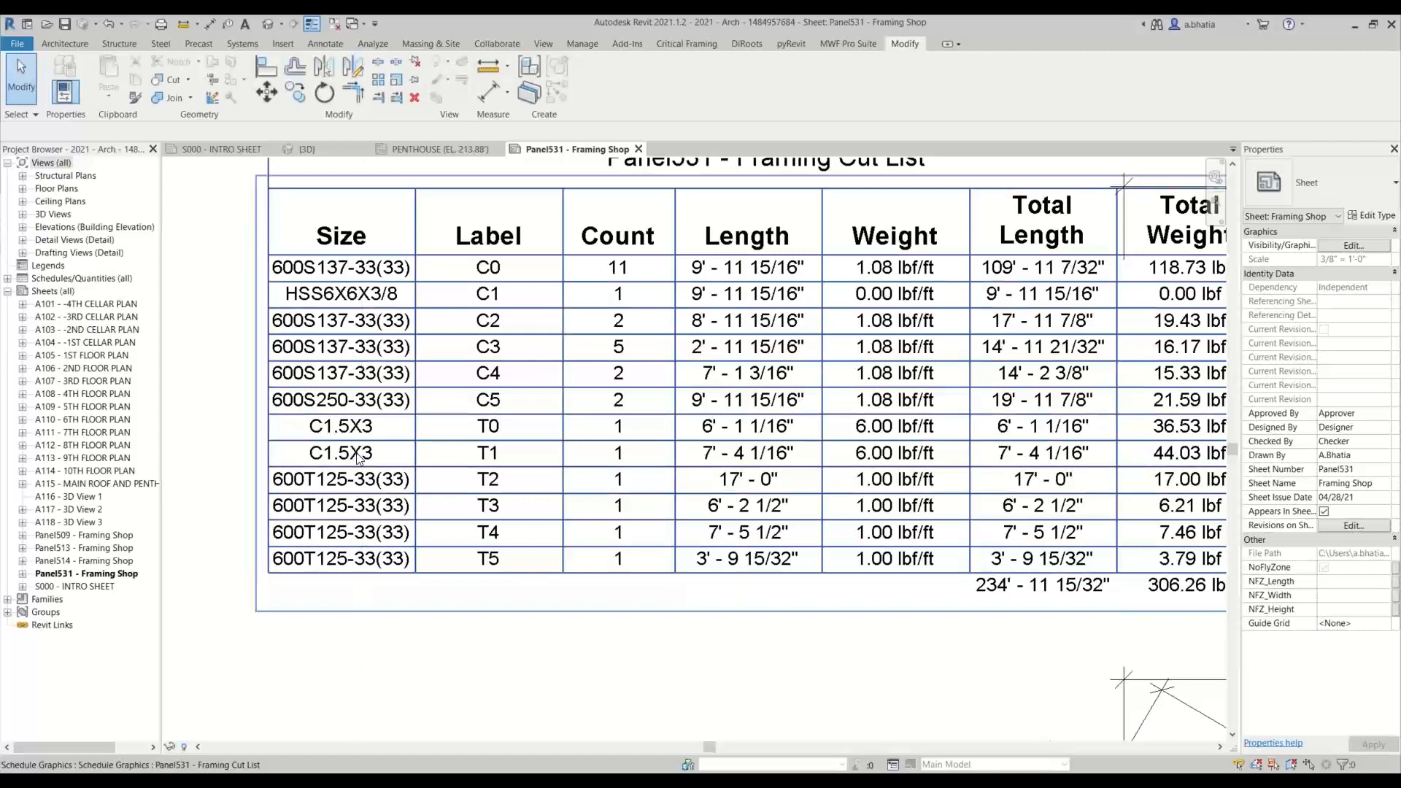
scroll(358, 457, down, 5)
middle_drag(471, 520, 466, 515)
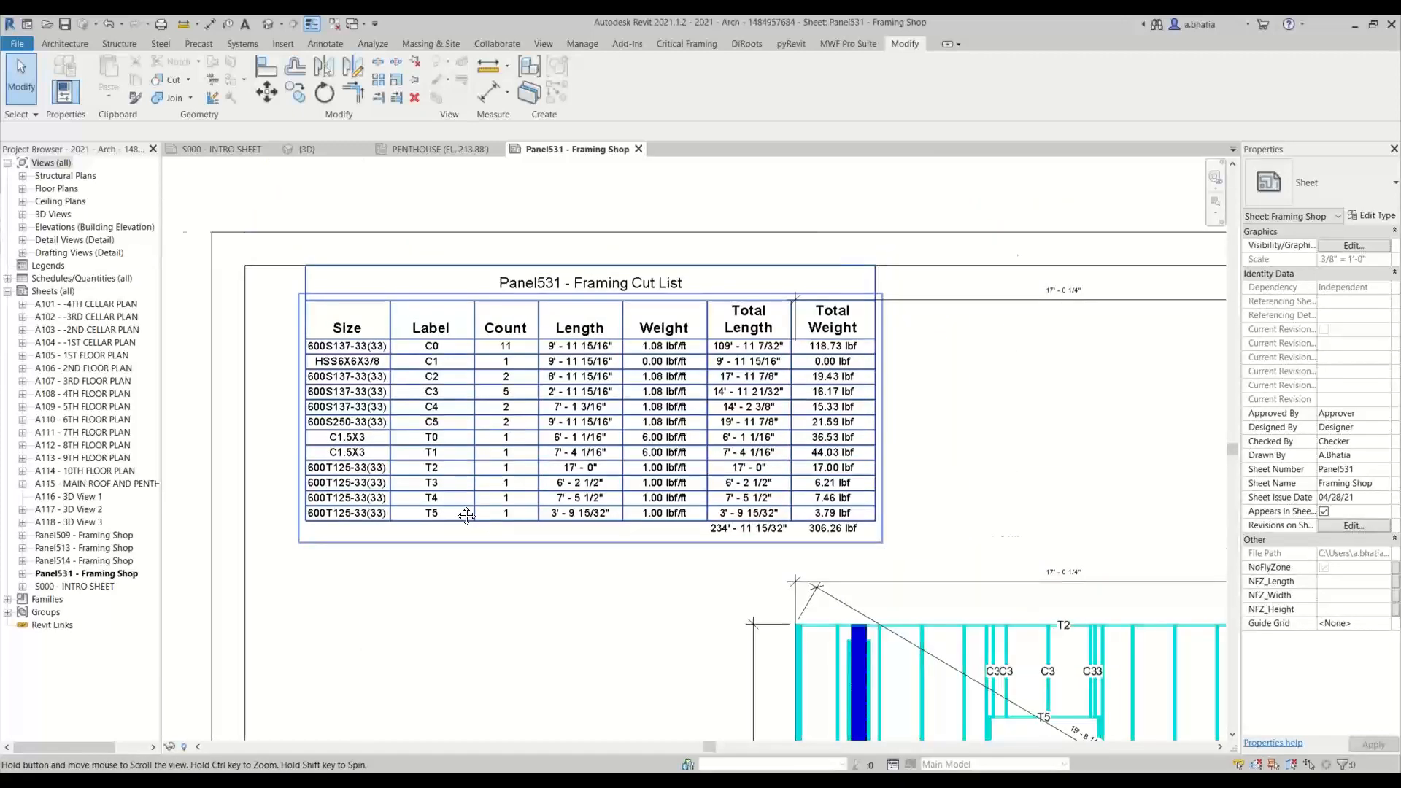
scroll(466, 516, down, 5)
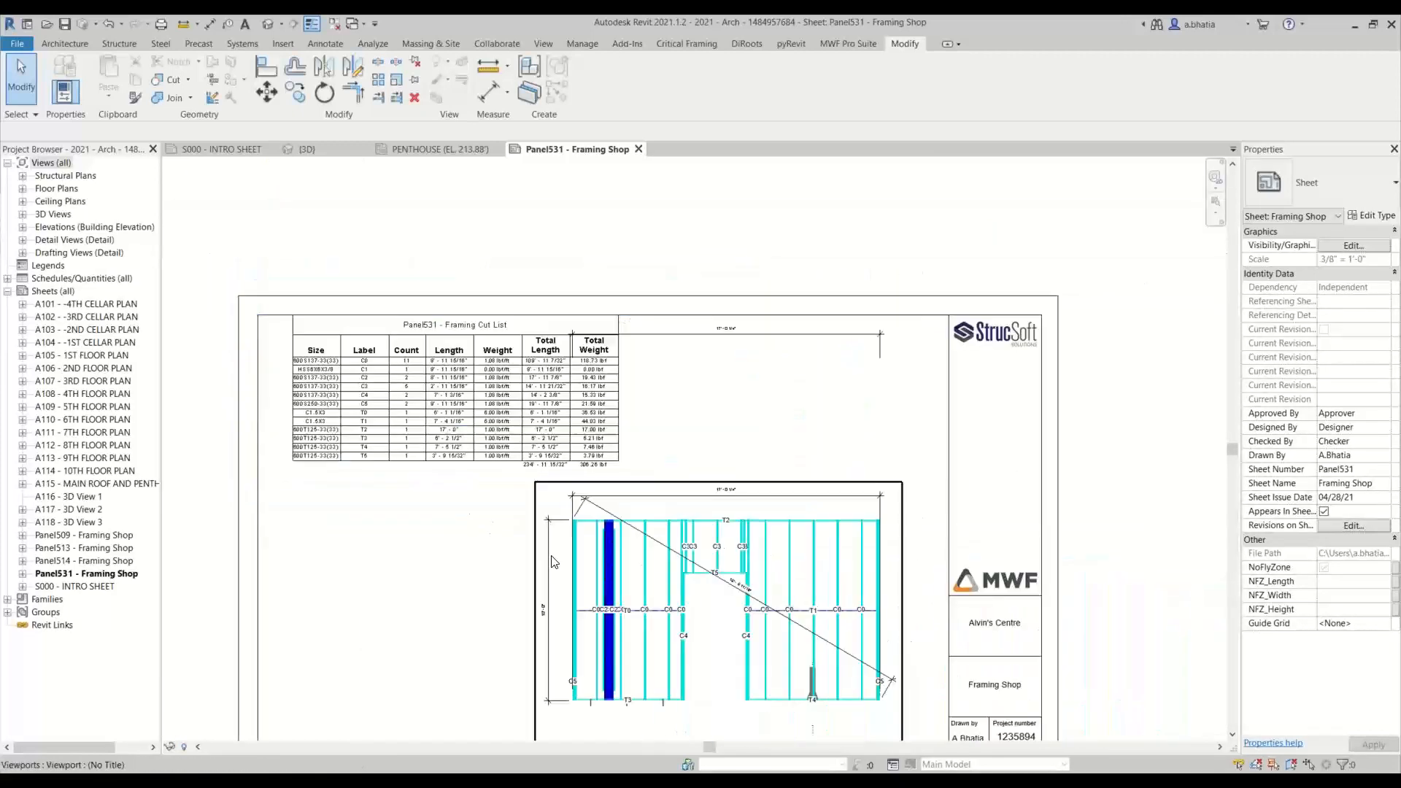
scroll(552, 562, up, 3)
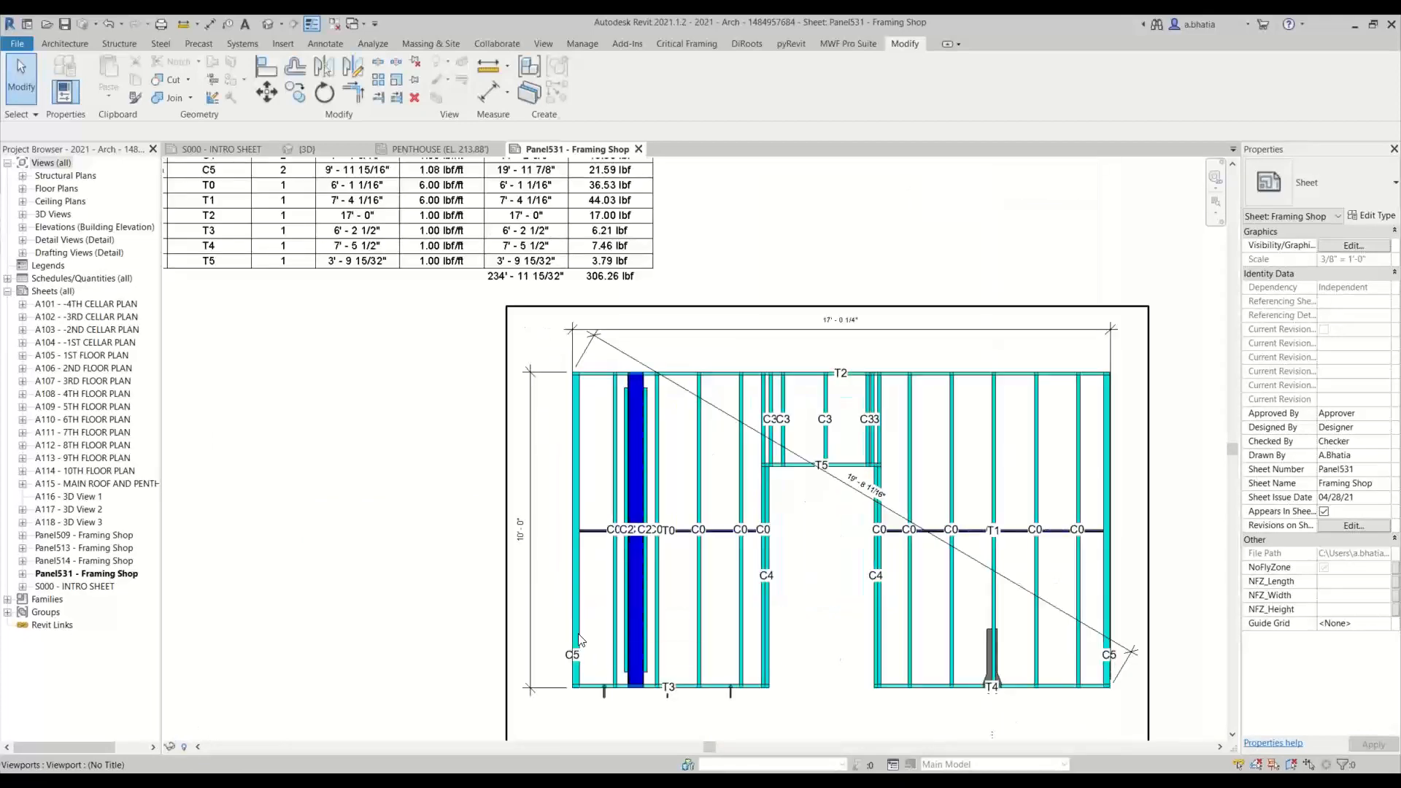
scroll(578, 634, down, 1)
middle_drag(368, 452, 468, 541)
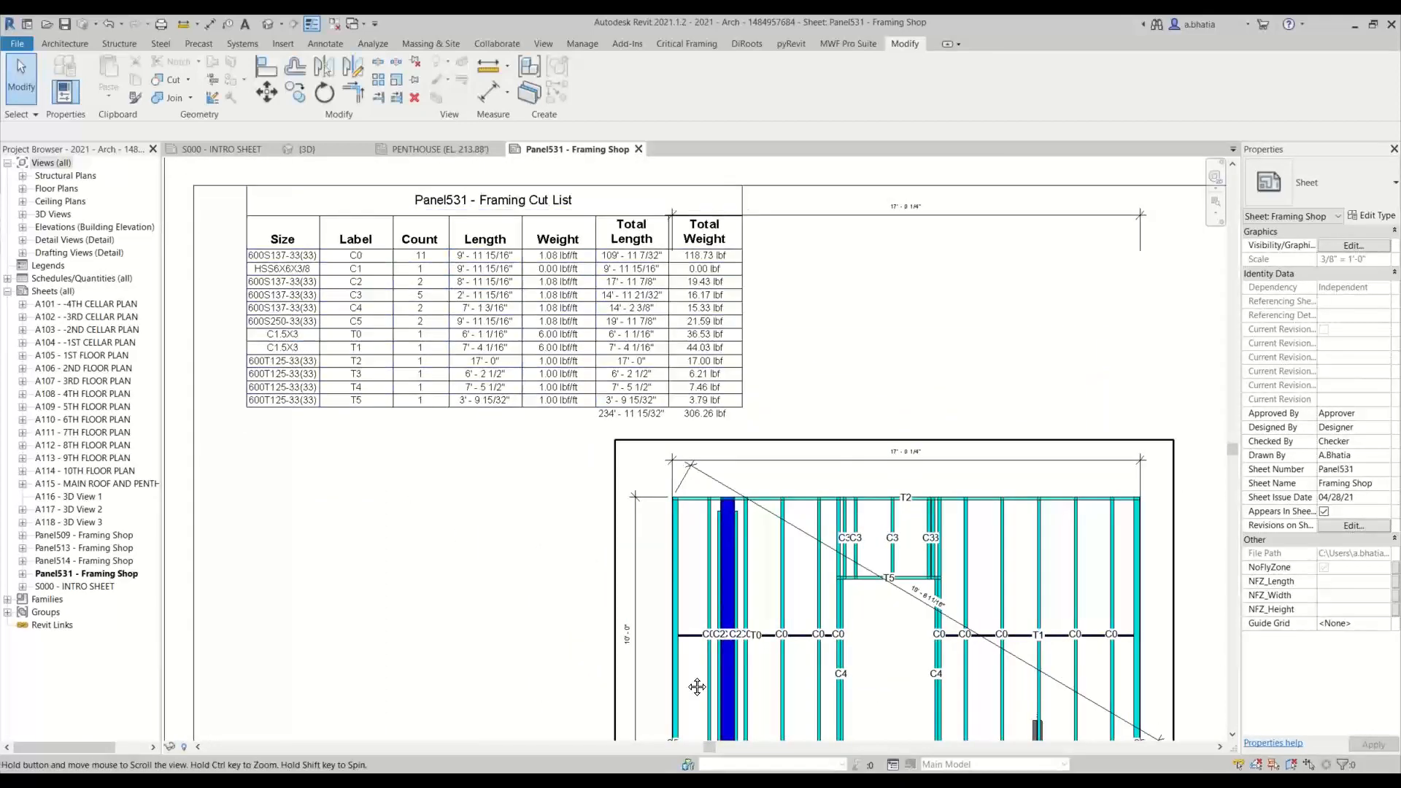
middle_drag(697, 687, 650, 500)
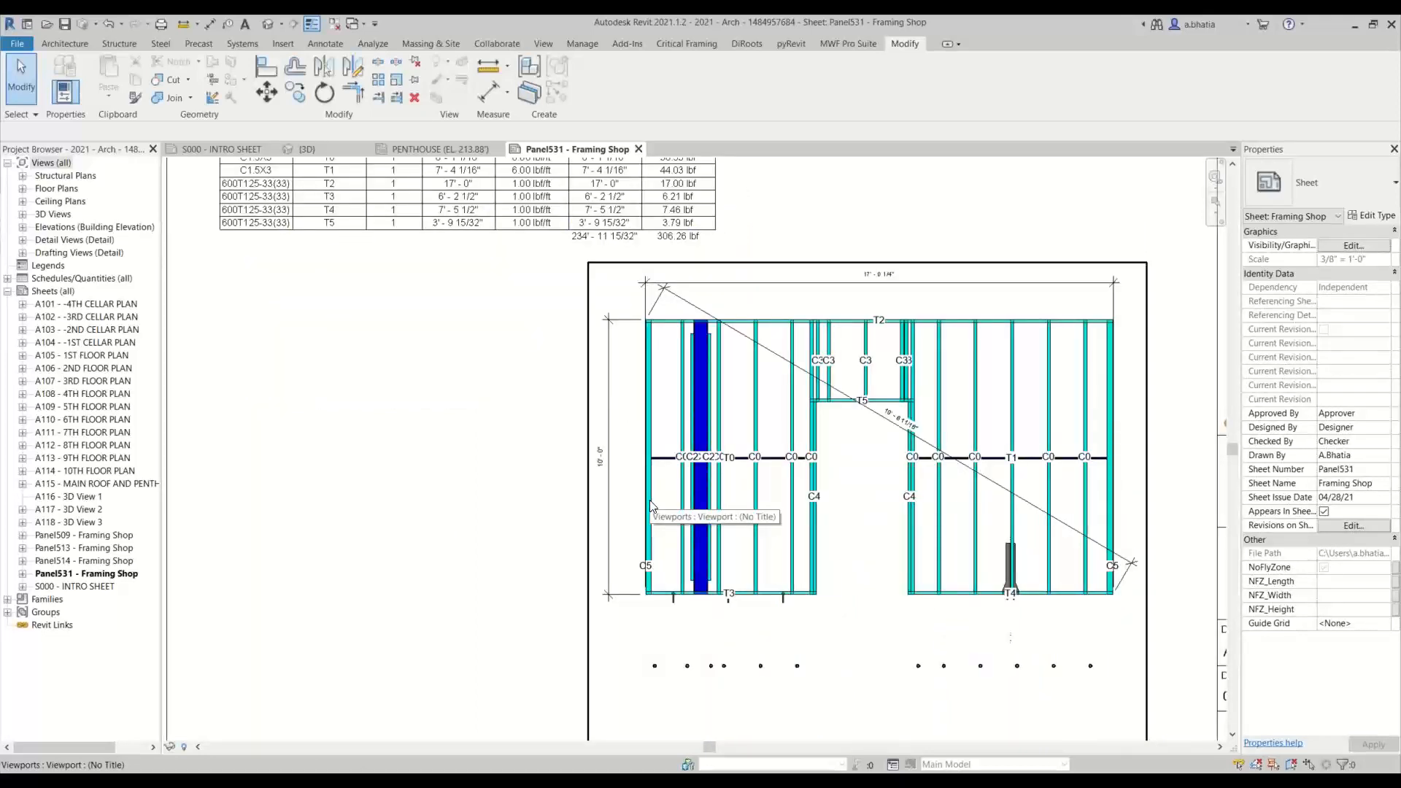
Step: Activate the panel elevation view, inspect the properties of the C5 stud at the panel's left end, and deactivate the view
click(649, 501)
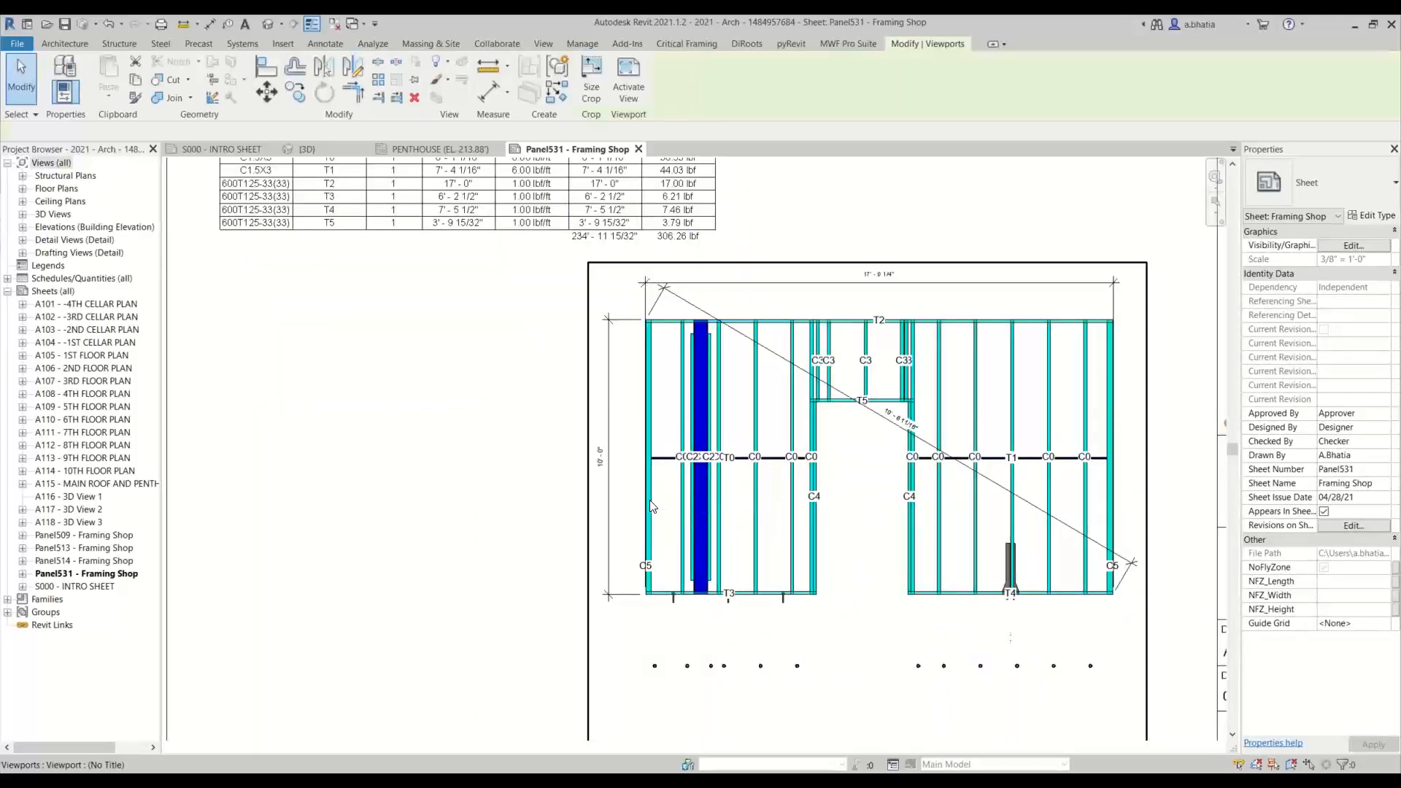
double_click(652, 507)
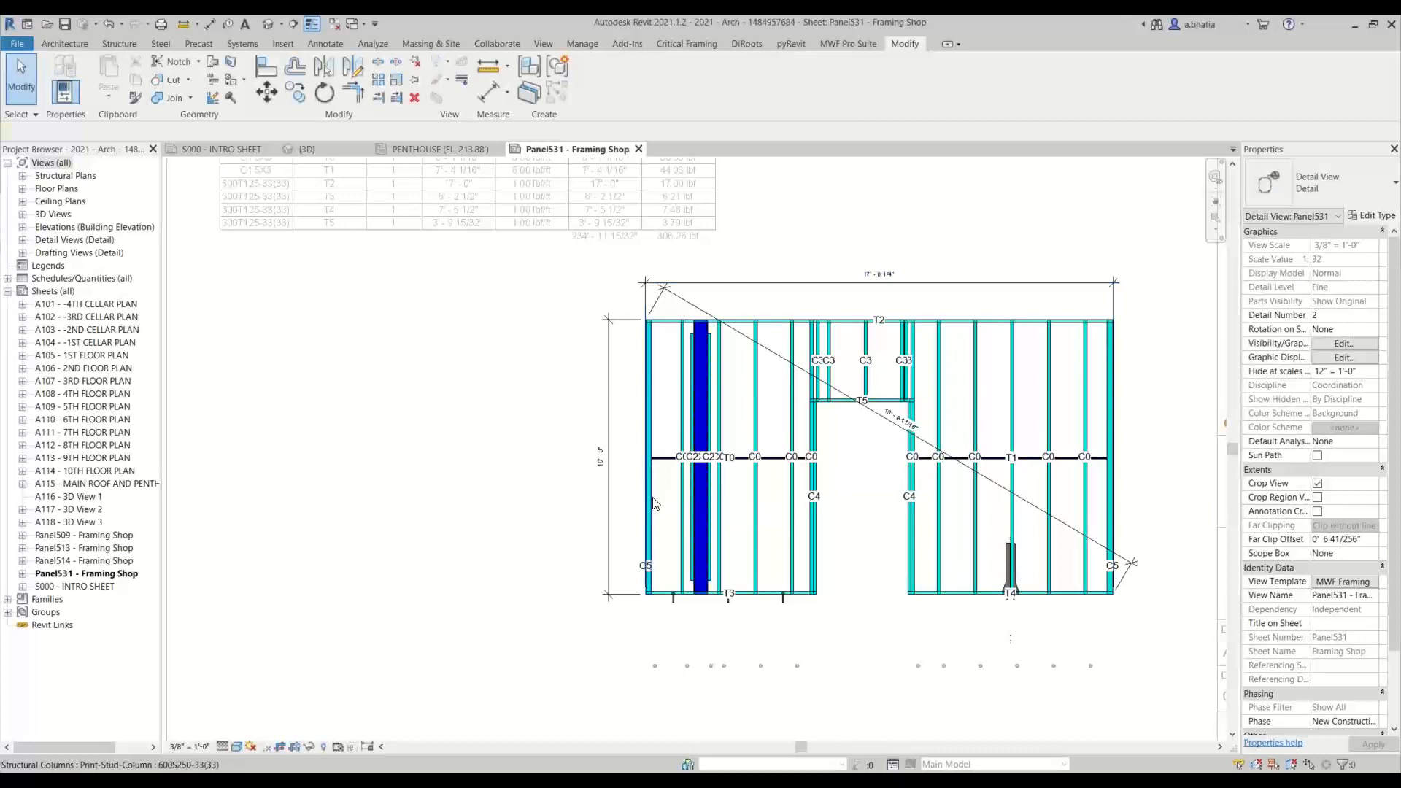
click(653, 500)
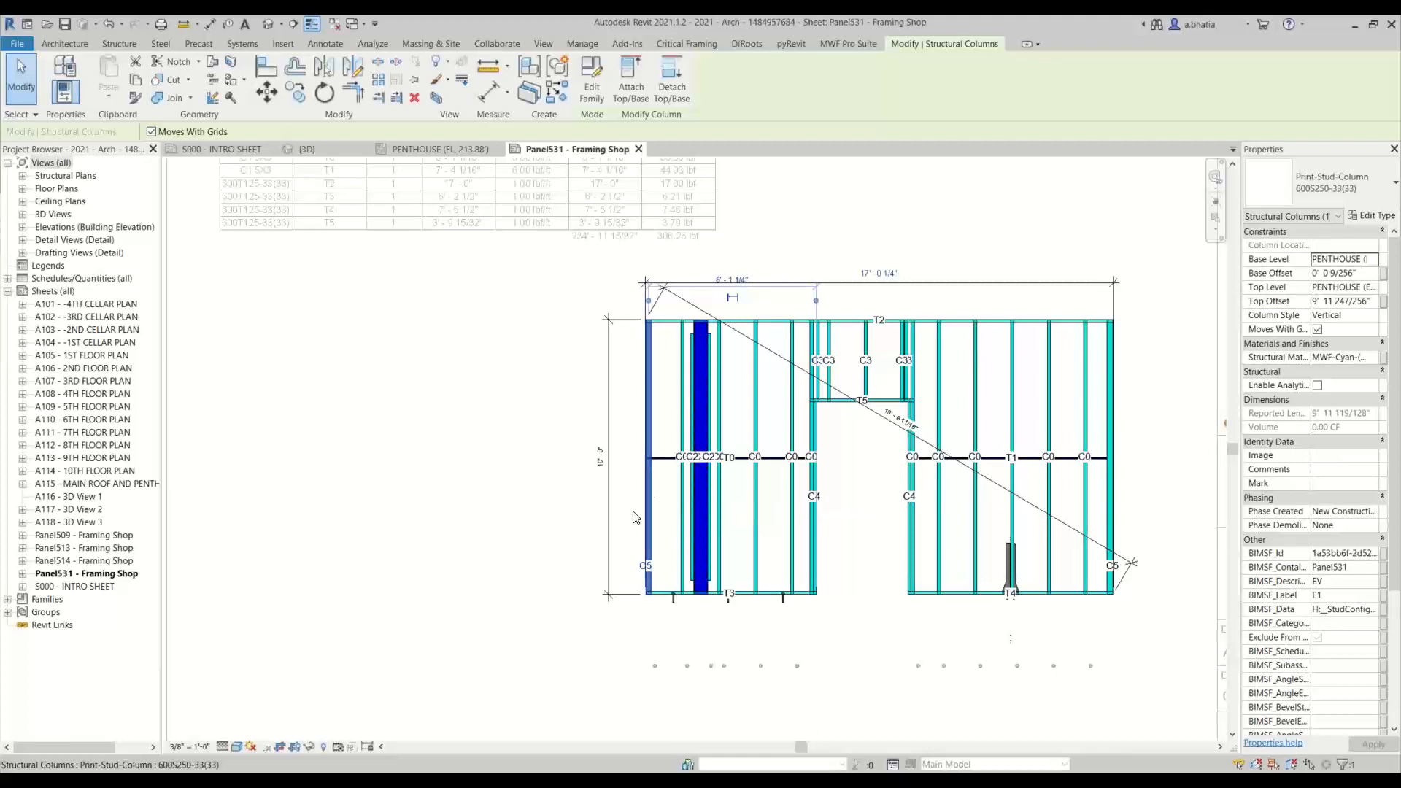
scroll(441, 474, down, 1)
middle_drag(393, 208, 382, 332)
click(416, 494)
right_click(415, 494)
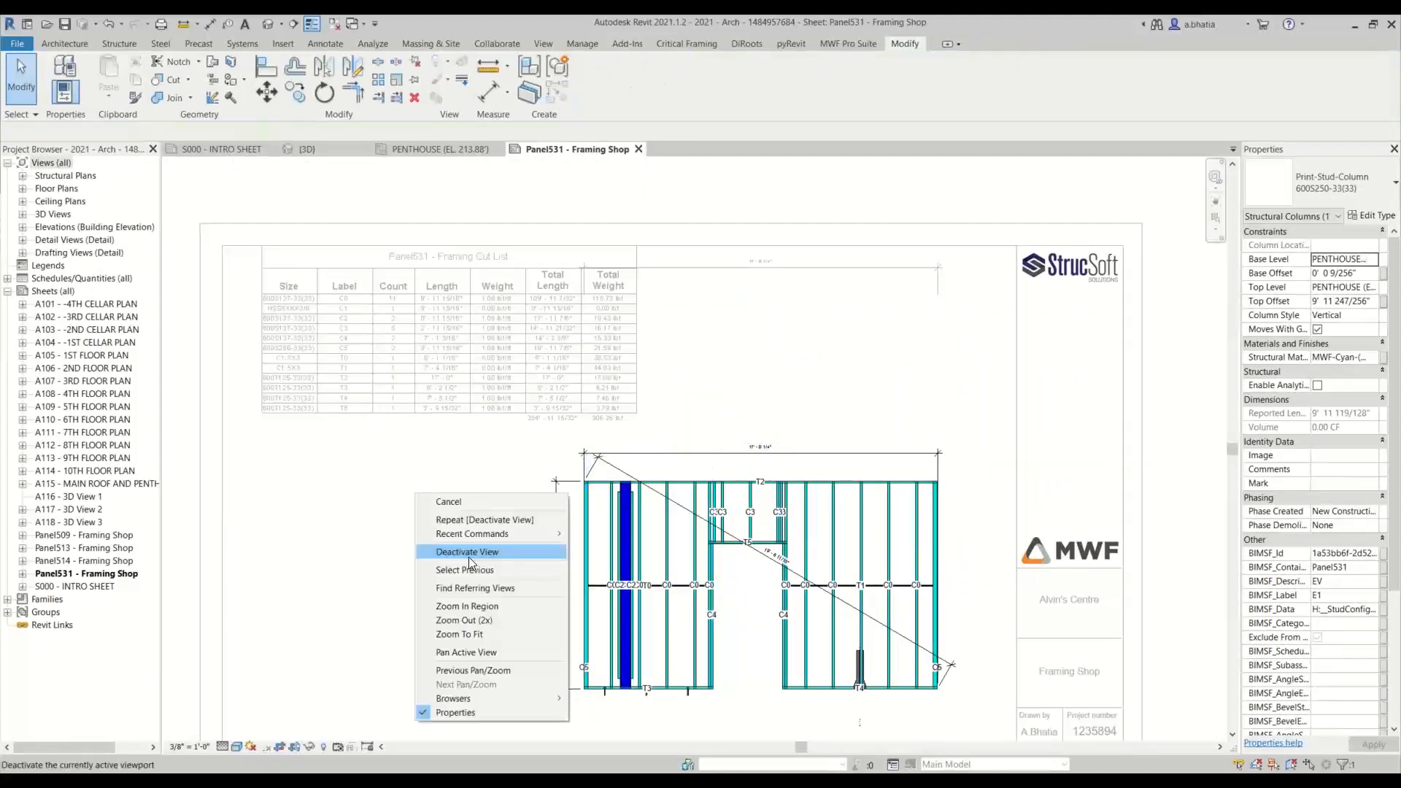
click(467, 552)
Step: Check the HSS row's weight in the cut list, then reactivate the elevation view and open the blue HSS column's type properties
scroll(488, 307, up, 2)
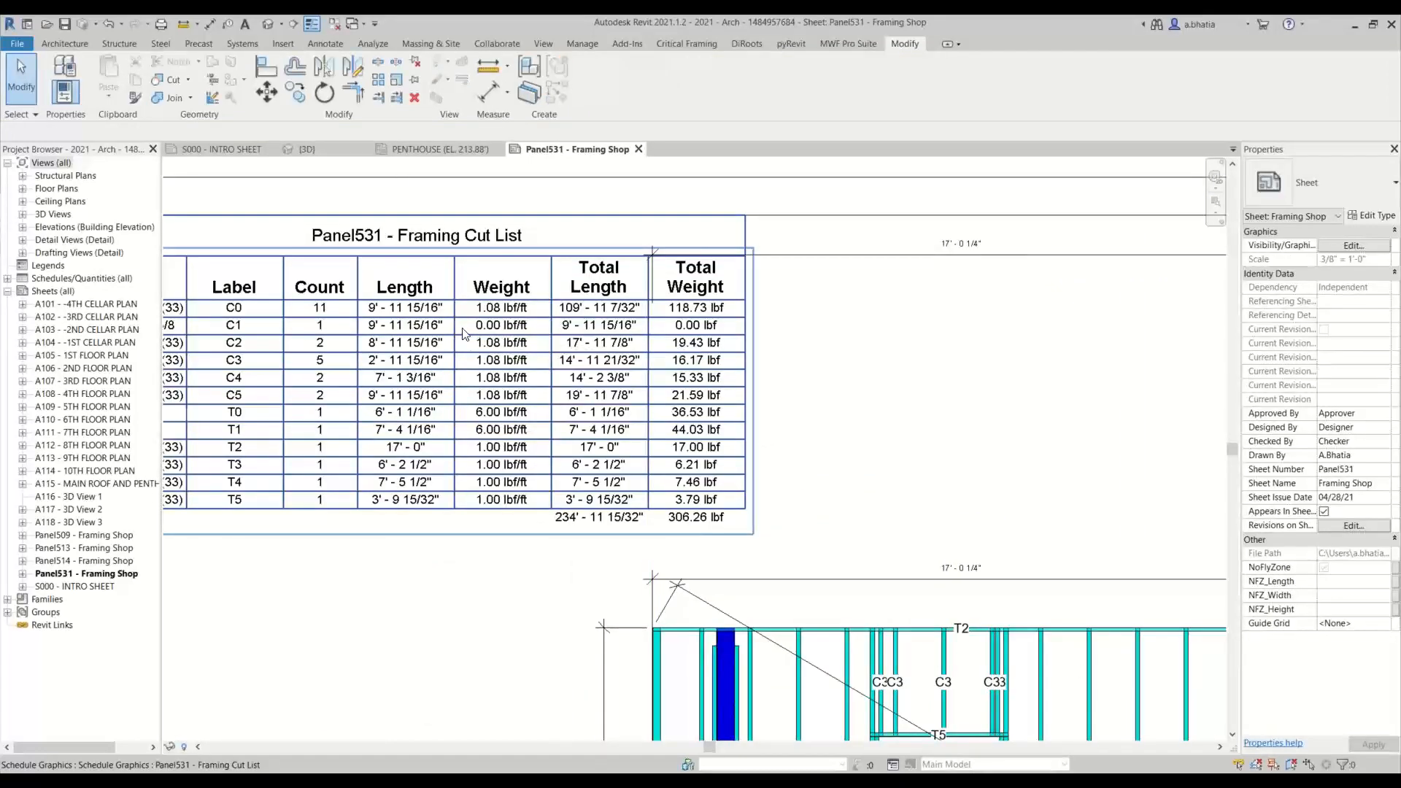
scroll(494, 334, down, 2)
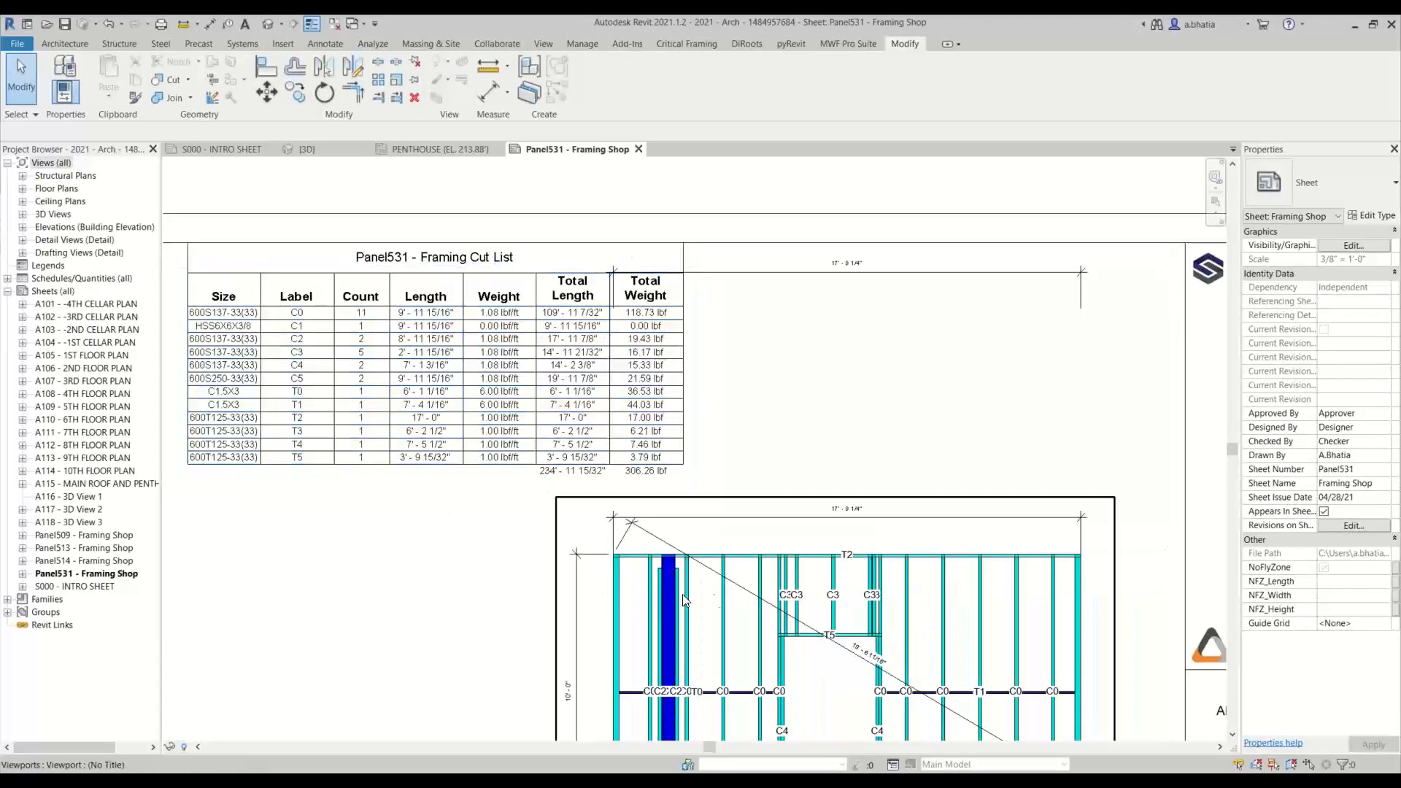
double_click(664, 581)
scroll(667, 577, up, 3)
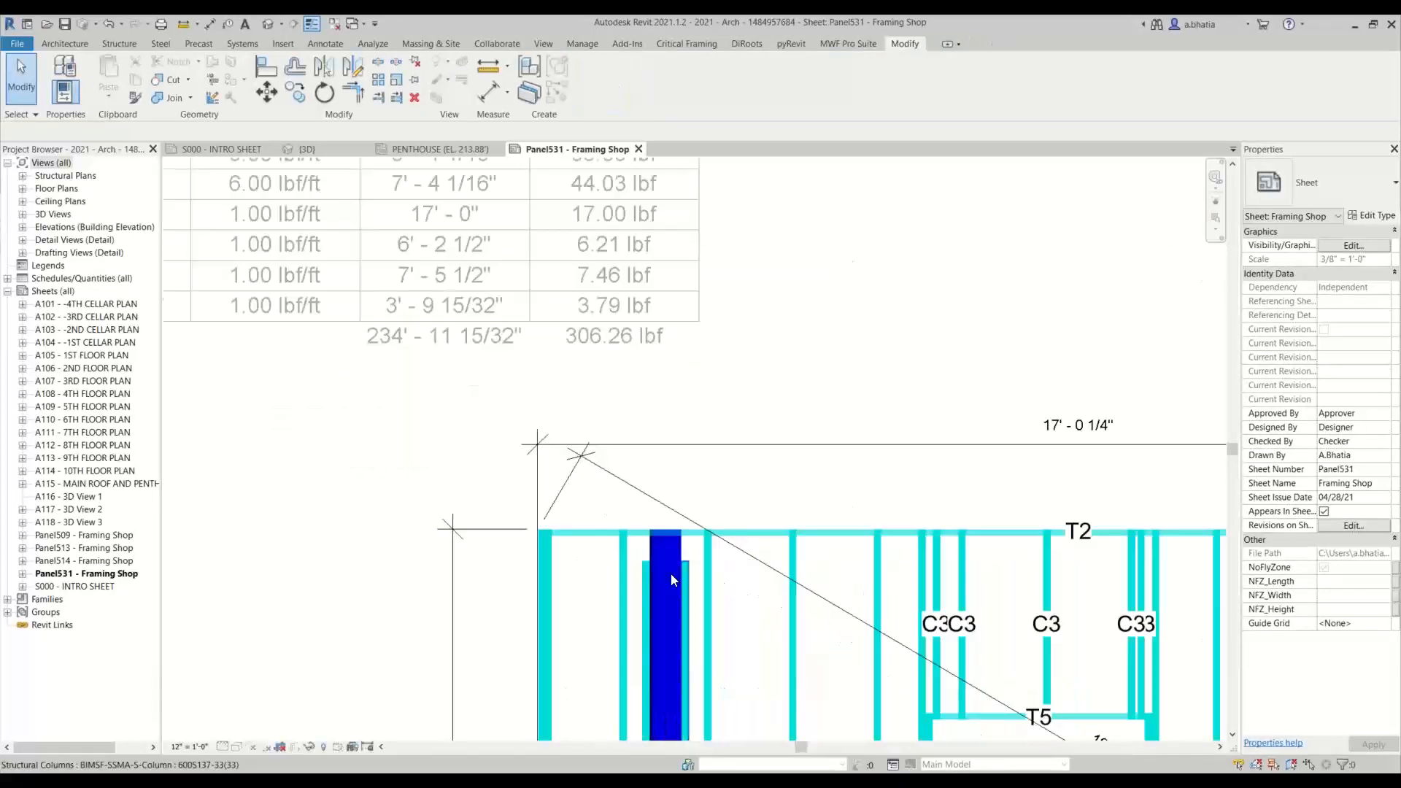
click(681, 566)
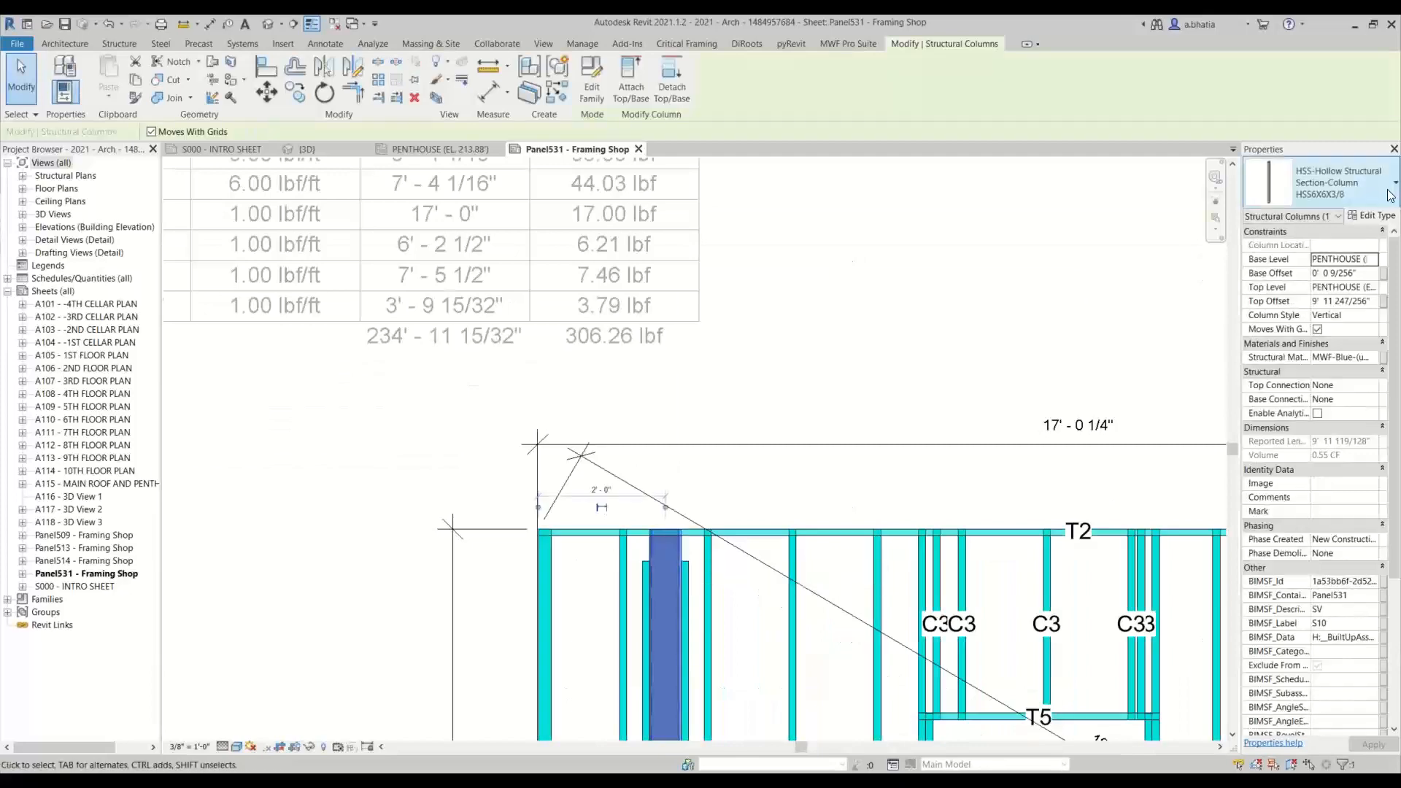
click(1372, 217)
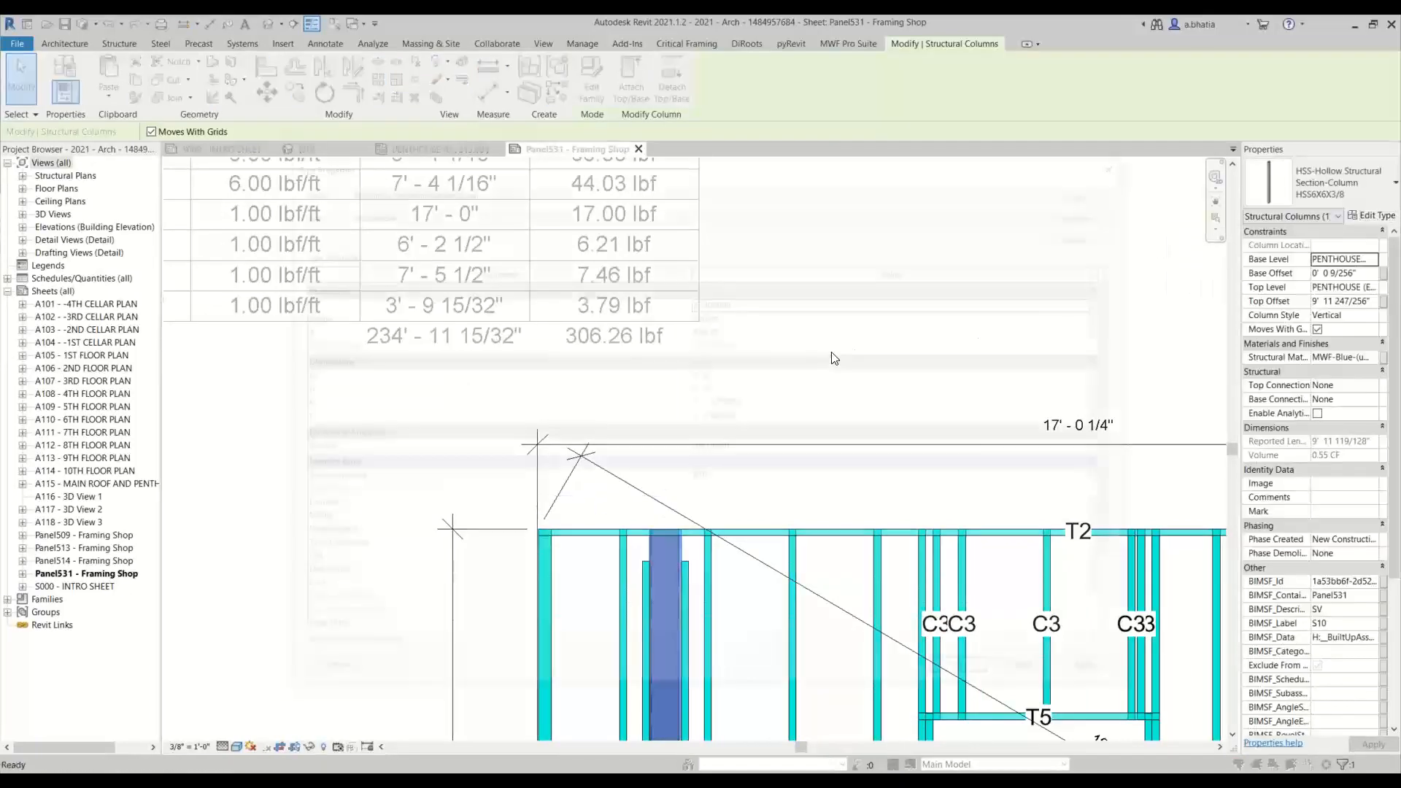
Step: Set the Weight of the HSS6X6X3/8 column type to 26 lbf/ft and deselect the column
scroll(752, 567, down, 3)
scroll(766, 496, up, 3)
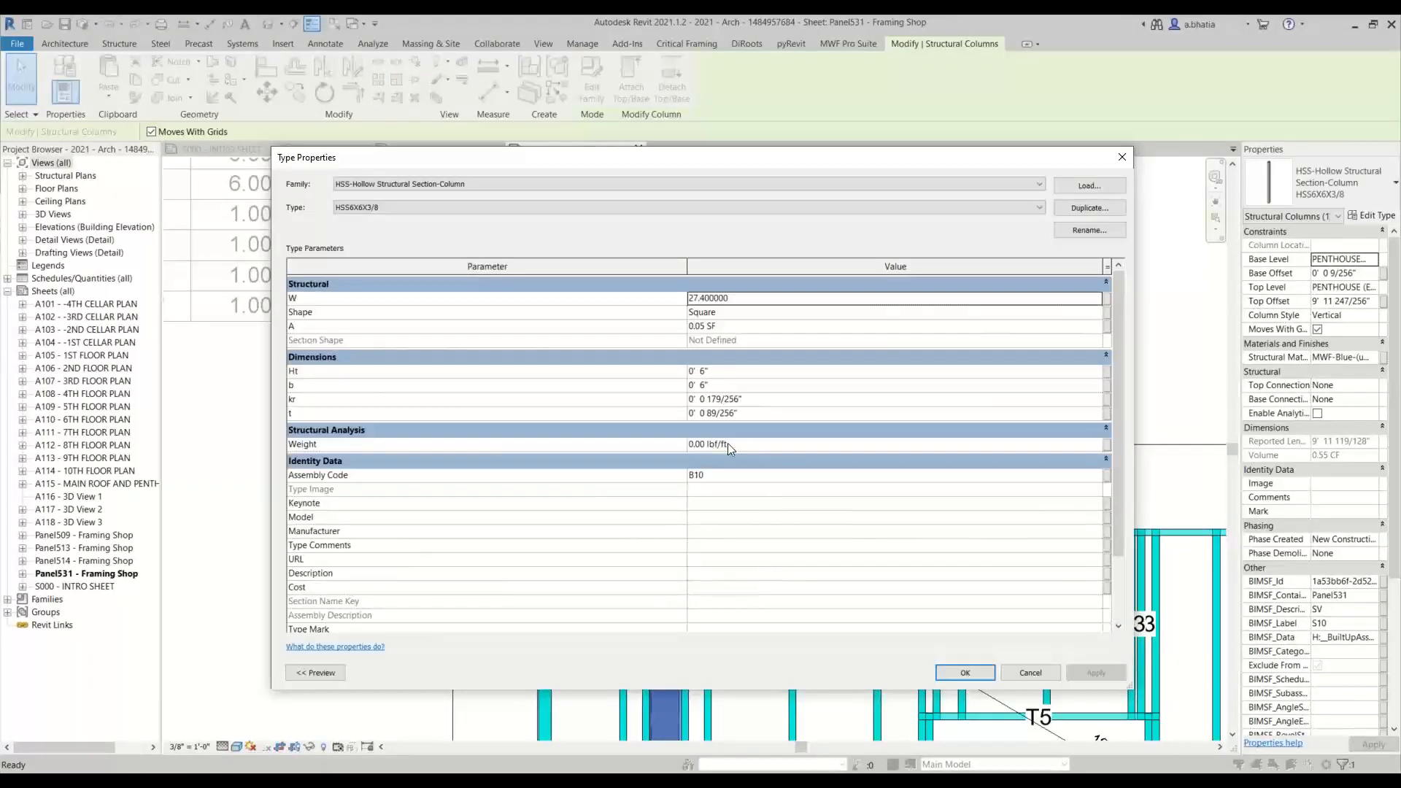
click(744, 445)
drag(746, 448, 638, 446)
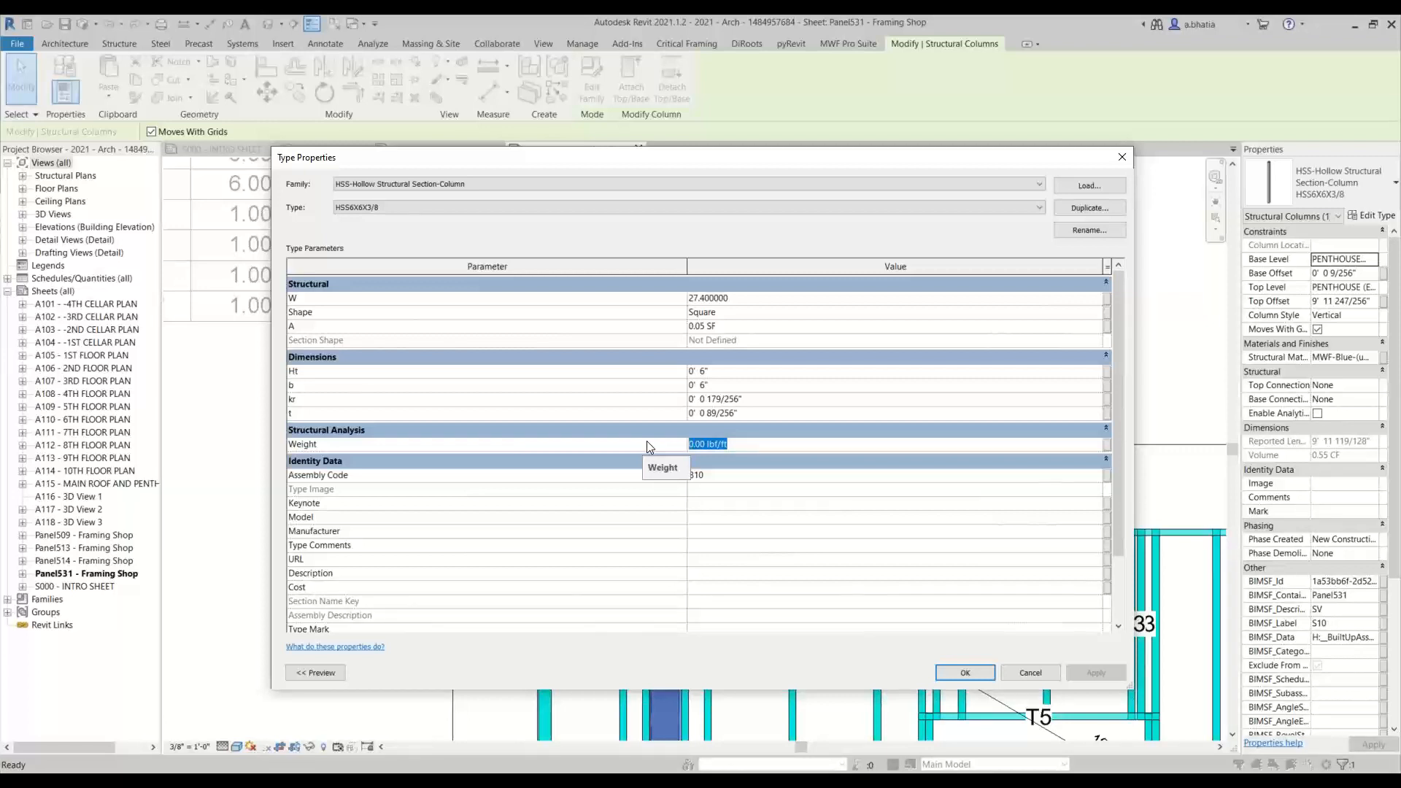
text(26)
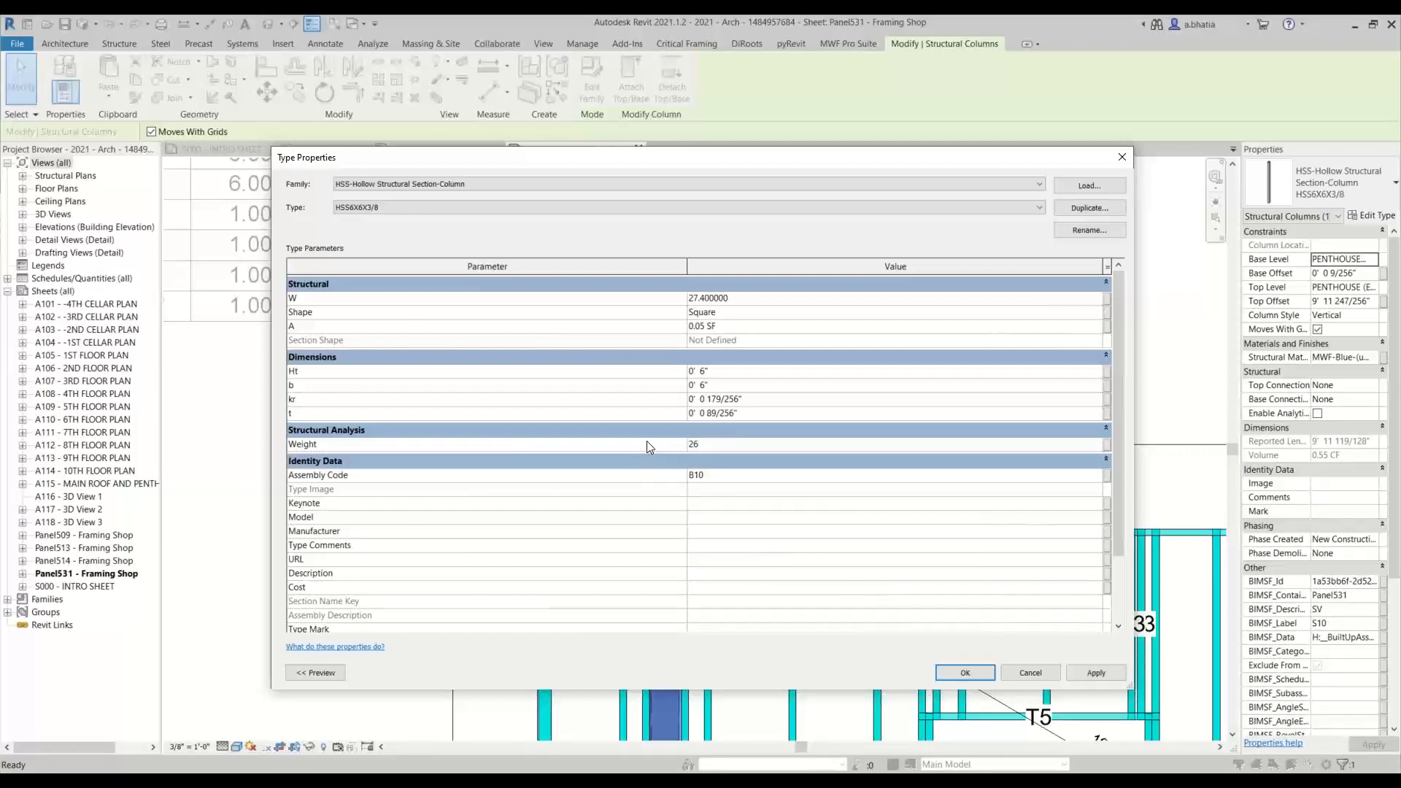
click(788, 385)
click(723, 445)
click(963, 673)
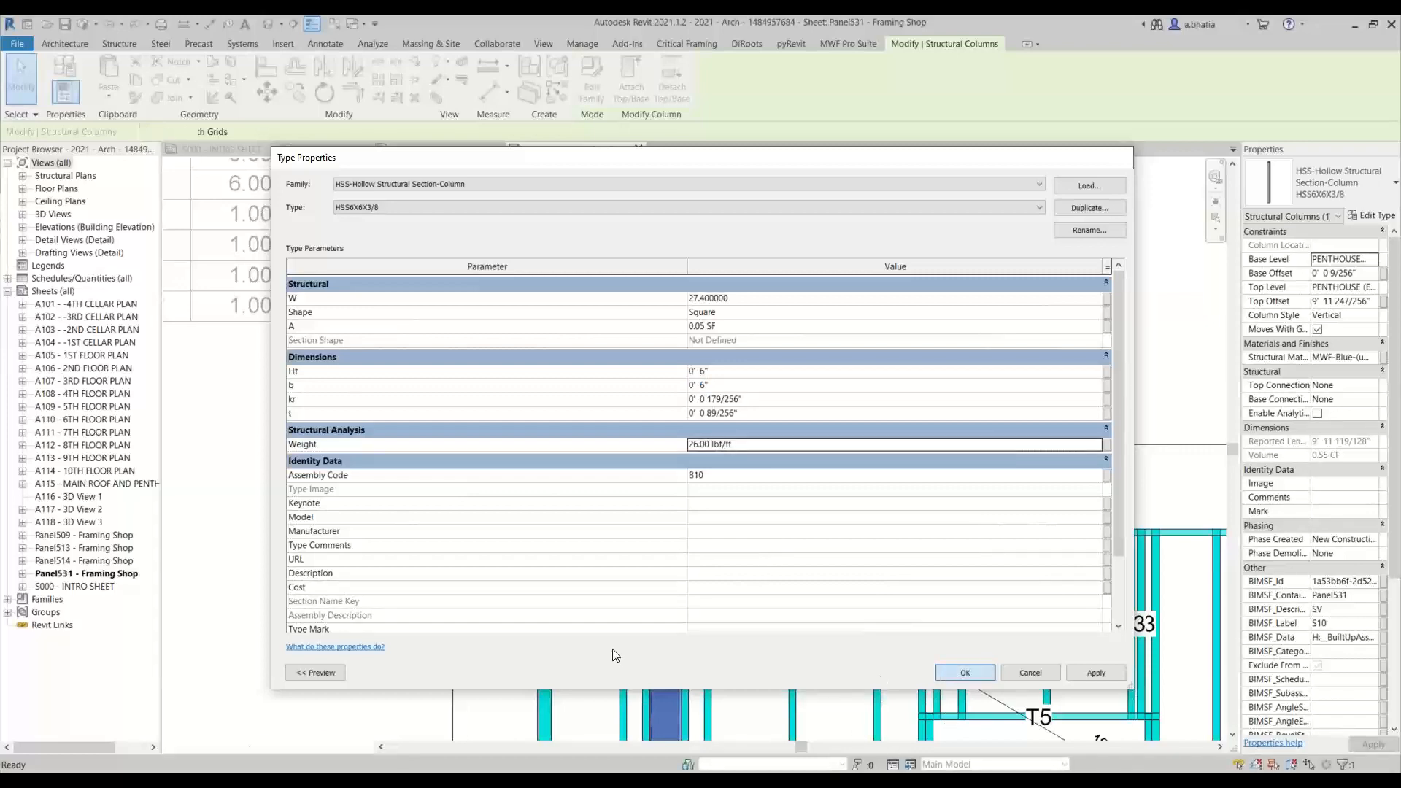
scroll(636, 631, down, 4)
key(Escape)
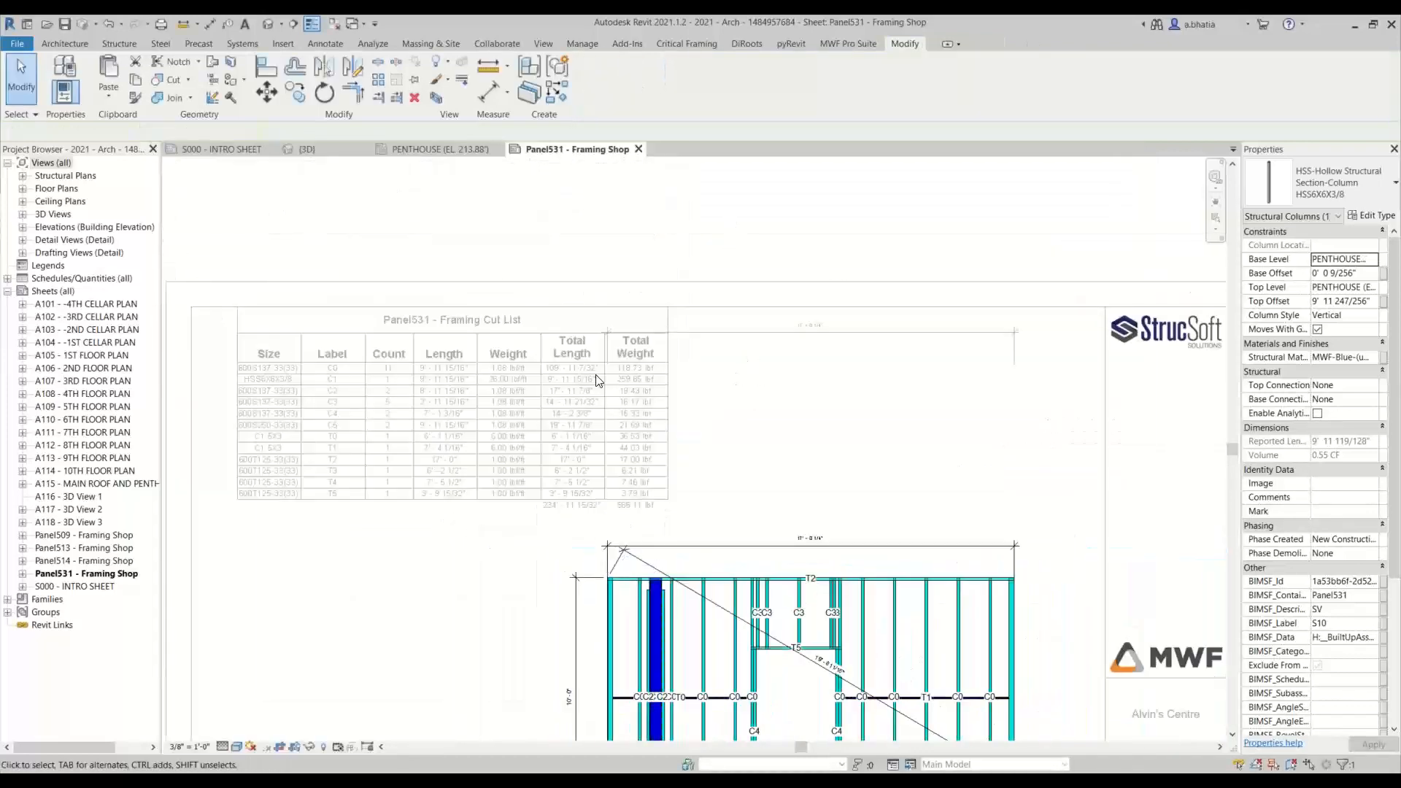
Step: Deactivate the elevation view and check the HSS6X6X3/8 row's weight and total weight in the framing cut list
scroll(414, 370, up, 3)
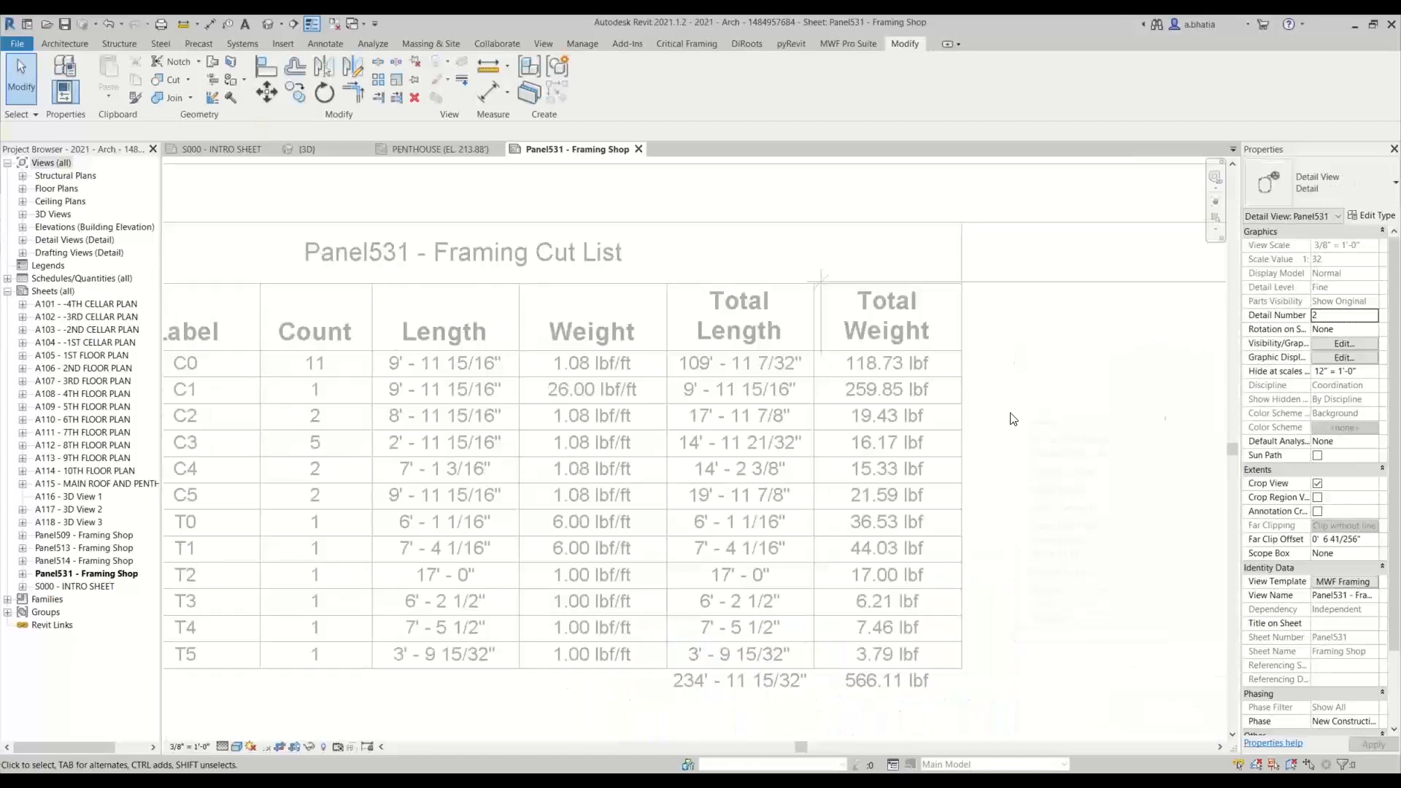
click(1071, 471)
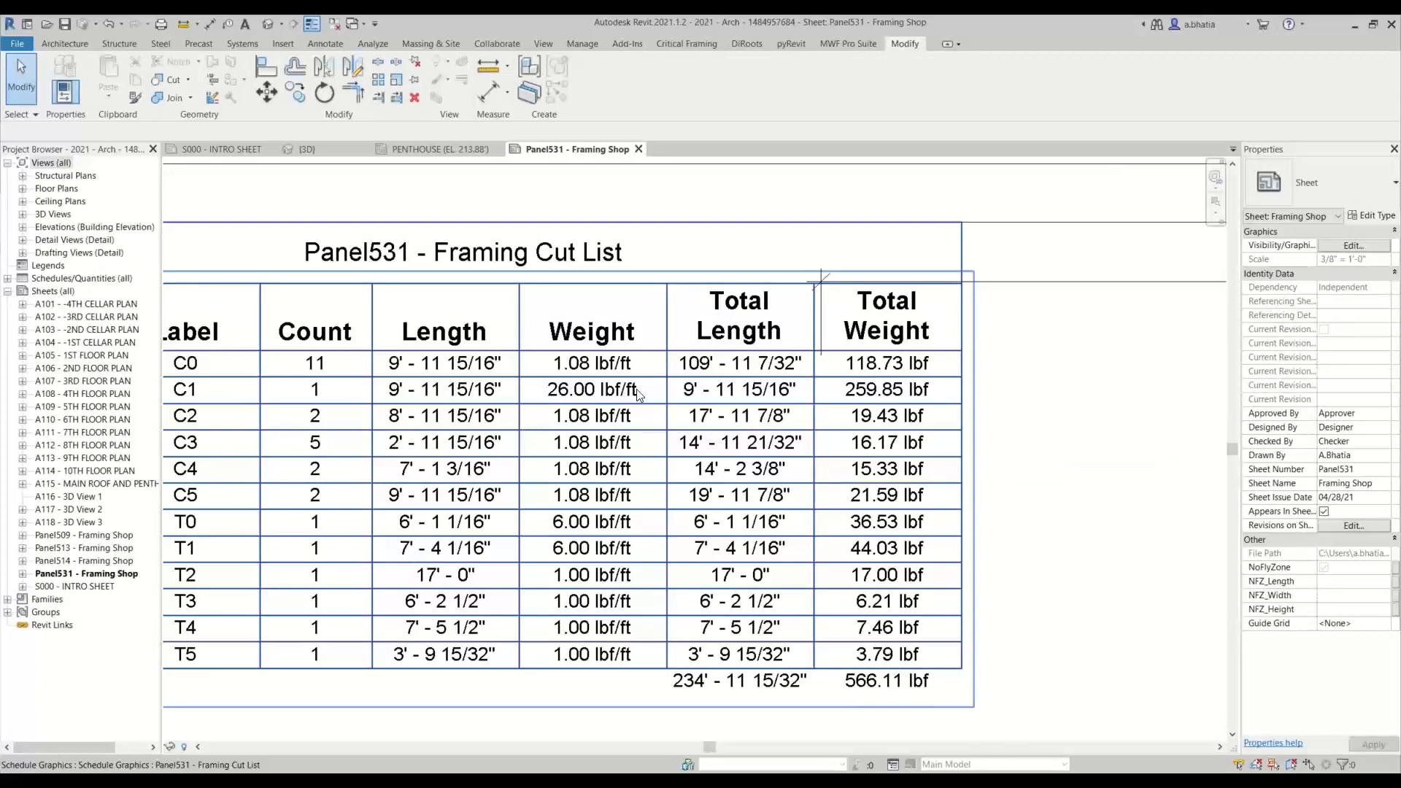
scroll(637, 394, down, 1)
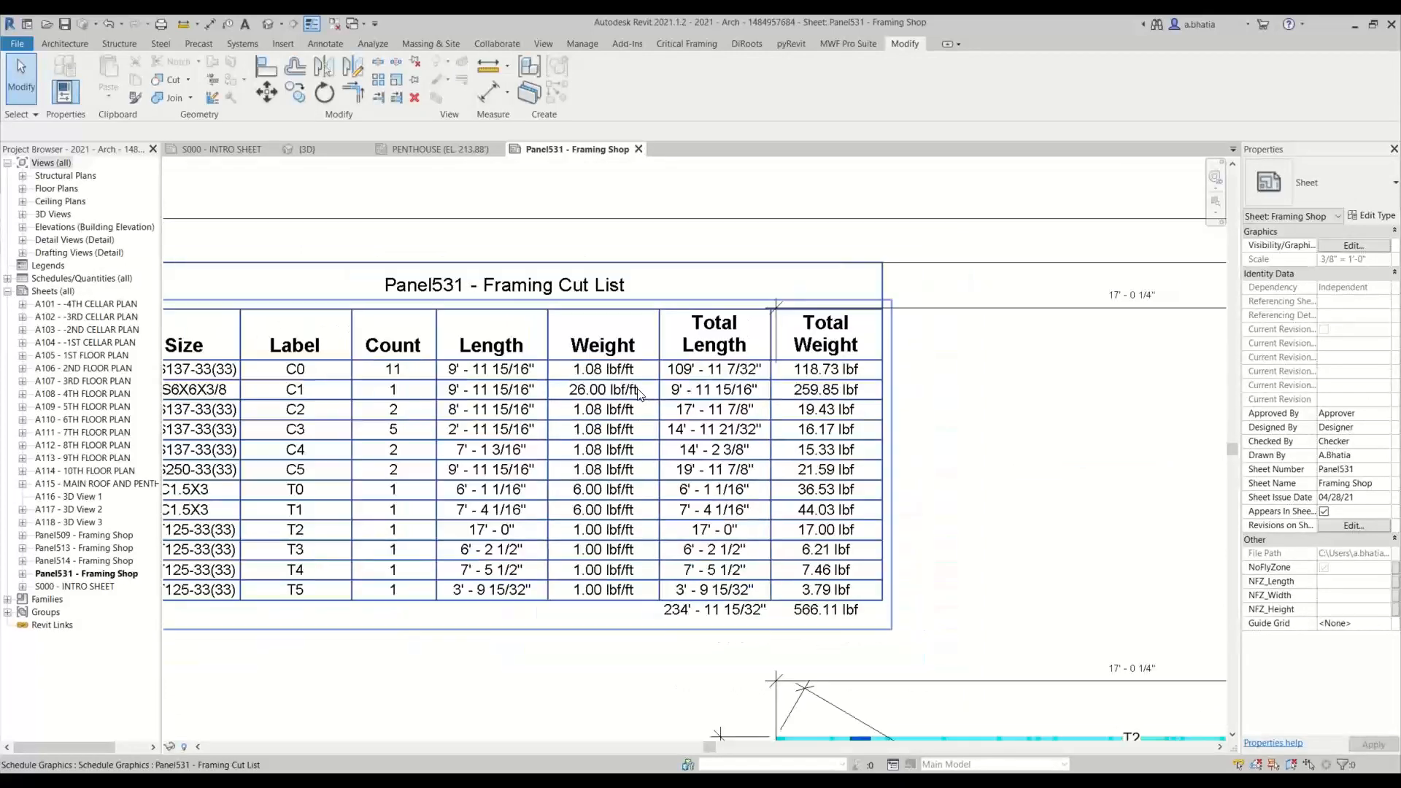
scroll(637, 394, down, 1)
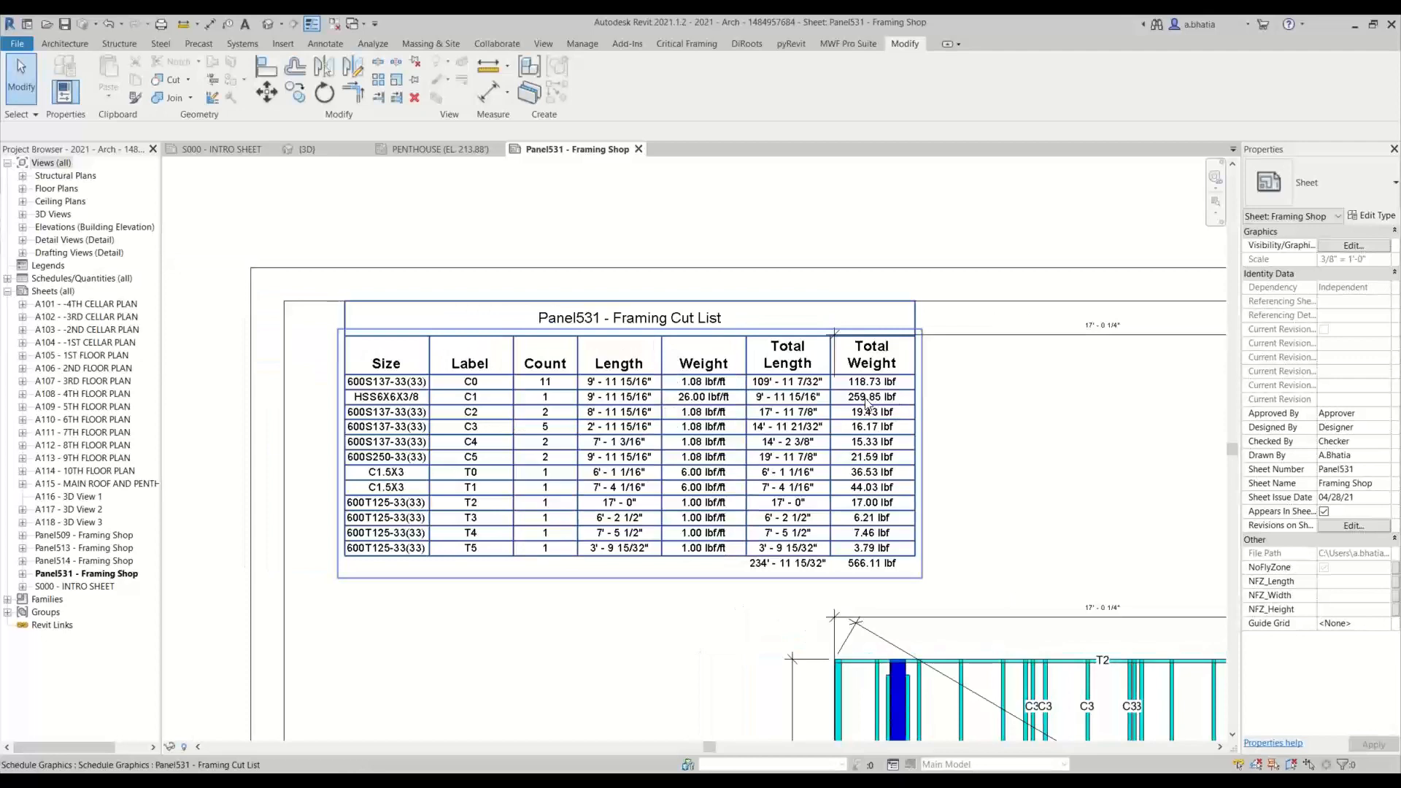
scroll(864, 401, up, 1)
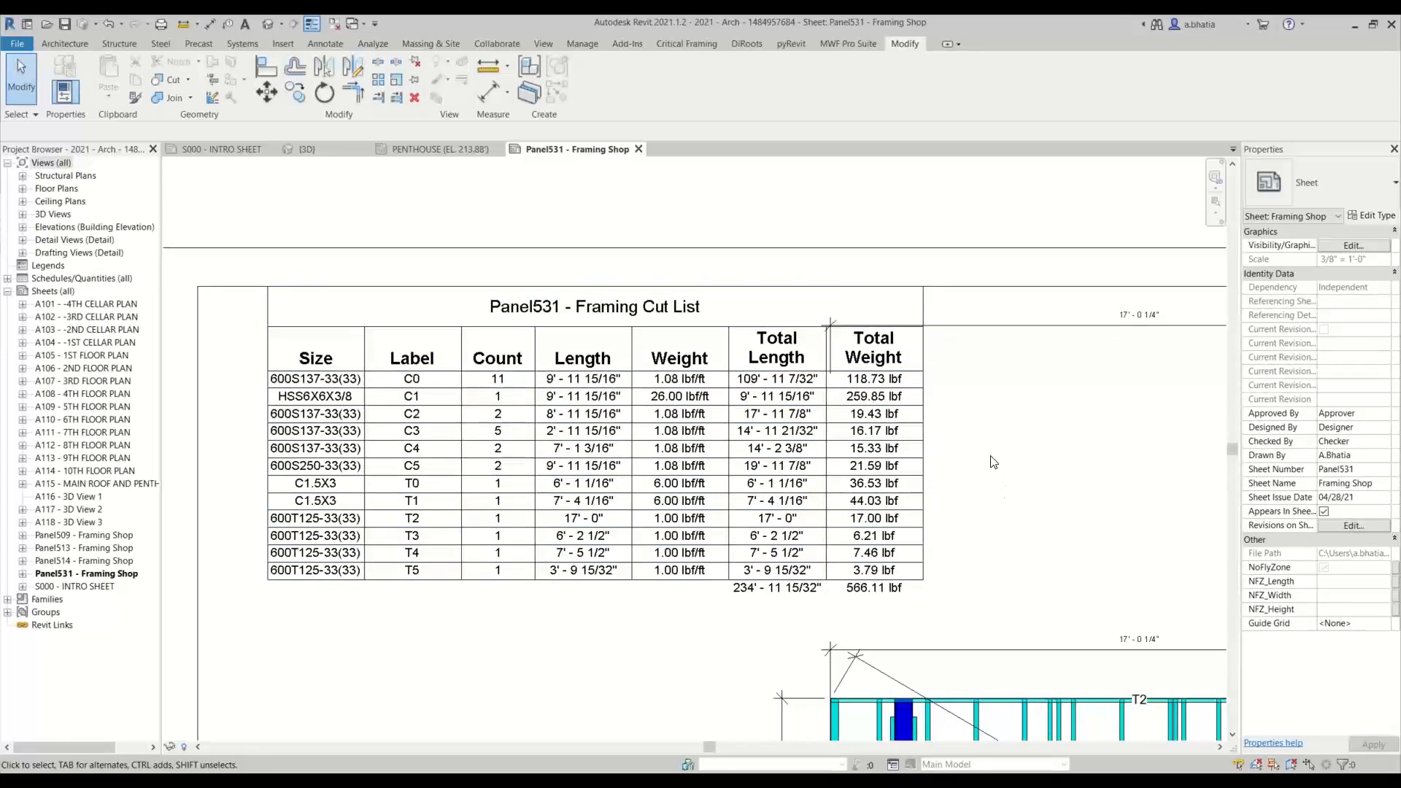
scroll(992, 460, down, 5)
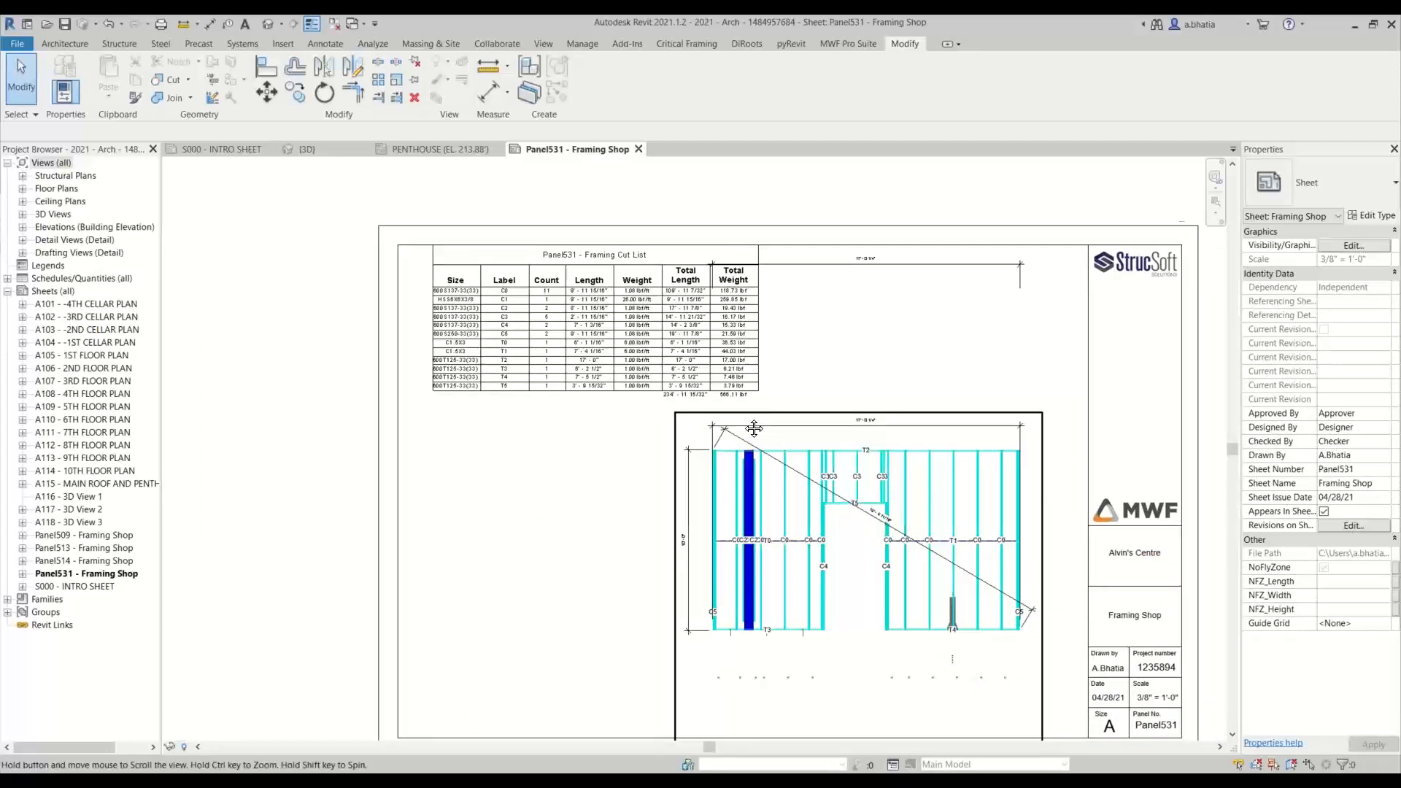
scroll(754, 428, down, 2)
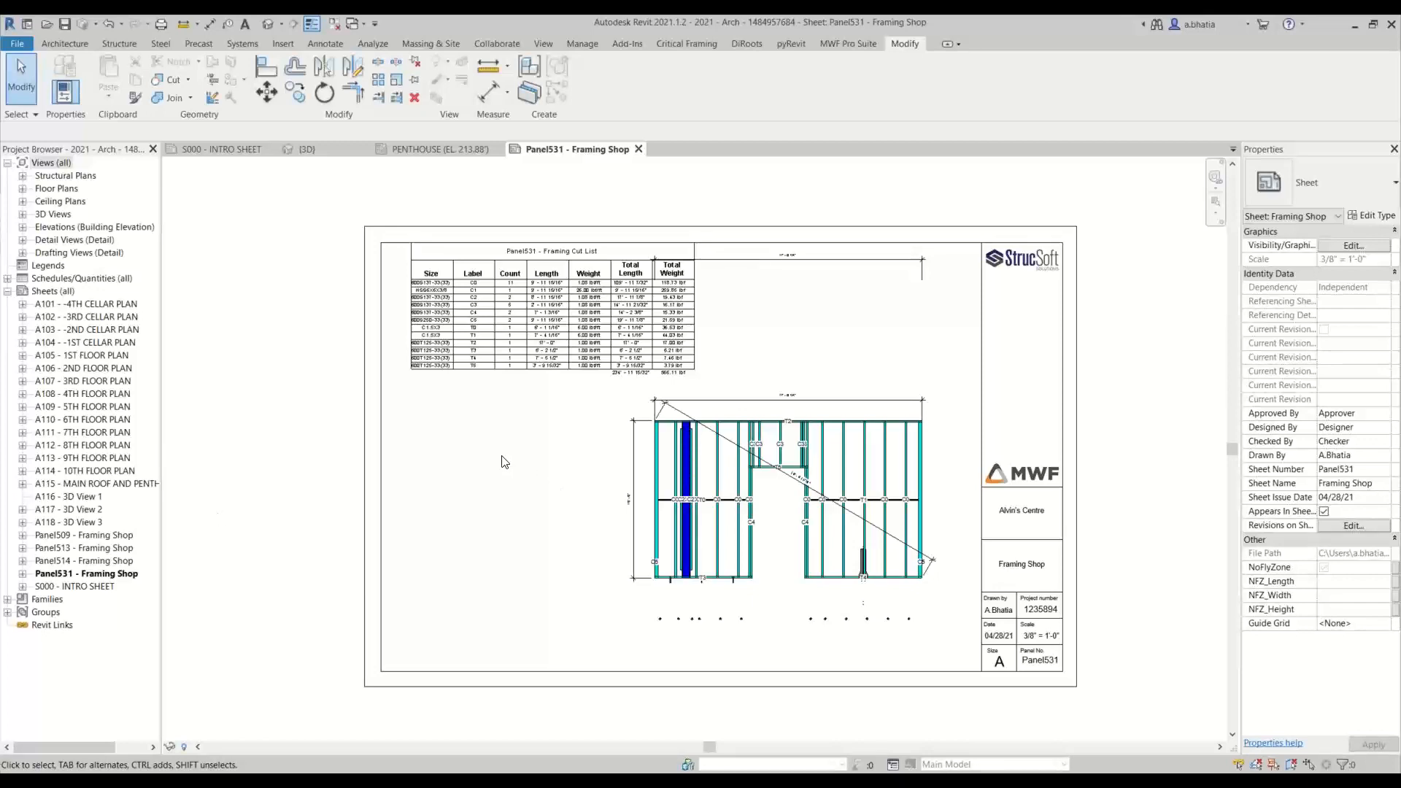
scroll(451, 456, down, 3)
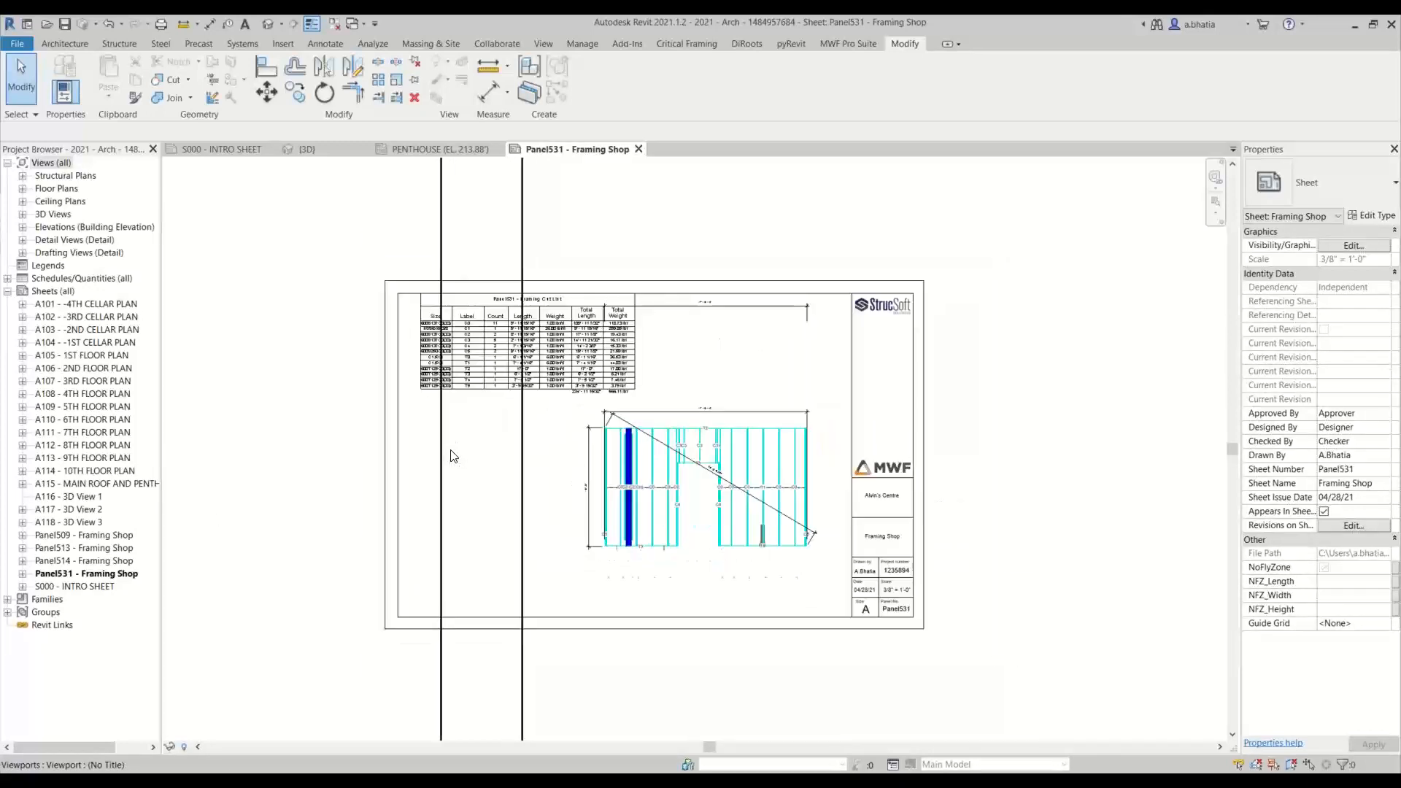
scroll(453, 455, down, 3)
click(458, 332)
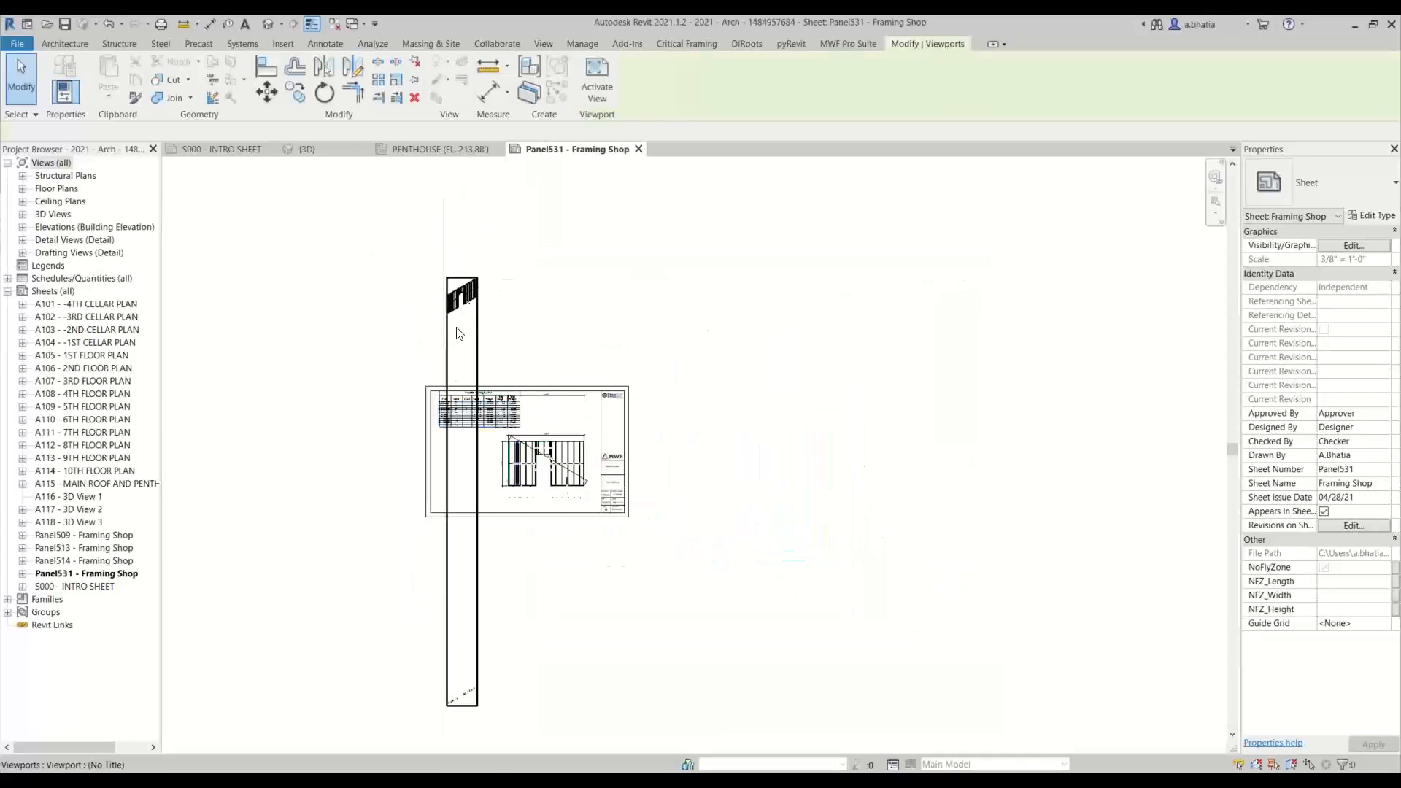
double_click(457, 328)
drag(413, 663, 526, 717)
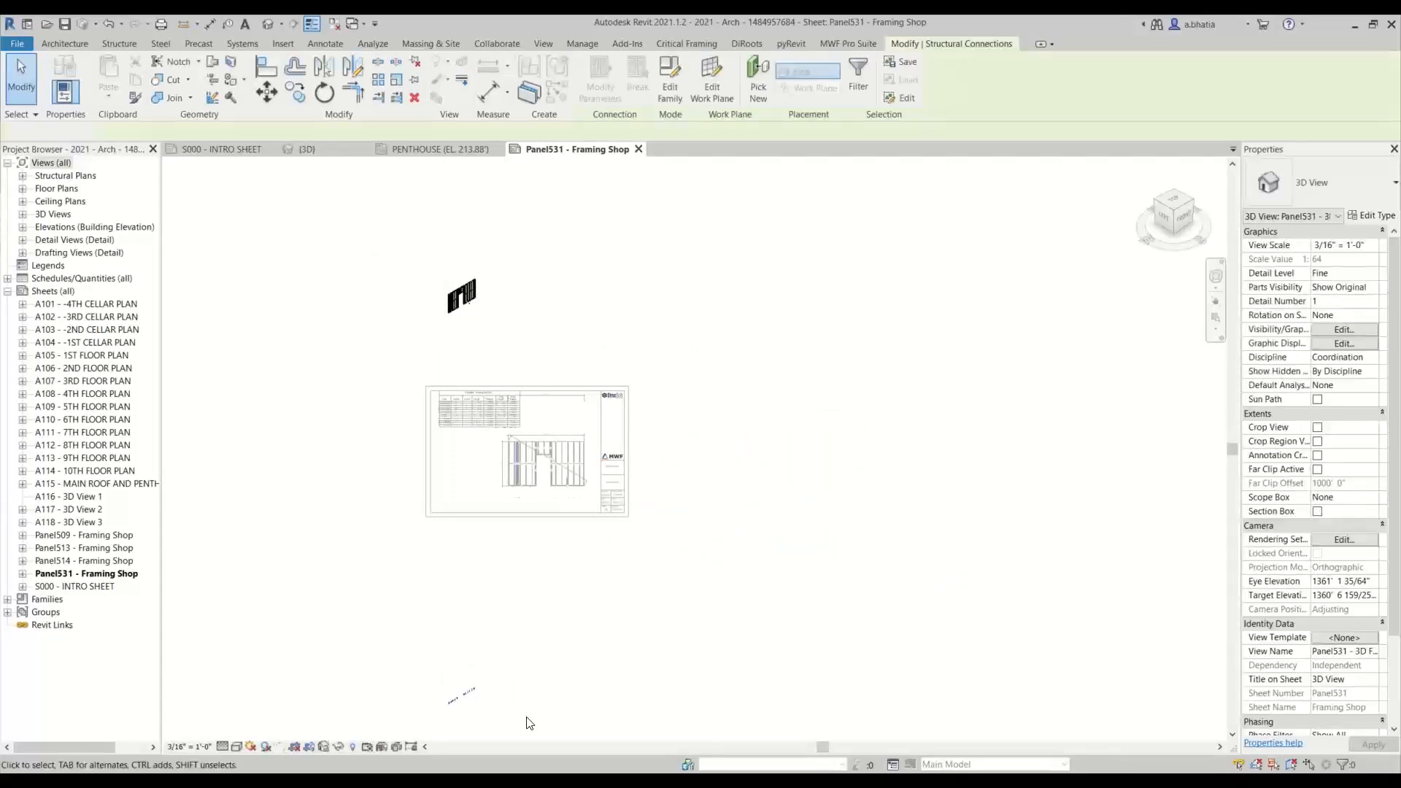
key(Escape)
right_click(511, 197)
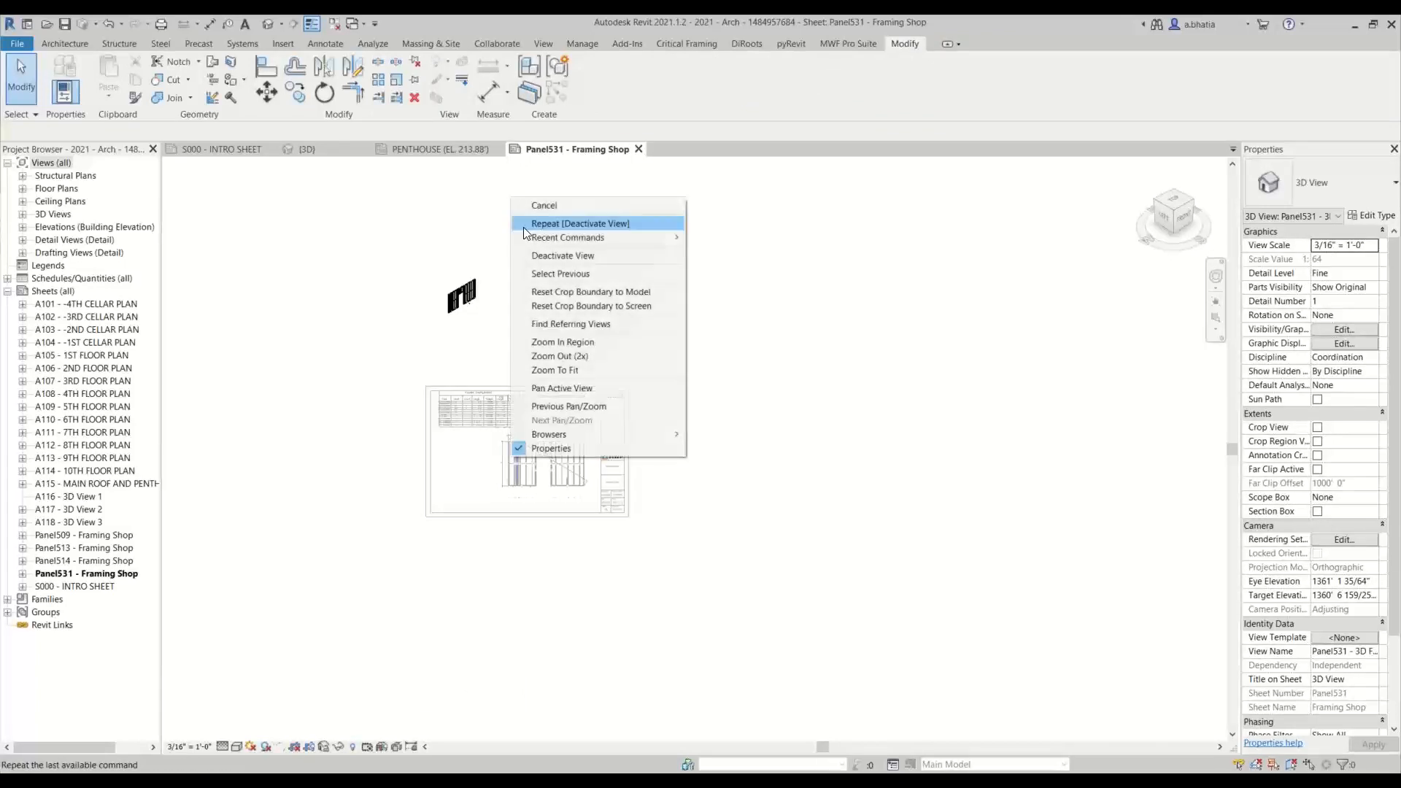
click(549, 261)
Step: Move the tall 3D viewport down so the panel's 3D image sits in the blank sheet area beside the elevation
click(459, 437)
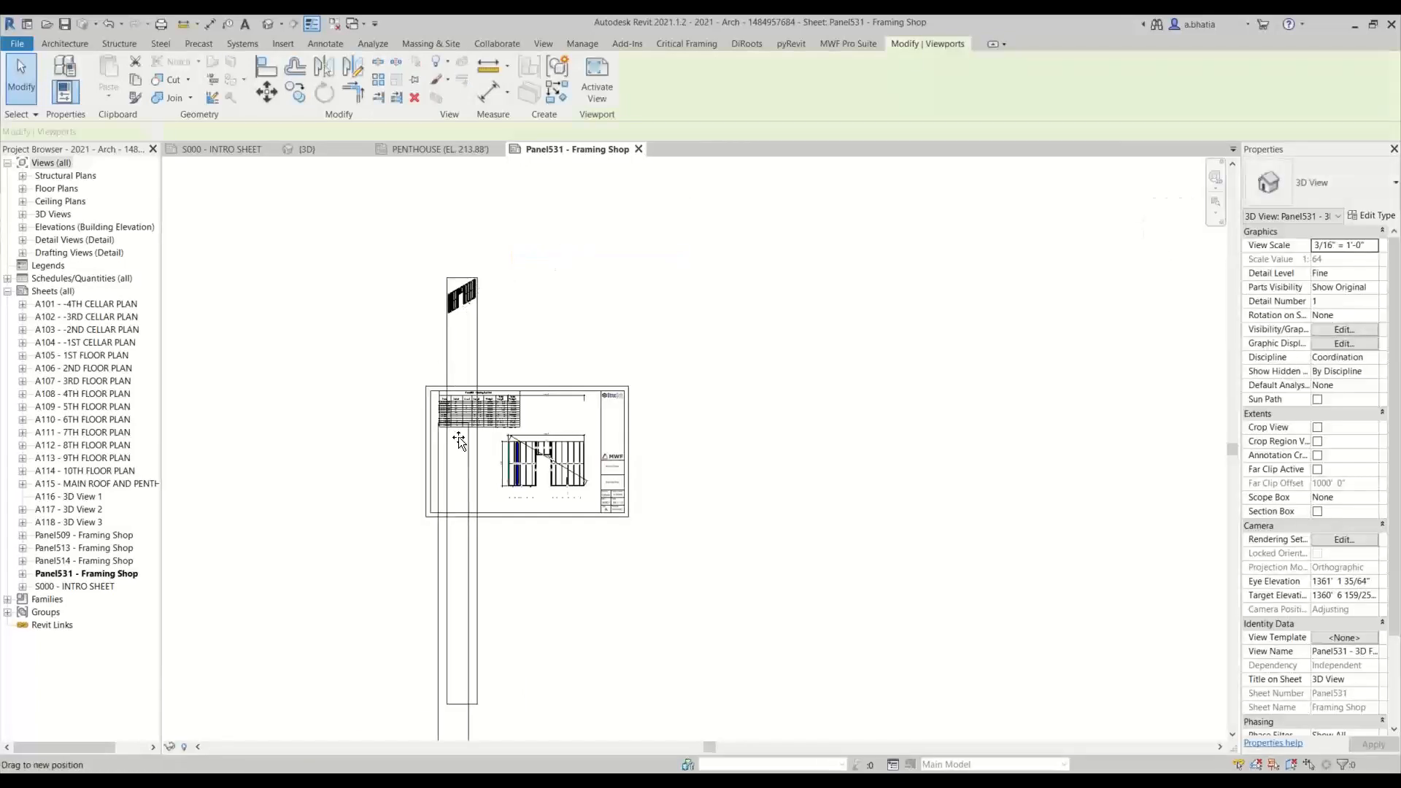
drag(462, 463, 464, 463)
click(653, 474)
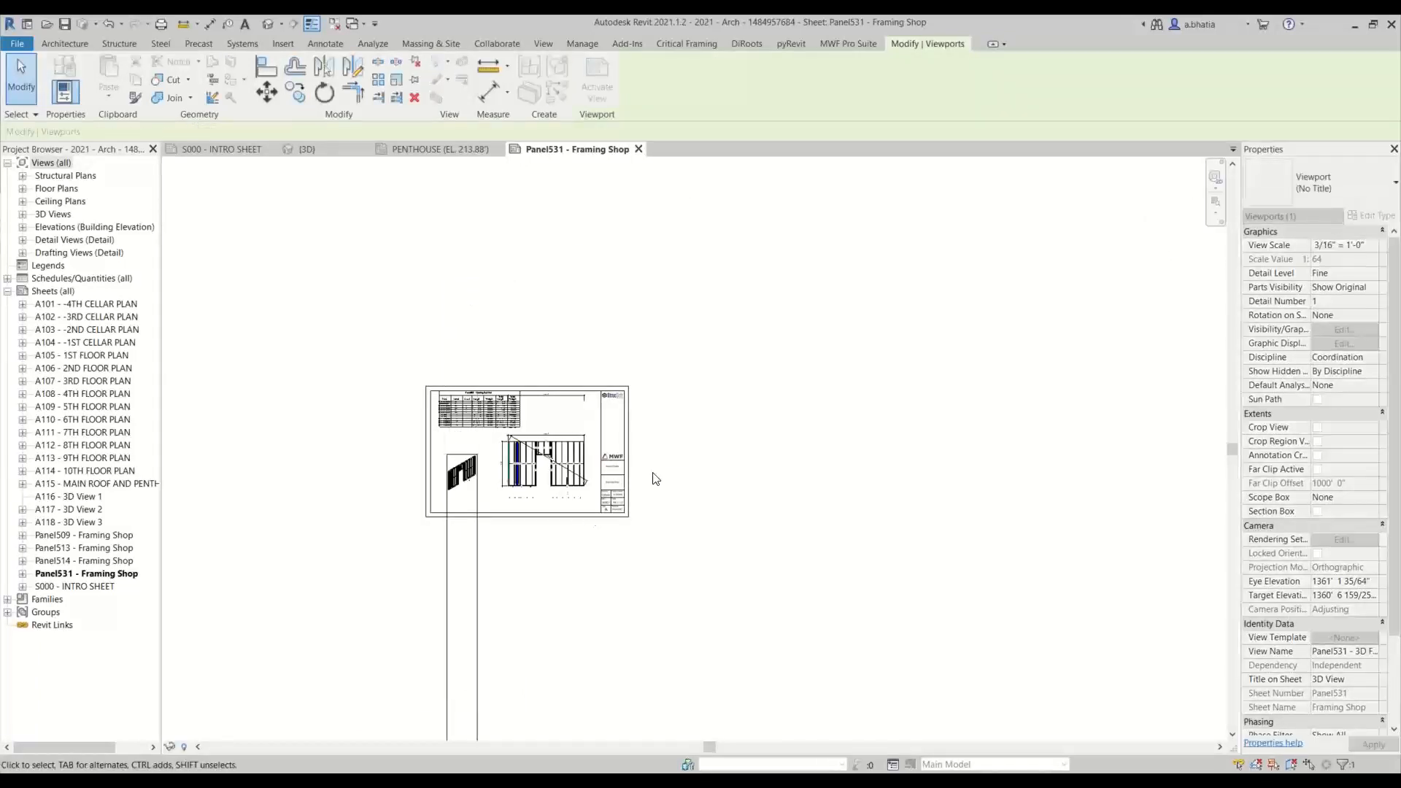
scroll(547, 449, up, 4)
click(609, 327)
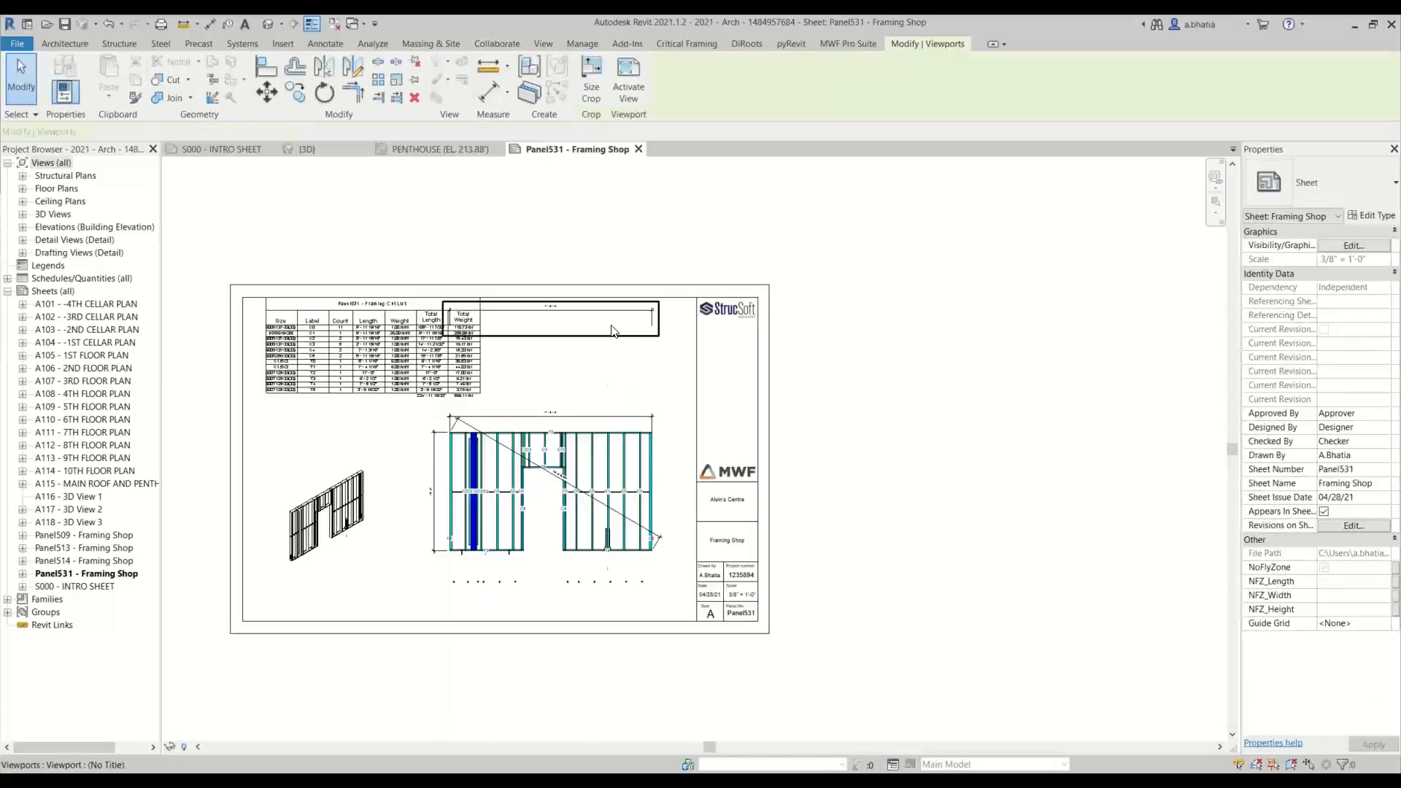
scroll(609, 379, up, 3)
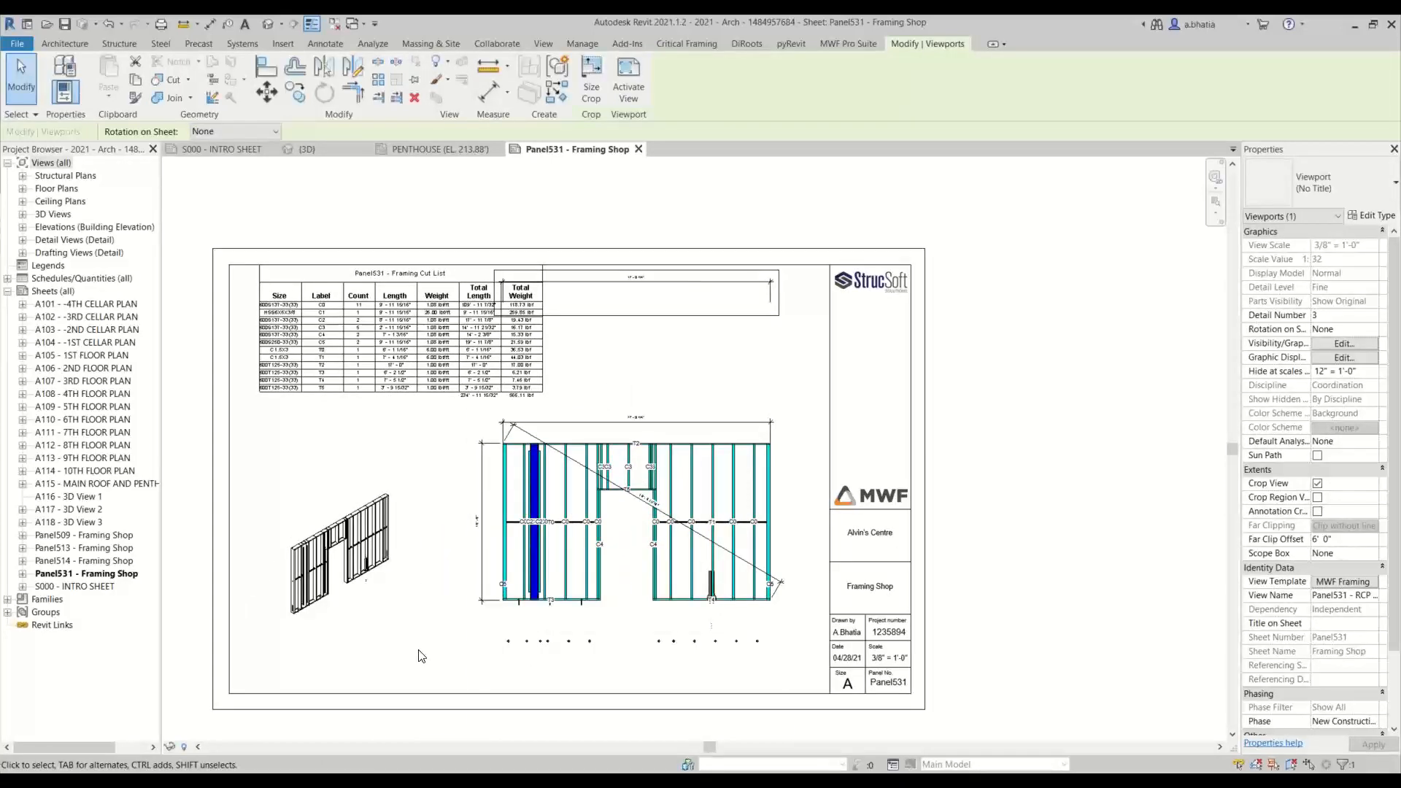
Step: Activate the panel elevation view and make its crop region visible
double_click(559, 640)
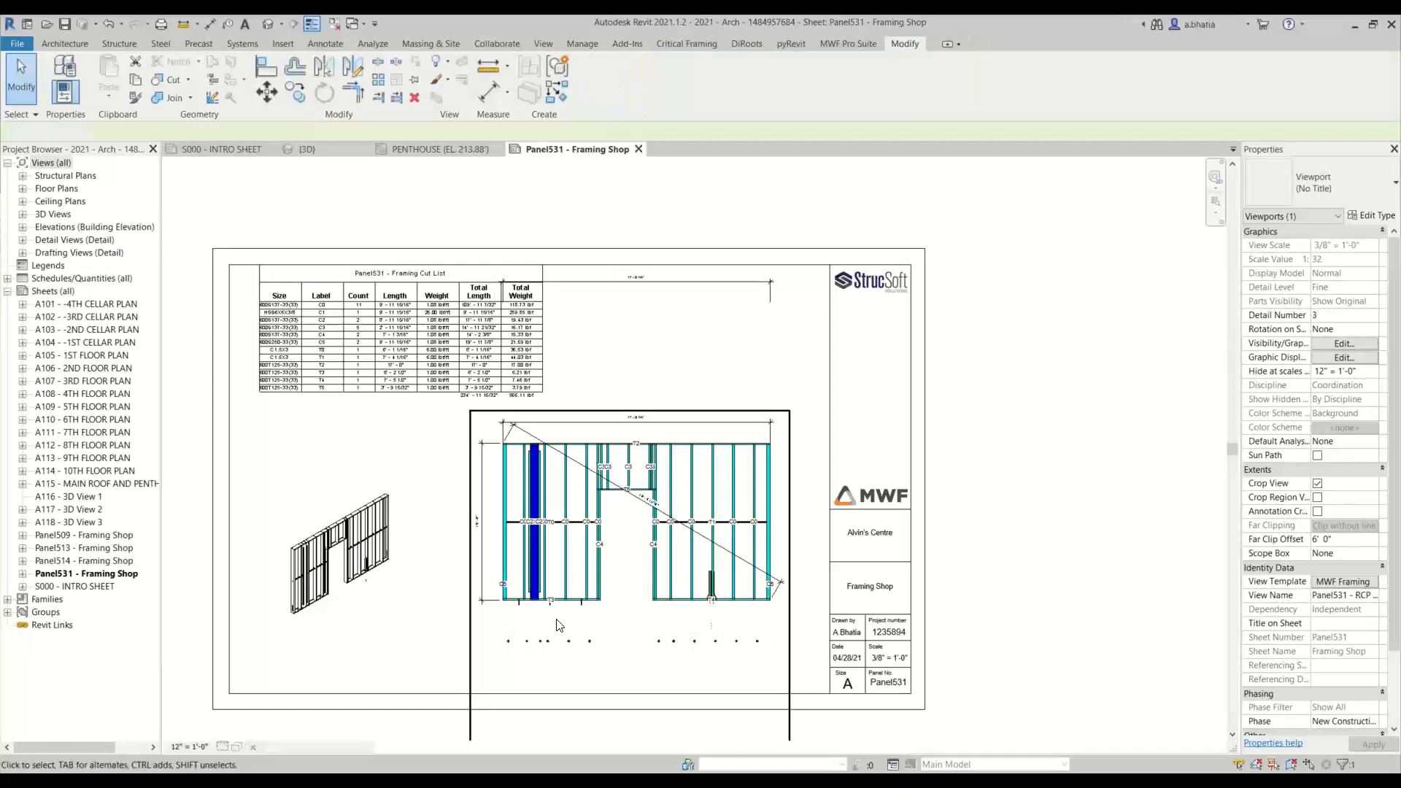
scroll(559, 625, down, 4)
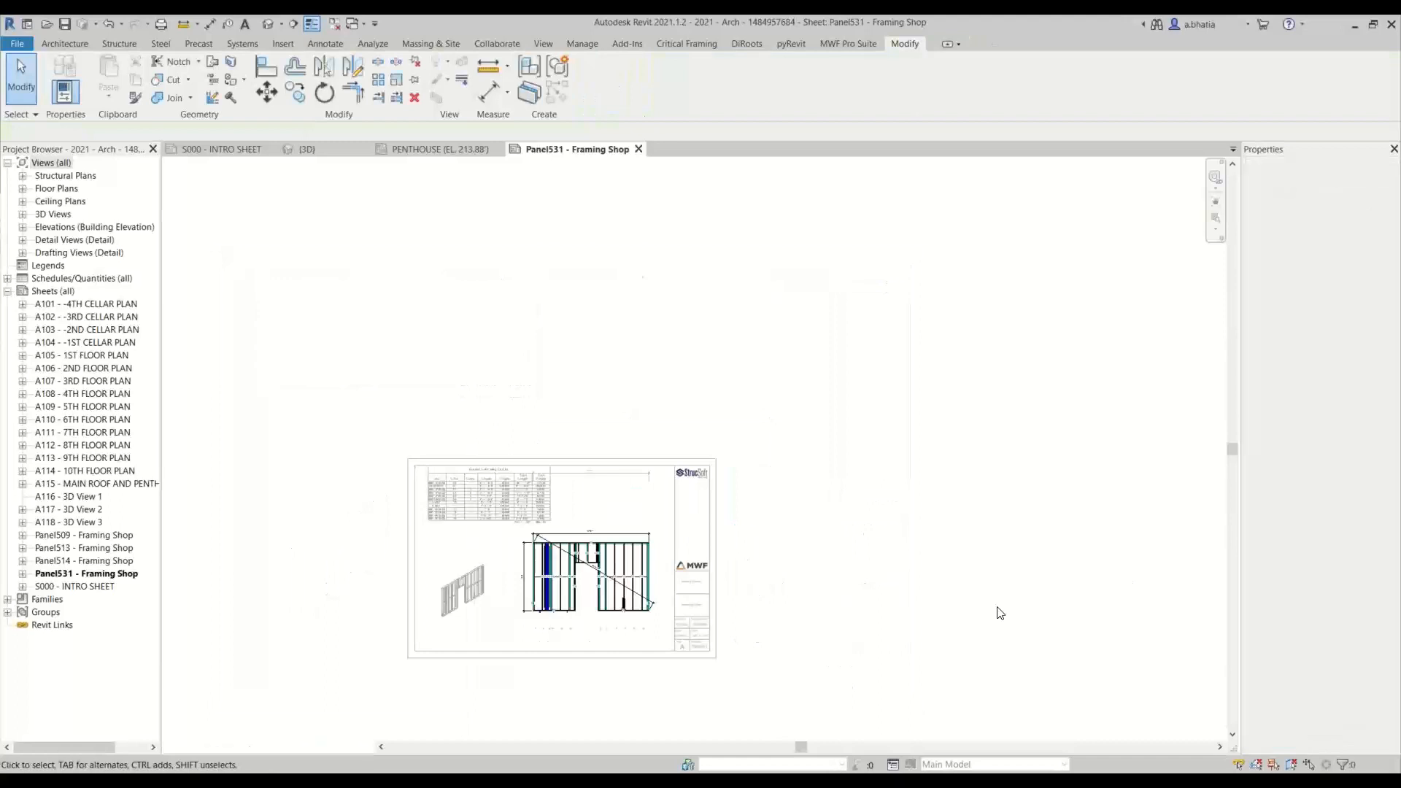
middle_drag(785, 572, 768, 256)
scroll(751, 343, down, 3)
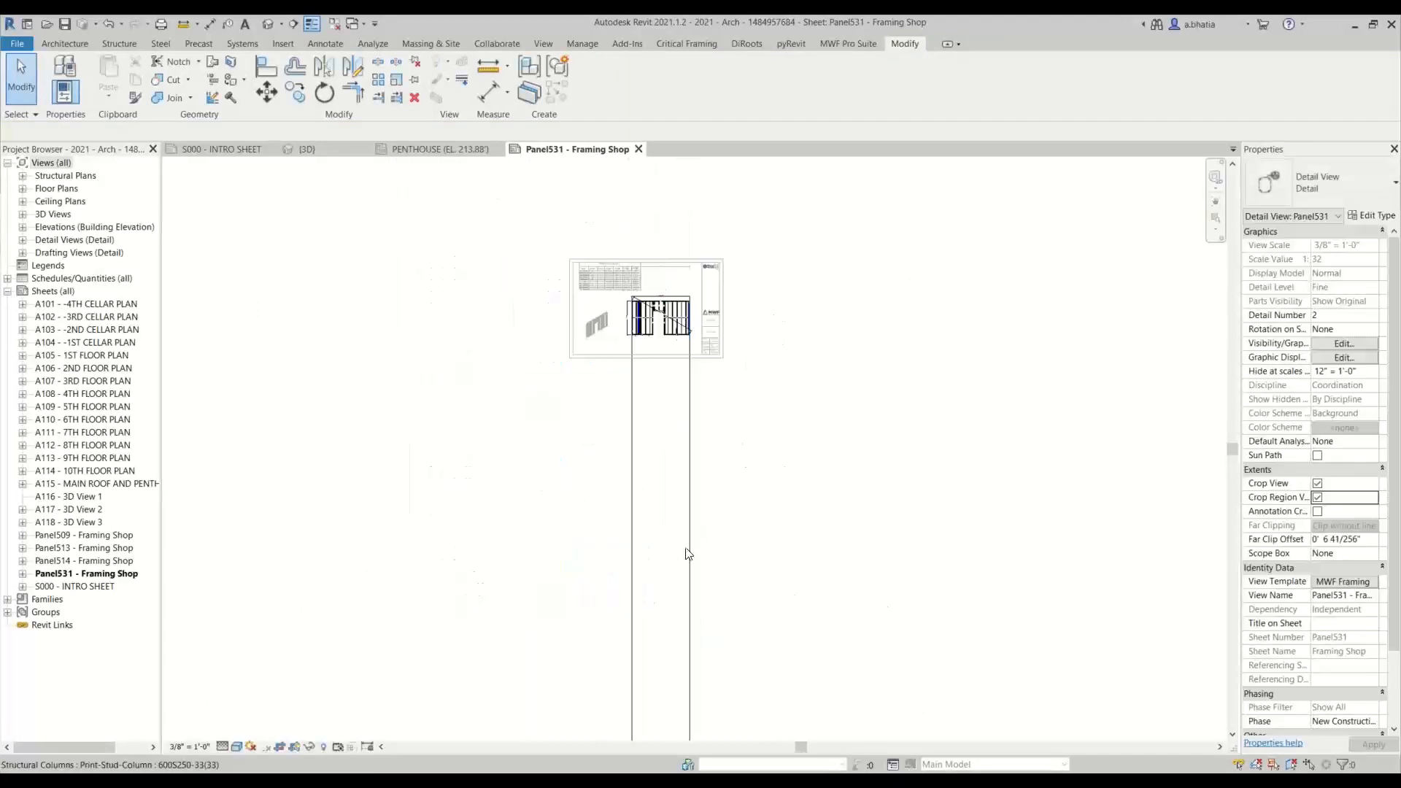
click(686, 553)
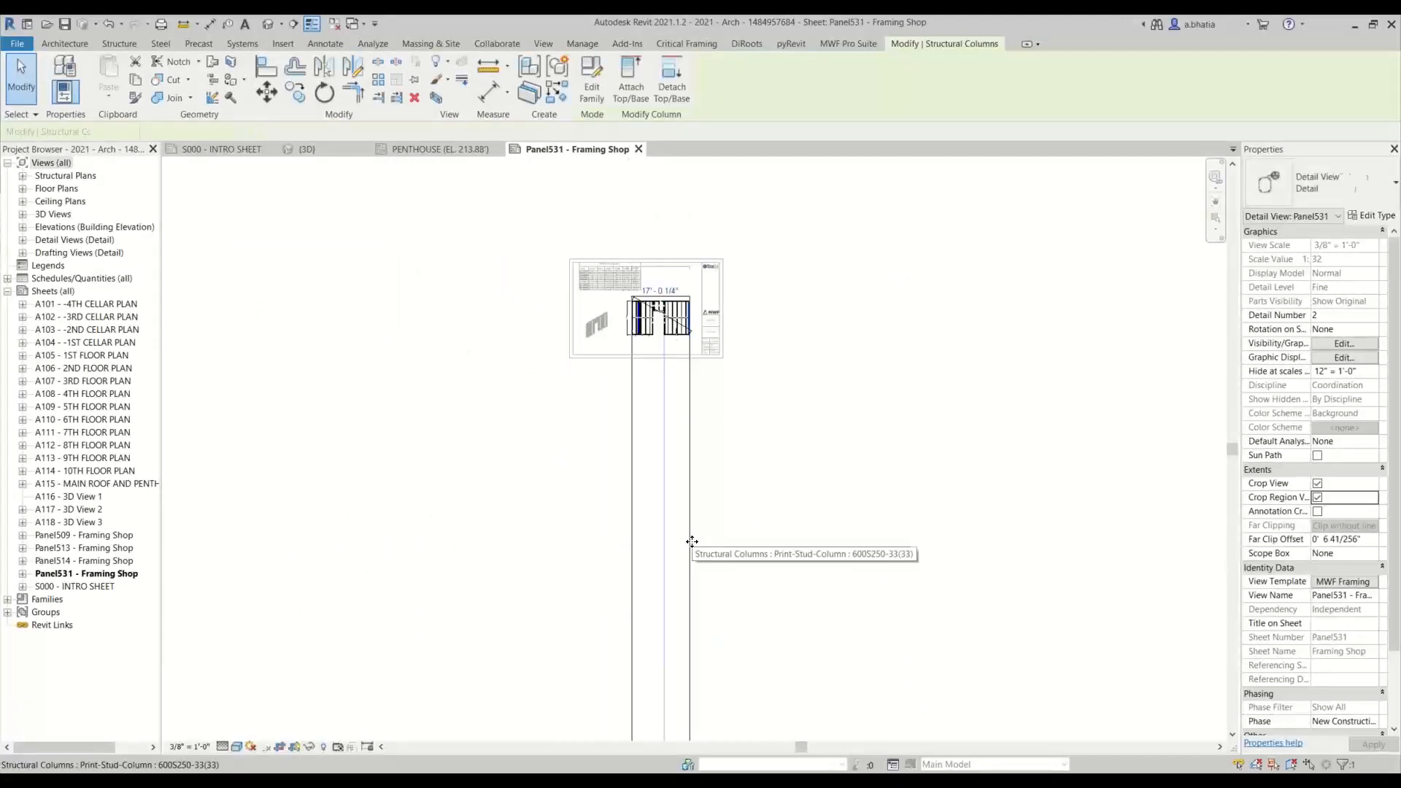
middle_drag(795, 599, 766, 460)
key(Escape)
scroll(766, 460, down, 2)
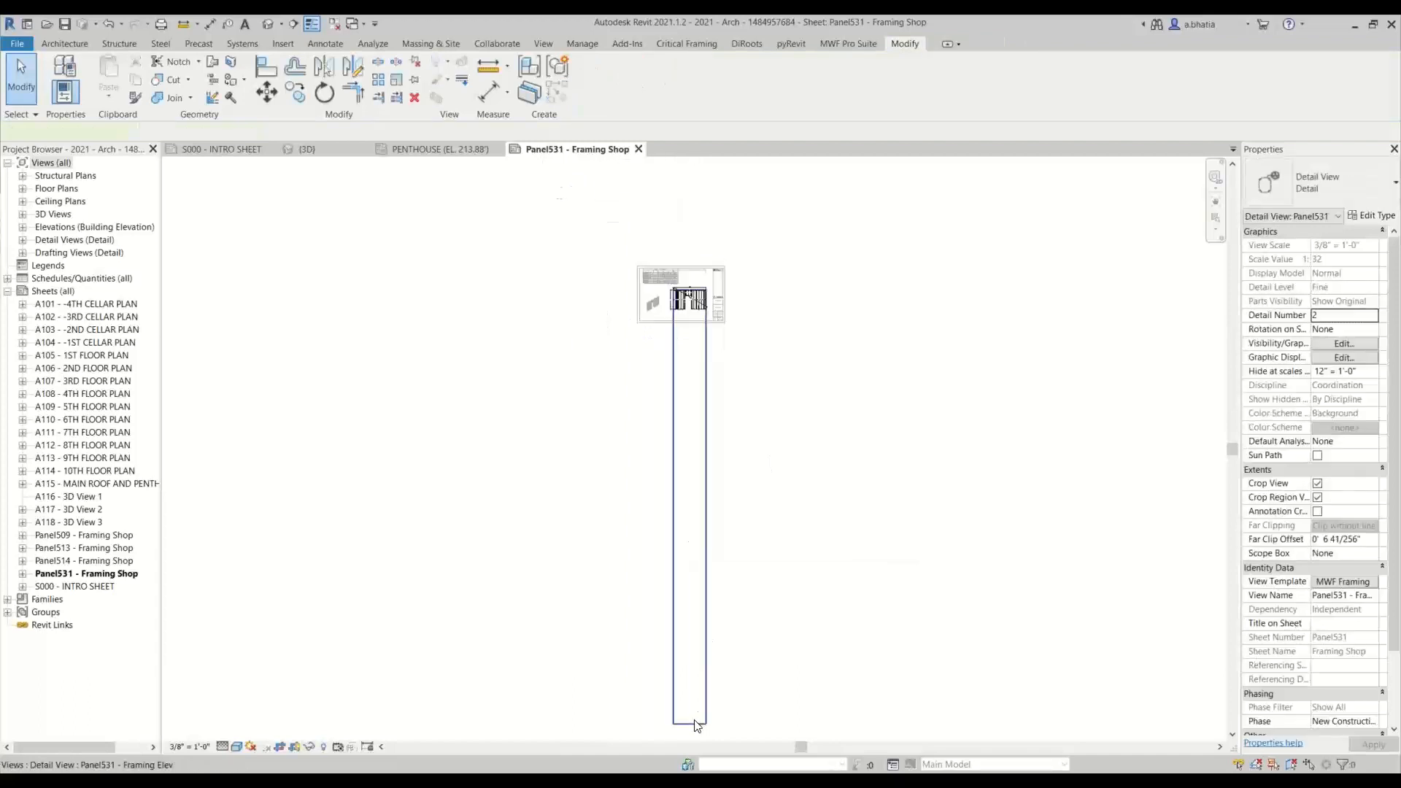
Step: Raise the crop region's bottom edge to just below the panel, then deactivate the elevation view
click(691, 725)
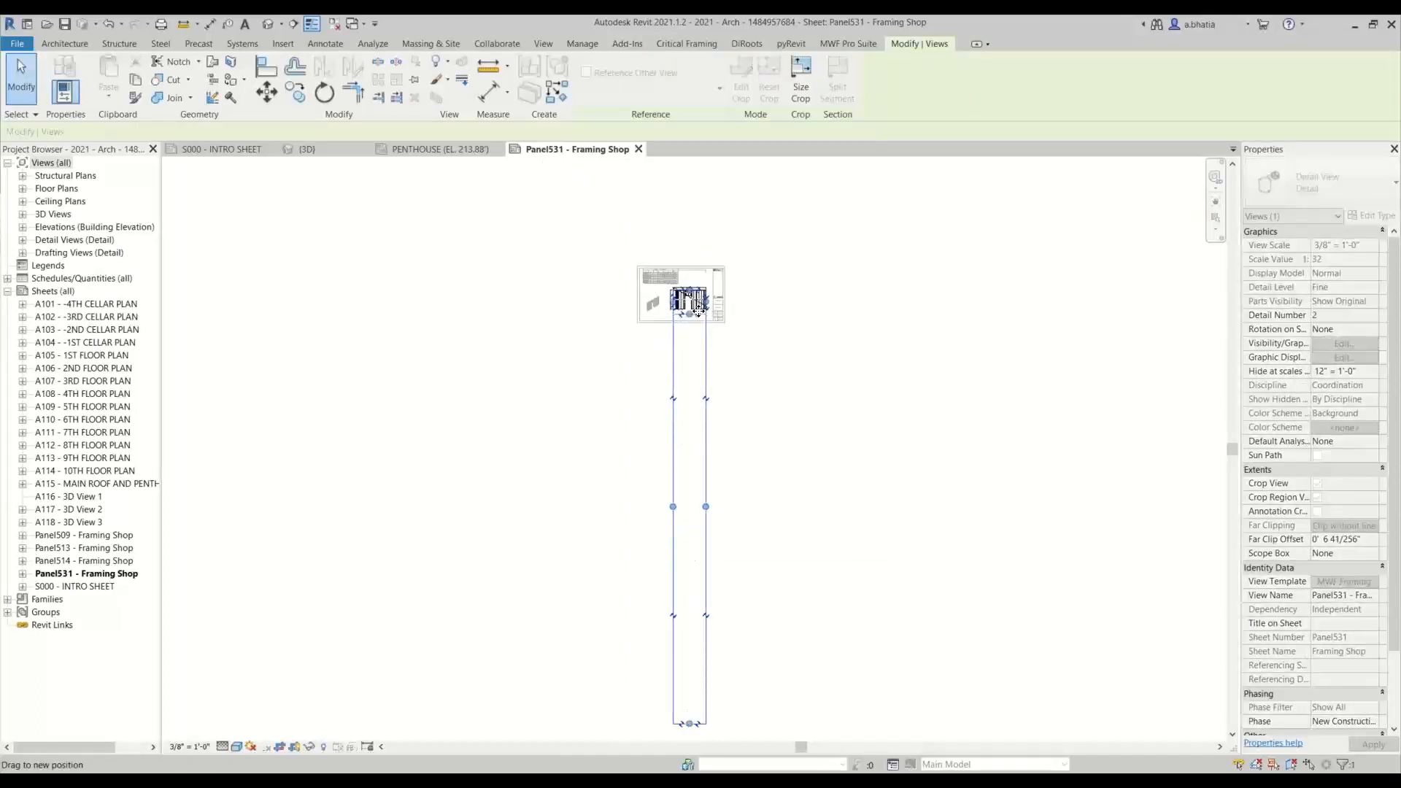
click(781, 319)
right_click(783, 319)
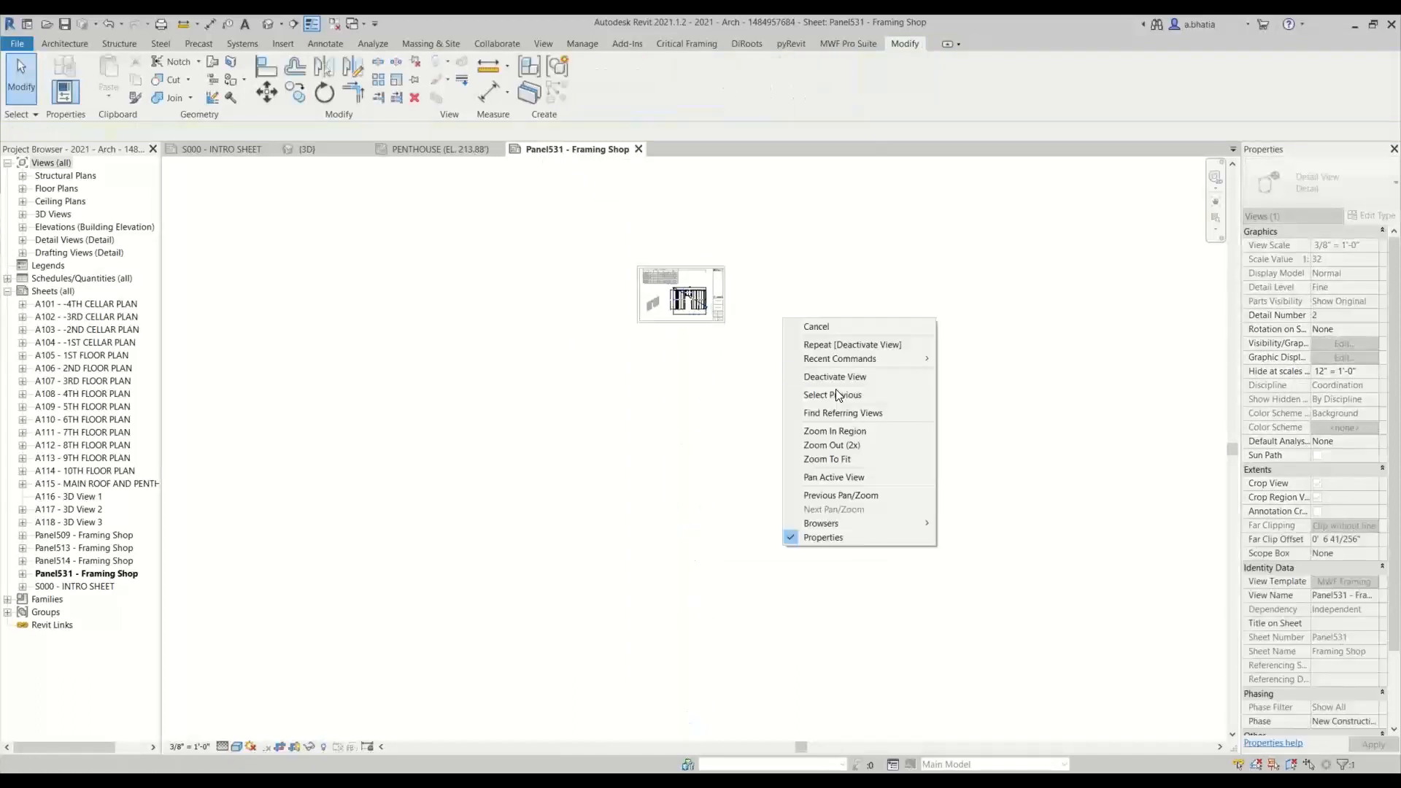
click(835, 377)
click(654, 348)
scroll(619, 377, up, 3)
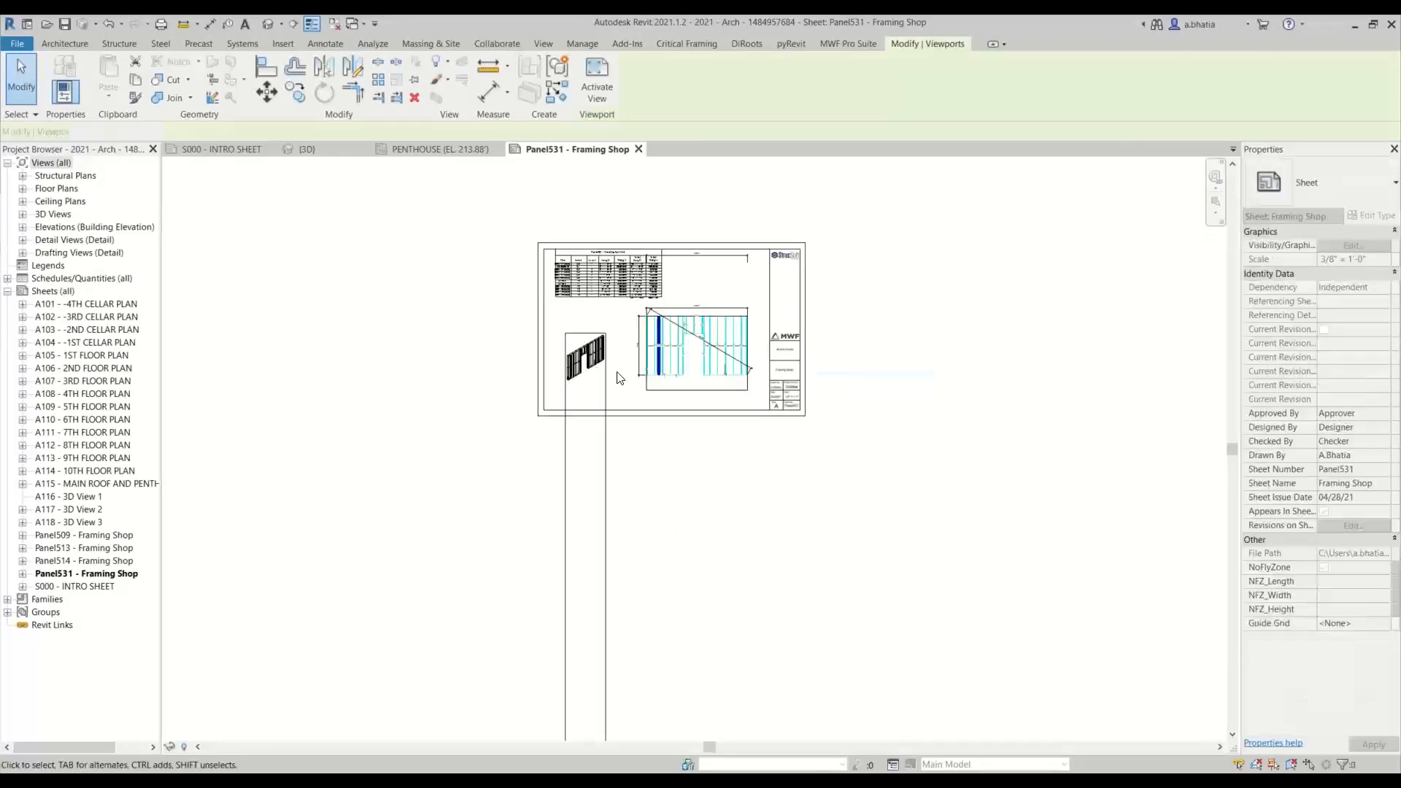
click(618, 373)
scroll(623, 323, up, 5)
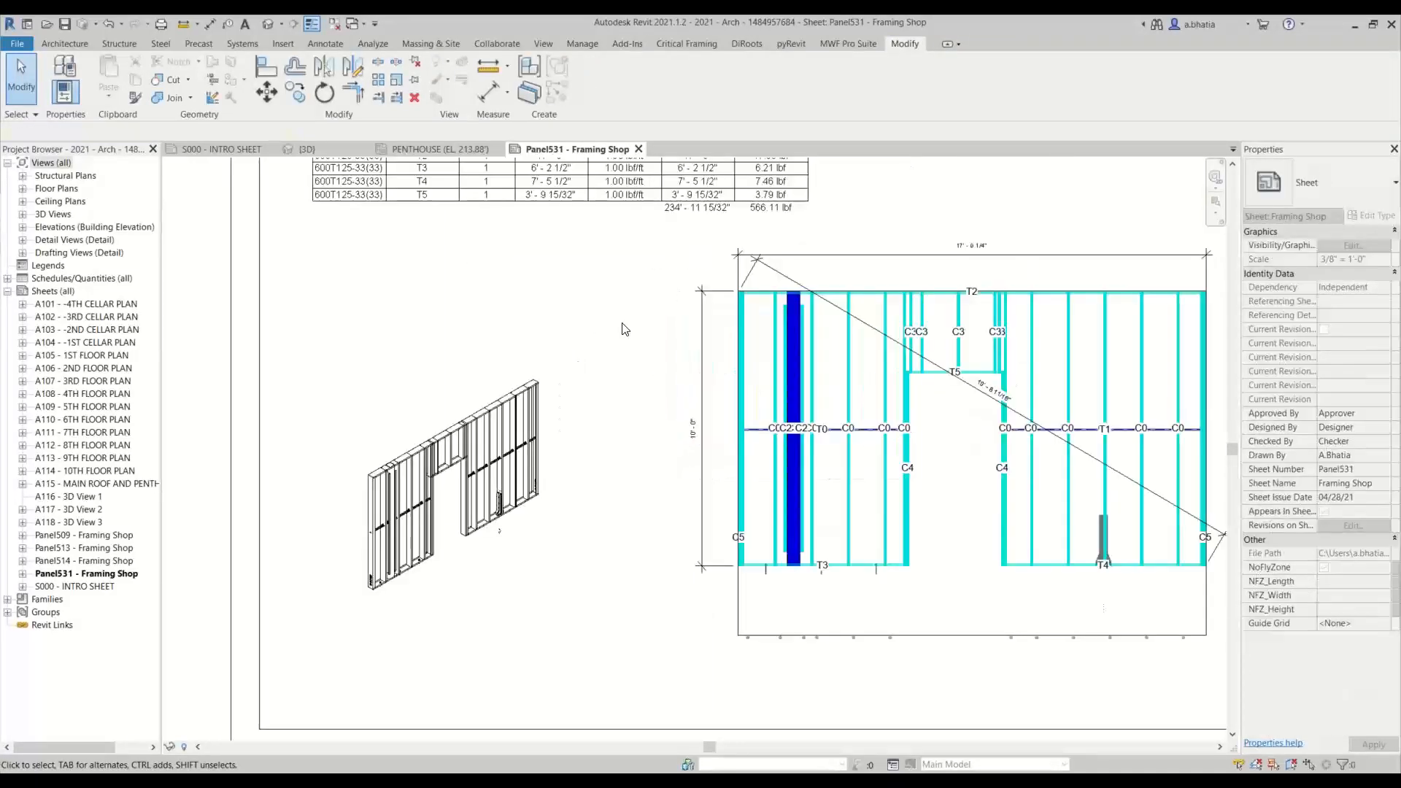
scroll(494, 446, down, 3)
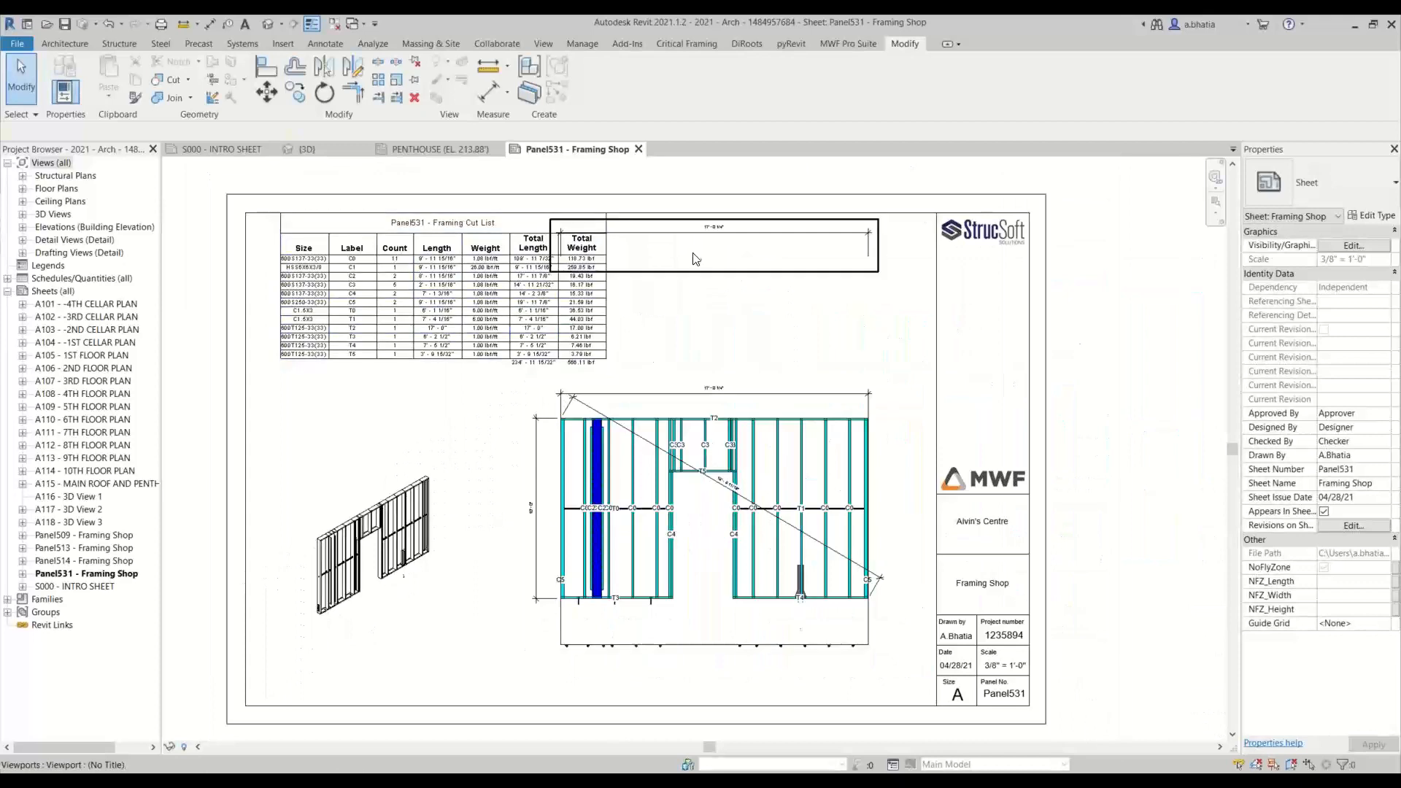
Step: Move the cut list against the sheet's left border and place the top dimension viewport between it and the StrucSoft logo without overlaps
click(697, 260)
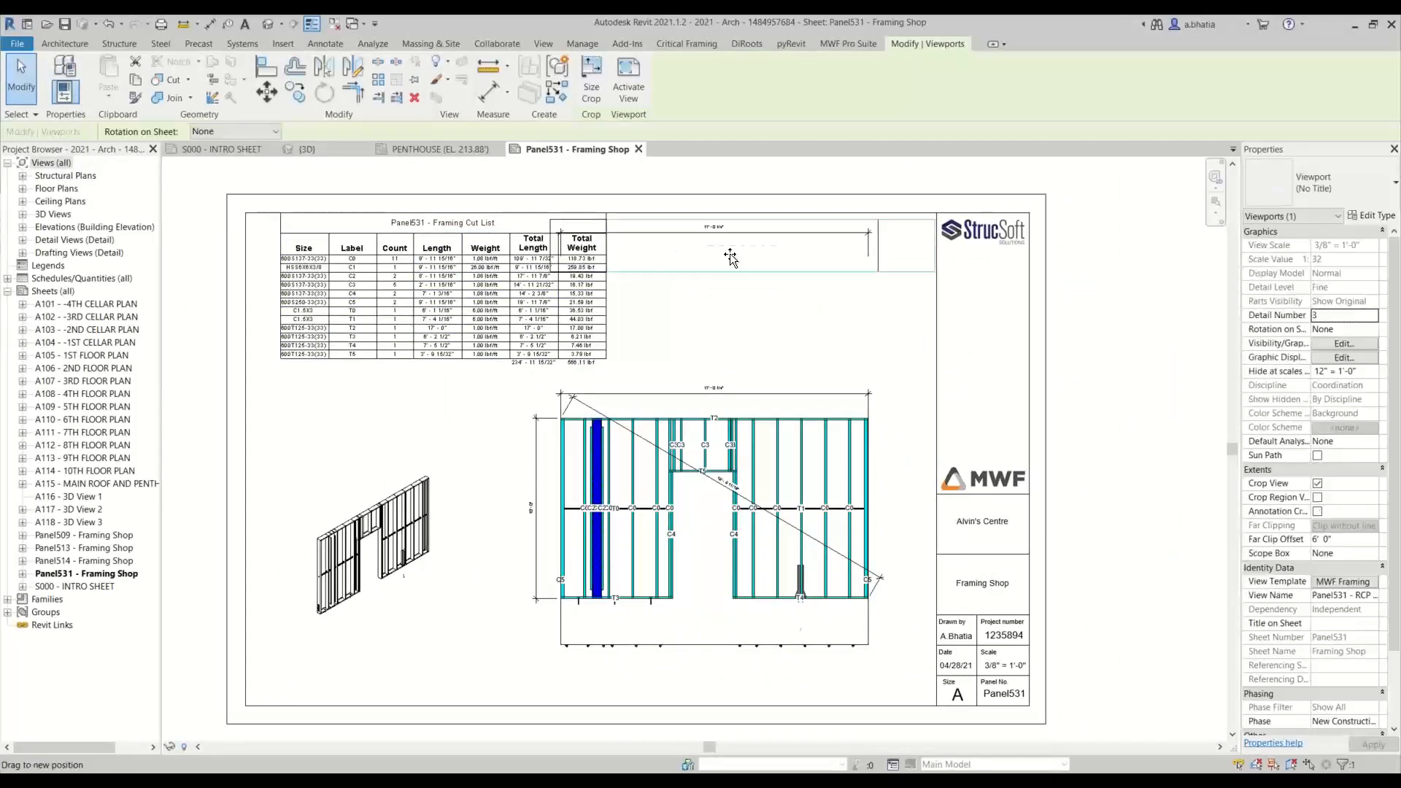
drag(730, 257, 806, 257)
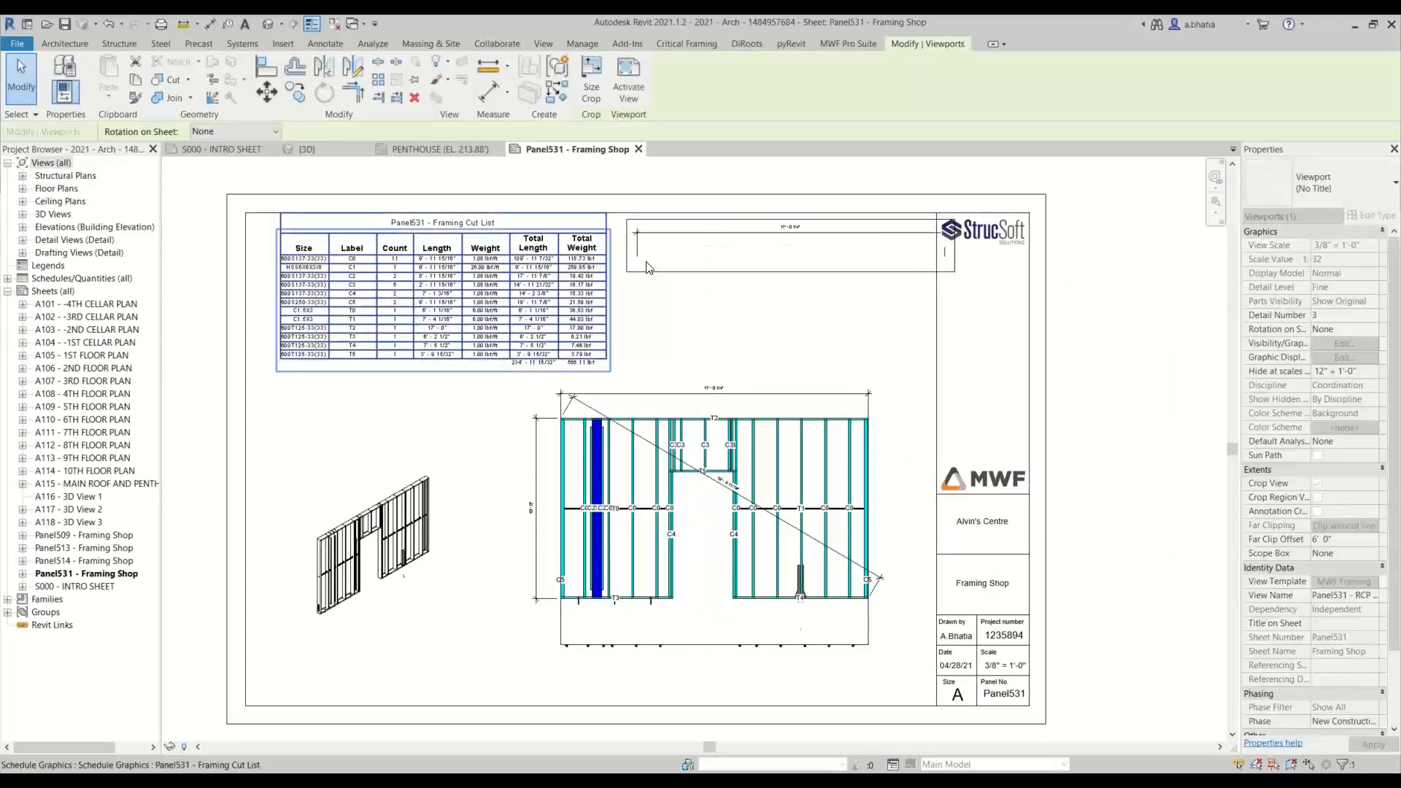
click(491, 285)
drag(492, 284, 460, 284)
click(699, 283)
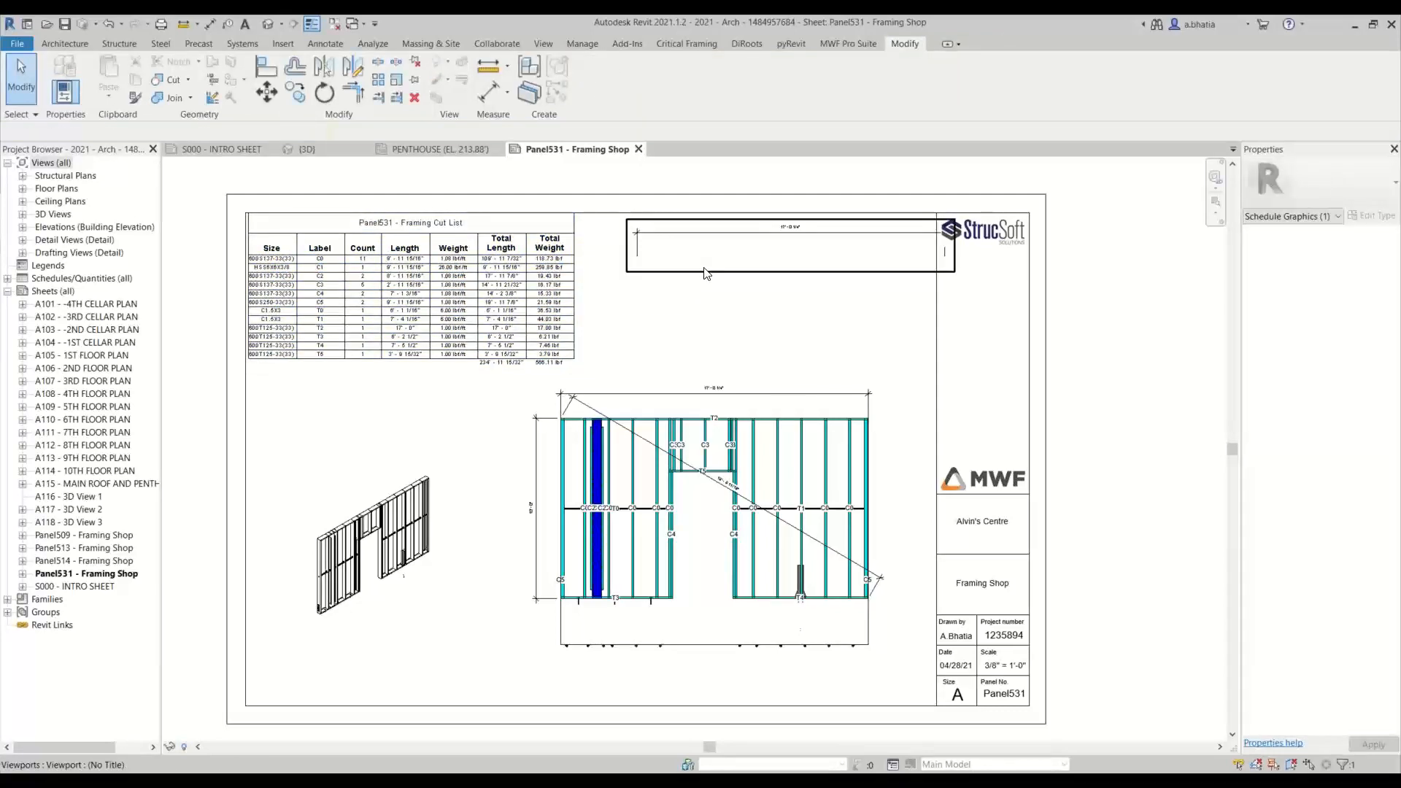
click(707, 257)
drag(708, 257, 664, 257)
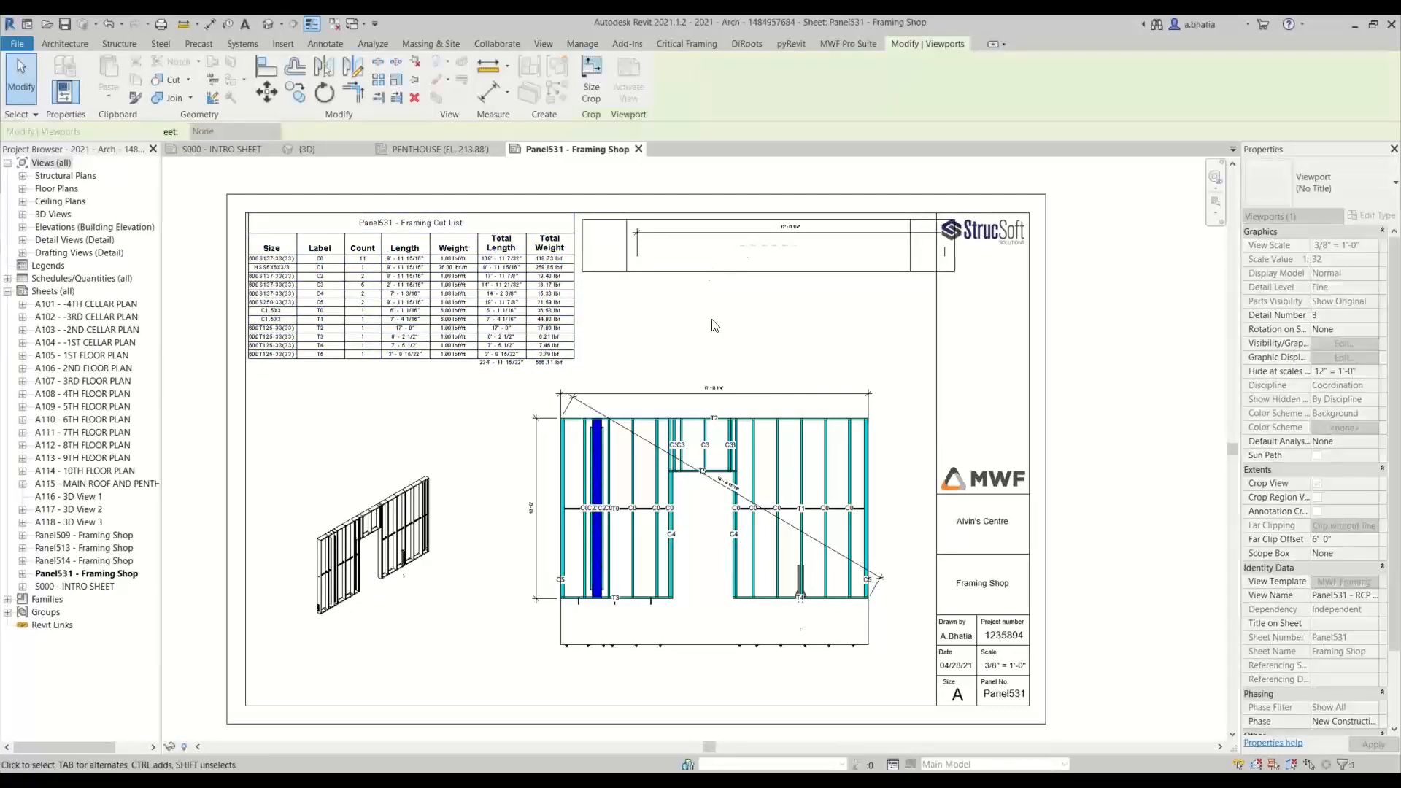
click(716, 325)
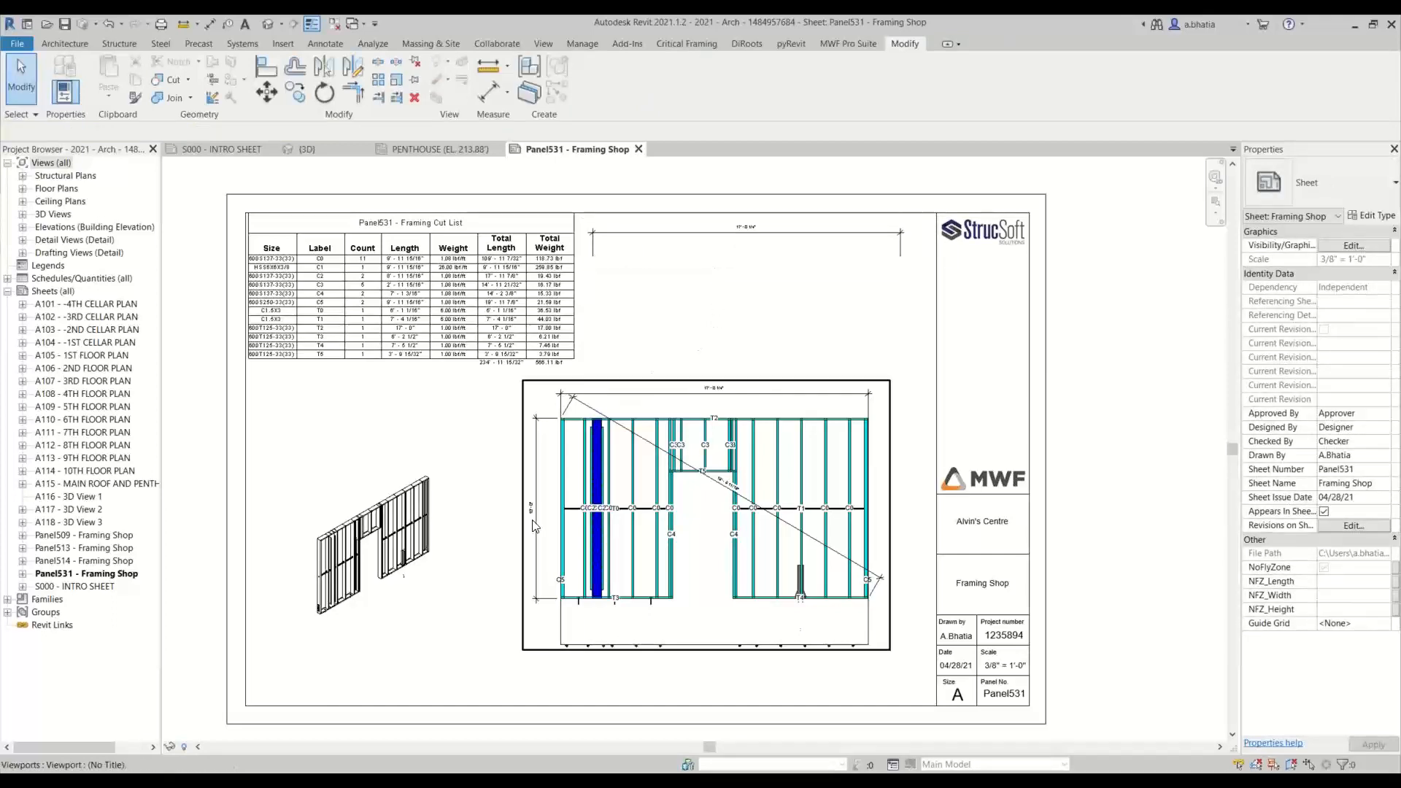
scroll(414, 591, up, 6)
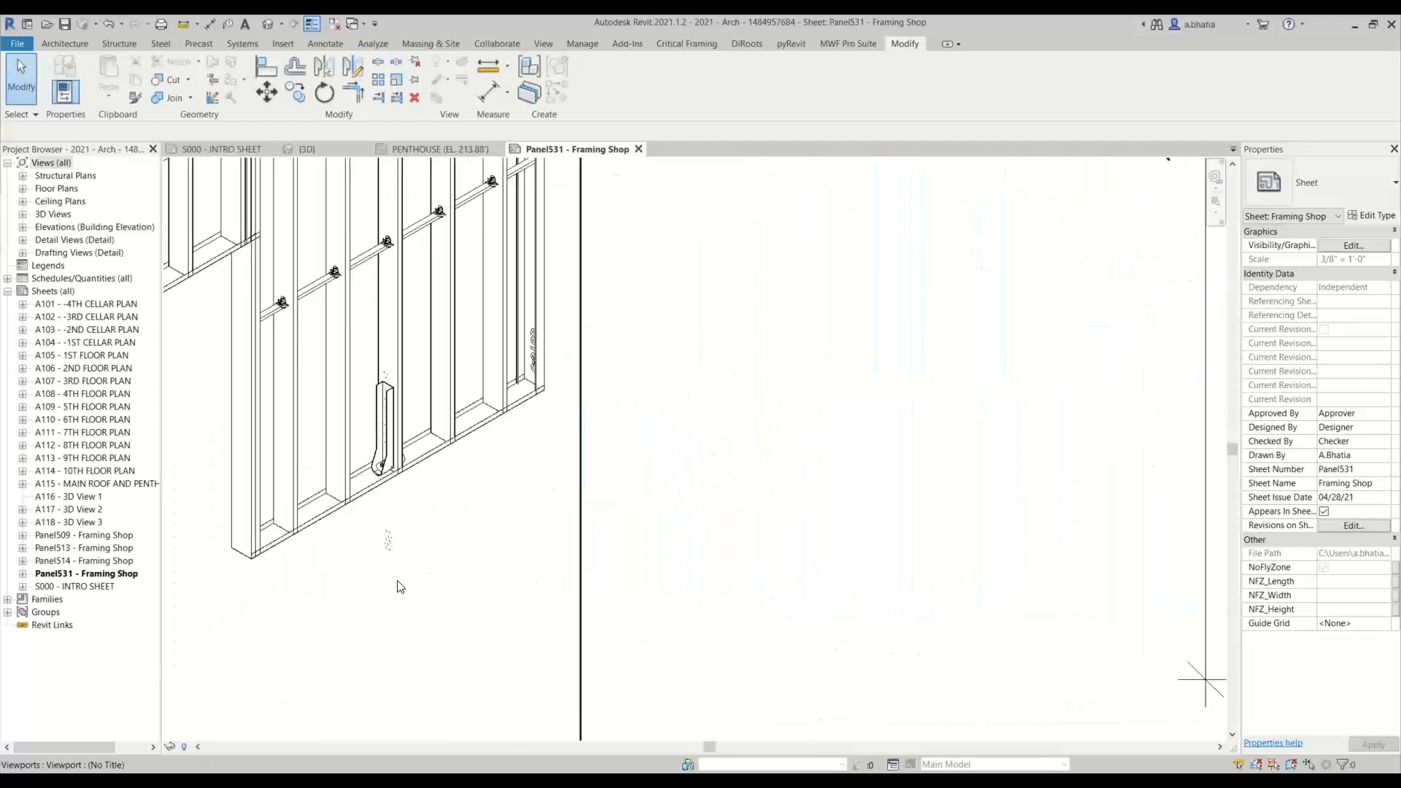
scroll(398, 555, down, 3)
scroll(438, 511, down, 4)
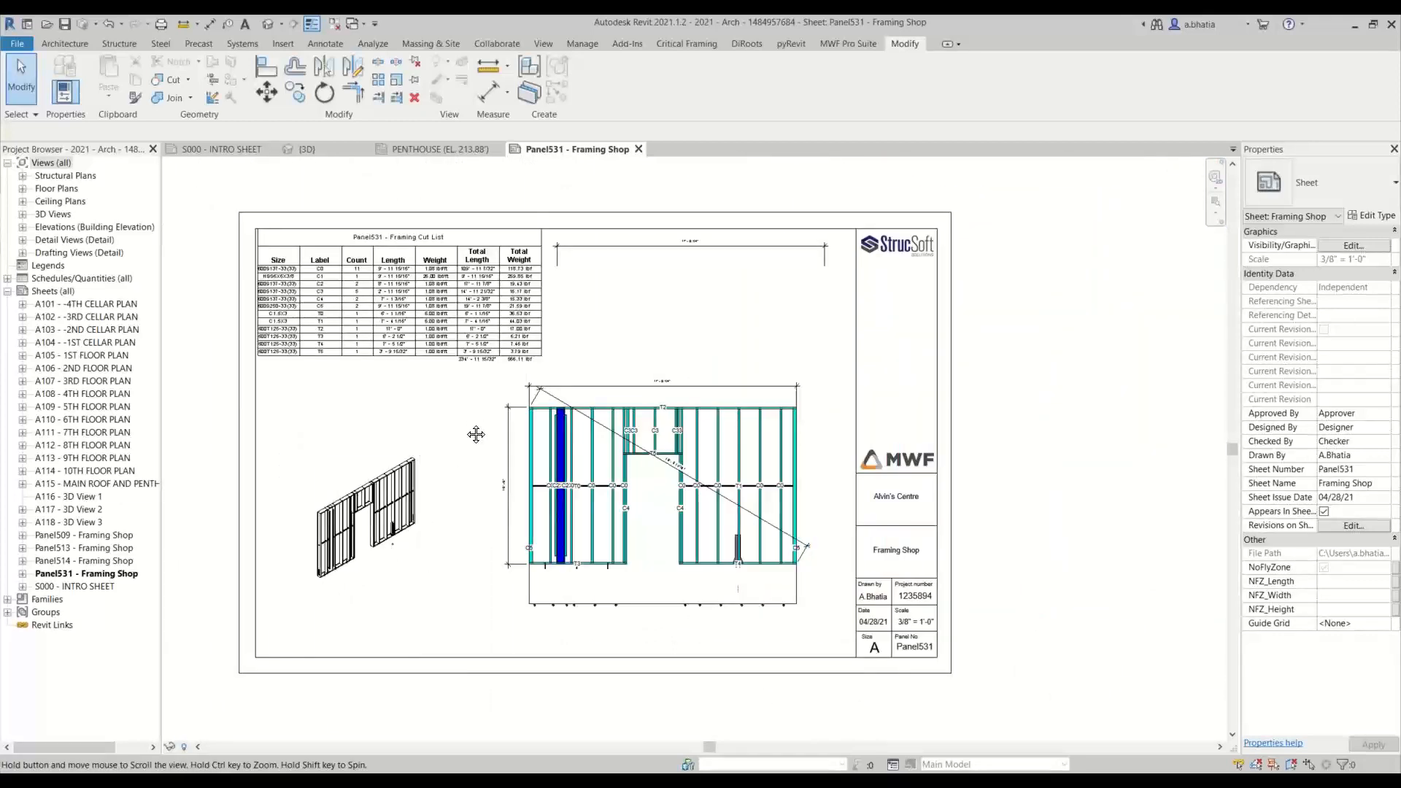
scroll(471, 516, up, 2)
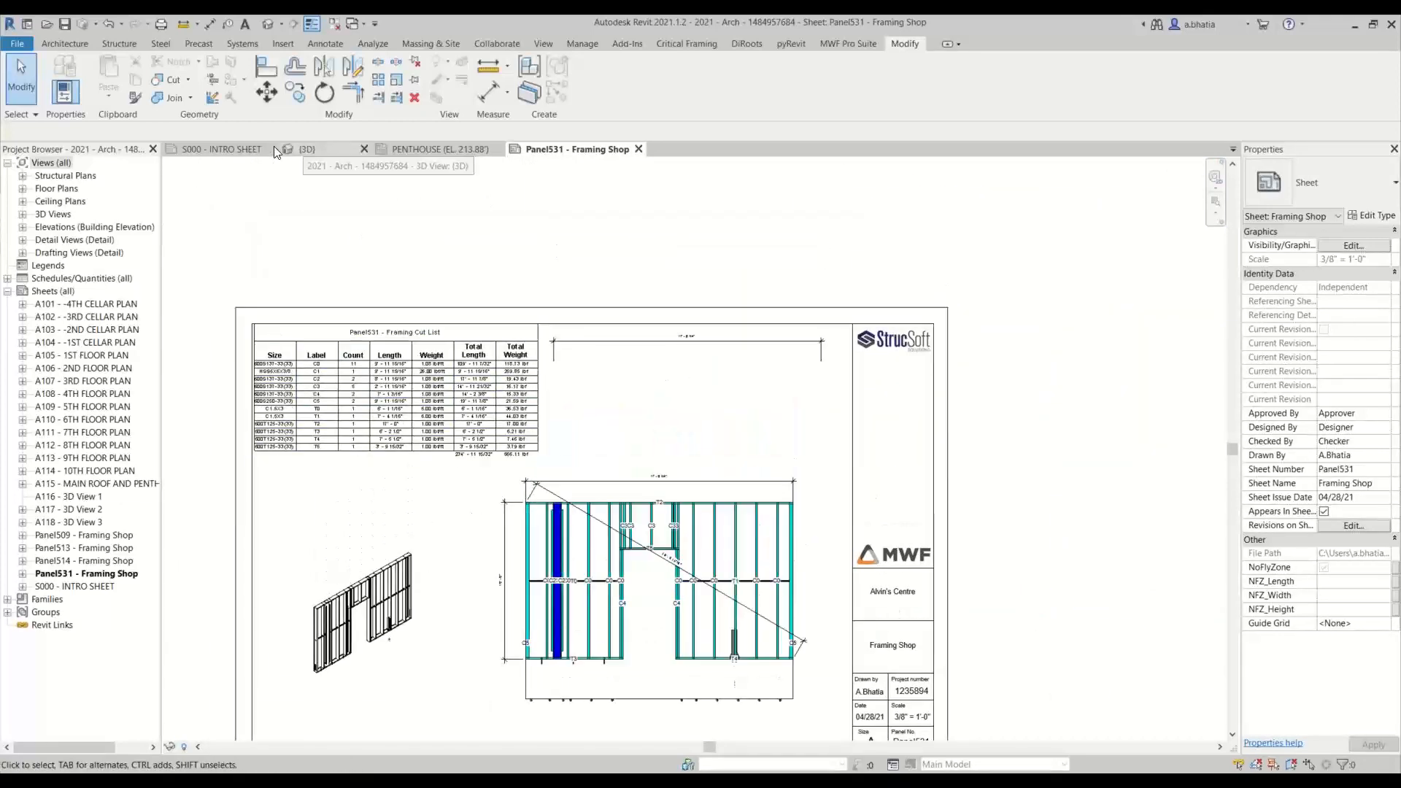
Step: Switch to the S000 - INTRO SHEET and fit the whole sheet in view
click(245, 151)
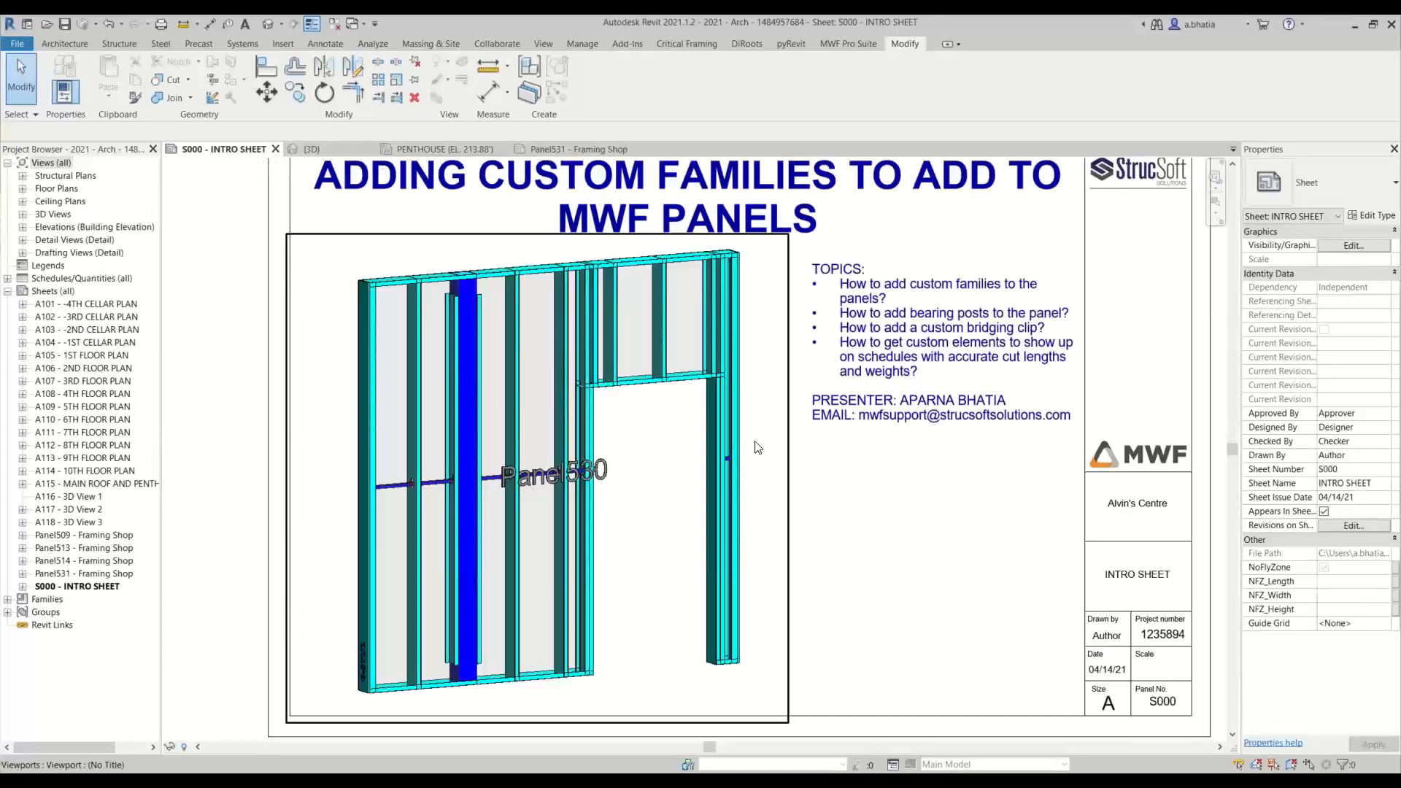
scroll(750, 550, down, 2)
key(z)
key(f)
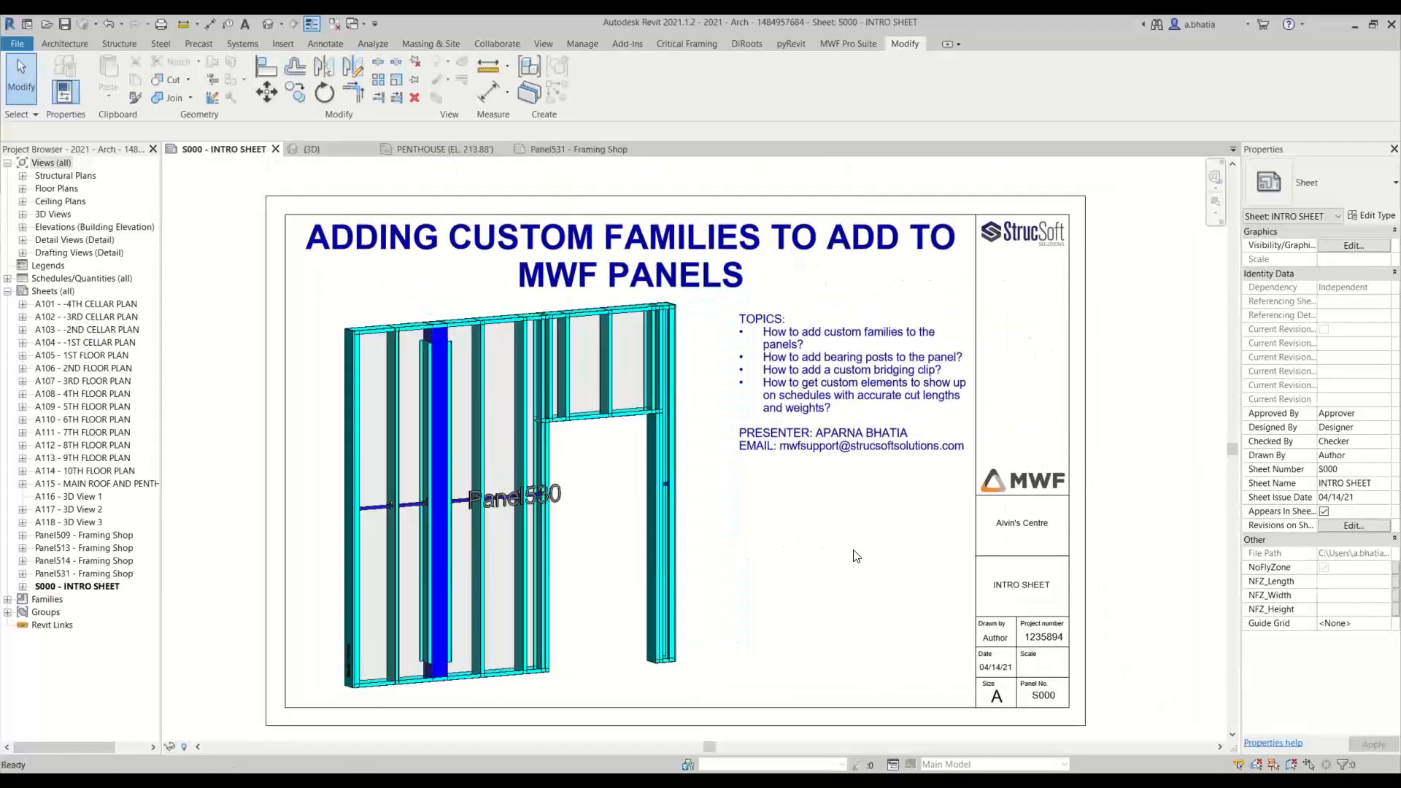